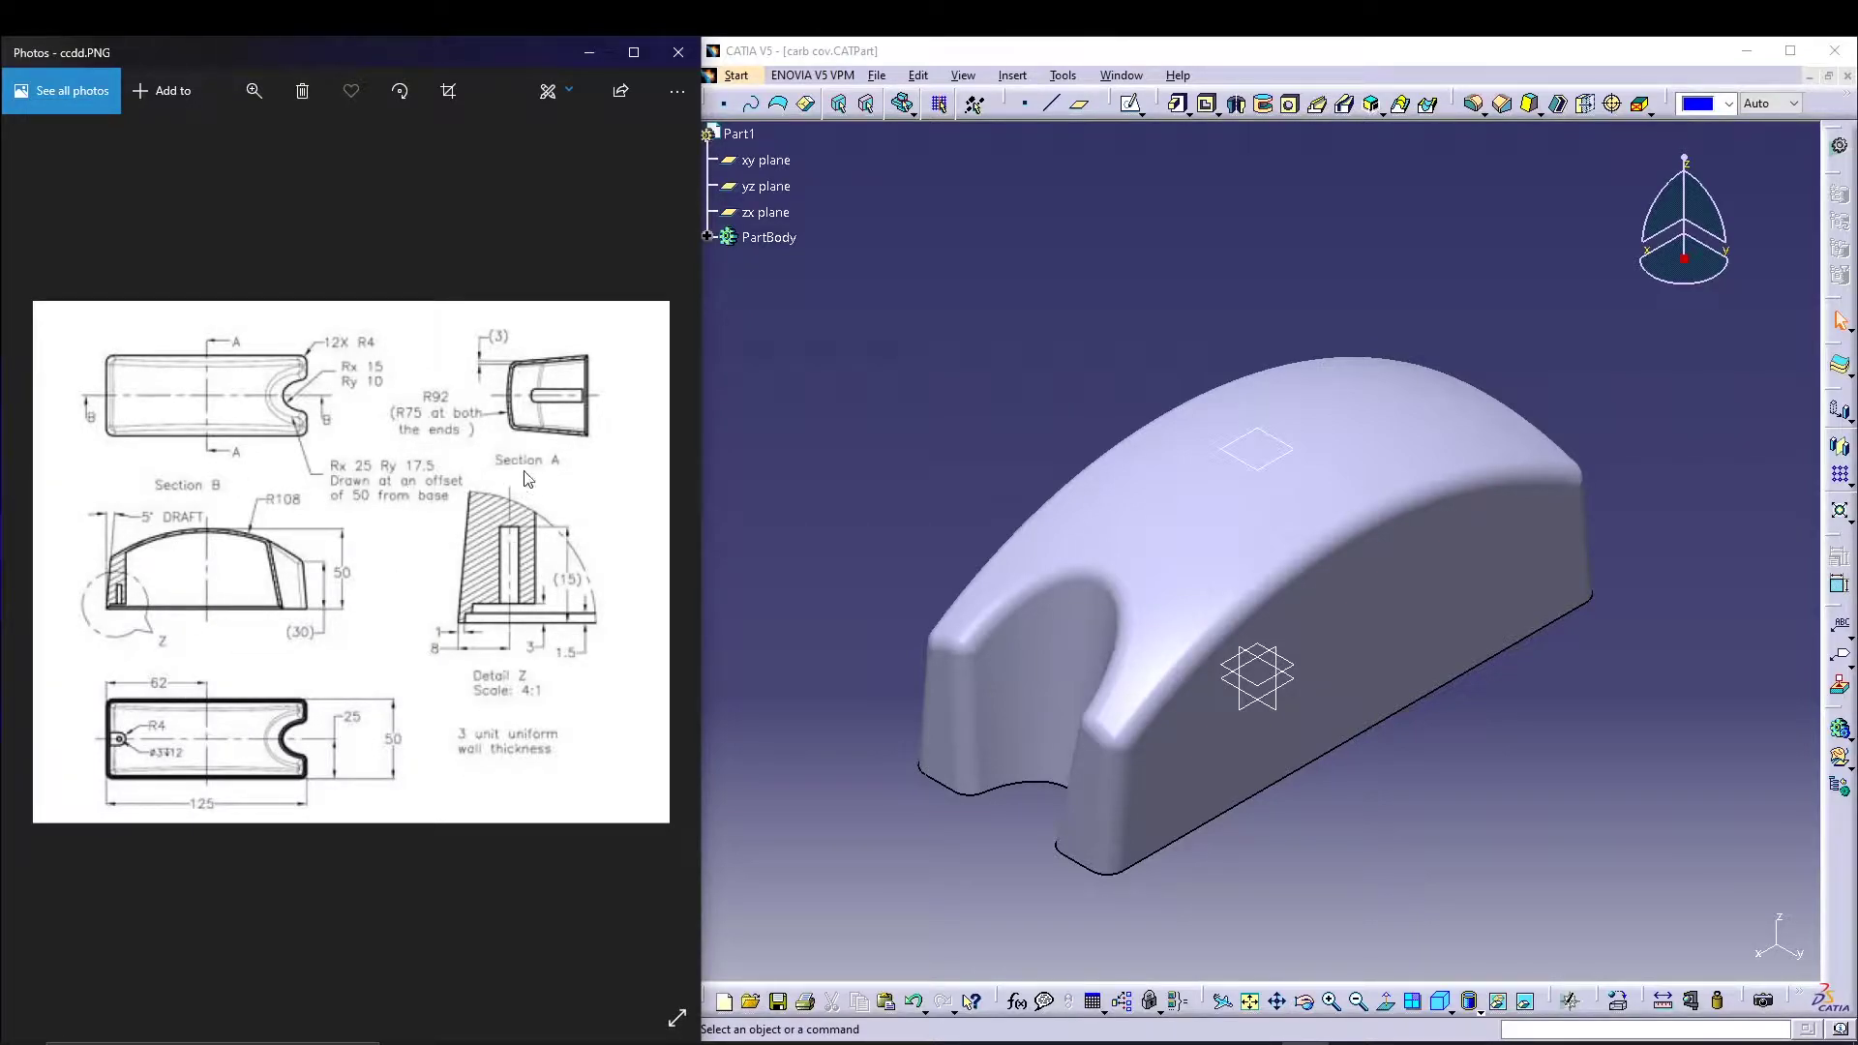
Step: Close the finished cover part and create a new part document with the default part name
{"action": "mouse_move", "coordinate": [1352, 815]}
{"action": "middle_mouse_down"}
{"action": "mouse_move", "coordinate": [1335, 717]}
{"action": "mouse_move", "coordinate": [1350, 788]}
{"action": "middle_mouse_up"}
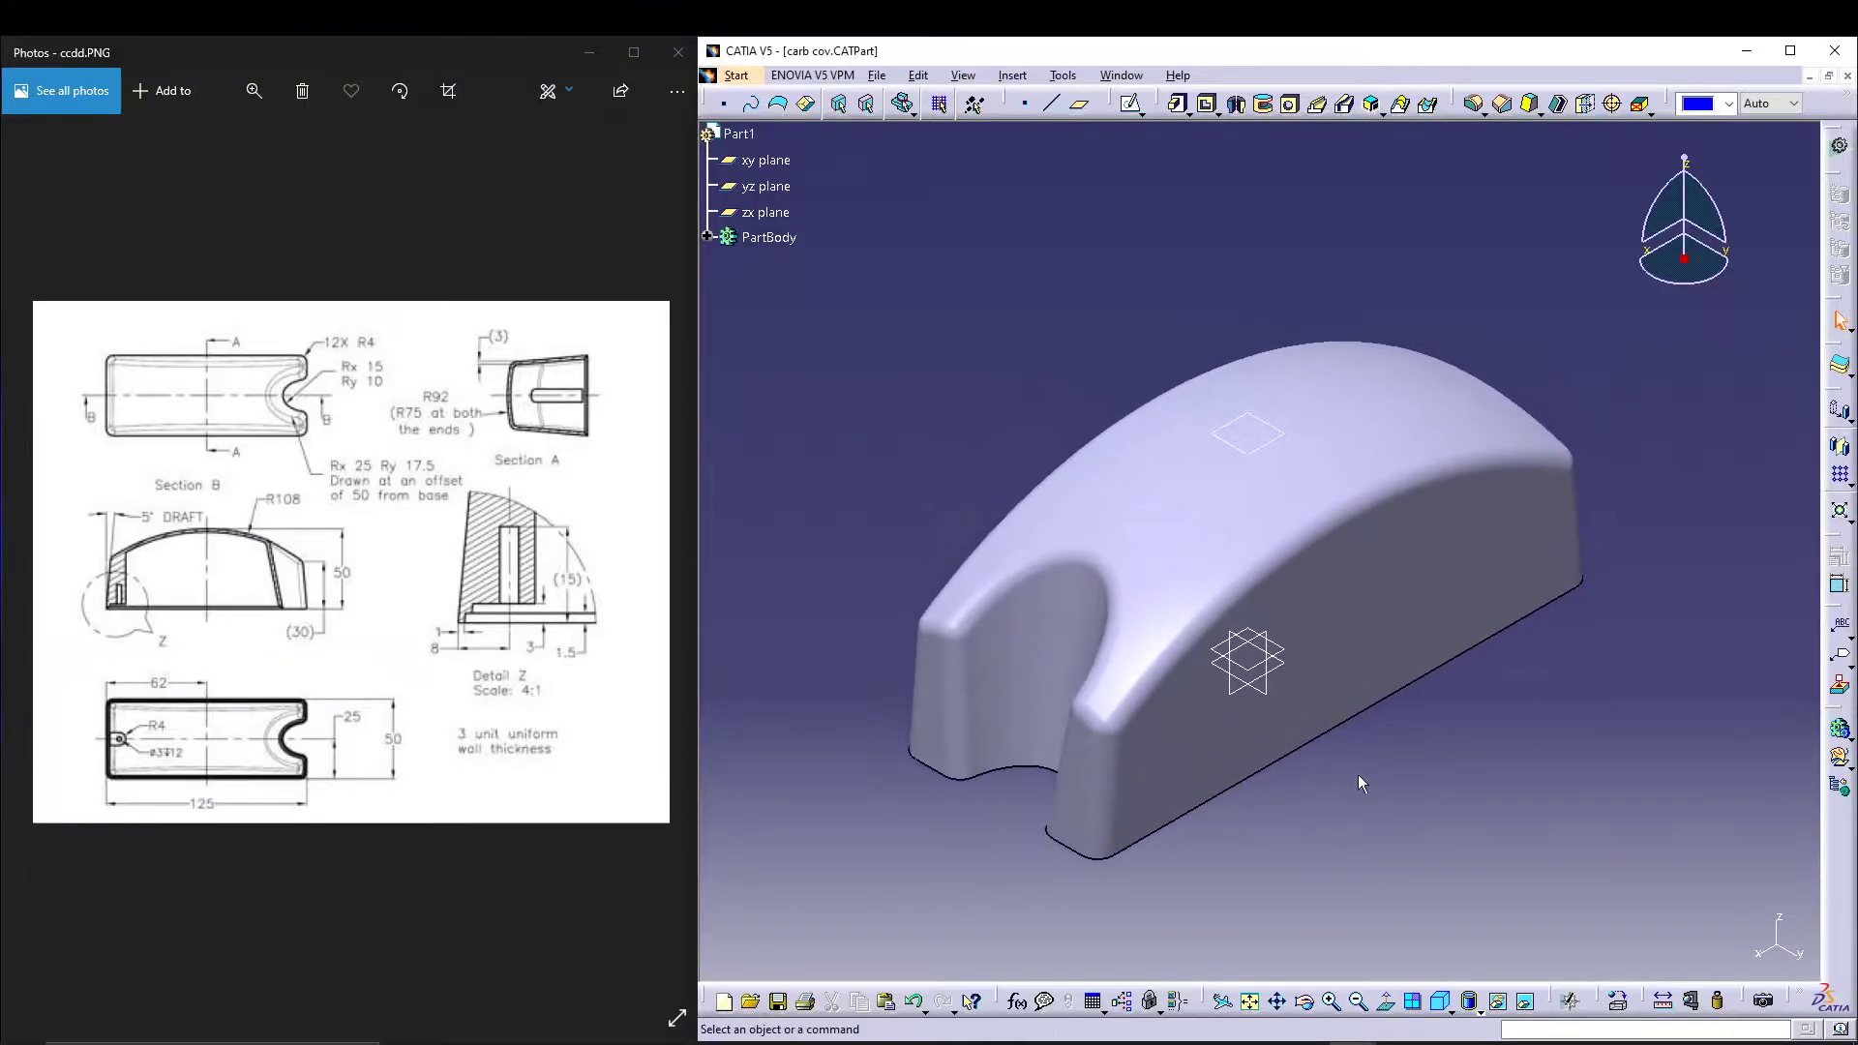
{"action": "left_click", "coordinate": [1849, 76]}
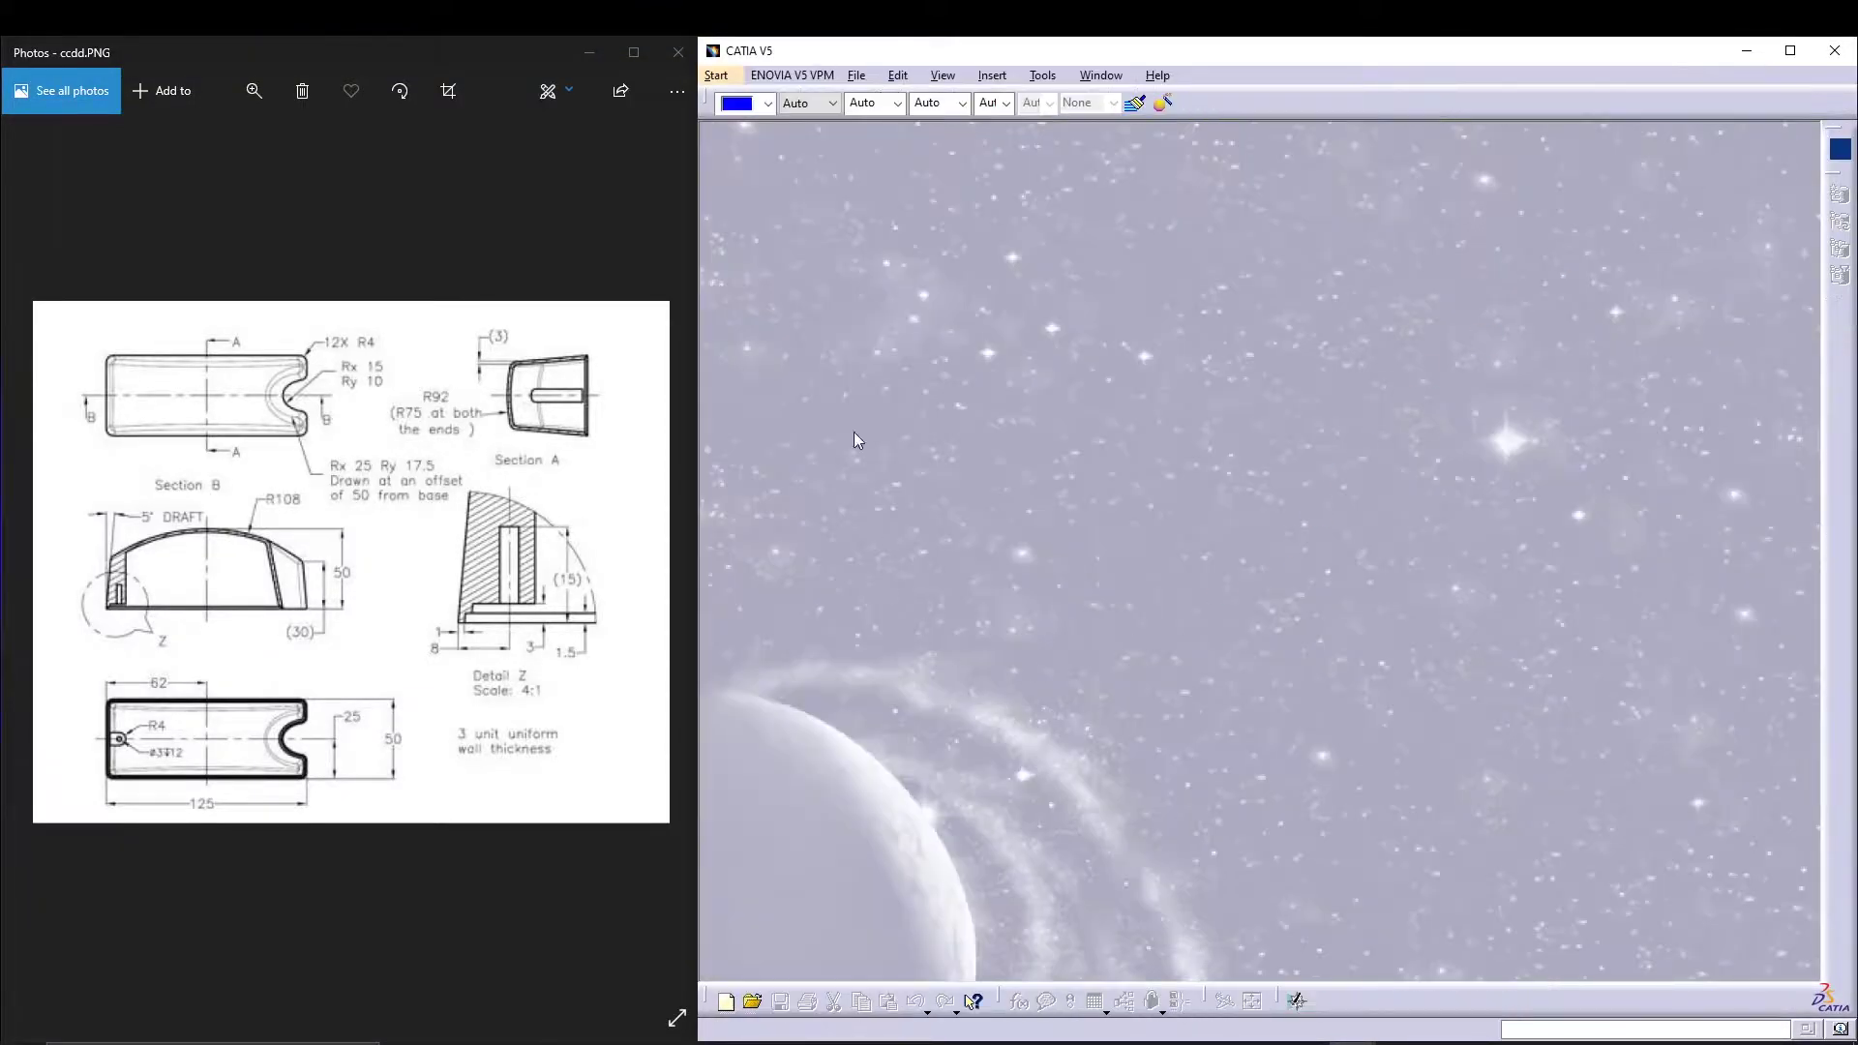
{"action": "left_click", "coordinate": [725, 996]}
{"action": "scroll", "coordinate": [1652, 867], "scroll_direction": "down", "scroll_amount": 1}
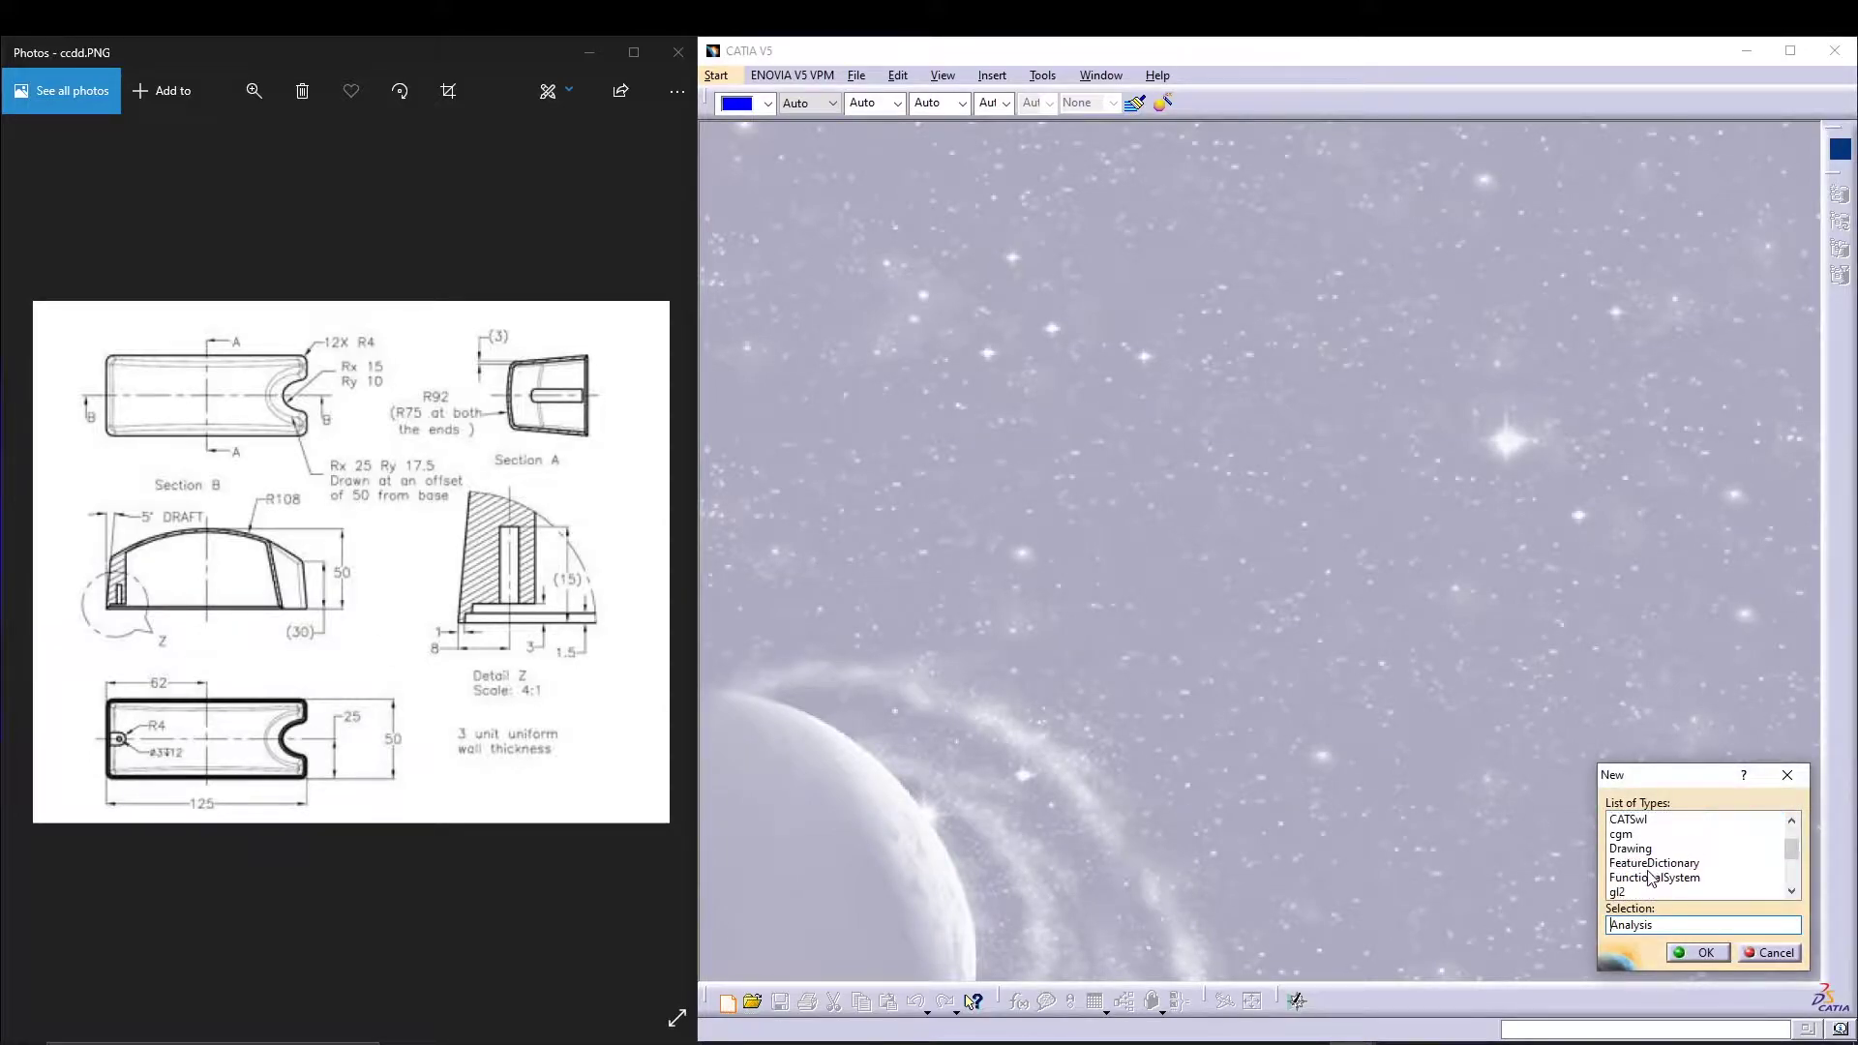
{"action": "scroll", "coordinate": [1645, 867], "scroll_direction": "down", "scroll_amount": 1}
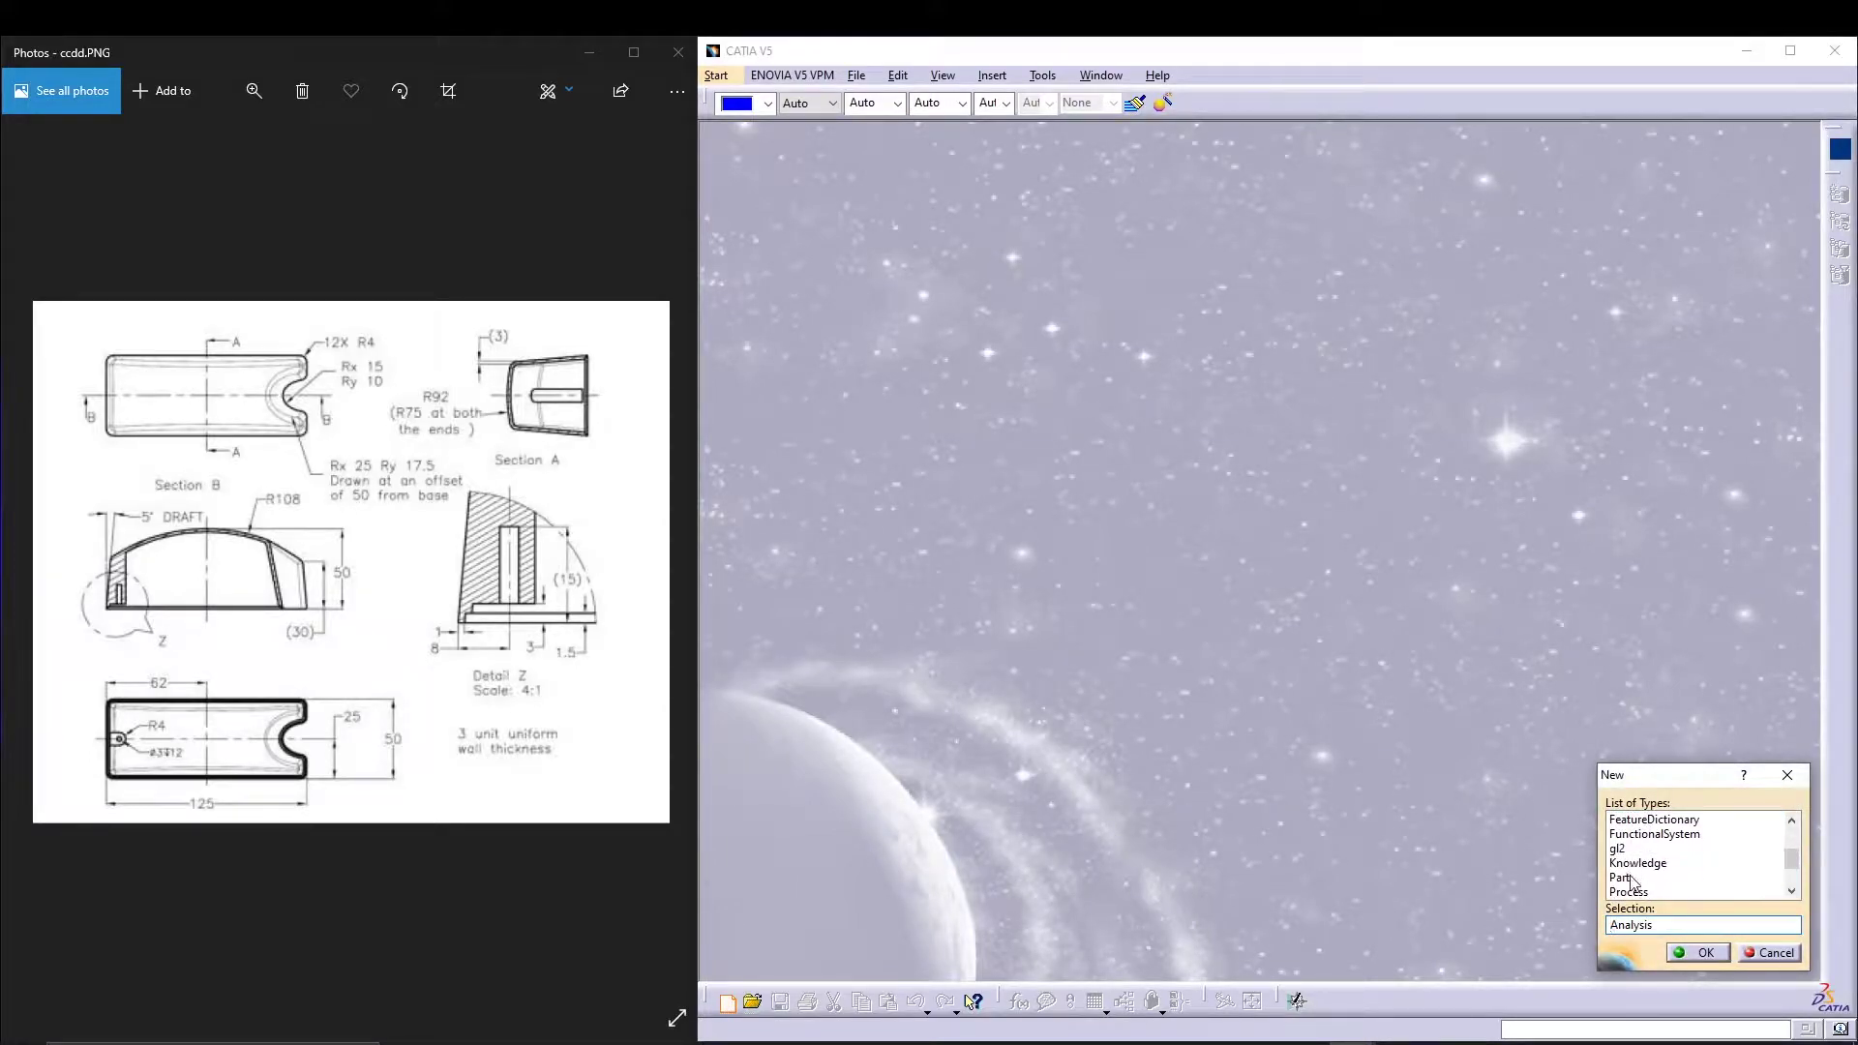
{"action": "left_click", "coordinate": [1621, 877]}
{"action": "left_click", "coordinate": [1701, 952]}
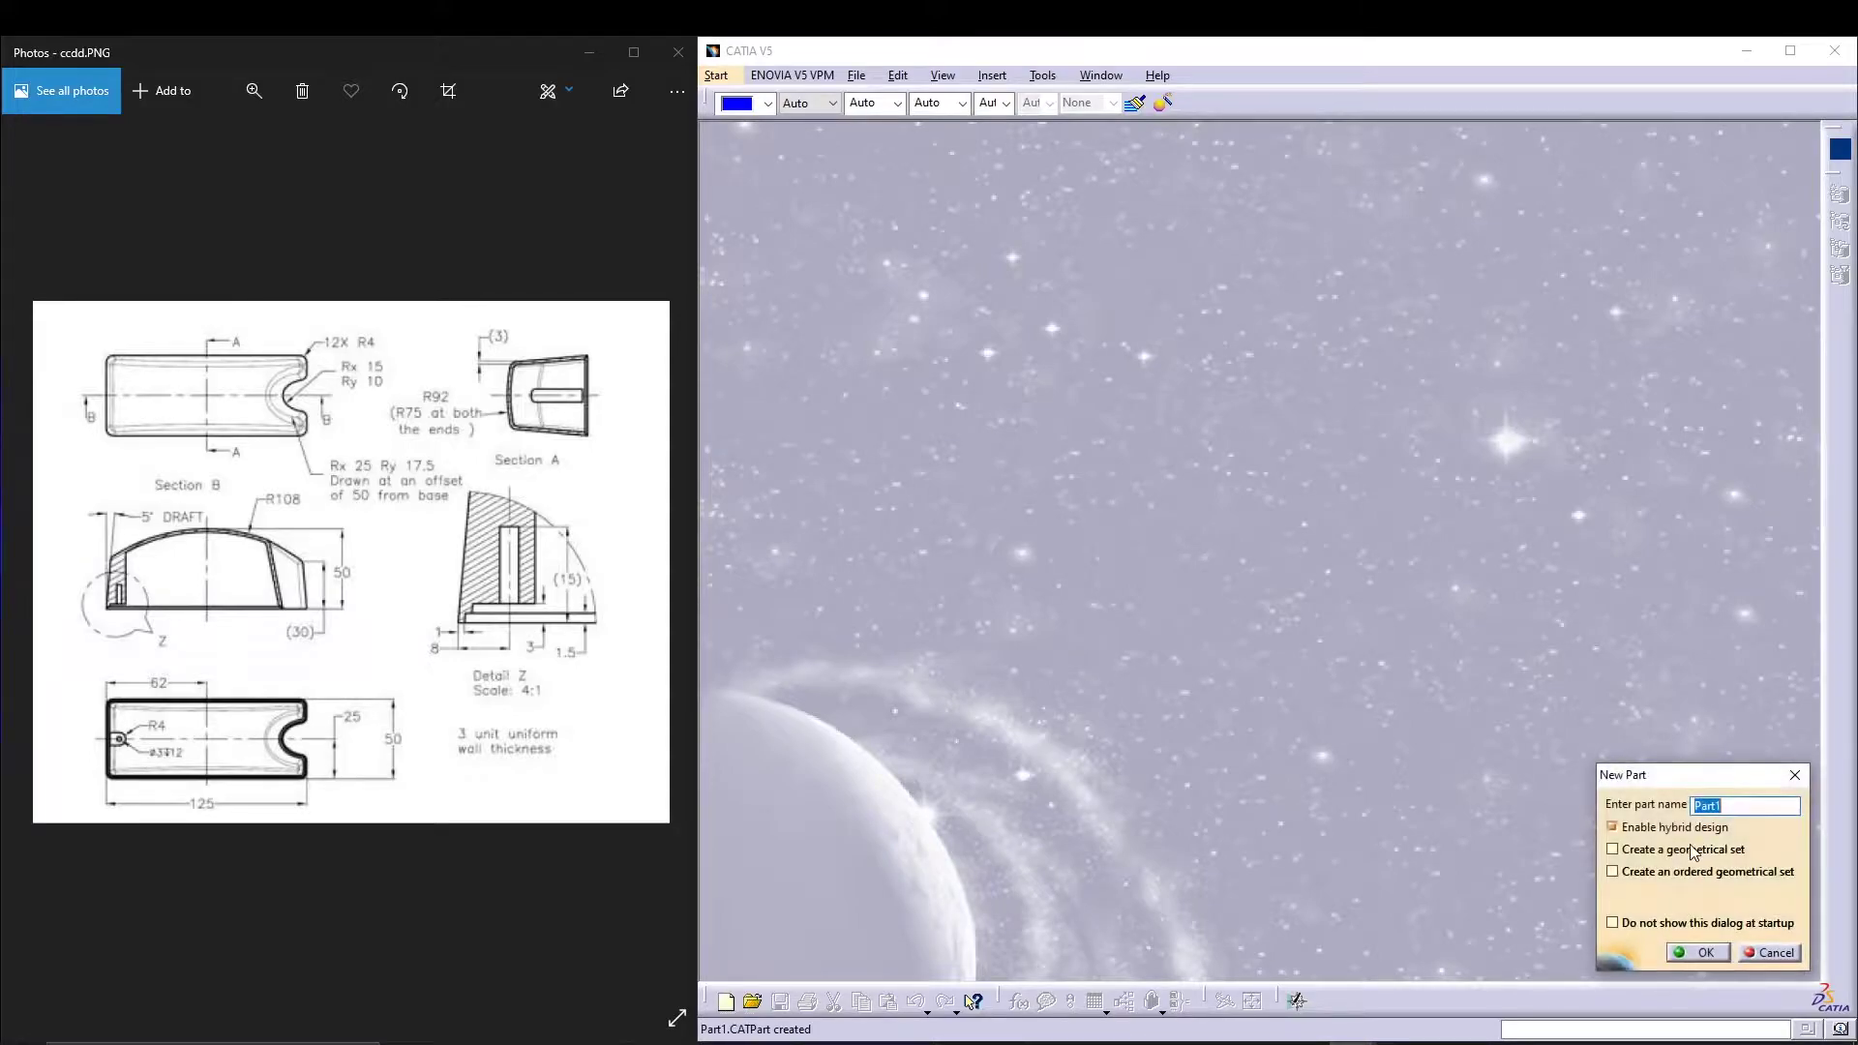
{"action": "left_click", "coordinate": [1701, 952]}
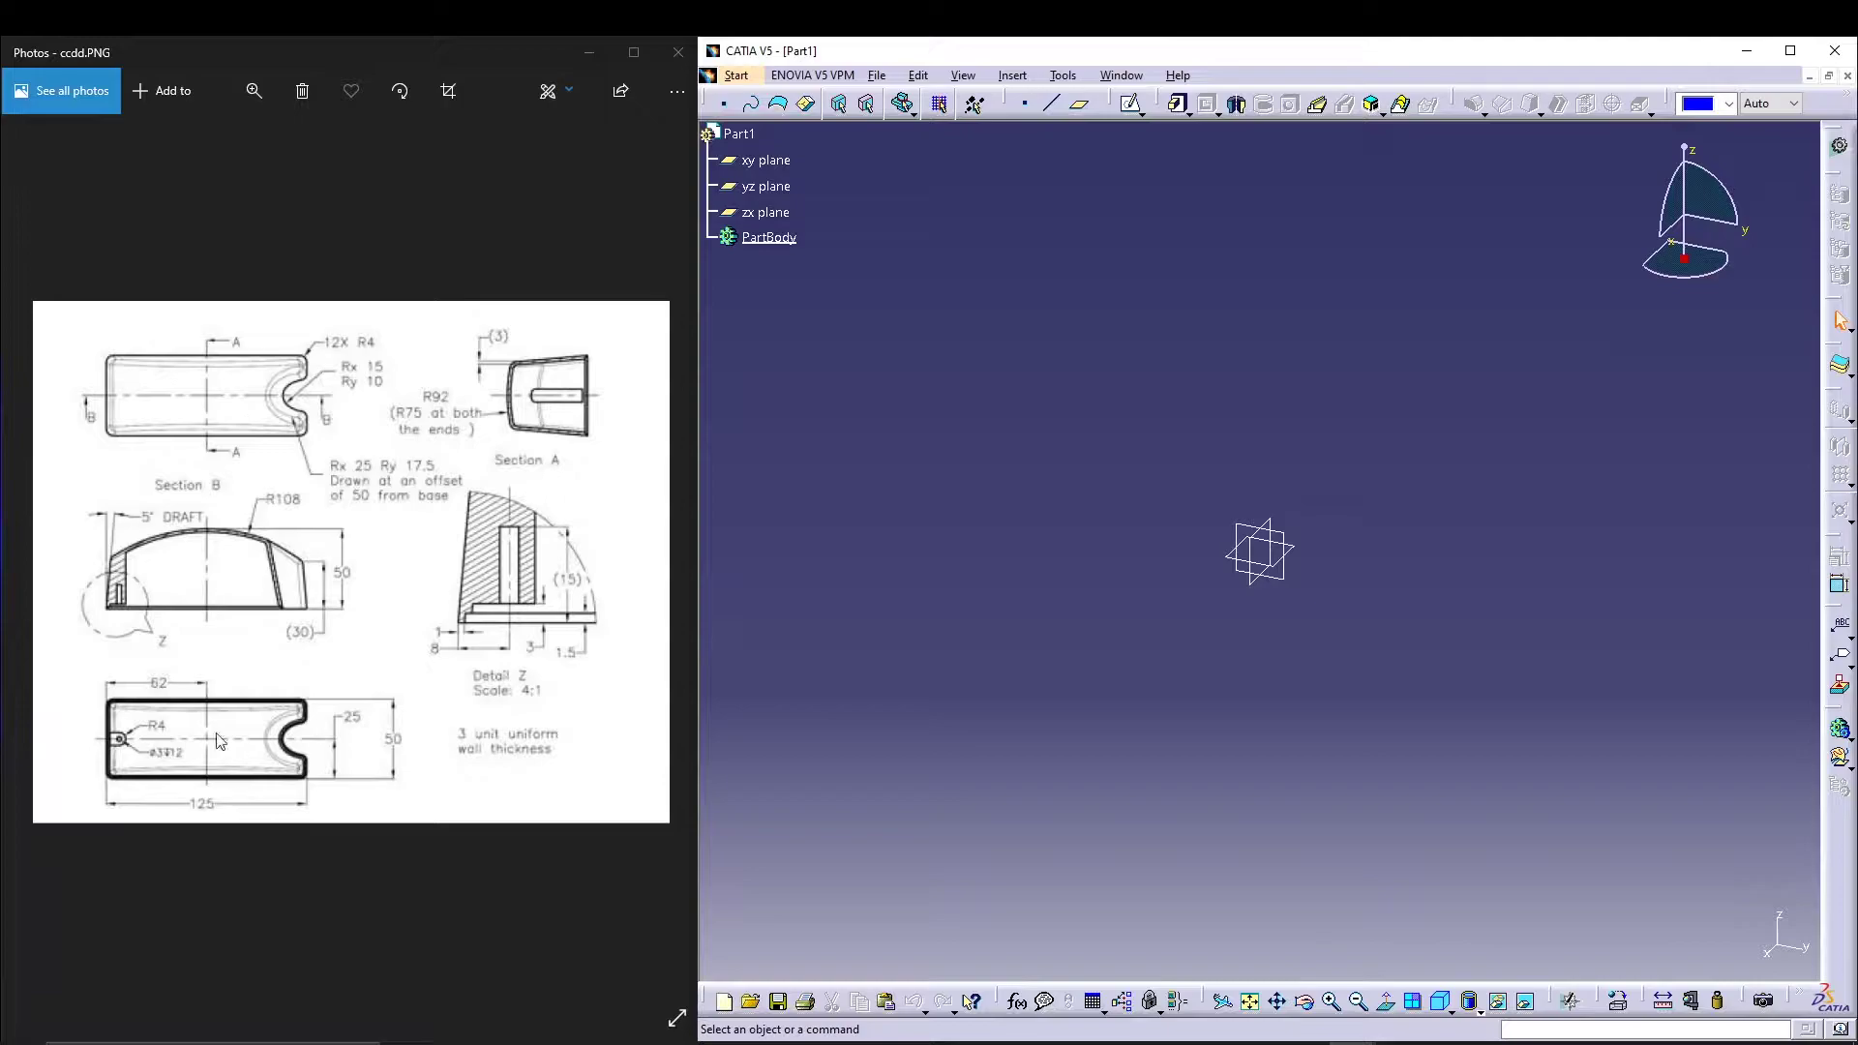
Step: Sketch a rectangle about 163 mm by 80 mm around the origin on the xy plane
{"action": "left_click", "coordinate": [1053, 435]}
{"action": "left_click", "coordinate": [765, 160]}
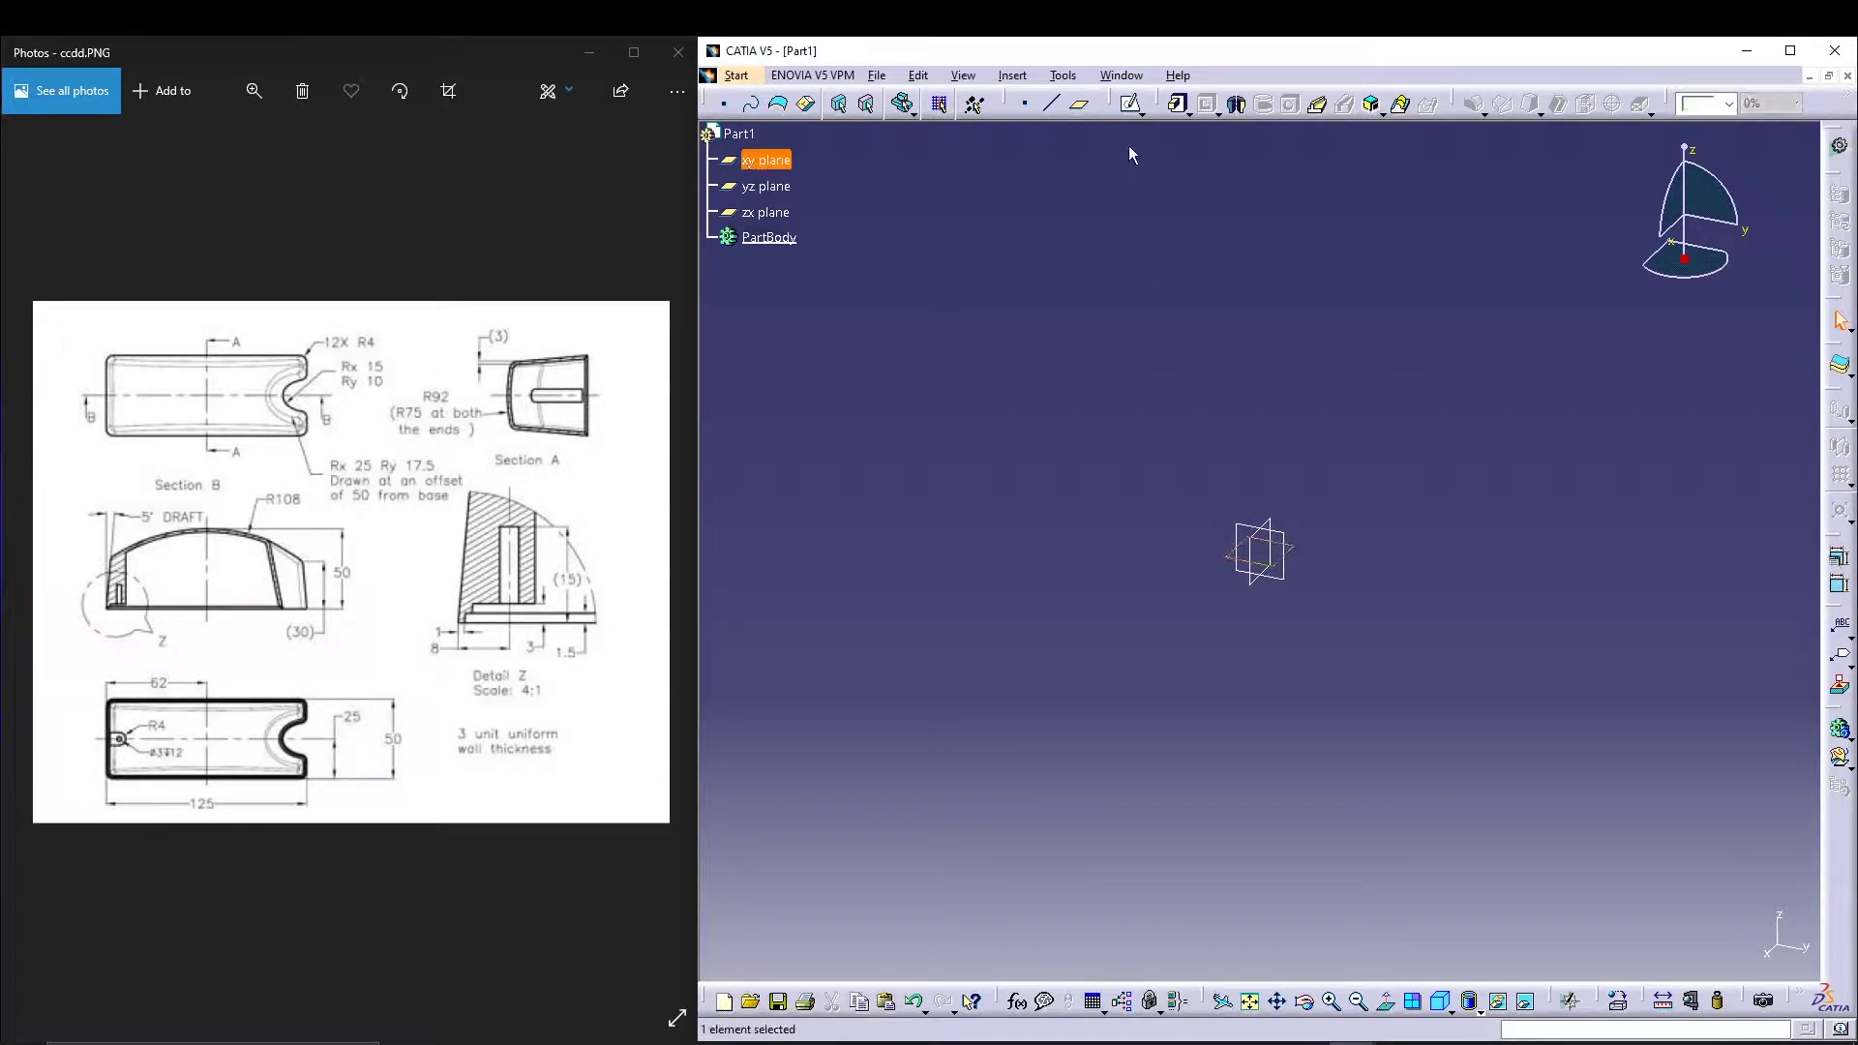
{"action": "left_click", "coordinate": [1131, 104]}
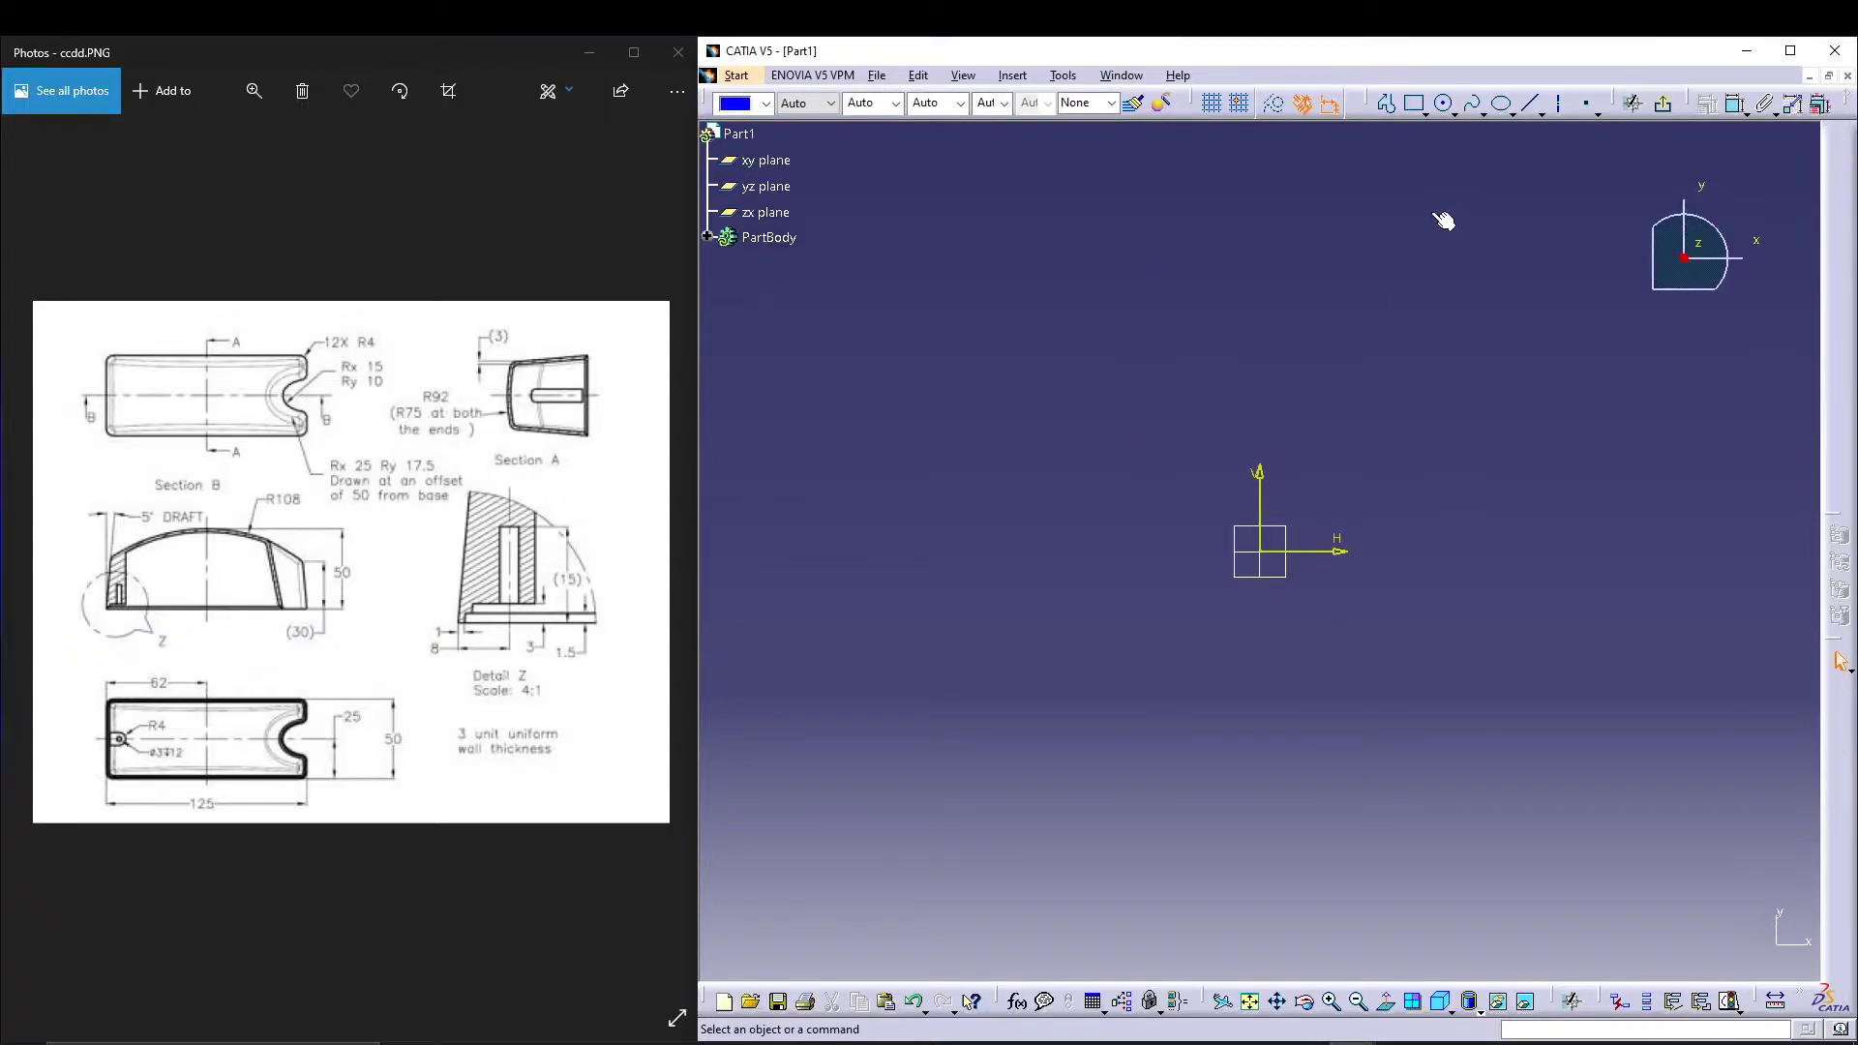
{"action": "left_click", "coordinate": [1415, 104]}
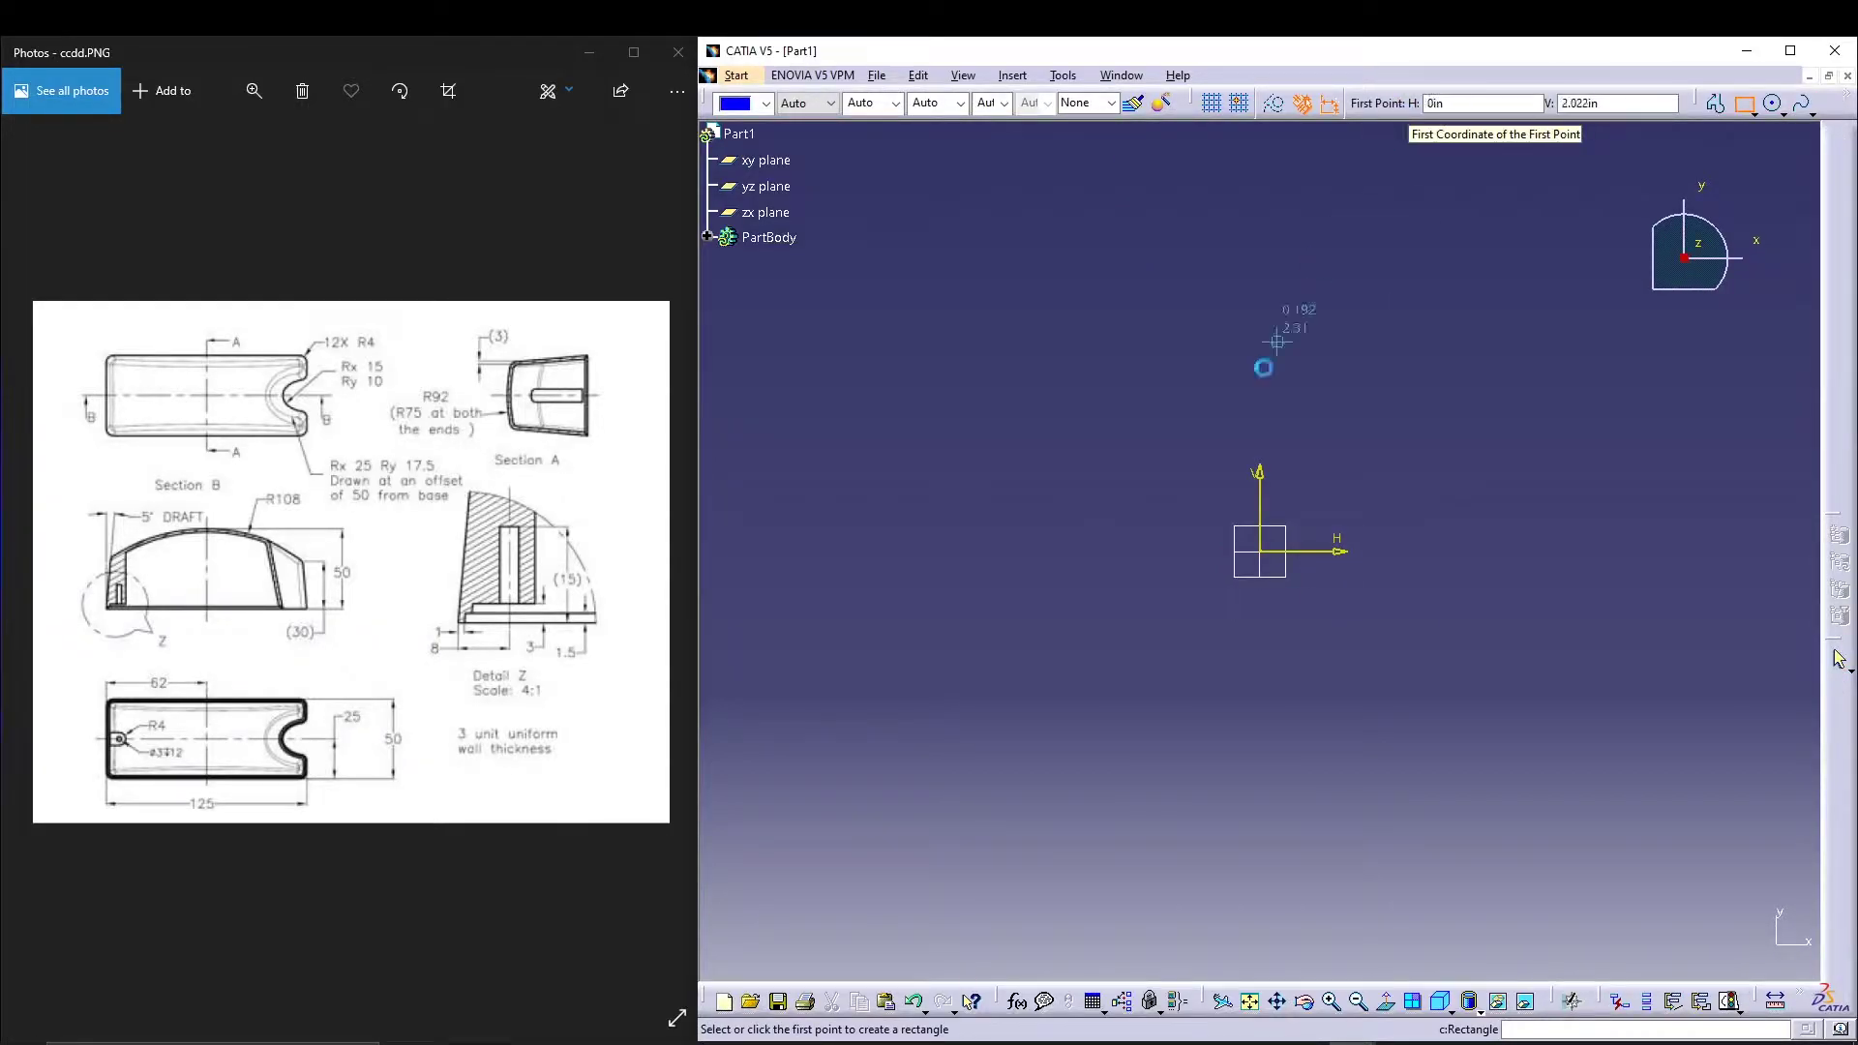
{"action": "left_click", "coordinate": [988, 410]}
{"action": "left_click", "coordinate": [1568, 696]}
{"action": "middle_click_drag", "start_coordinate": [1360, 276], "coordinate": [1248, 268]}
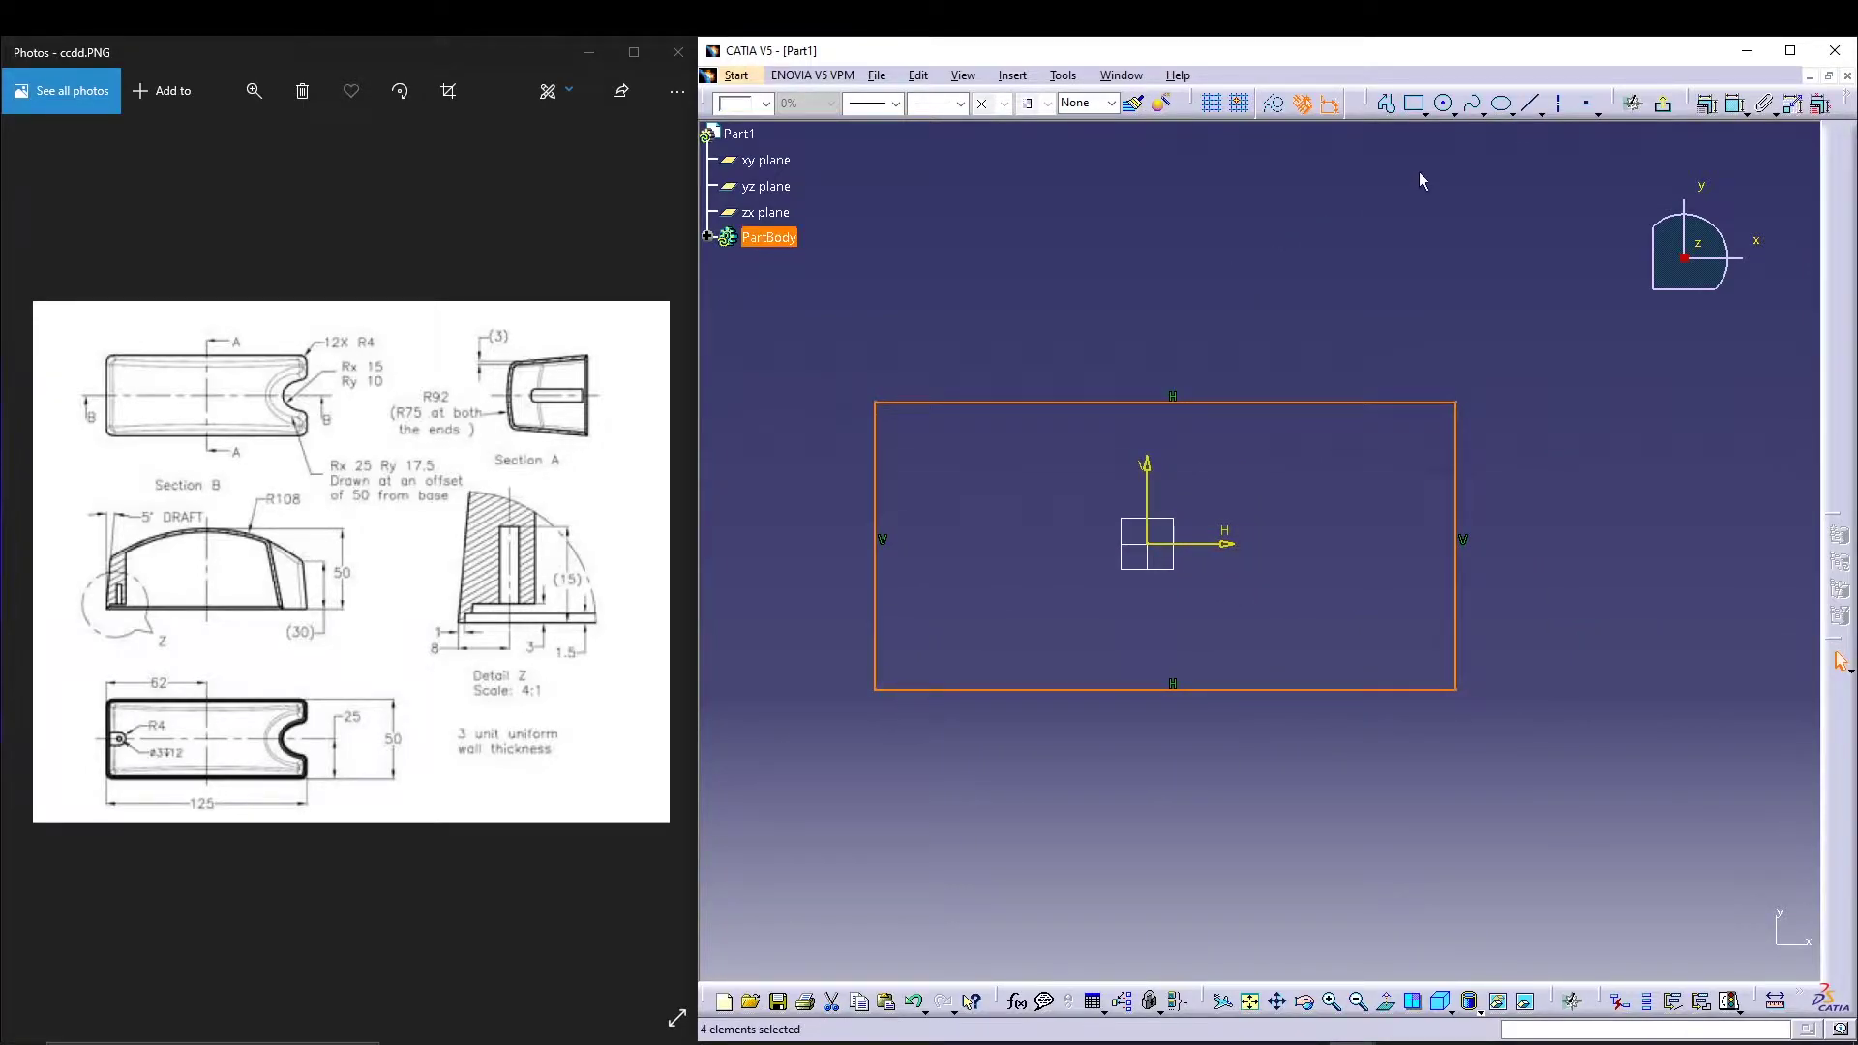
Step: Dimension the distance between the rectangle's left edge and the vertical axis
{"action": "left_click", "coordinate": [1732, 107]}
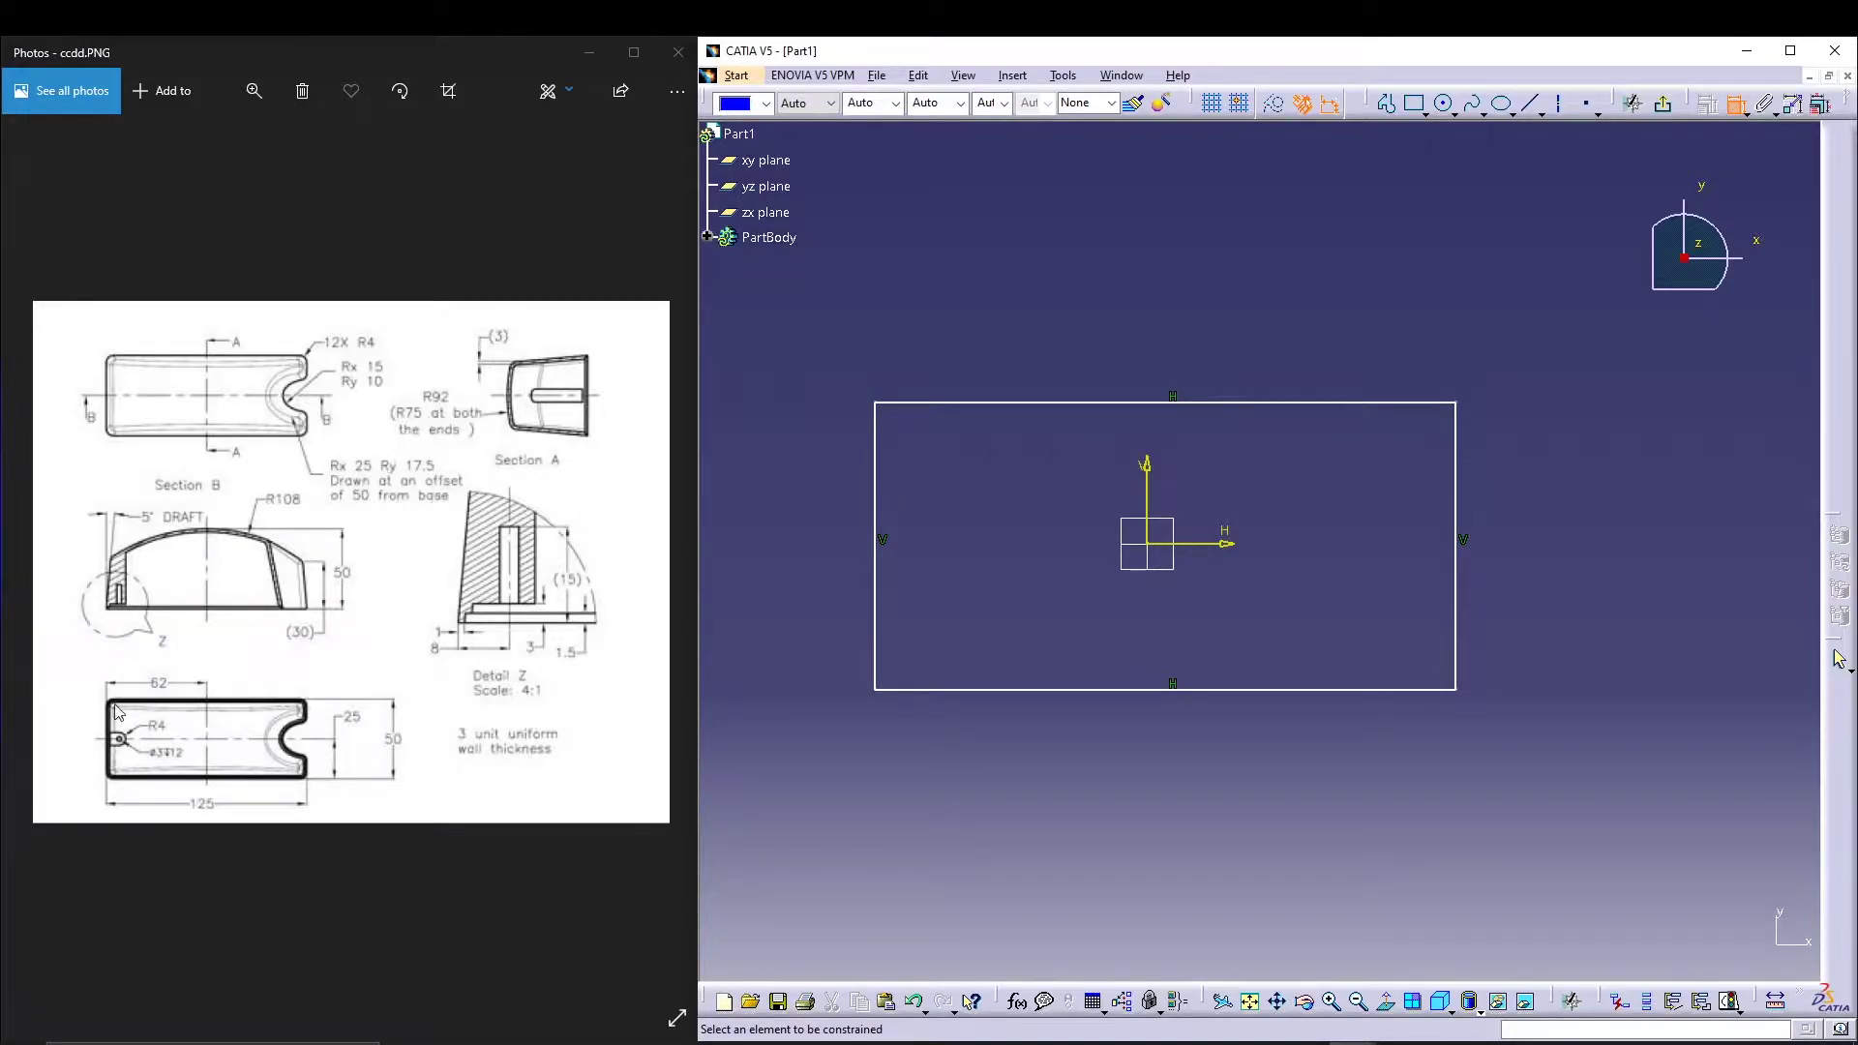
{"action": "left_click", "coordinate": [1146, 484]}
{"action": "left_click", "coordinate": [874, 470]}
{"action": "left_click", "coordinate": [1000, 316]}
{"action": "double_click", "coordinate": [1000, 316]}
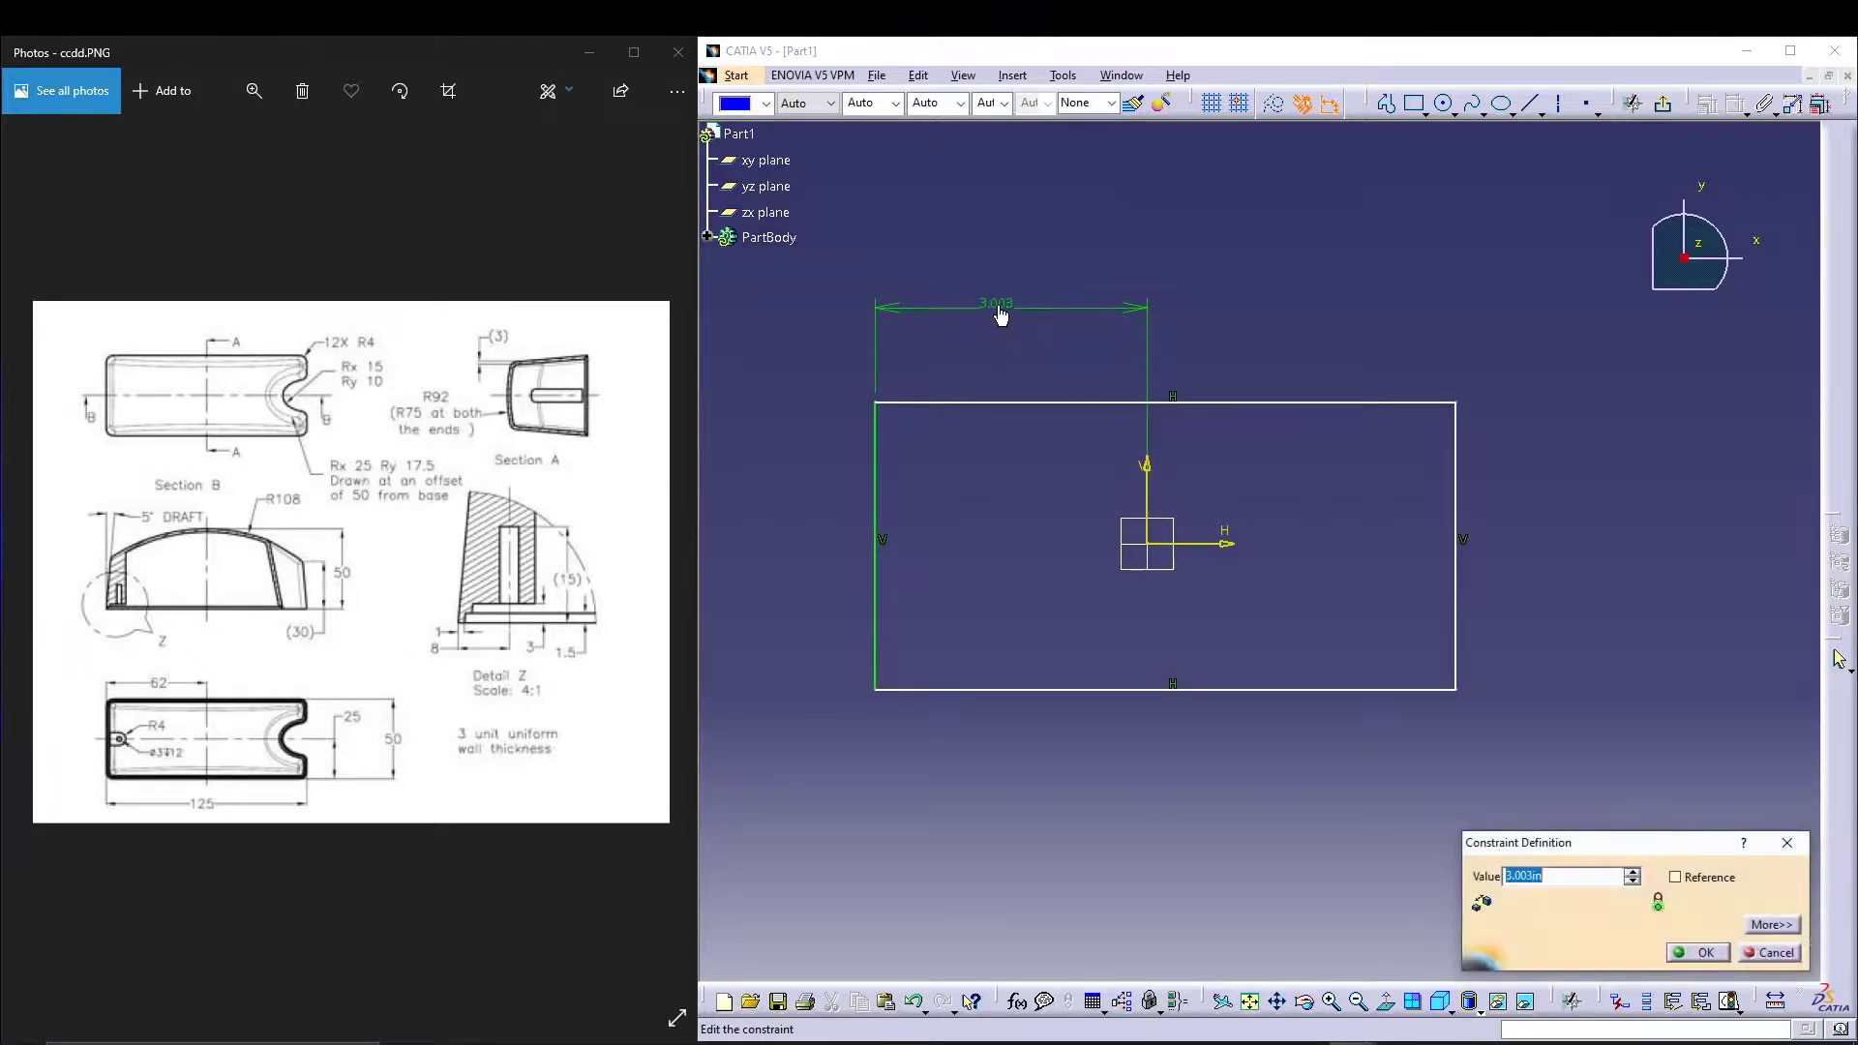
{"action": "left_click", "coordinate": [1680, 951]}
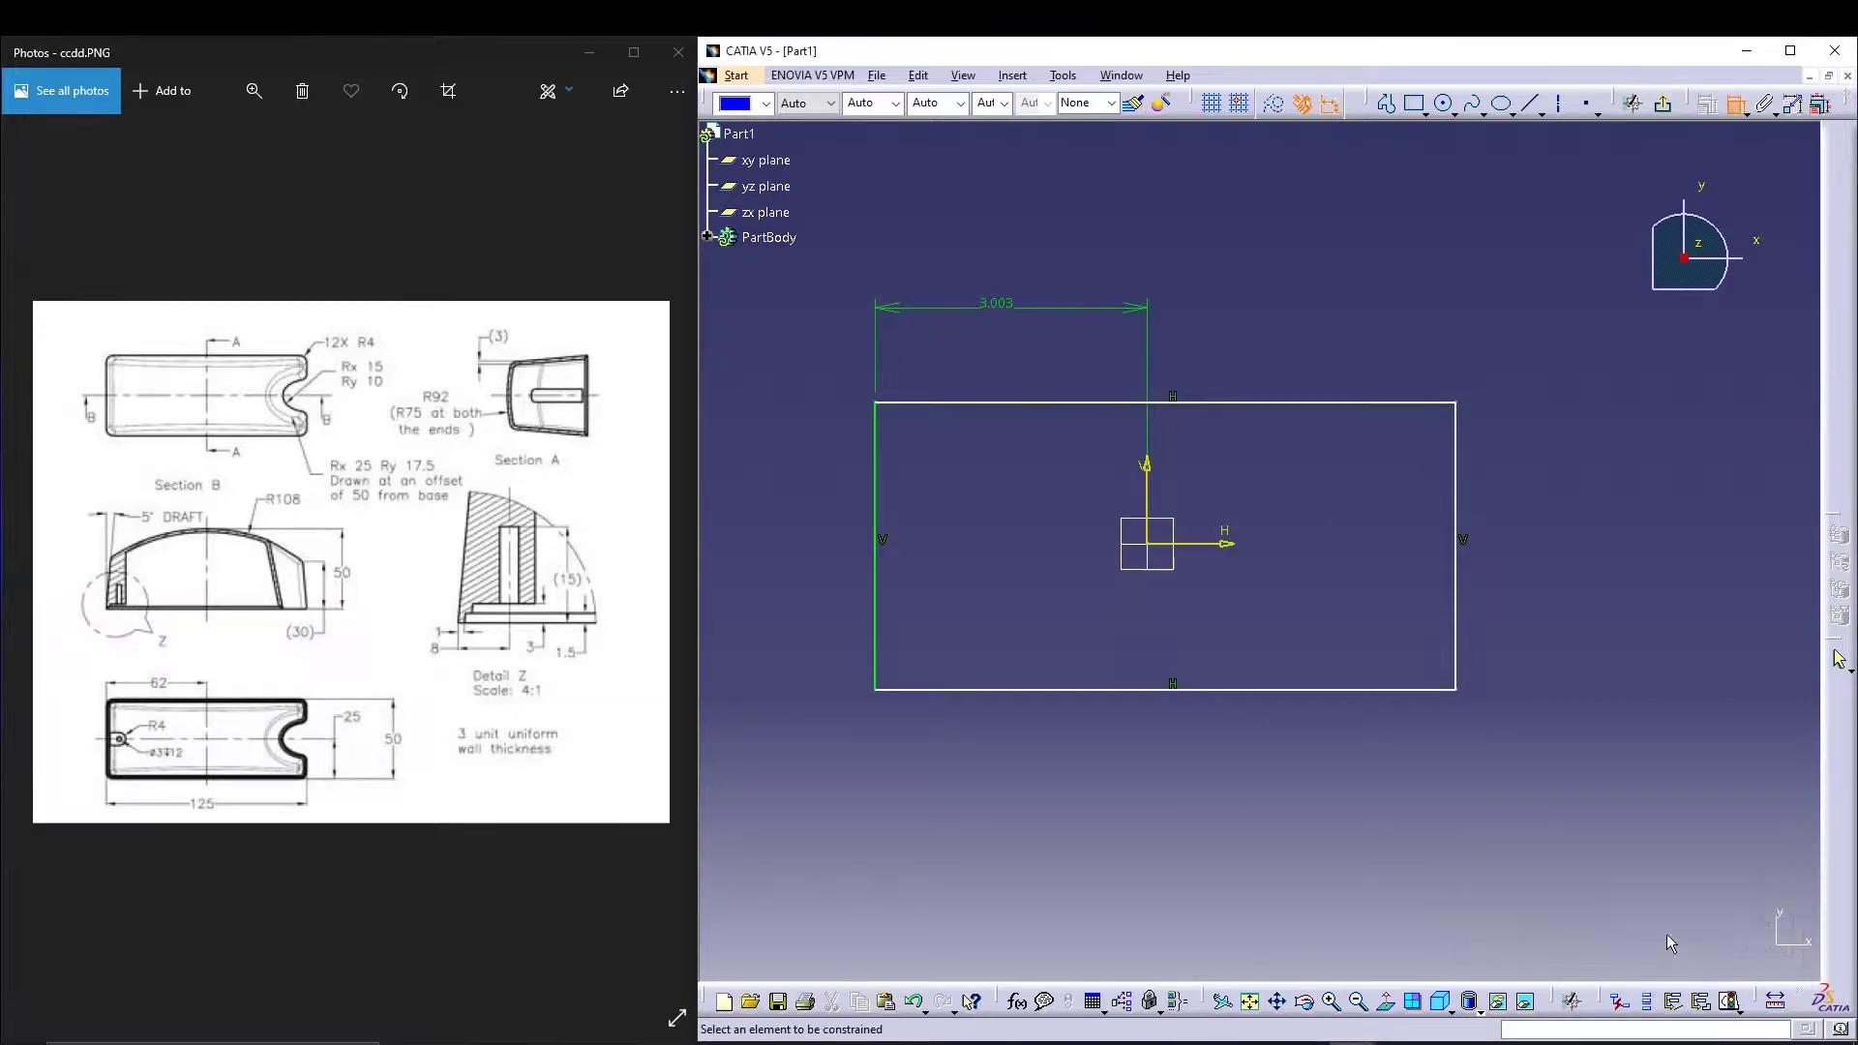
Step: Change the length unit in the options to Millimeter (mm)
{"action": "left_click", "coordinate": [1064, 76]}
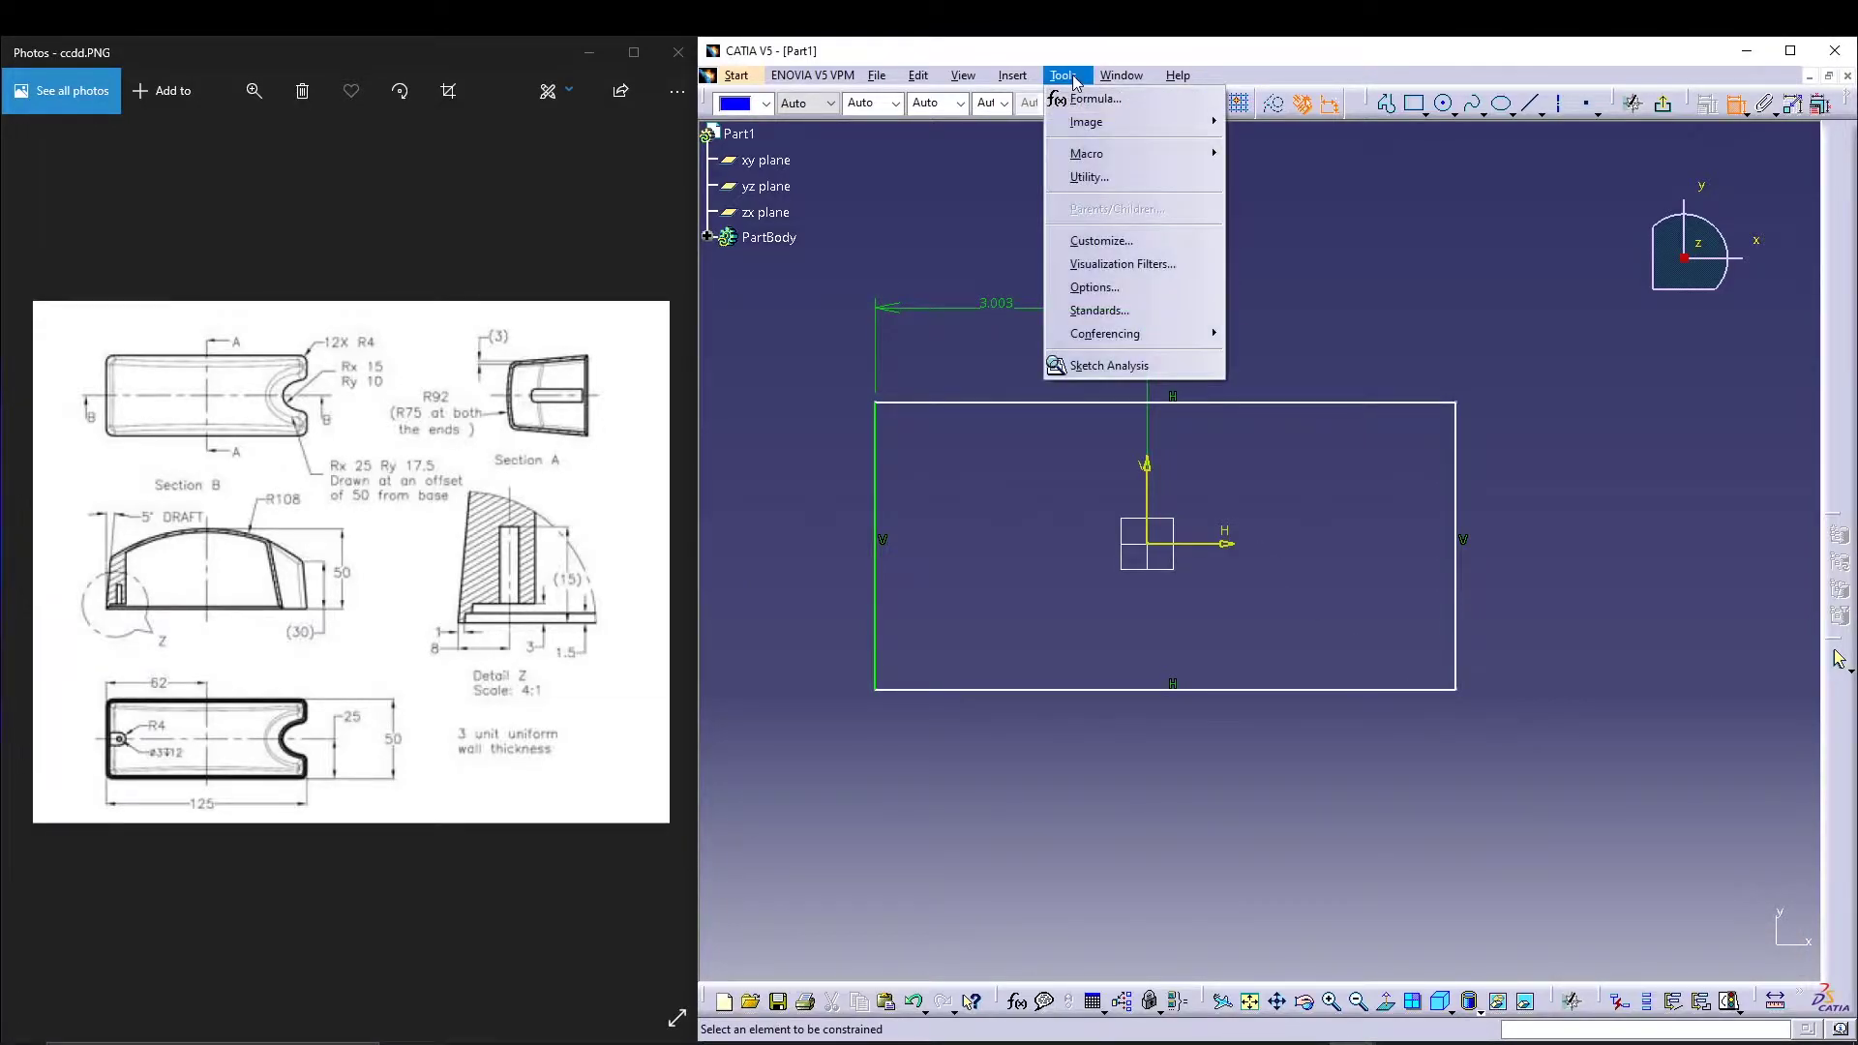
{"action": "left_click", "coordinate": [1093, 288]}
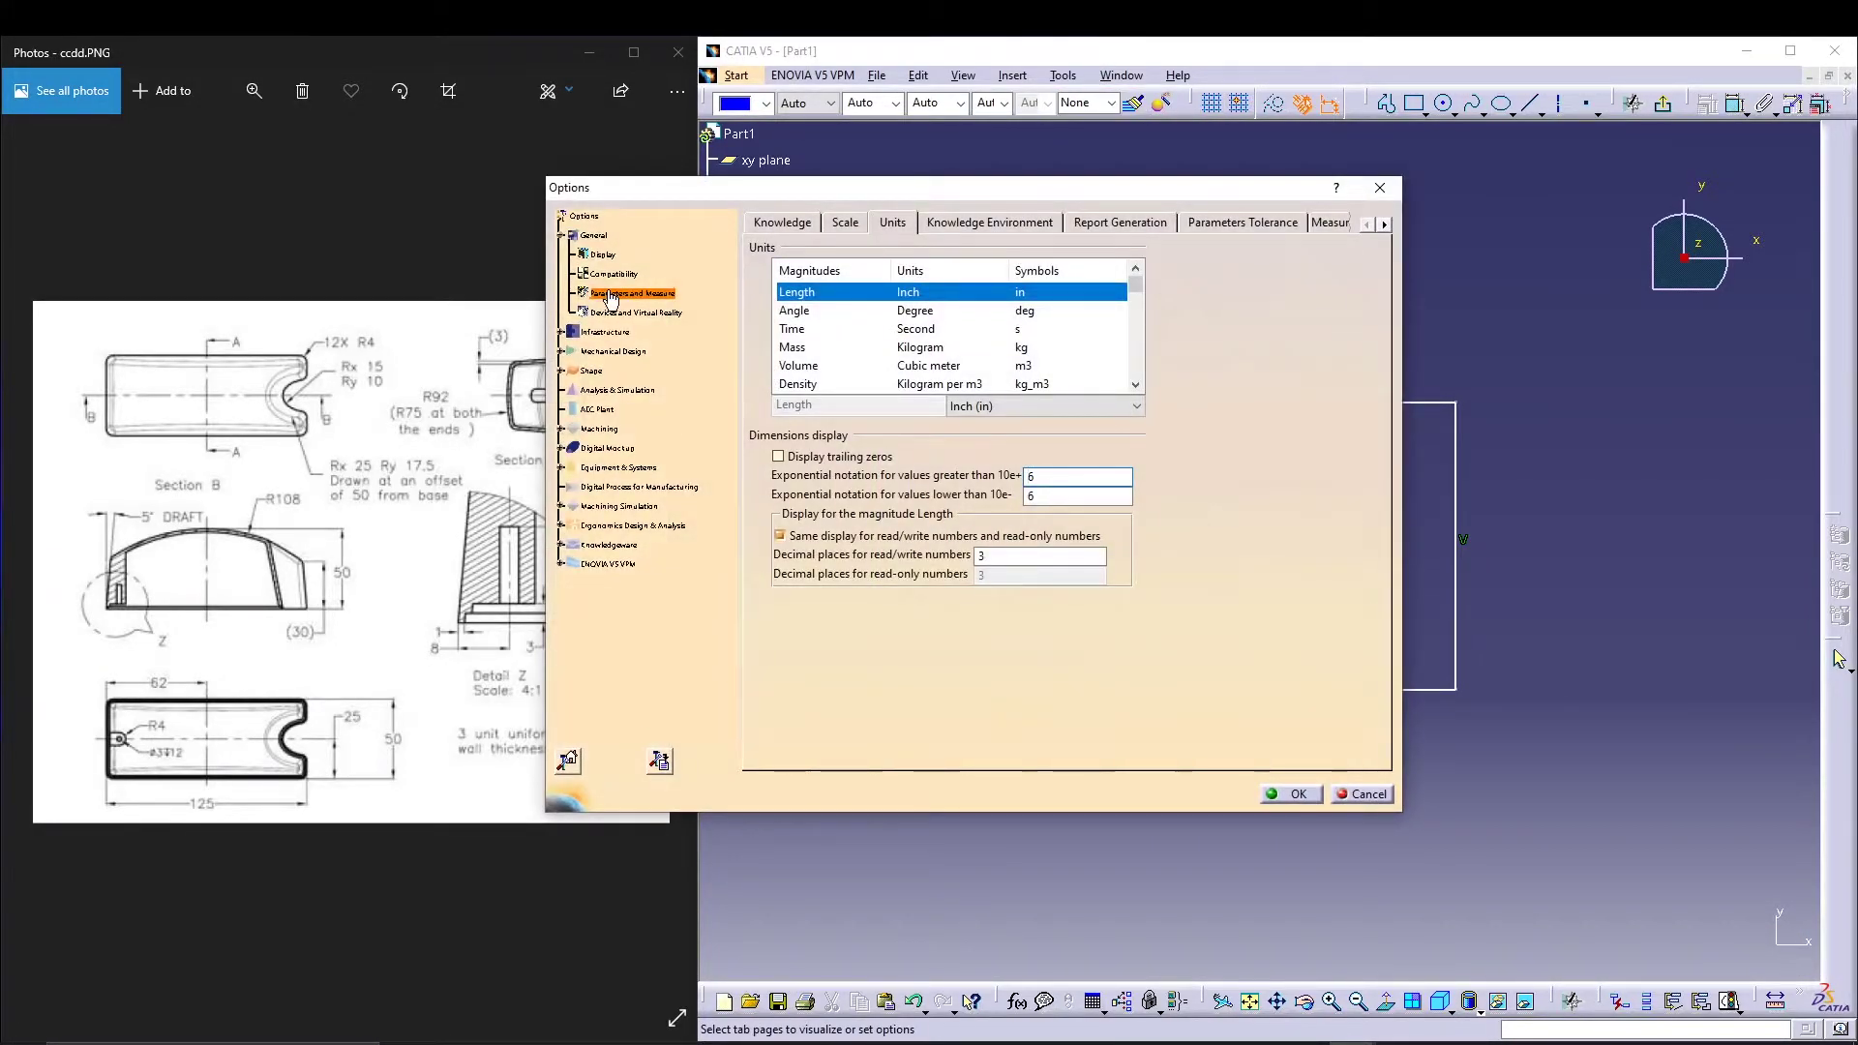
{"action": "left_click", "coordinate": [1018, 405]}
{"action": "left_click", "coordinate": [978, 438]}
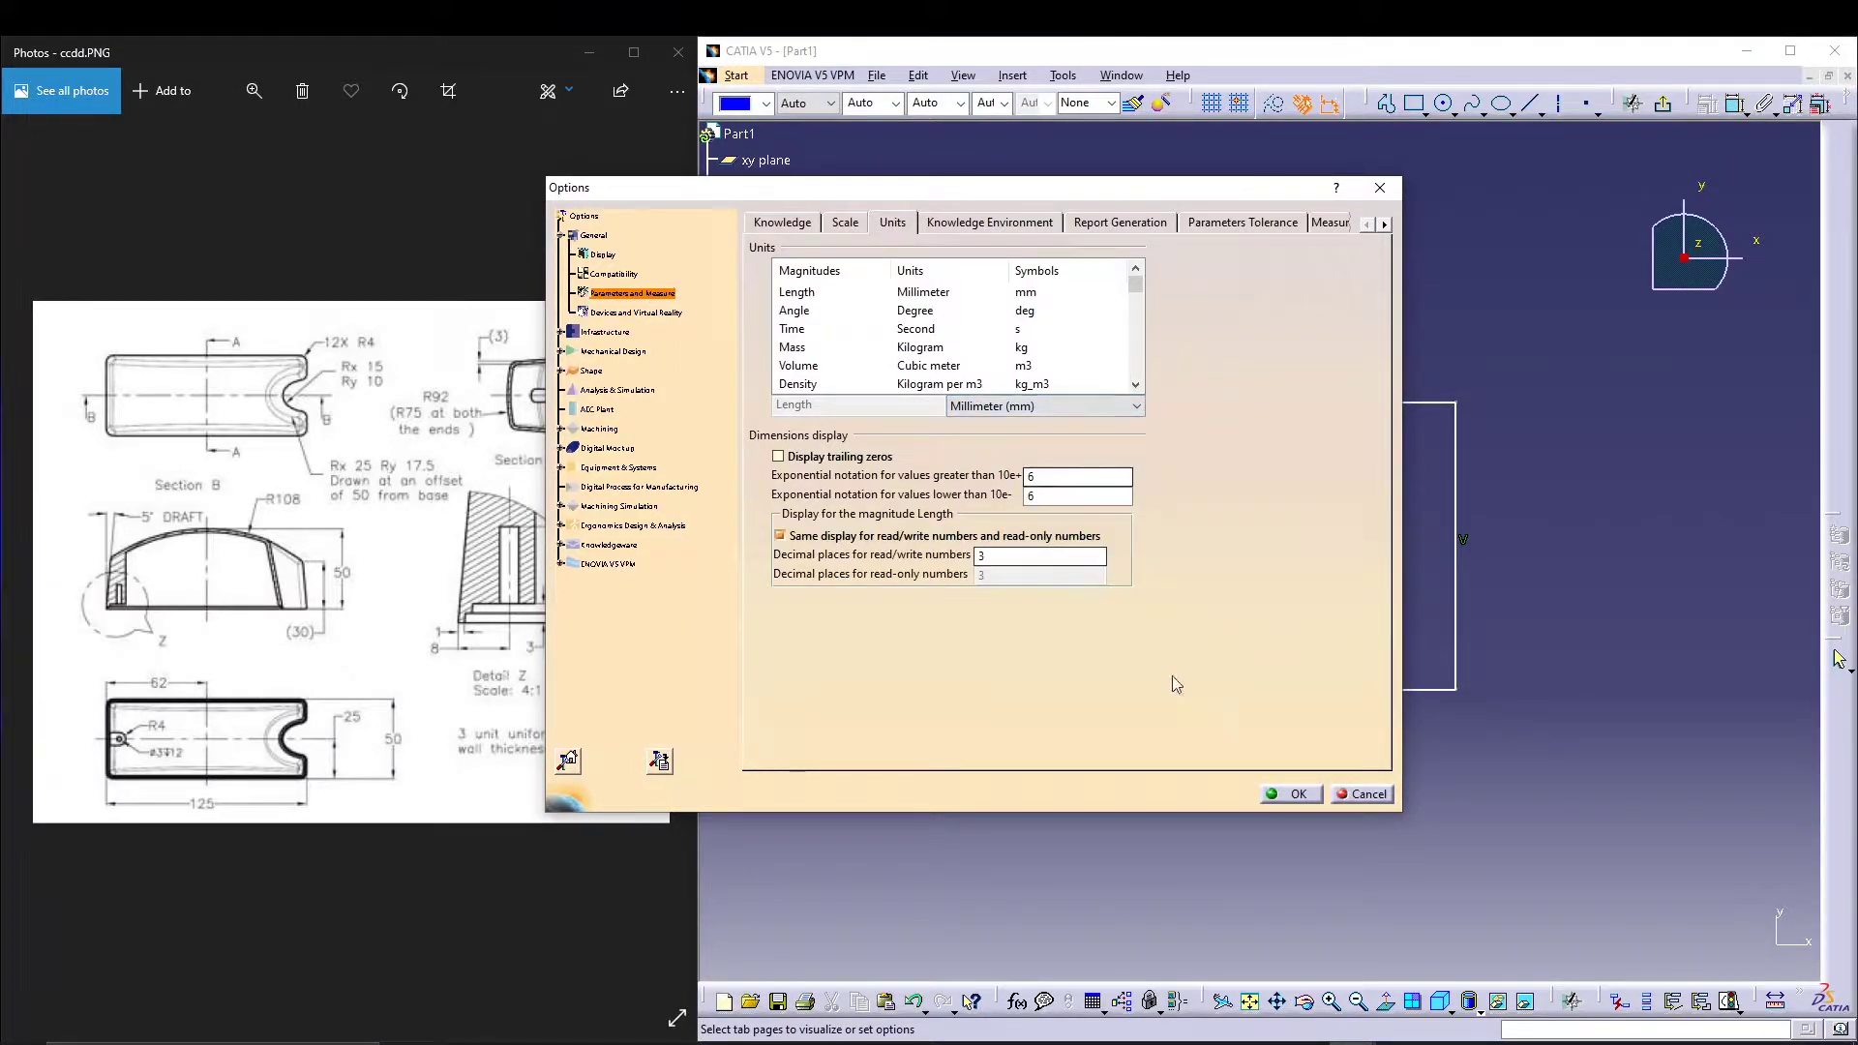
{"action": "left_click", "coordinate": [1275, 793]}
Step: Set the distance from the rectangle's left edge to the vertical axis to 62 mm
{"action": "double_click", "coordinate": [998, 305]}
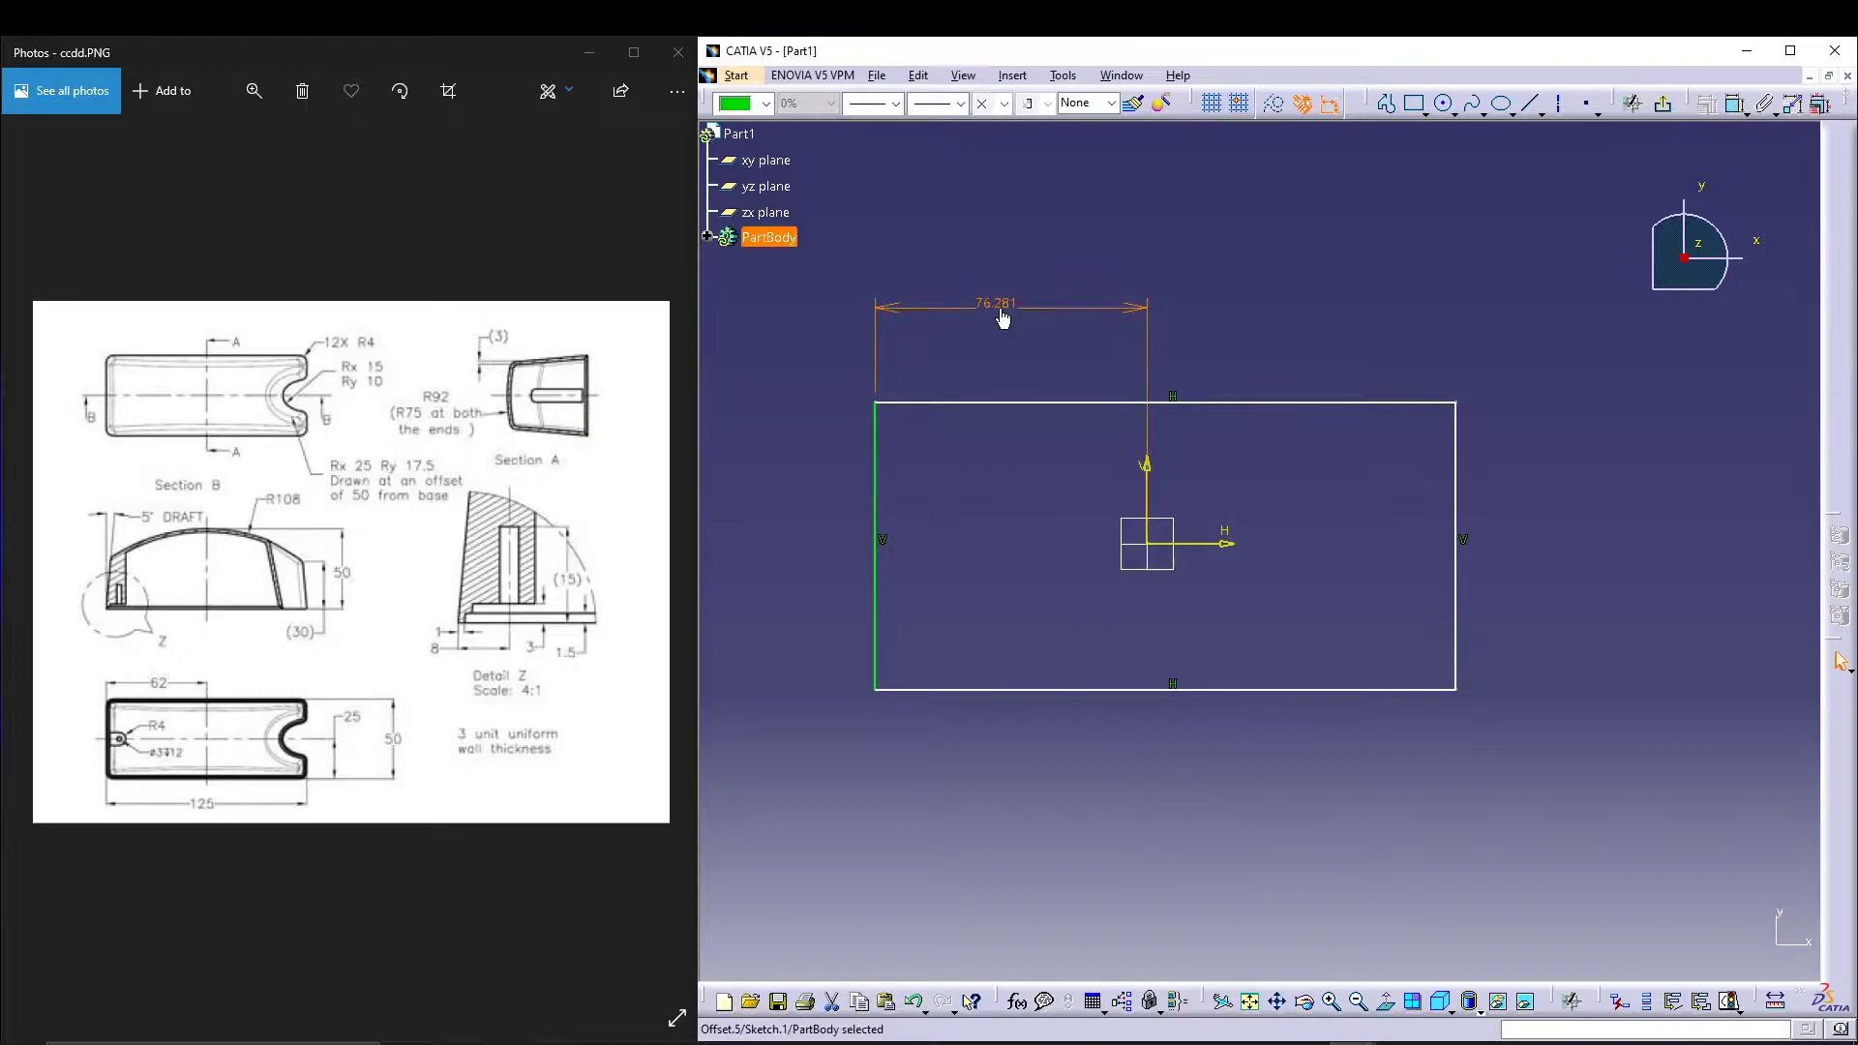
{"action": "type", "text": "62"}
{"action": "key", "text": "Return"}
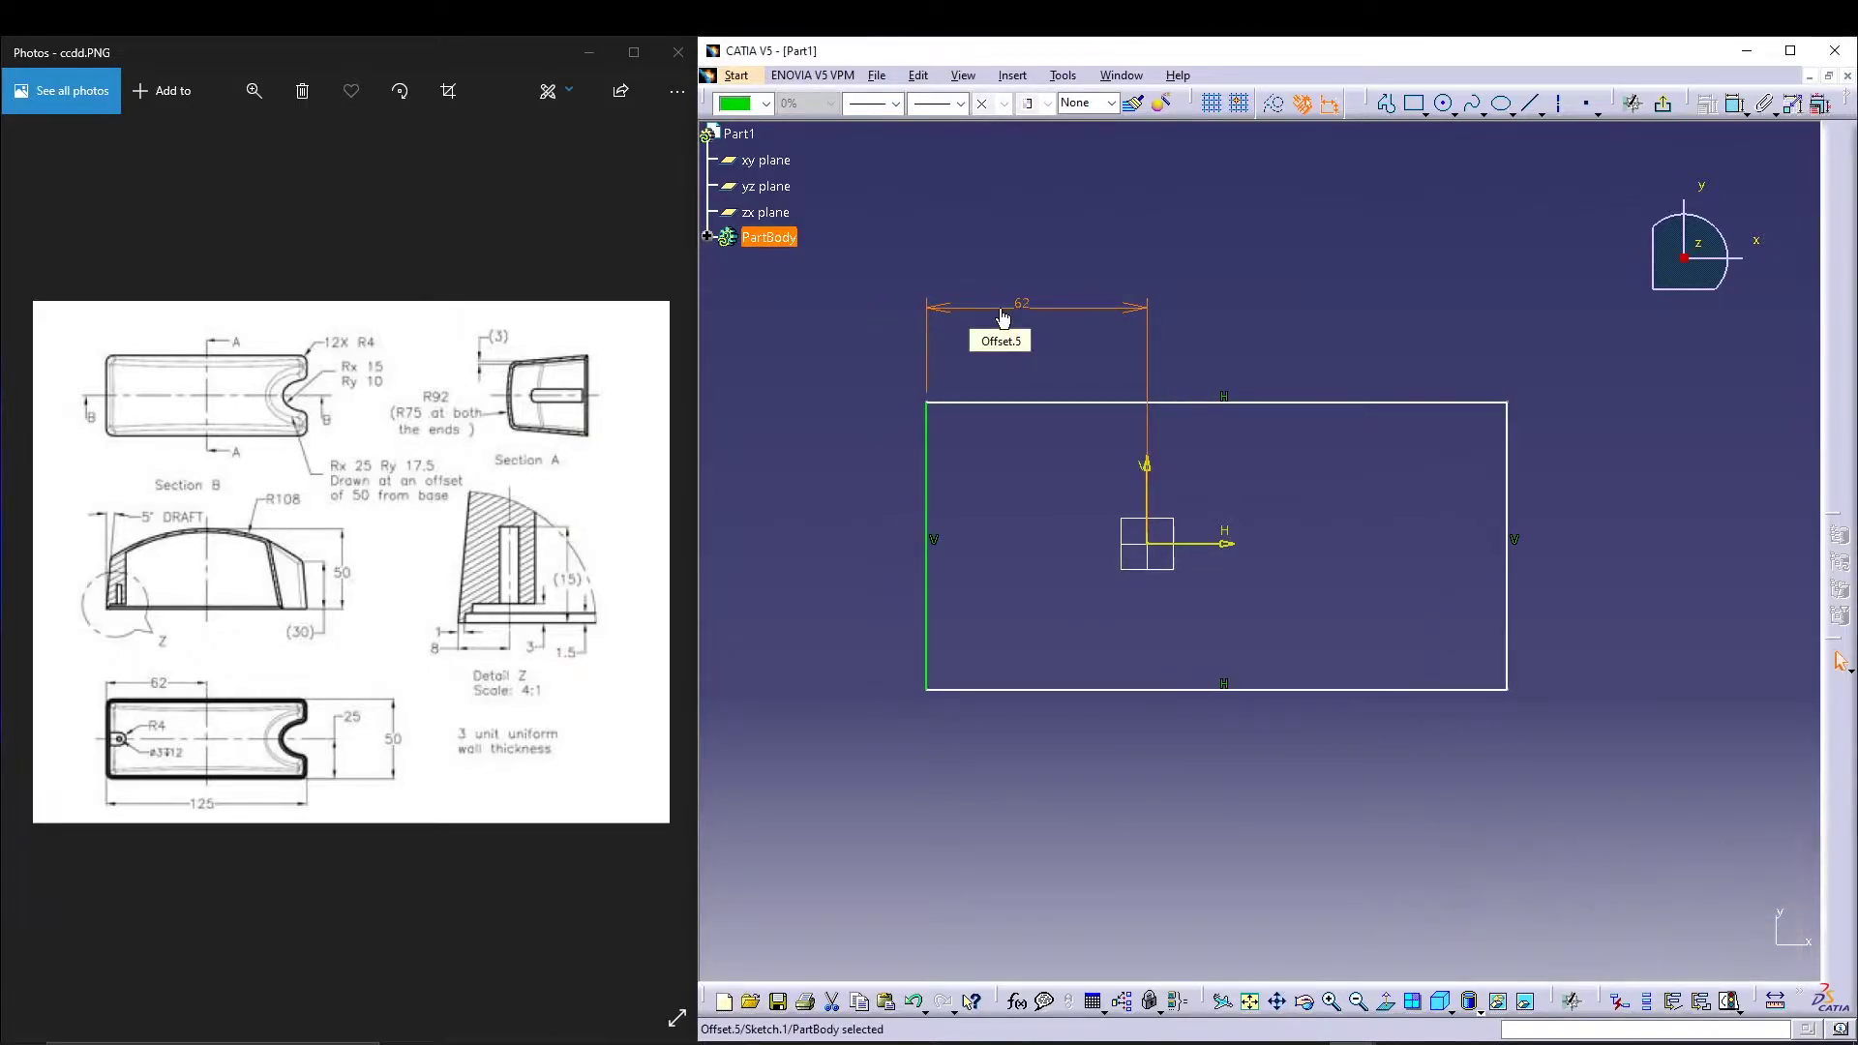
Step: Dimension the rectangle's bottom edge and set its length to 125 mm
{"action": "left_click", "coordinate": [1260, 689]}
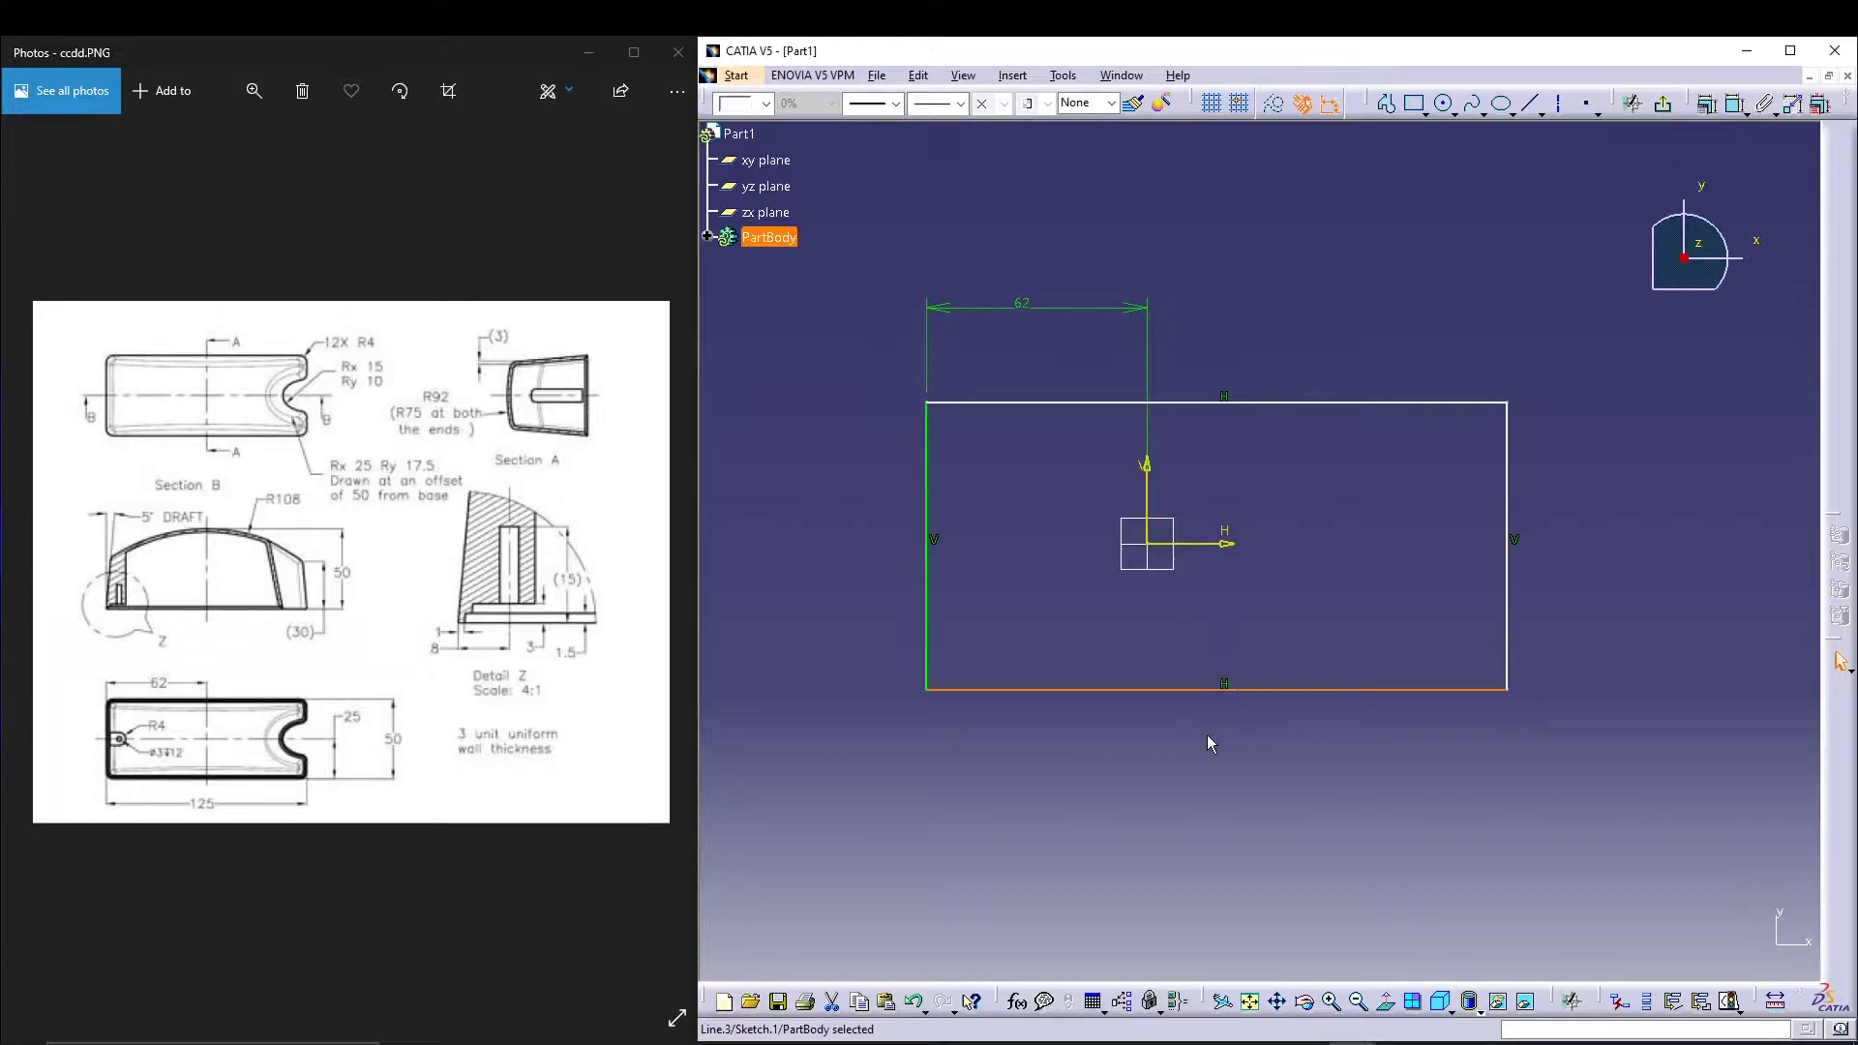
{"action": "left_click", "coordinate": [1700, 107]}
{"action": "left_click", "coordinate": [1149, 721]}
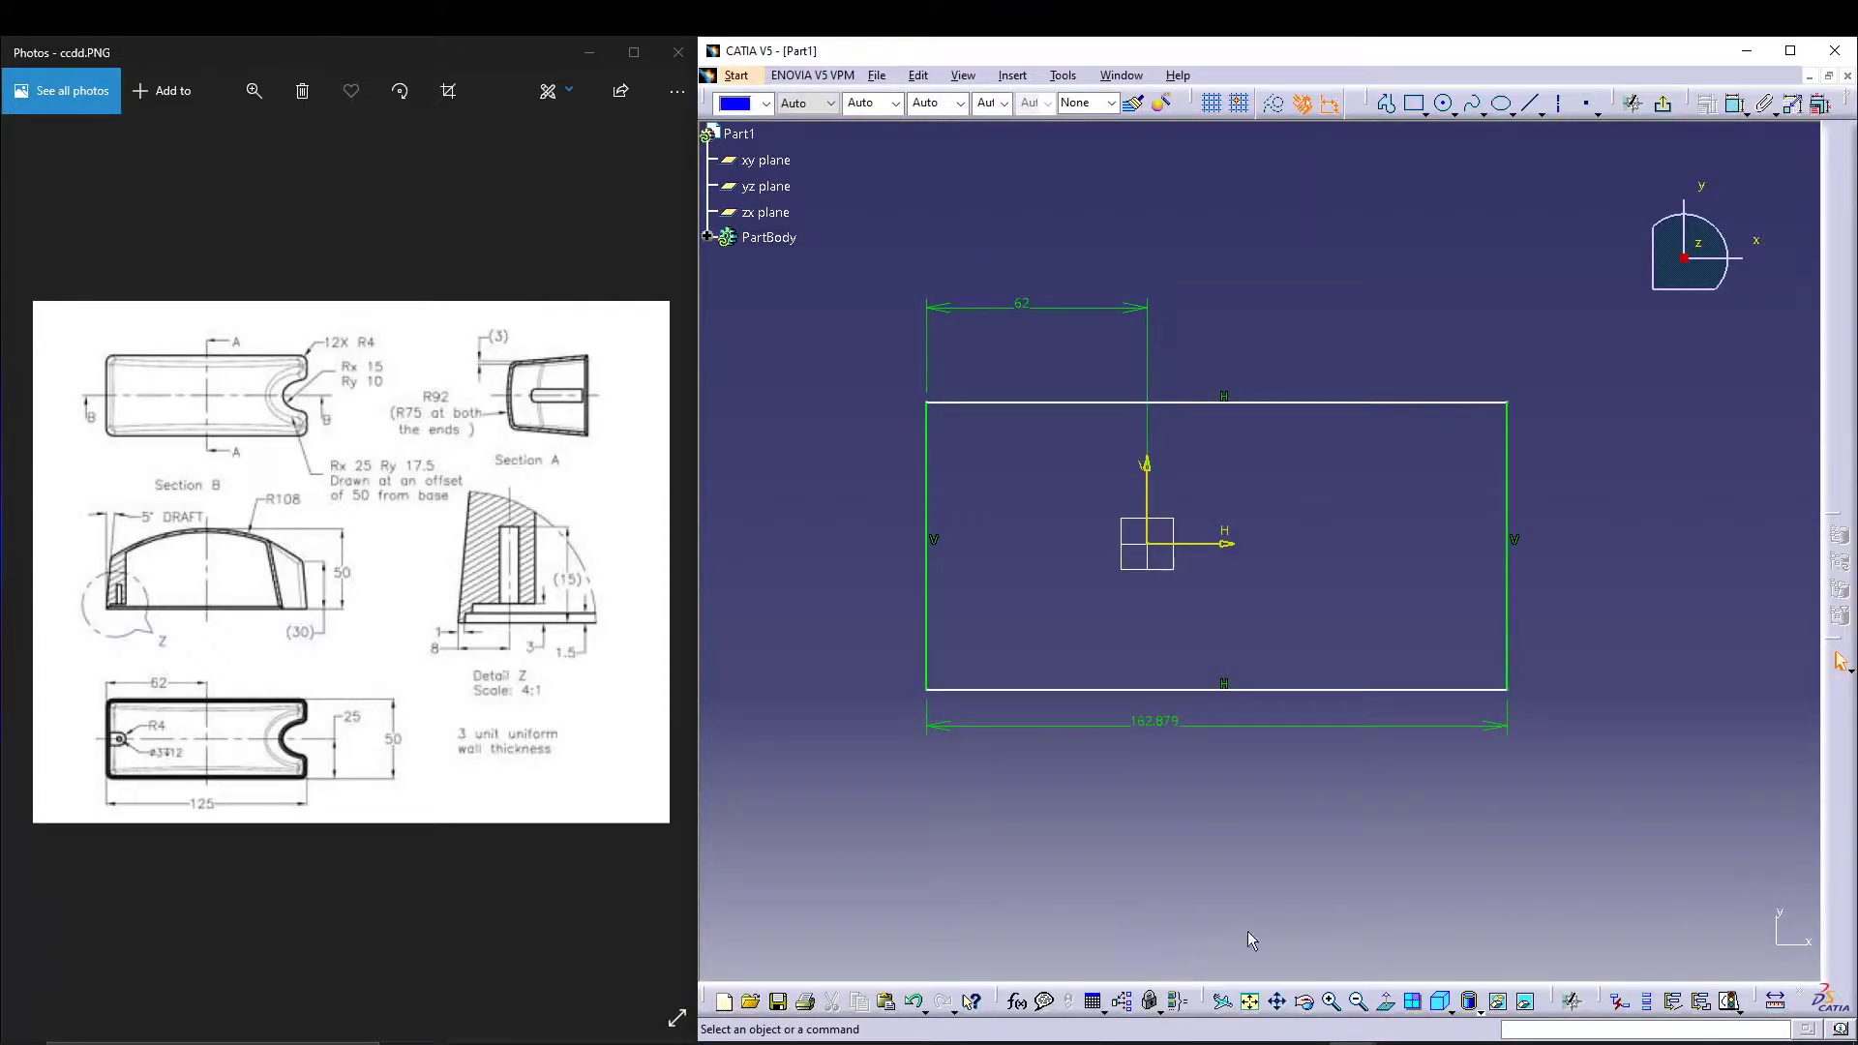
{"action": "double_click", "coordinate": [1151, 727]}
{"action": "type", "text": "125mm"}
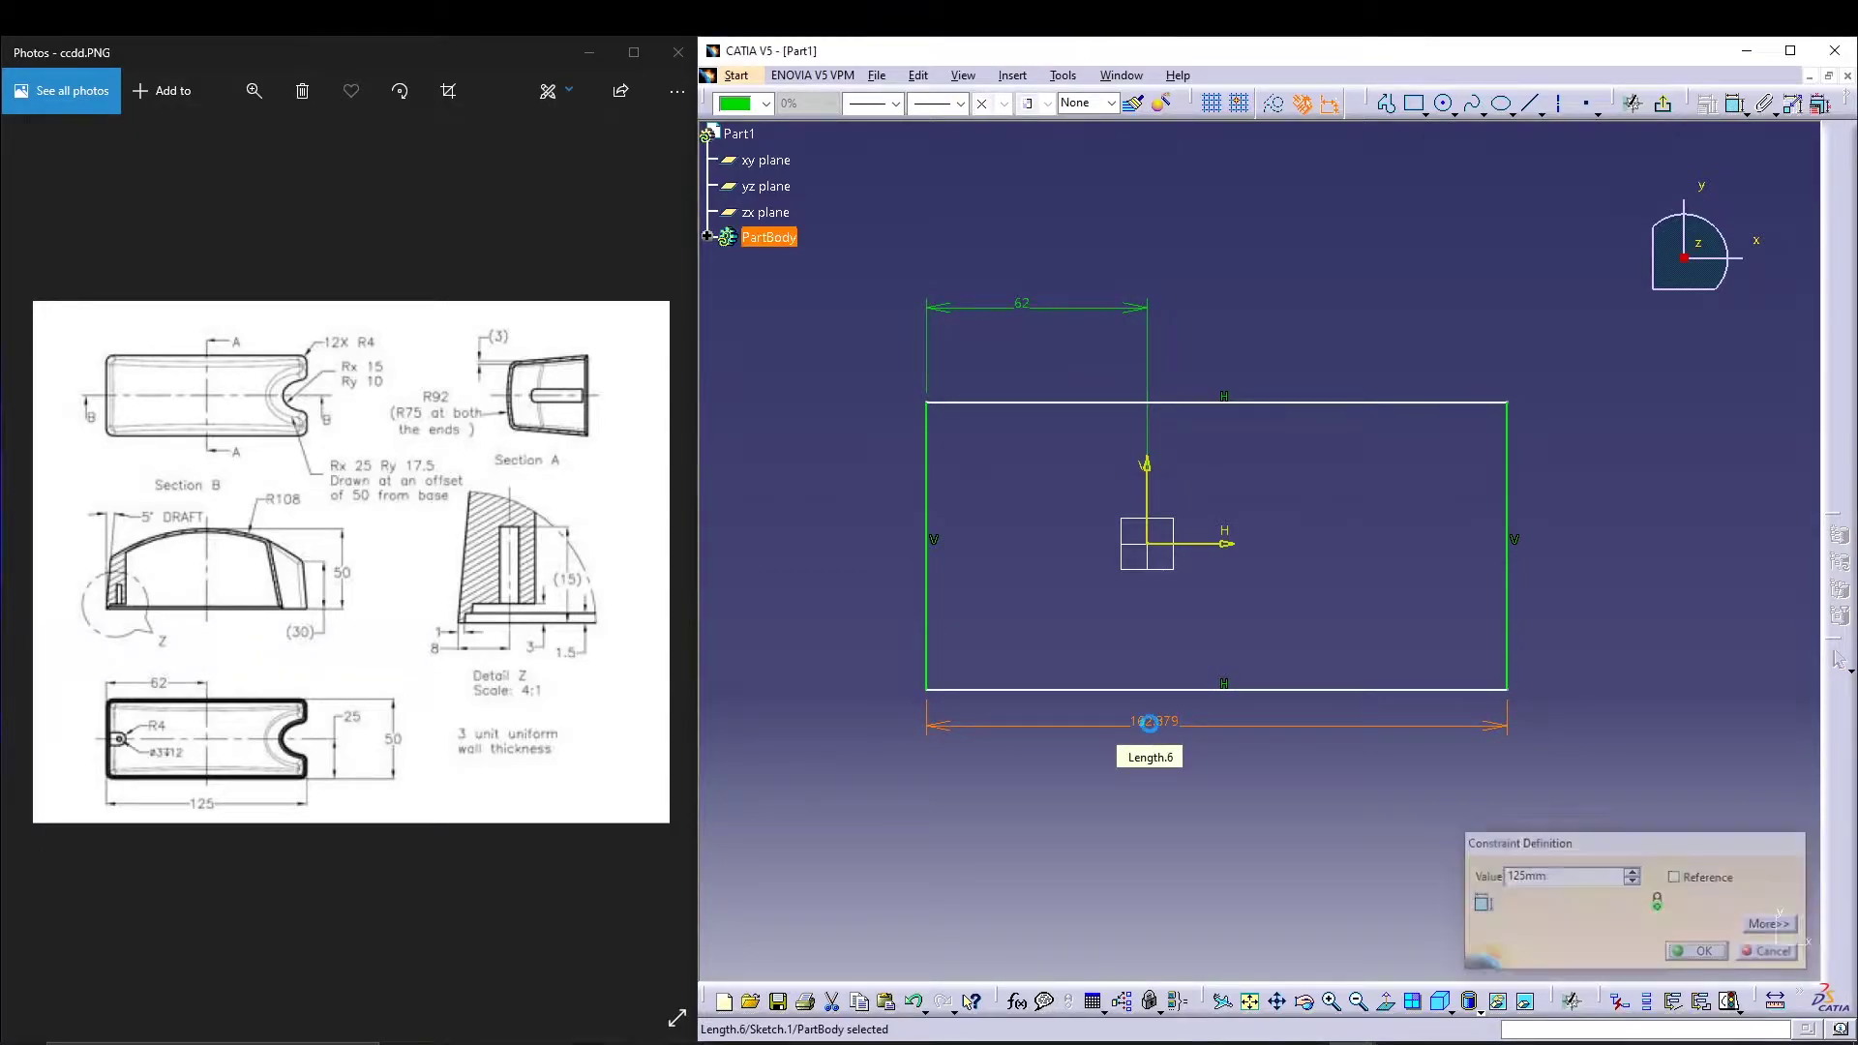
{"action": "key", "text": "Return"}
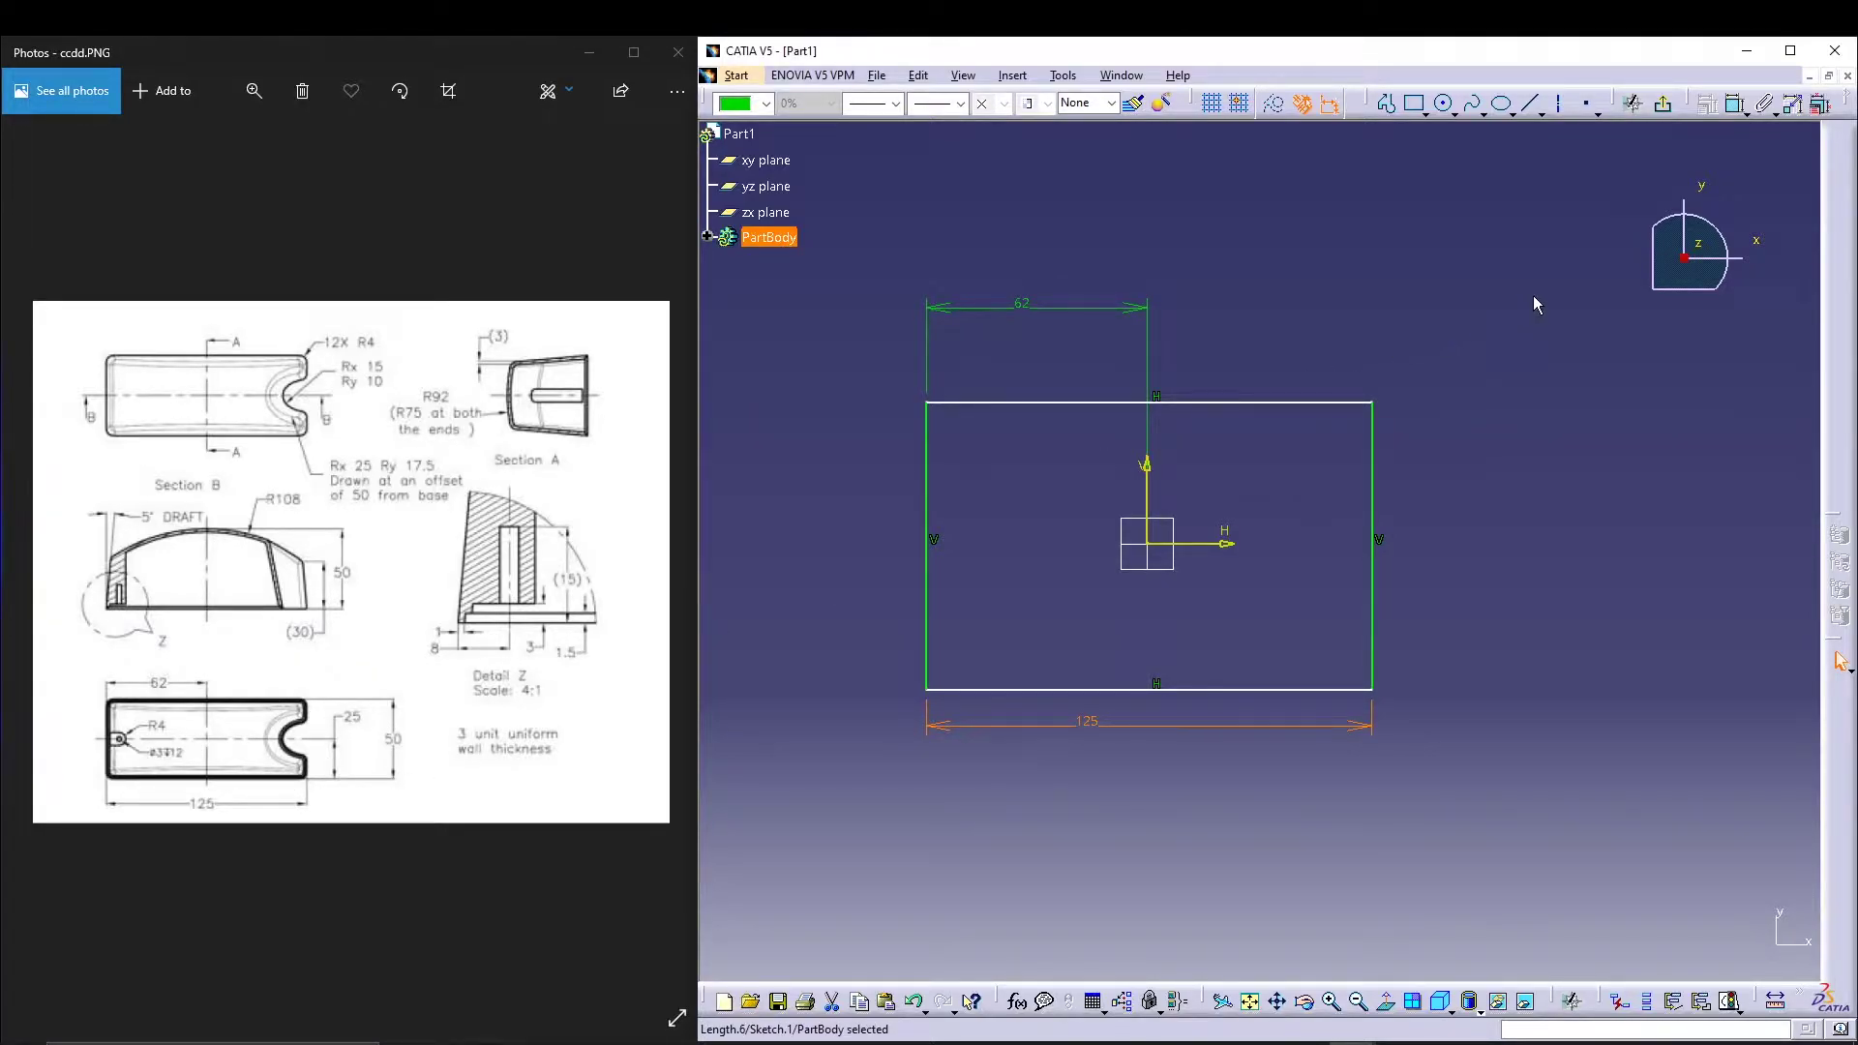
Step: Dimension the rectangle's right edge at 50 mm and move the 62 mm dimension closer to the rectangle
{"action": "left_click", "coordinate": [1734, 103]}
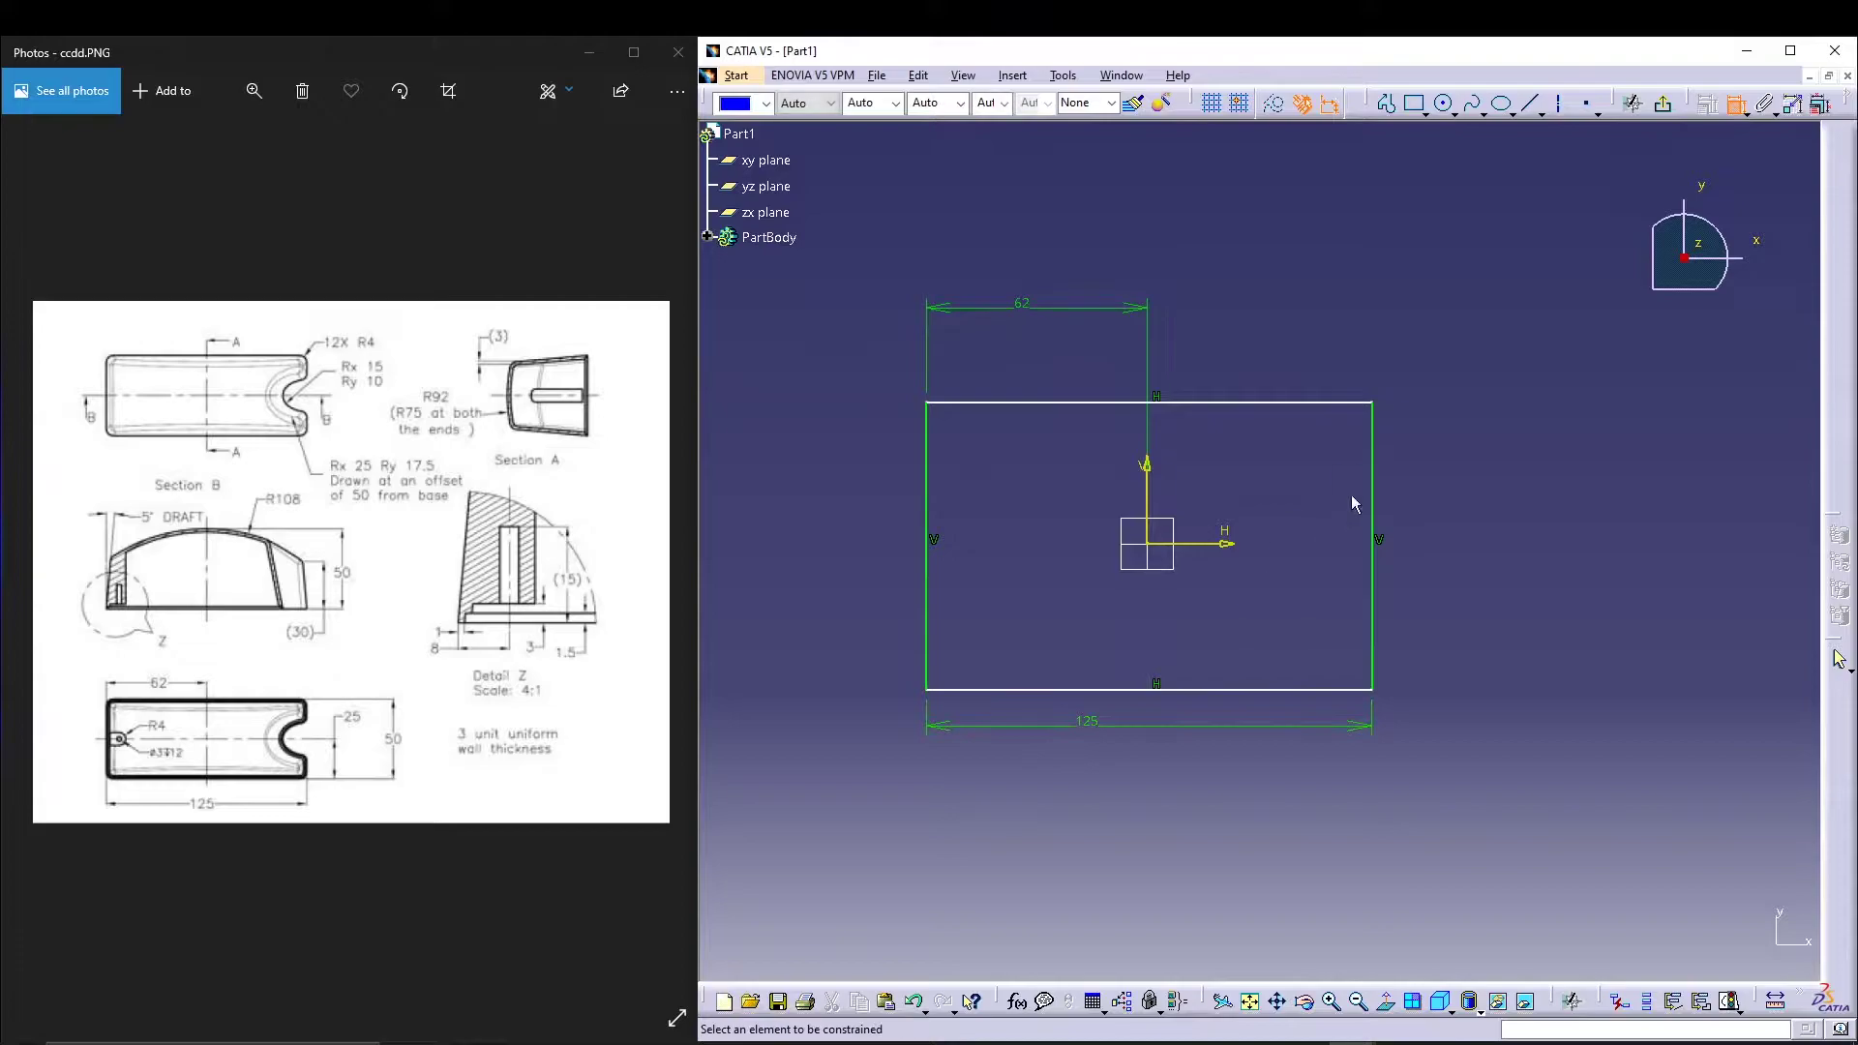
{"action": "left_click", "coordinate": [1371, 484]}
{"action": "left_click", "coordinate": [1411, 502]}
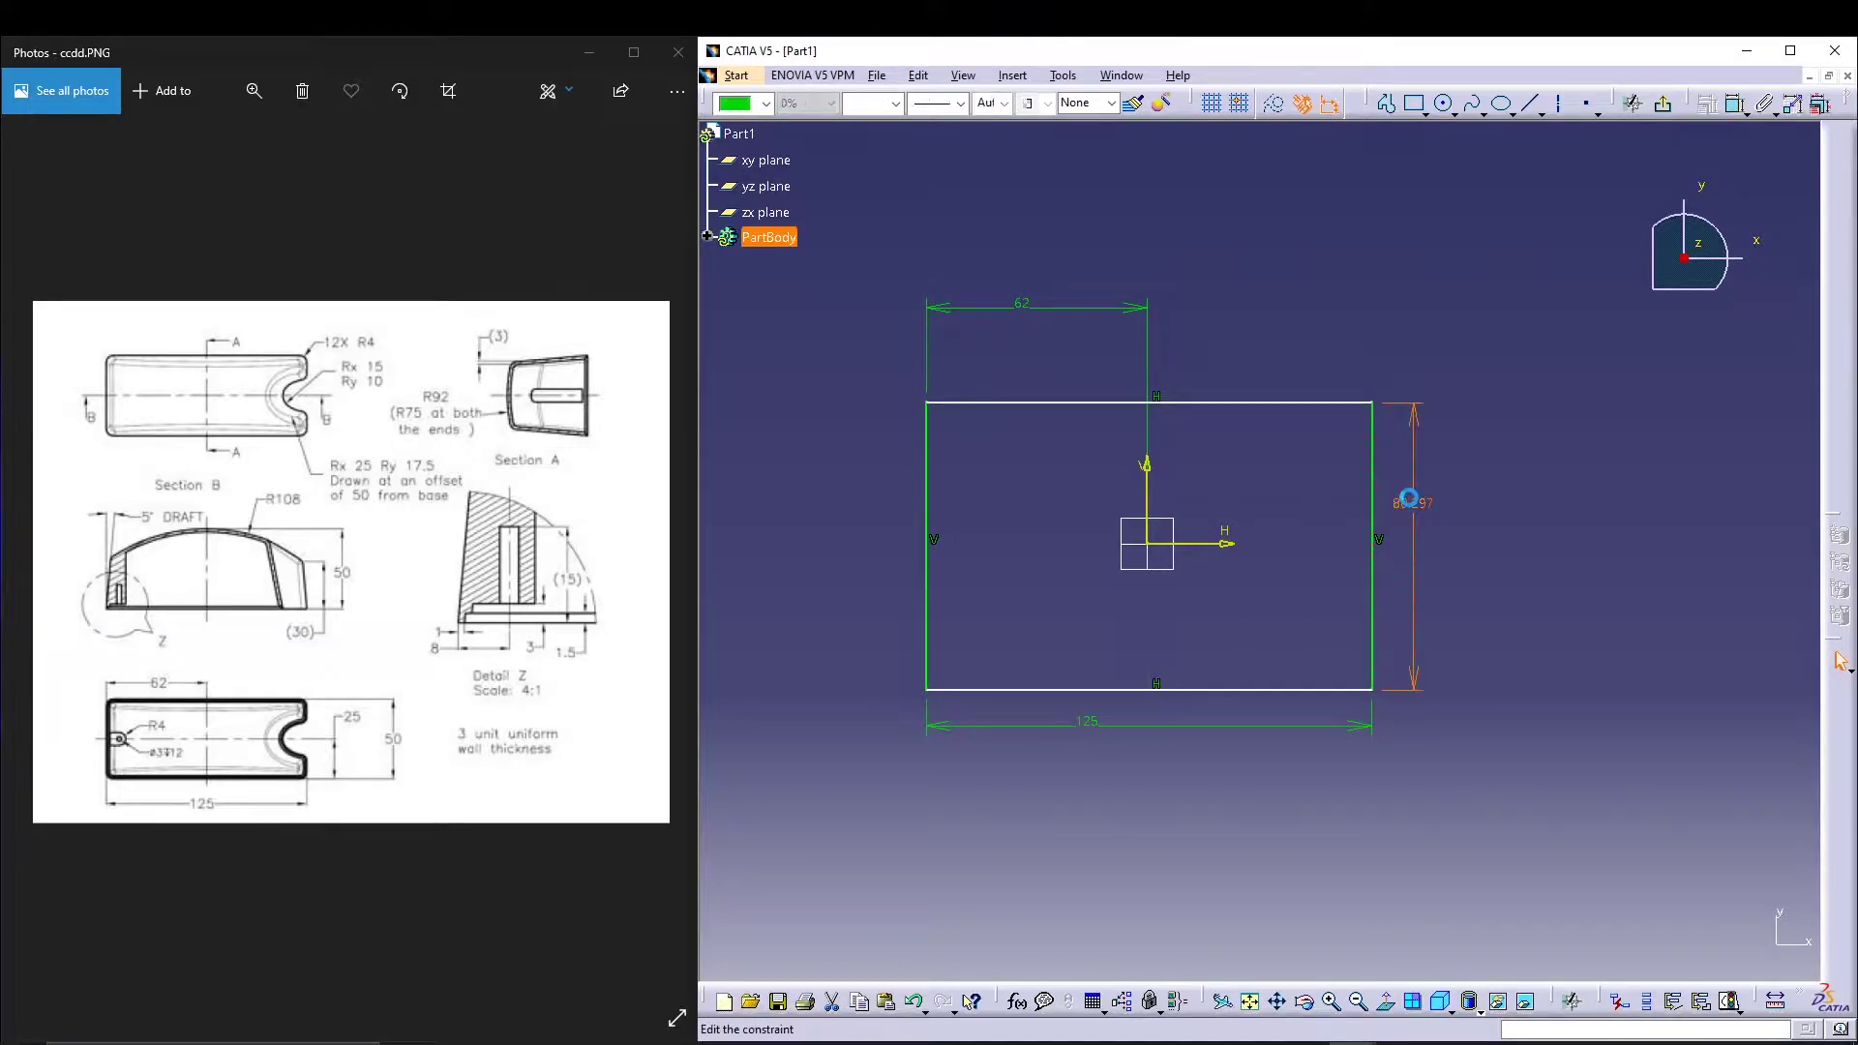
{"action": "double_click", "coordinate": [1413, 504]}
{"action": "type", "text": "50"}
{"action": "key", "text": "Return"}
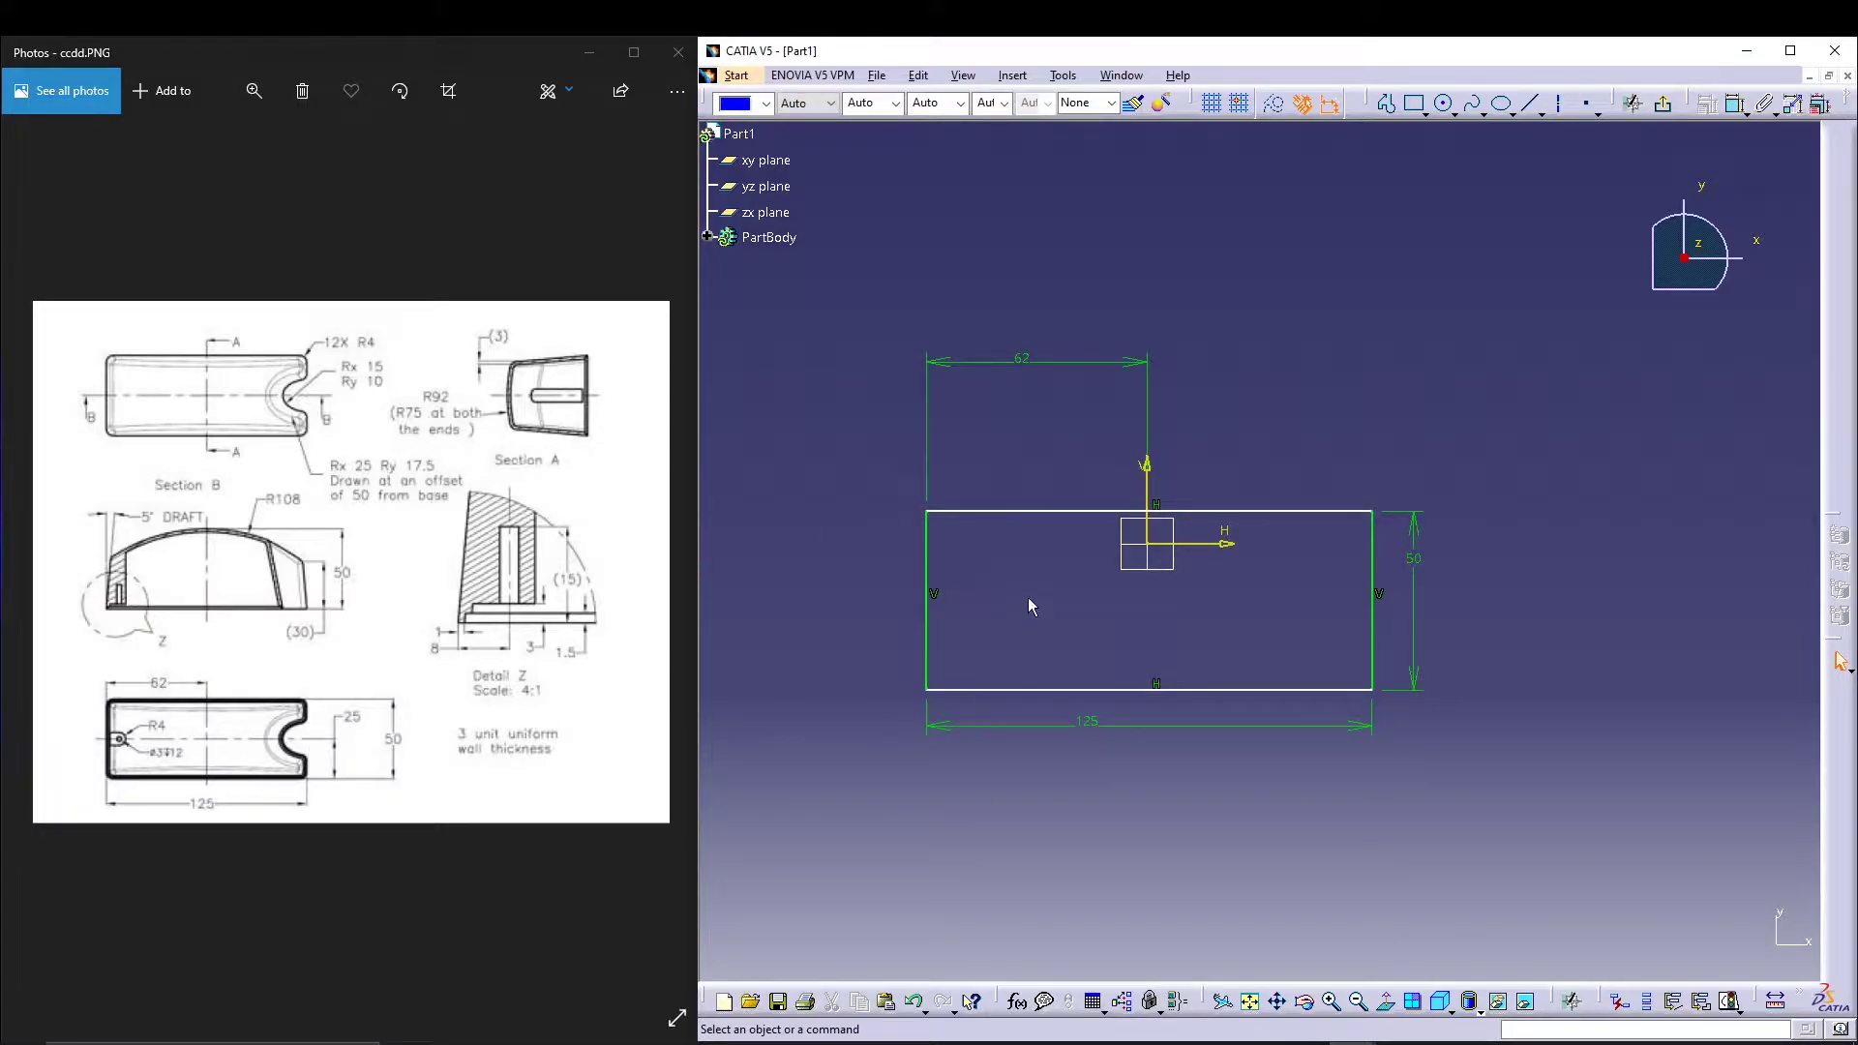
{"action": "left_click_drag", "start_coordinate": [1140, 362], "coordinate": [1121, 459]}
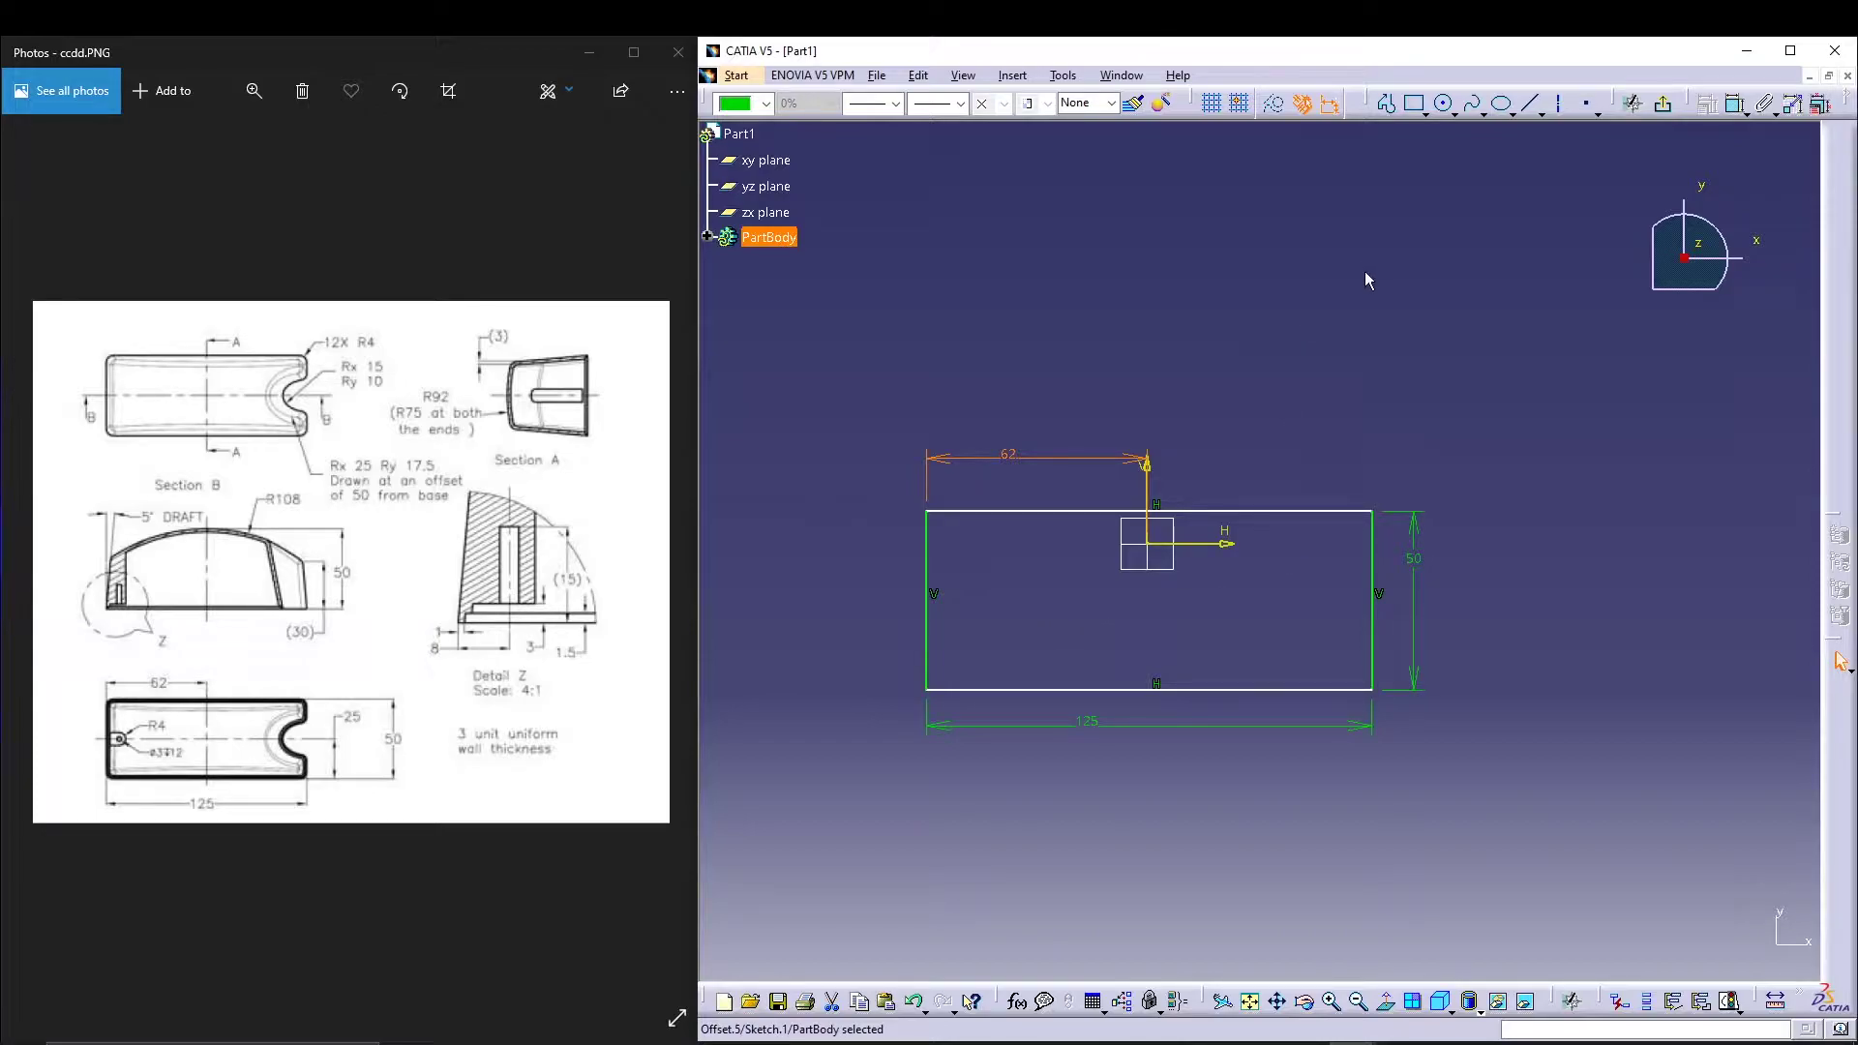
Step: Constrain the rectangle's top and bottom edges symmetric about the horizontal axis and exit the sketch
{"action": "left_click", "coordinate": [1263, 518]}
{"action": "left_click", "coordinate": [1259, 688], "text": "ctrl"}
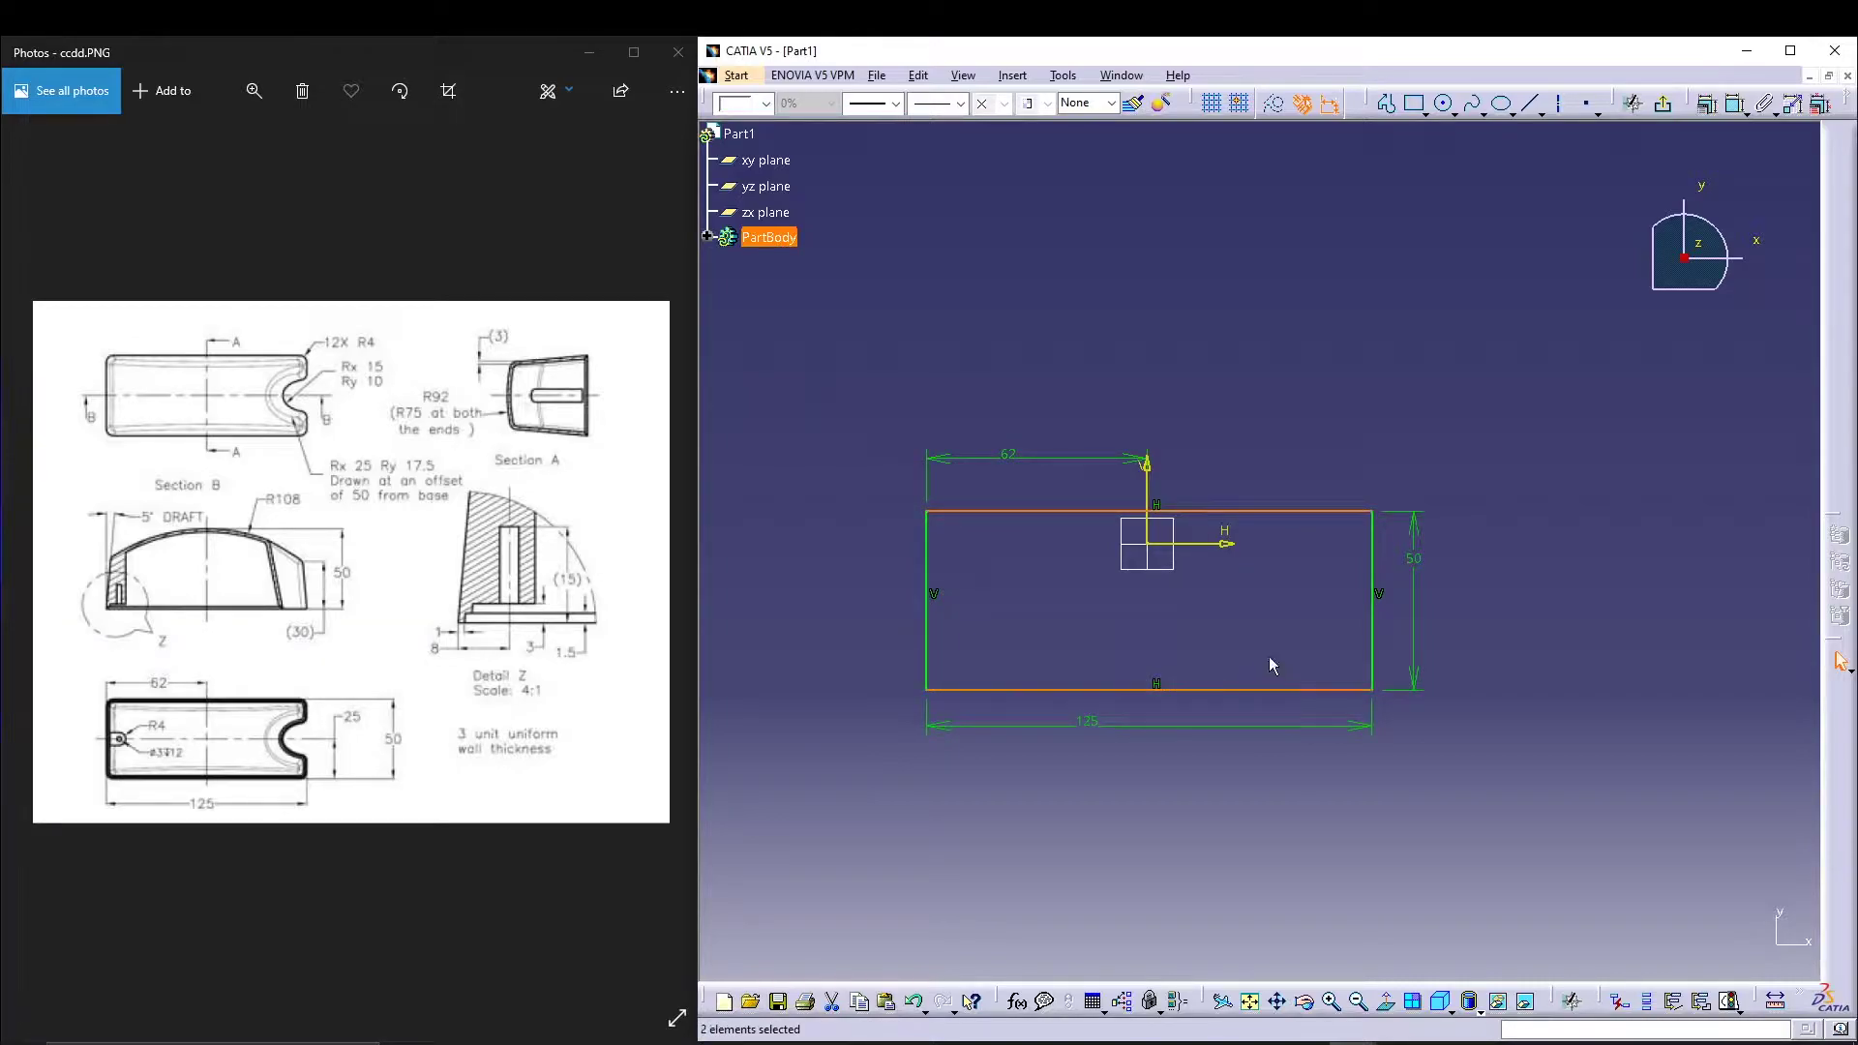
{"action": "left_click", "coordinate": [1739, 111]}
{"action": "right_click", "coordinate": [1396, 315]}
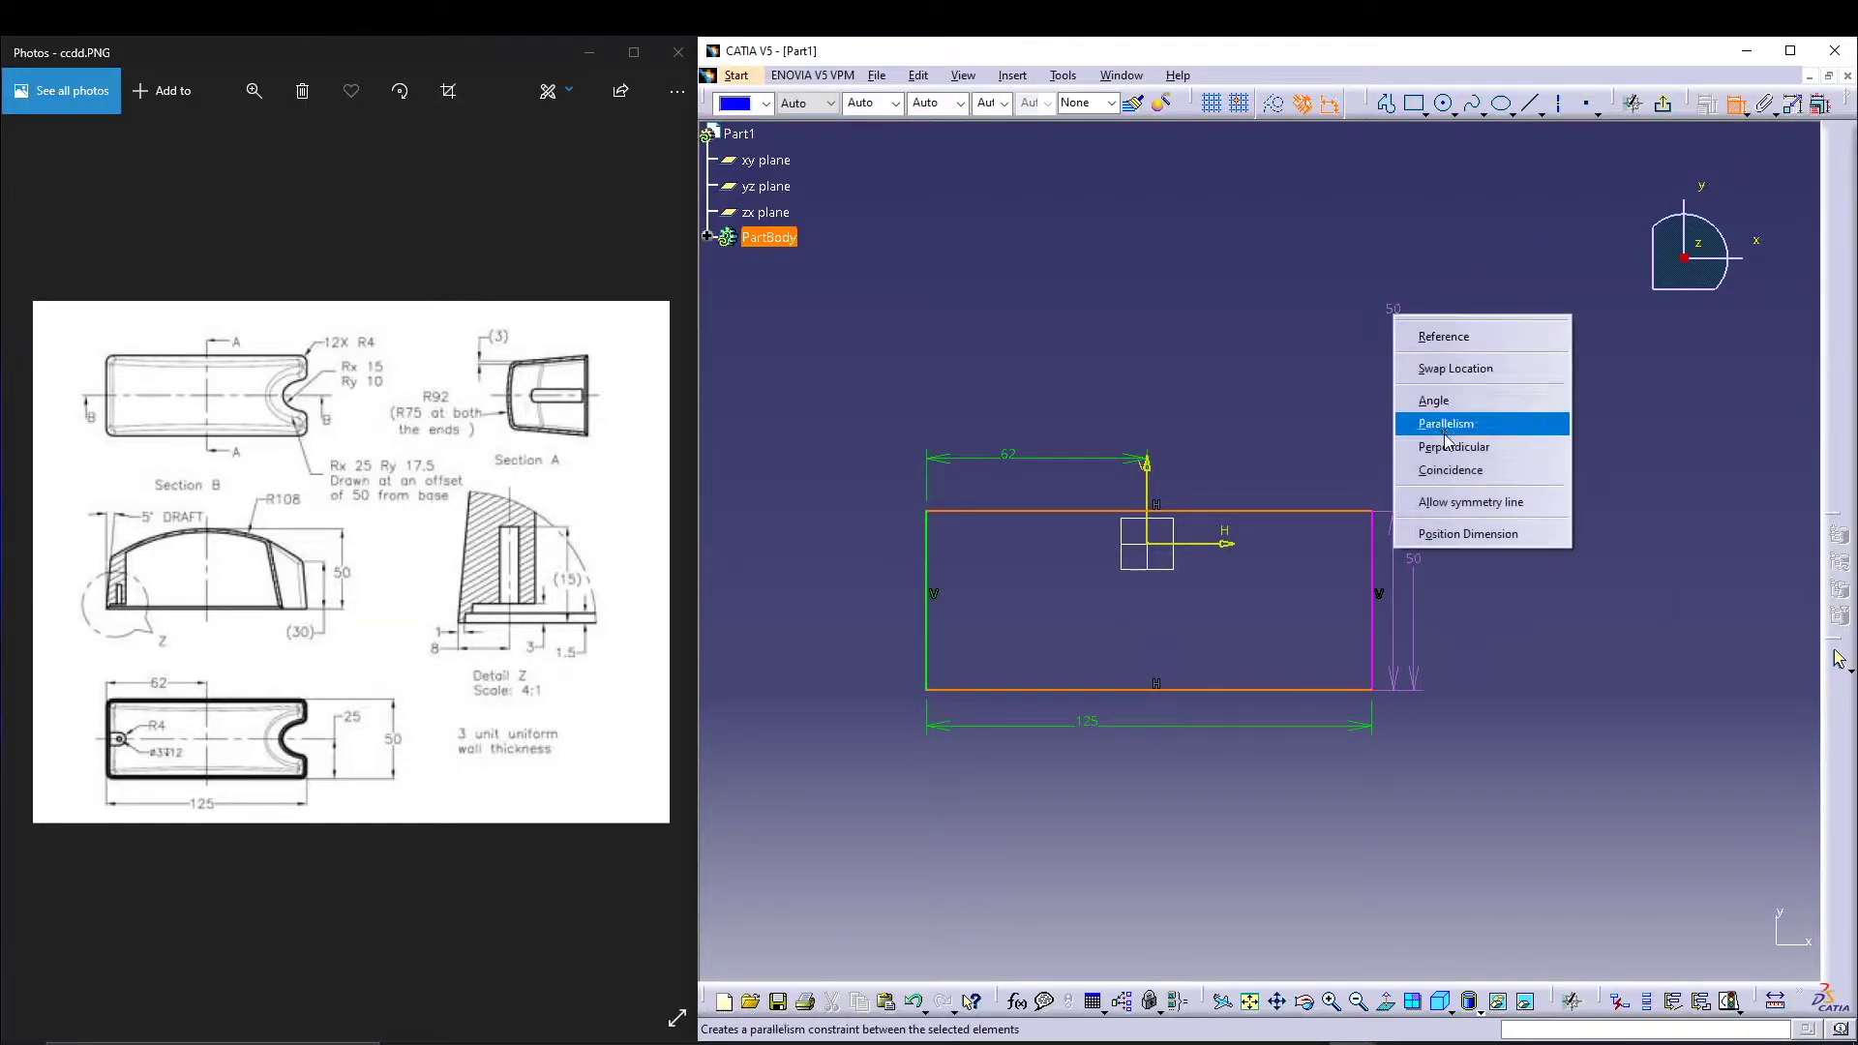
{"action": "left_click", "coordinate": [1439, 503]}
{"action": "left_click", "coordinate": [1224, 542]}
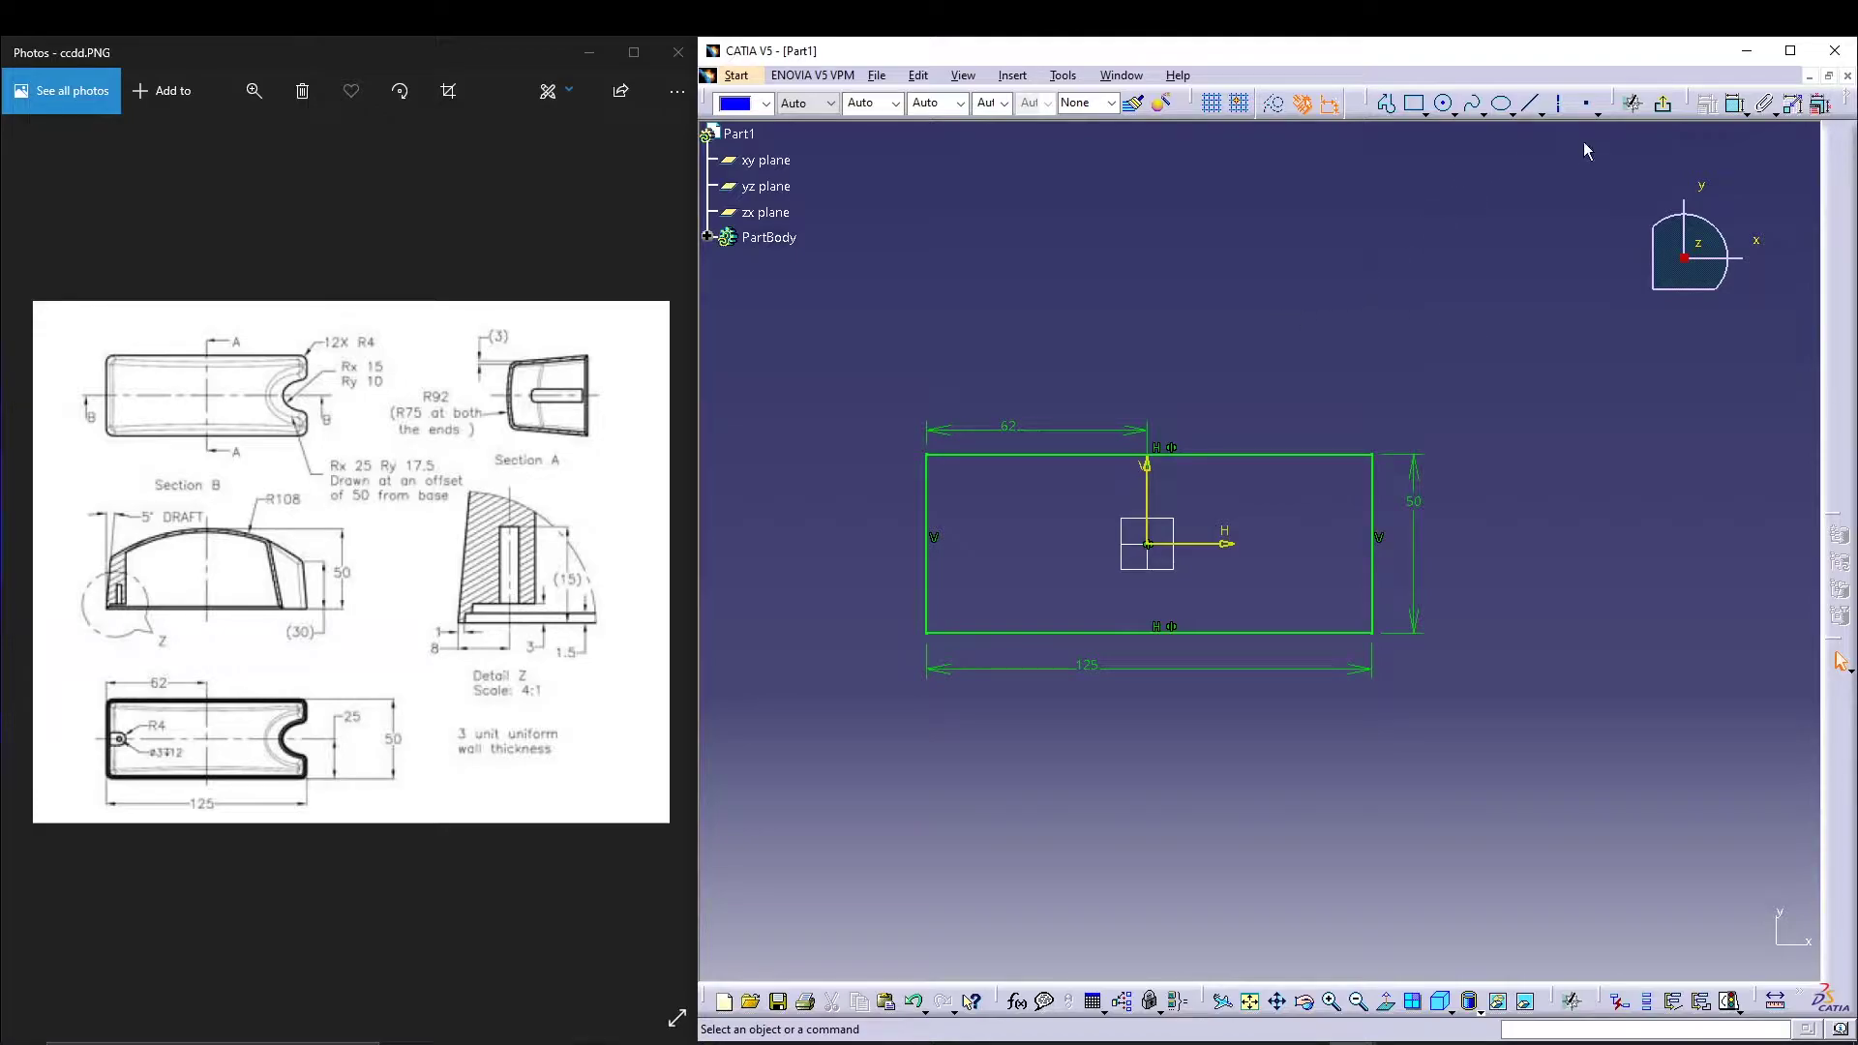
{"action": "left_click", "coordinate": [1663, 104]}
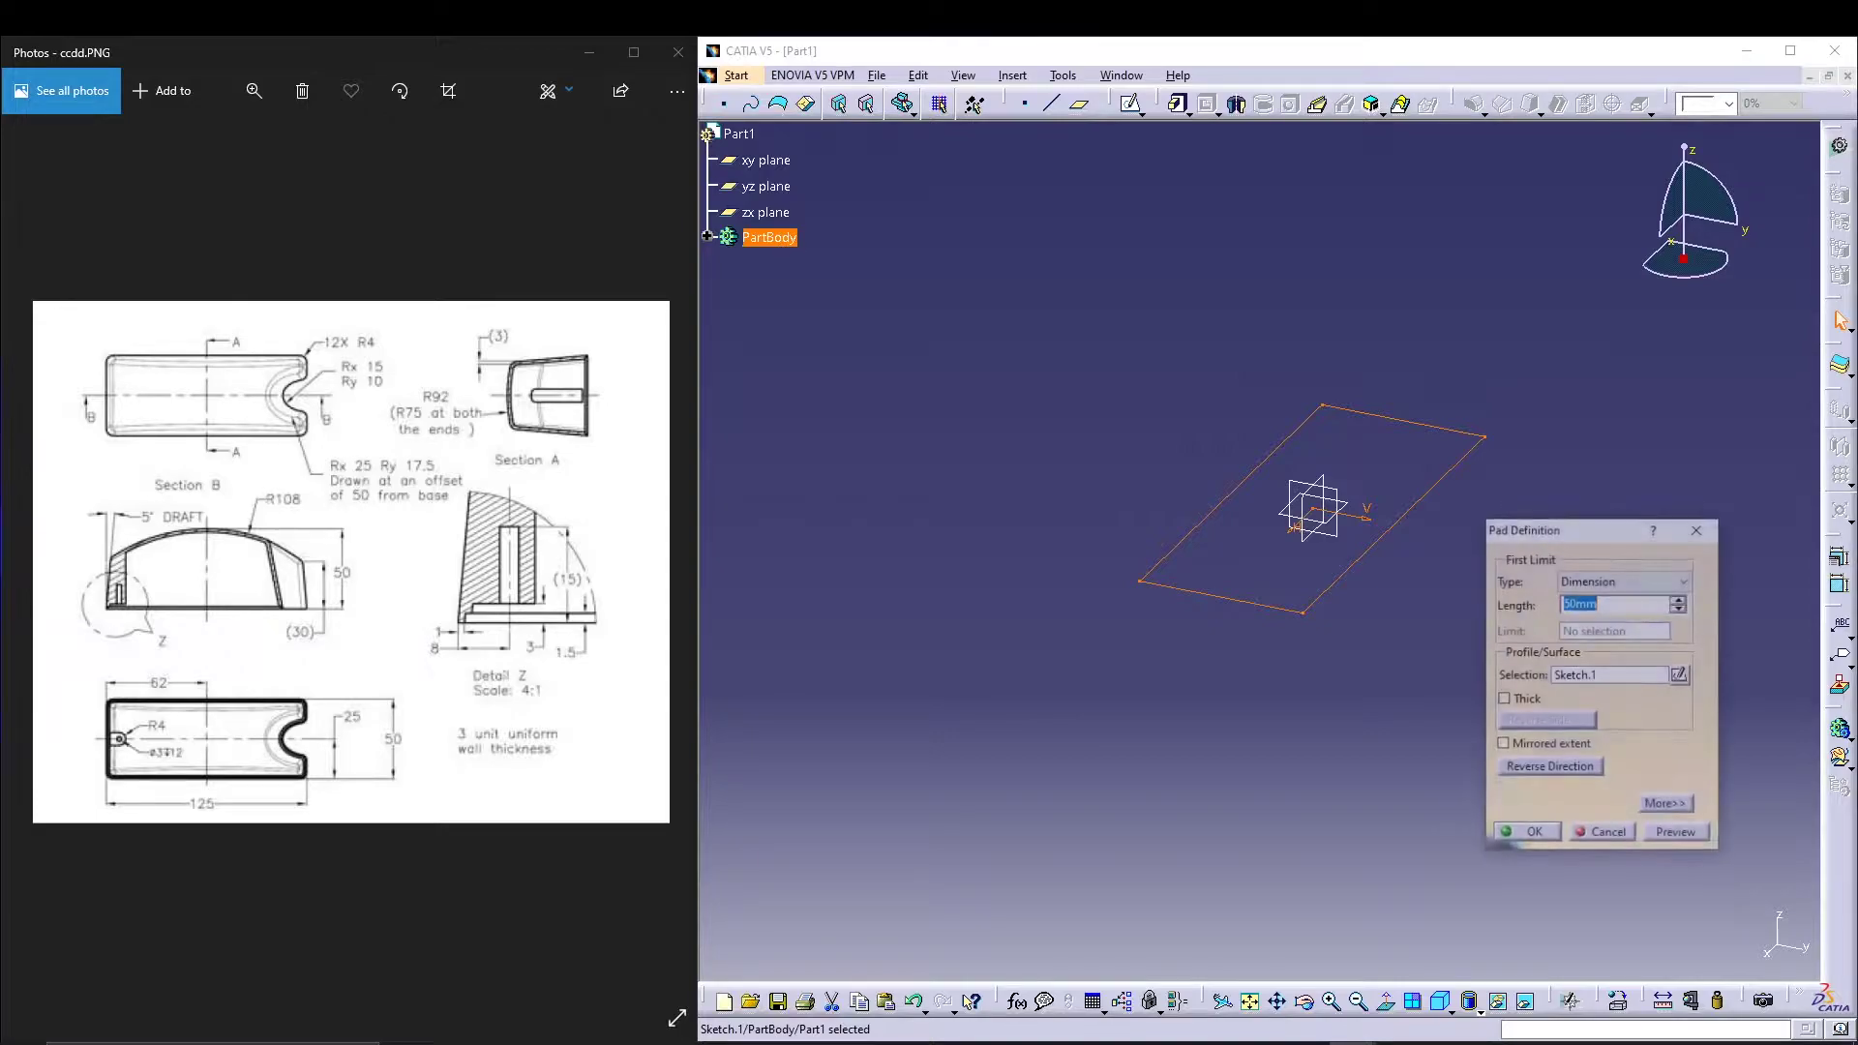
Step: Pad the rectangle sketch to a length of 50 mm
{"action": "key", "text": "Escape"}
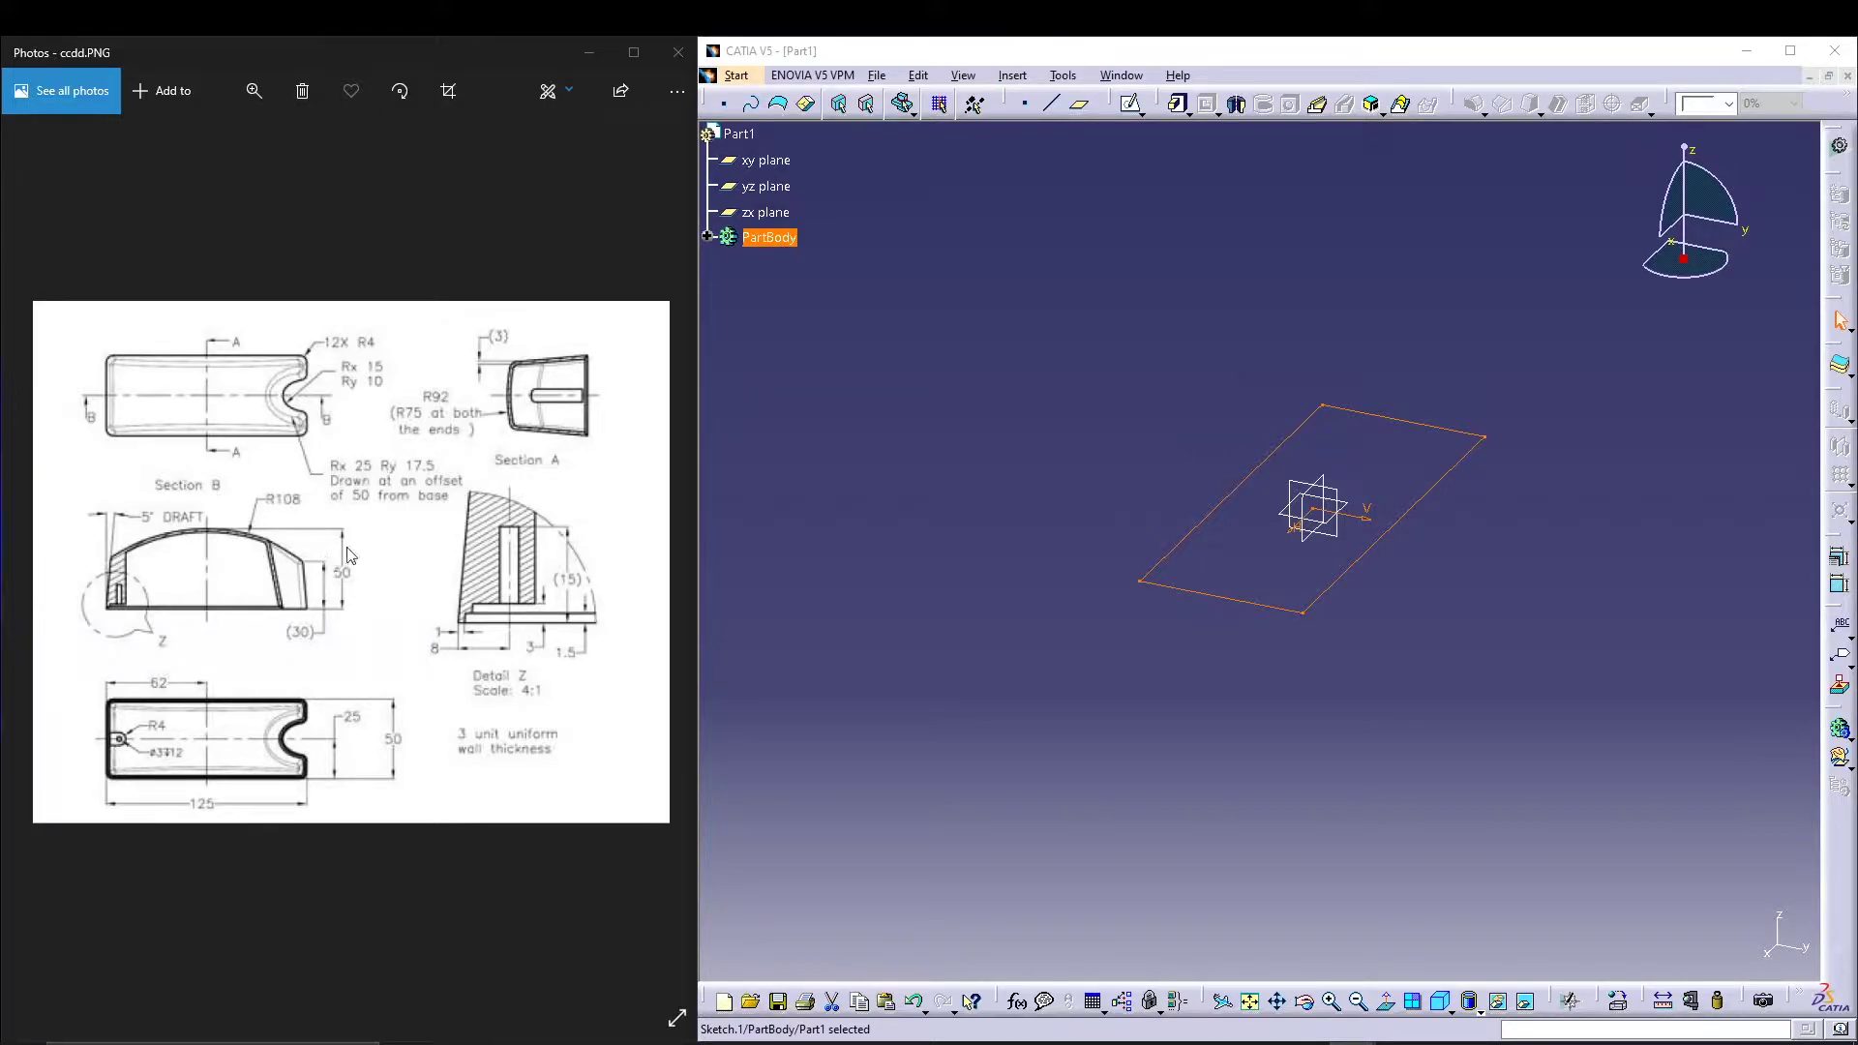
{"action": "left_click", "coordinate": [1178, 104]}
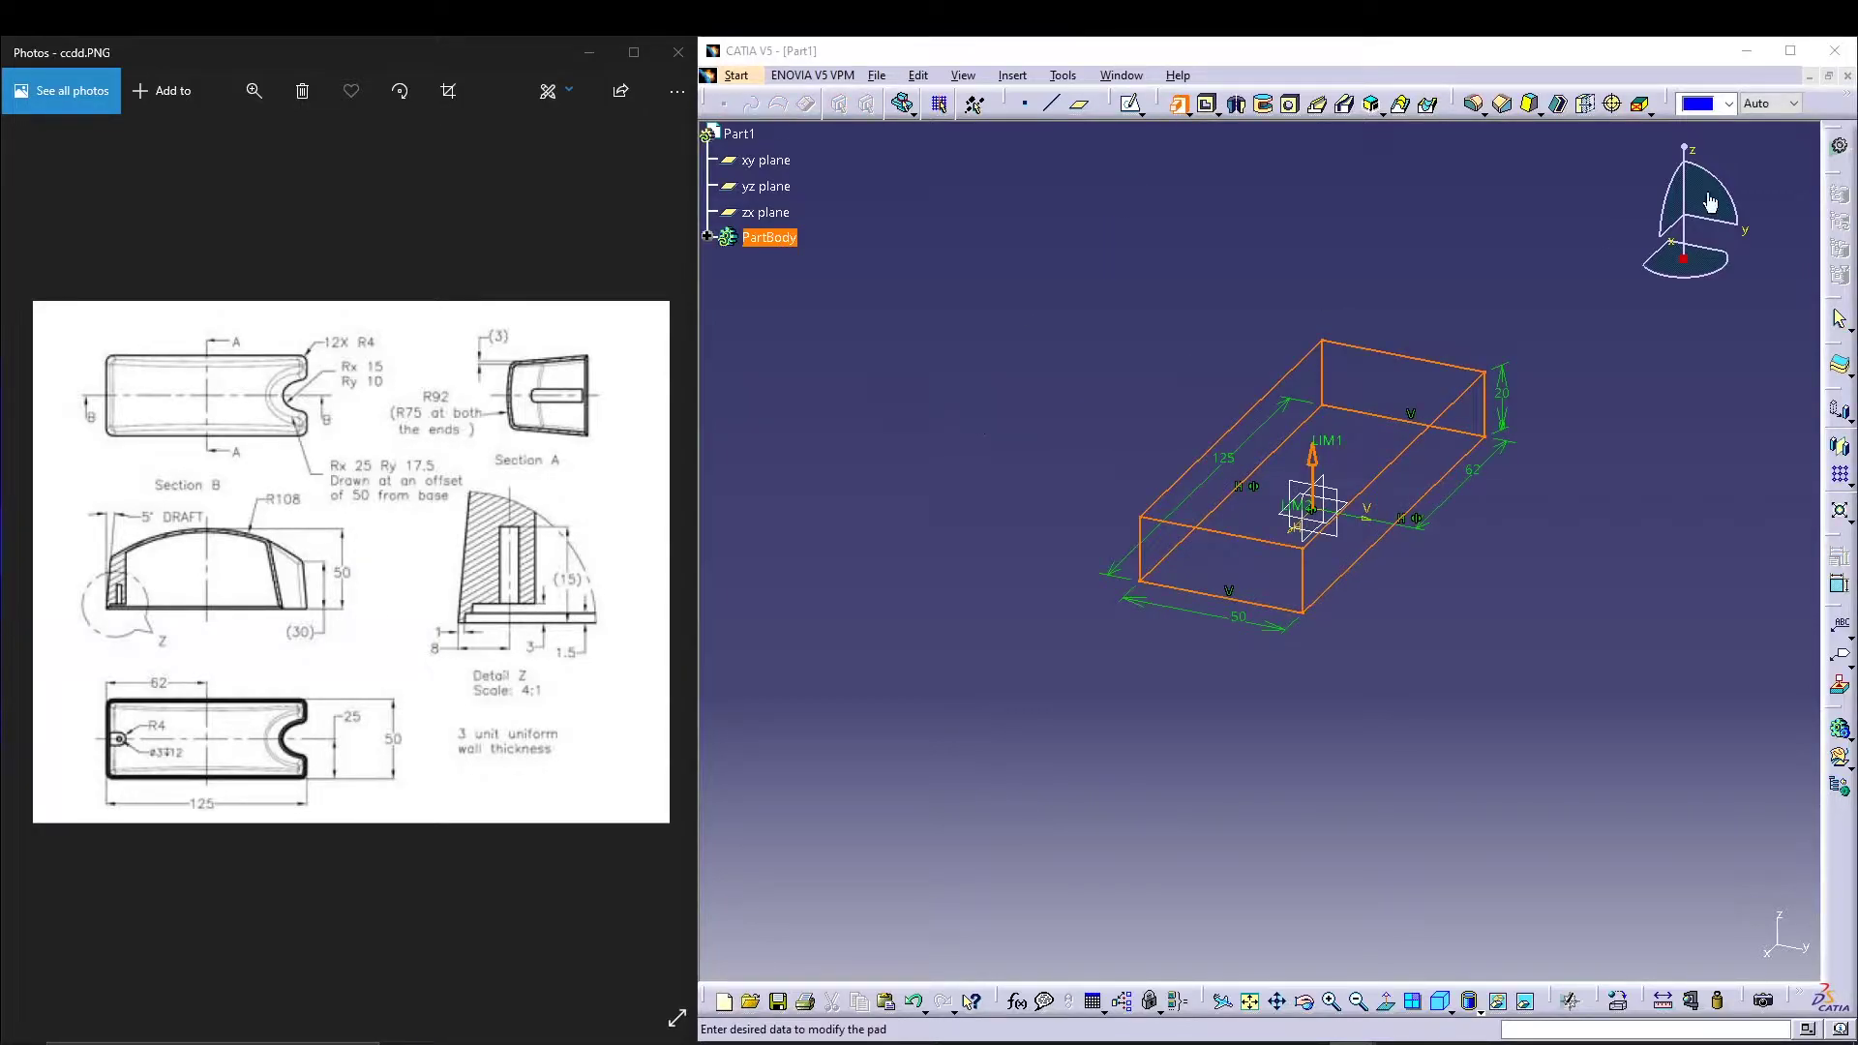
{"action": "left_click_drag", "start_coordinate": [1755, 410], "coordinate": [1609, 474]}
{"action": "type", "text": "50"}
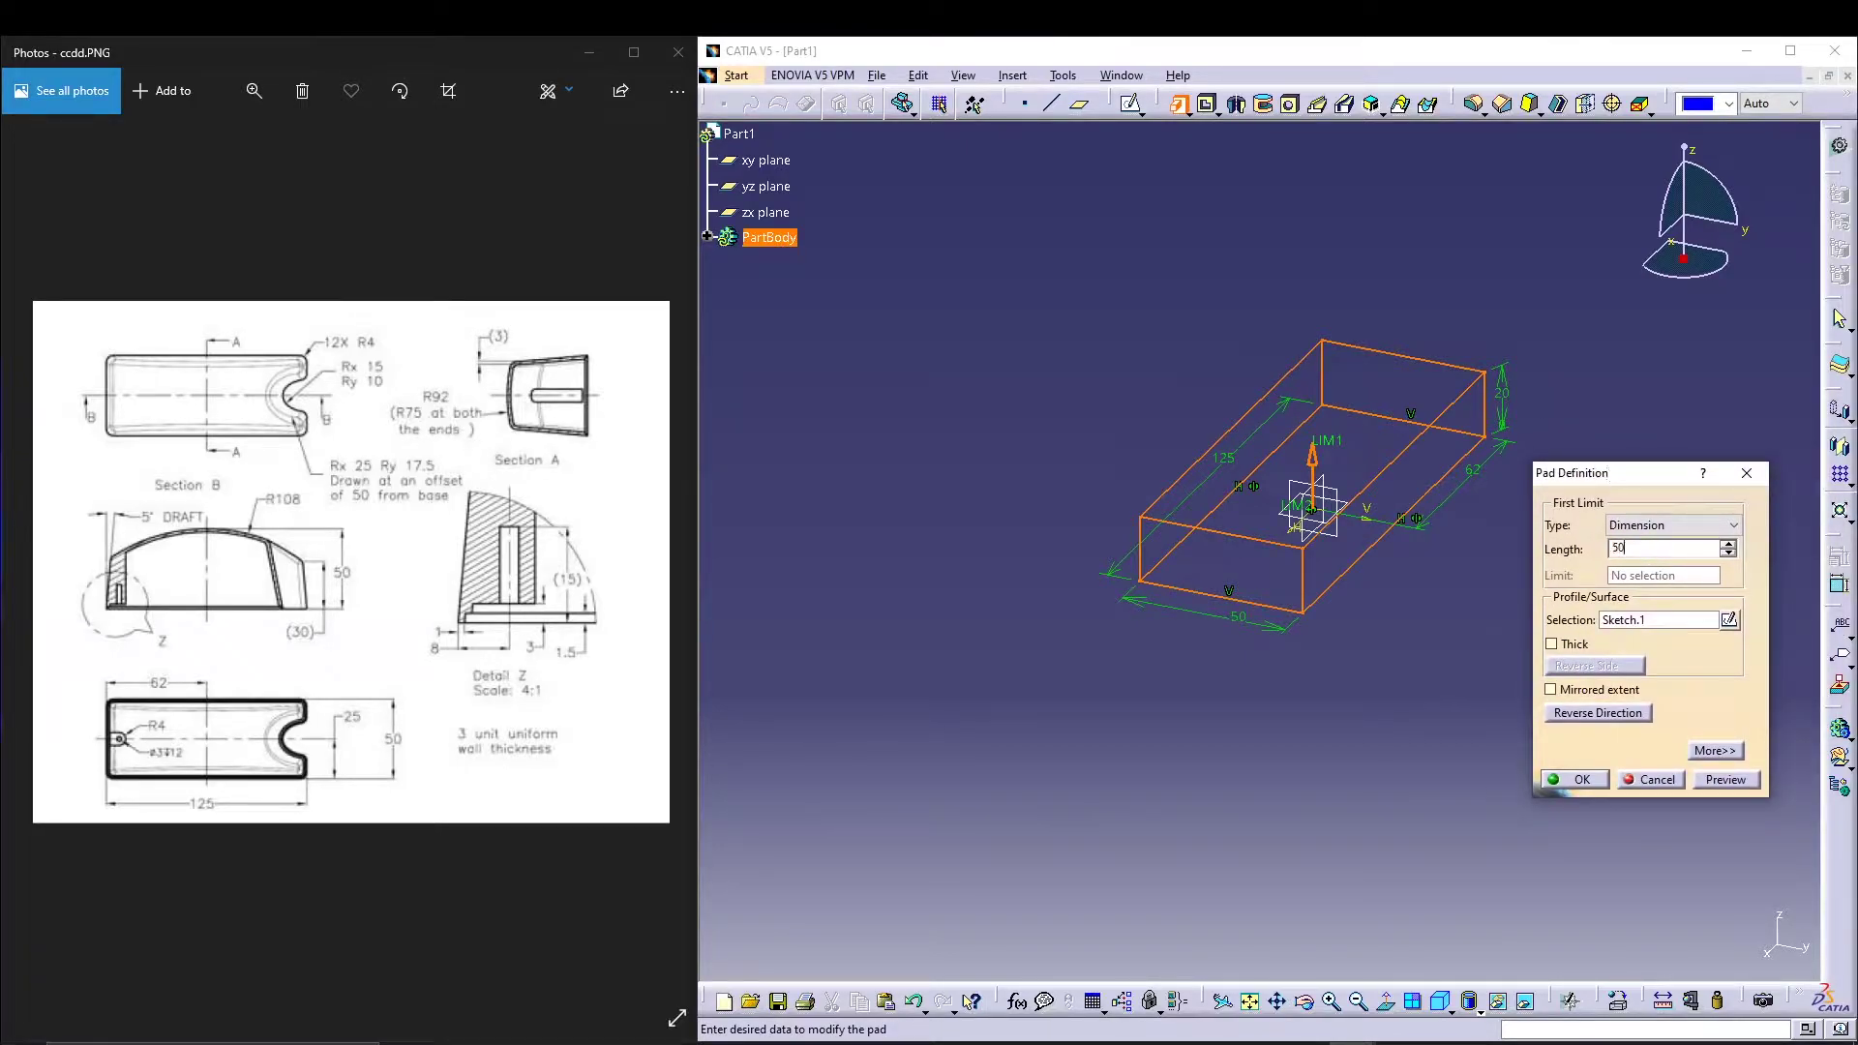
{"action": "left_click", "coordinate": [1728, 780]}
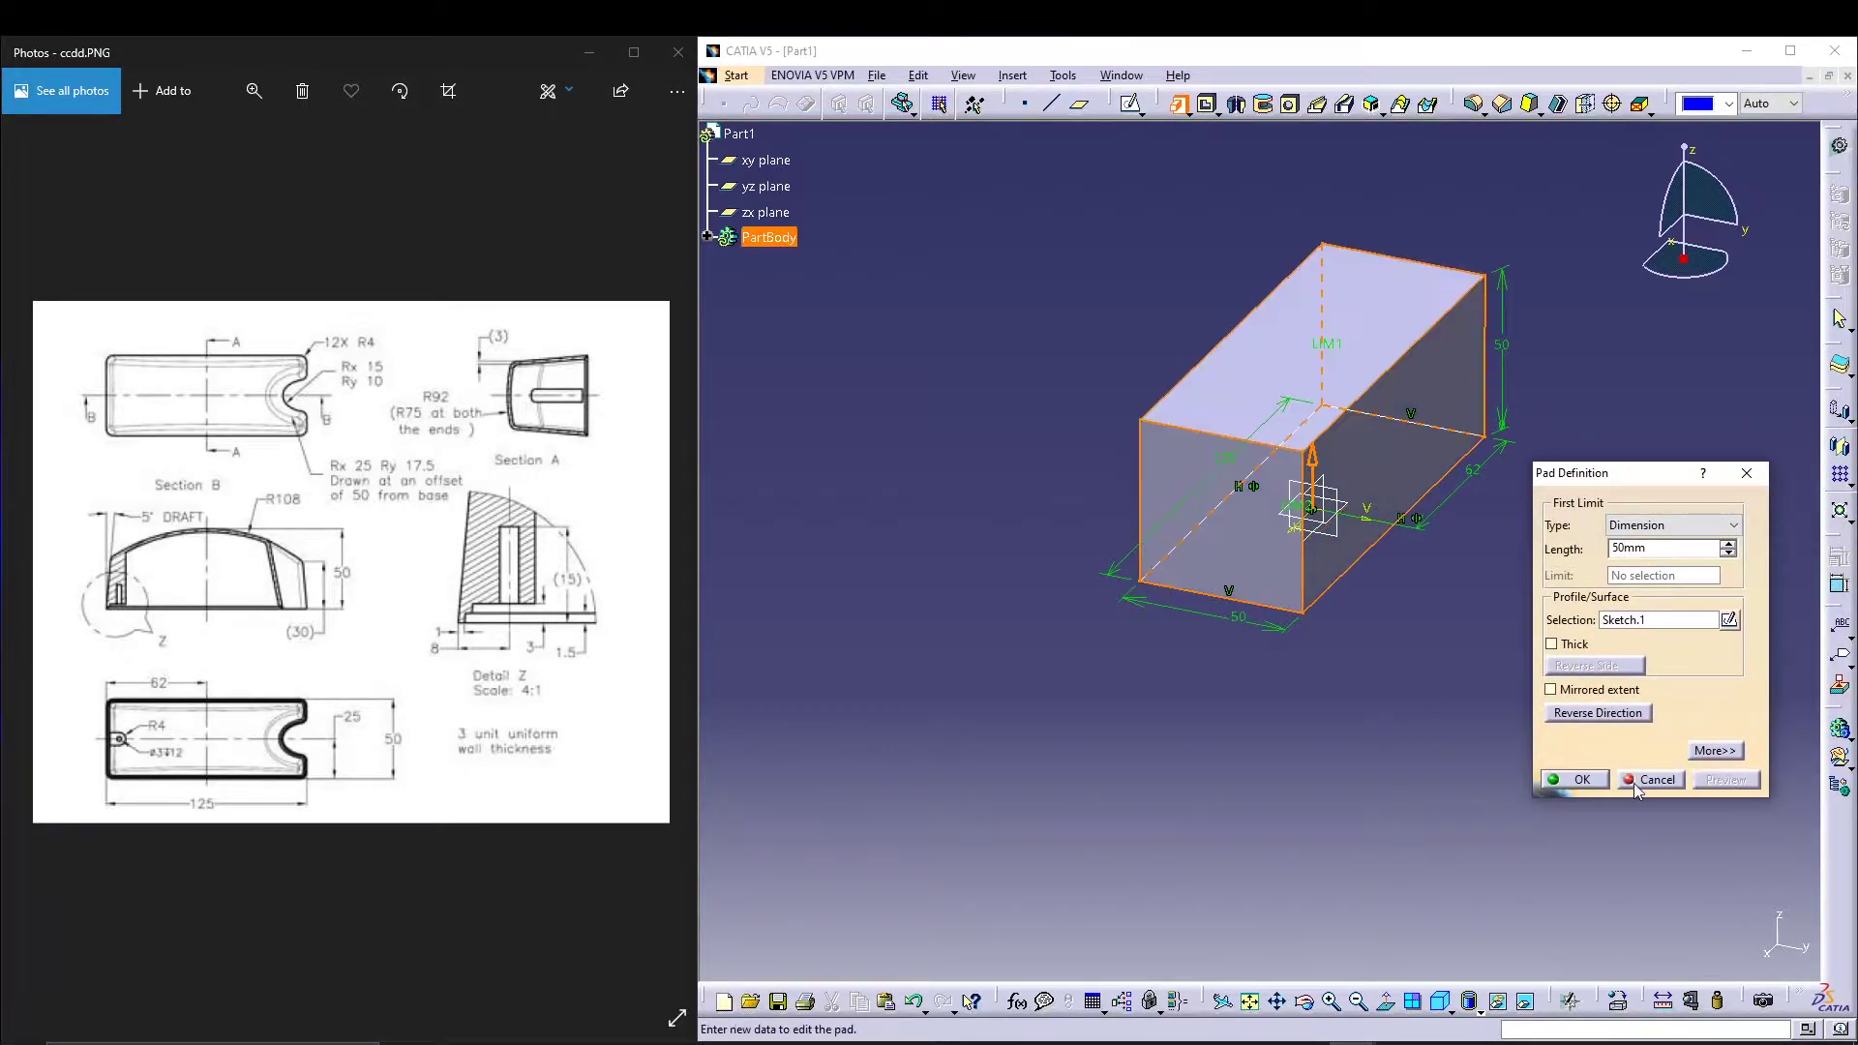
{"action": "left_click", "coordinate": [1575, 780]}
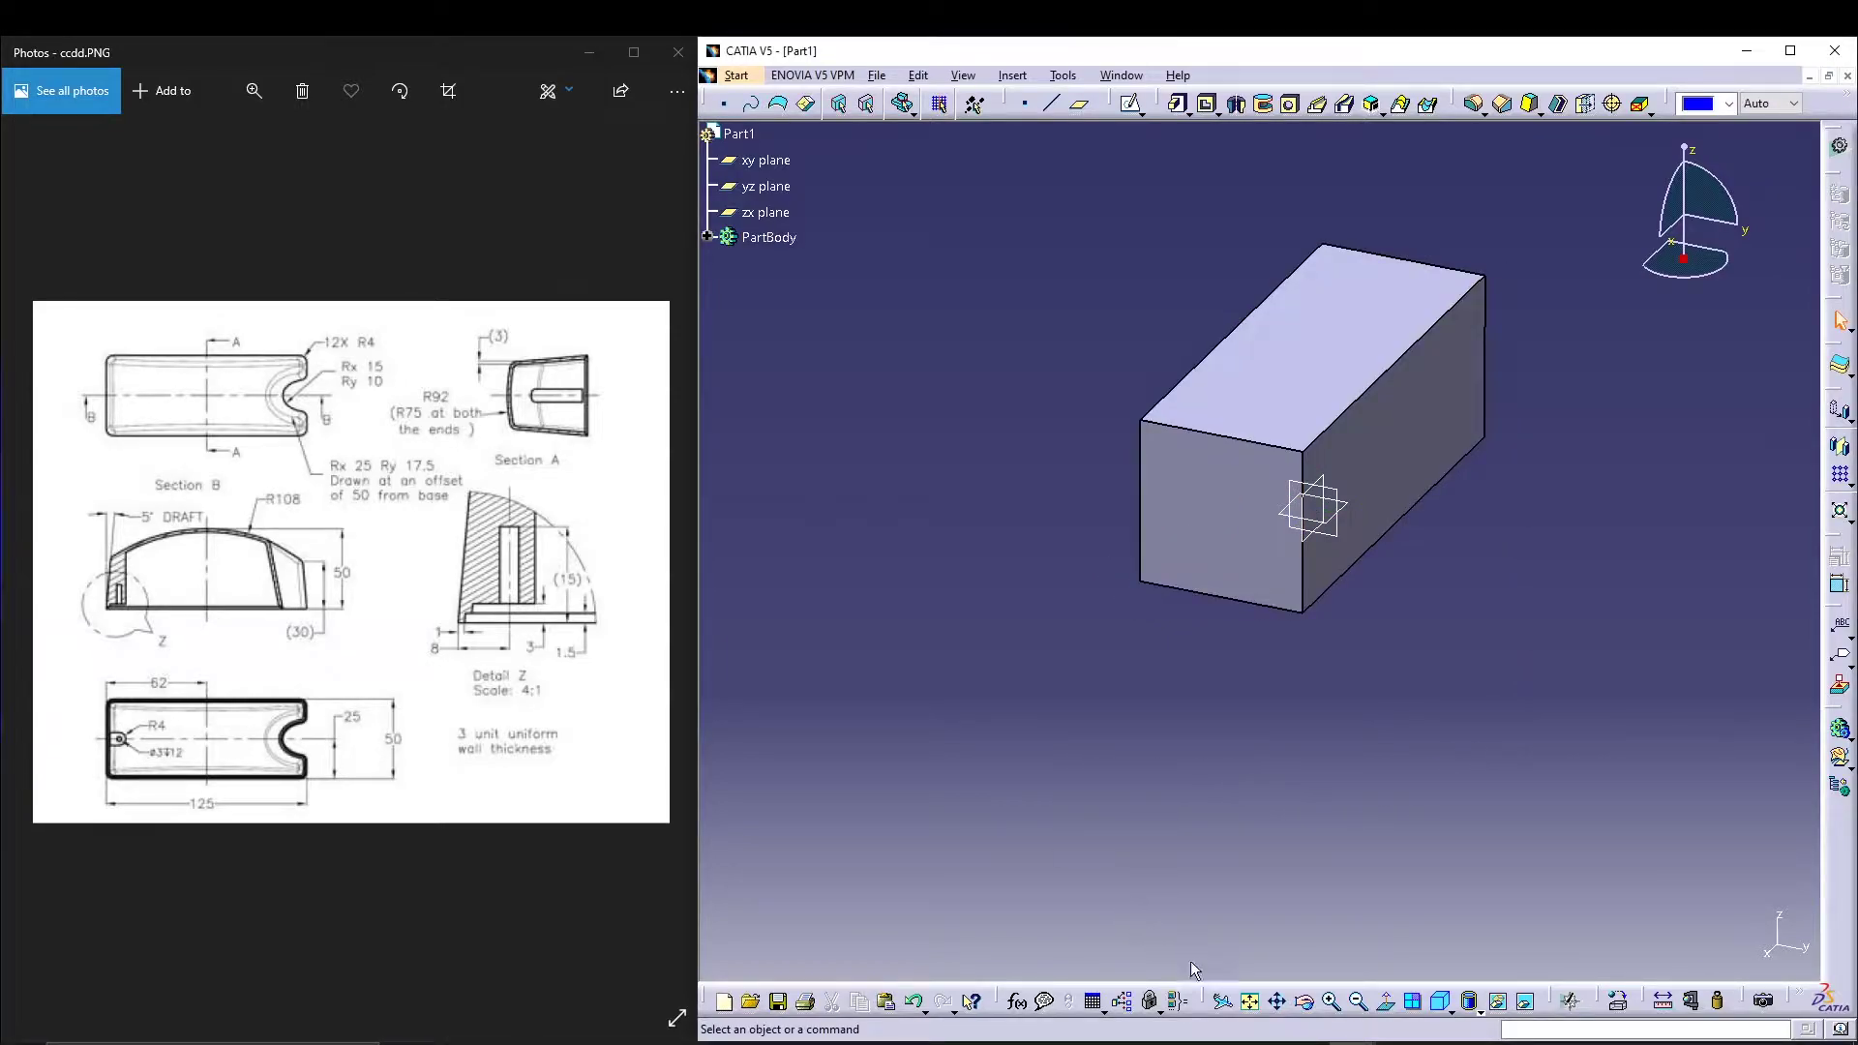
Step: Start a sketch on the yz plane and draw a three-point arc spanning above the block
{"action": "left_click", "coordinate": [1249, 1001]}
{"action": "middle_click_drag", "start_coordinate": [852, 674], "coordinate": [1264, 726]}
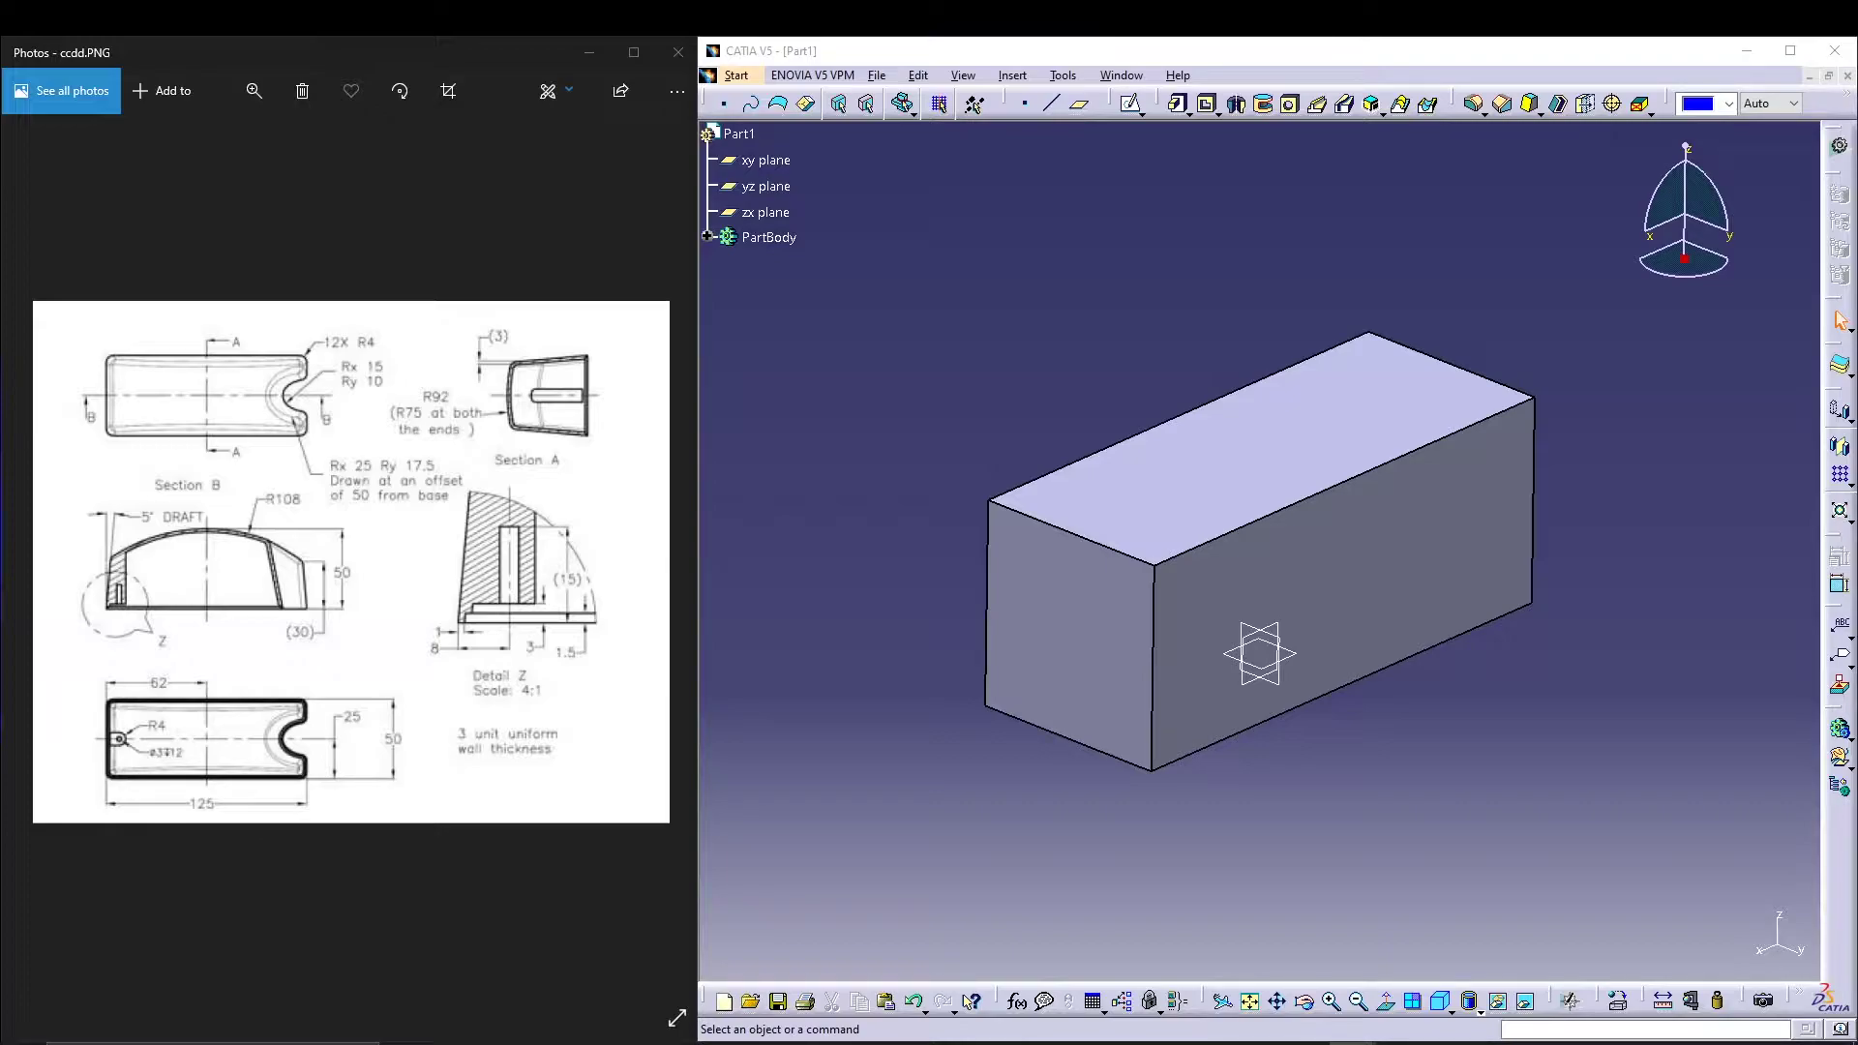
{"action": "left_click", "coordinate": [772, 186]}
{"action": "left_click", "coordinate": [1130, 104]}
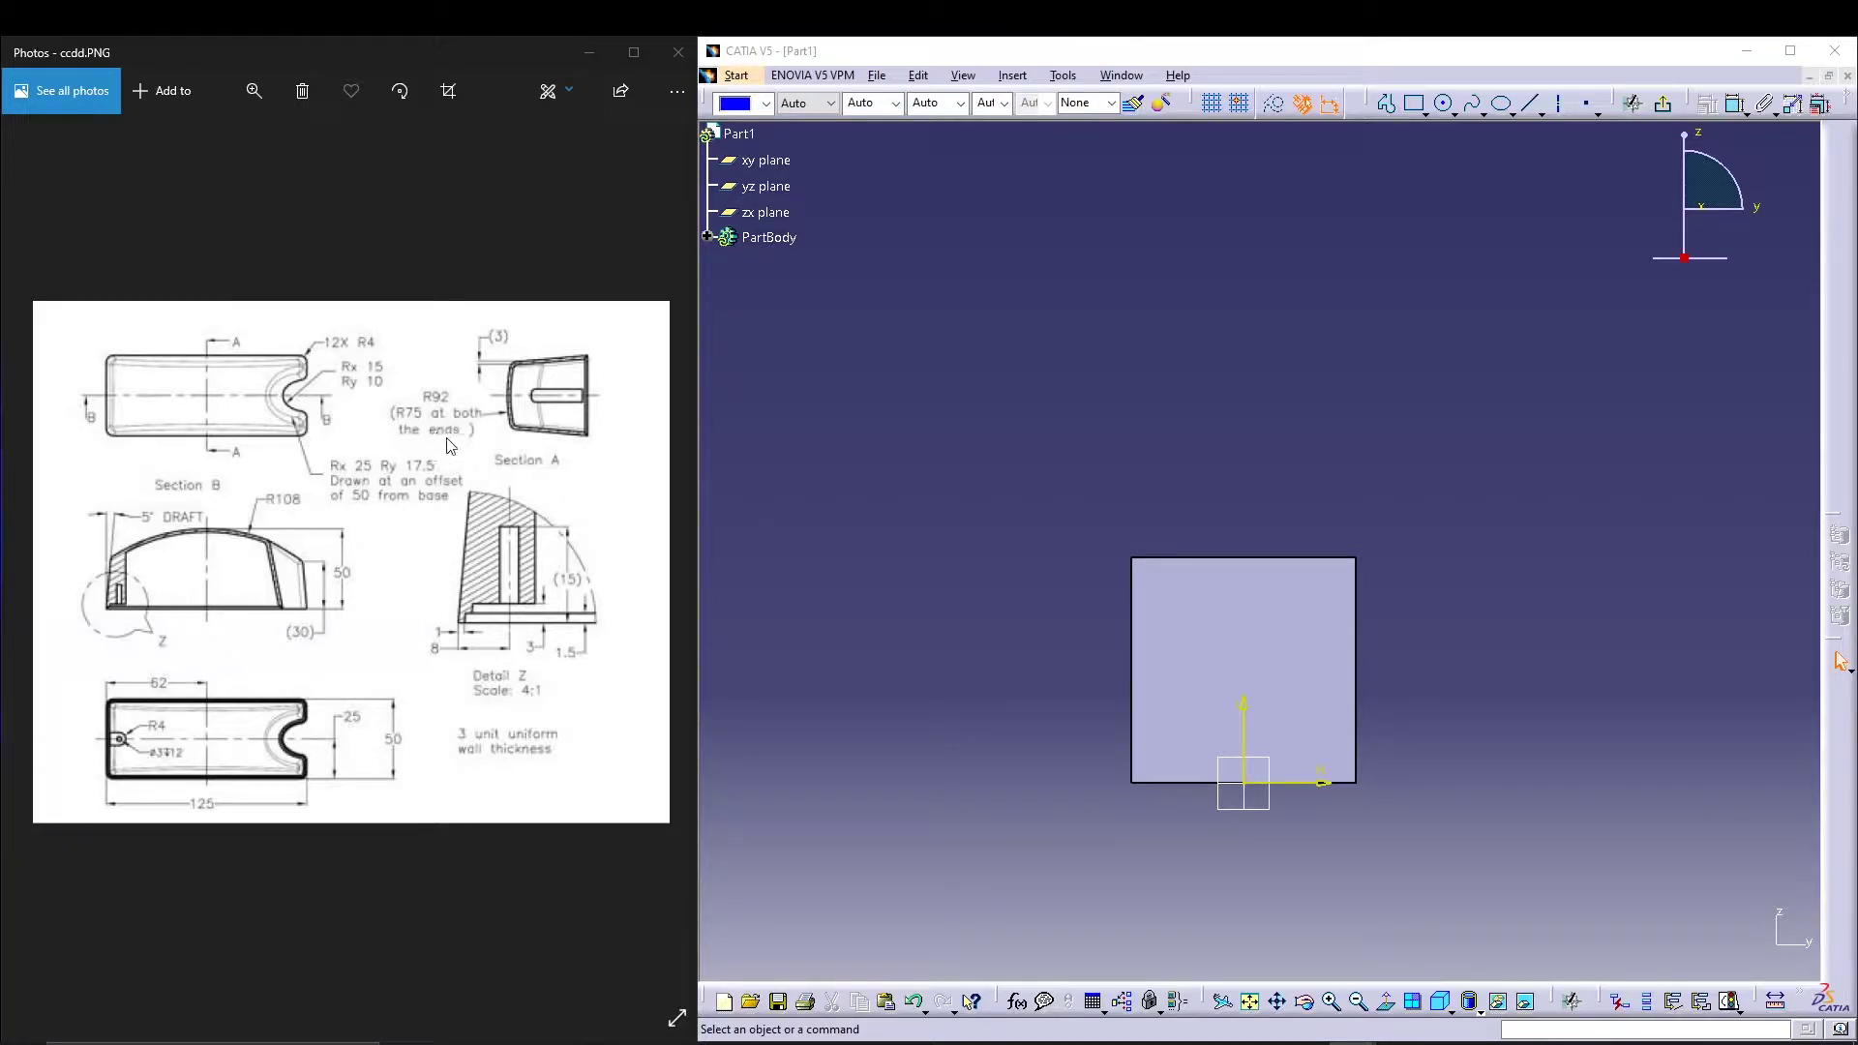
{"action": "left_click", "coordinate": [1451, 112]}
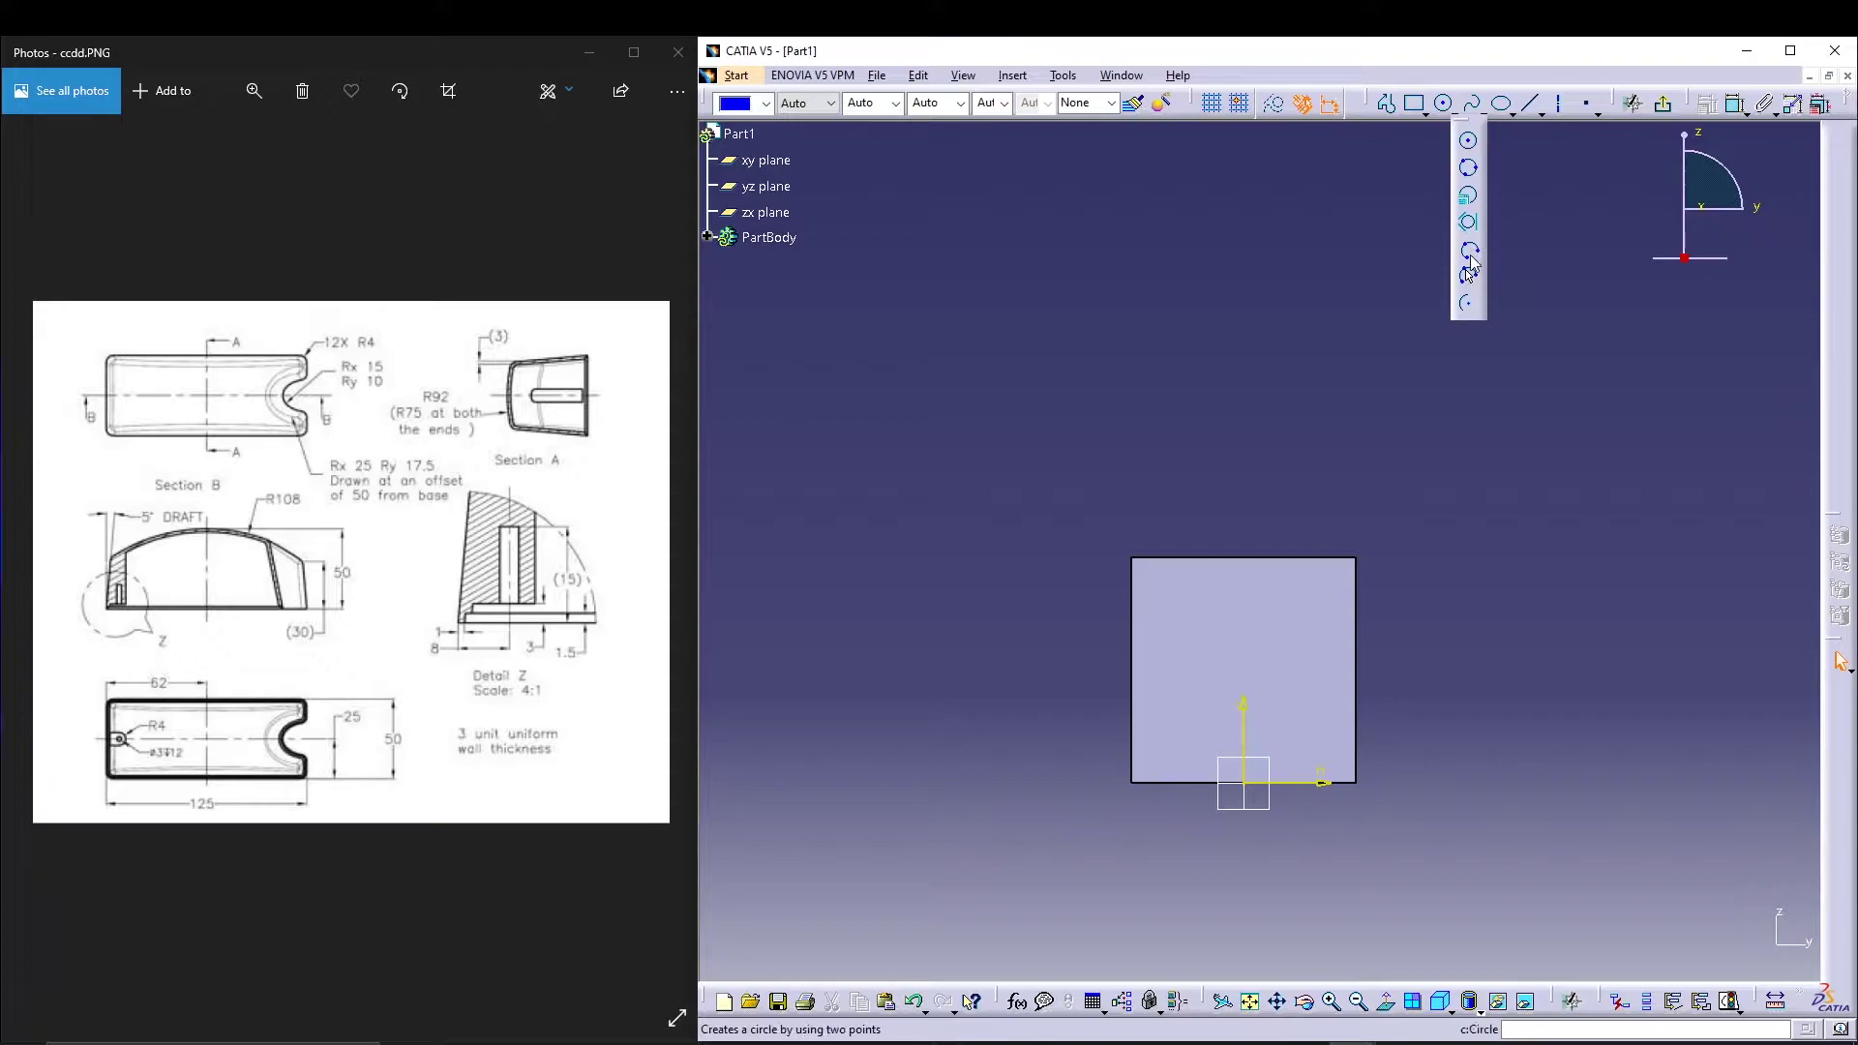
{"action": "left_click", "coordinate": [1470, 254]}
{"action": "left_click", "coordinate": [969, 525]}
{"action": "left_click", "coordinate": [1238, 449]}
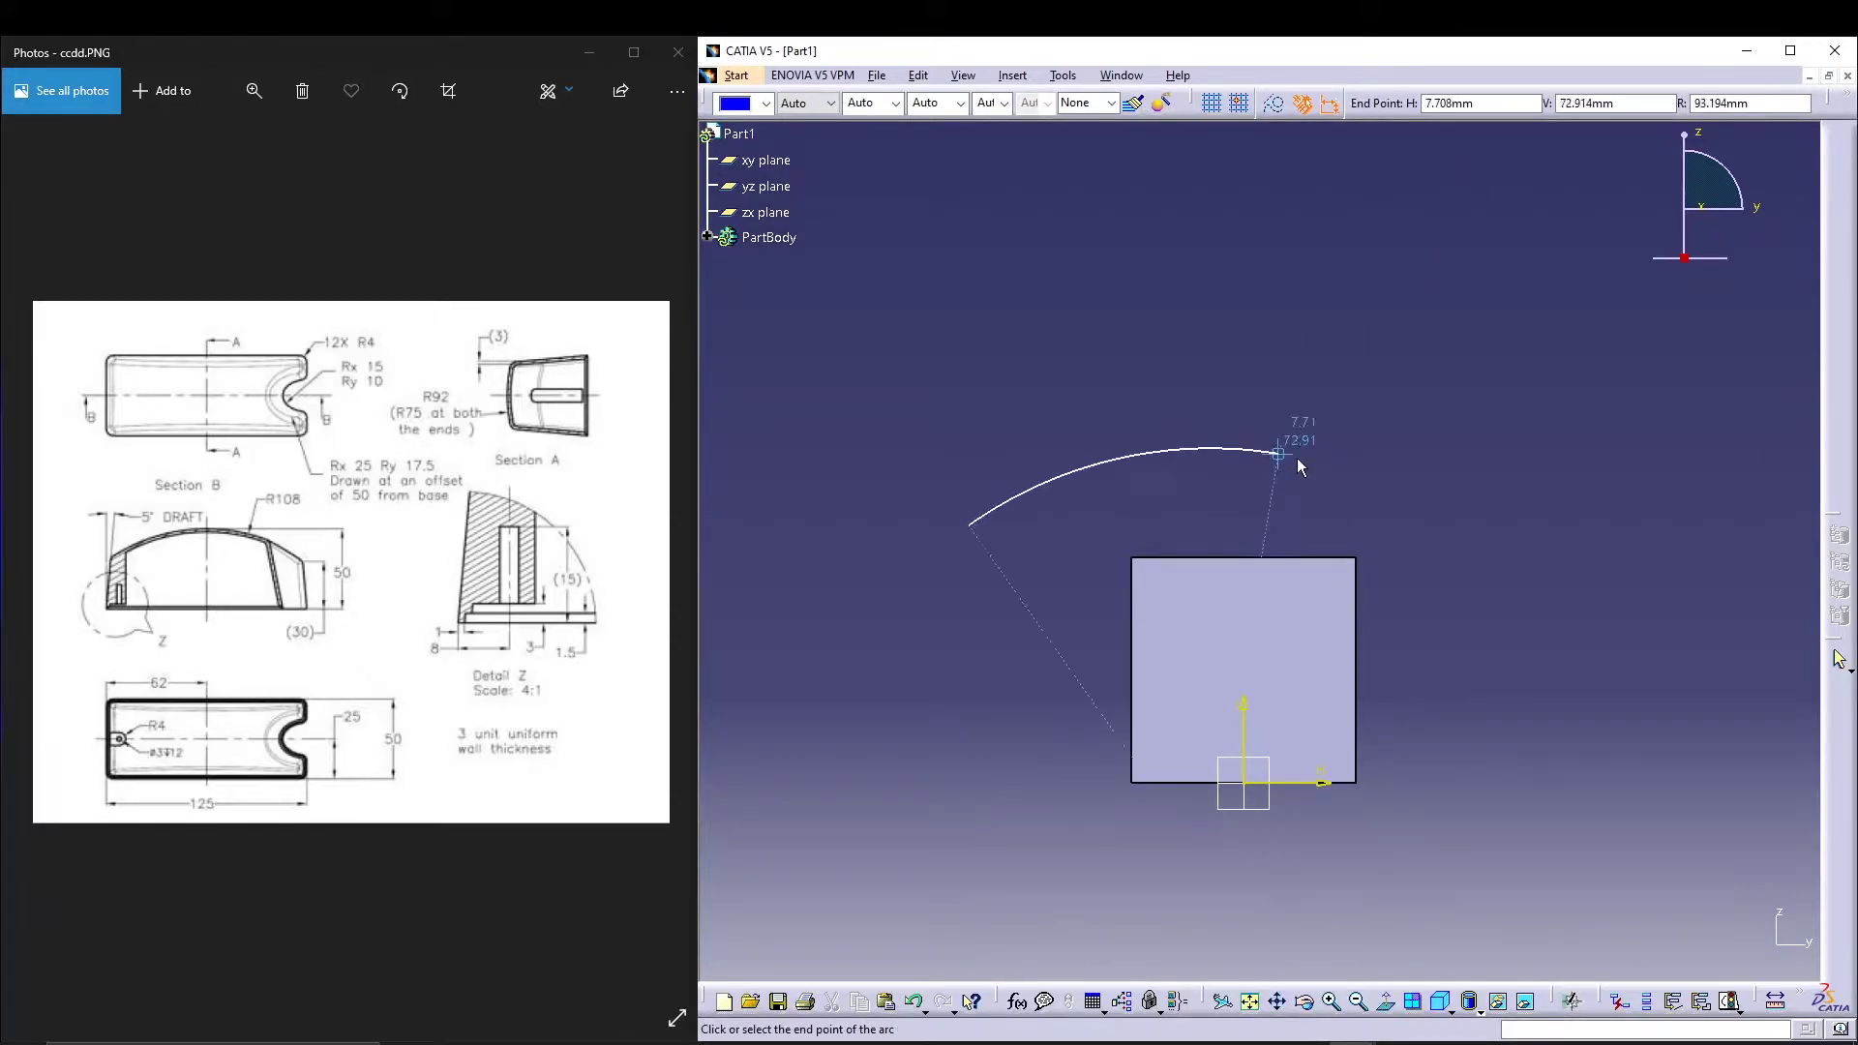
{"action": "left_click", "coordinate": [1449, 525]}
Step: Dimension the arc's radius and set it to 75 mm
{"action": "left_click", "coordinate": [1734, 103]}
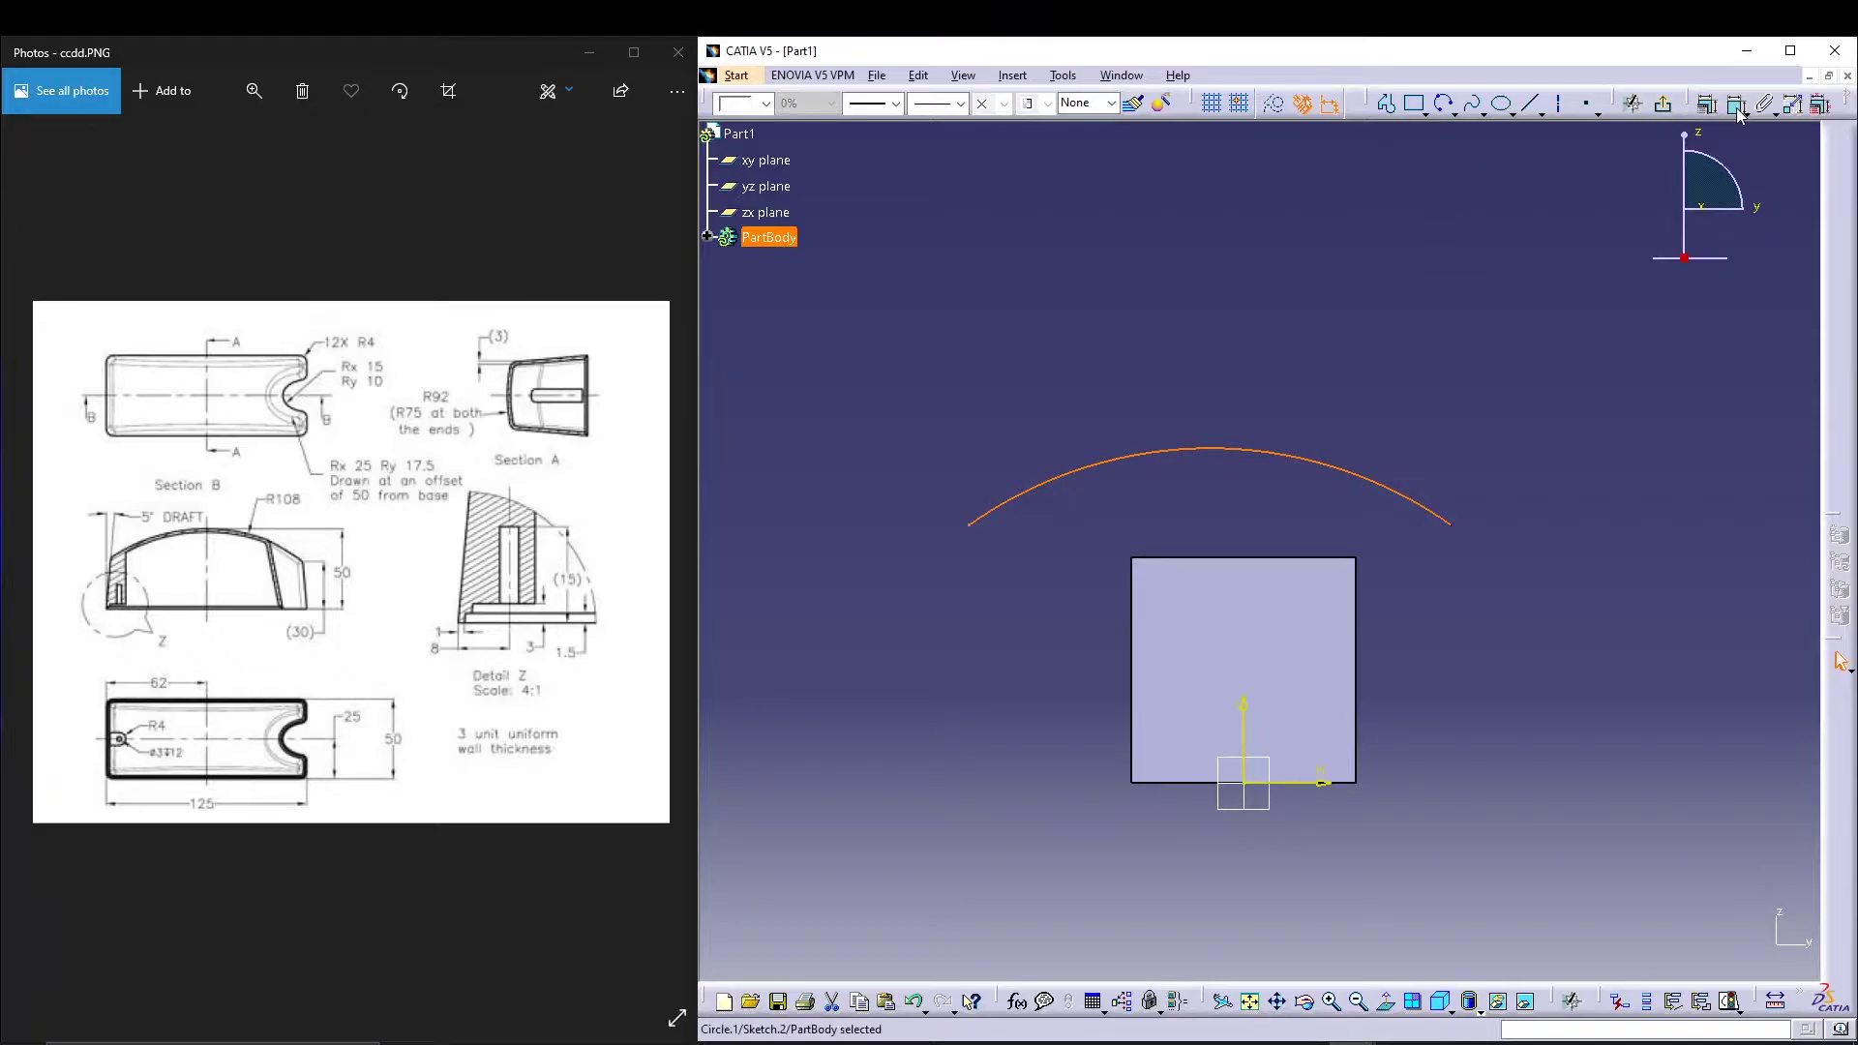
{"action": "left_click", "coordinate": [1191, 449]}
{"action": "left_click", "coordinate": [1198, 350]}
{"action": "double_click", "coordinate": [1185, 345]}
{"action": "type", "text": "75"}
{"action": "key", "text": "Return"}
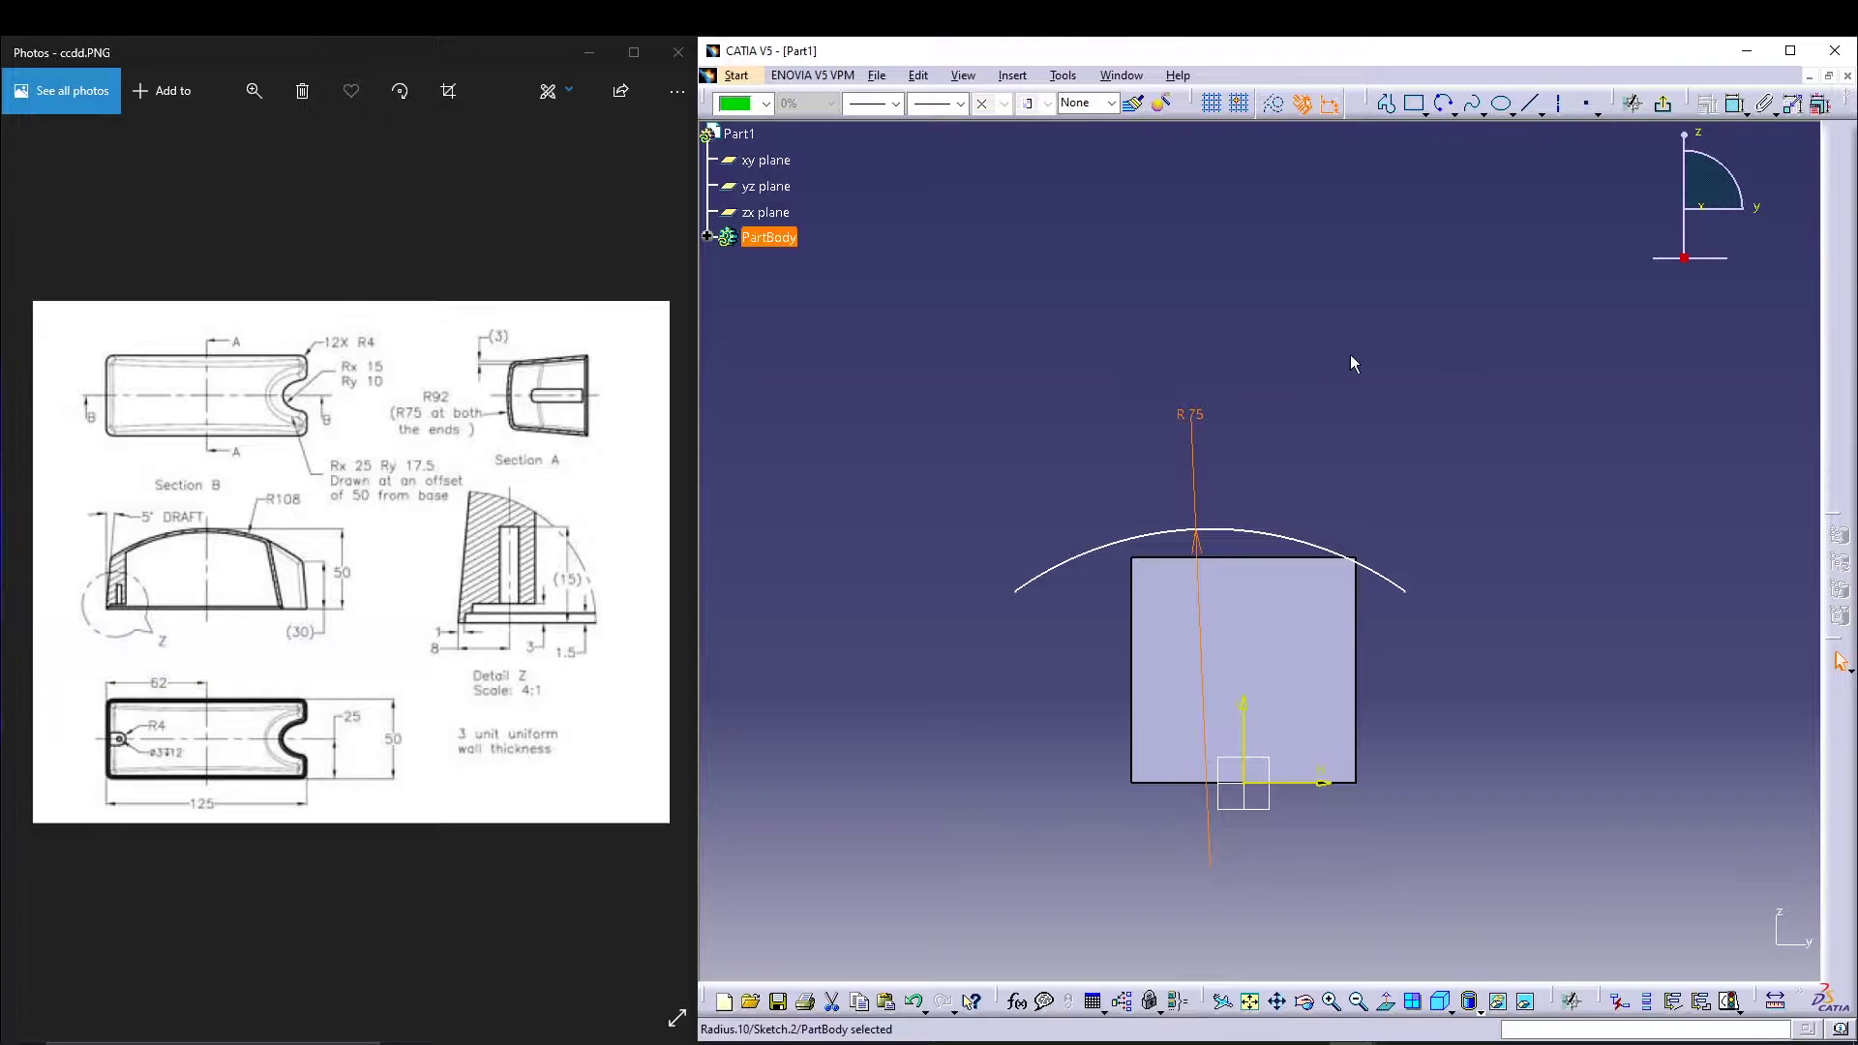
{"action": "left_click", "coordinate": [1353, 358]}
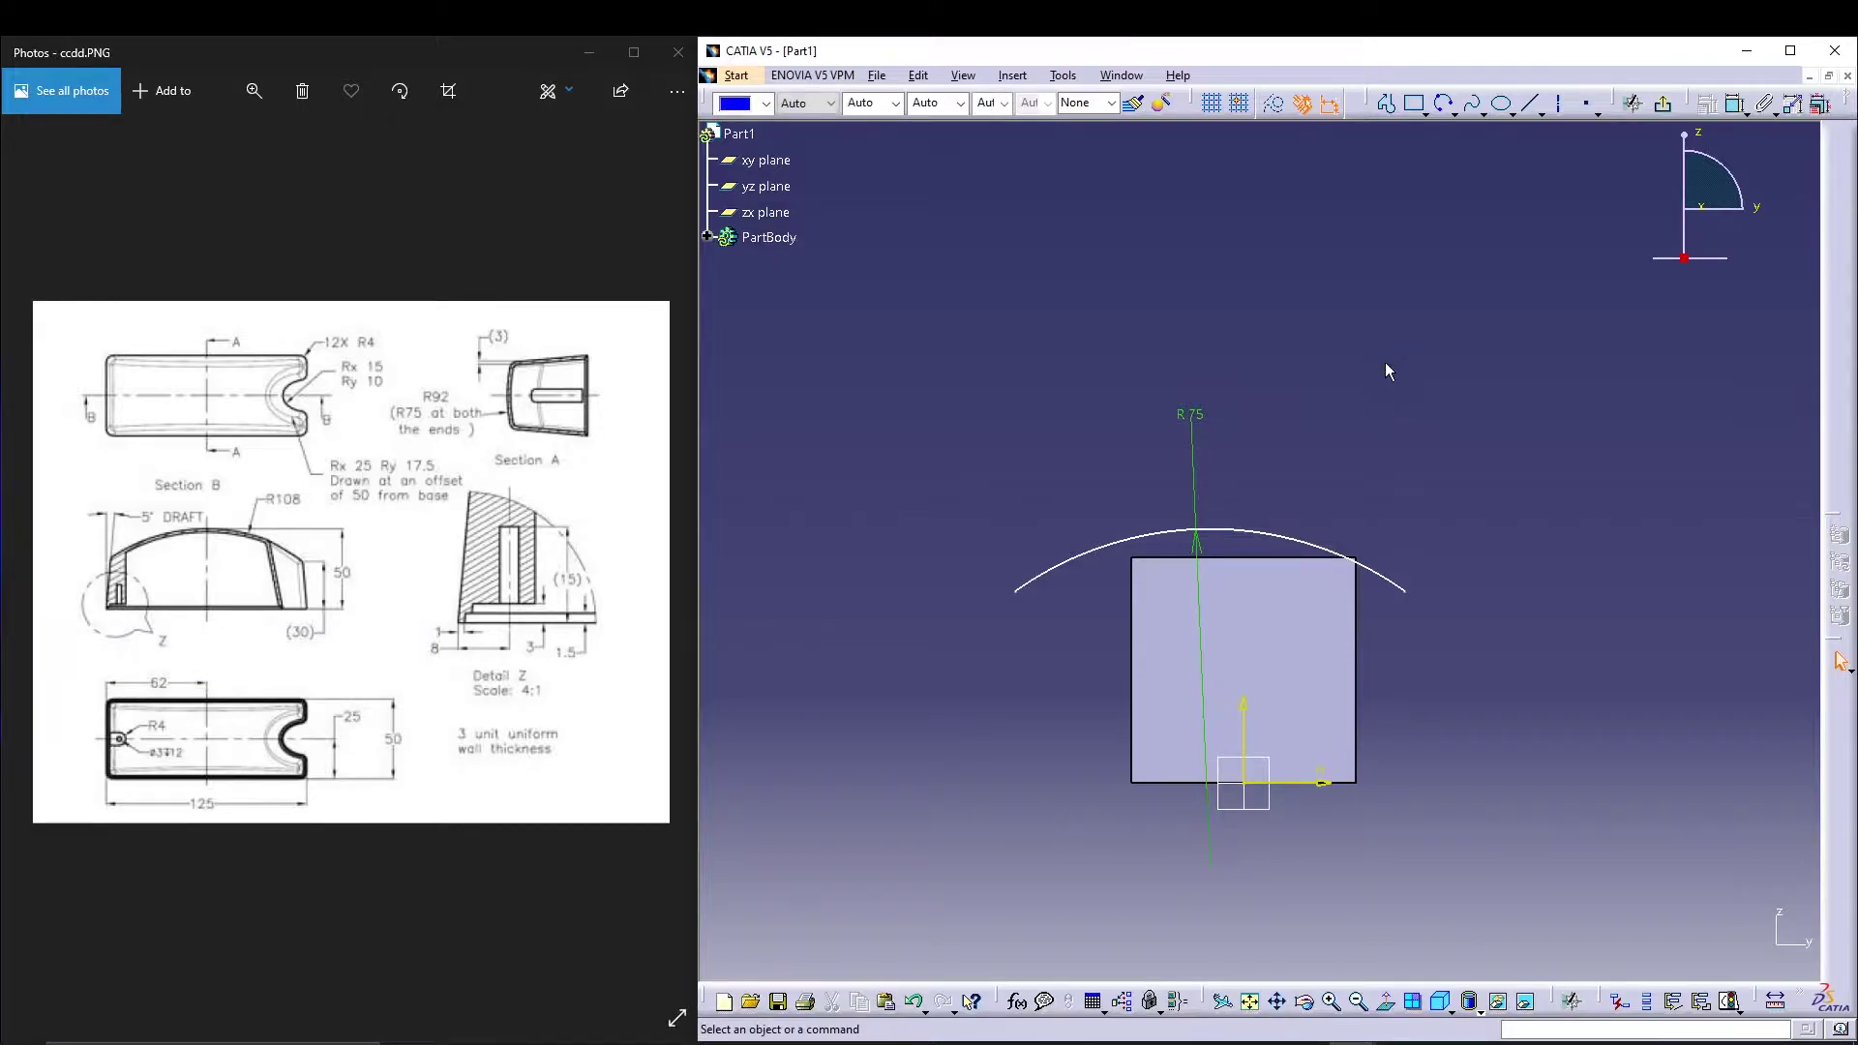
Step: Constrain the 75 mm arc tangent to the block's top edge
{"action": "left_click", "coordinate": [1217, 529]}
{"action": "left_click", "coordinate": [1235, 559], "text": "ctrl"}
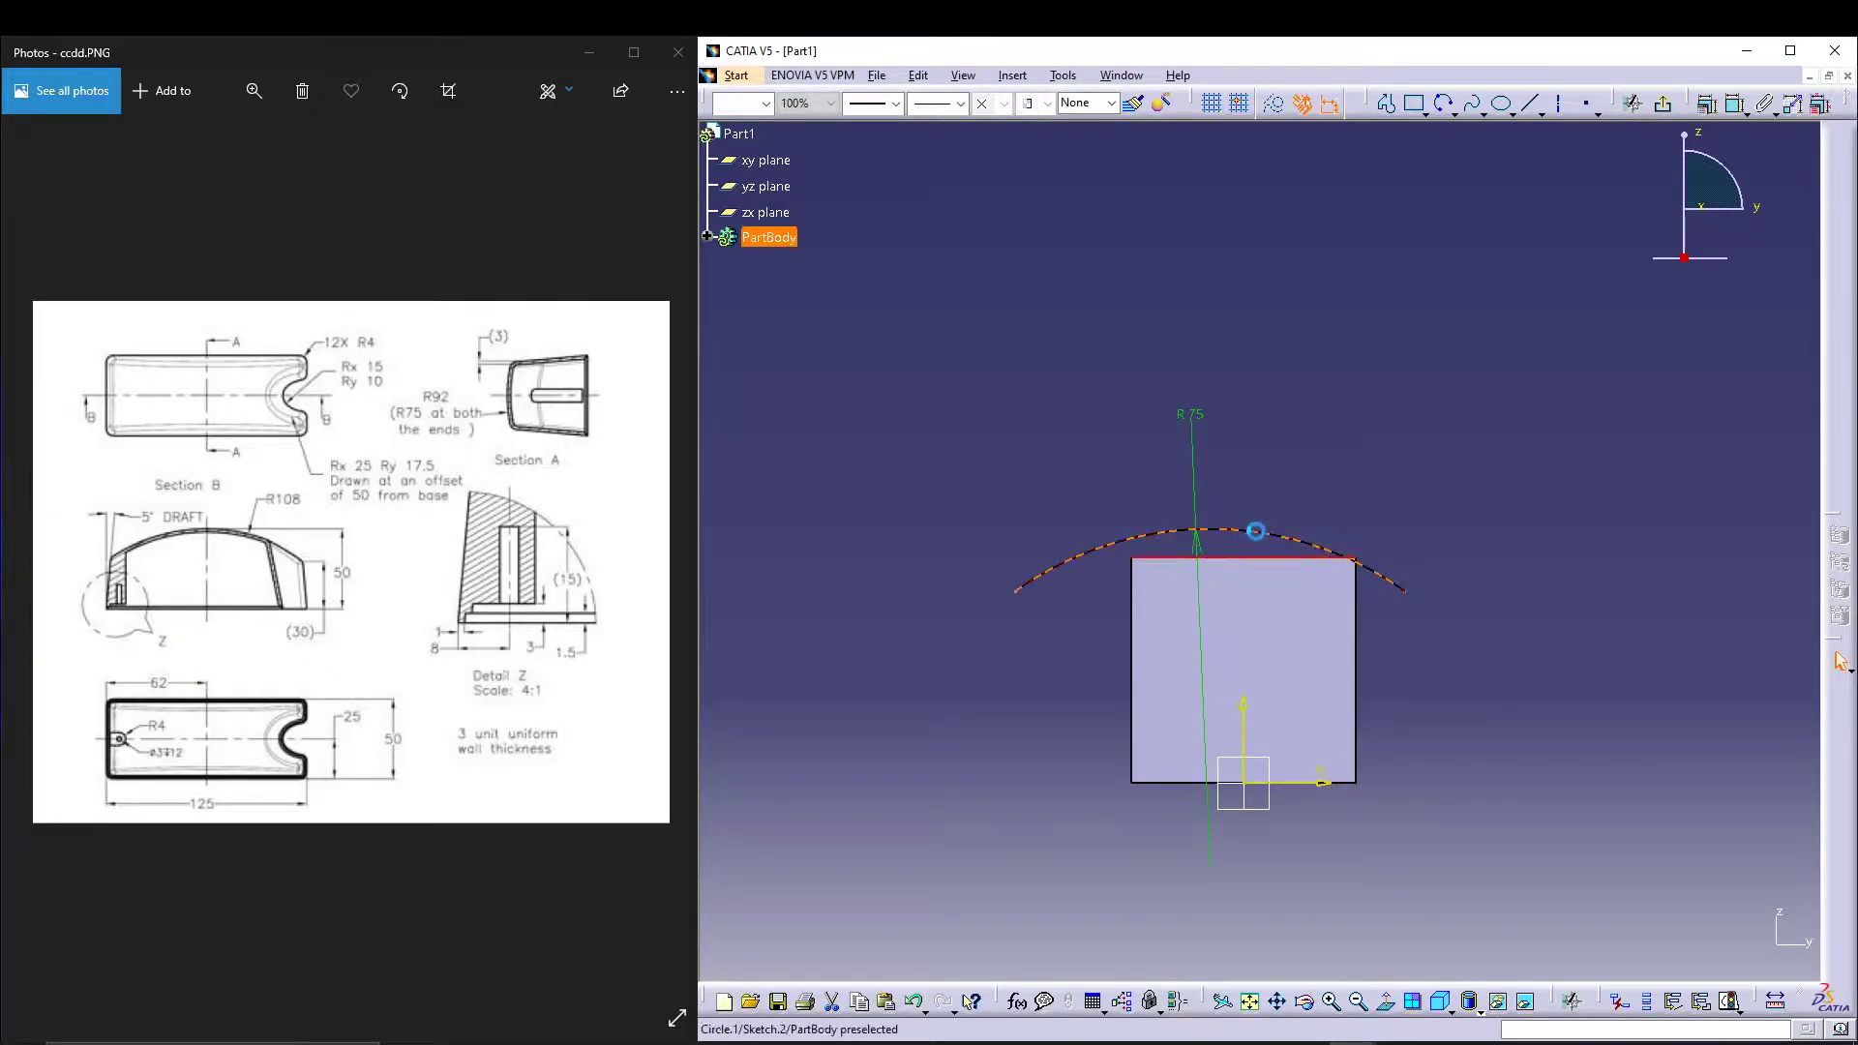
{"action": "left_click", "coordinate": [1737, 108]}
{"action": "right_click", "coordinate": [1359, 298]}
{"action": "left_click", "coordinate": [1390, 374]}
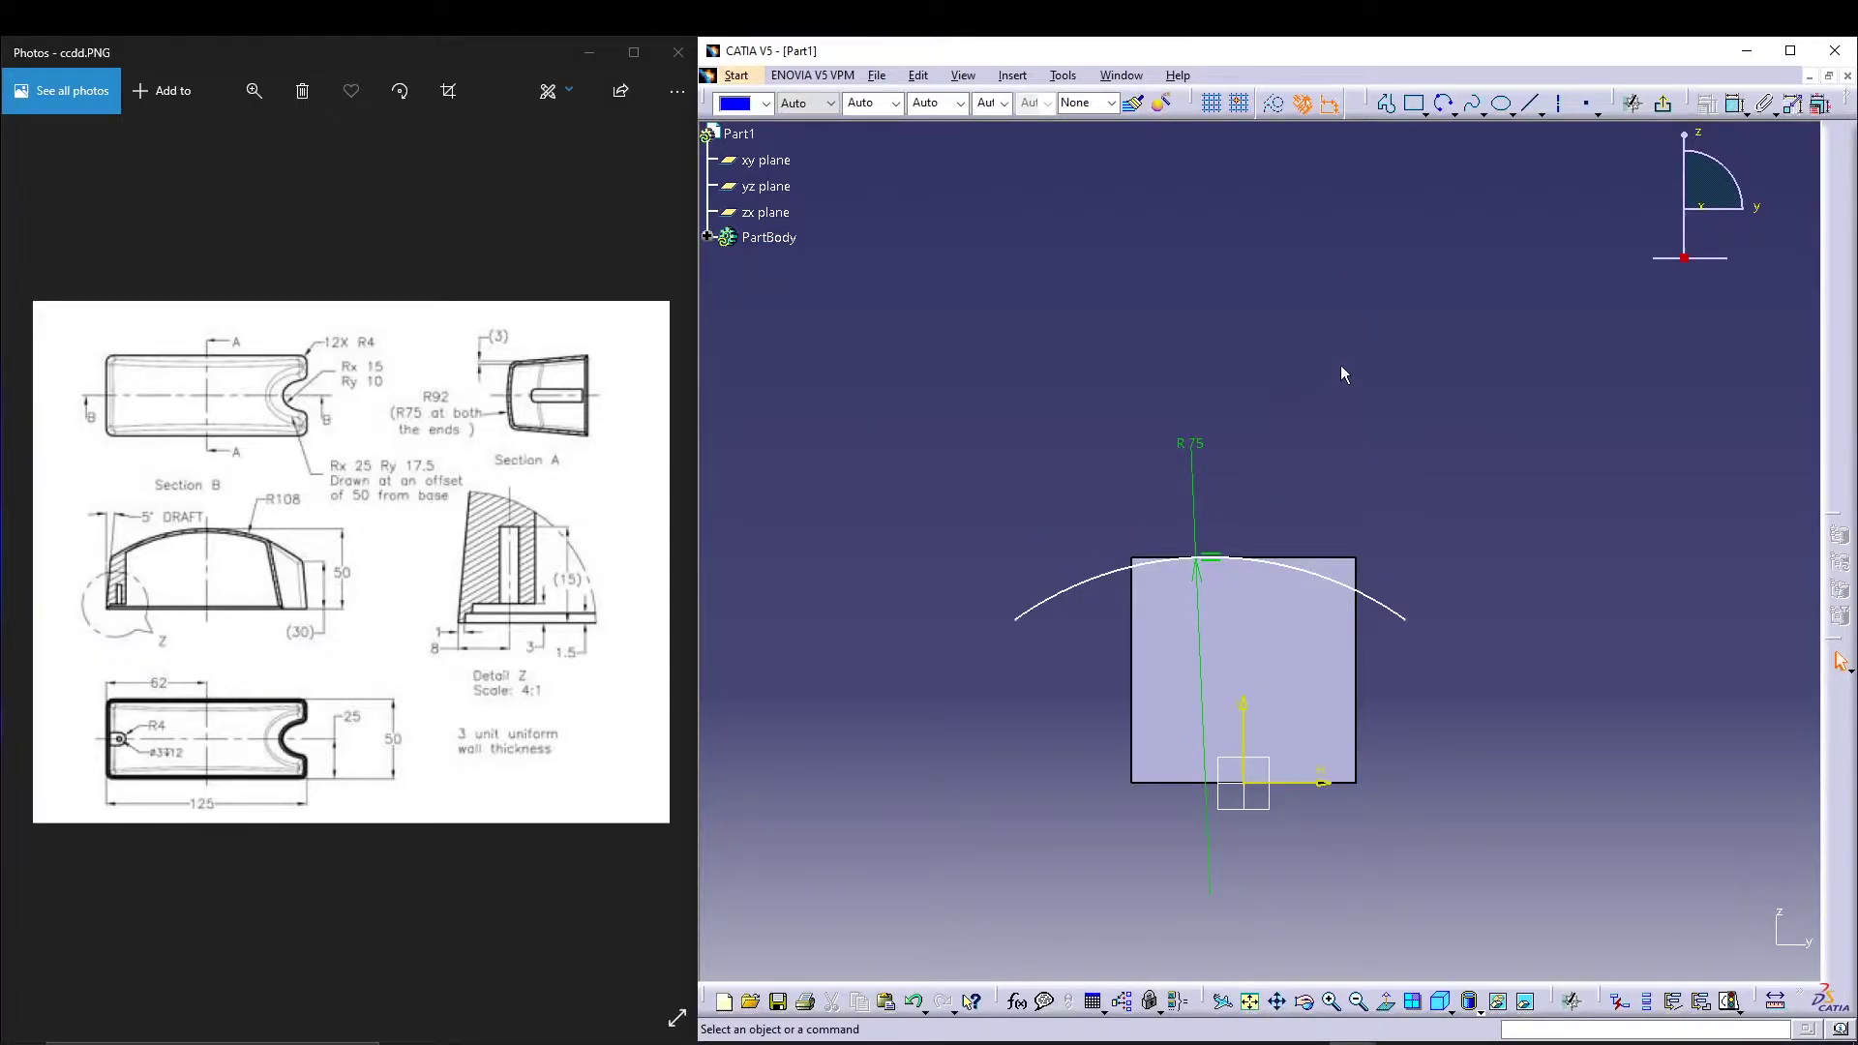
Step: Constrain the arc's two endpoints symmetric about the vertical axis
{"action": "left_click", "coordinate": [1014, 621]}
{"action": "left_click", "coordinate": [1408, 620], "text": "ctrl"}
{"action": "left_click", "coordinate": [1737, 113]}
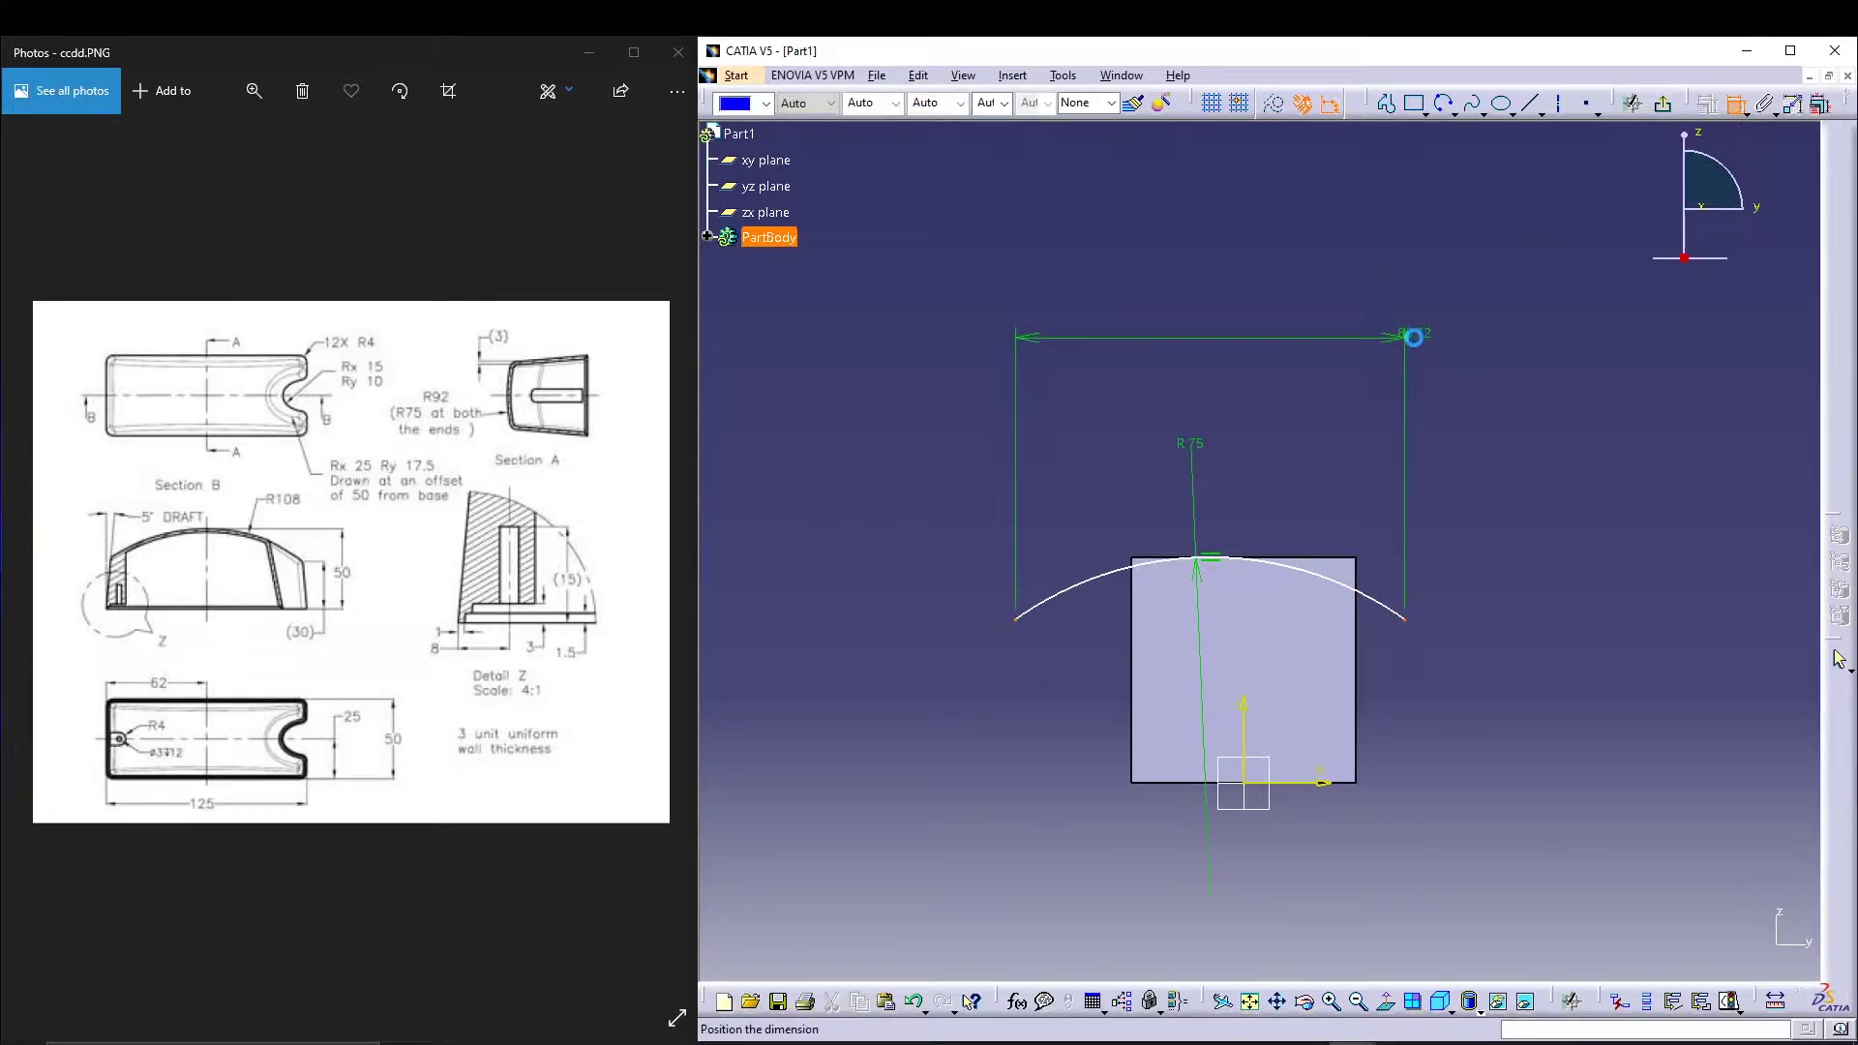
{"action": "right_click", "coordinate": [1411, 334]}
{"action": "left_click", "coordinate": [1517, 511]}
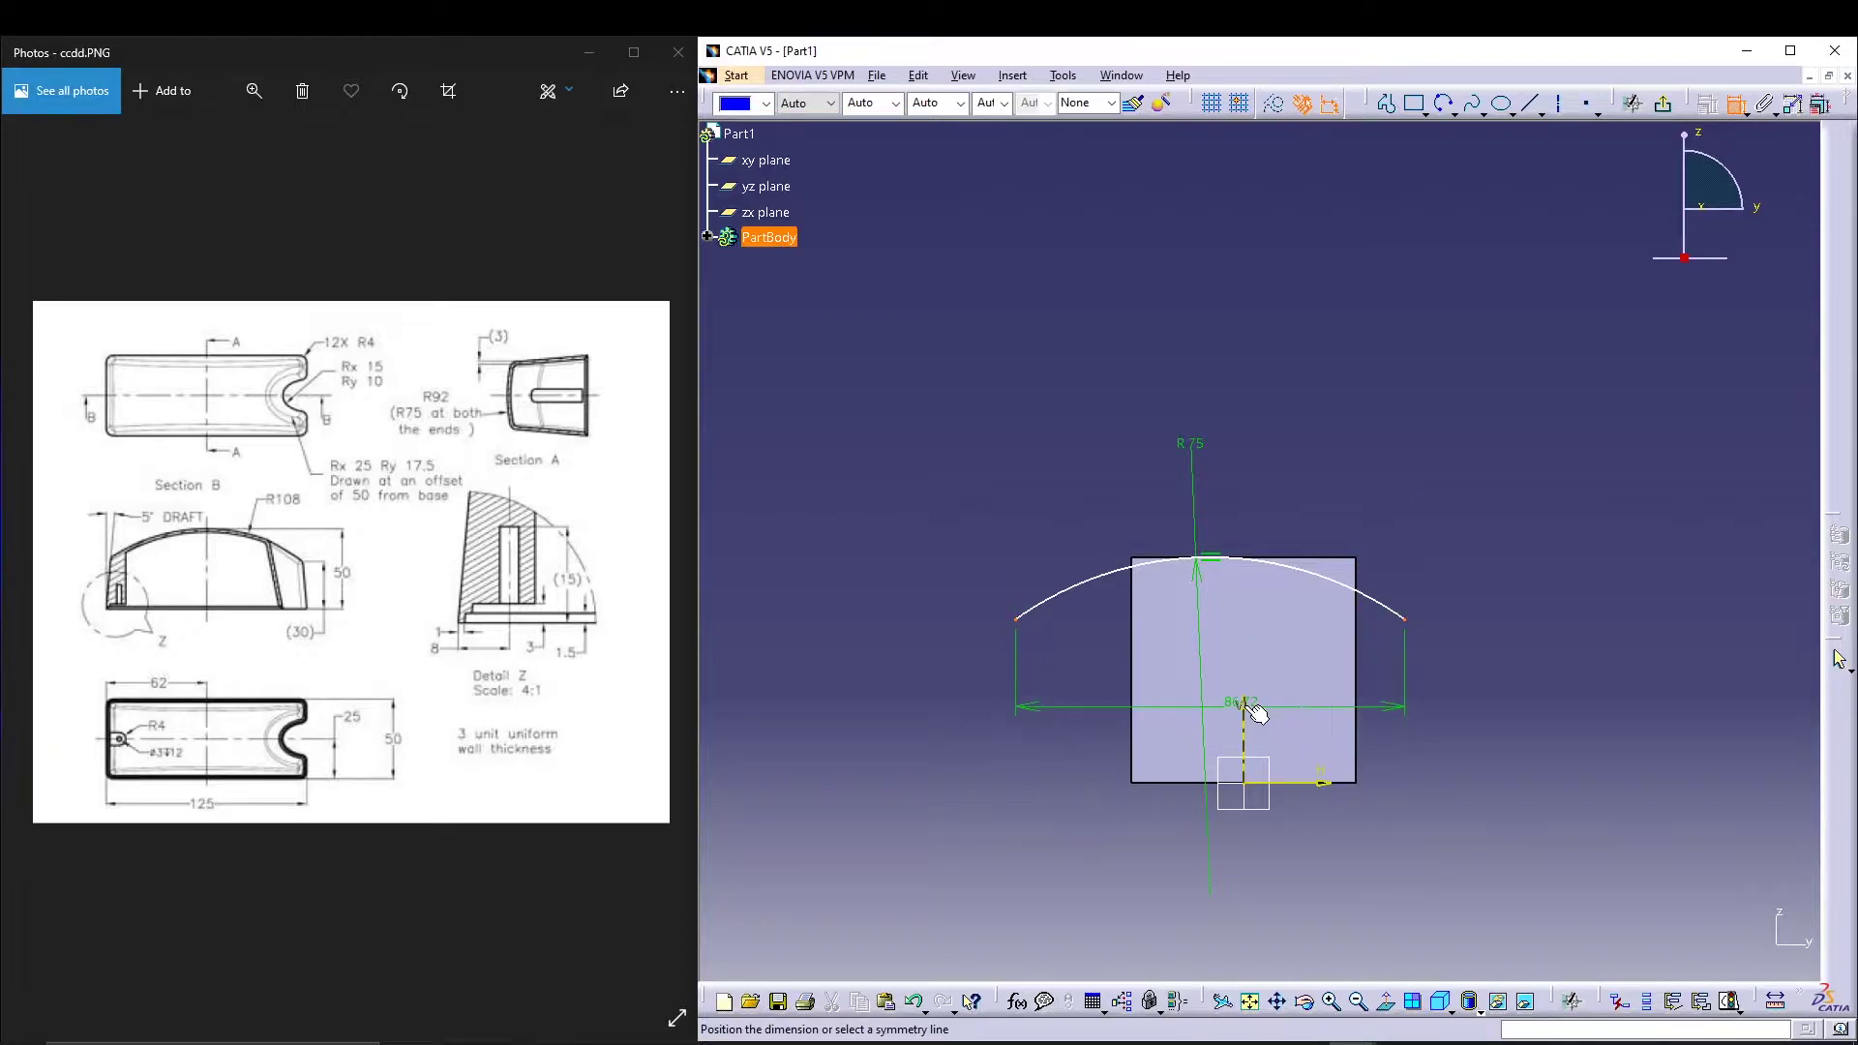
{"action": "left_click", "coordinate": [1243, 710]}
{"action": "middle_click_drag", "start_coordinate": [1414, 394], "coordinate": [1411, 380], "text": "ctrl"}
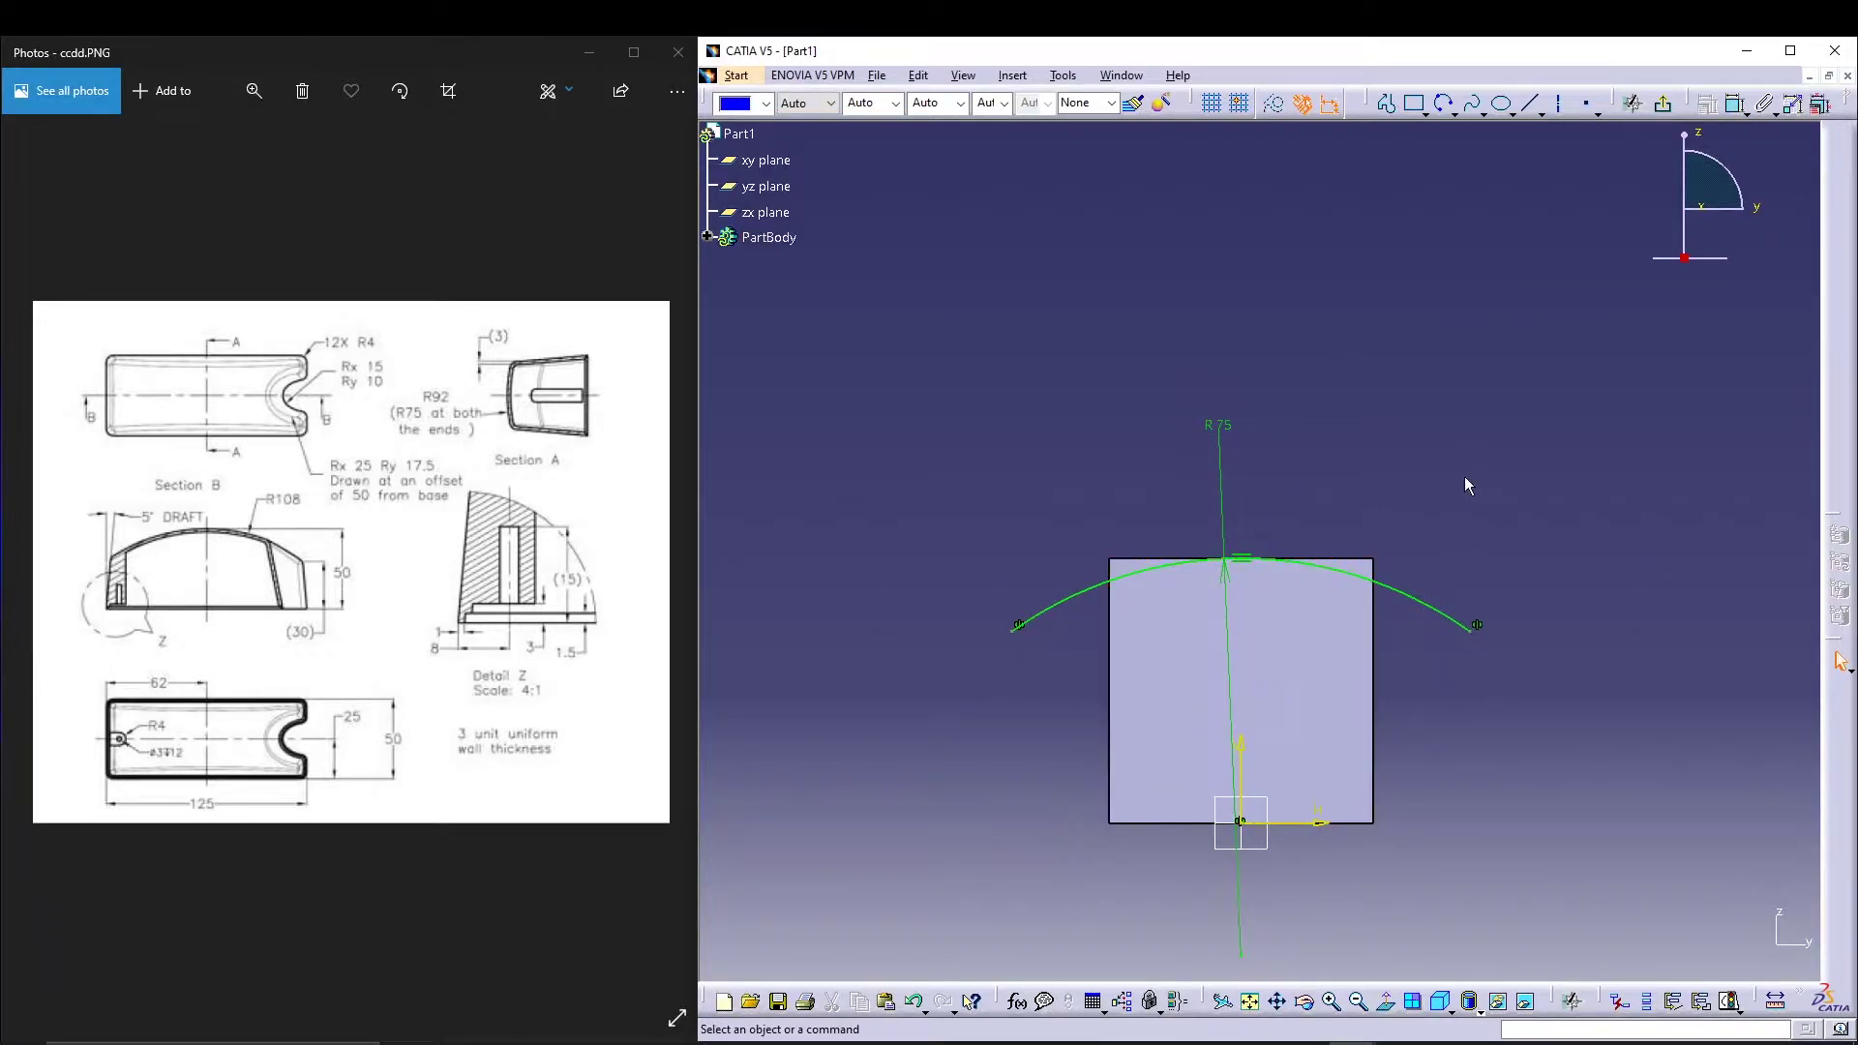
Step: Close the arc with two vertical lines and a horizontal line about 76 mm above the base, and exit the sketch
{"action": "left_click", "coordinate": [1386, 103]}
{"action": "left_click", "coordinate": [1013, 627]}
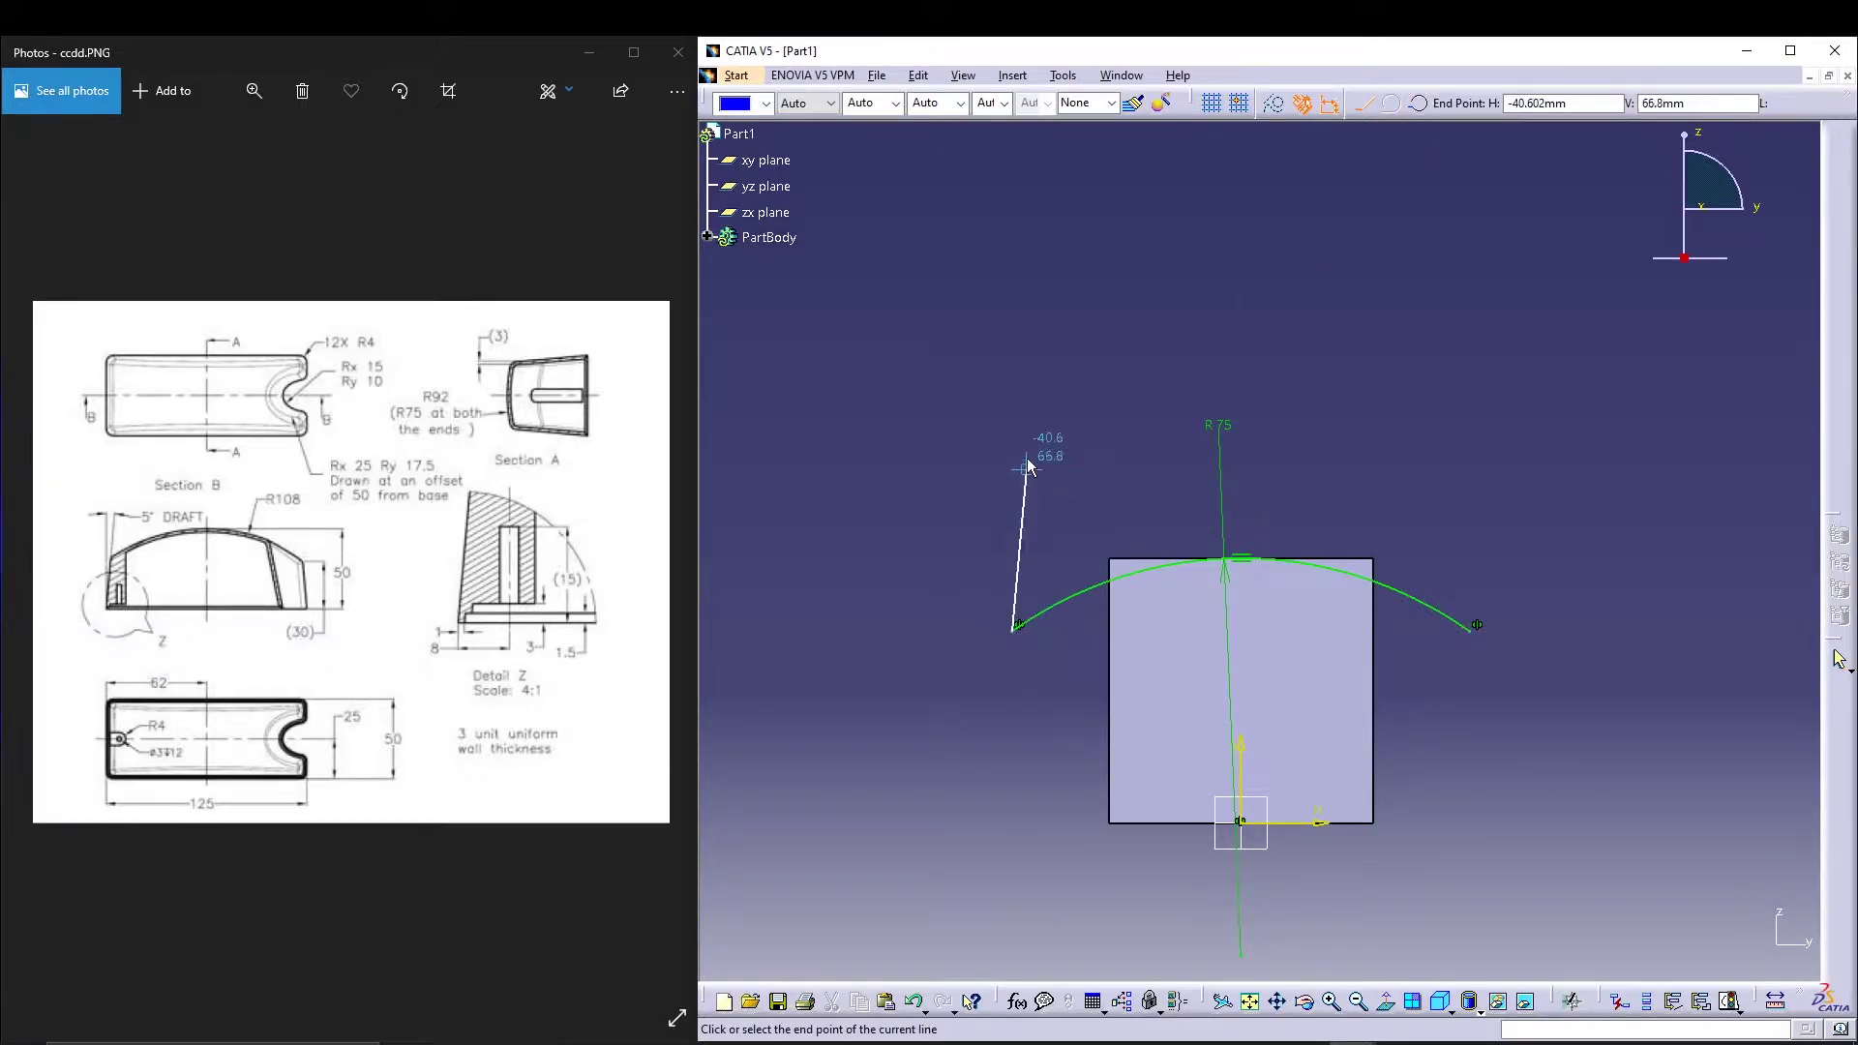
{"action": "left_click", "coordinate": [1012, 422]}
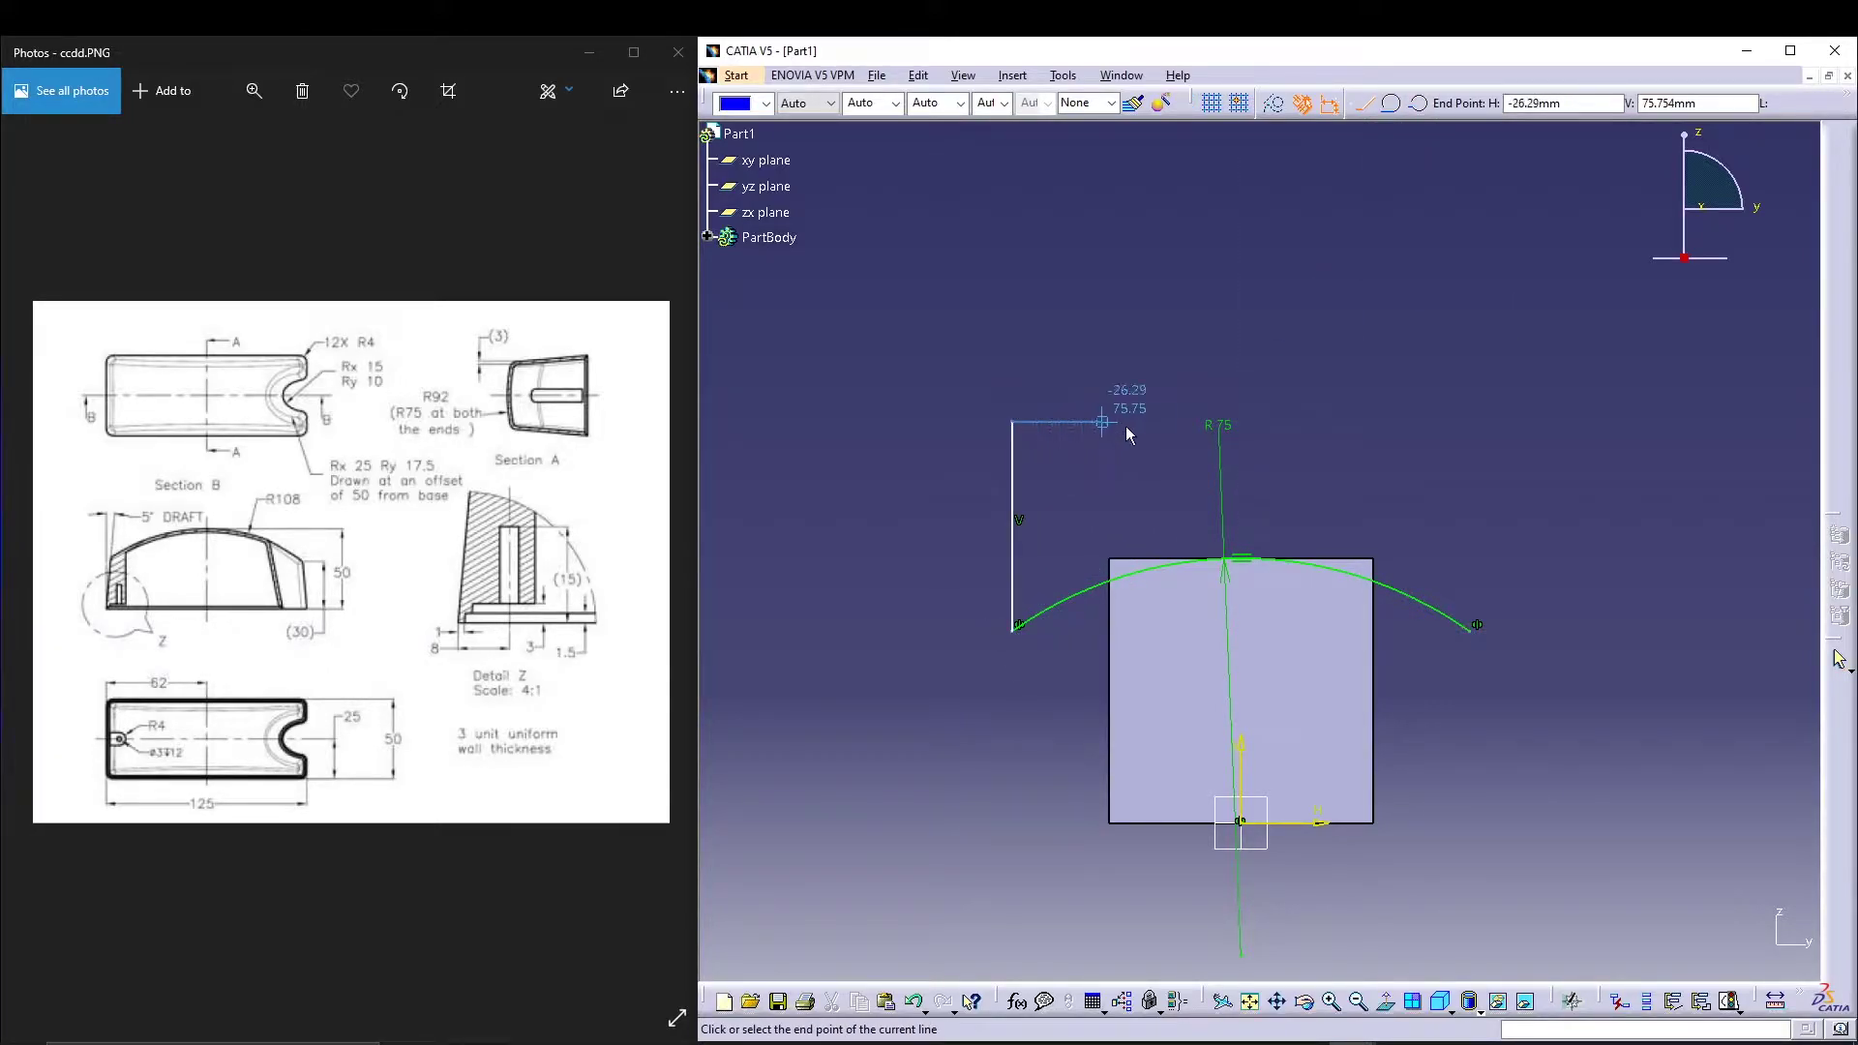
{"action": "left_click", "coordinate": [1470, 422]}
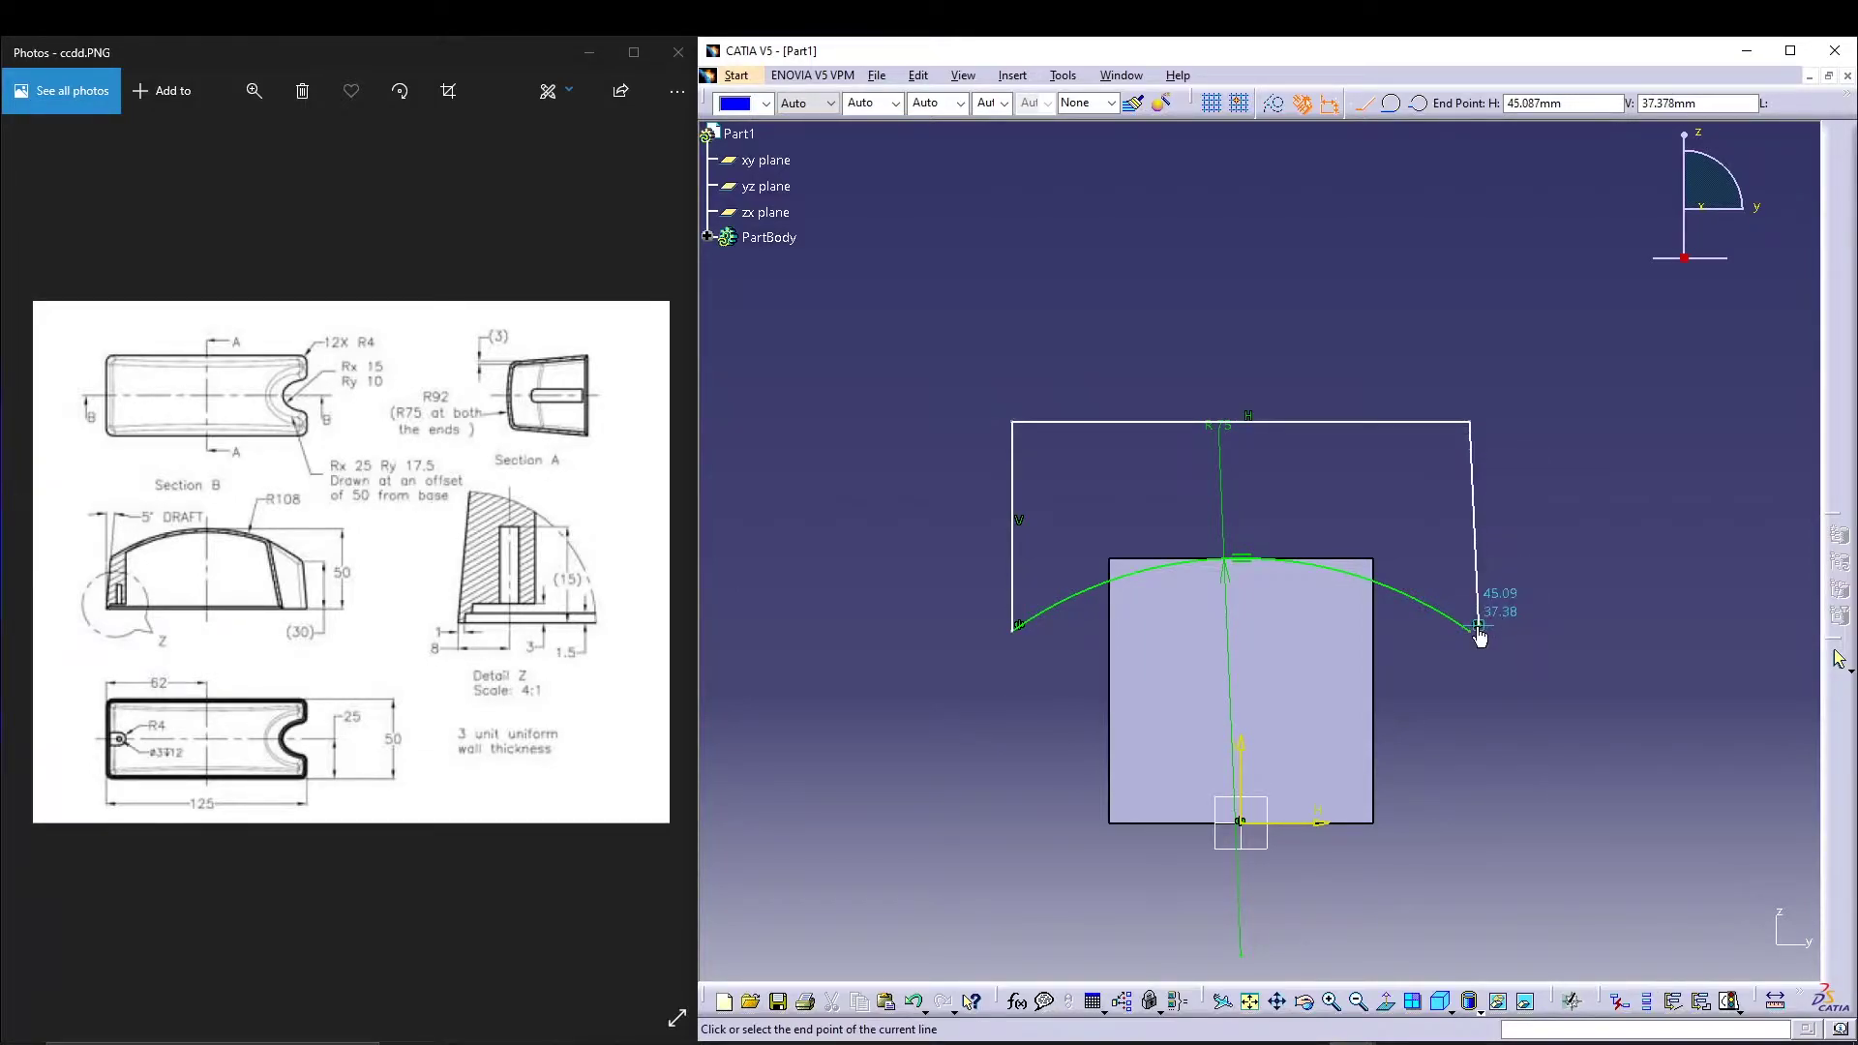
{"action": "left_click", "coordinate": [1472, 629]}
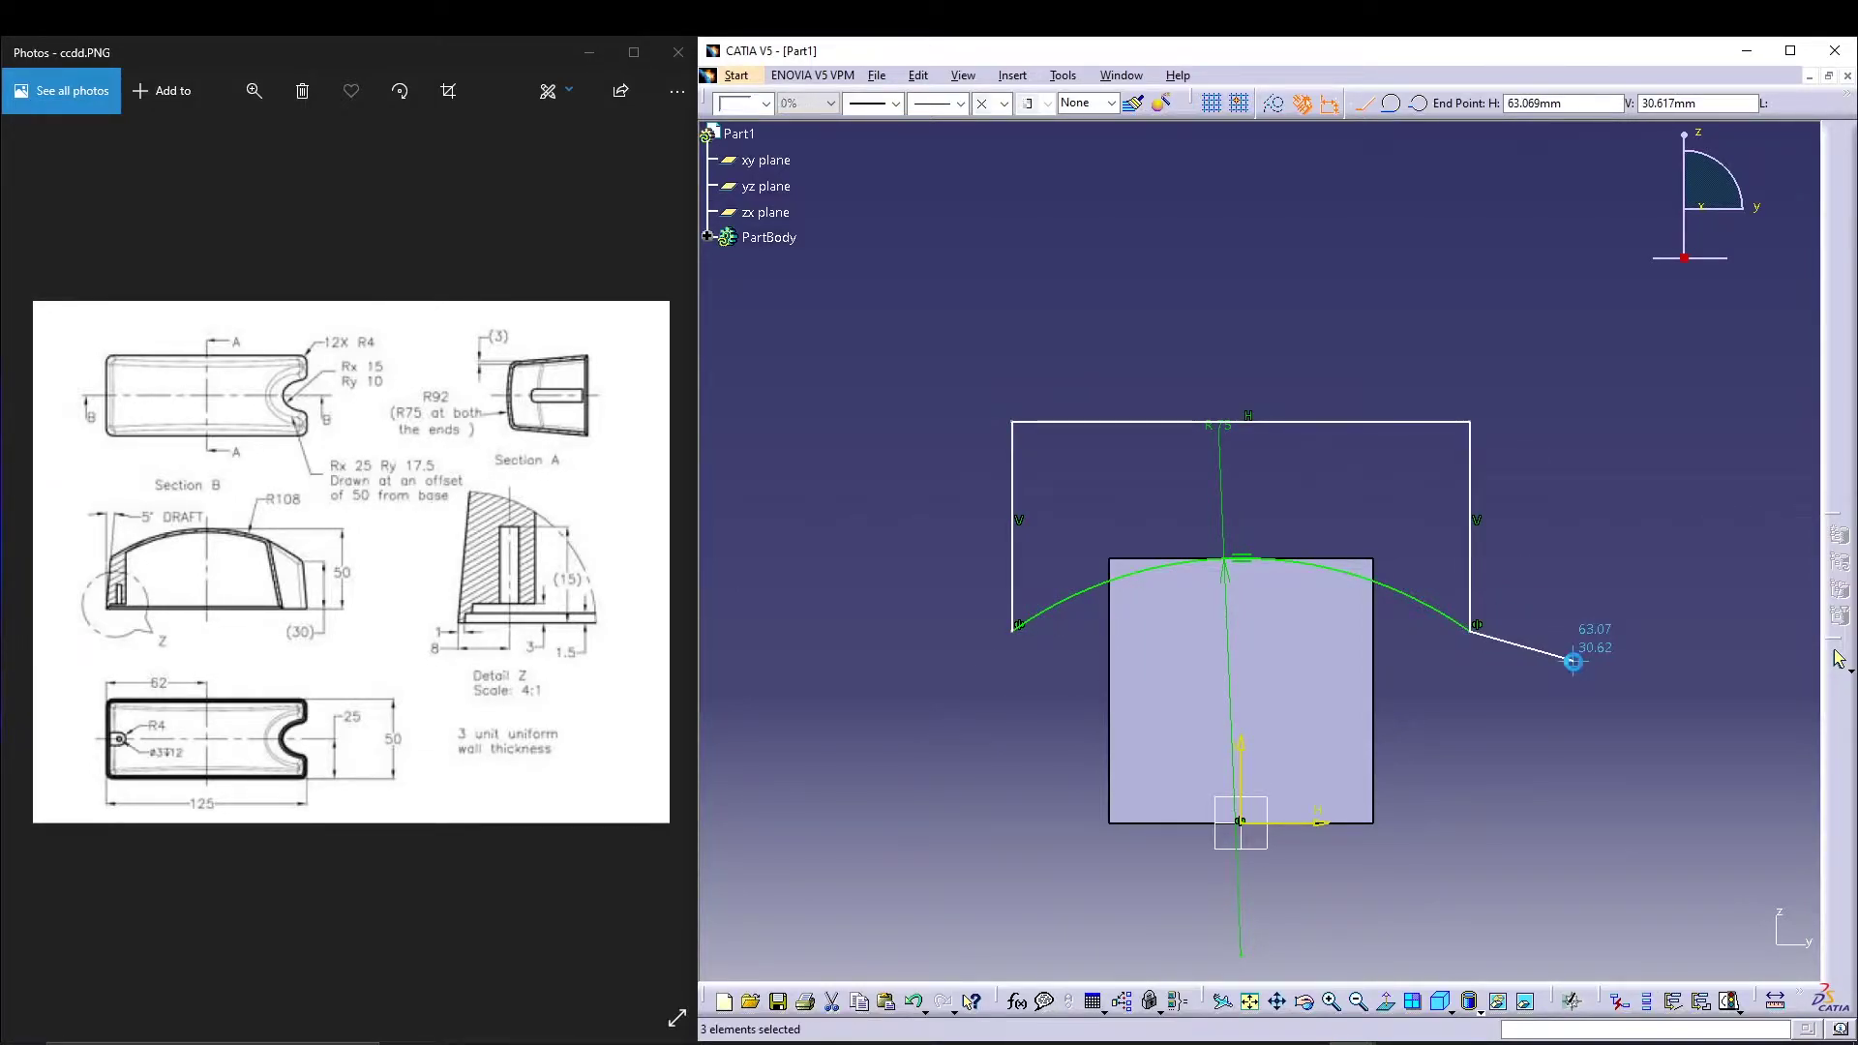
{"action": "key", "text": "Escape"}
{"action": "left_click", "coordinate": [1664, 106]}
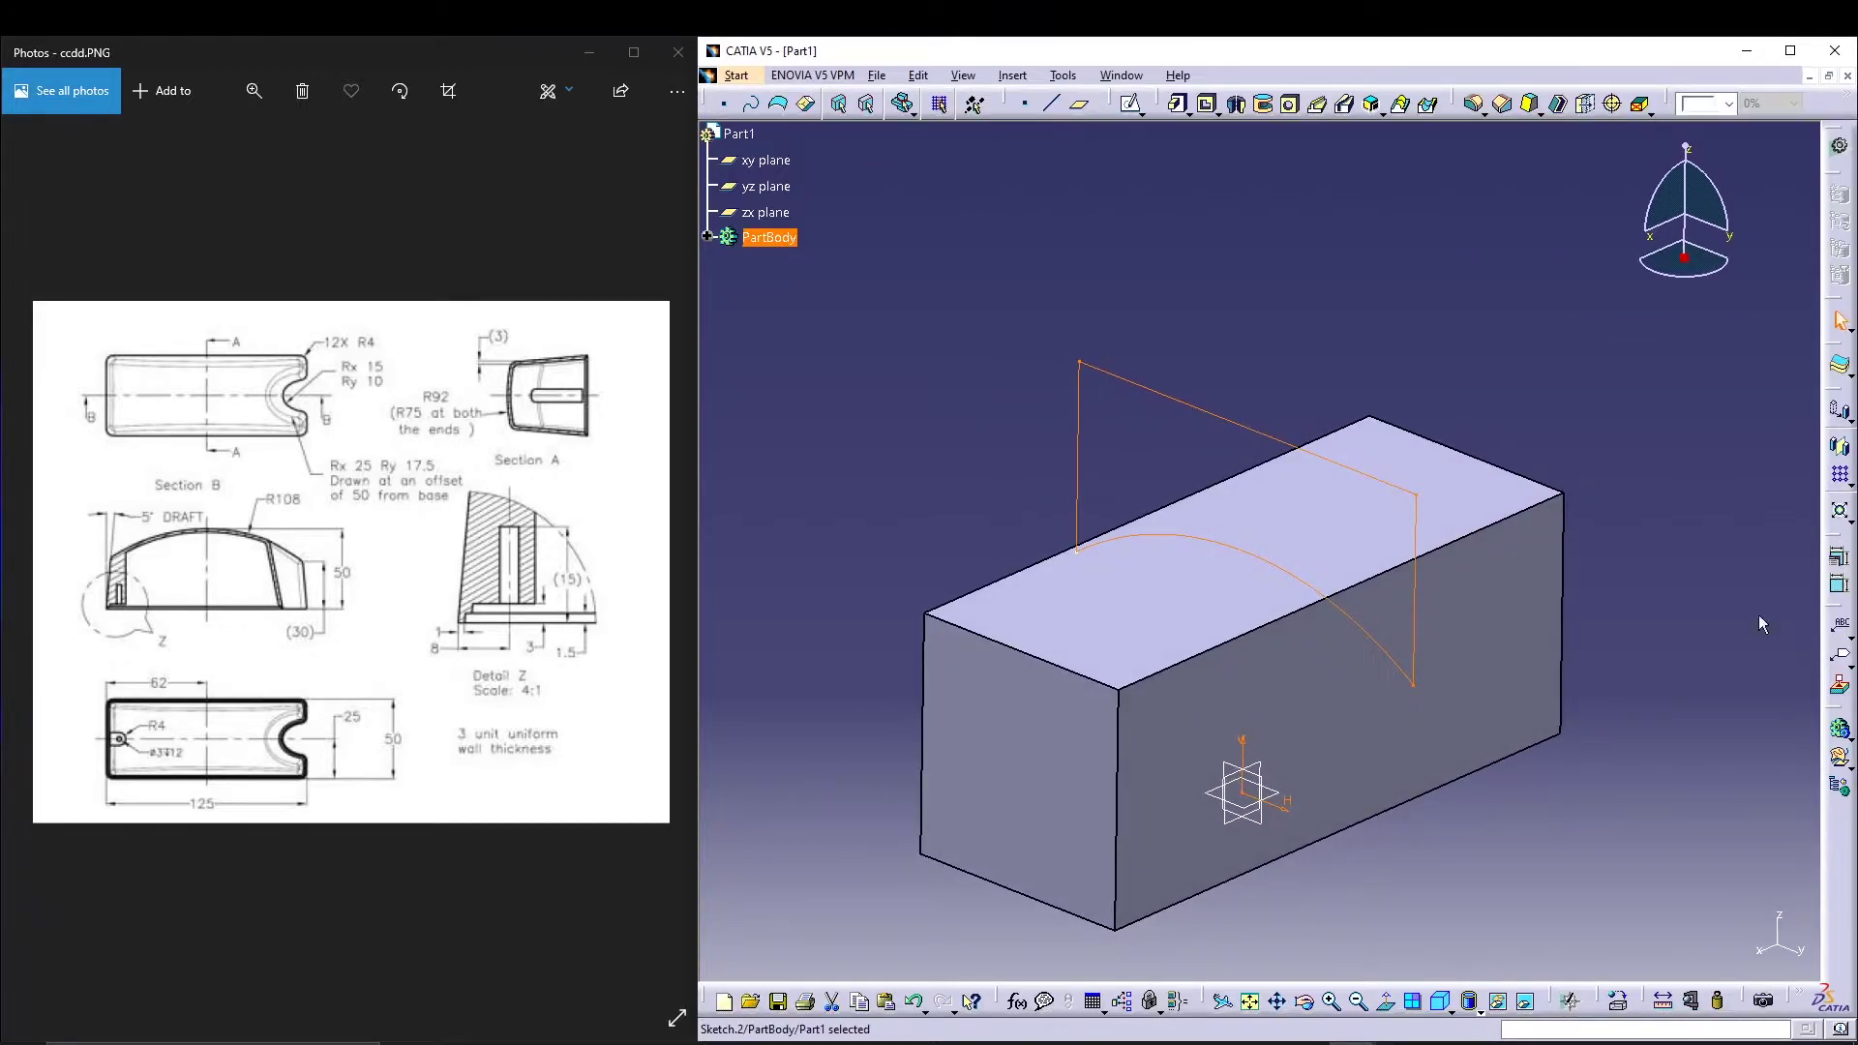
{"action": "left_click", "coordinate": [1205, 308]}
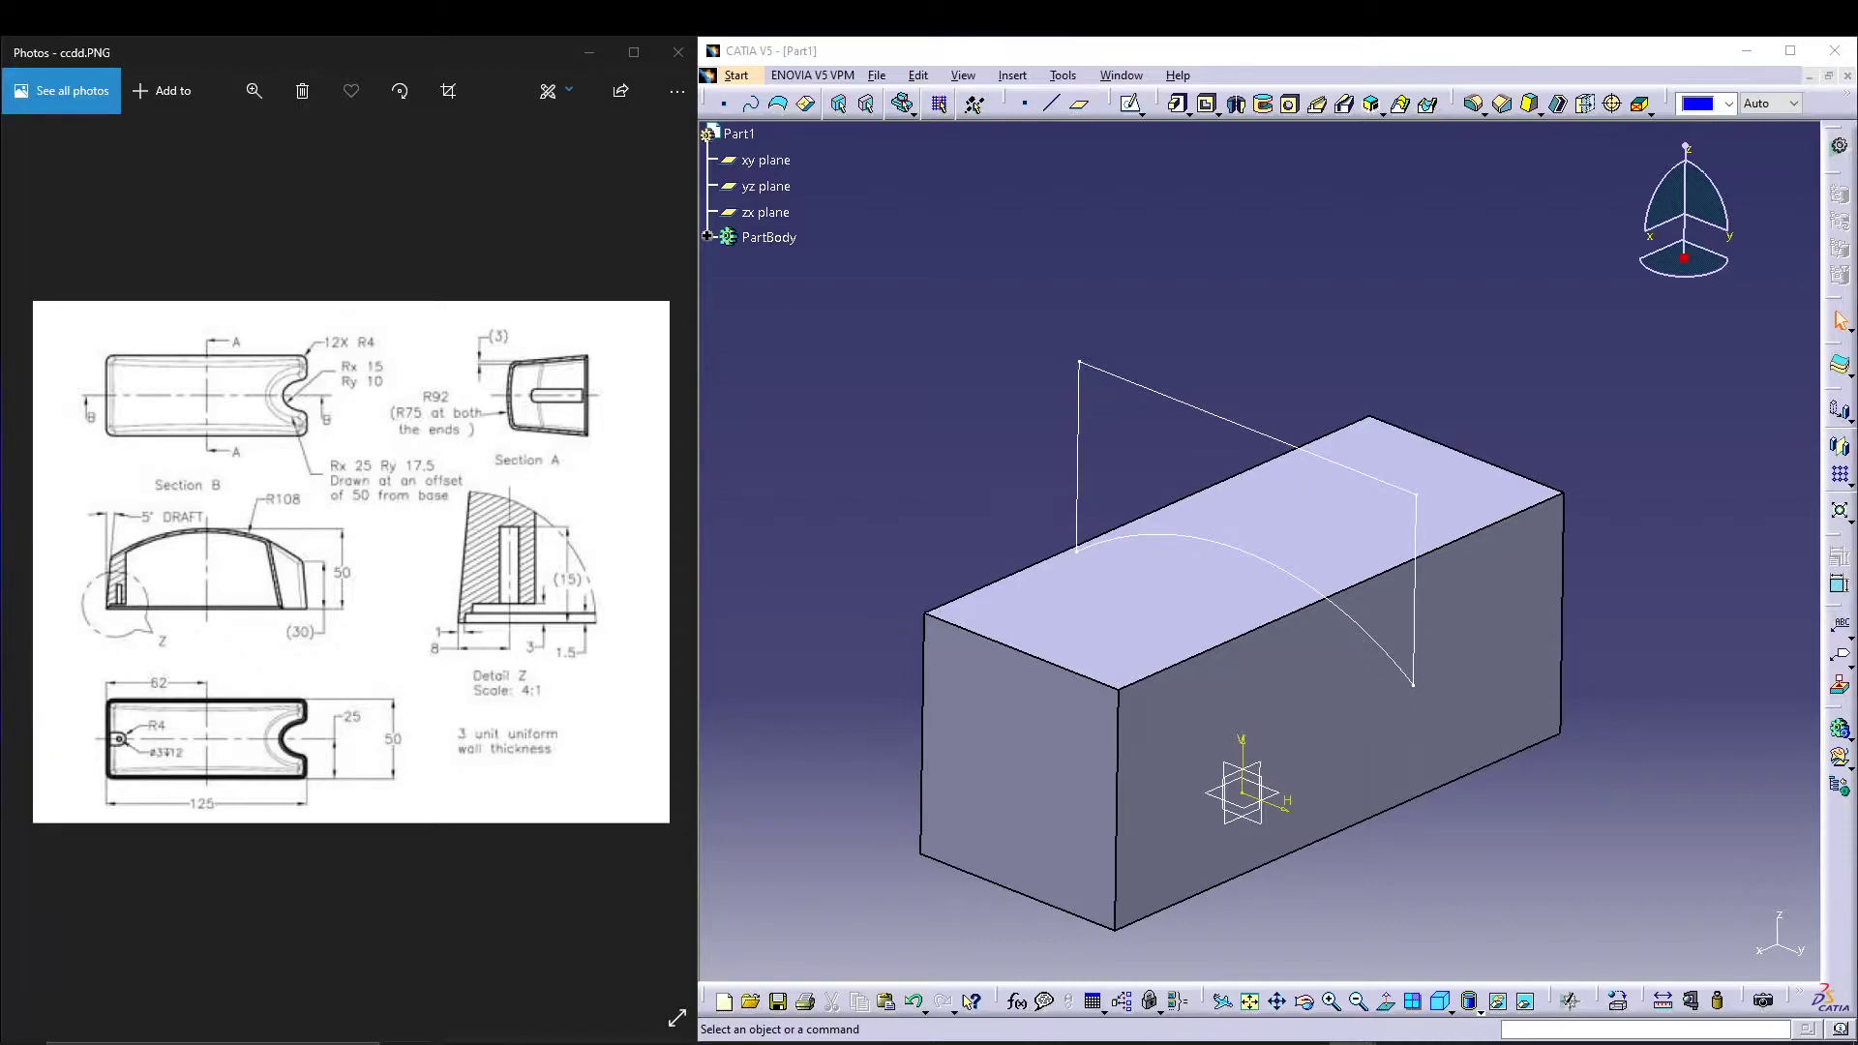
Step: Start a sketch on the zx plane and draw a three-point arc spanning the block's length above it
{"action": "left_click", "coordinate": [766, 211]}
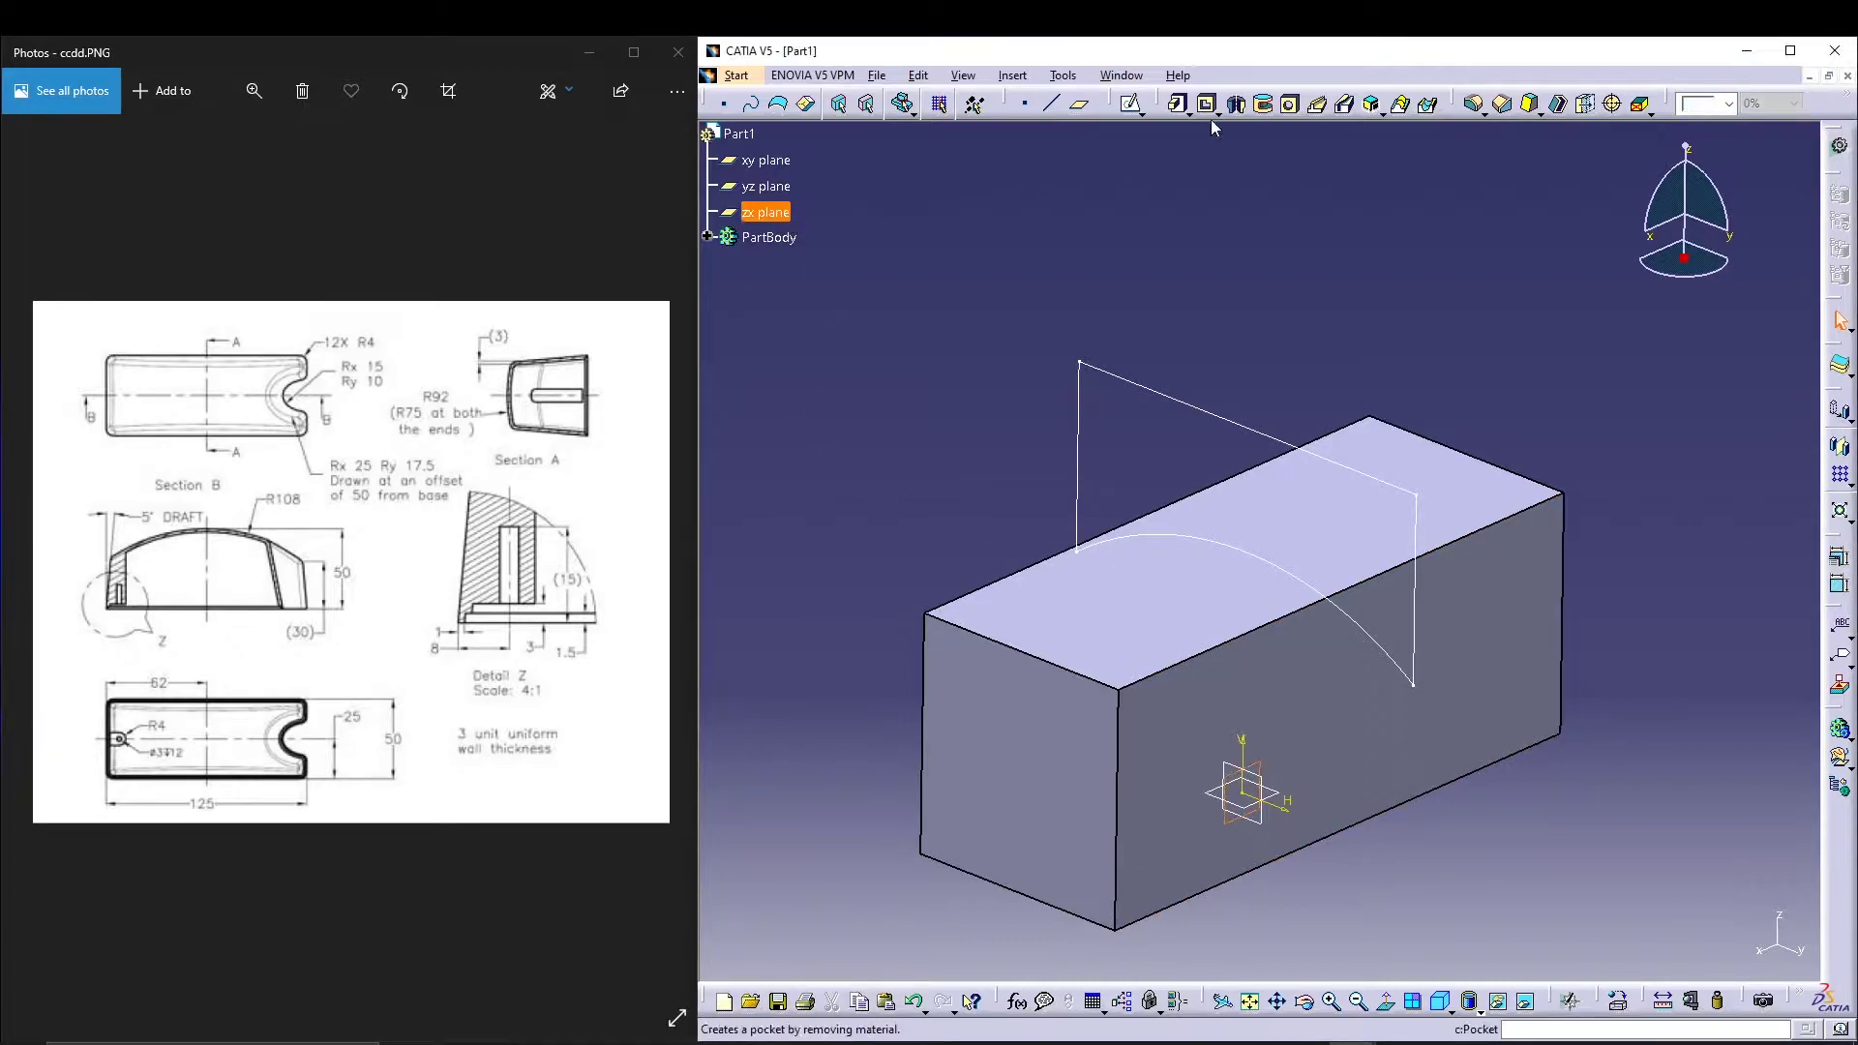
{"action": "left_click", "coordinate": [1131, 104]}
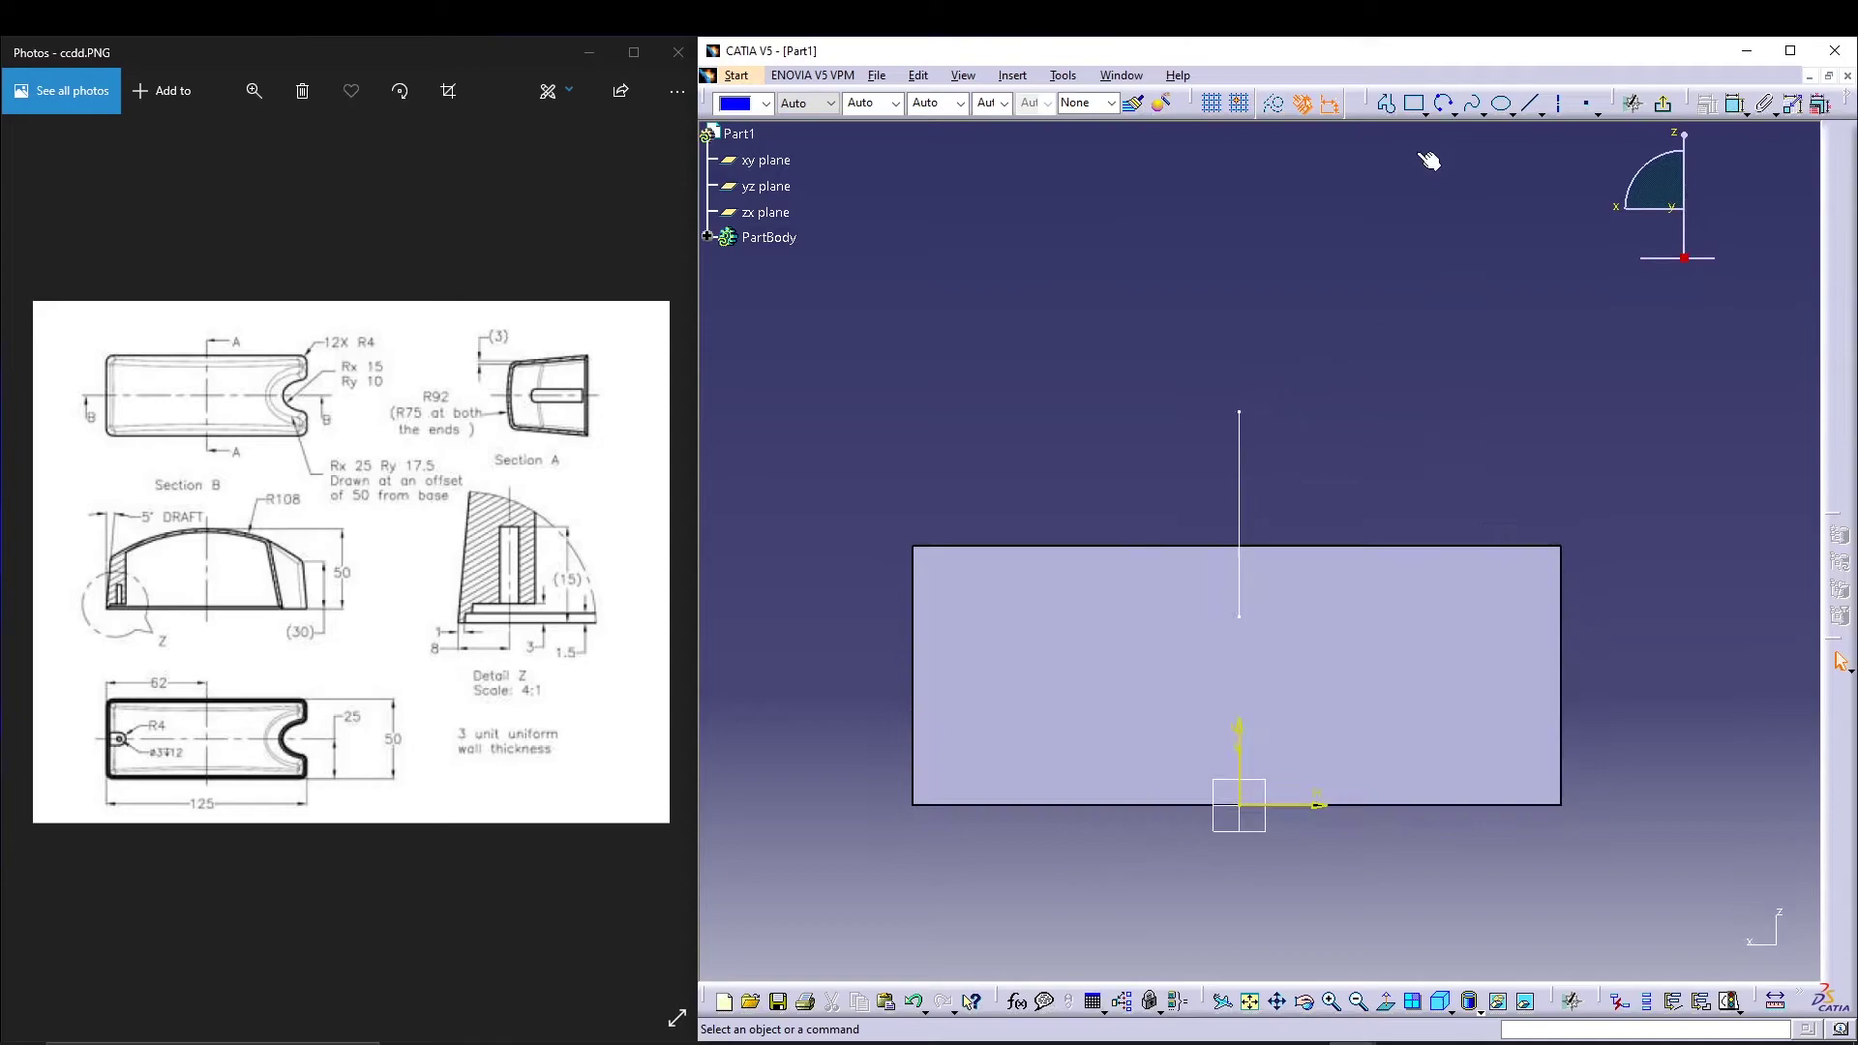
{"action": "left_click", "coordinate": [1442, 104]}
{"action": "left_click", "coordinate": [862, 504]}
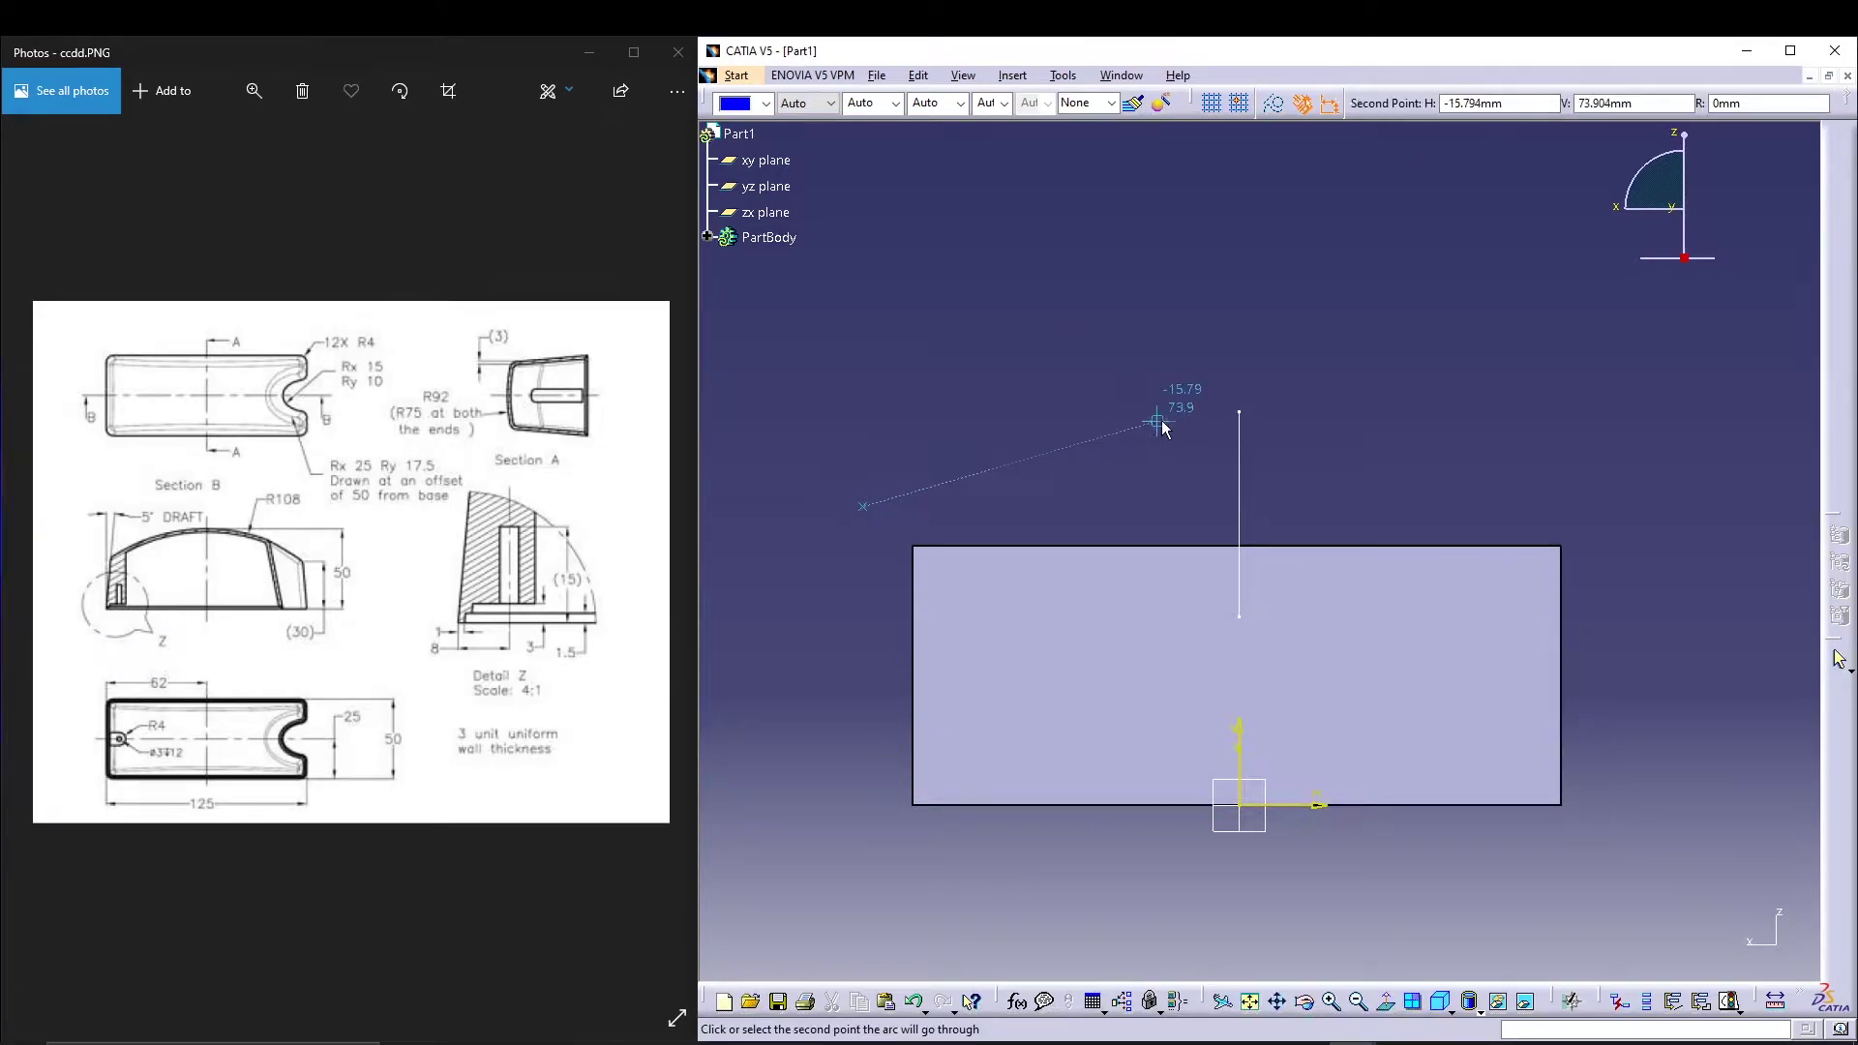
{"action": "left_click", "coordinate": [1239, 415]}
{"action": "left_click", "coordinate": [1600, 490]}
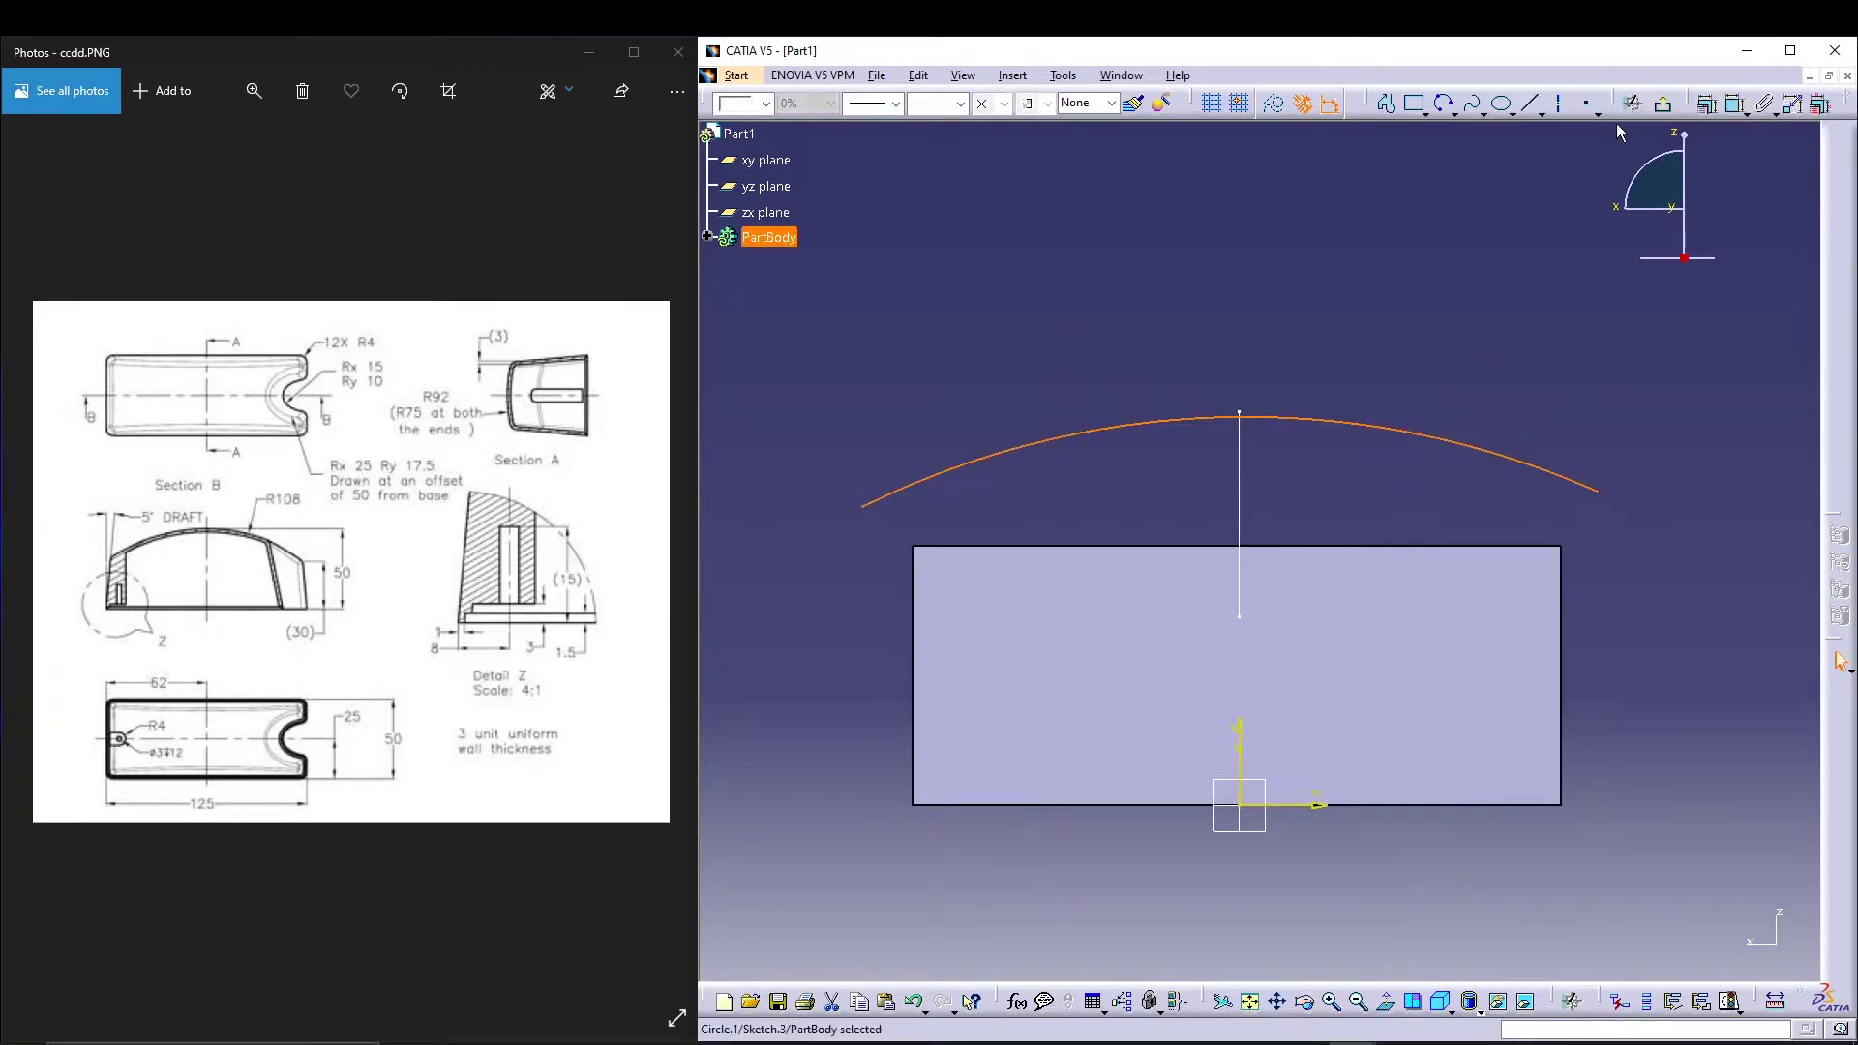
Step: Set the long arc's radius to 108 mm and move the arc higher above the block
{"action": "left_click", "coordinate": [1343, 320]}
{"action": "double_click", "coordinate": [1348, 320]}
{"action": "type", "text": "108"}
{"action": "key", "text": "Return"}
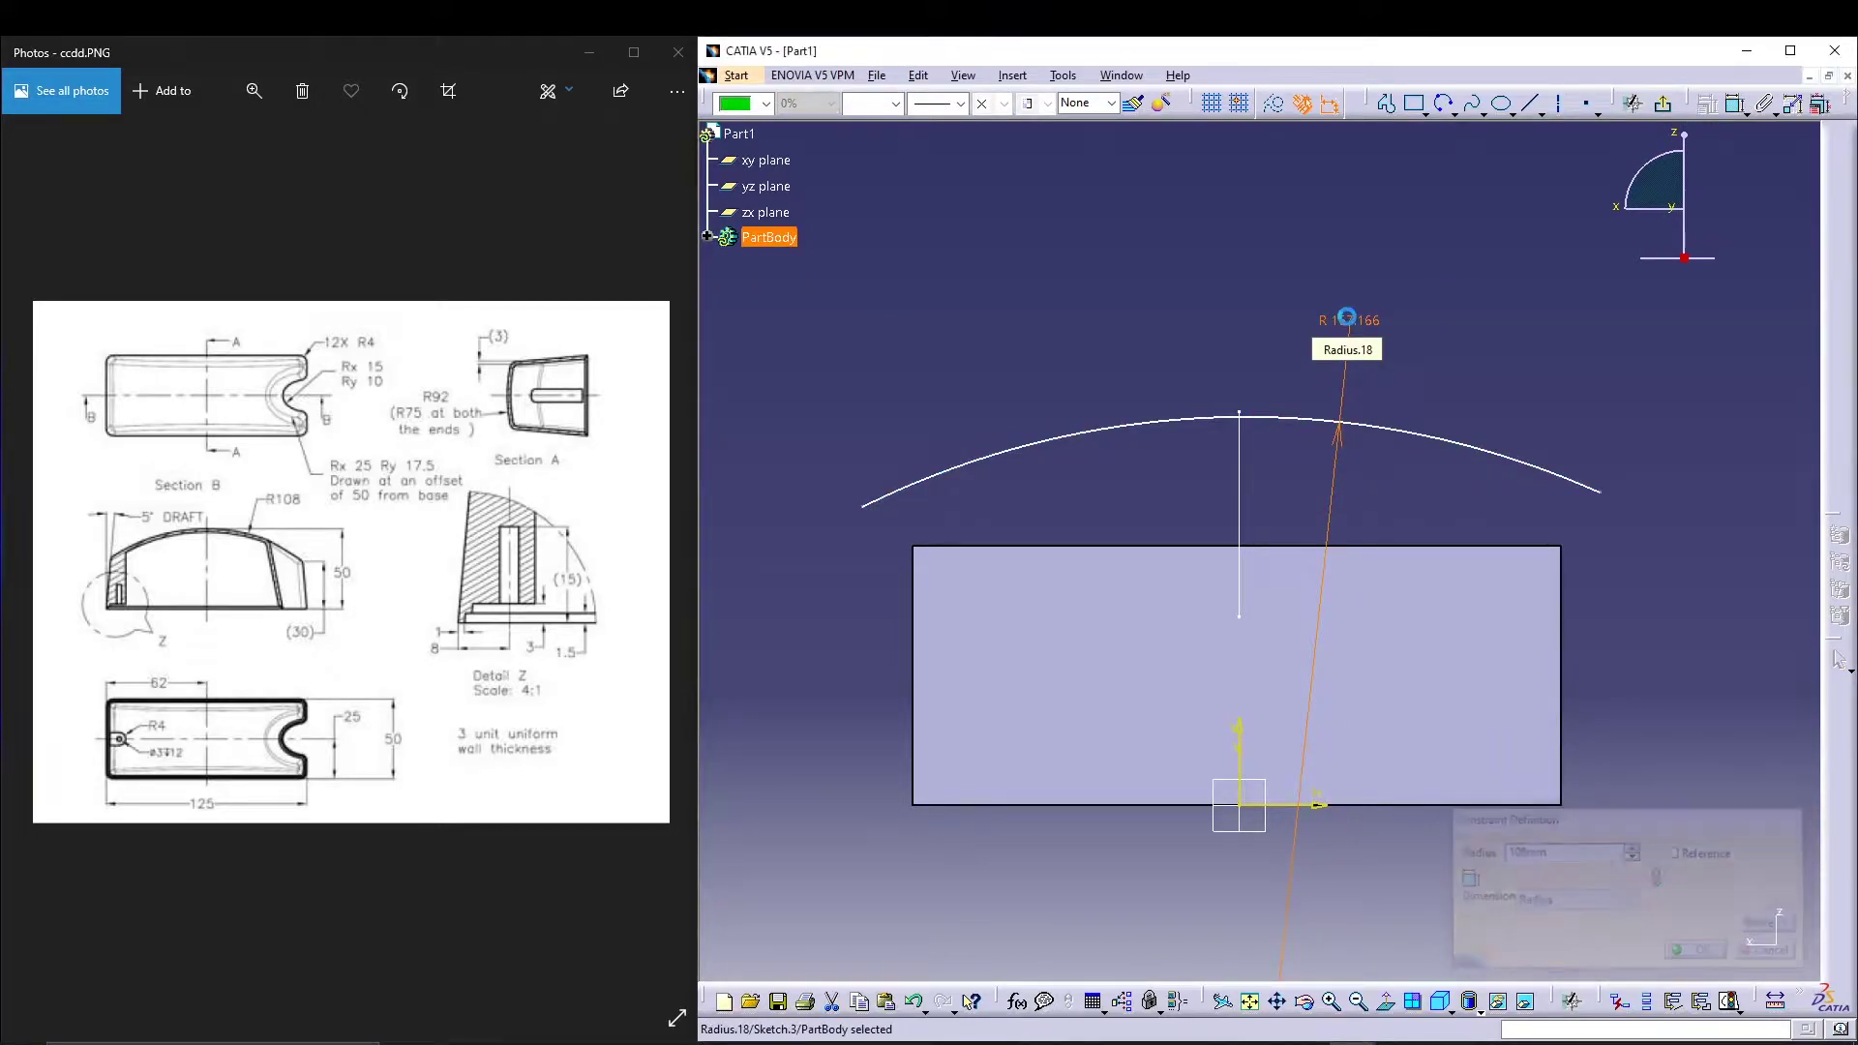
{"action": "mouse_move", "coordinate": [1273, 728]}
{"action": "left_mouse_down"}
{"action": "mouse_move", "coordinate": [1228, 514]}
{"action": "mouse_move", "coordinate": [1232, 345]}
{"action": "mouse_move", "coordinate": [1303, 379]}
{"action": "left_mouse_up"}
{"action": "left_click", "coordinate": [1446, 389]}
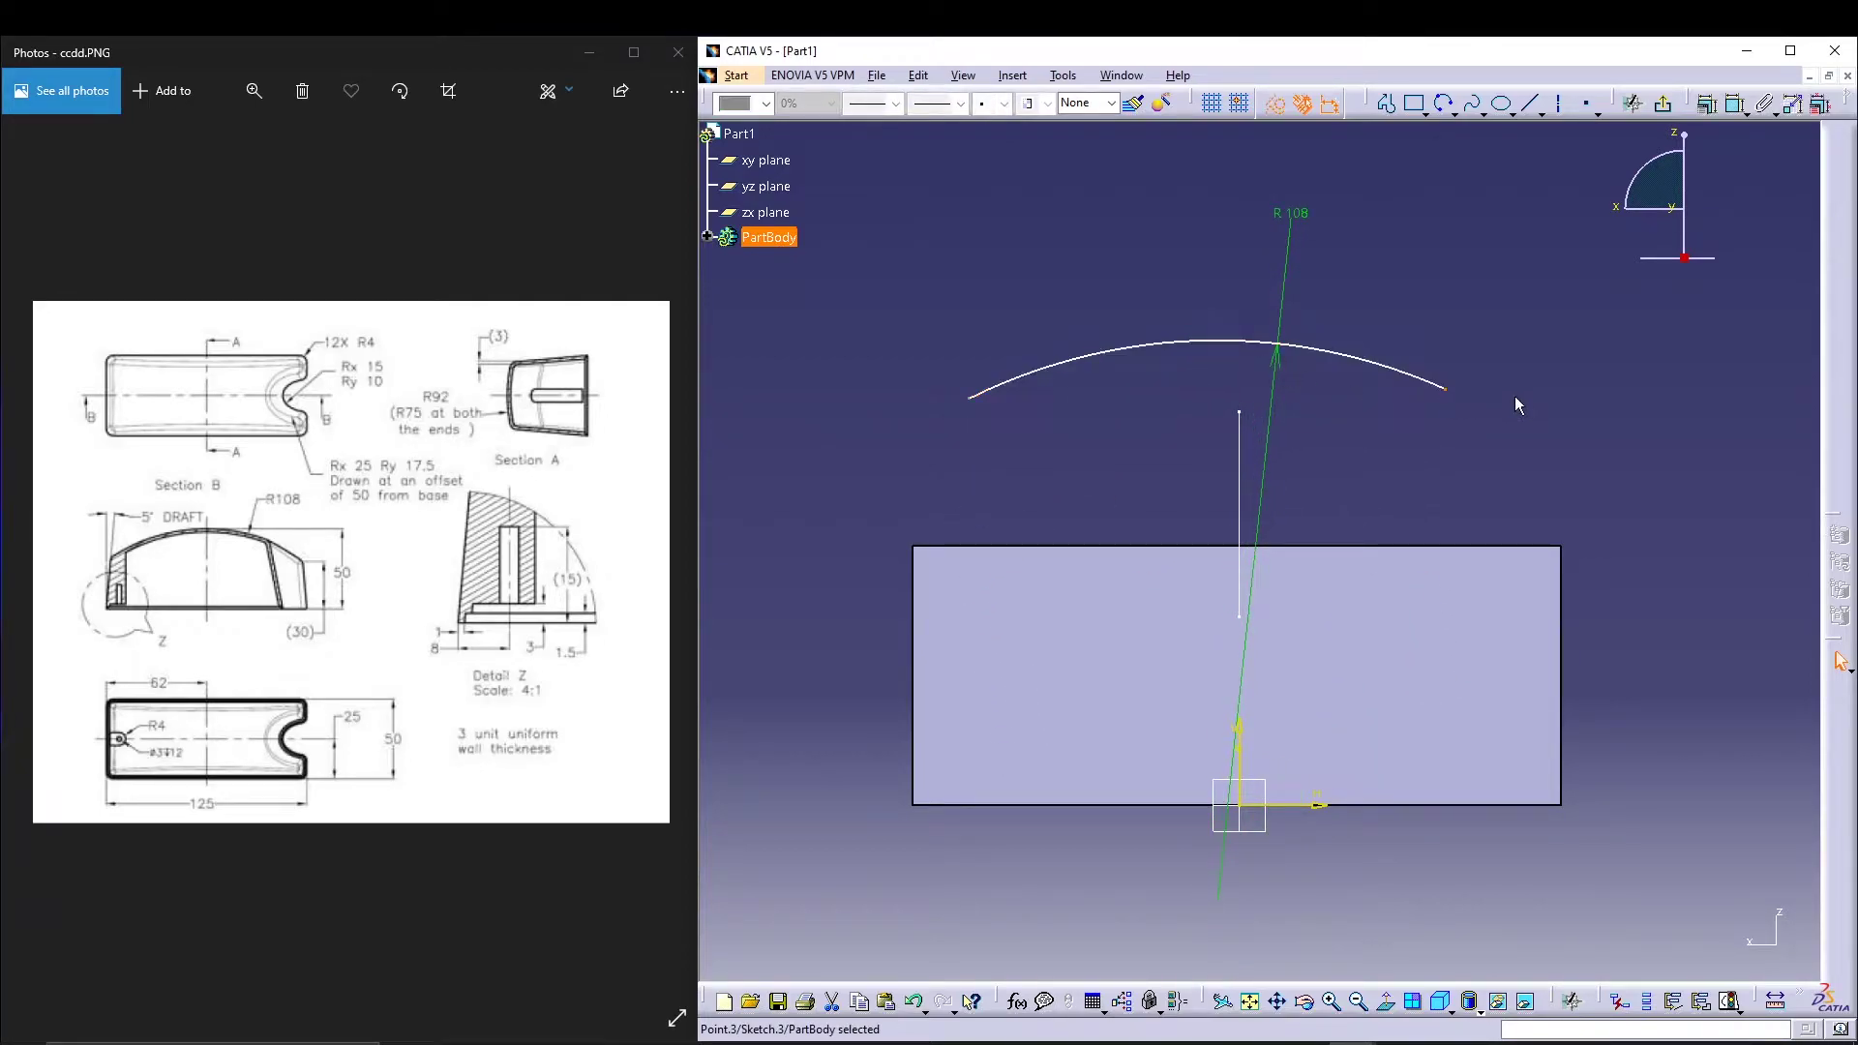
{"action": "left_click", "coordinate": [1539, 416]}
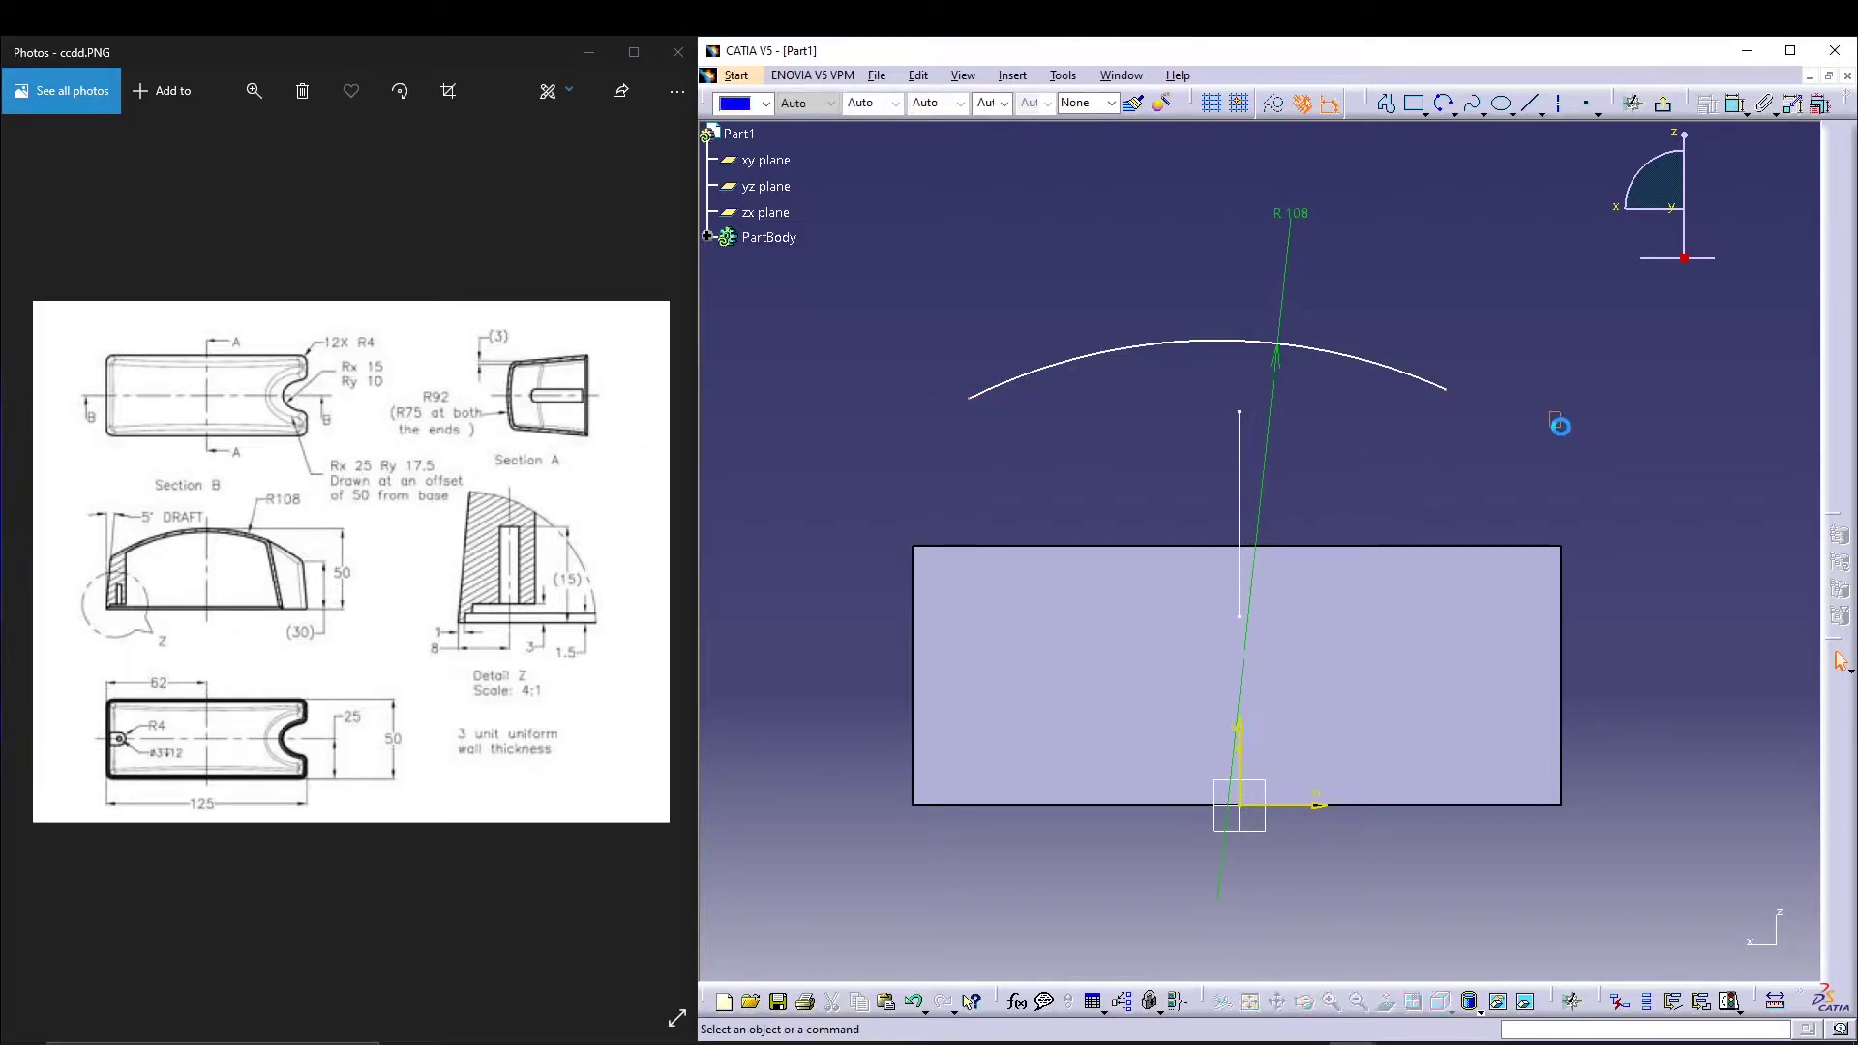
Step: Constrain the 108 mm arc tangent to the block's top edge
{"action": "left_click", "coordinate": [1334, 368]}
{"action": "left_click", "coordinate": [1298, 546], "text": "ctrl"}
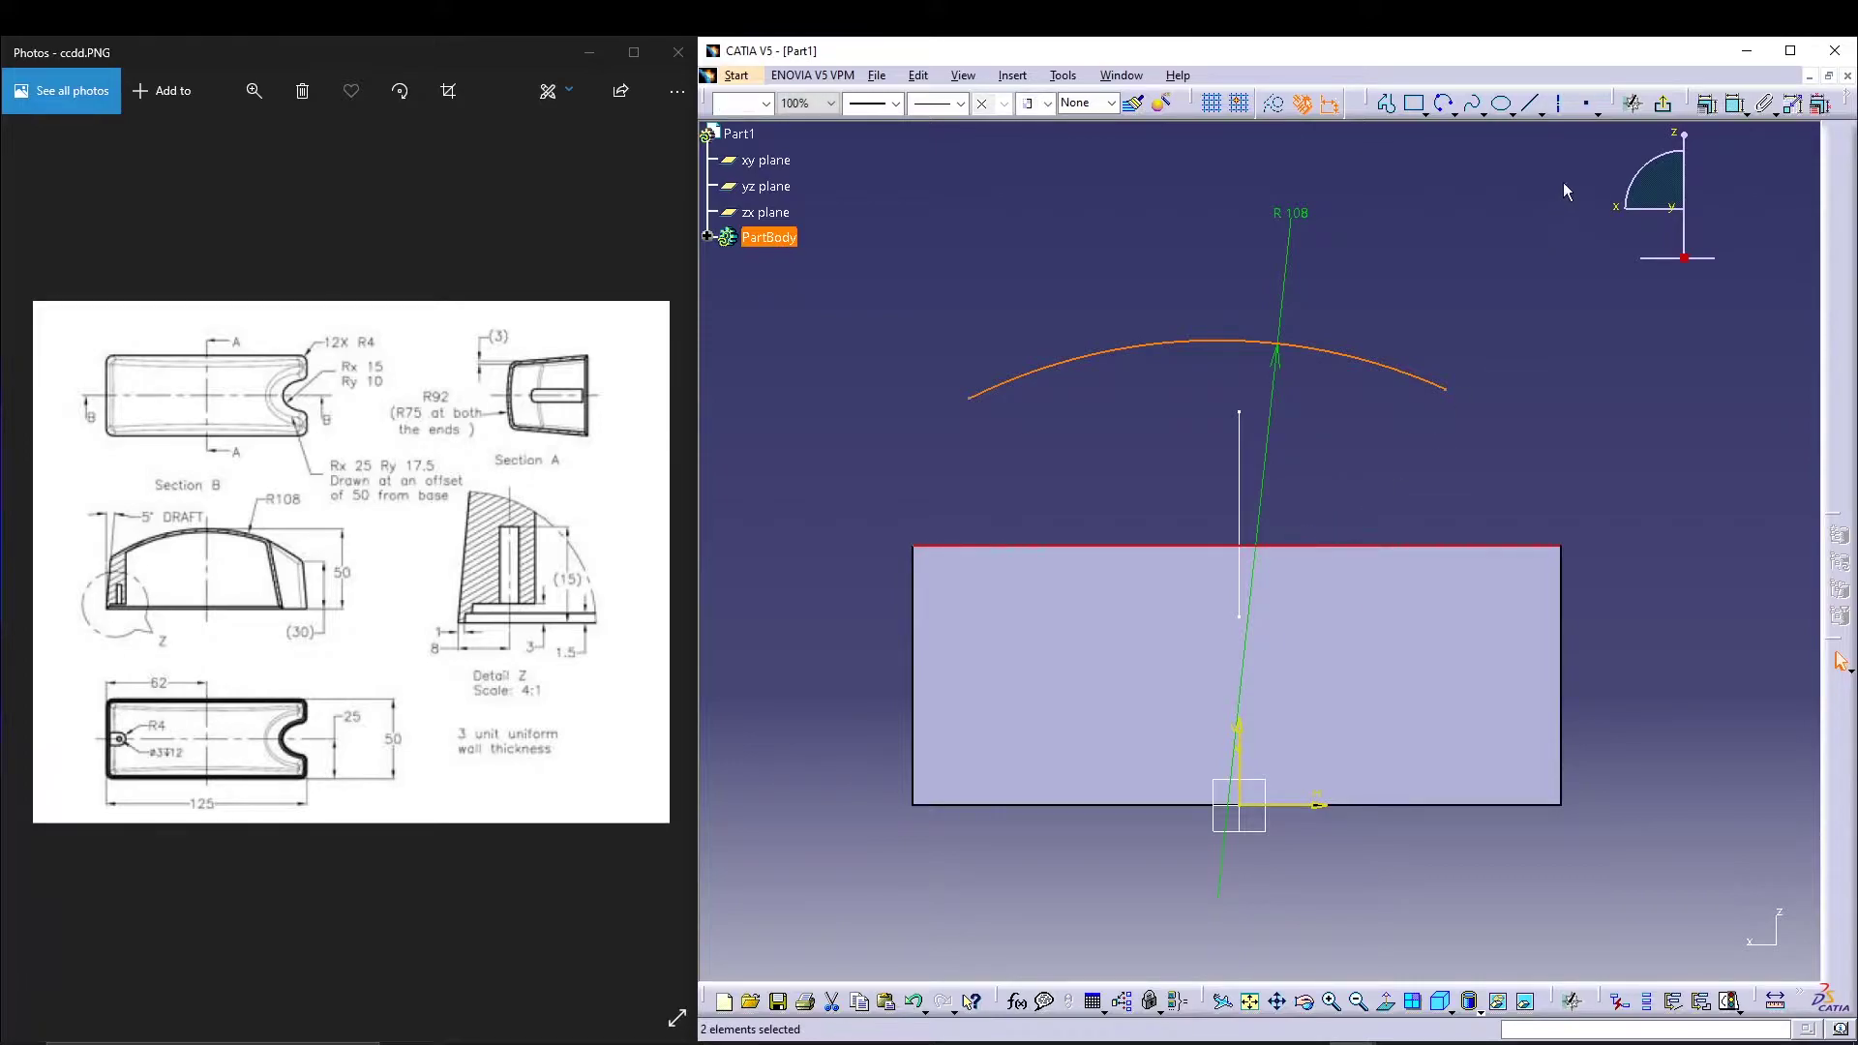
{"action": "left_click", "coordinate": [1735, 104]}
{"action": "right_click", "coordinate": [1473, 207]}
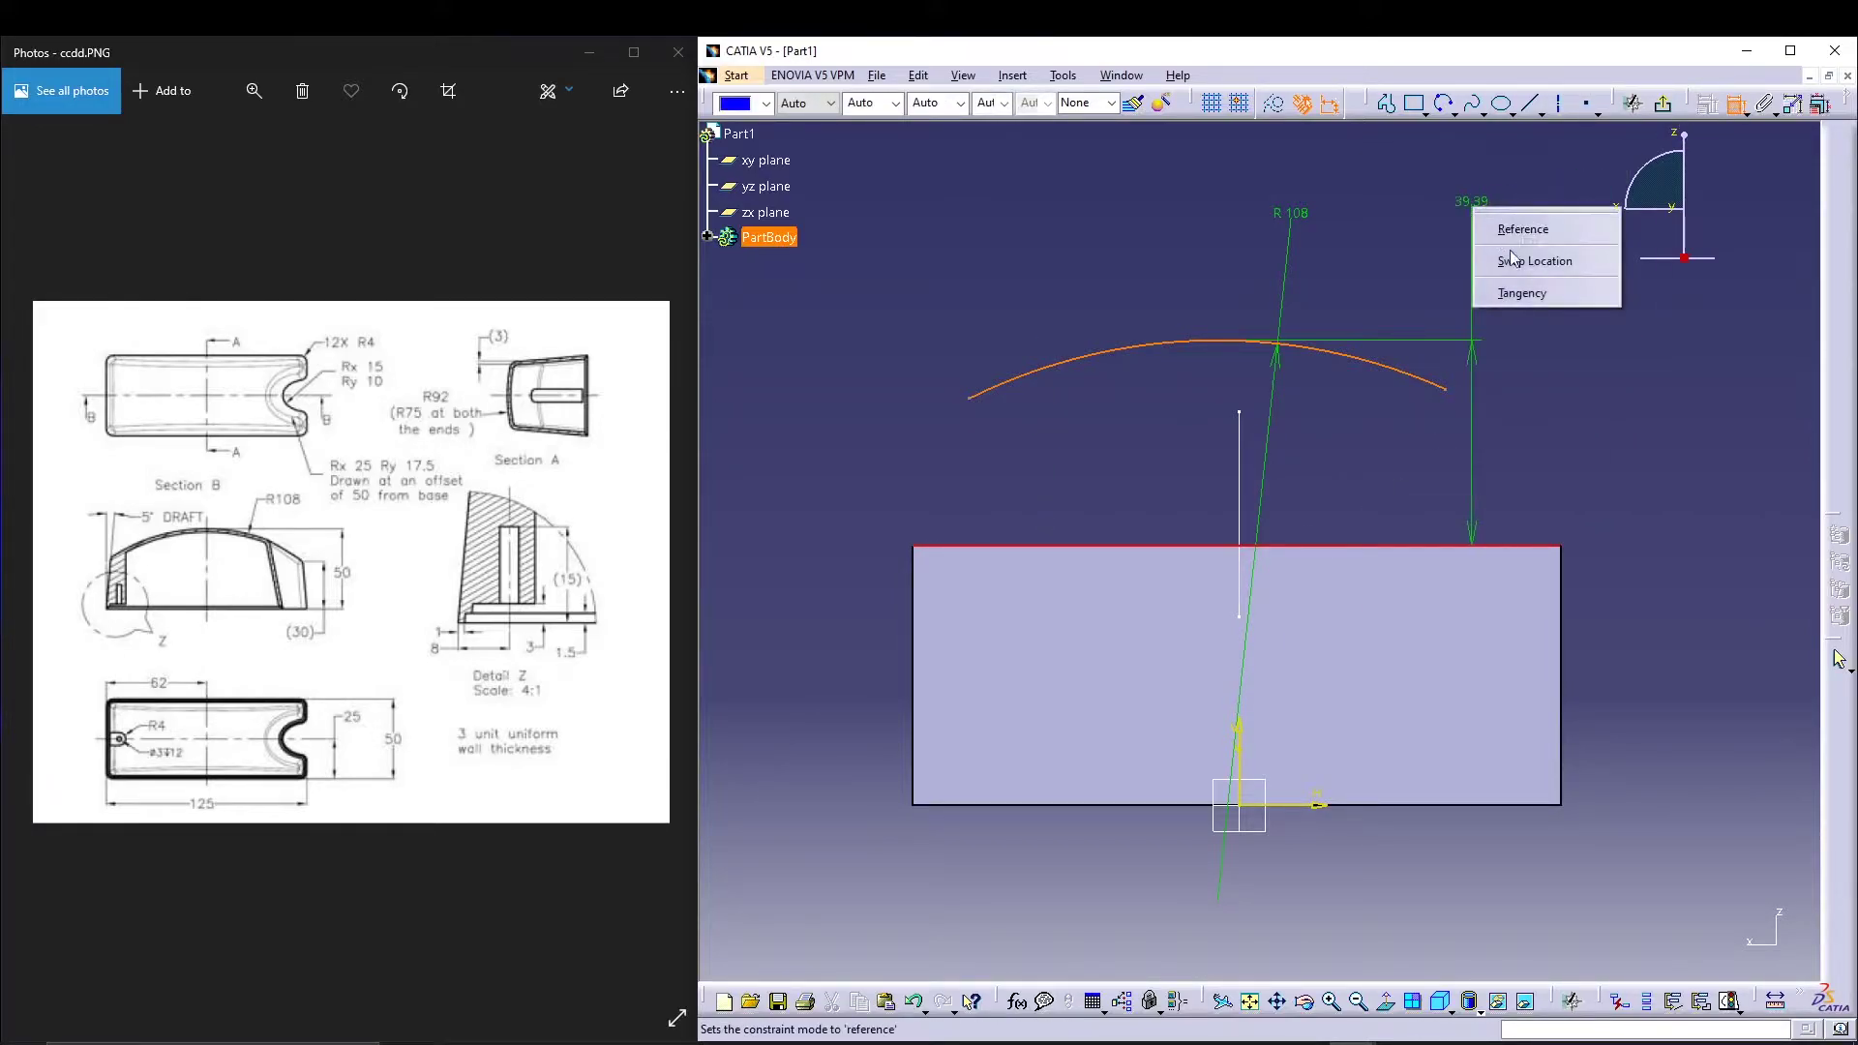
{"action": "left_click", "coordinate": [1530, 295]}
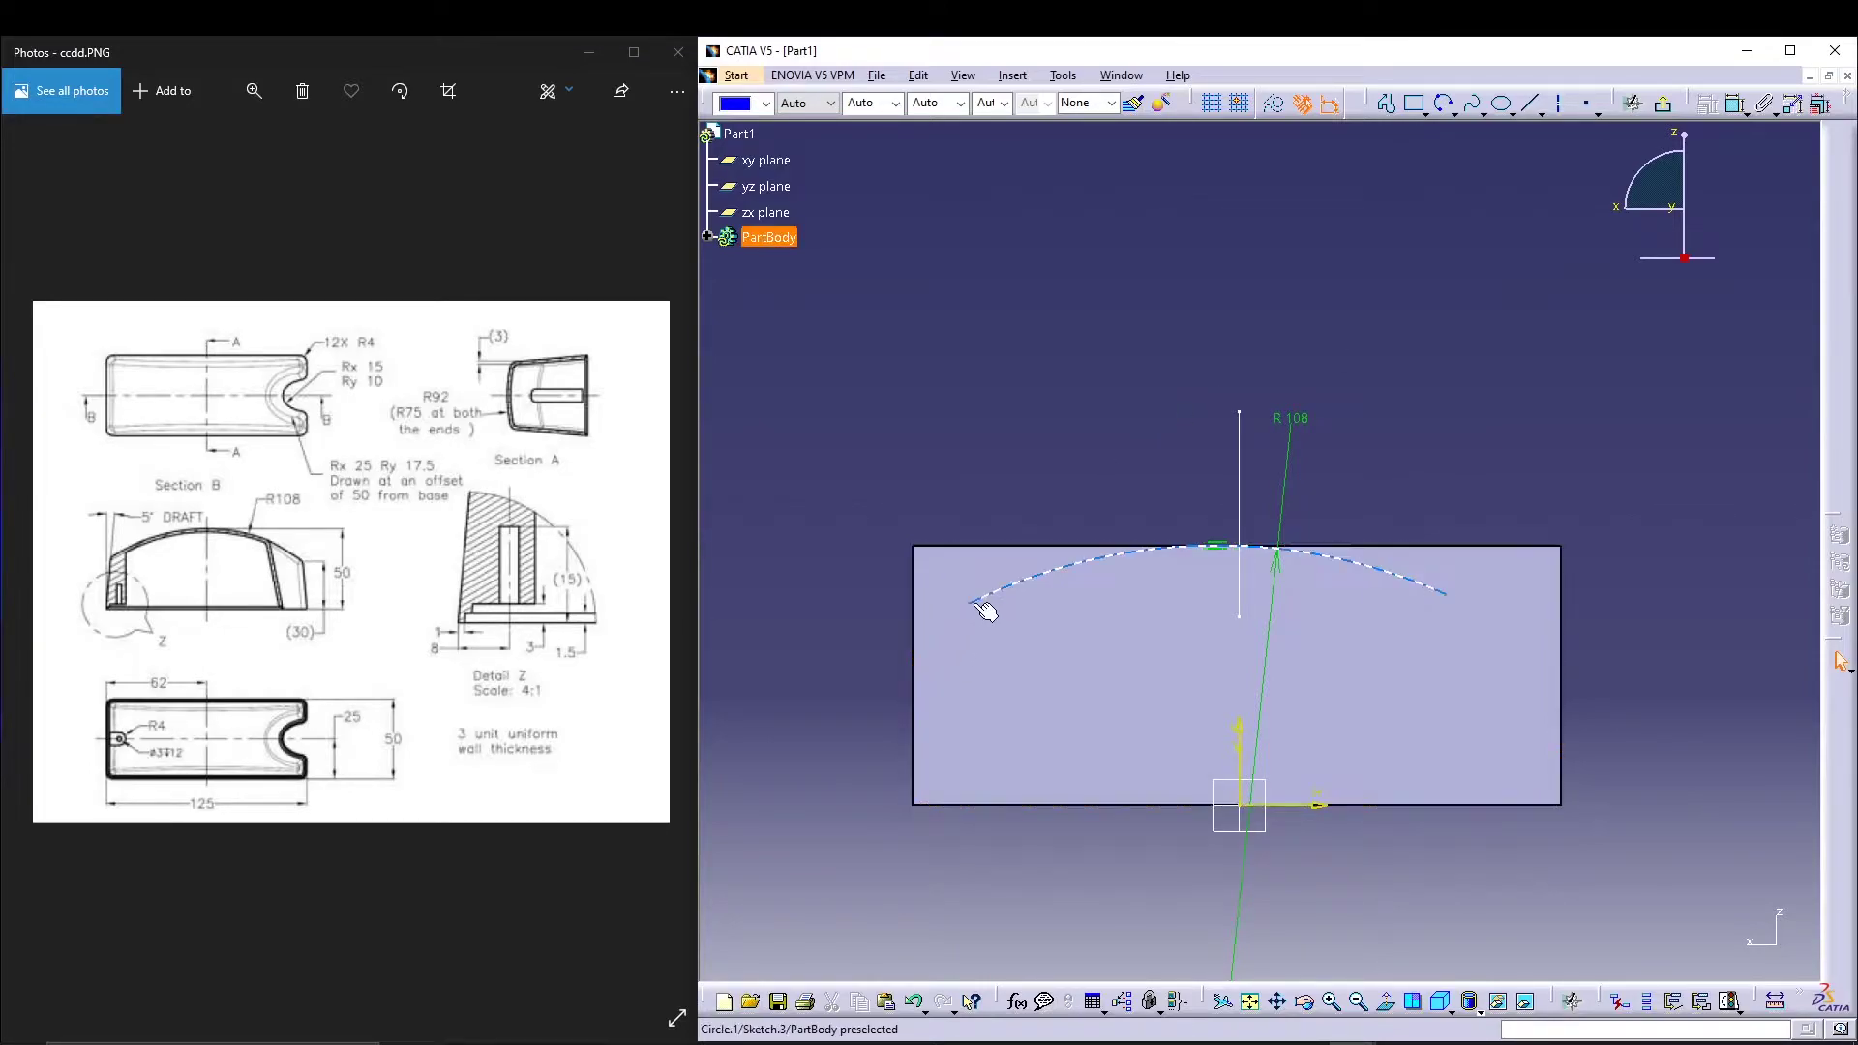
Step: Stretch both ends of the 108 mm arc outward past the block's end faces
{"action": "left_click_drag", "start_coordinate": [971, 604], "coordinate": [851, 642]}
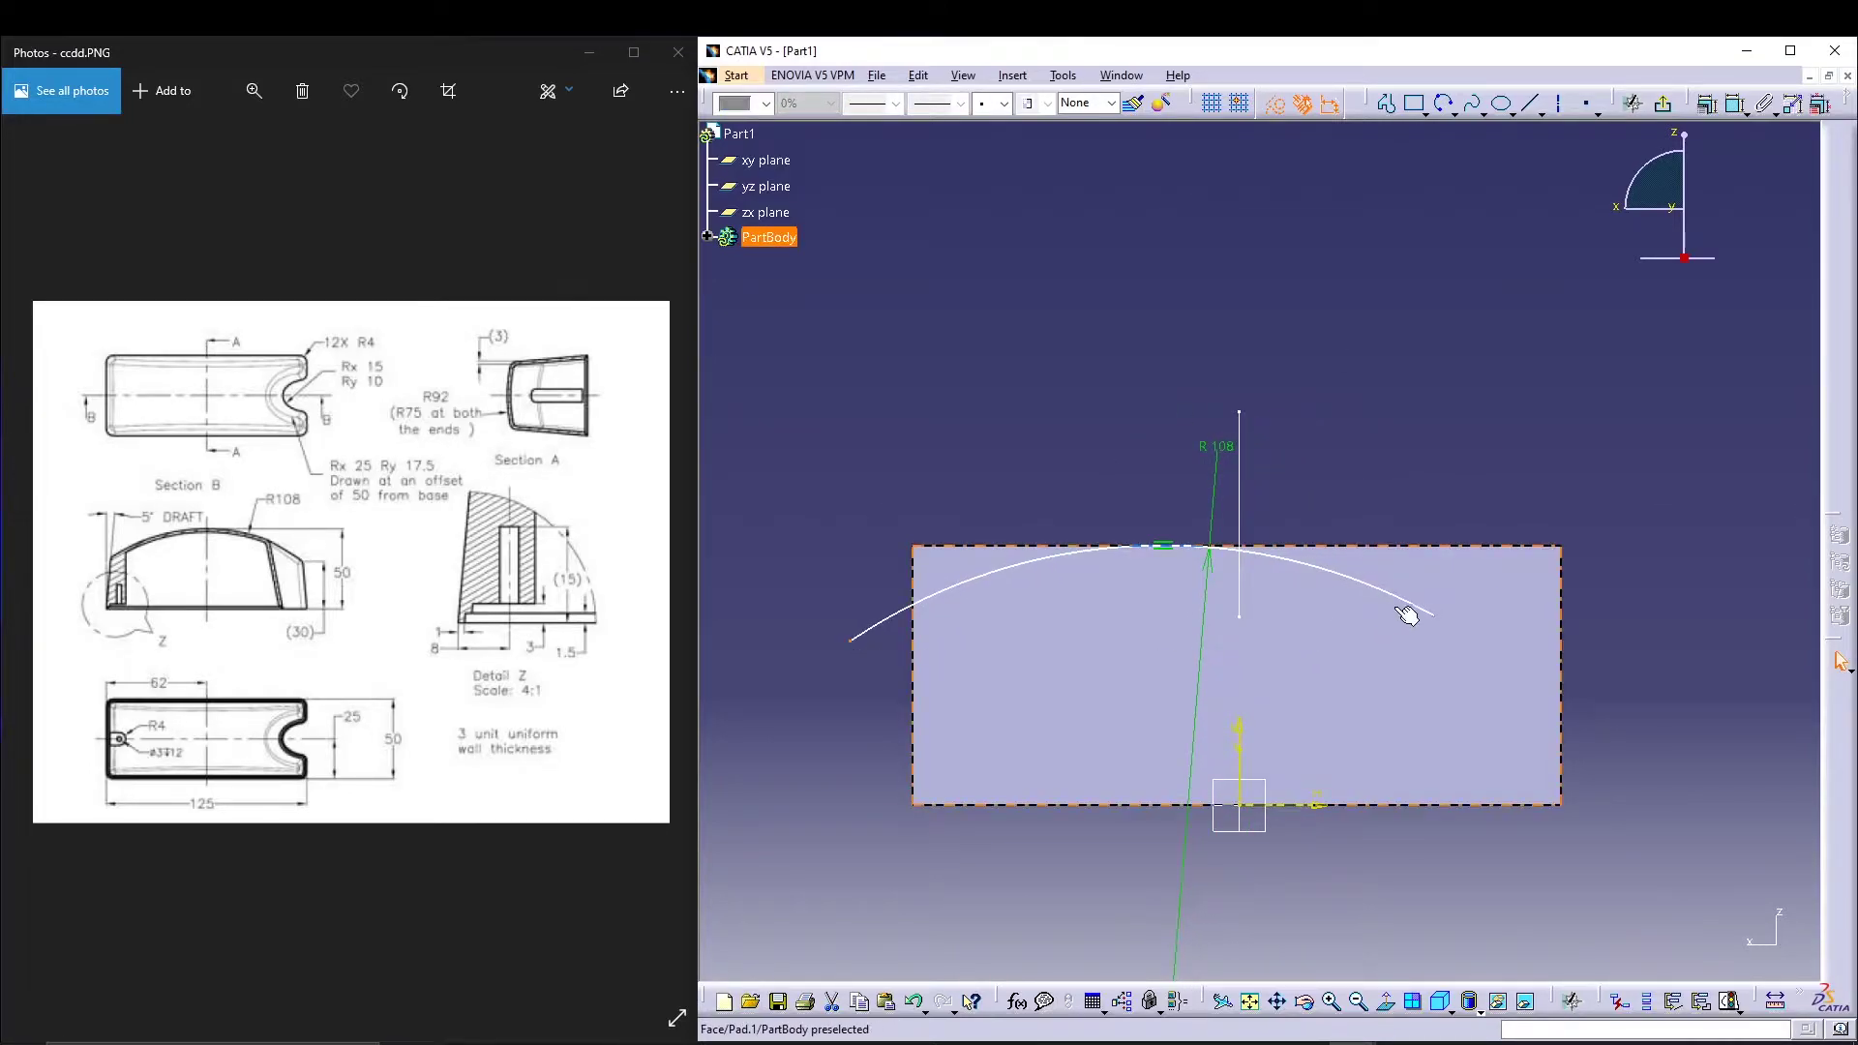
{"action": "left_click_drag", "start_coordinate": [1448, 623], "coordinate": [1594, 632]}
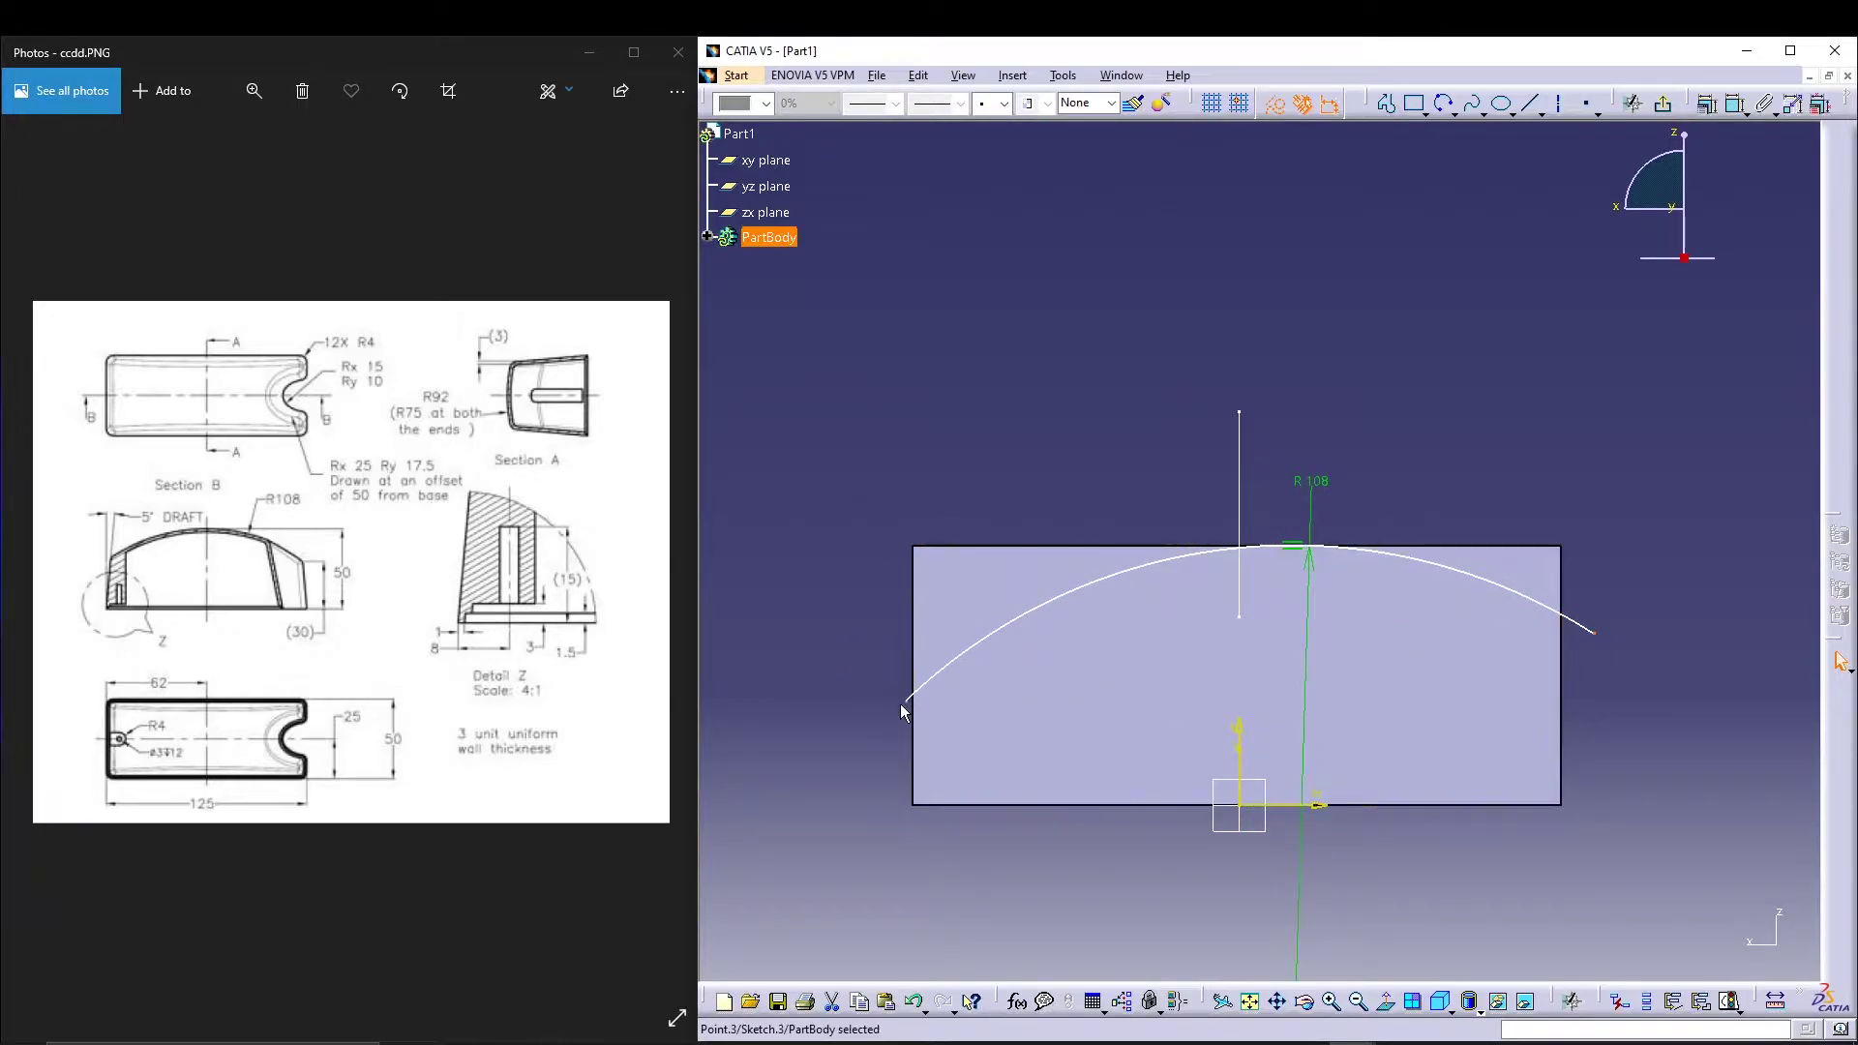
{"action": "left_click_drag", "start_coordinate": [918, 706], "coordinate": [880, 682]}
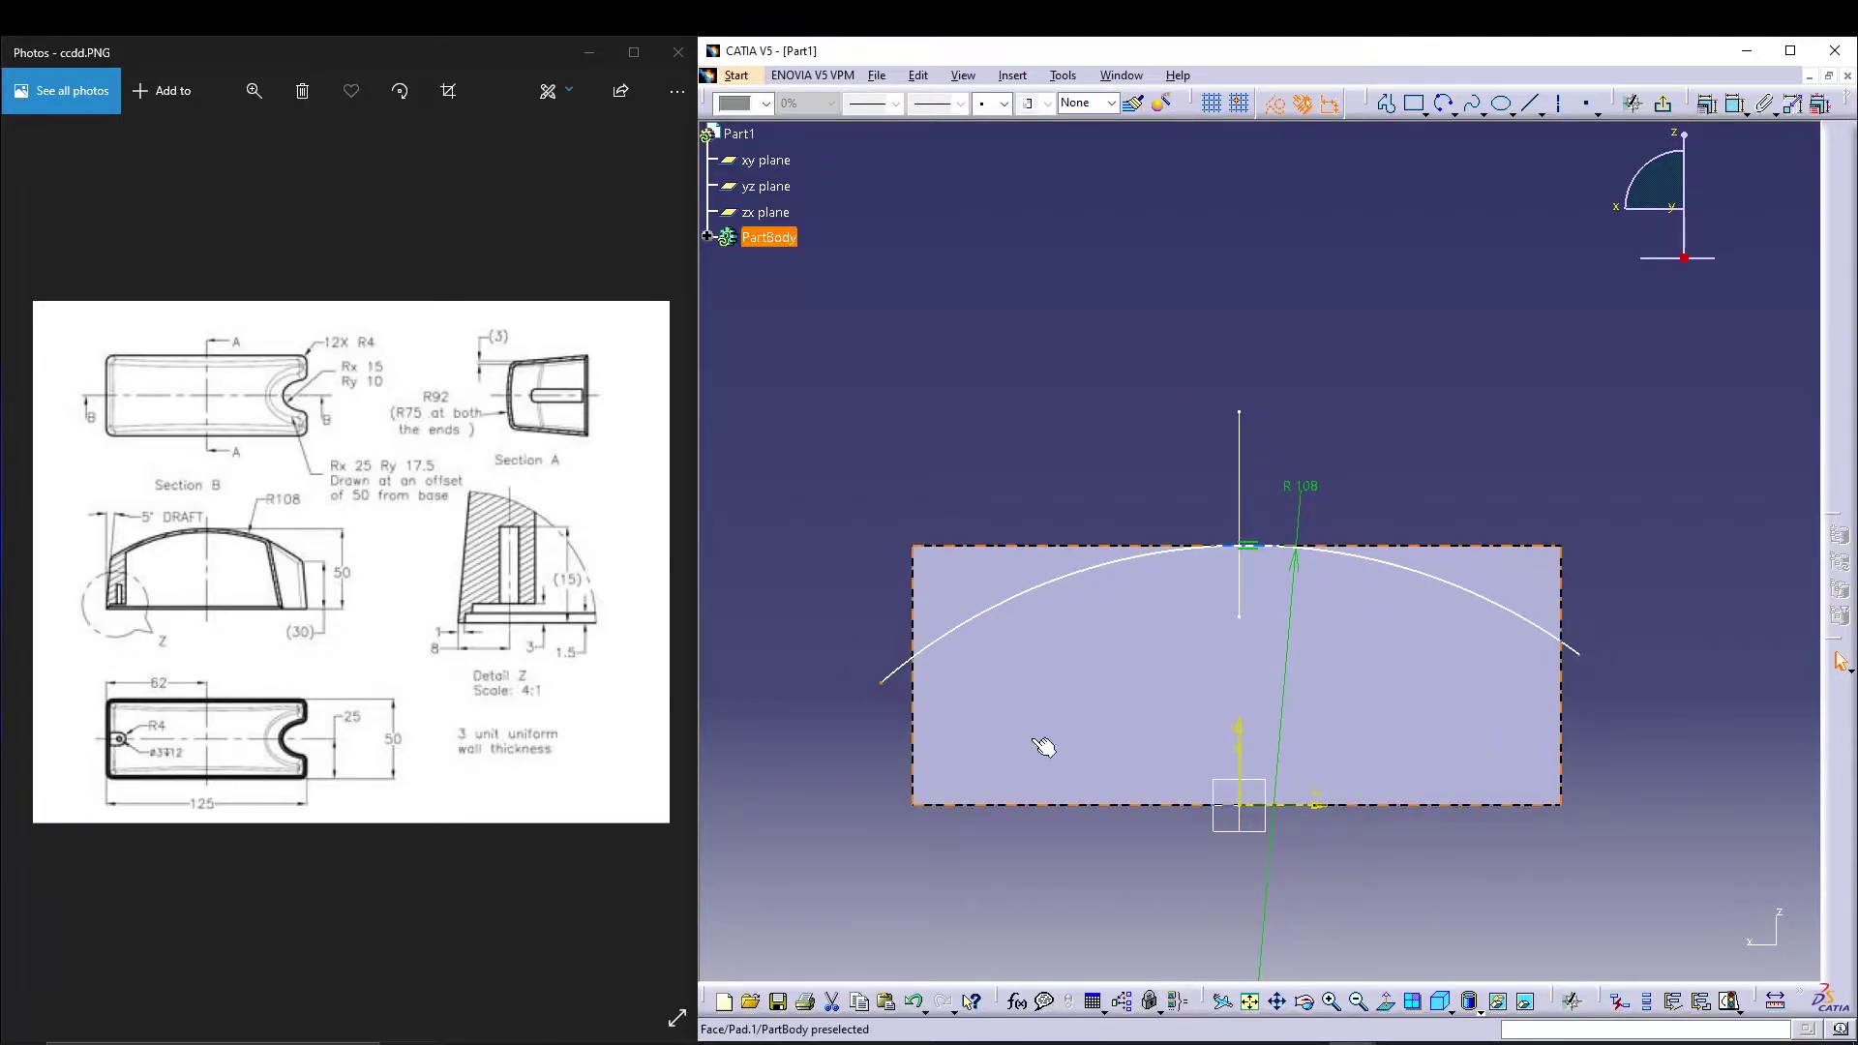
Step: Make the 108 mm arc's centre coincident with the vertical axis and extend its right end slightly farther past the block
{"action": "mouse_move", "coordinate": [1383, 832]}
{"action": "middle_mouse_down"}
{"action": "mouse_move", "coordinate": [1373, 537]}
{"action": "mouse_move", "coordinate": [1378, 588]}
{"action": "middle_mouse_up"}
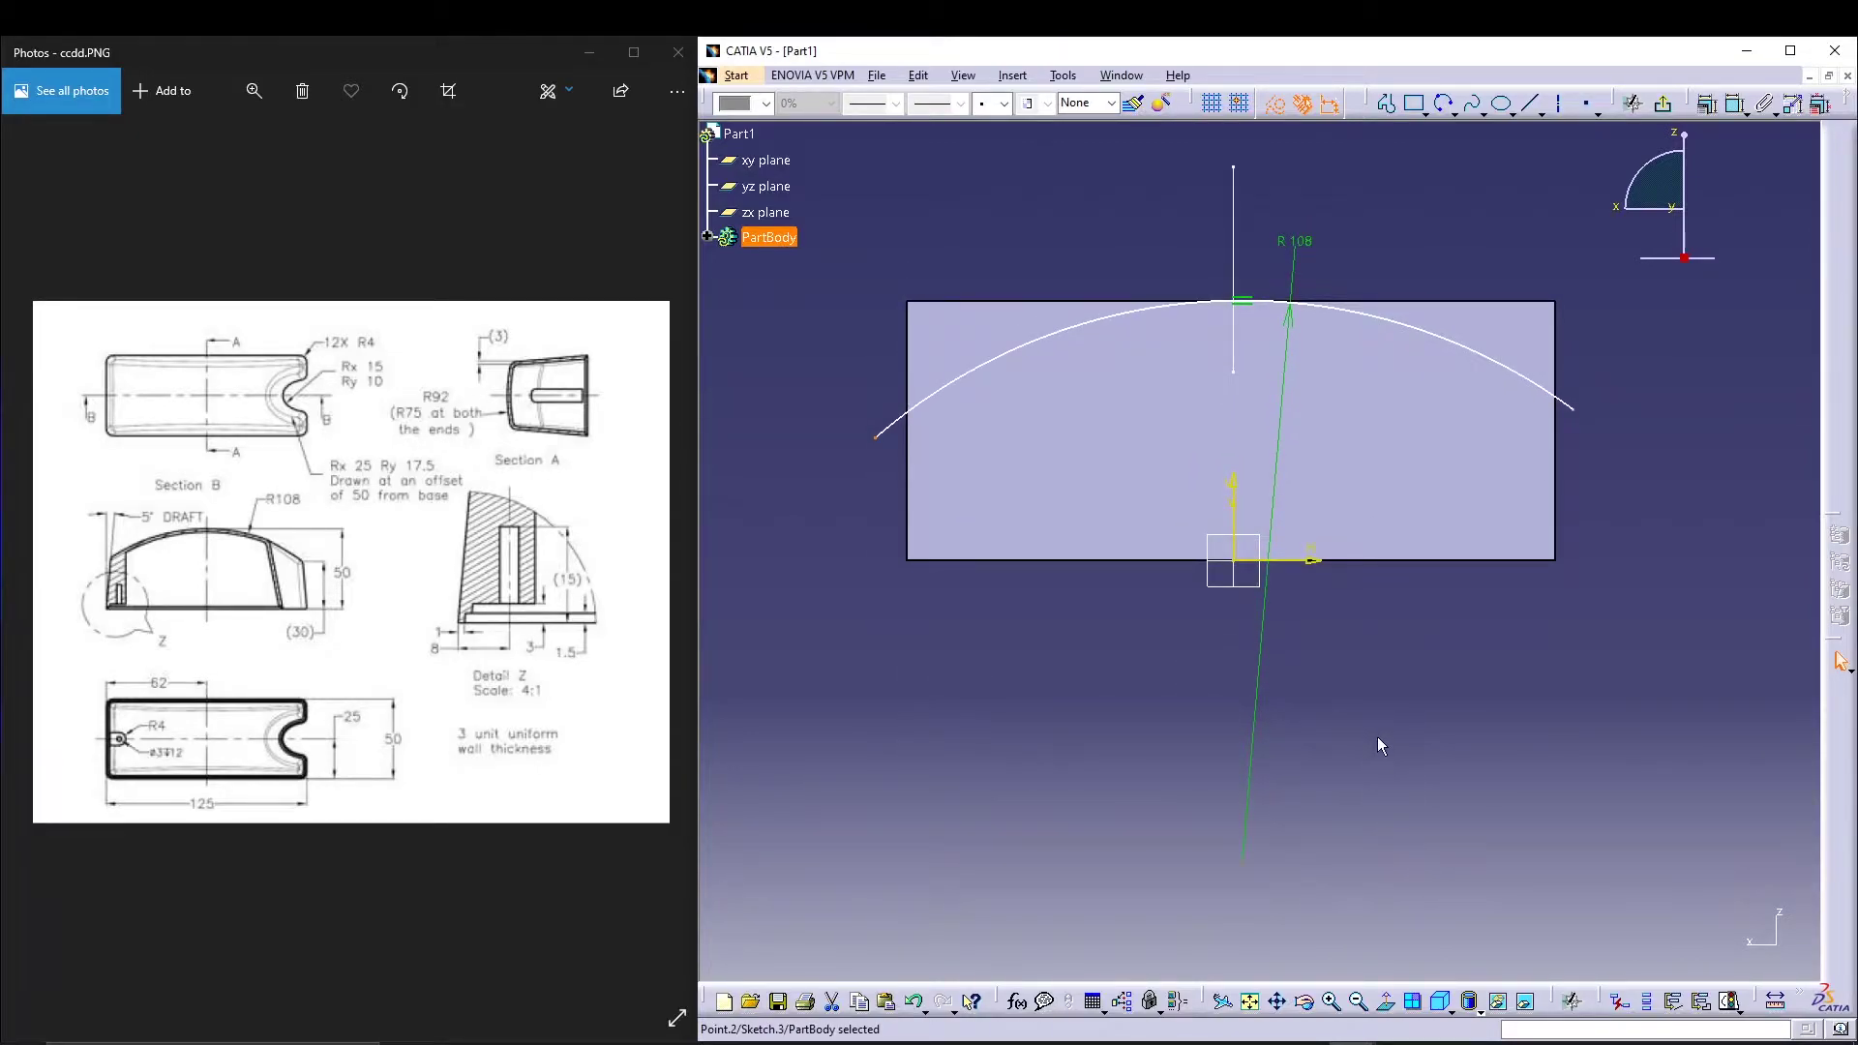
{"action": "left_click", "coordinate": [1243, 861]}
{"action": "left_click", "coordinate": [1737, 115]}
{"action": "right_click", "coordinate": [1658, 471]}
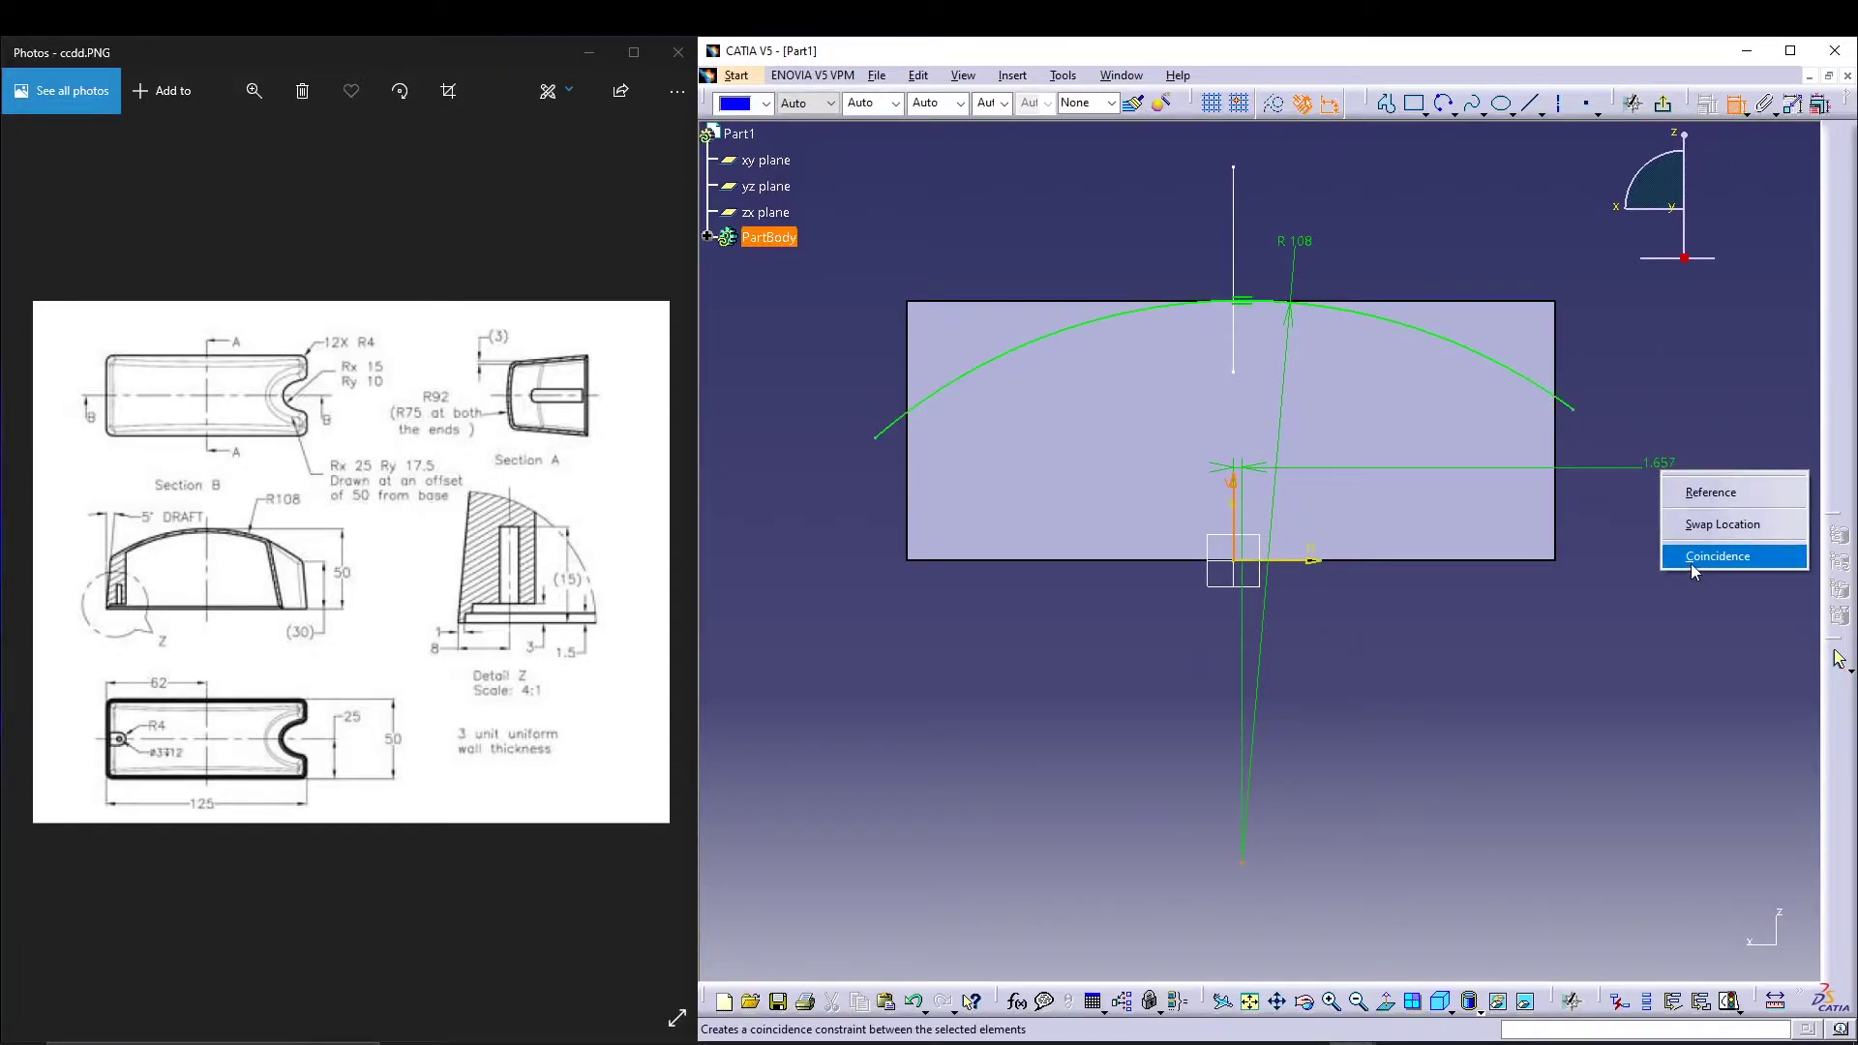
{"action": "left_click", "coordinate": [1692, 563]}
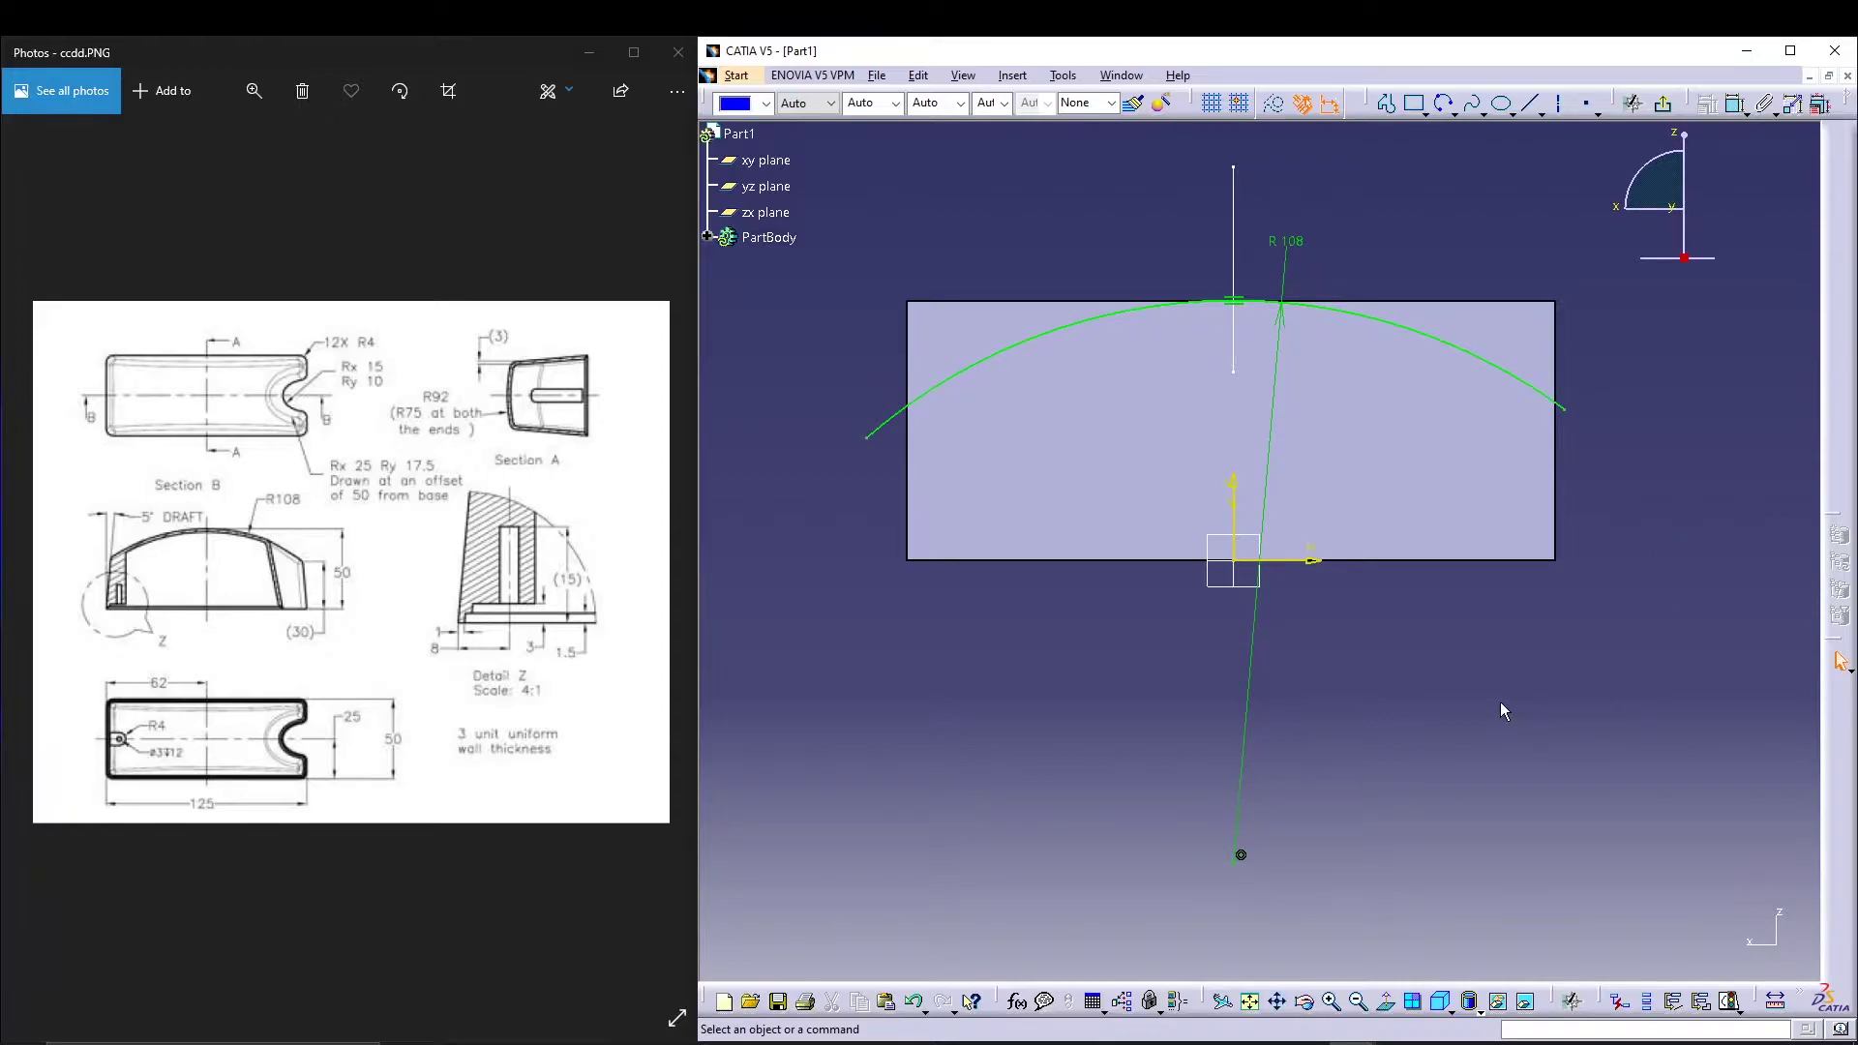
{"action": "left_click_drag", "start_coordinate": [1566, 408], "coordinate": [1582, 420]}
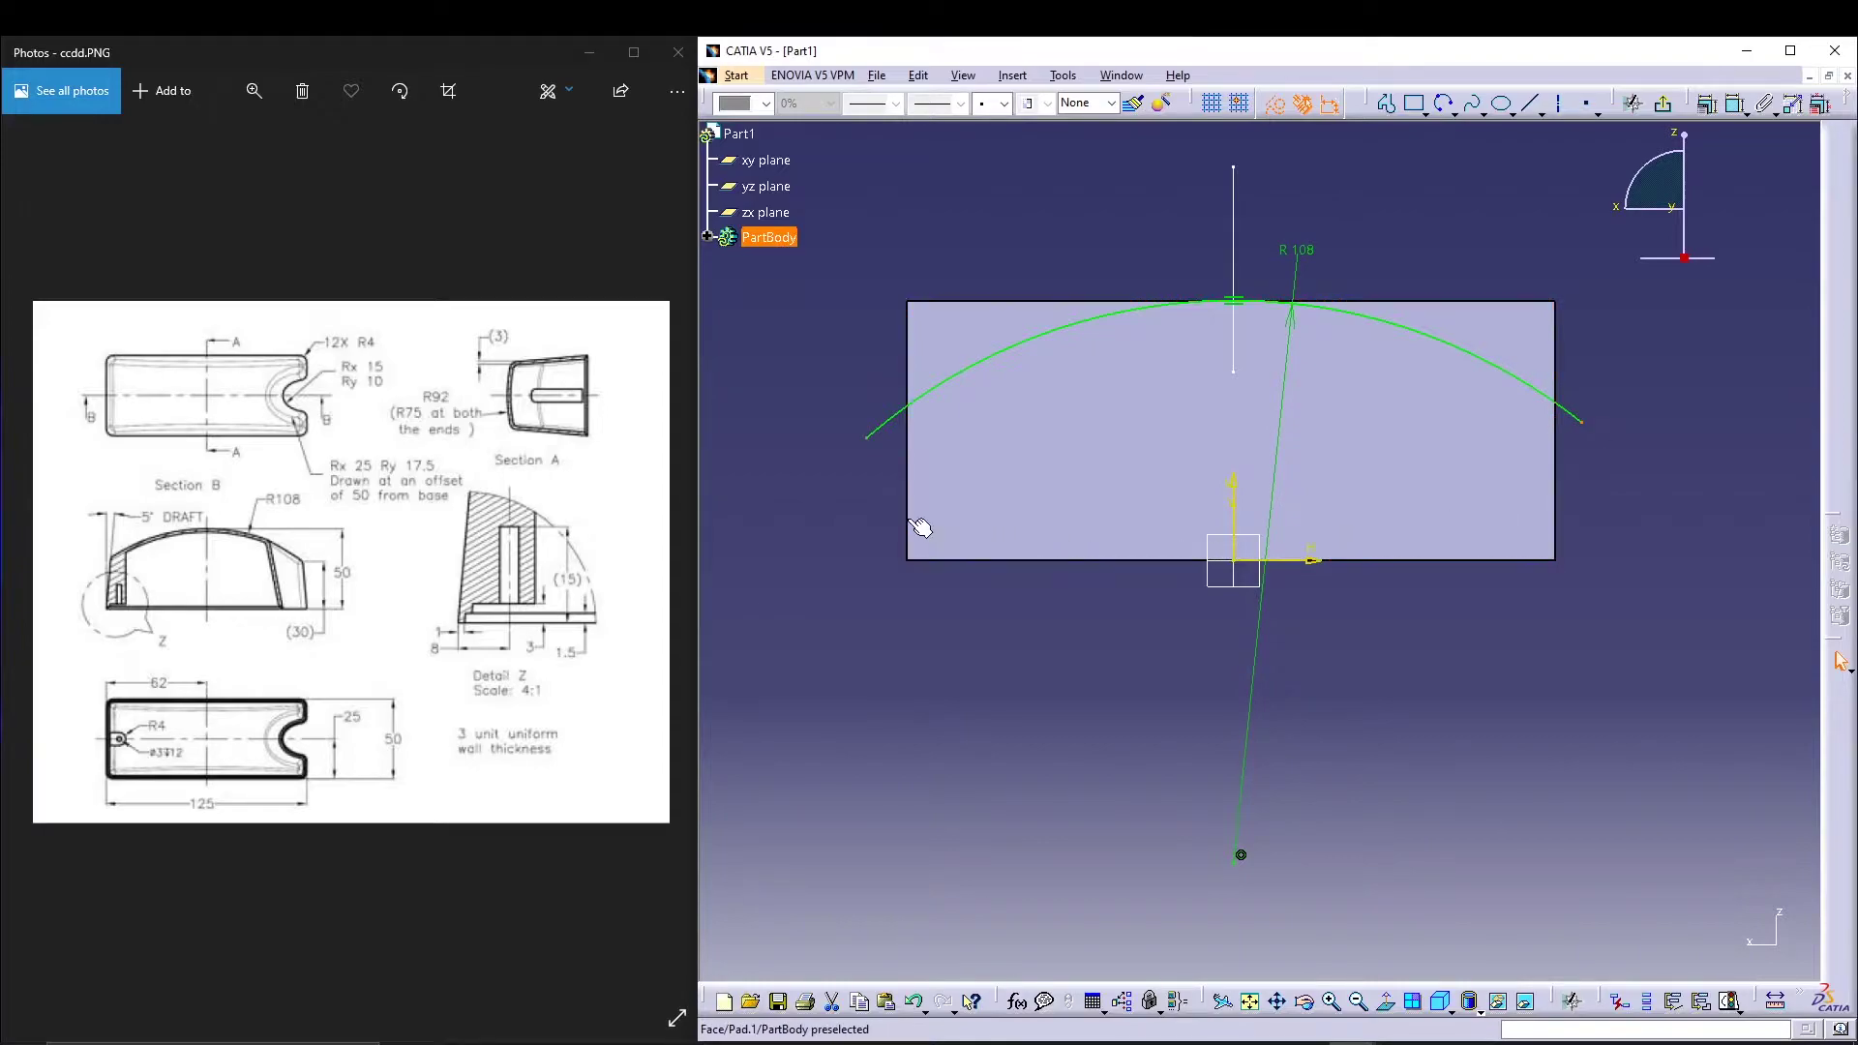
Step: Constrain the 108 mm arc's two endpoints symmetric about the vertical axis and exit the sketch
{"action": "left_click", "coordinate": [866, 438], "text": "ctrl"}
{"action": "left_click", "coordinate": [1633, 103]}
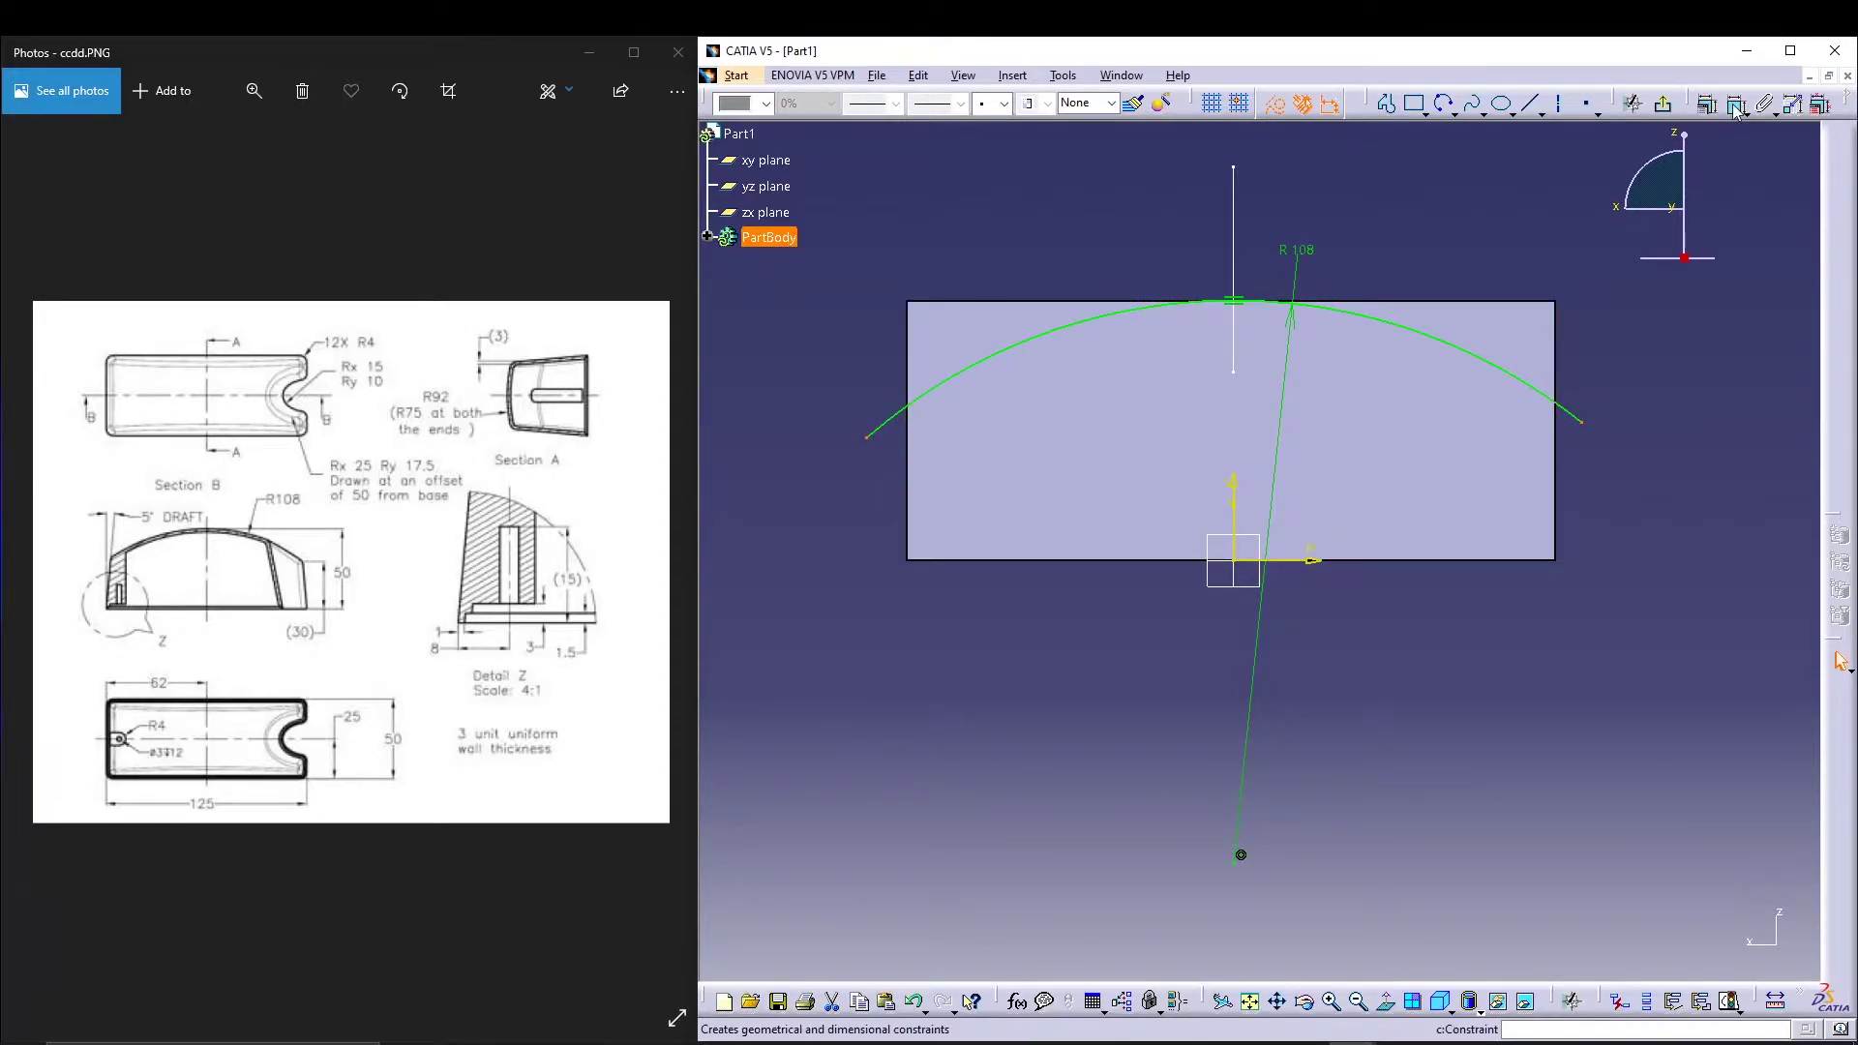
{"action": "right_click", "coordinate": [1638, 521]}
{"action": "left_click", "coordinate": [1711, 690]}
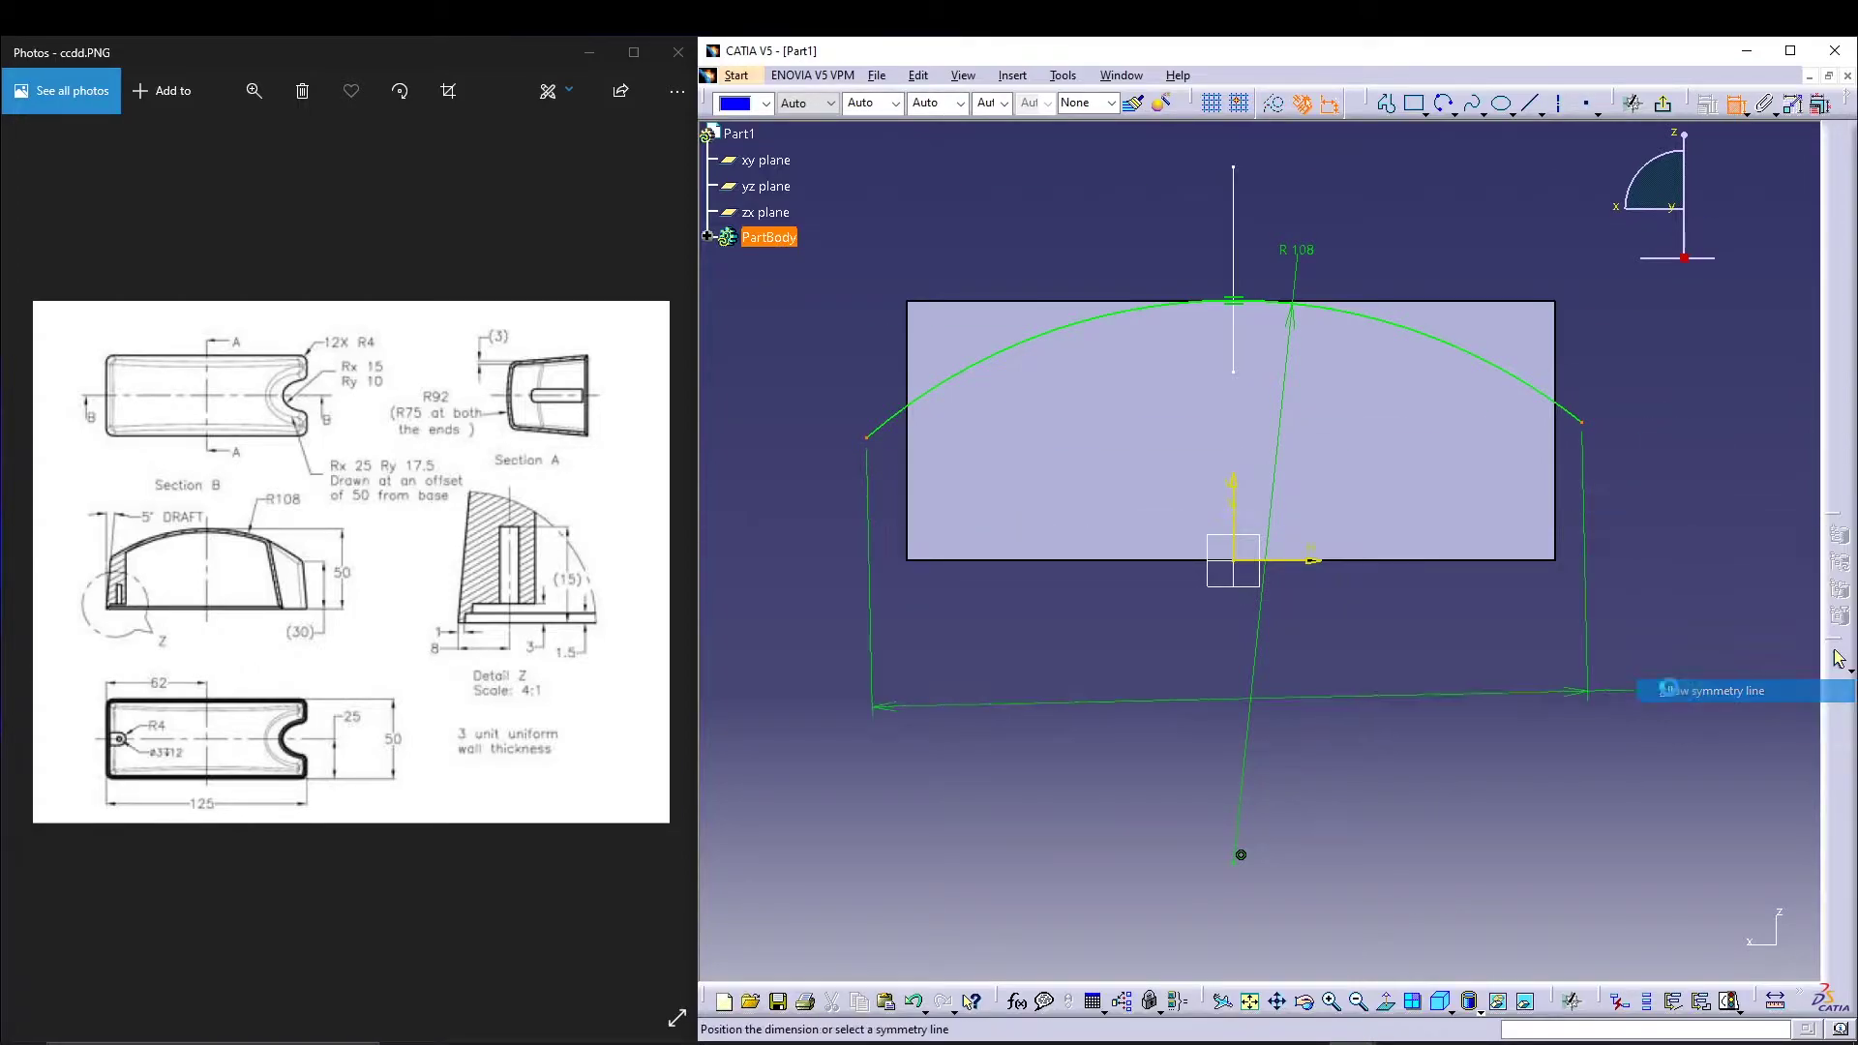
{"action": "left_click", "coordinate": [1236, 486]}
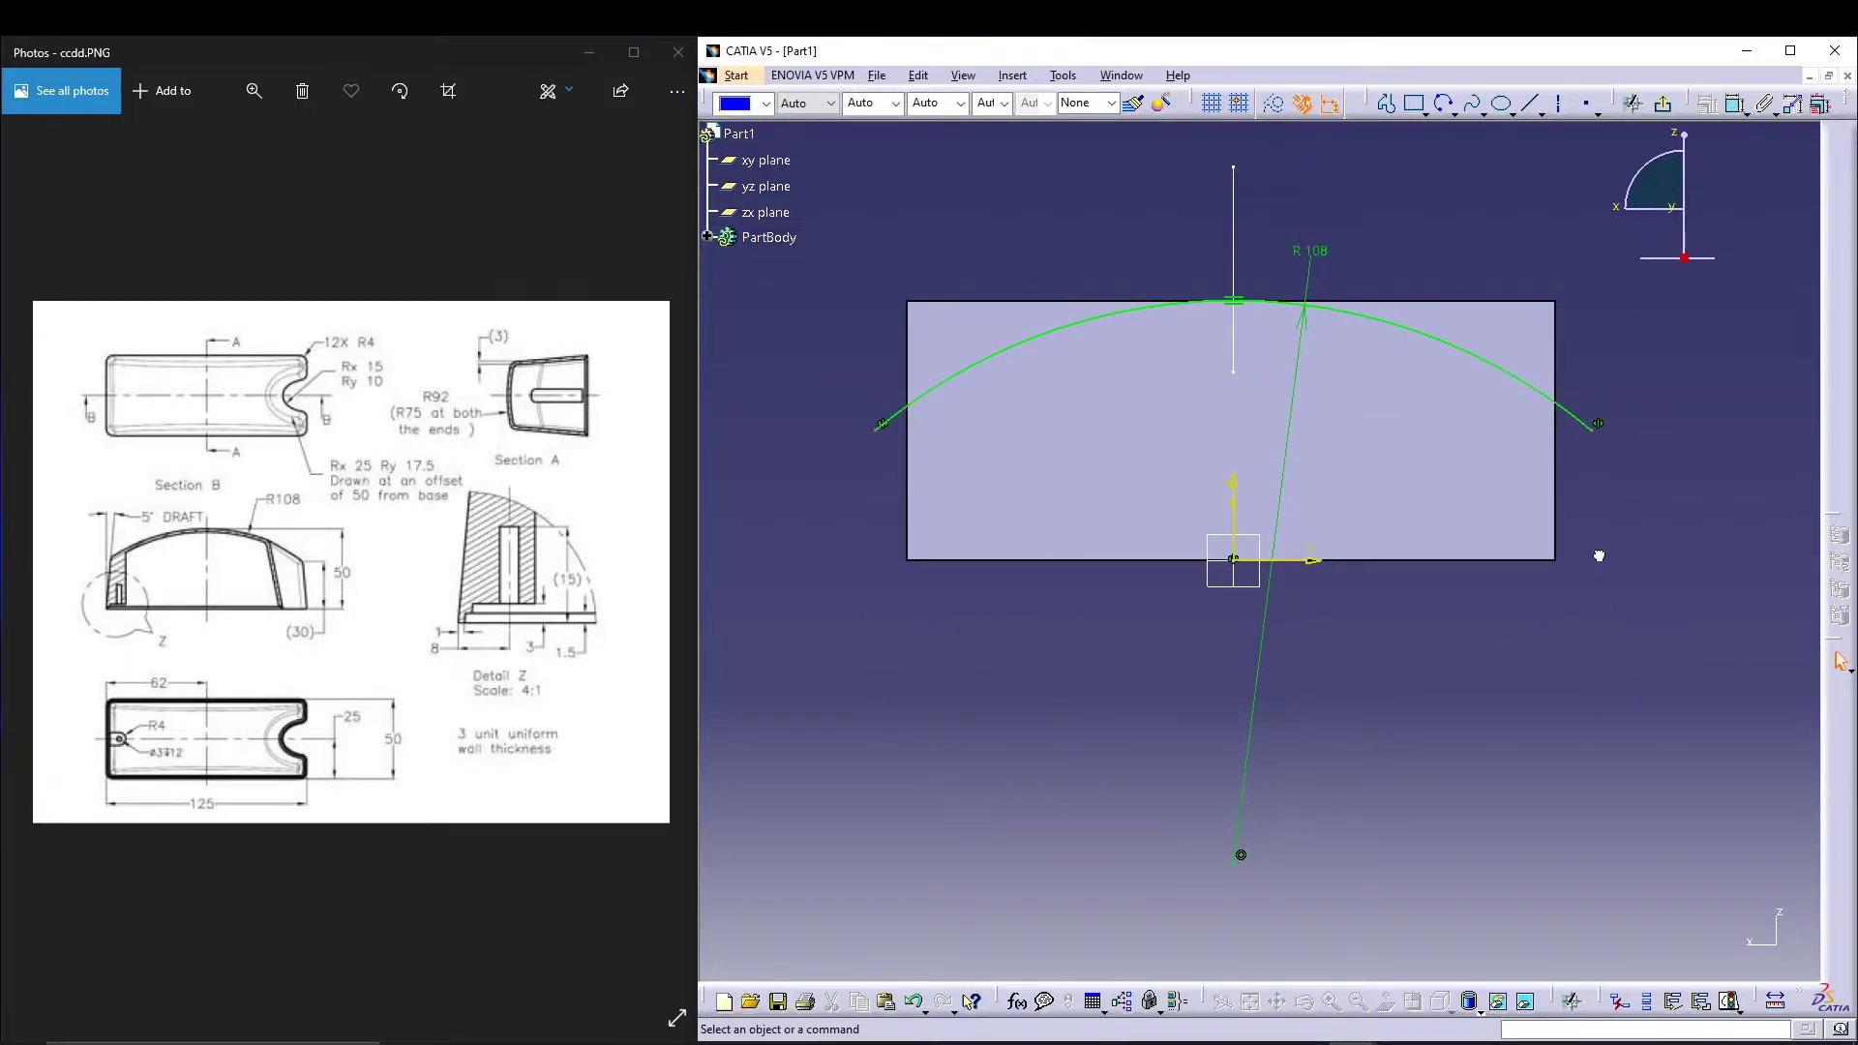
{"action": "left_click", "coordinate": [1662, 103]}
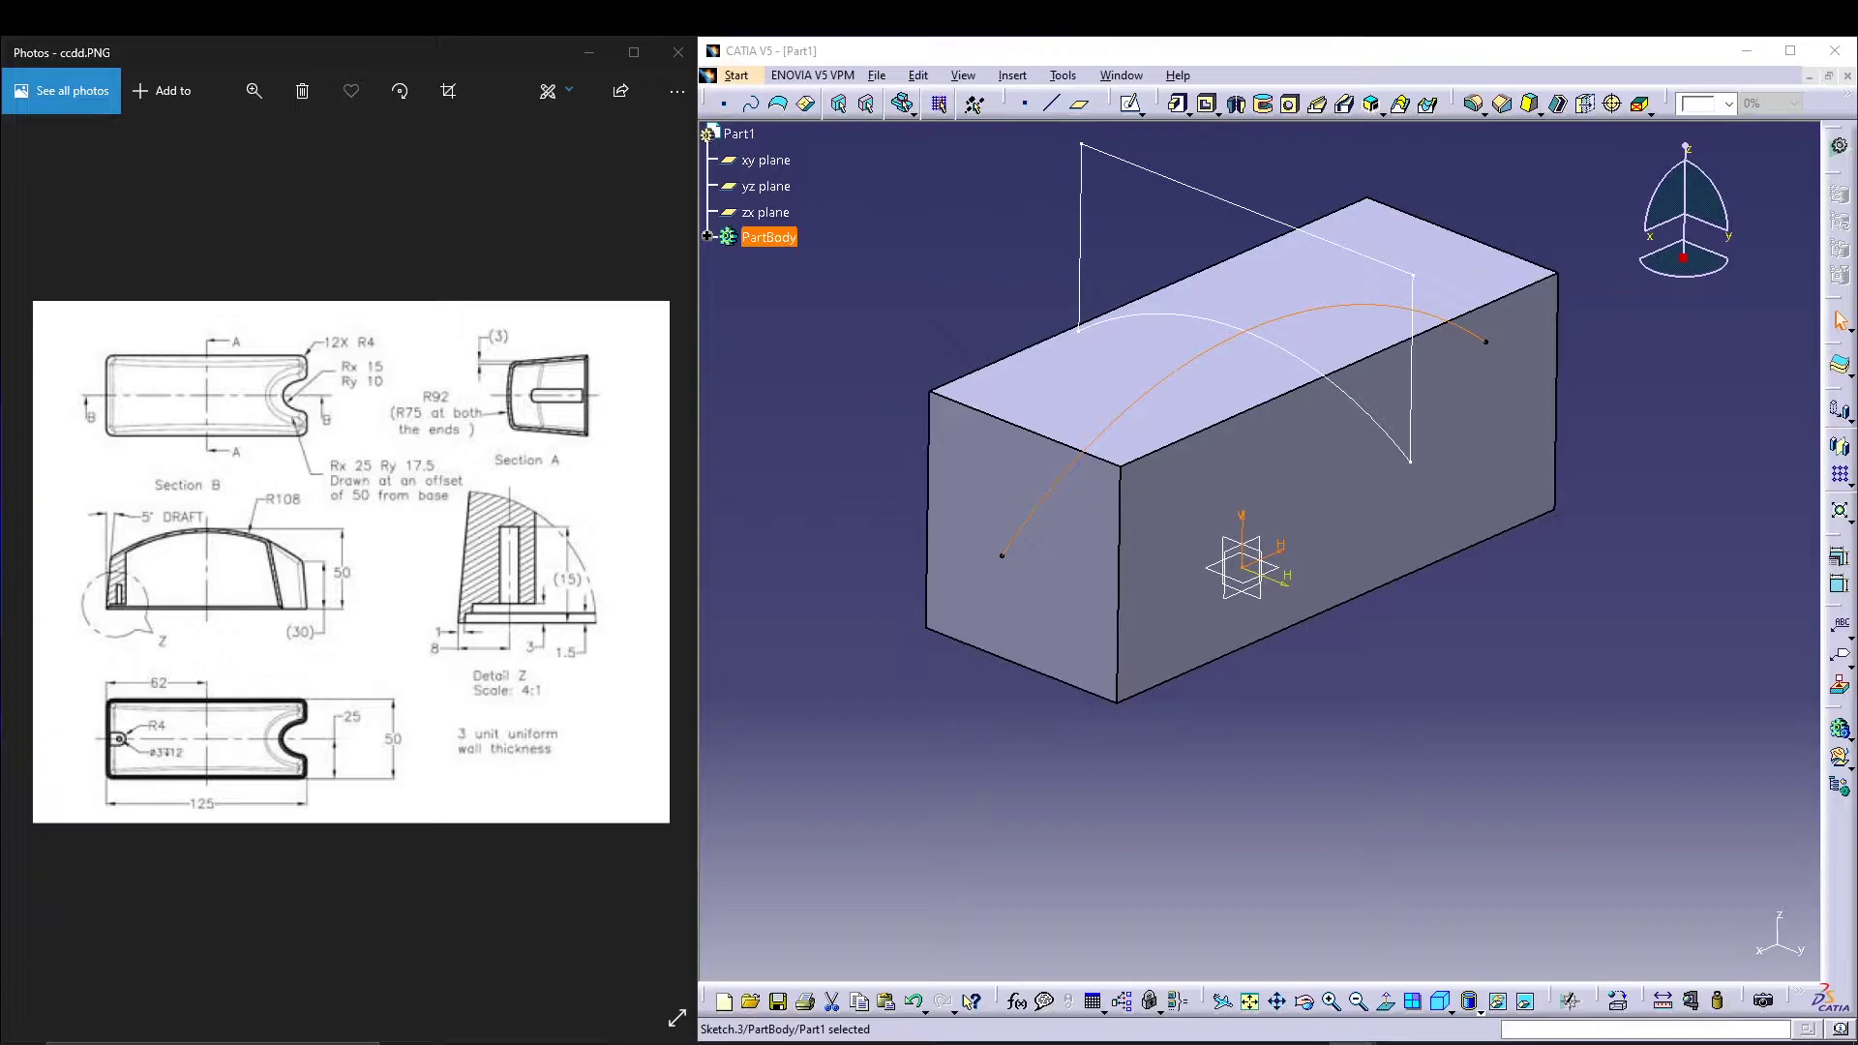
Step: Cut the block's top with a Slot, using Sketch.2 with the R75 arc as profile and the R108 Sketch.3 as centre curve
{"action": "key", "text": "Escape"}
{"action": "middle_click_drag", "start_coordinate": [1296, 700], "coordinate": [1270, 766]}
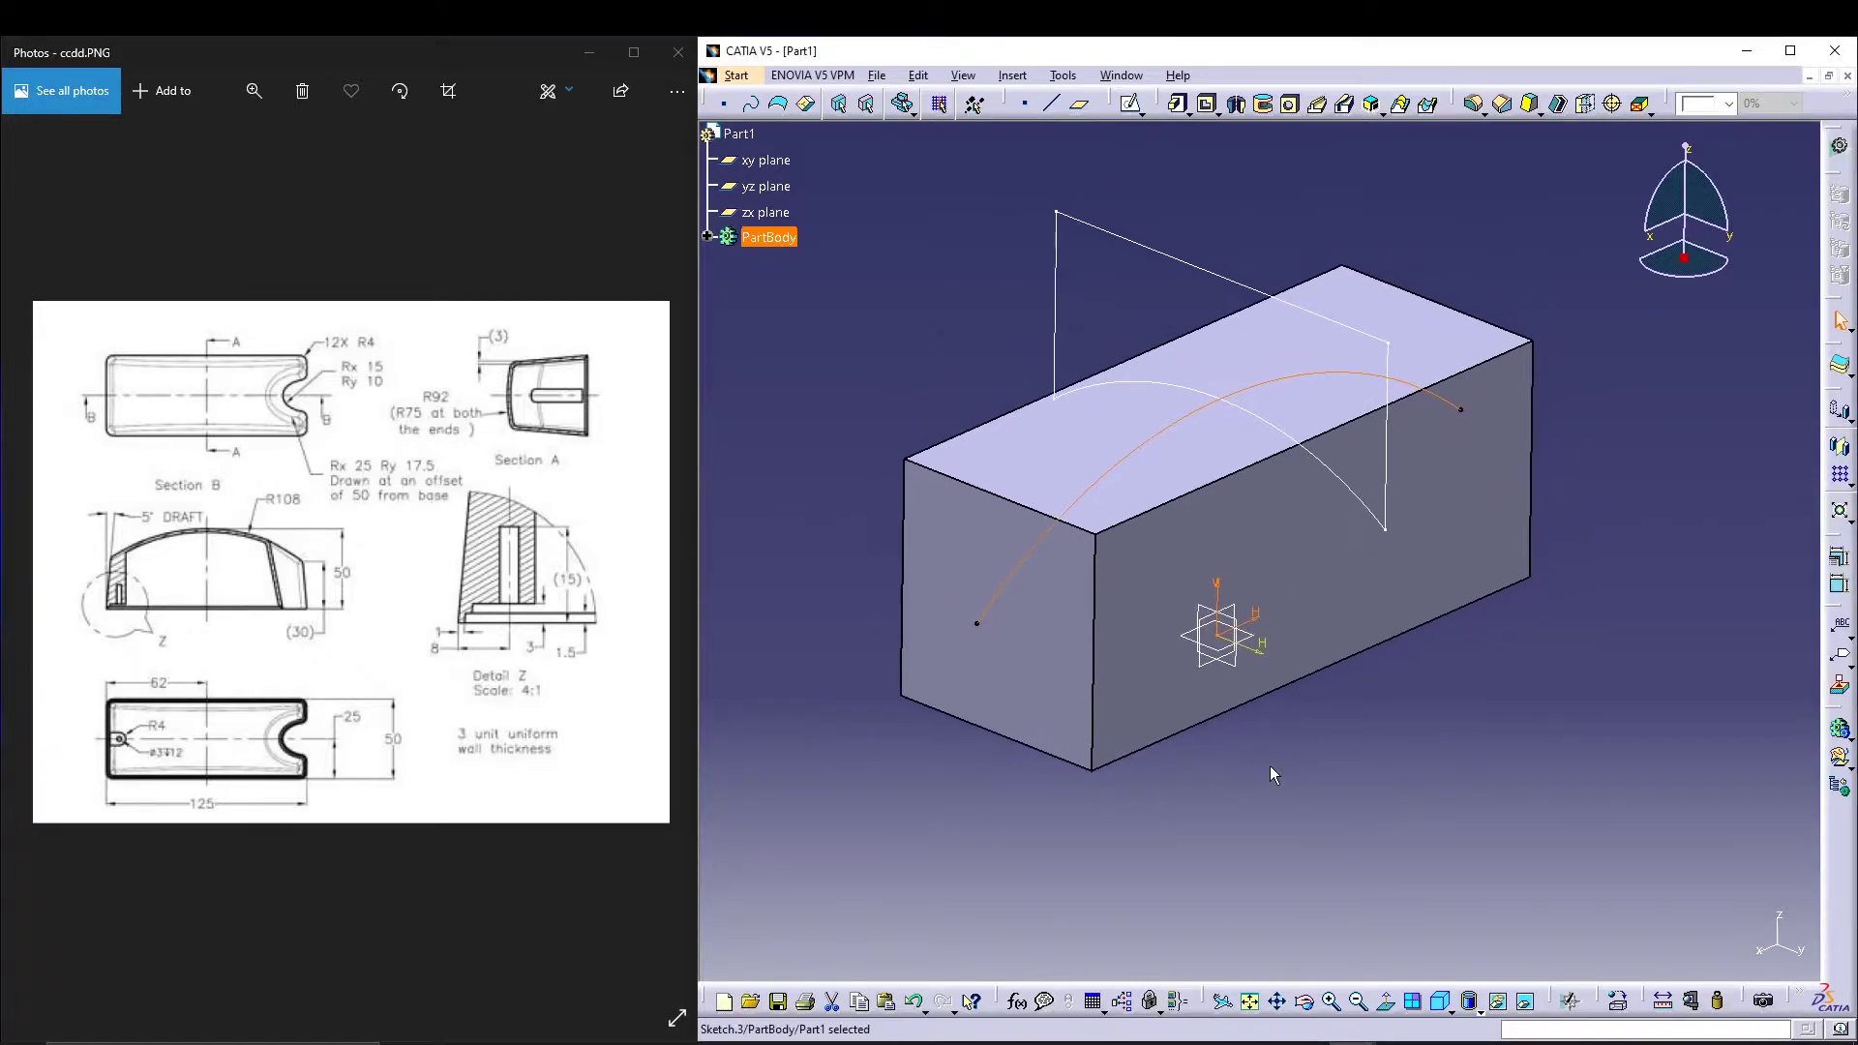
{"action": "left_click", "coordinate": [1345, 103]}
{"action": "left_click_drag", "start_coordinate": [1375, 225], "coordinate": [1612, 523]}
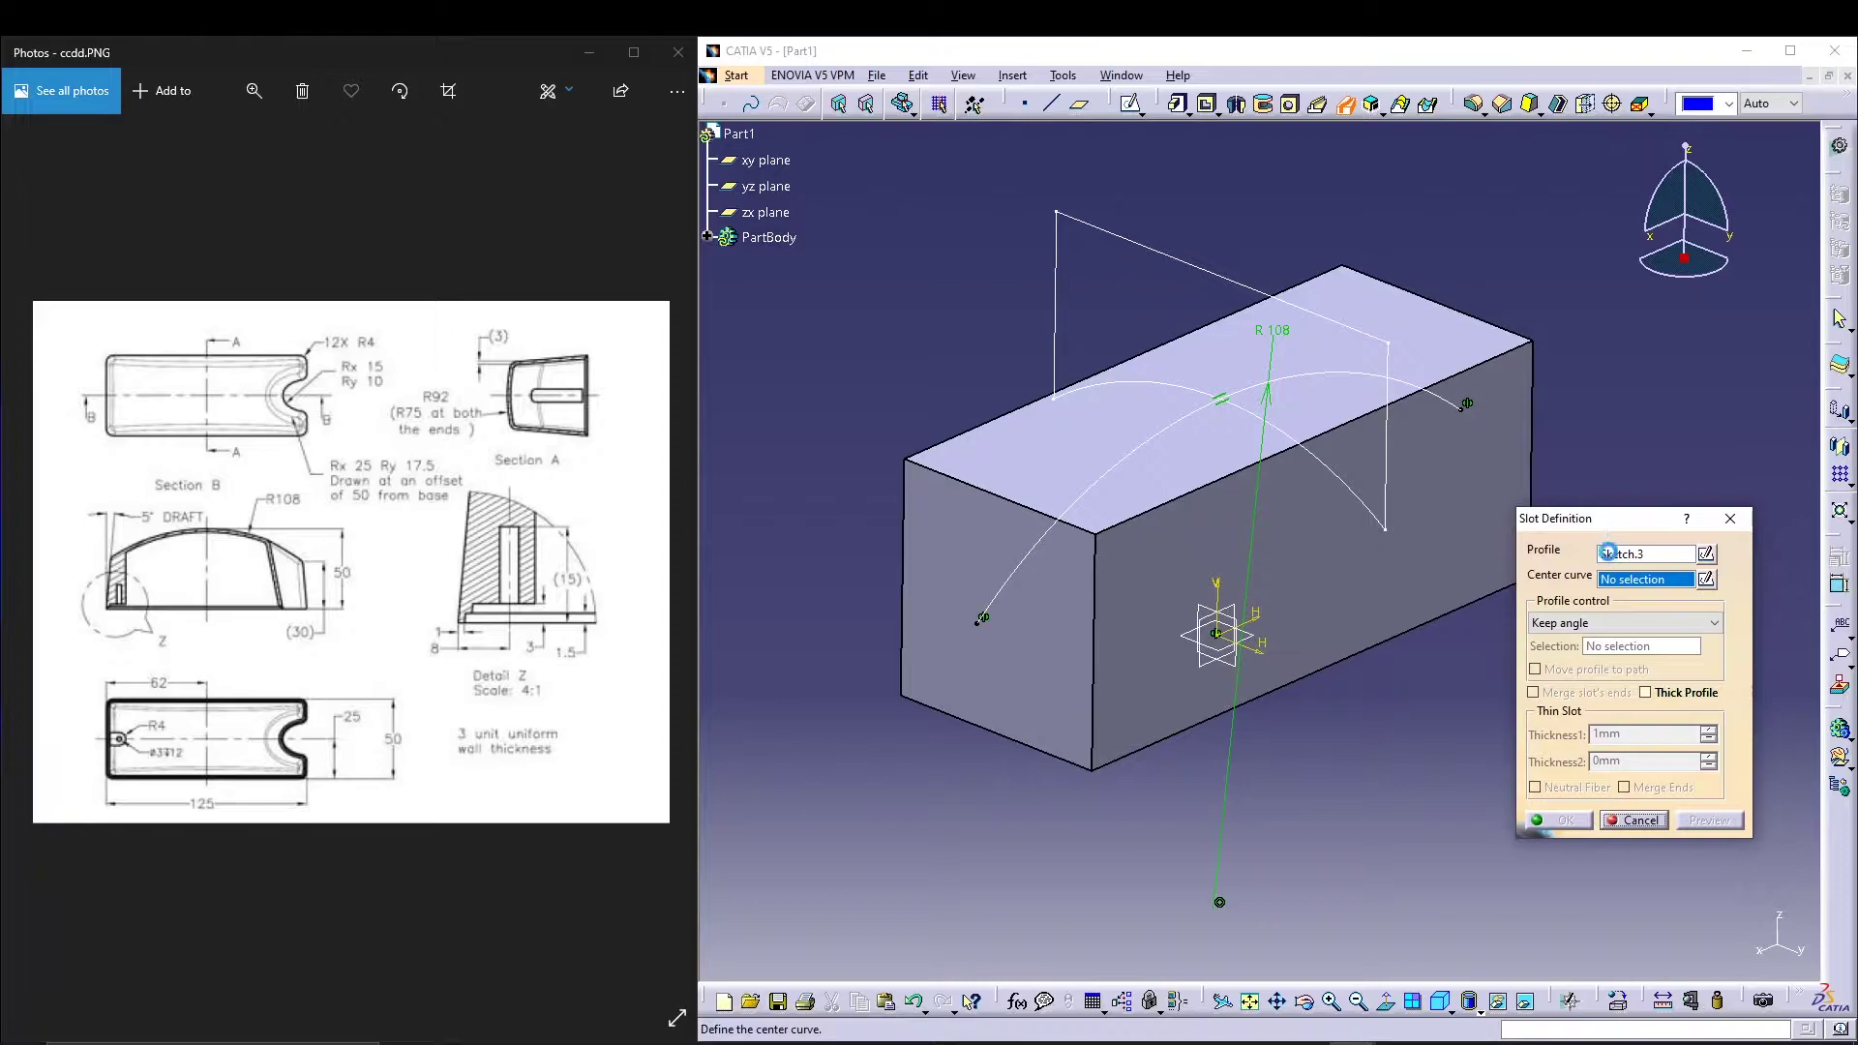
{"action": "left_click", "coordinate": [1617, 553]}
{"action": "left_click", "coordinate": [708, 237]}
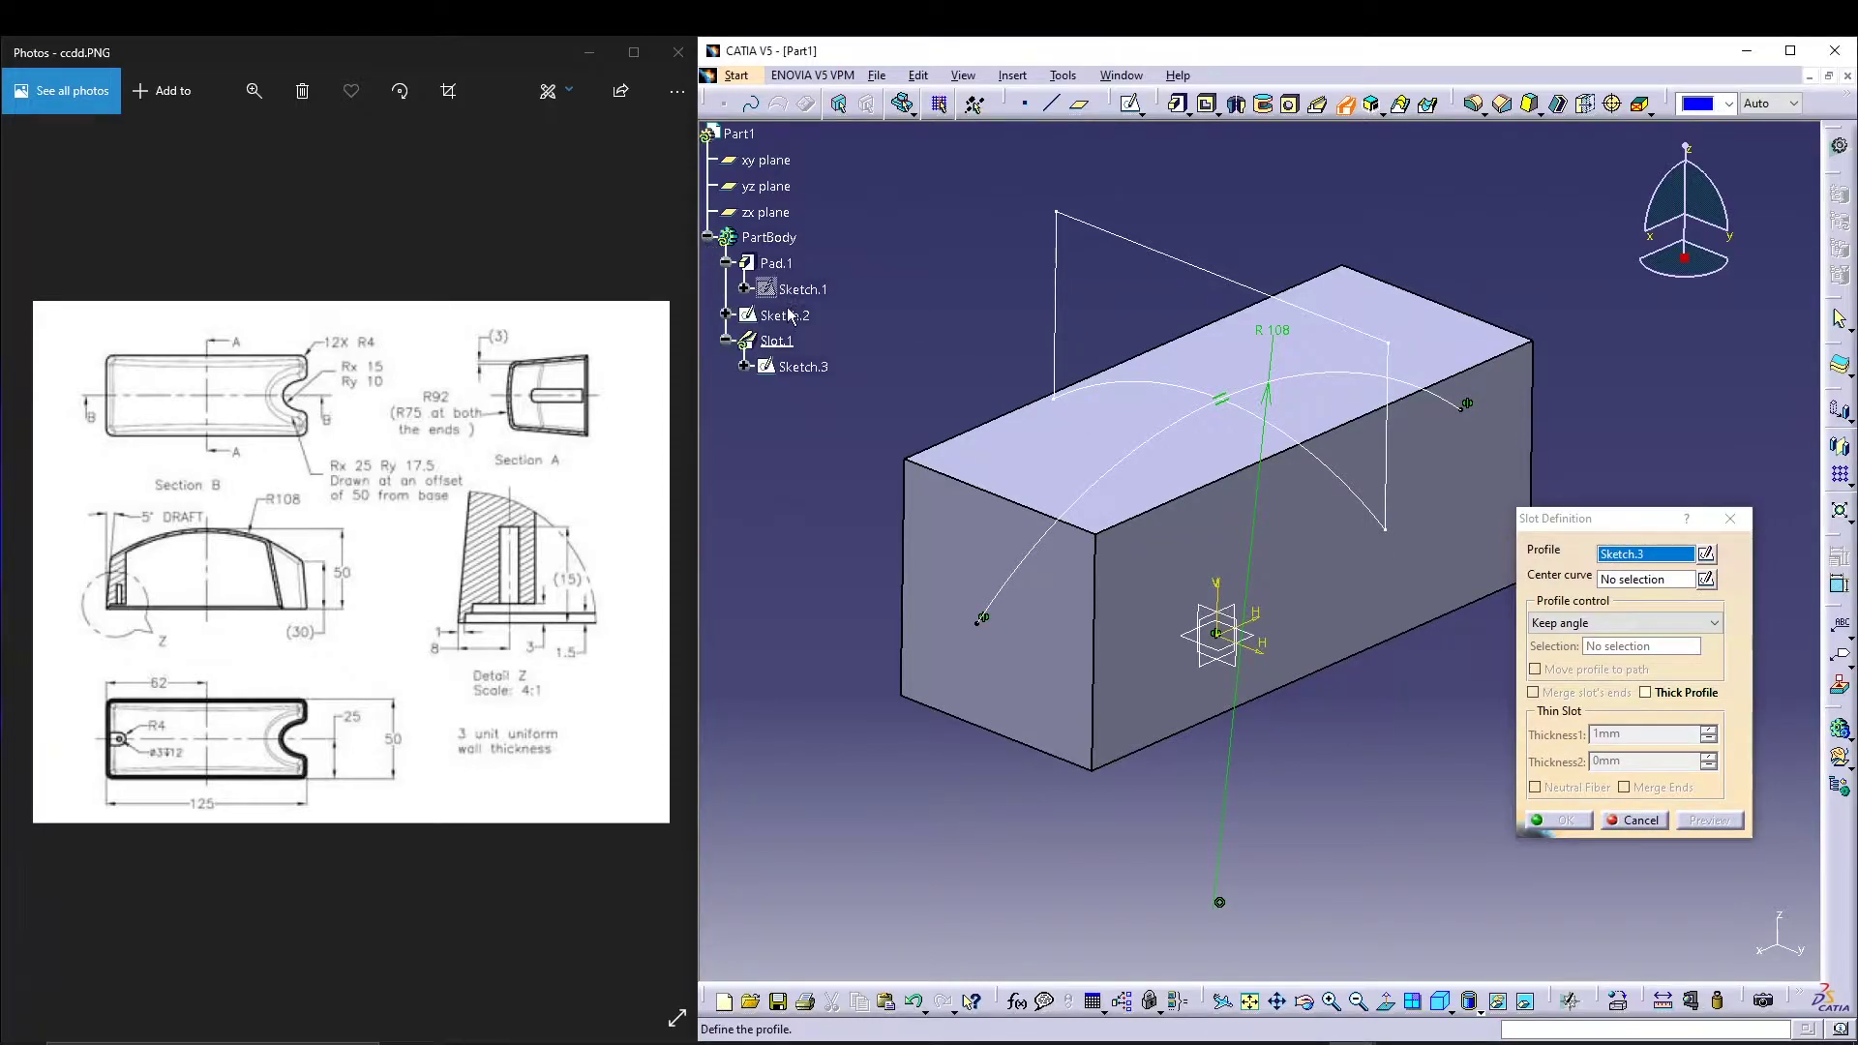
{"action": "left_click", "coordinate": [798, 365]}
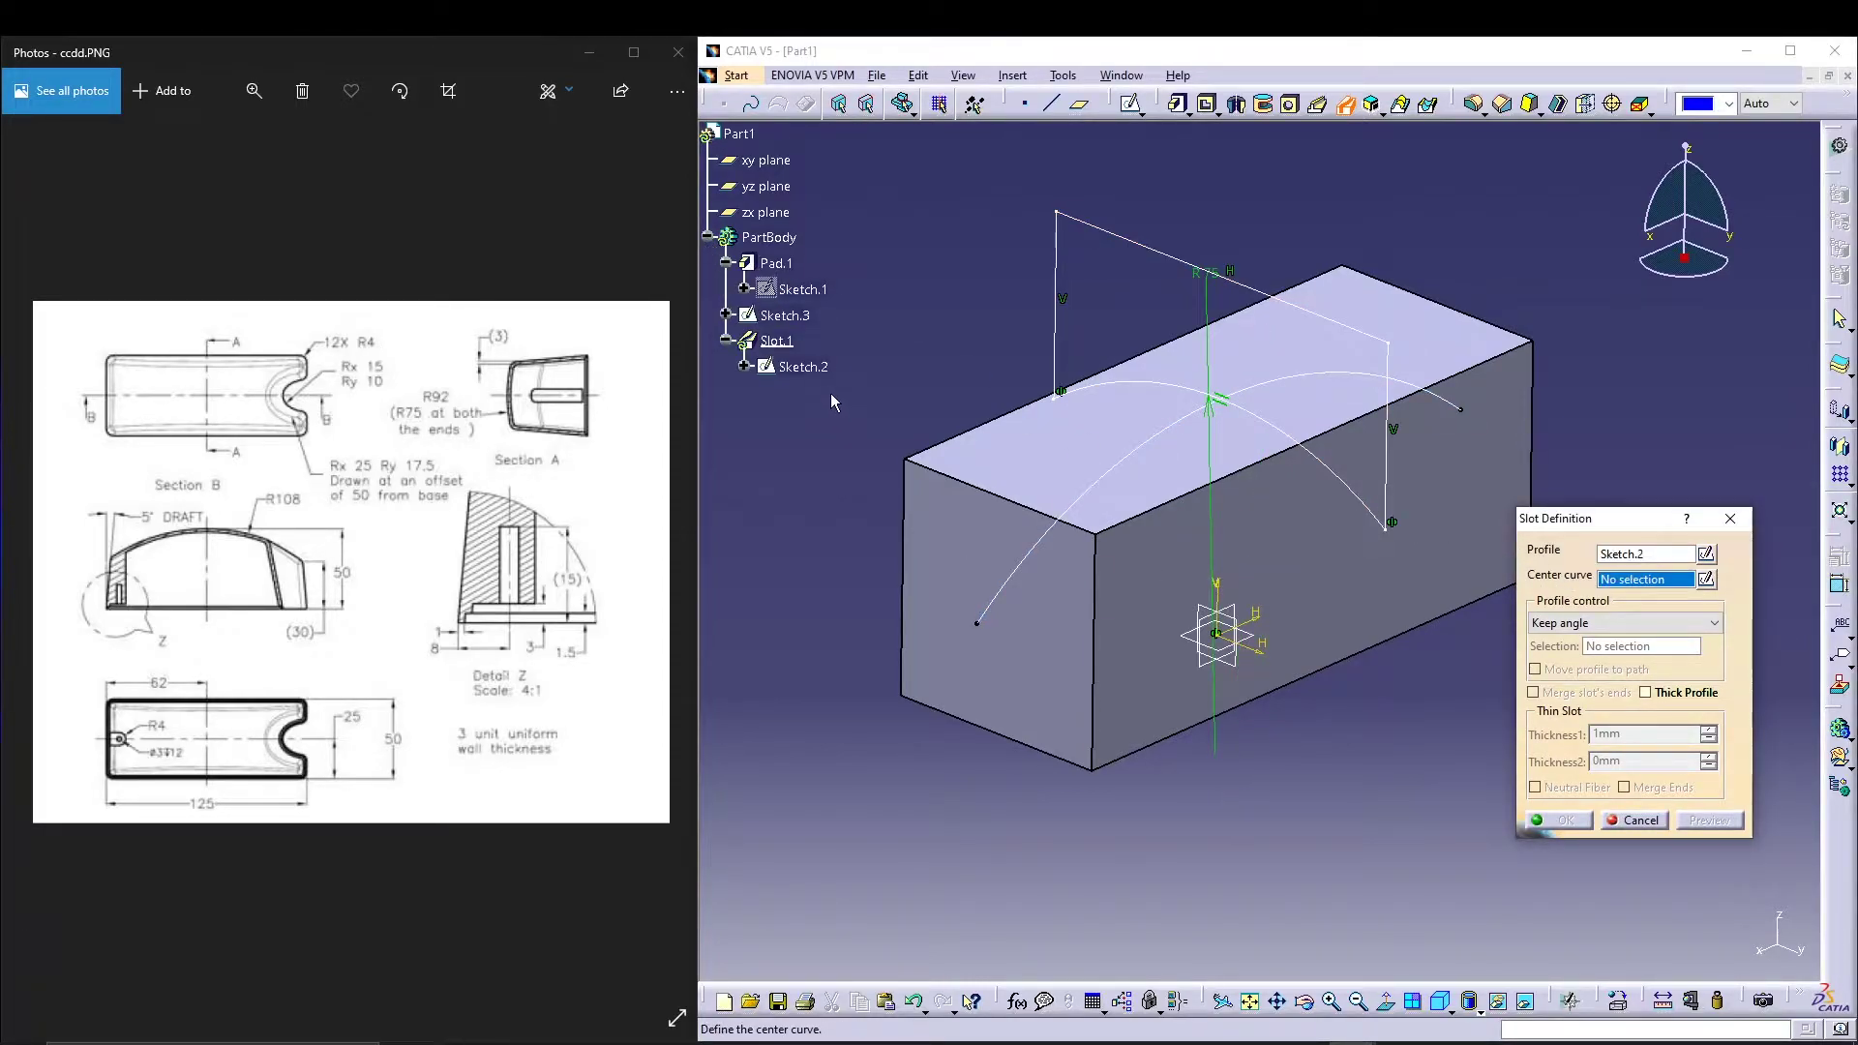
{"action": "left_click", "coordinate": [798, 316]}
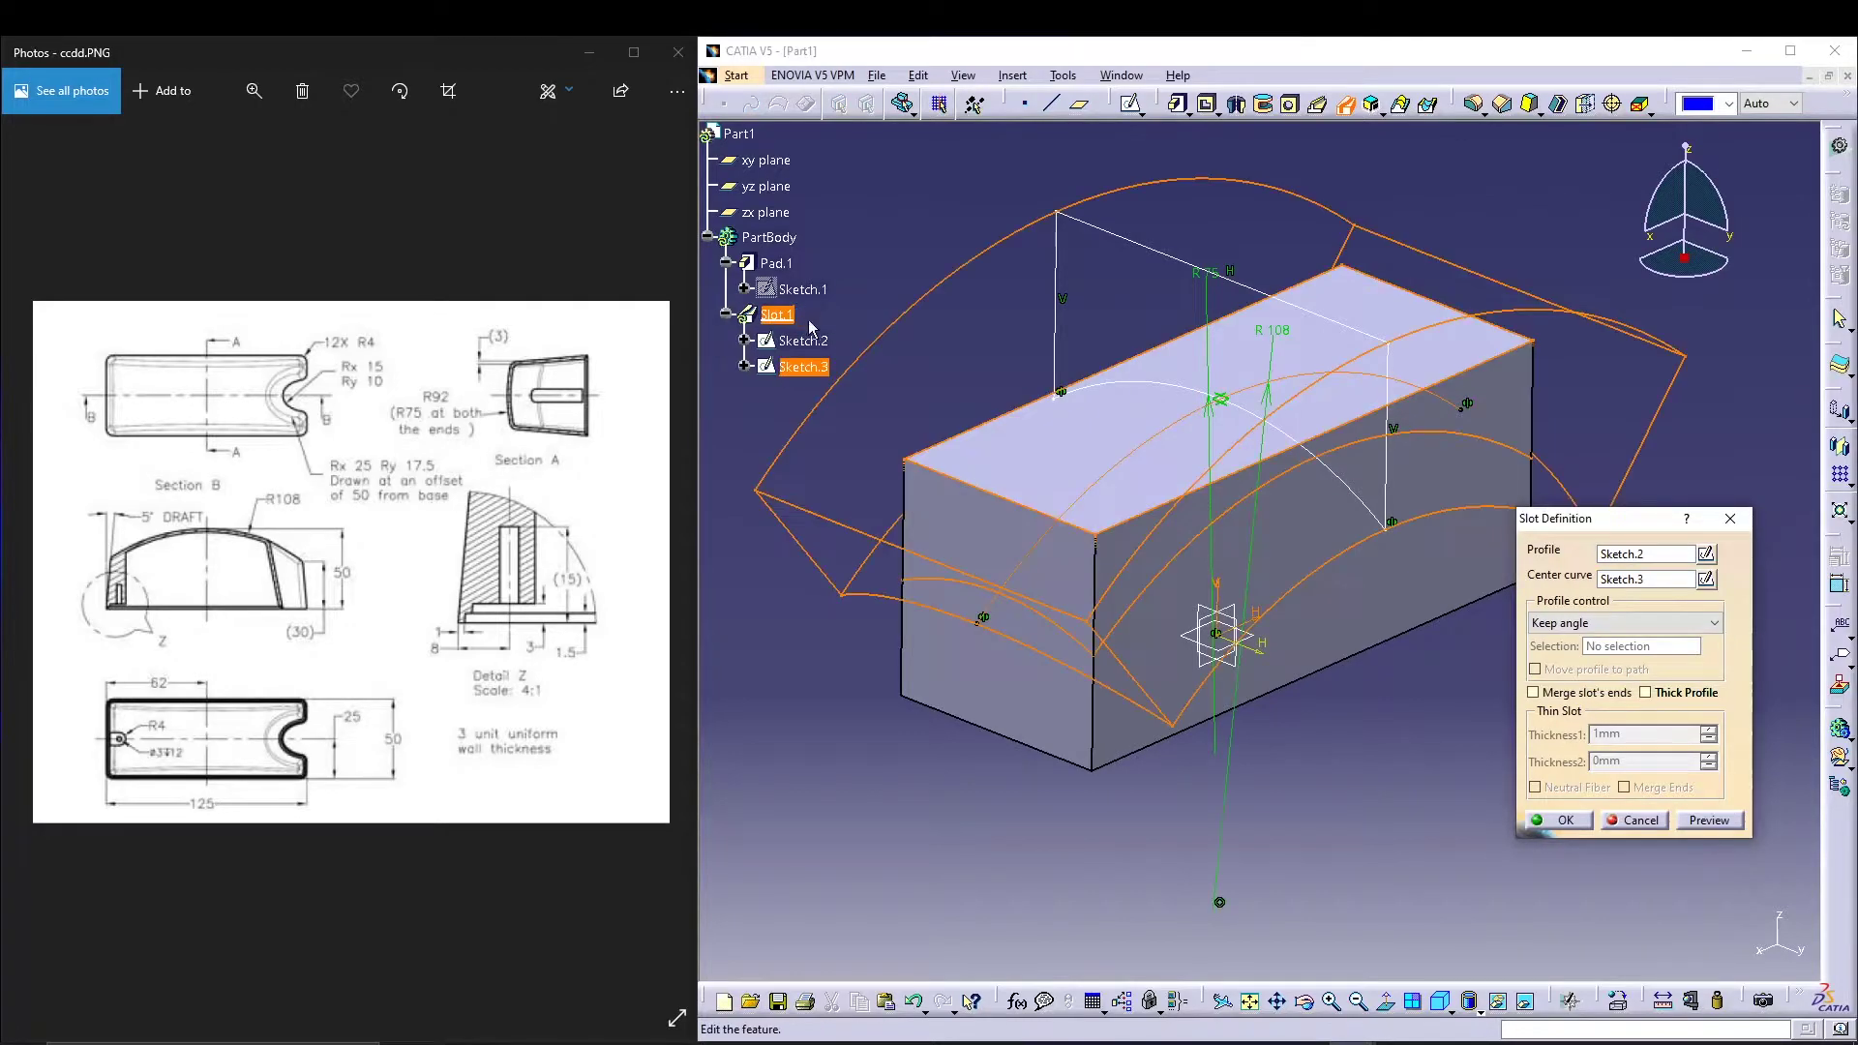
{"action": "left_click", "coordinate": [1709, 819]}
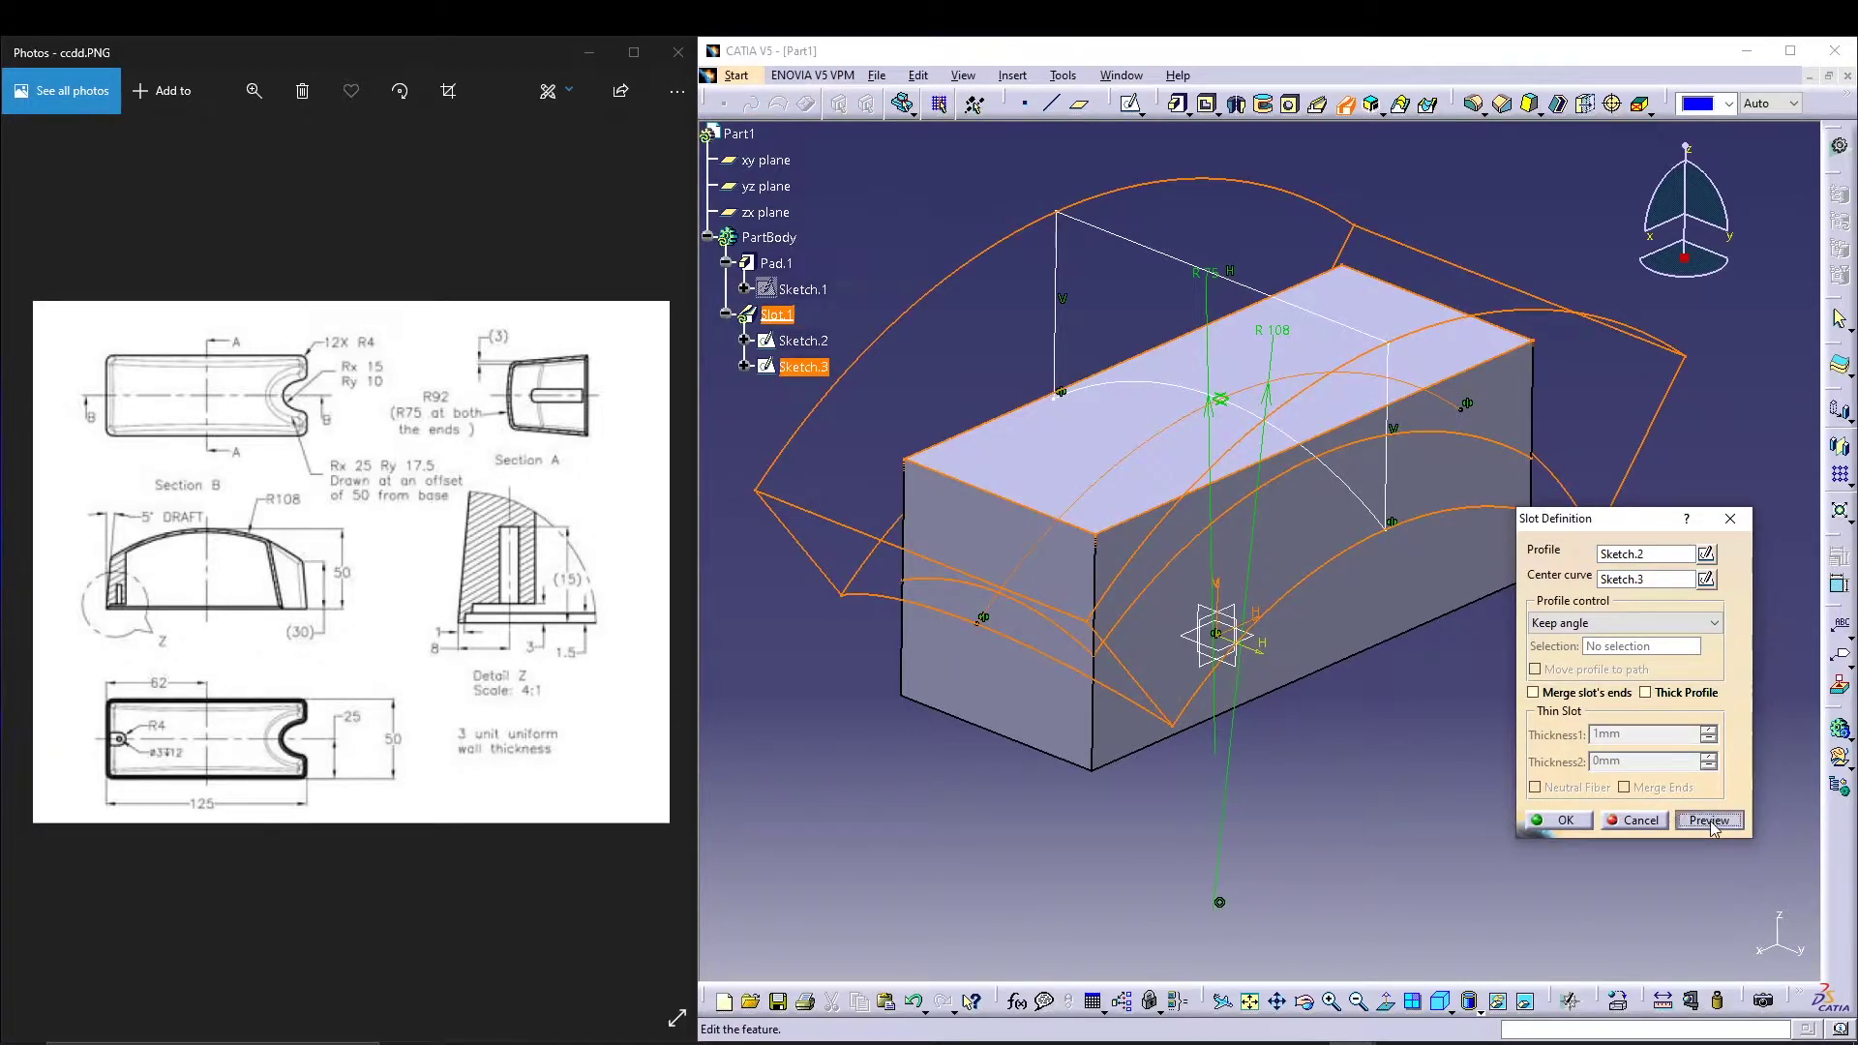
{"action": "left_click", "coordinate": [1558, 824]}
Step: Start a Draft on the block's two short end faces and set the angle to -5 degrees
{"action": "middle_click_drag", "start_coordinate": [1425, 757], "coordinate": [1195, 716]}
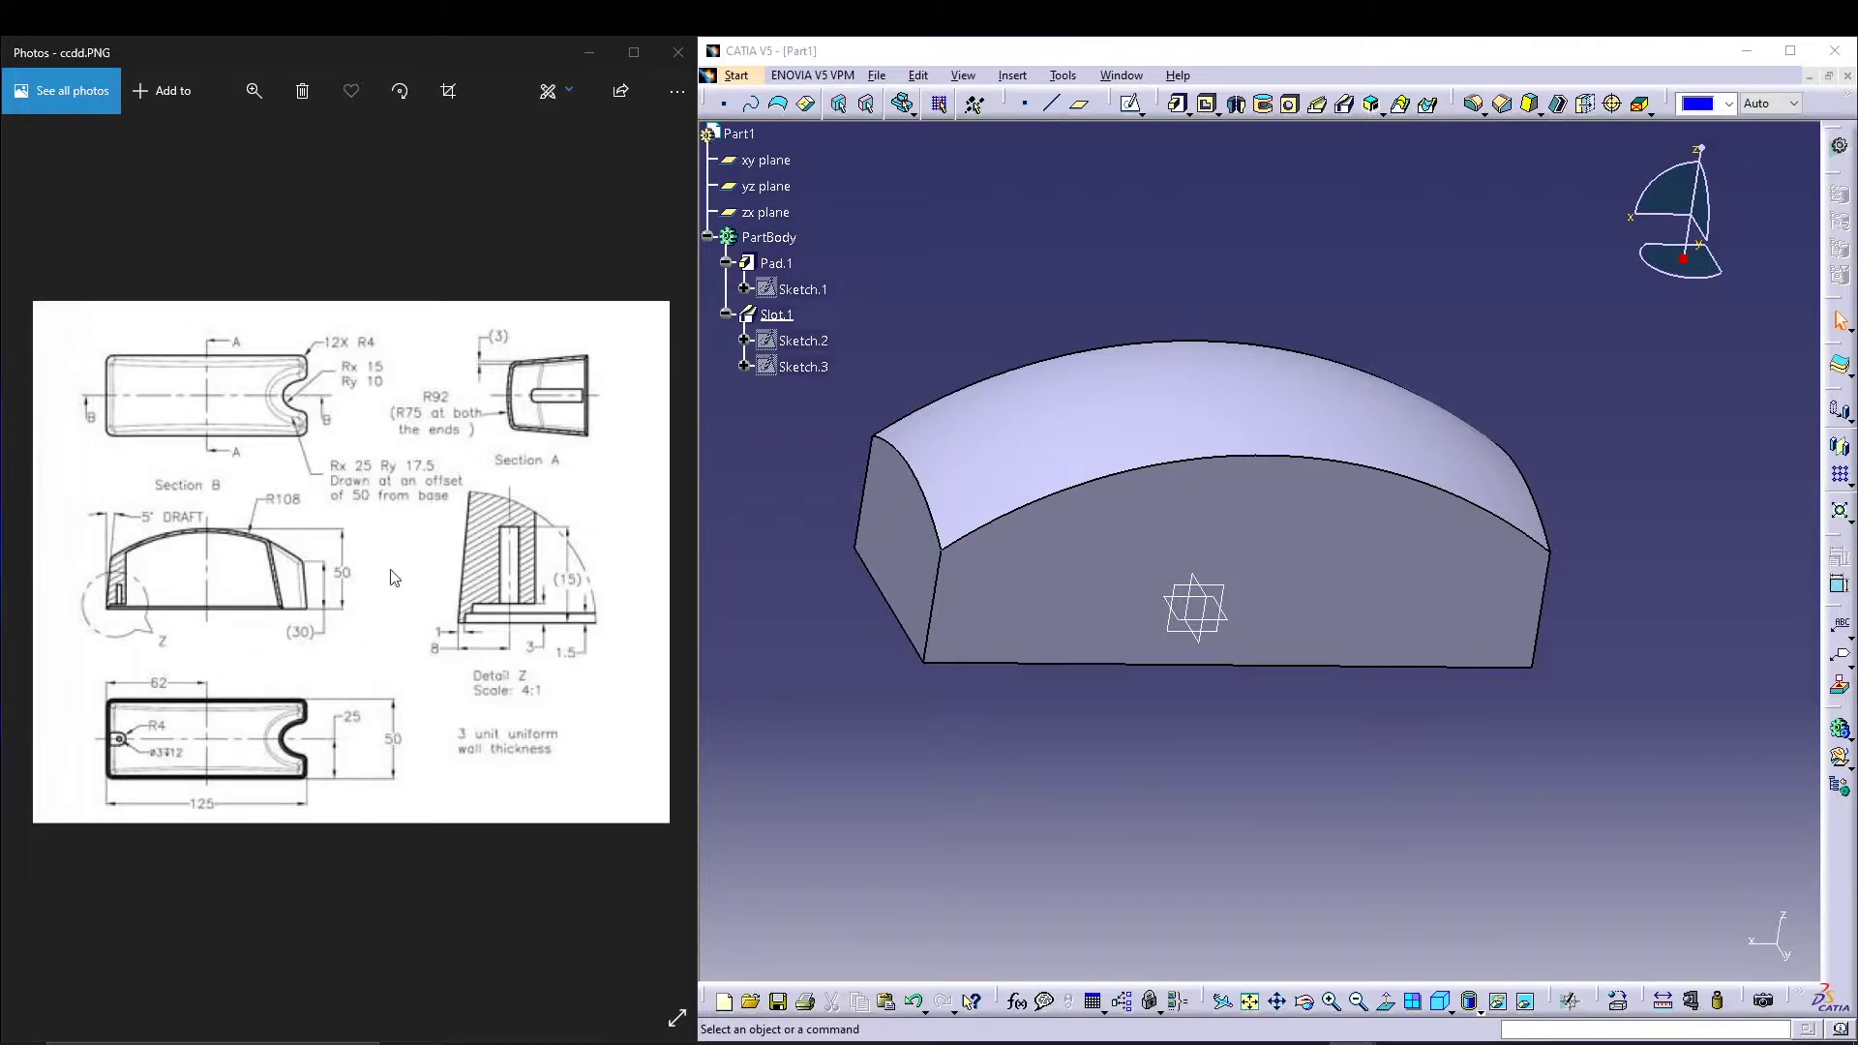
{"action": "left_click", "coordinate": [1667, 789]}
{"action": "left_click", "coordinate": [1529, 104]}
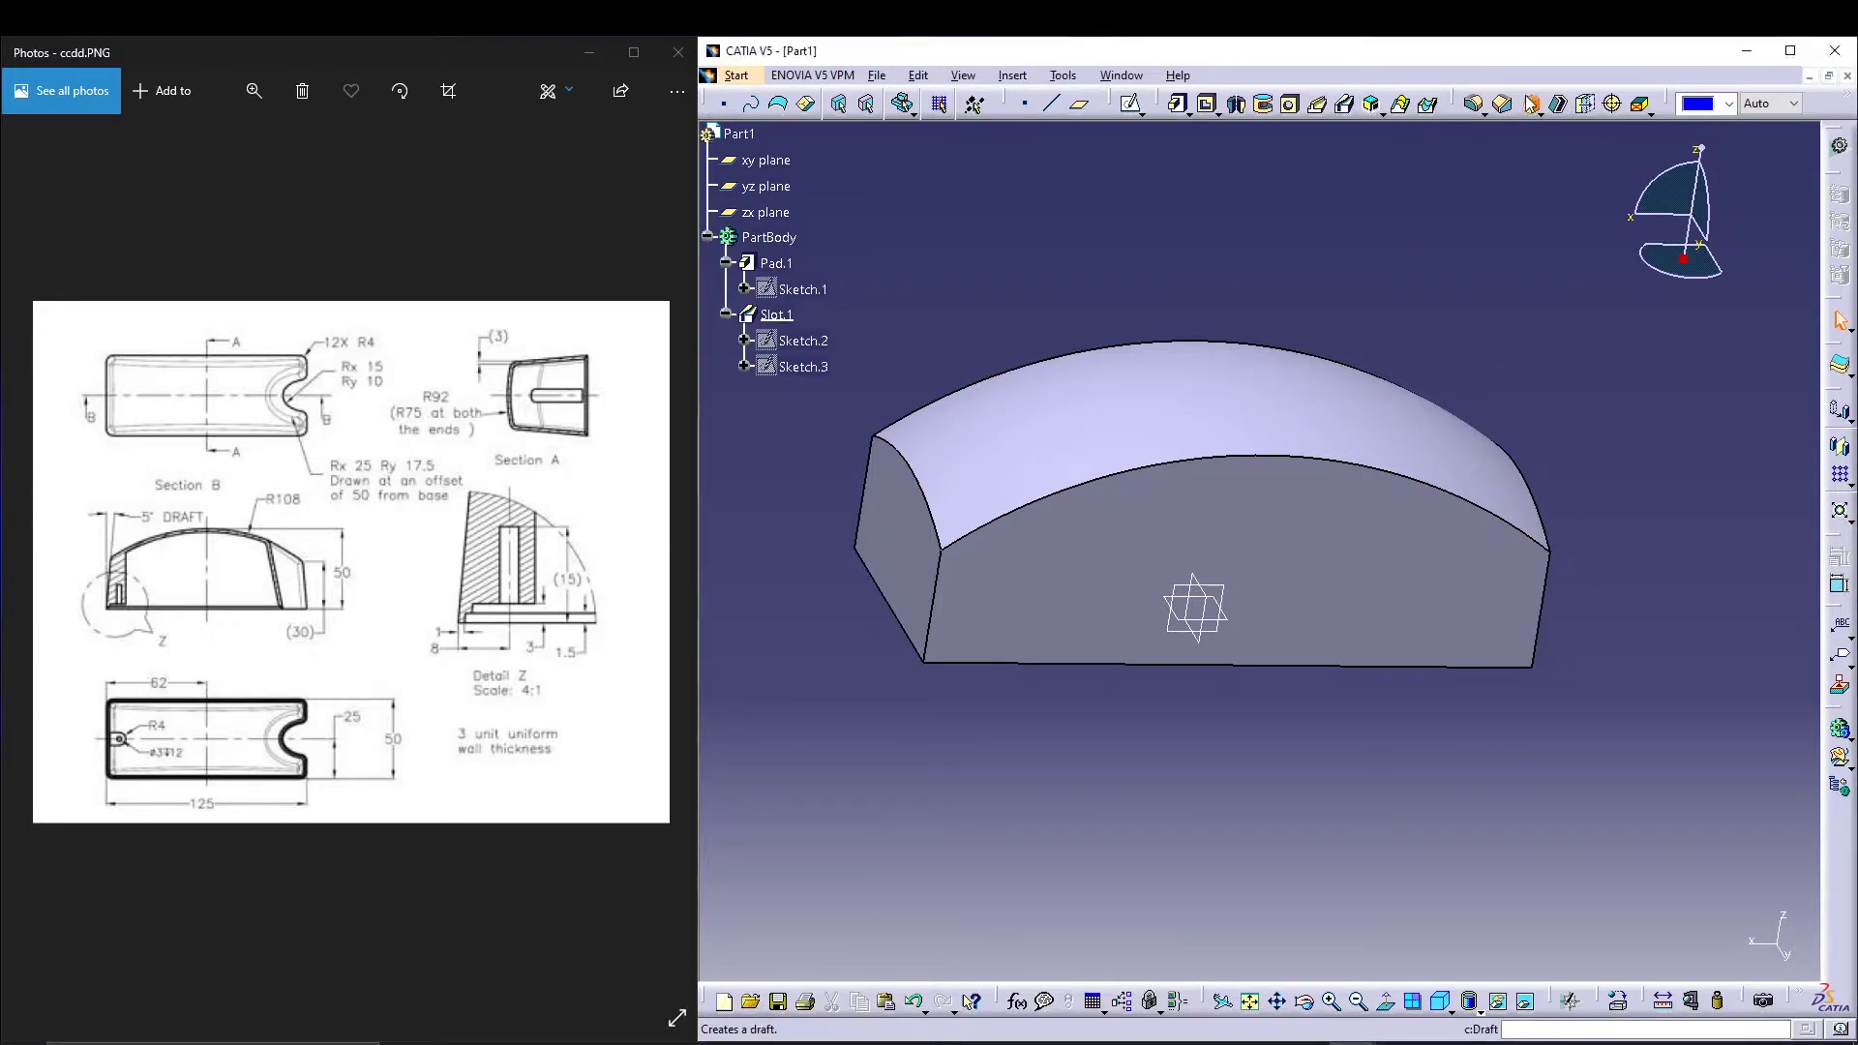
{"action": "left_click", "coordinate": [904, 566]}
{"action": "middle_click_drag", "start_coordinate": [1003, 681], "coordinate": [1071, 522]}
{"action": "left_click", "coordinate": [1455, 557]}
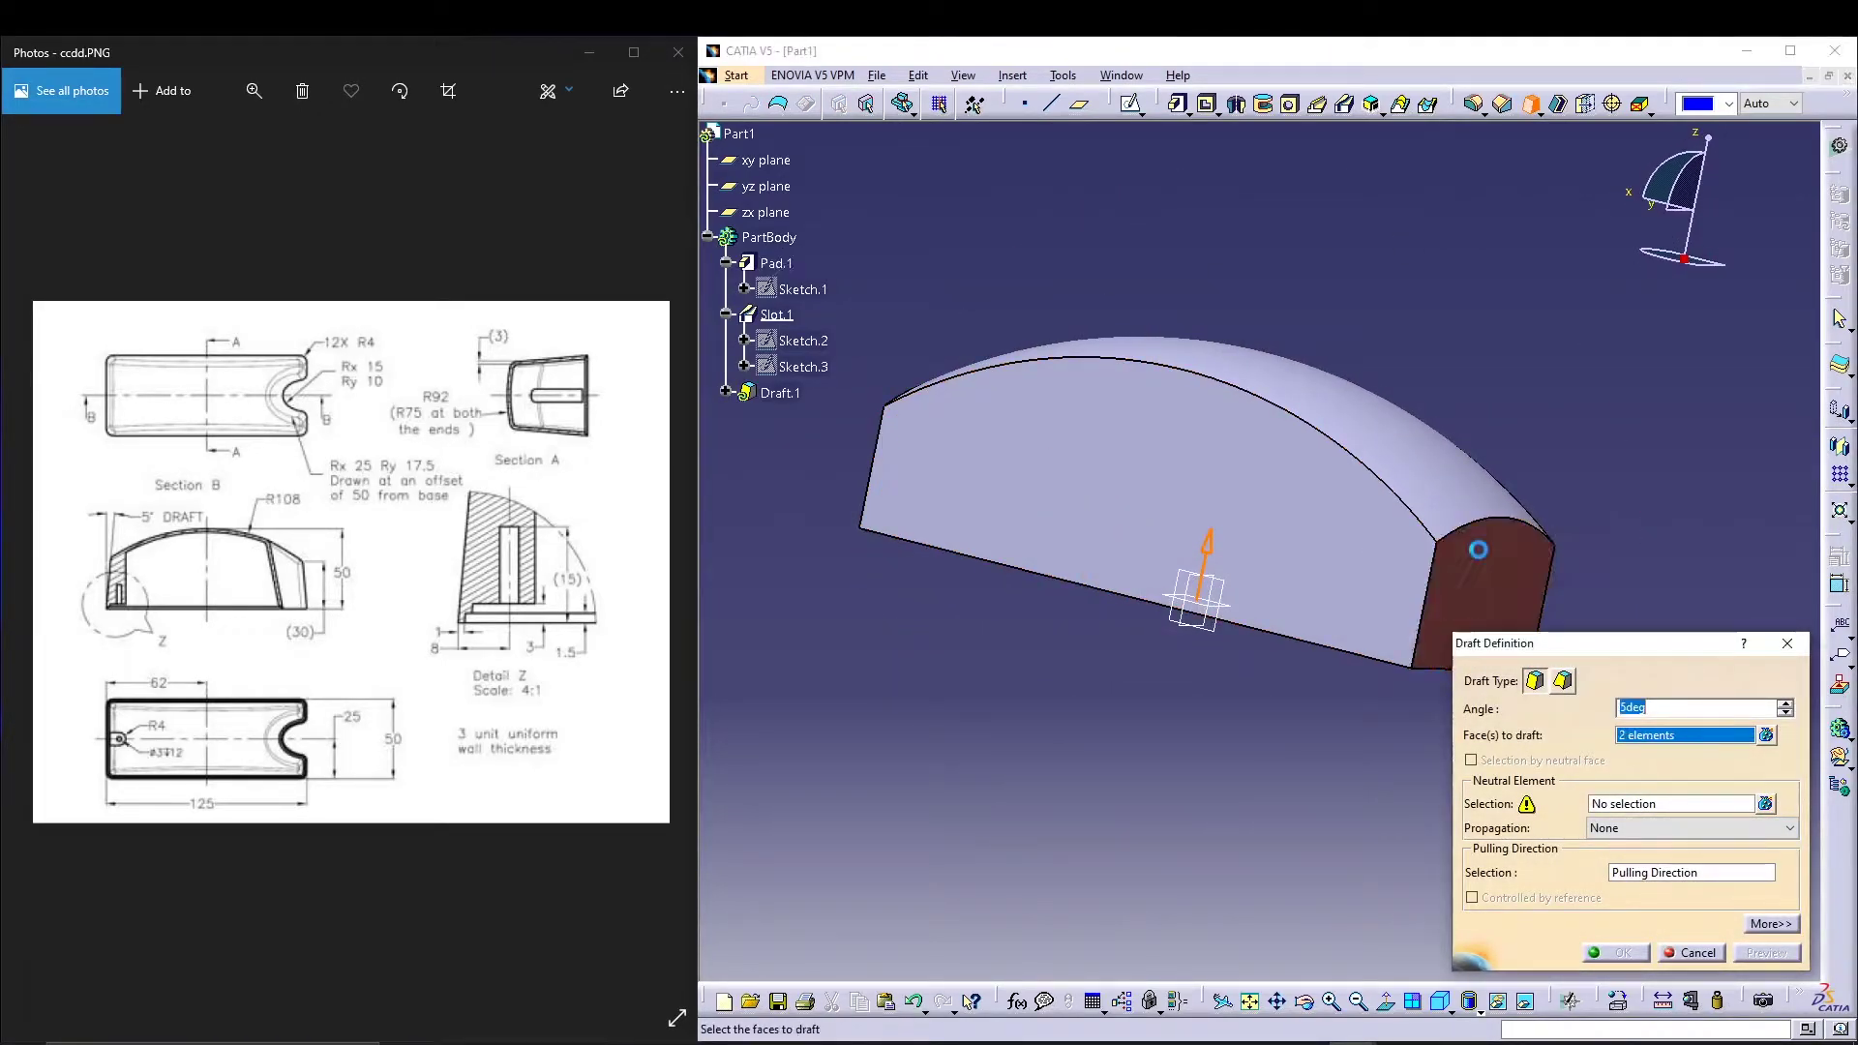
{"action": "double_click", "coordinate": [1656, 713]}
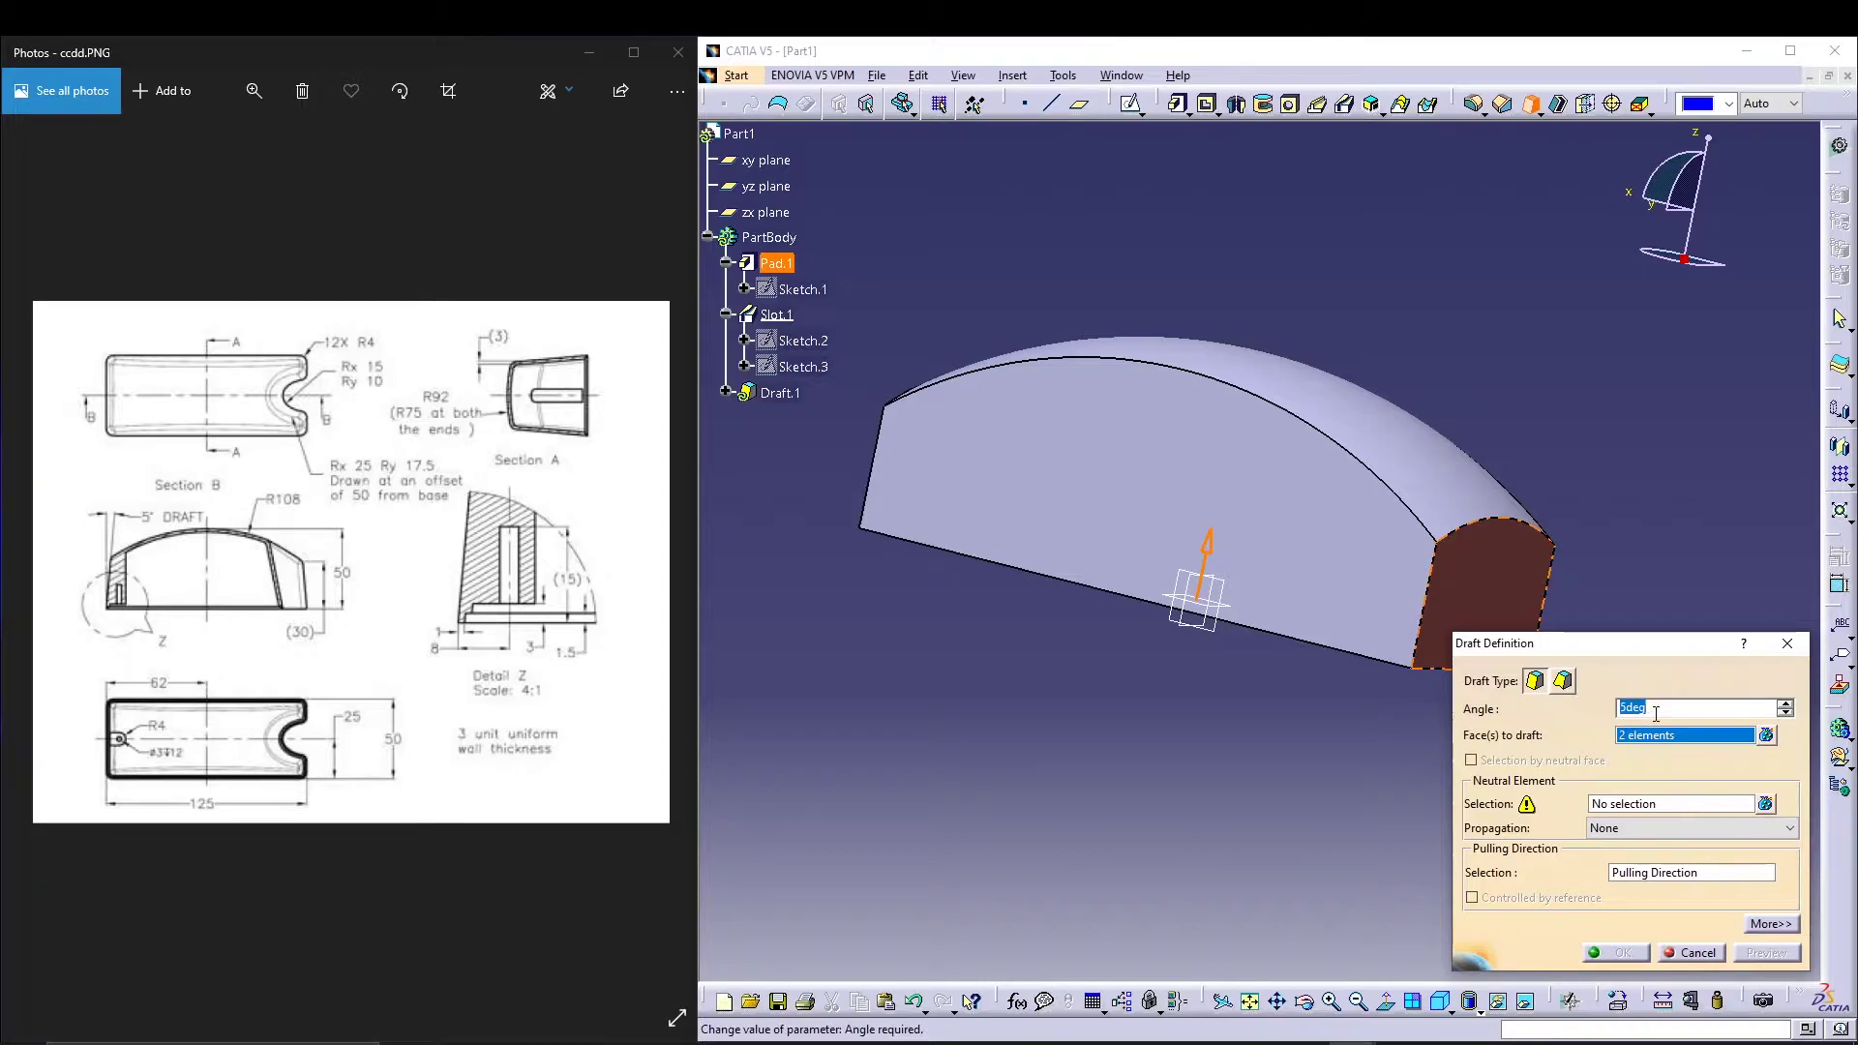
{"action": "left_click", "coordinate": [1619, 708]}
{"action": "type", "text": "-"}
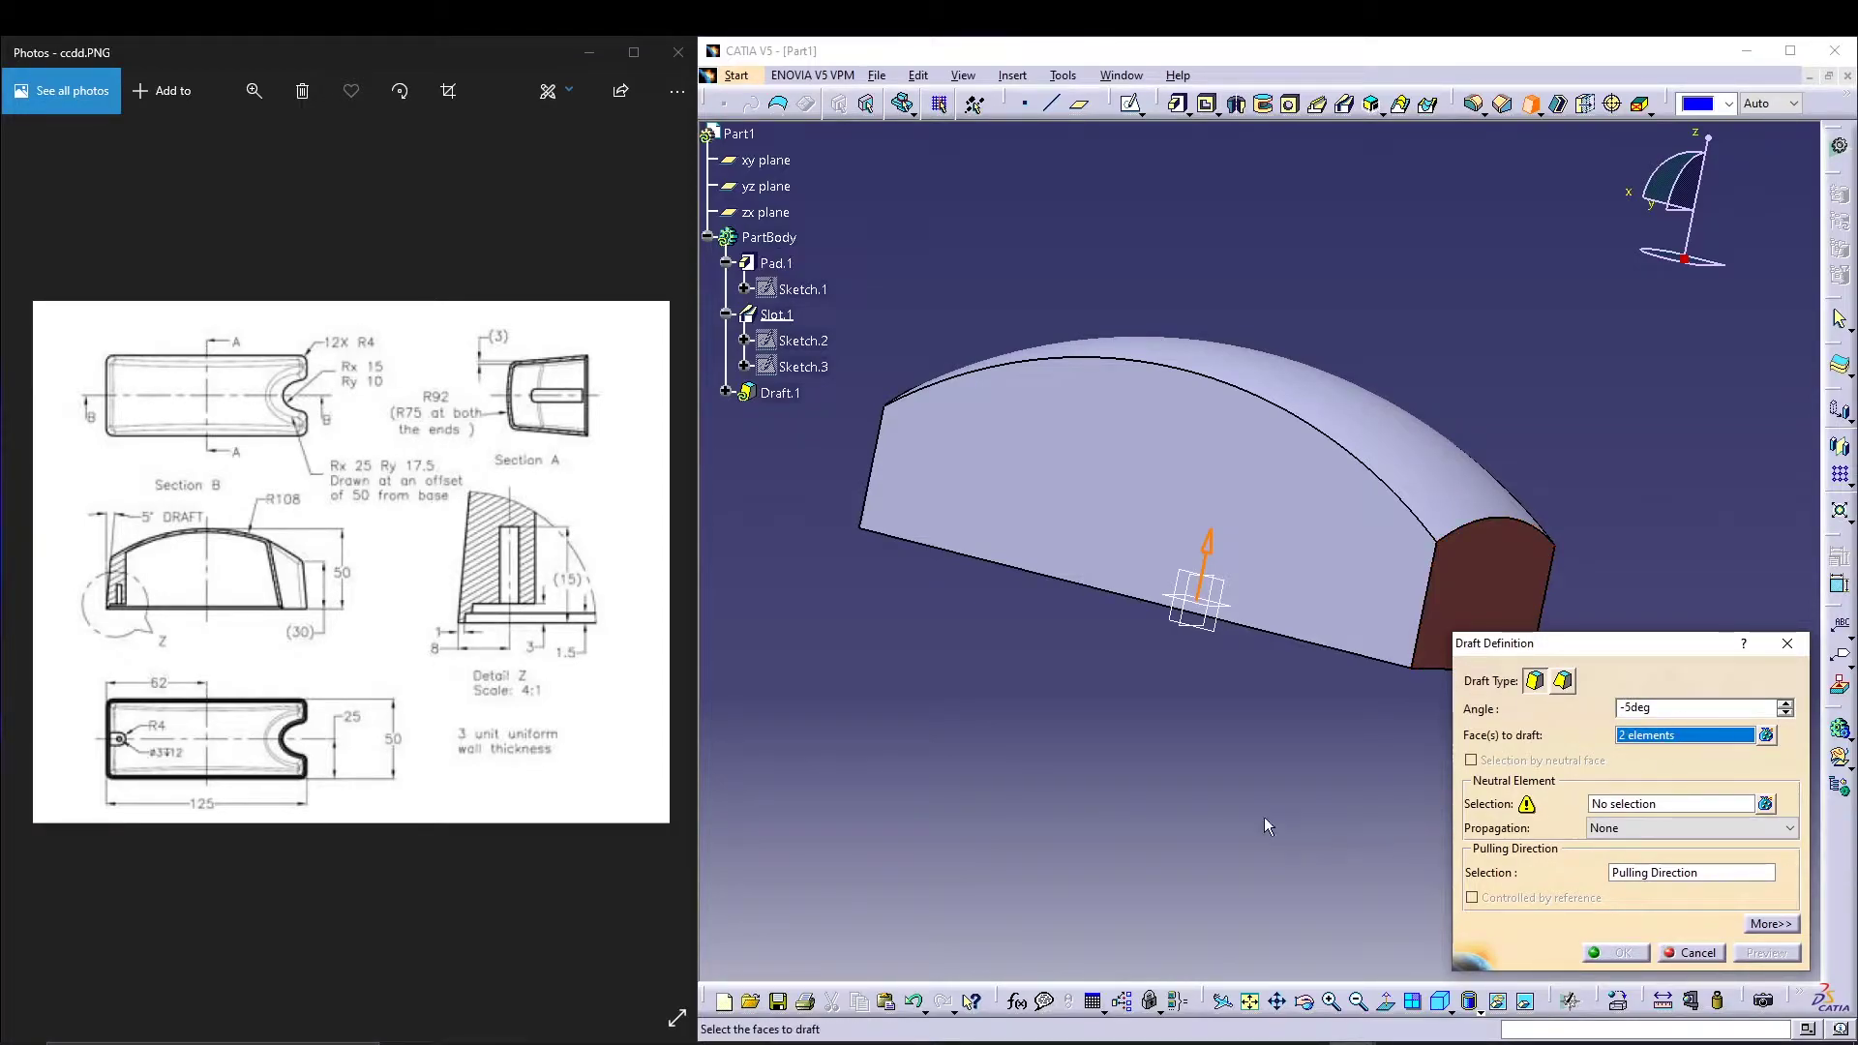
Step: Use the block's bottom face as the draft's neutral element and apply the draft
{"action": "middle_click_drag", "start_coordinate": [1089, 724], "coordinate": [1095, 677]}
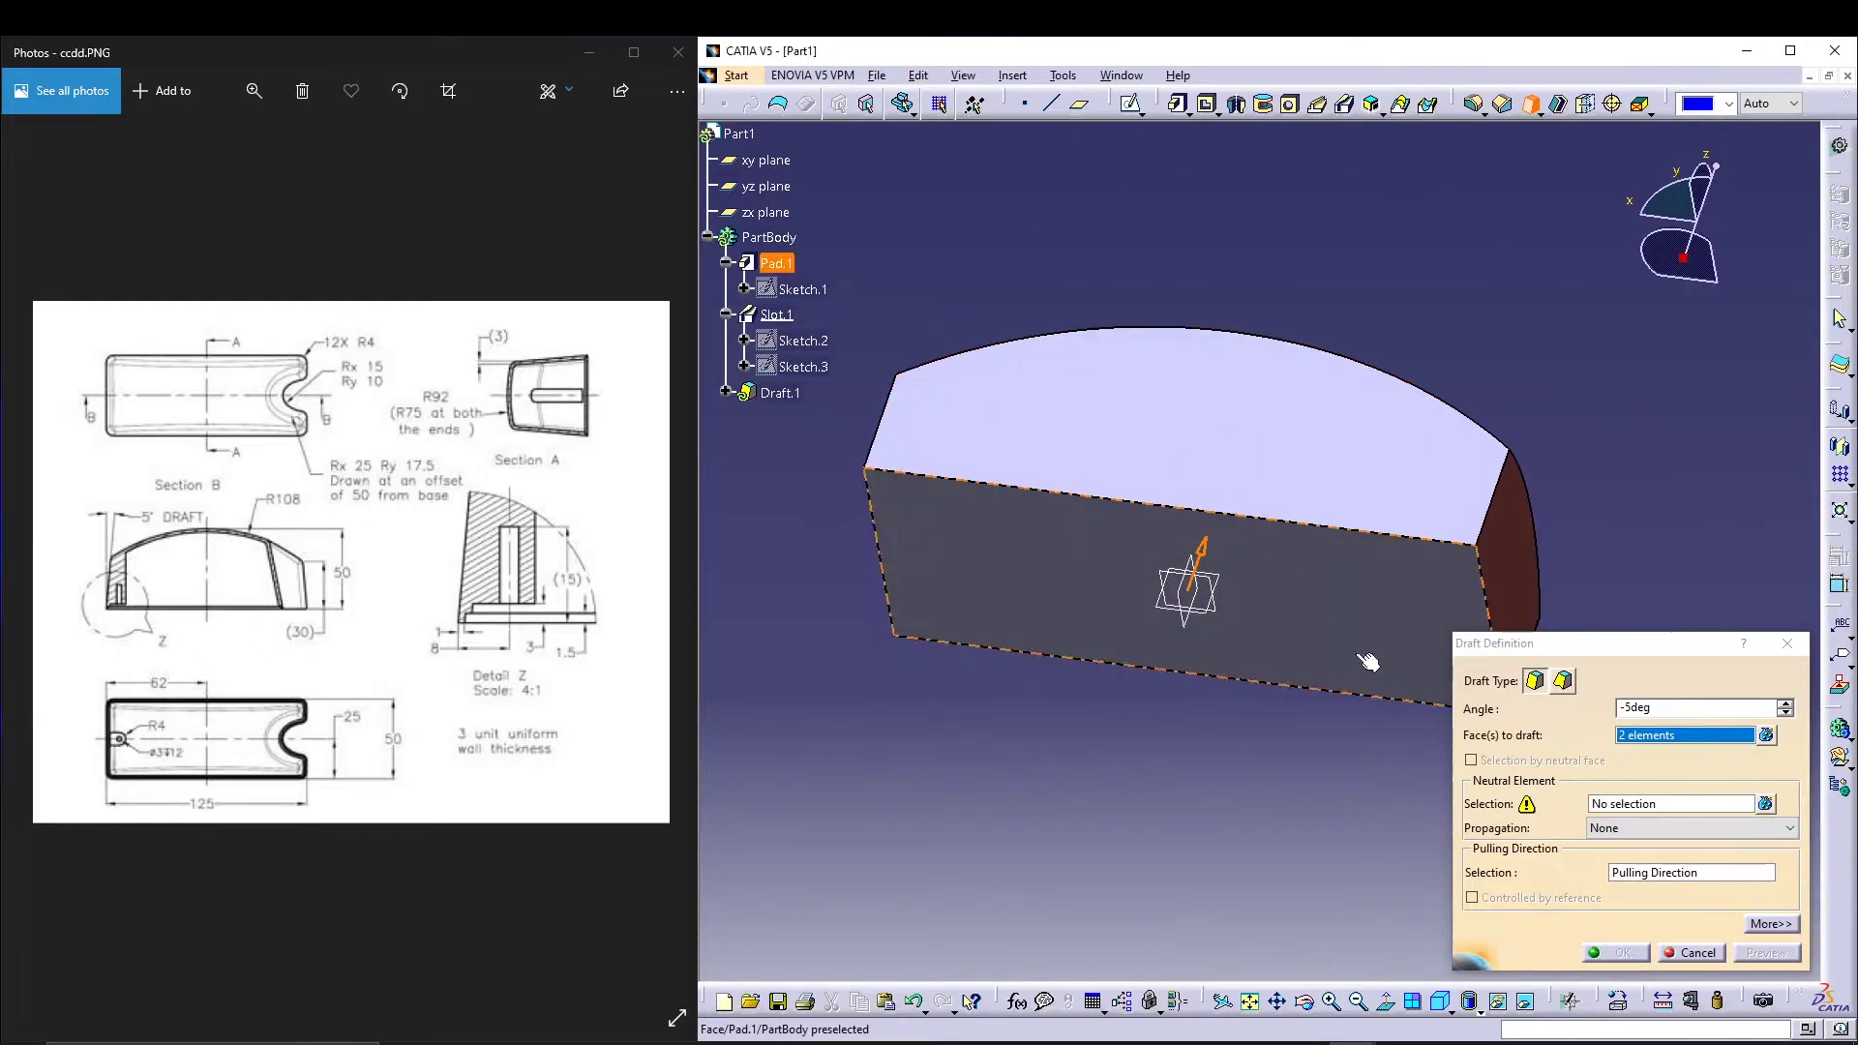
{"action": "left_click", "coordinate": [1688, 804]}
{"action": "left_click", "coordinate": [1248, 639]}
{"action": "middle_click_drag", "start_coordinate": [1263, 810], "coordinate": [1334, 979]}
{"action": "left_click", "coordinate": [1742, 953]}
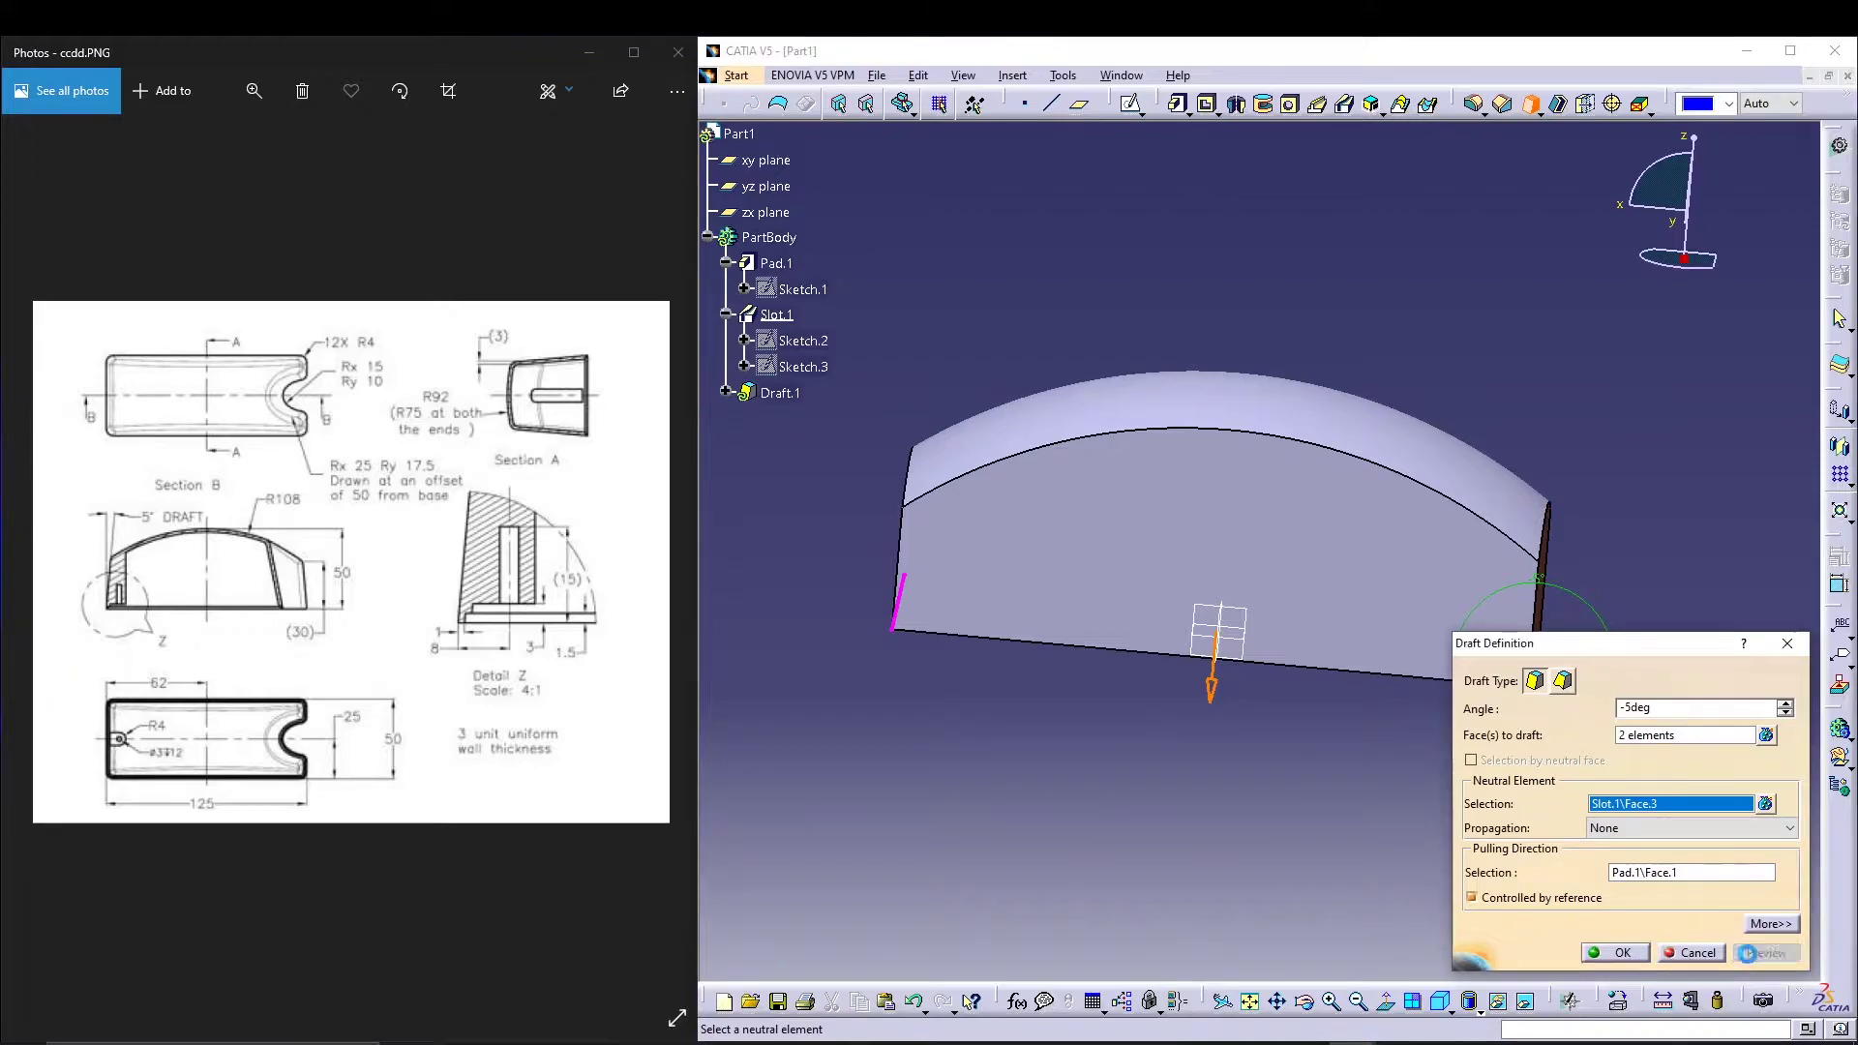
{"action": "left_click", "coordinate": [1616, 952]}
{"action": "middle_click_drag", "start_coordinate": [975, 771], "coordinate": [1099, 800]}
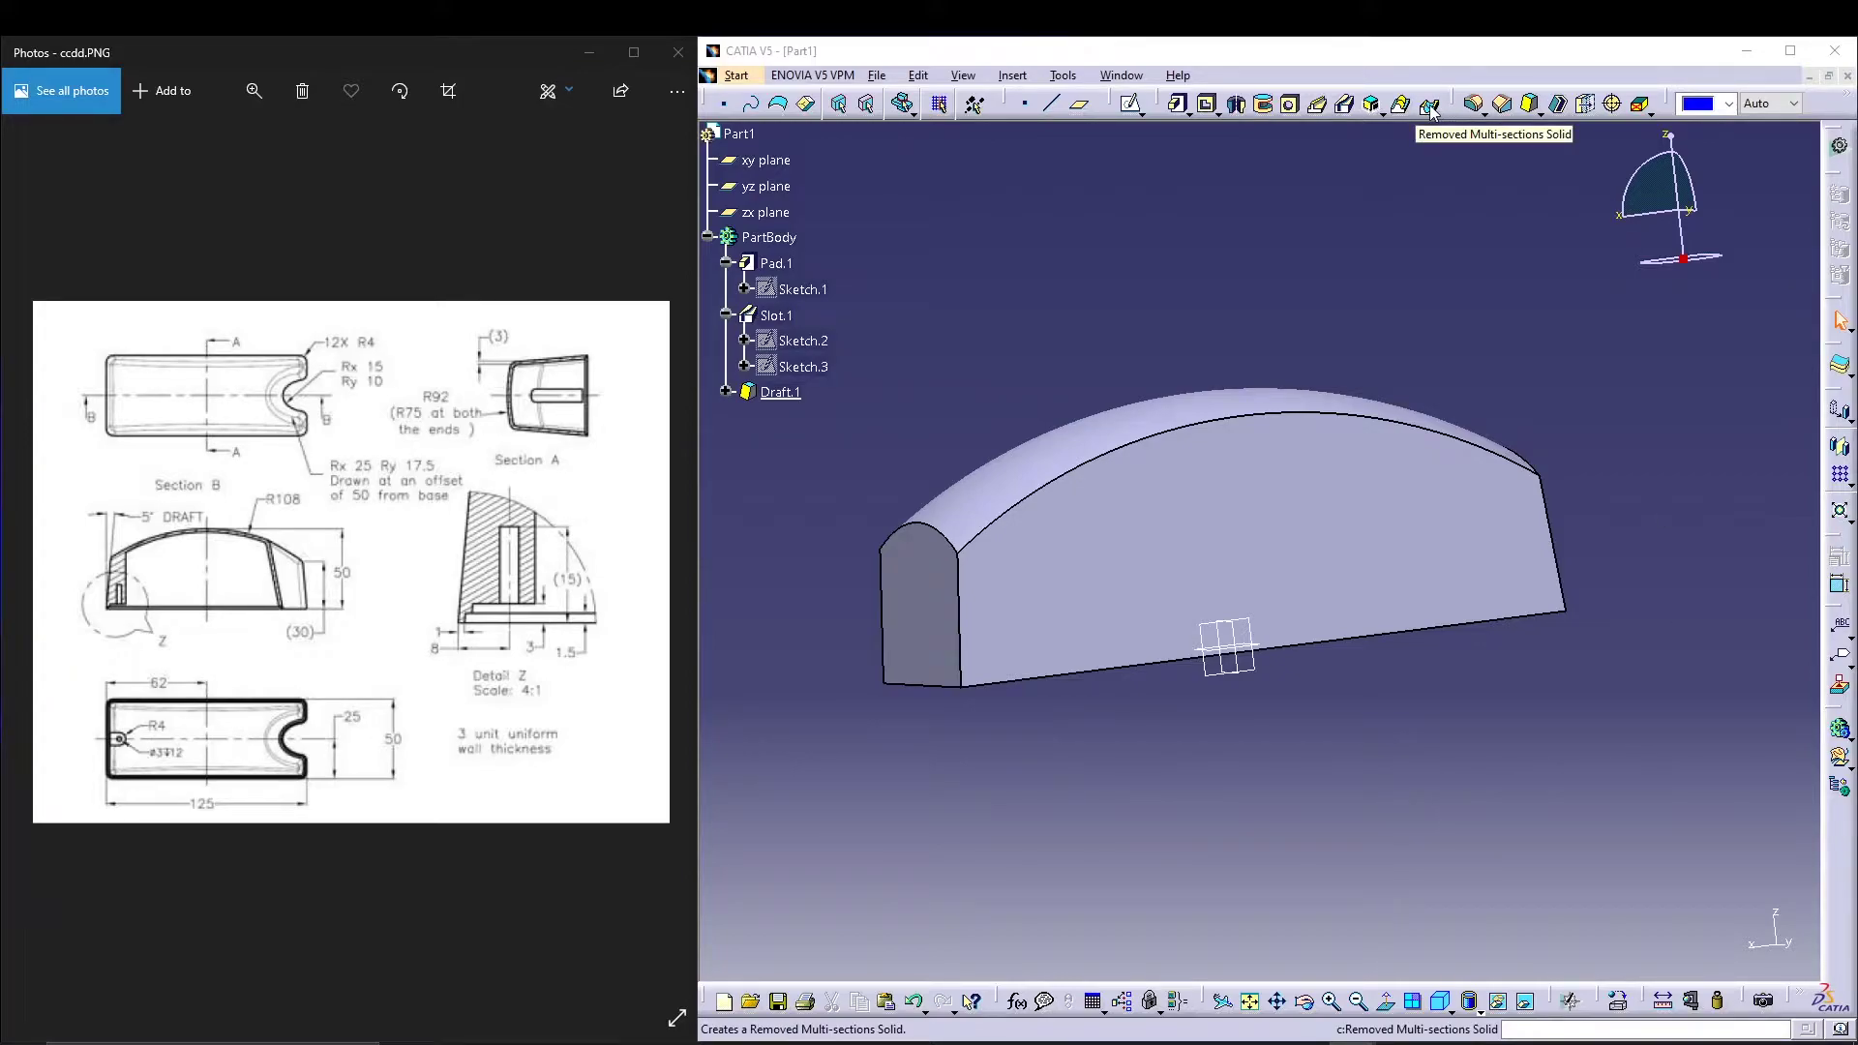
Step: Check the cover's 3D reference picture and open a sketch on the xy plane, flipped to face the block's underside
{"action": "middle_click_drag", "start_coordinate": [1200, 246], "coordinate": [1215, 284]}
{"action": "left_click", "coordinate": [38, 552]}
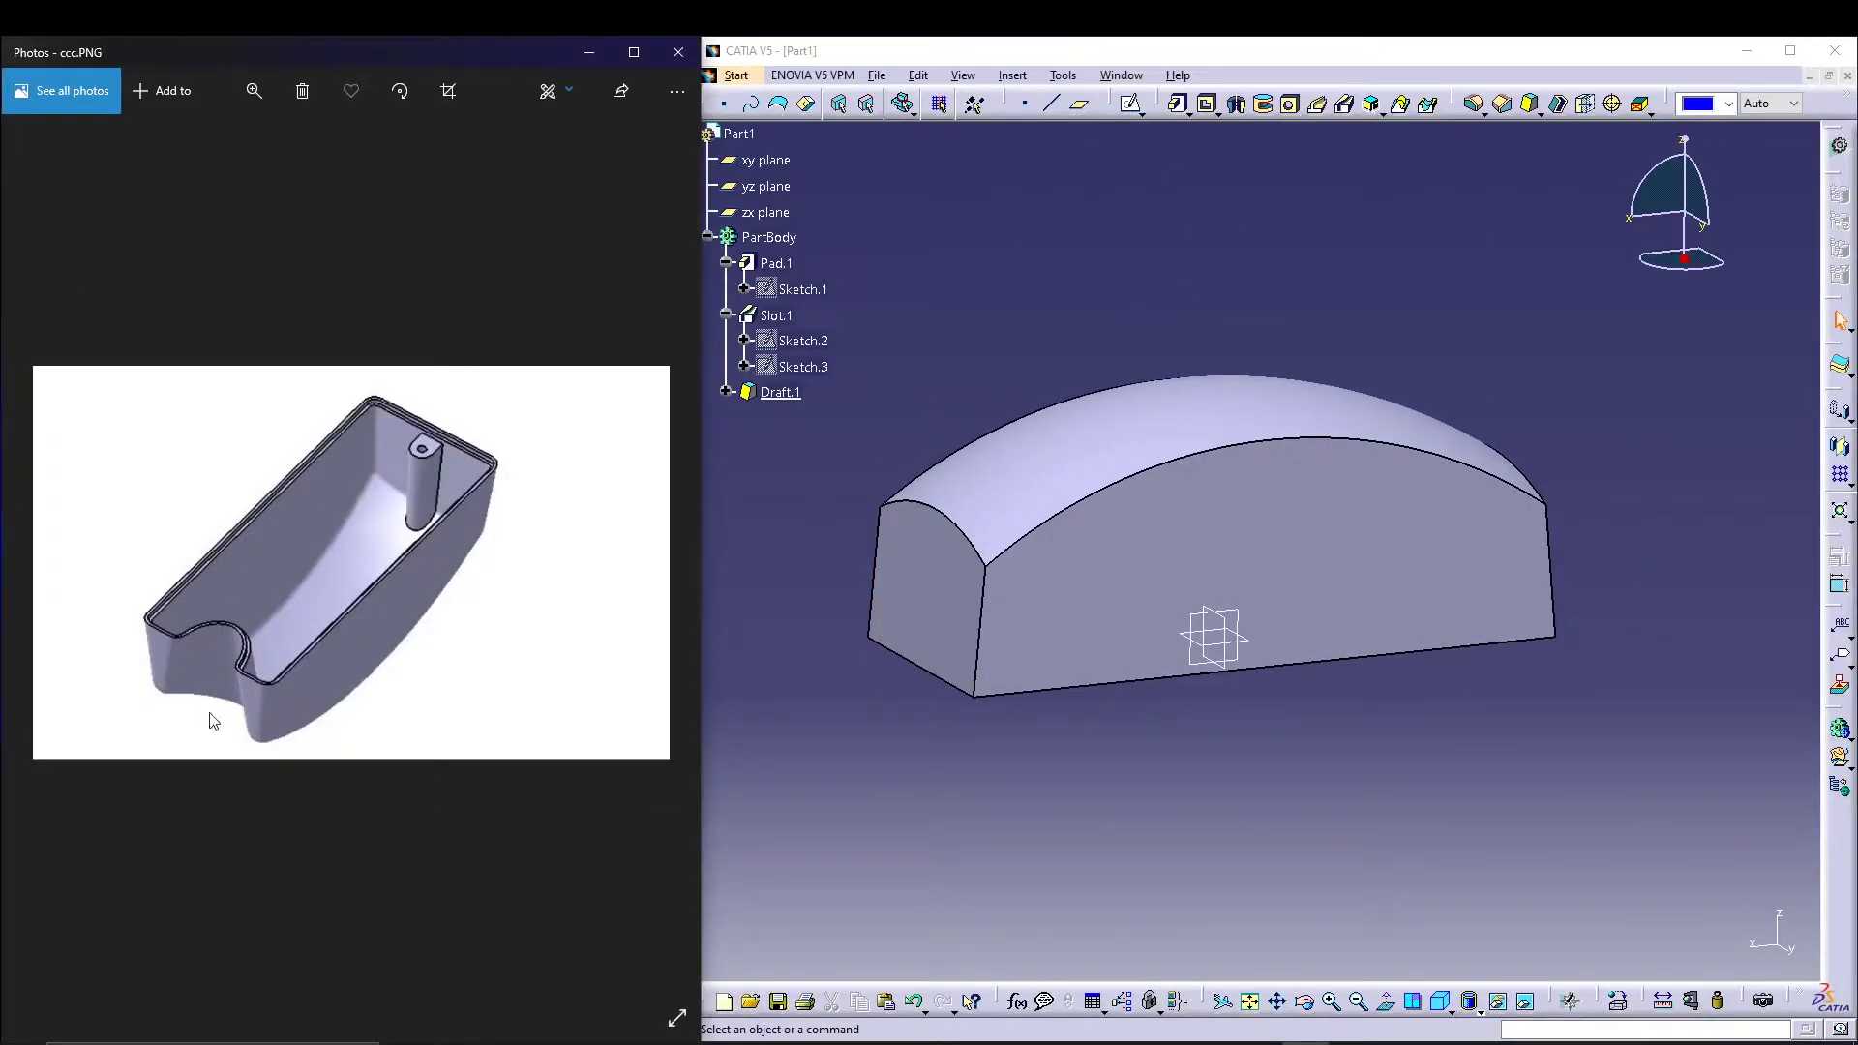
{"action": "left_click", "coordinate": [667, 556]}
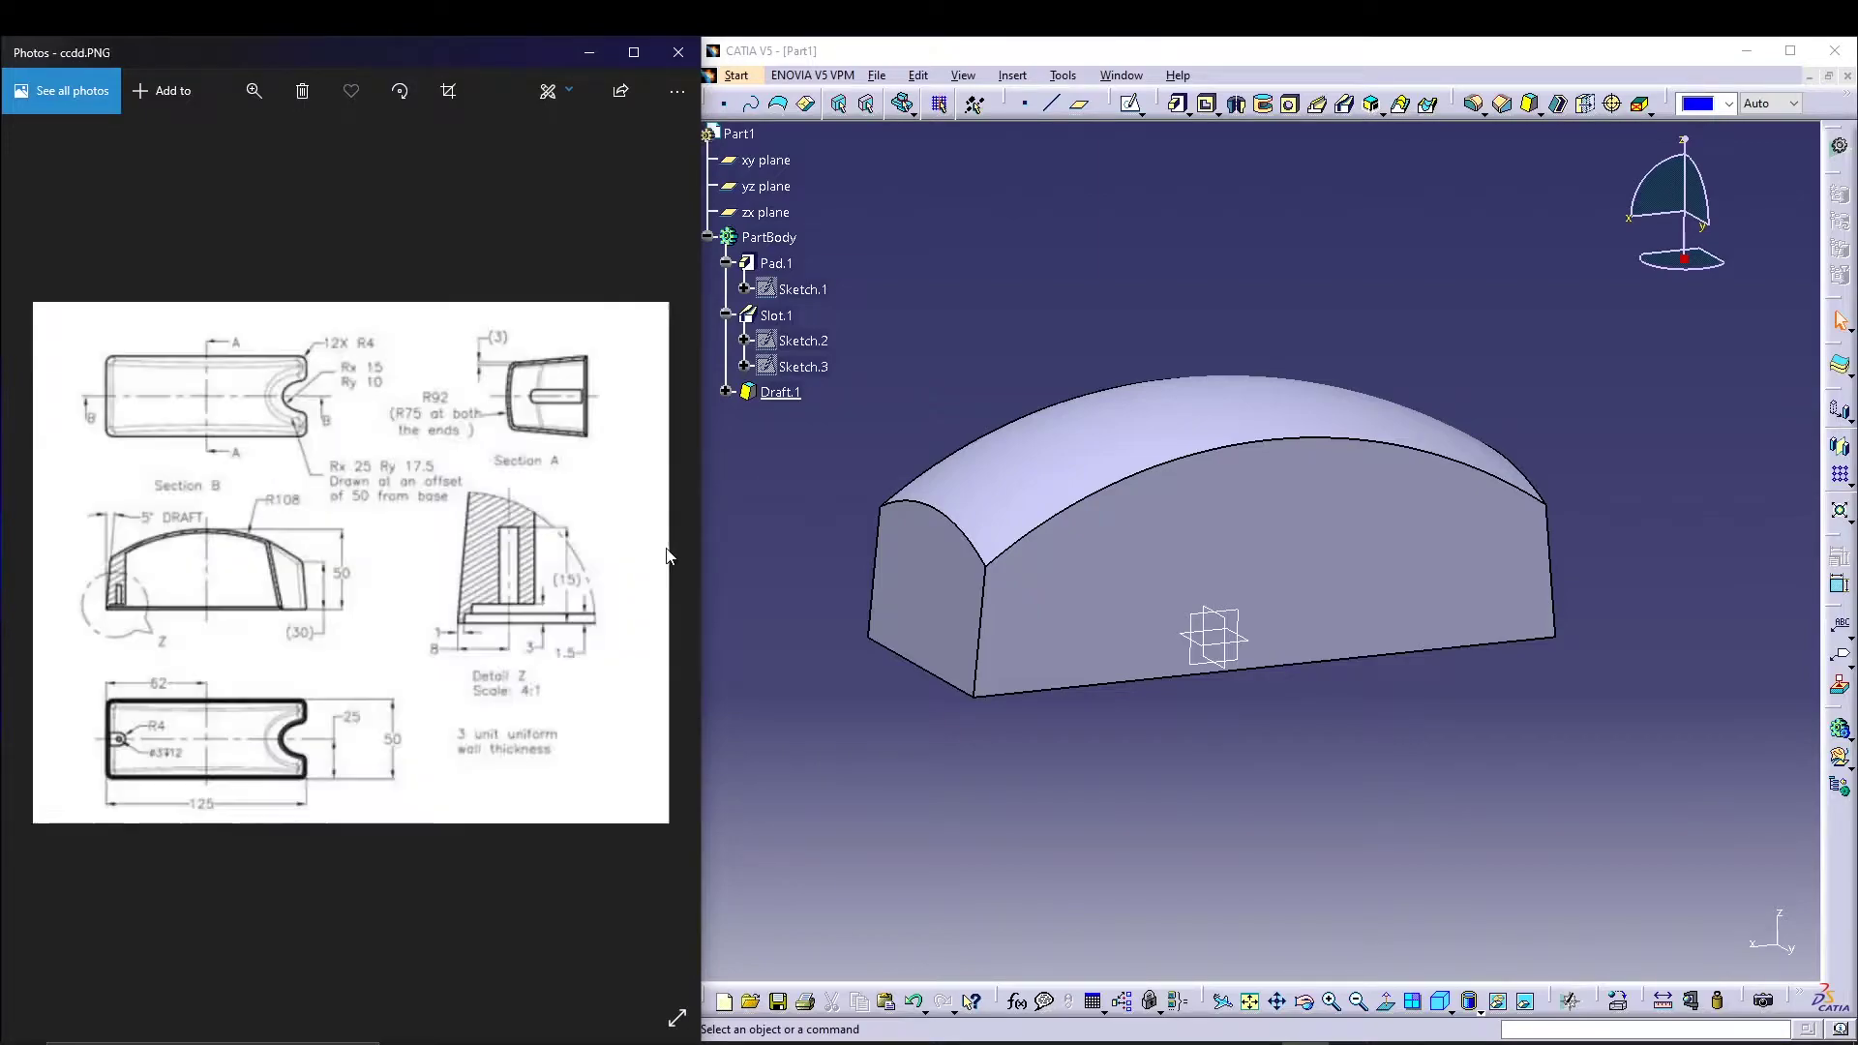
{"action": "left_click", "coordinate": [1716, 857]}
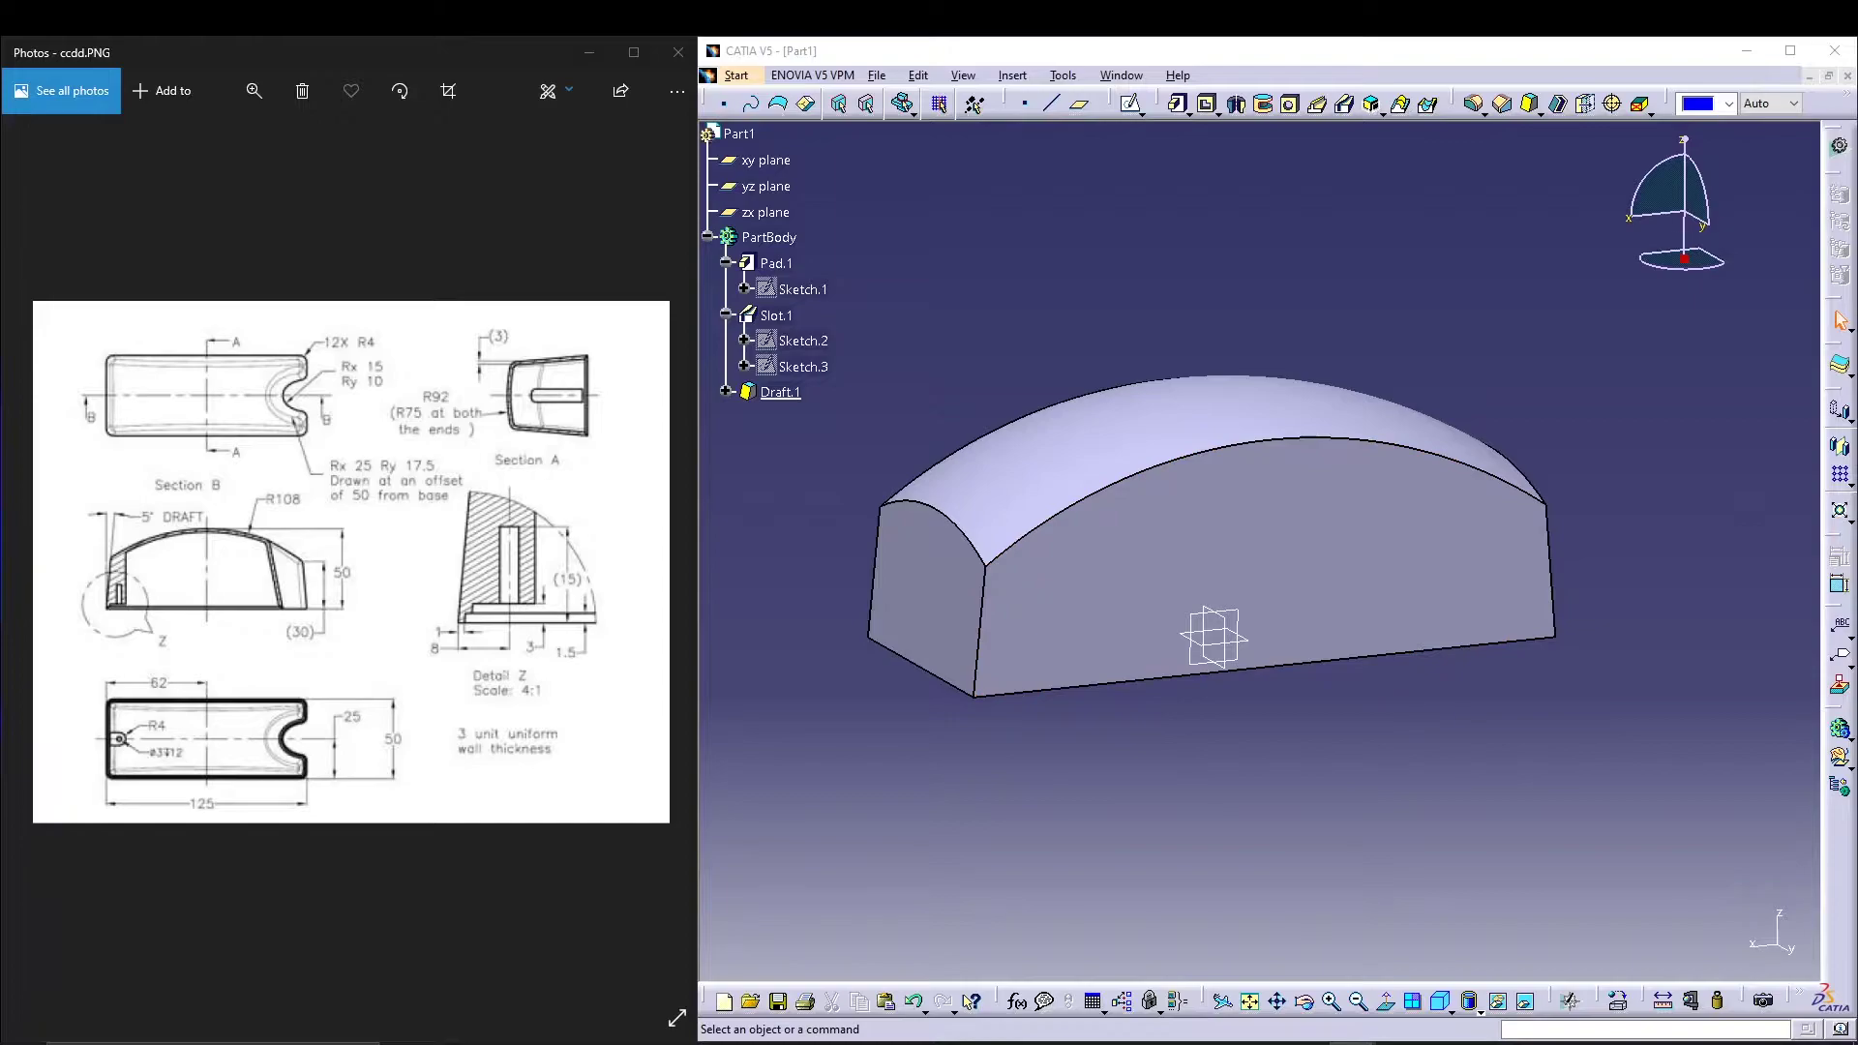
{"action": "middle_click_drag", "start_coordinate": [1250, 747], "coordinate": [1257, 319]}
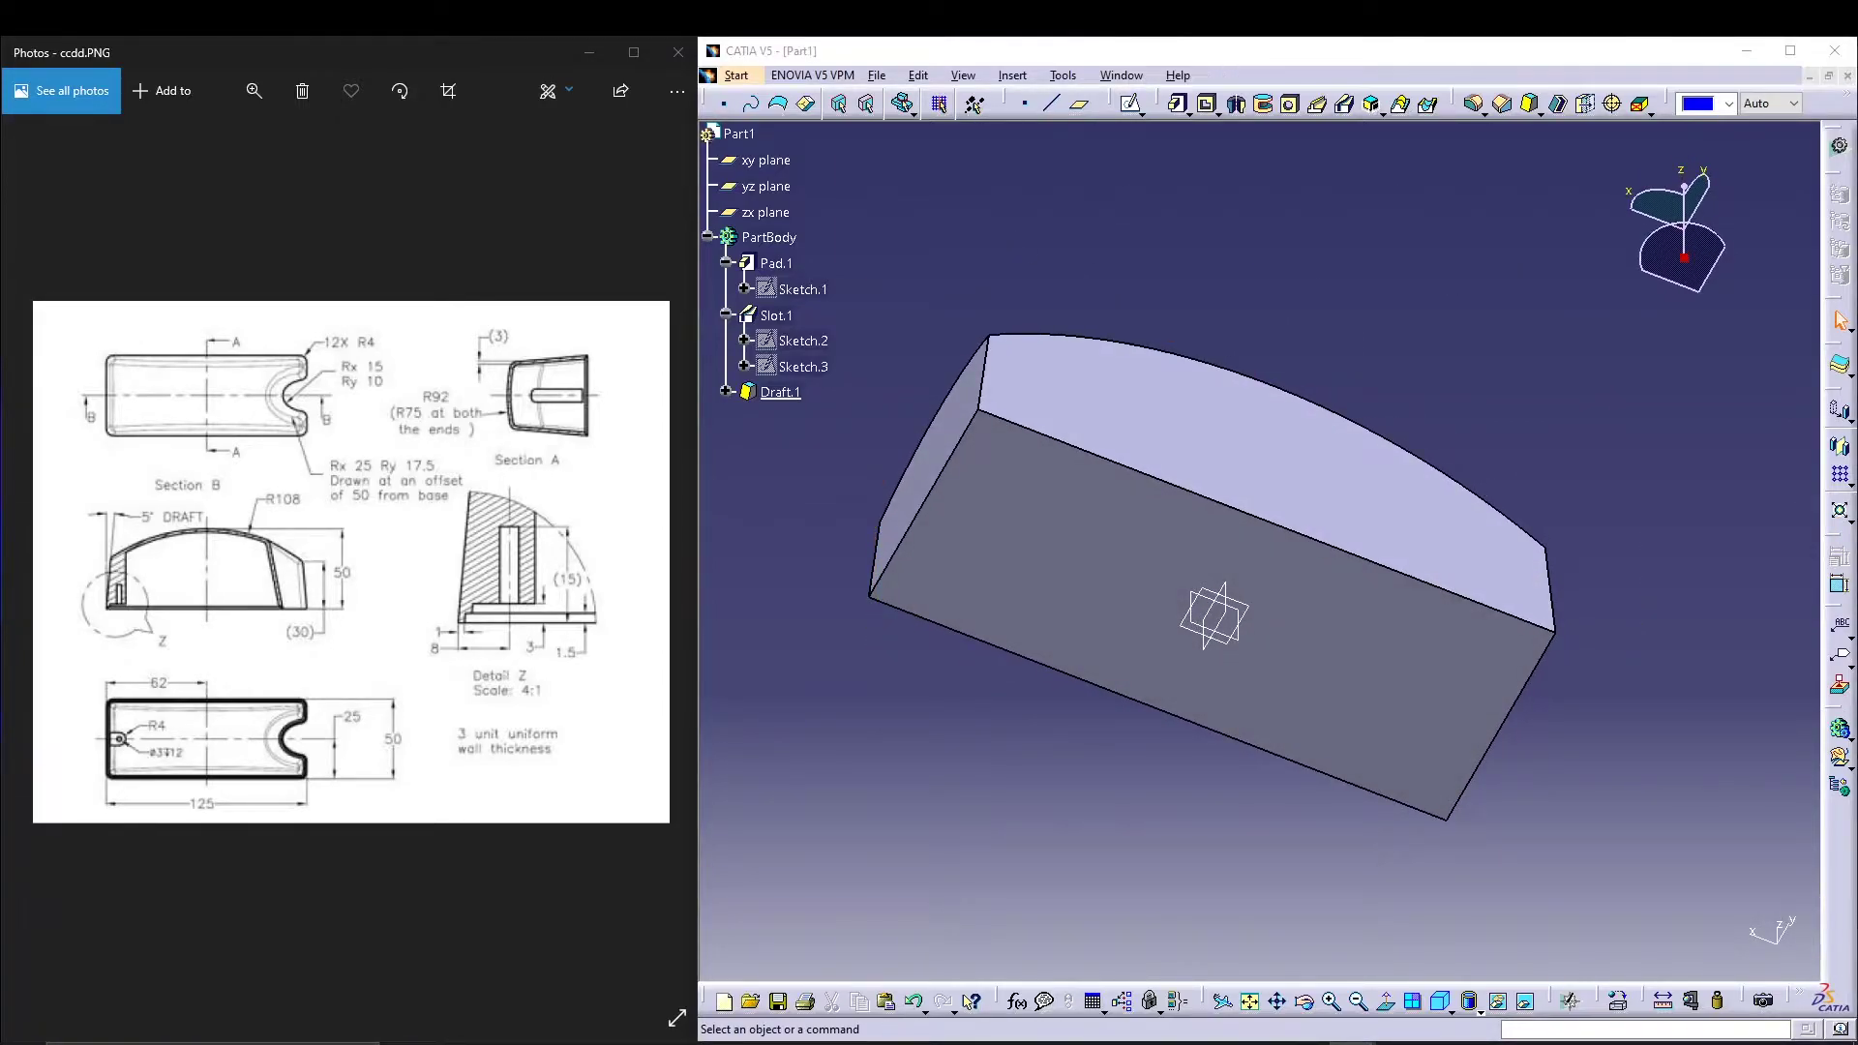
{"action": "left_click", "coordinate": [766, 159]}
{"action": "left_click", "coordinate": [1129, 109]}
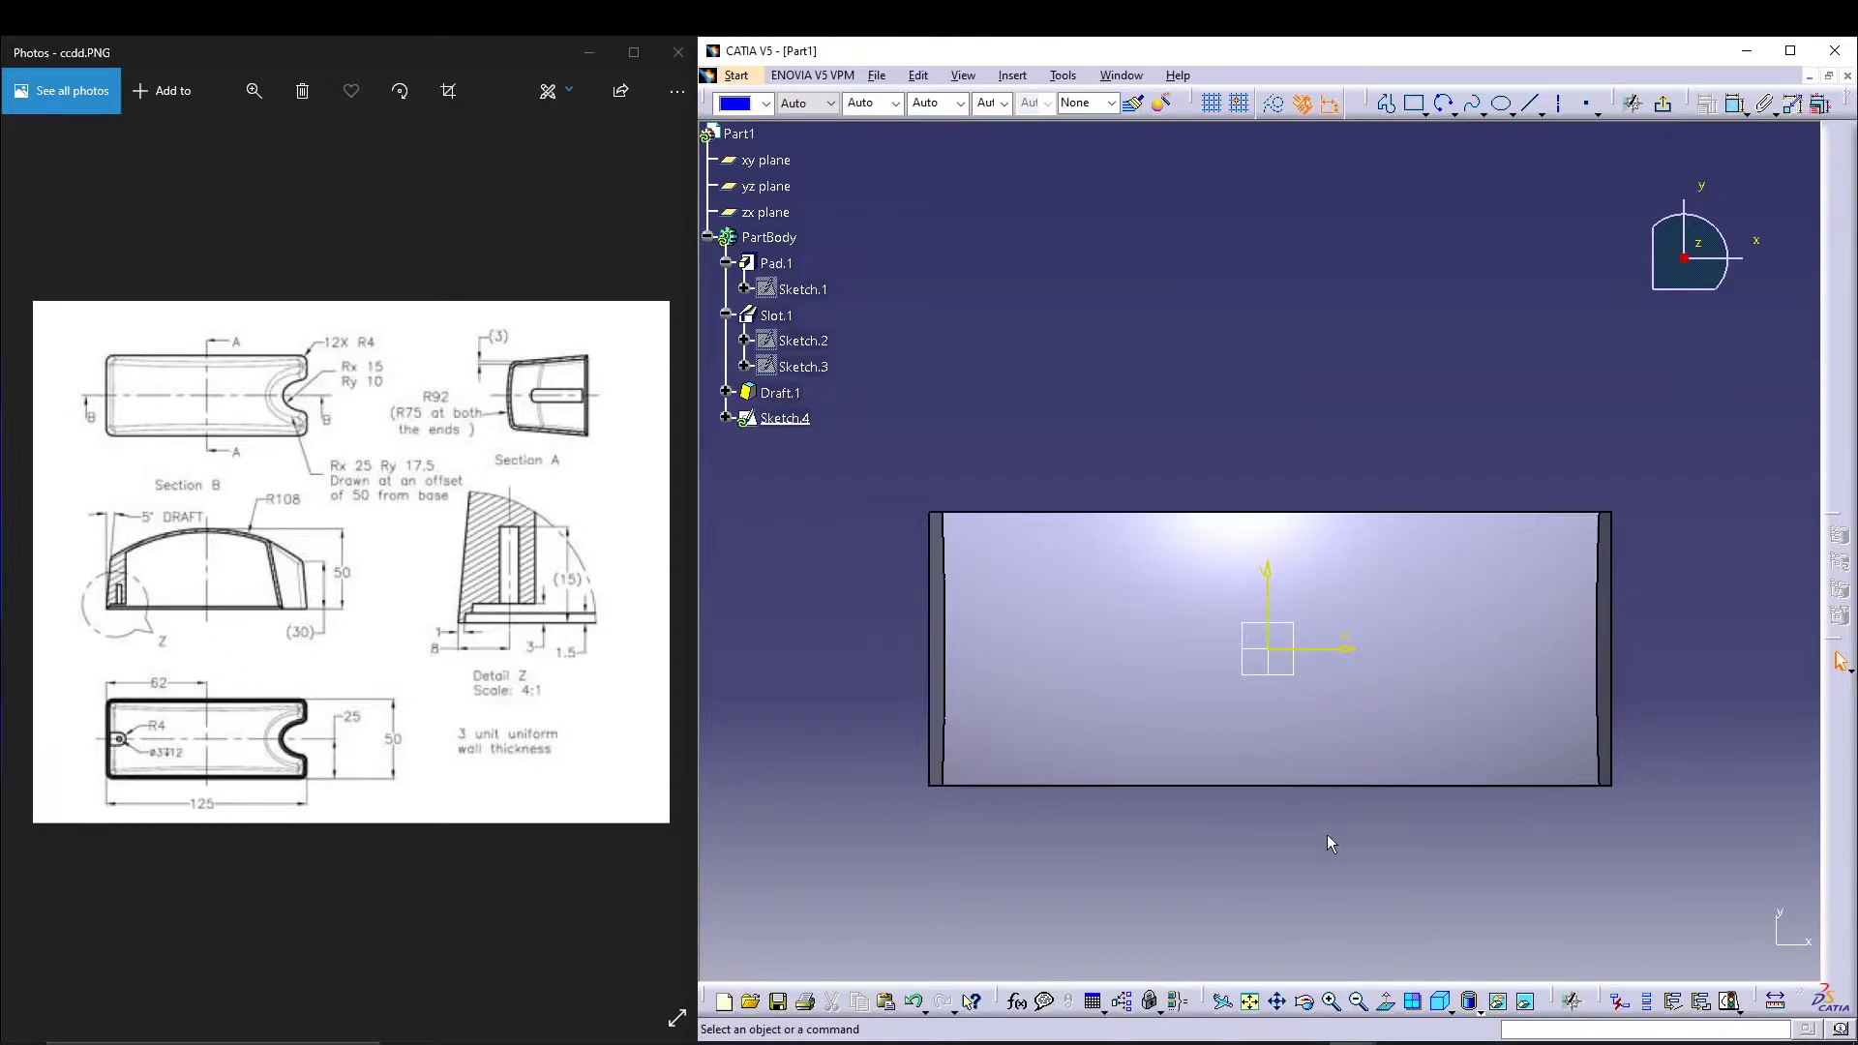
{"action": "left_click", "coordinate": [1386, 1006]}
{"action": "mouse_move", "coordinate": [1357, 869]}
{"action": "middle_mouse_down"}
{"action": "mouse_move", "coordinate": [1281, 830]}
{"action": "mouse_move", "coordinate": [1257, 859]}
{"action": "middle_mouse_up"}
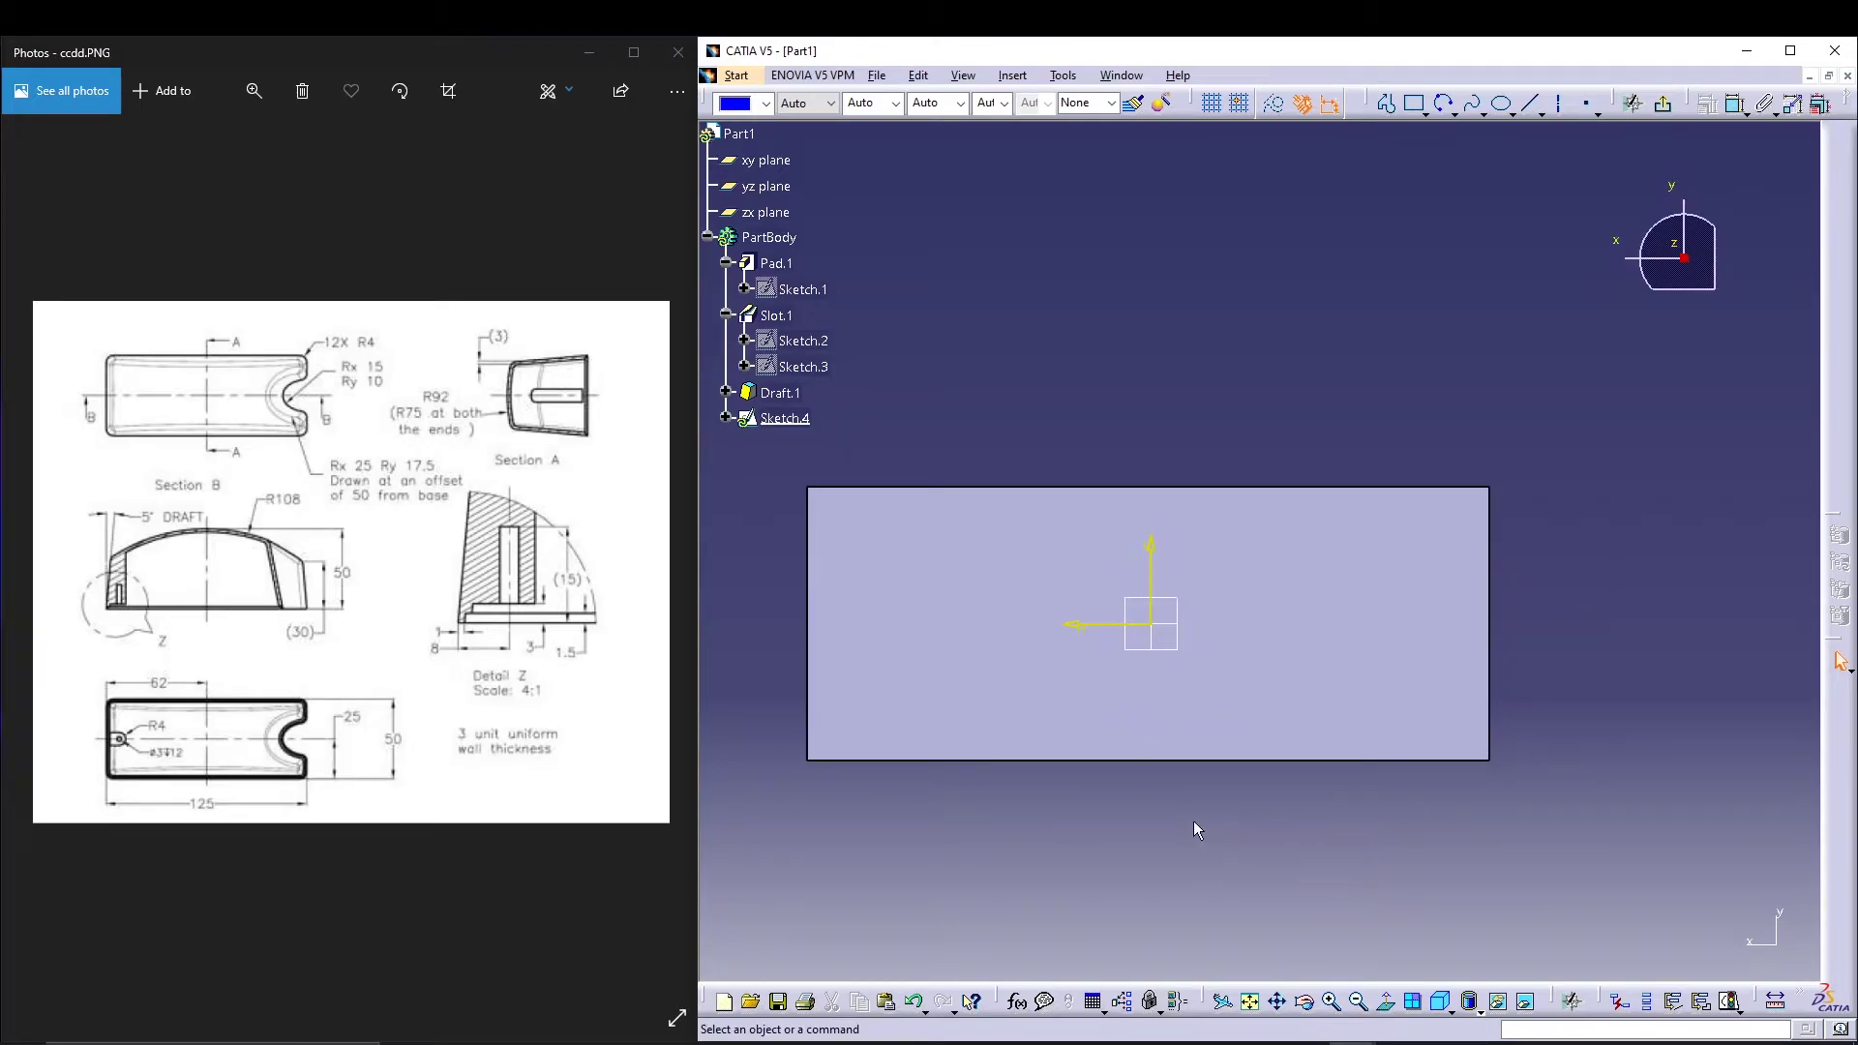
Step: Sketch a horizontal ellipse about 32 by 23 mm, centred just outside the middle of the block's short end edge
{"action": "left_click", "coordinate": [1501, 103]}
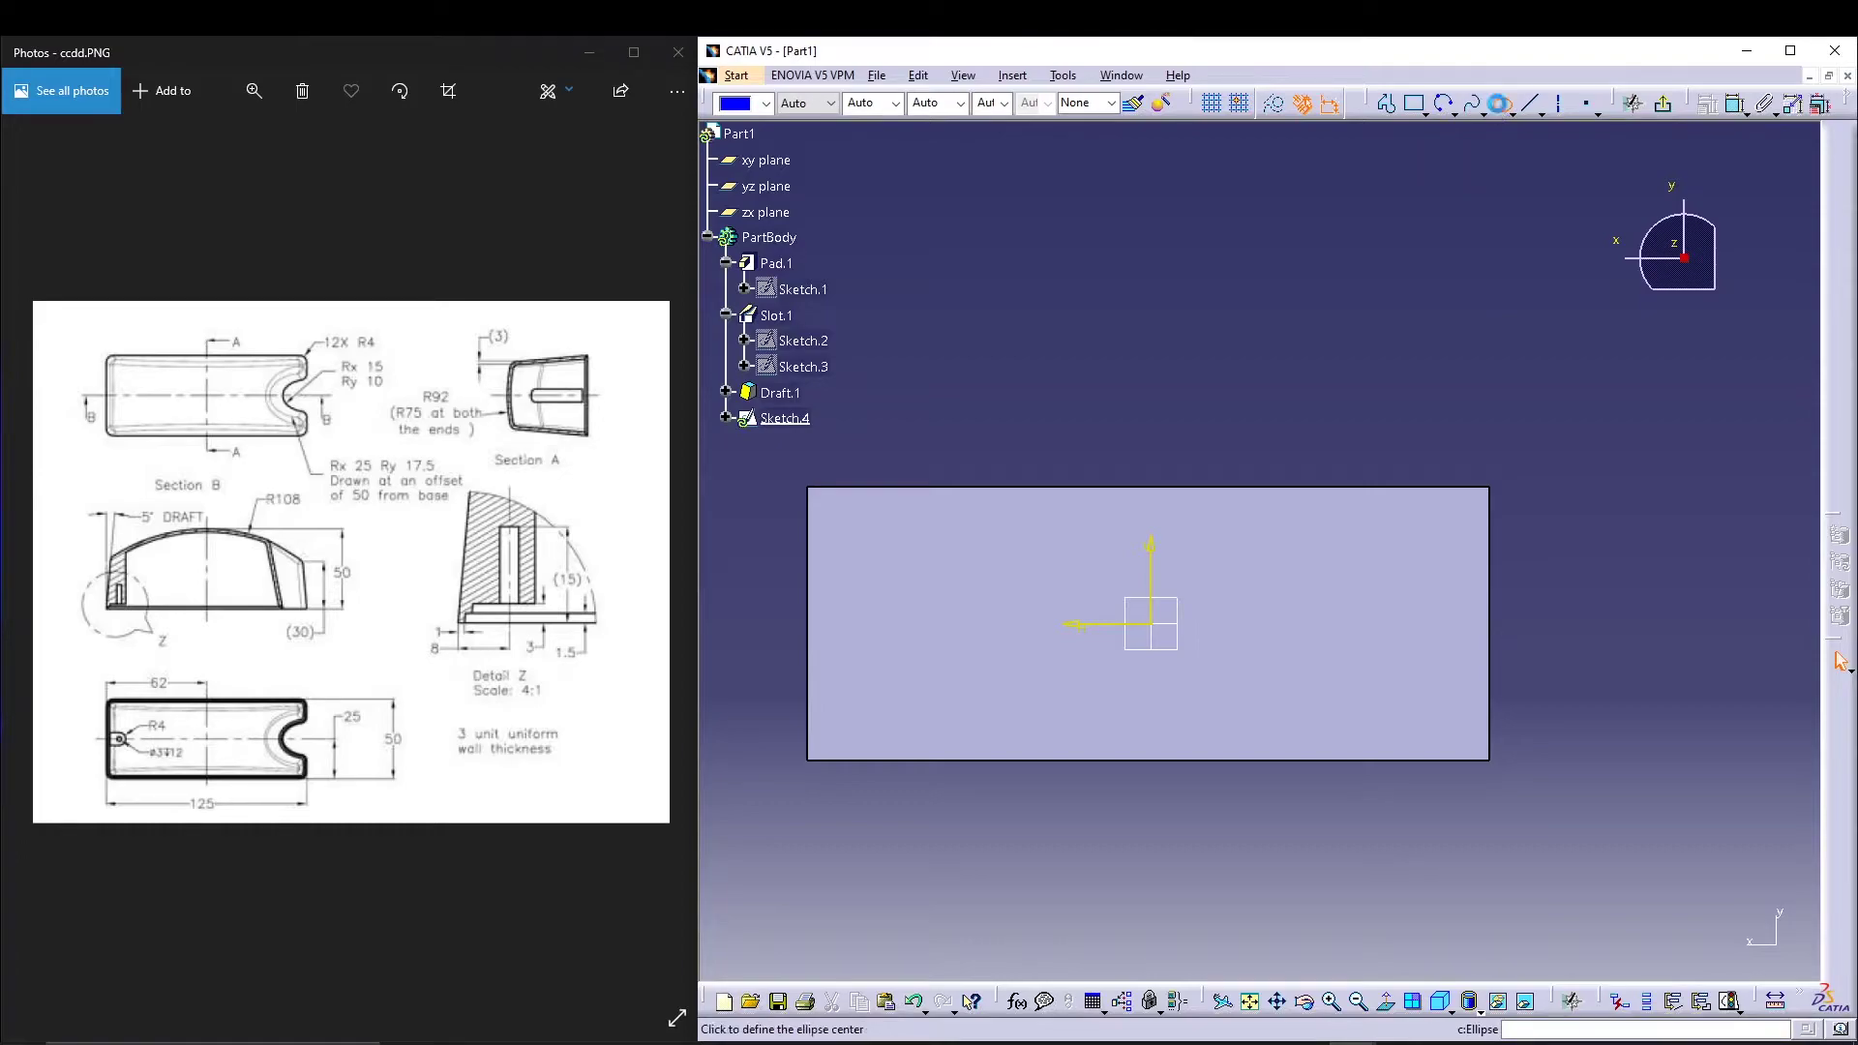
{"action": "left_click", "coordinate": [1509, 620]}
{"action": "left_click", "coordinate": [1592, 628]}
{"action": "left_click", "coordinate": [1521, 554]}
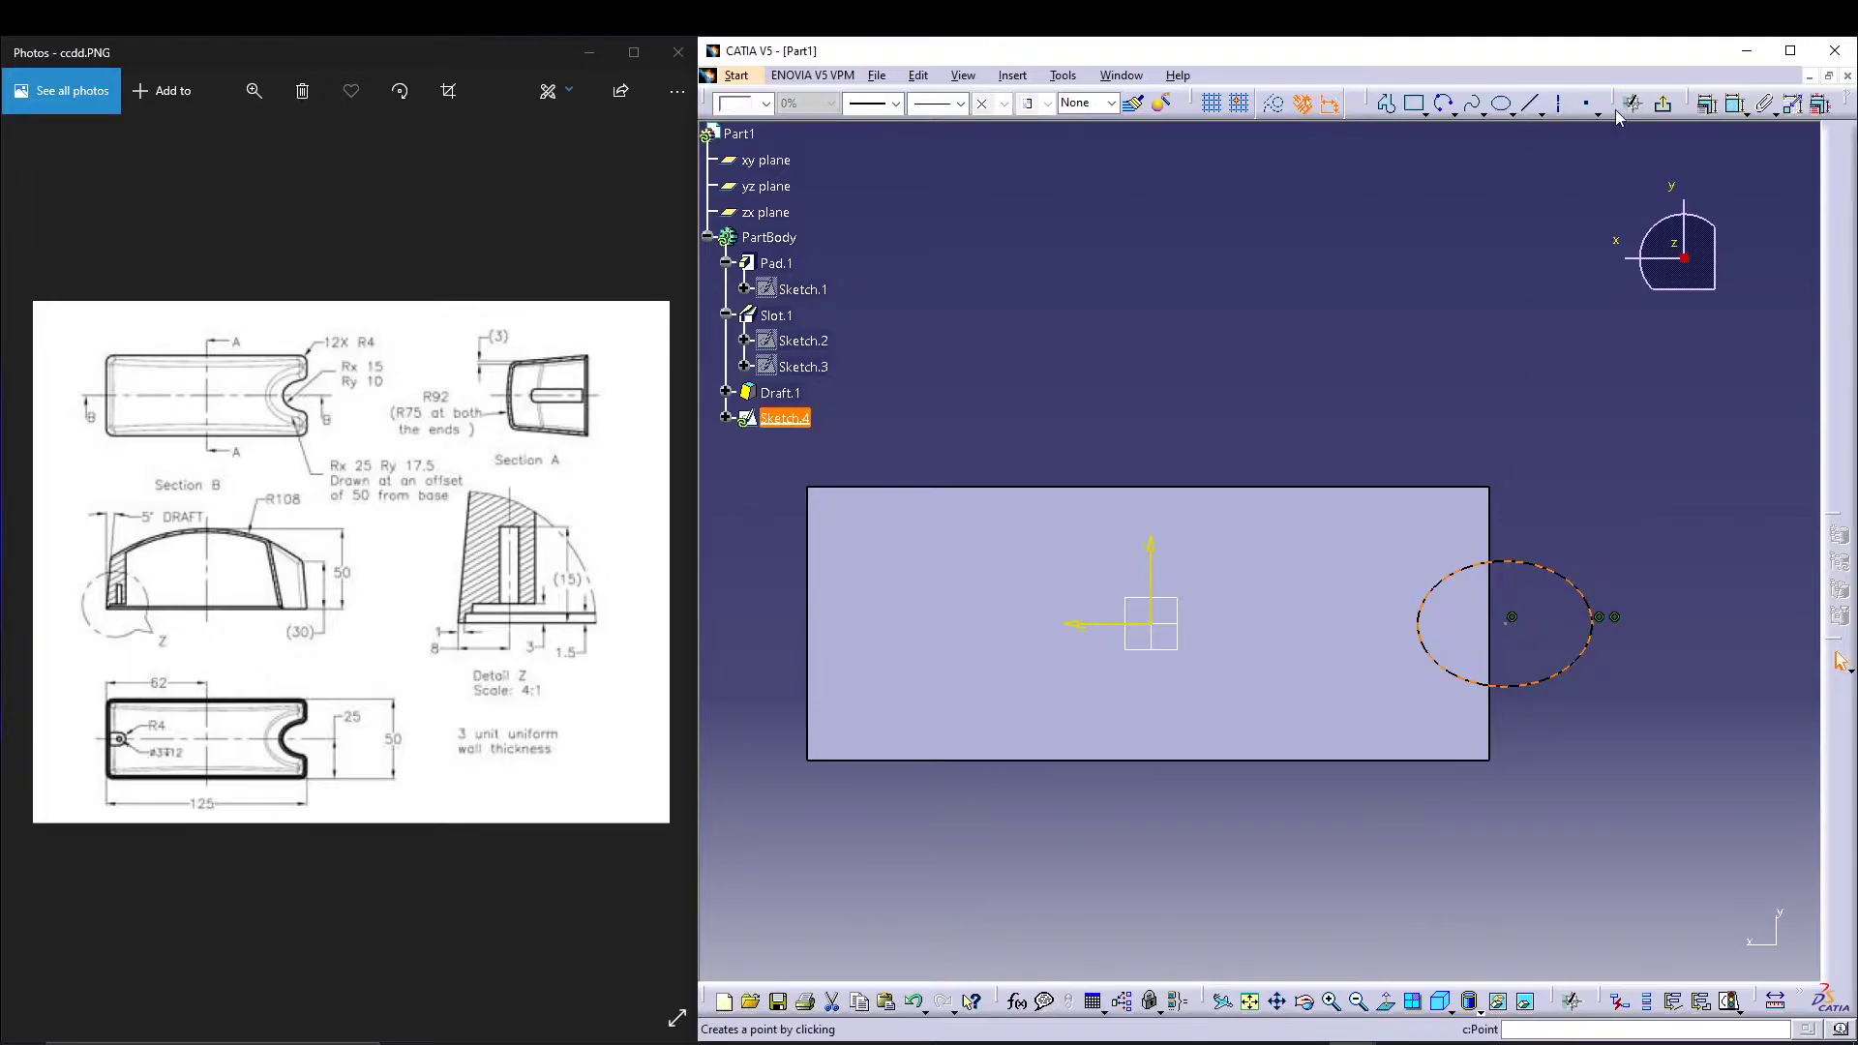
Step: Dimension the ellipse's semimajor and semiminor axes and place both dimensions clear of the curve
{"action": "left_click", "coordinate": [1708, 104]}
{"action": "left_click", "coordinate": [1645, 832]}
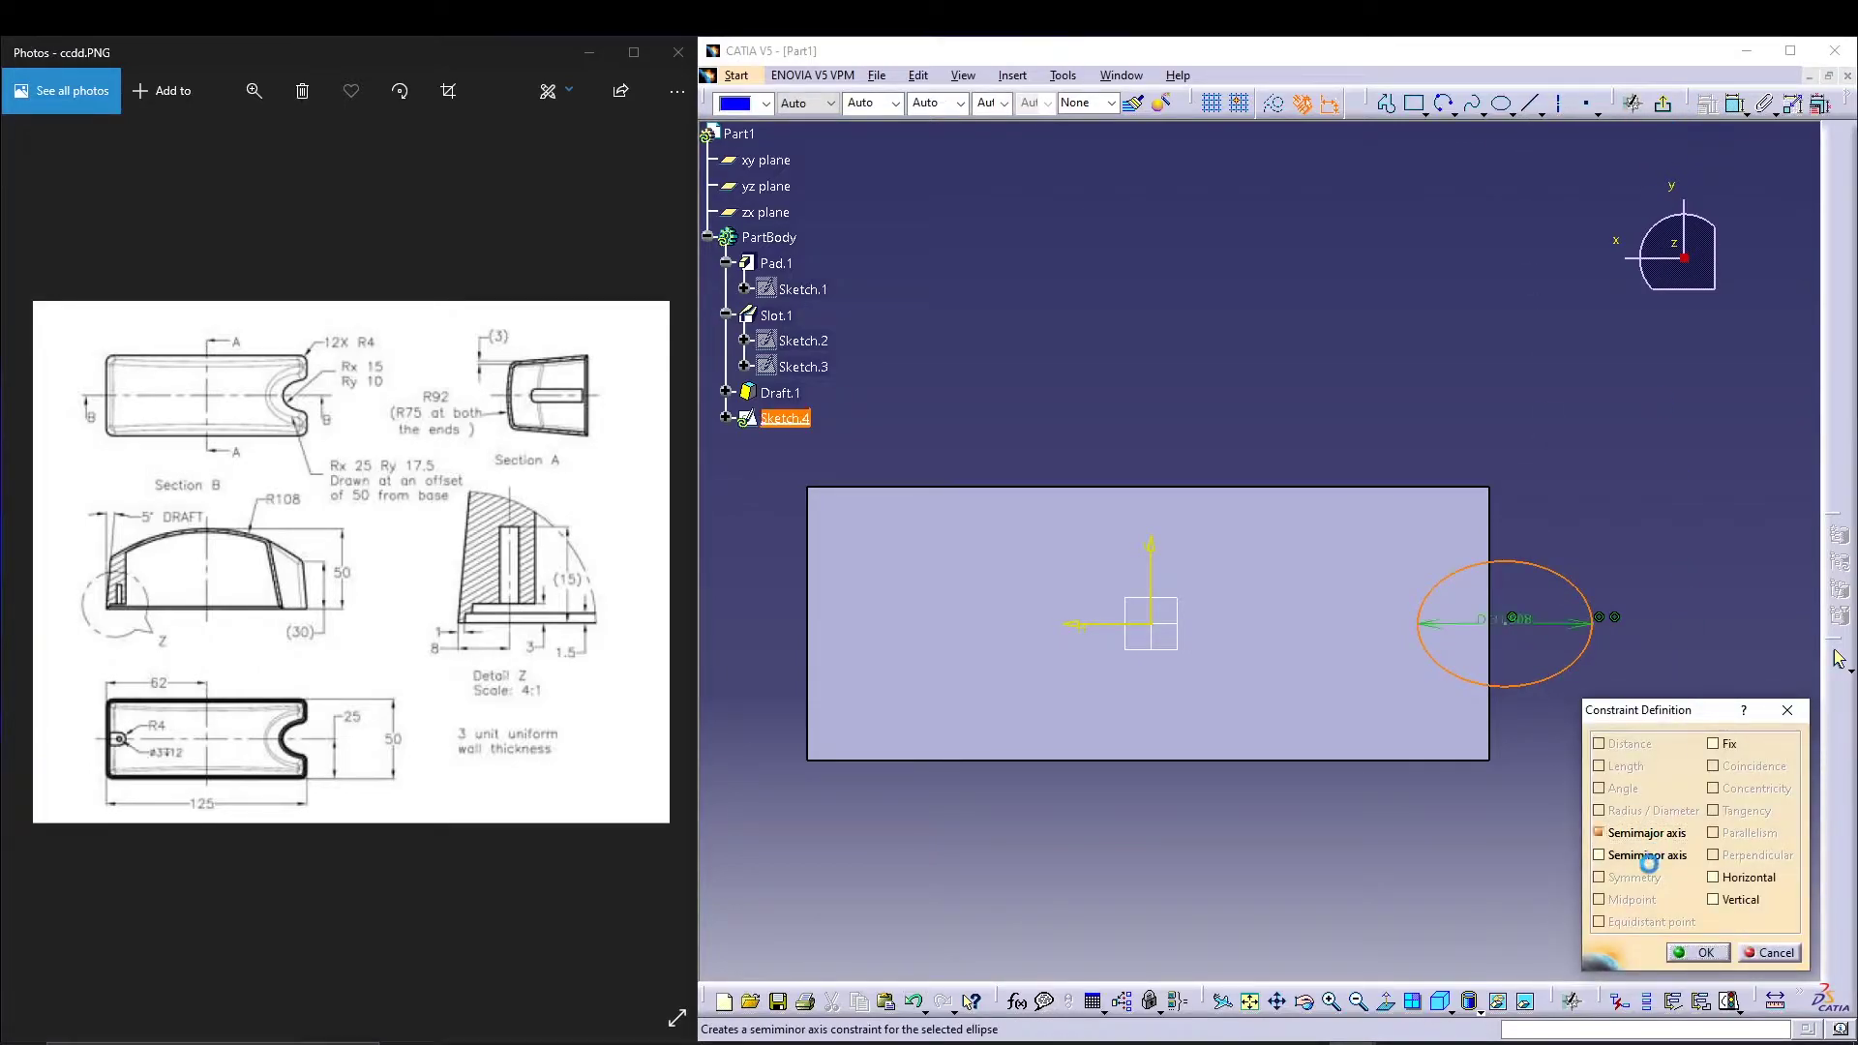
{"action": "left_click", "coordinate": [1646, 856]}
{"action": "left_click", "coordinate": [1695, 954]}
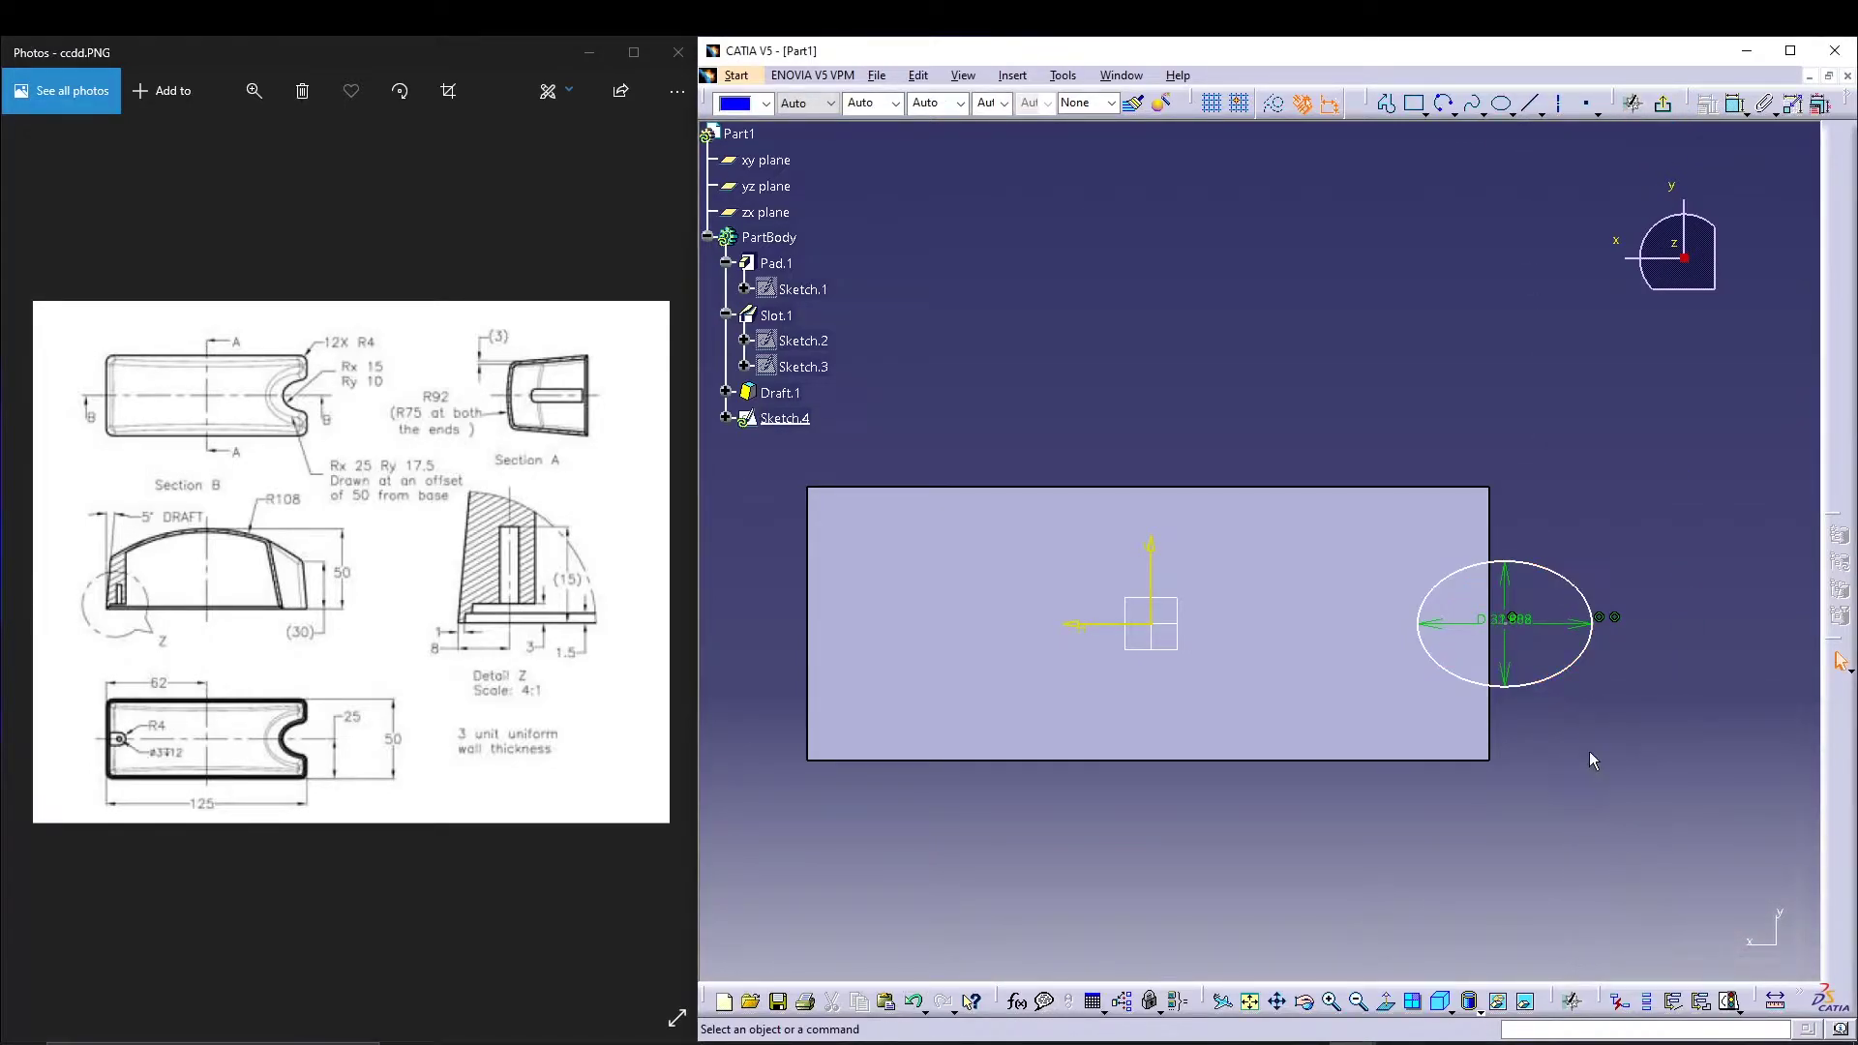
{"action": "left_click_drag", "start_coordinate": [1510, 621], "coordinate": [1504, 826]}
{"action": "left_click_drag", "start_coordinate": [1496, 586], "coordinate": [1664, 593]}
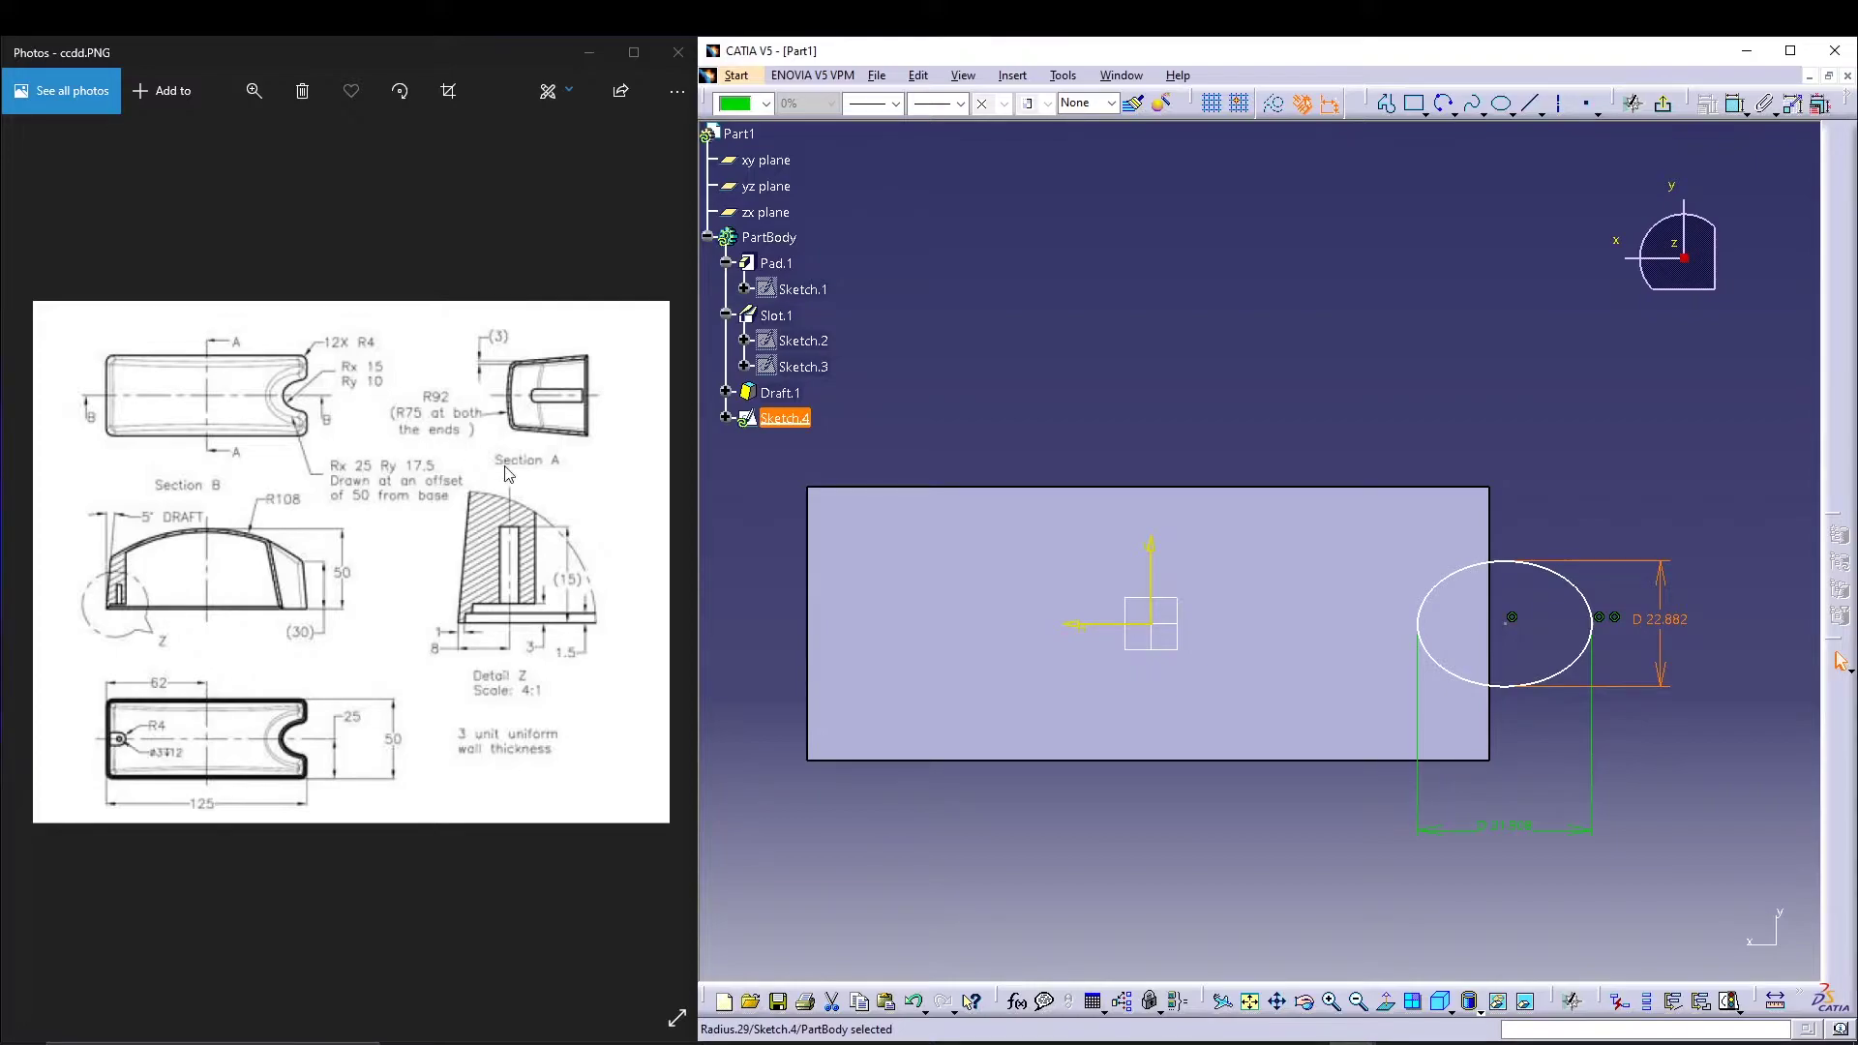
Step: Switch the ellipse's semiminor dimension from diameter to radius and set it to 10 mm
{"action": "double_click", "coordinate": [1662, 624]}
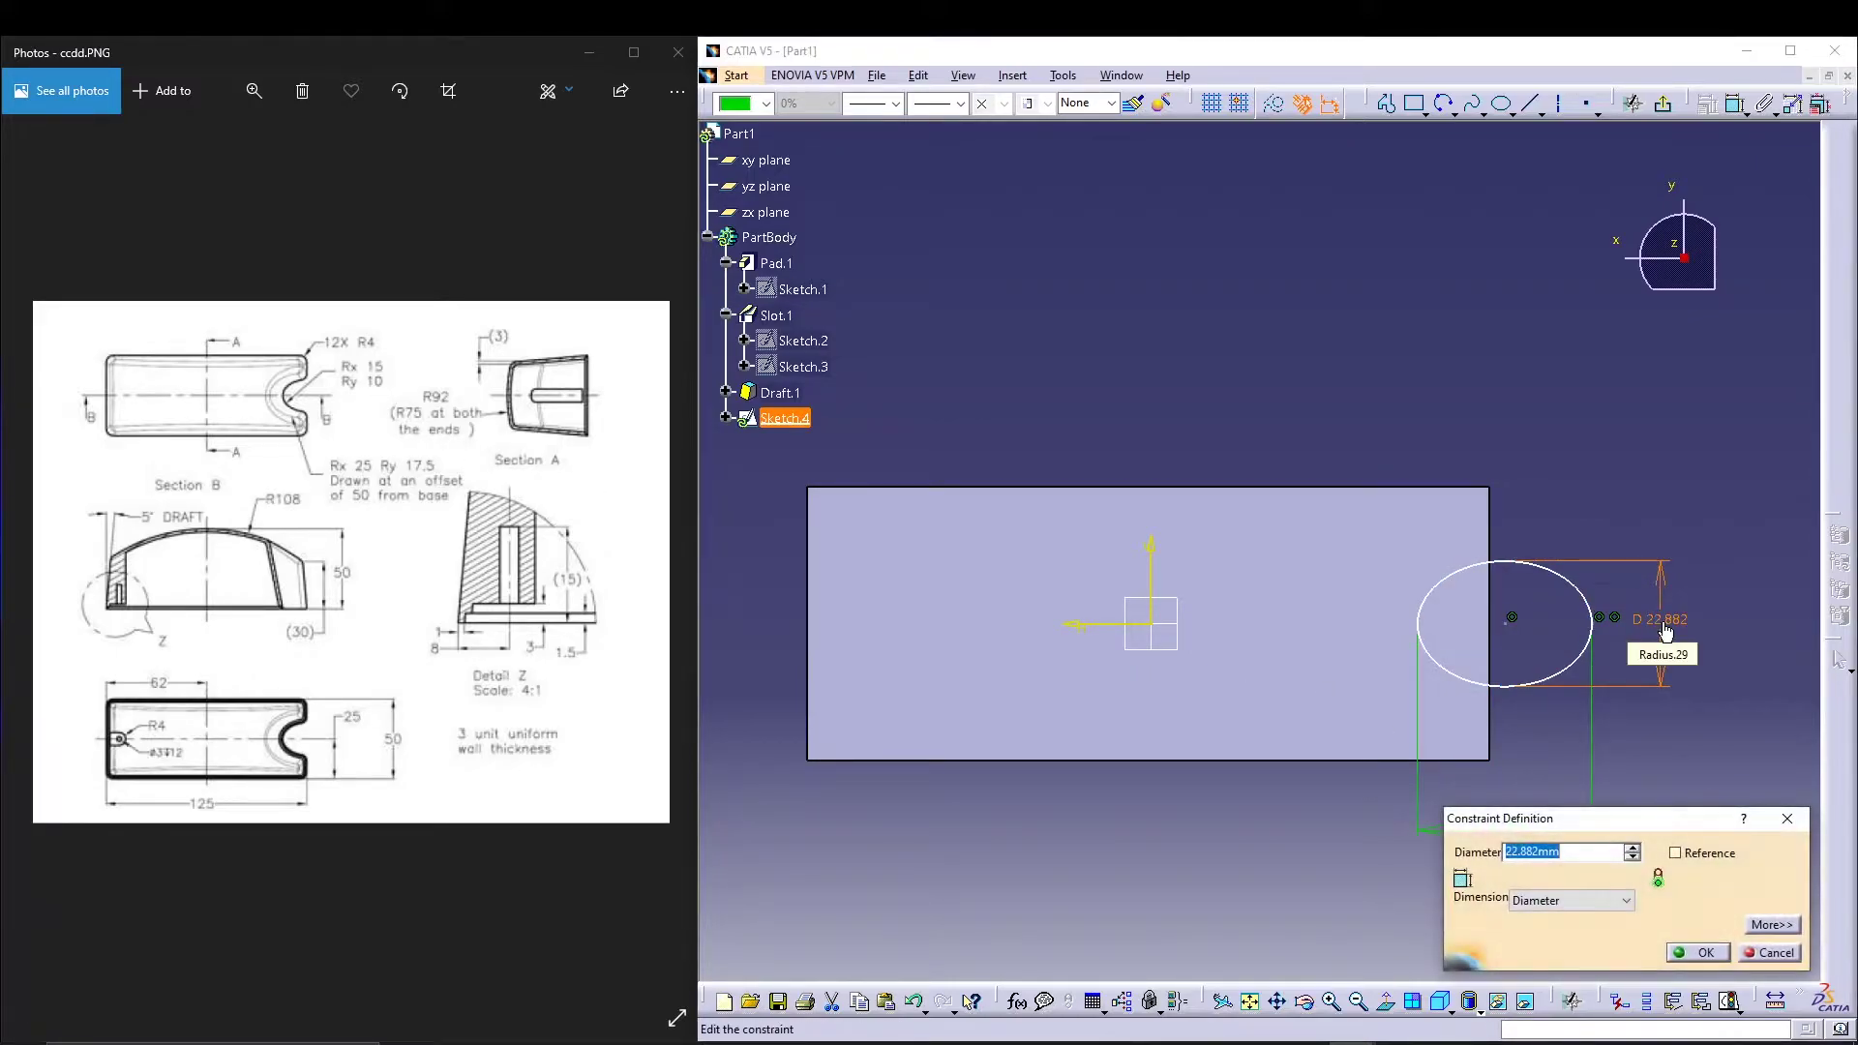
{"action": "left_click", "coordinate": [1622, 893]}
{"action": "left_click", "coordinate": [1539, 931]}
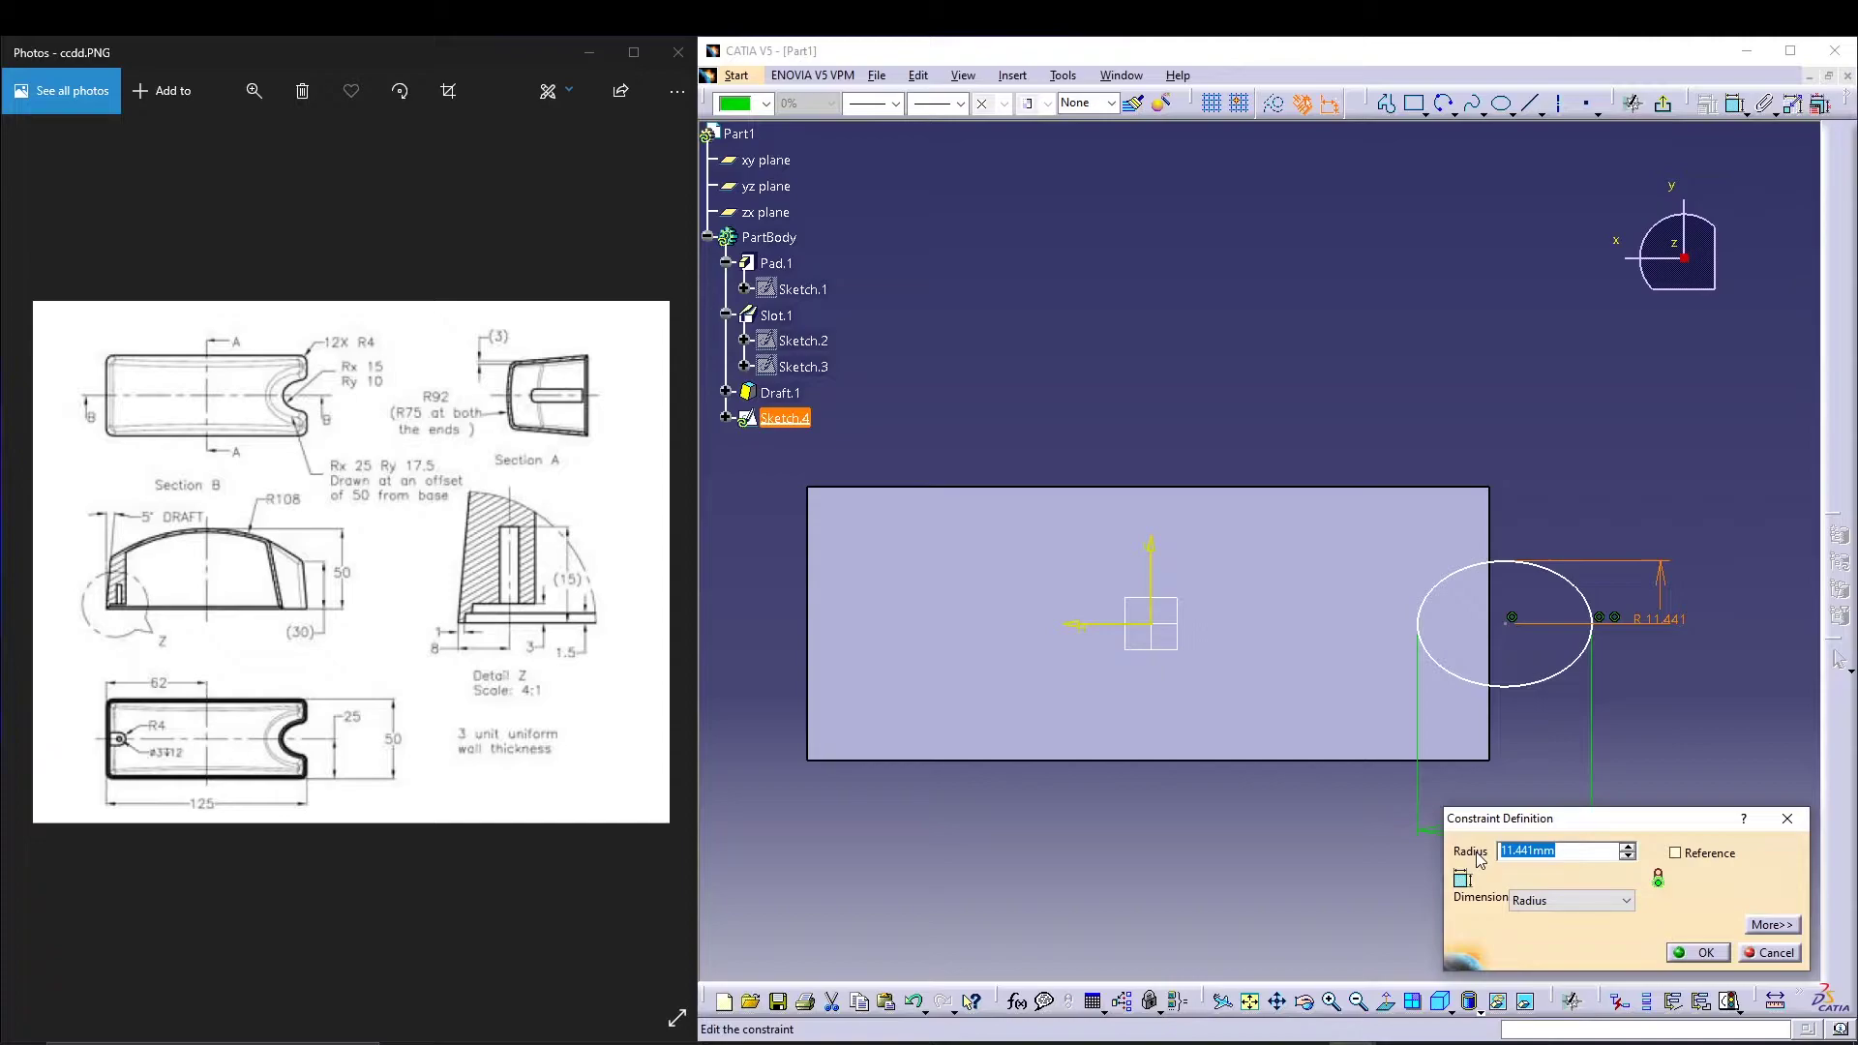
{"action": "type", "text": "10"}
{"action": "key", "text": "Return"}
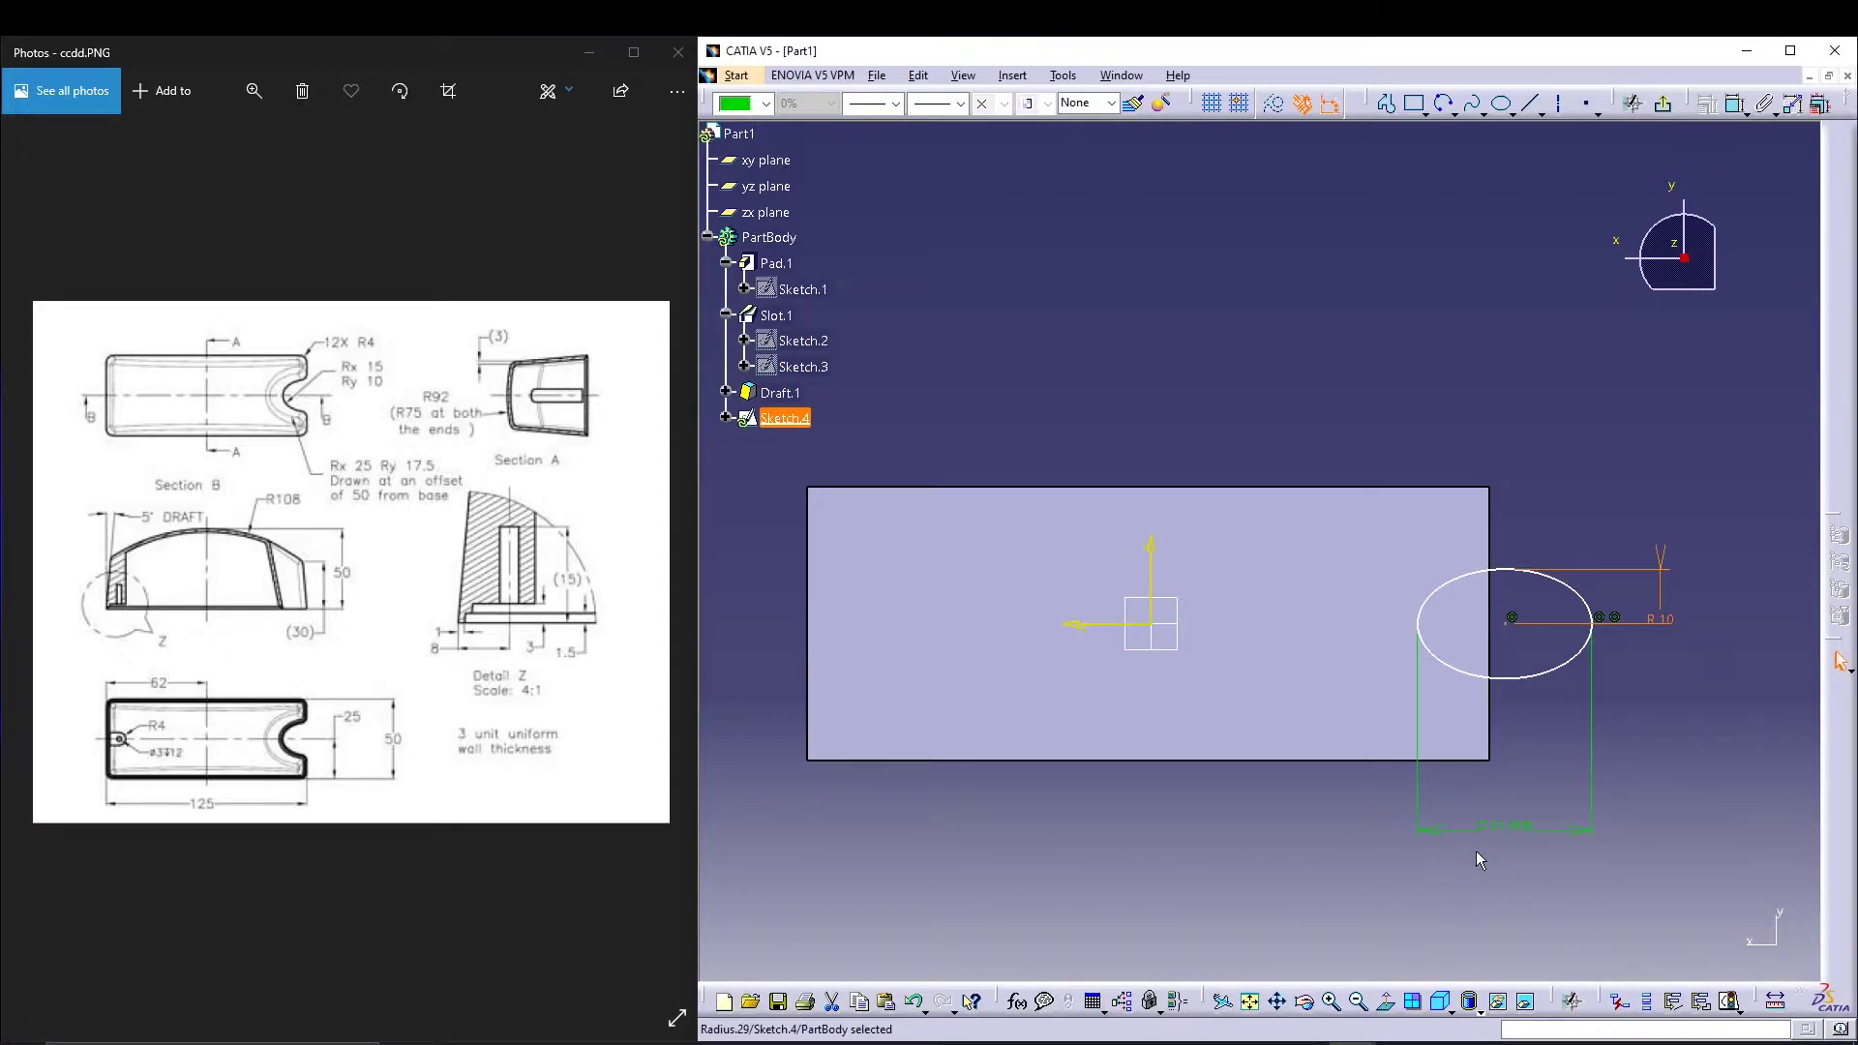
Step: Switch the ellipse's semimajor dimension from diameter to radius and set it to 15 mm
{"action": "double_click", "coordinate": [1517, 823]}
{"action": "left_click", "coordinate": [1554, 902]}
{"action": "left_click", "coordinate": [1548, 921]}
{"action": "type", "text": "15"}
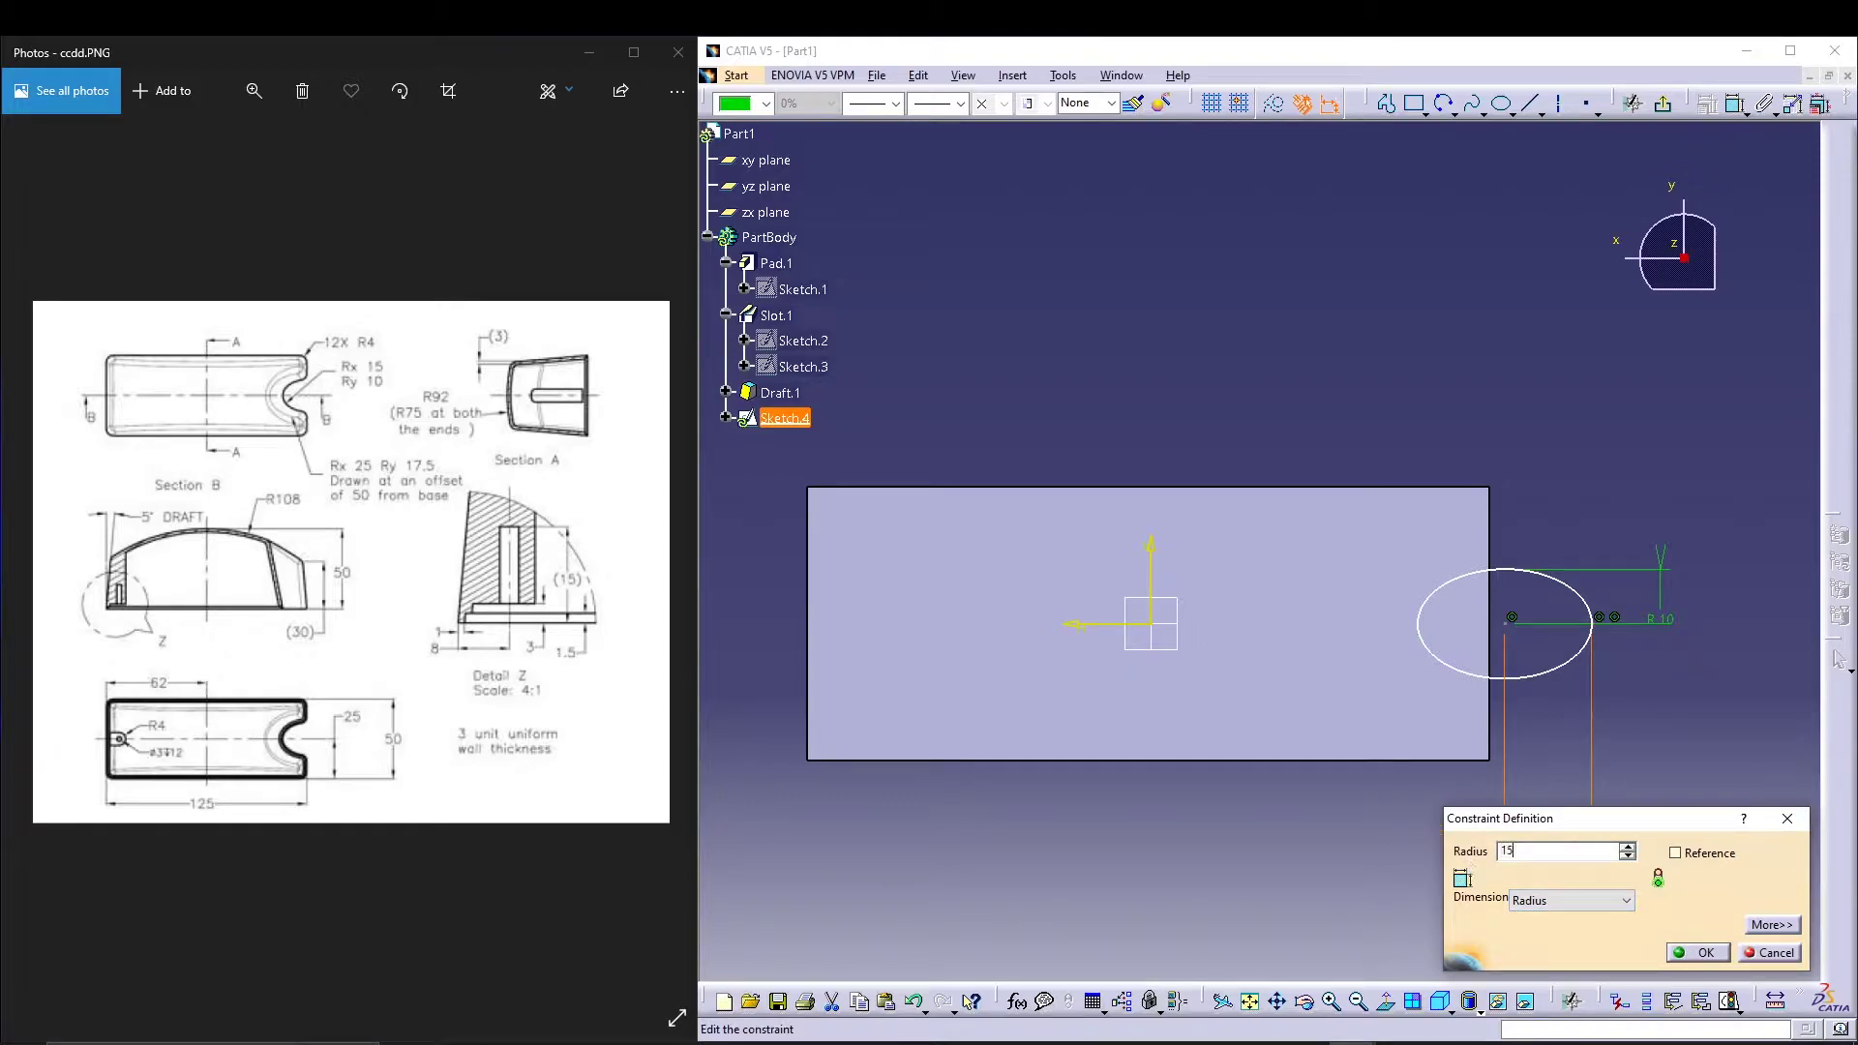
{"action": "key", "text": "Return"}
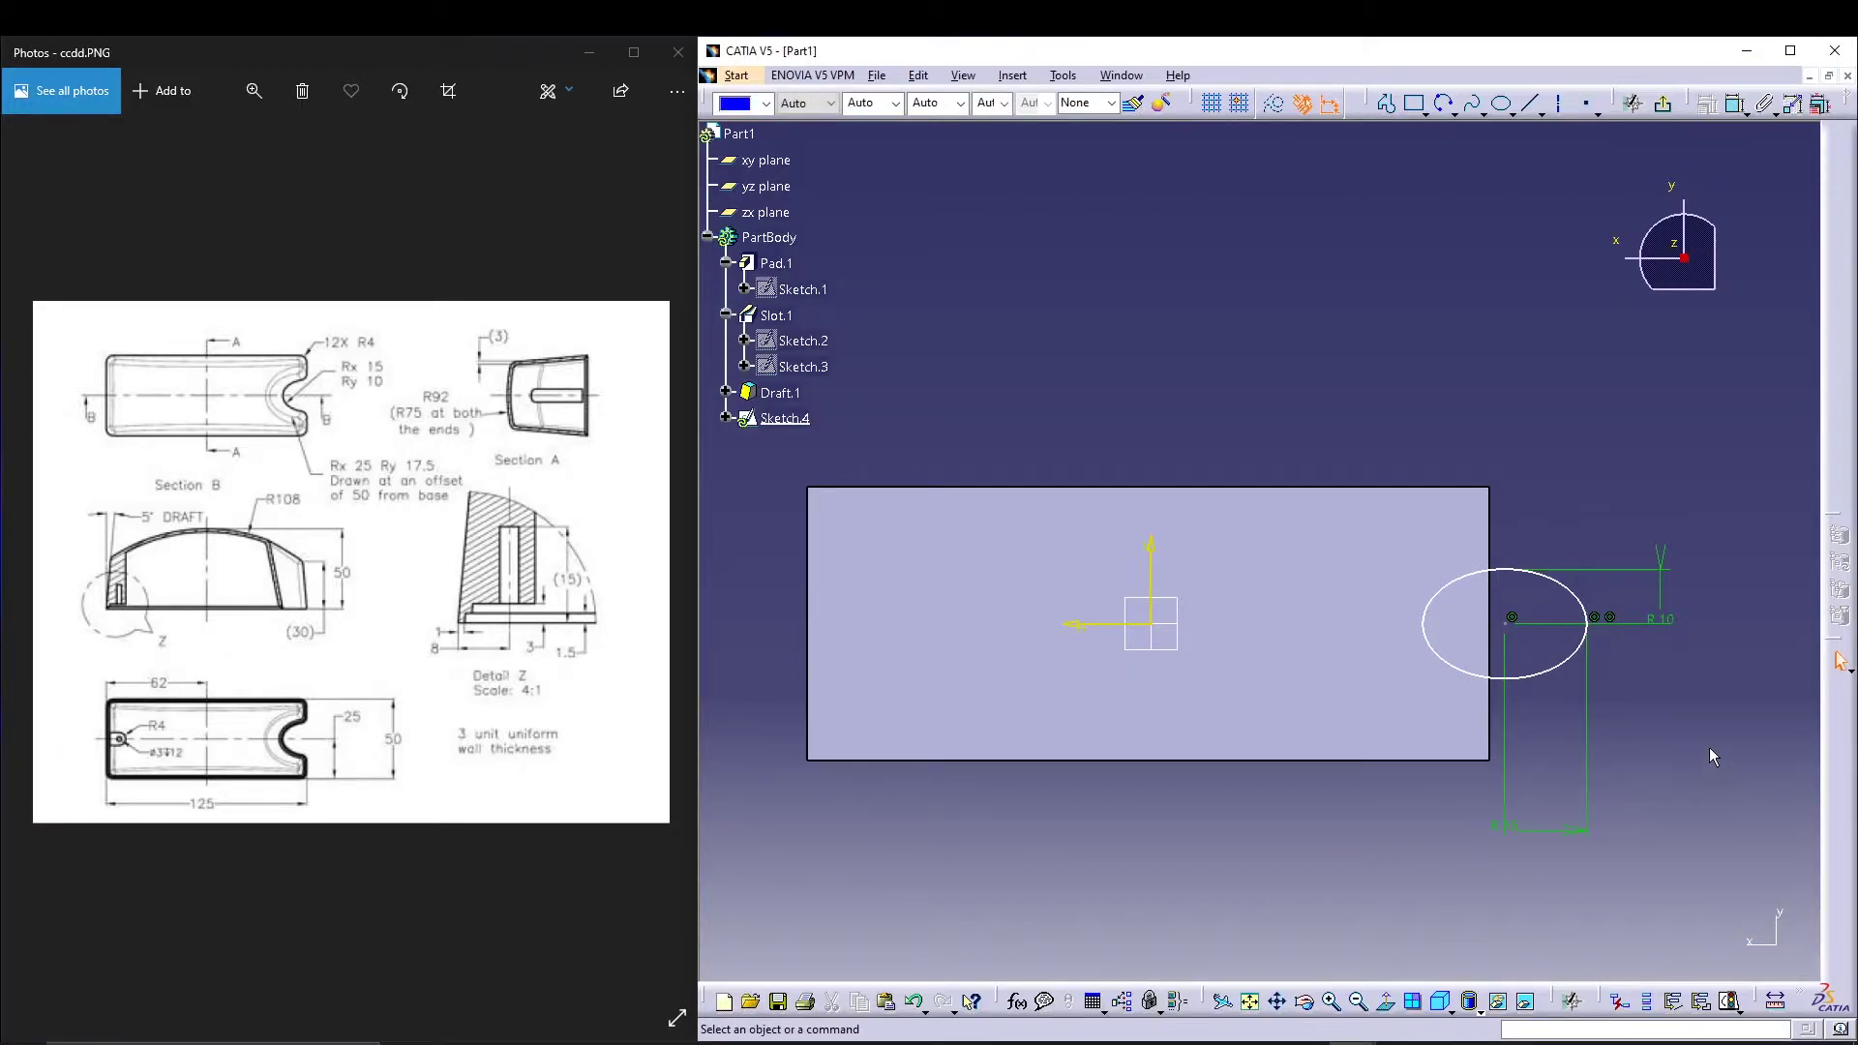
Step: Constrain the ellipse's centre to coincide with the block's short end edge
{"action": "left_click", "coordinate": [1504, 624]}
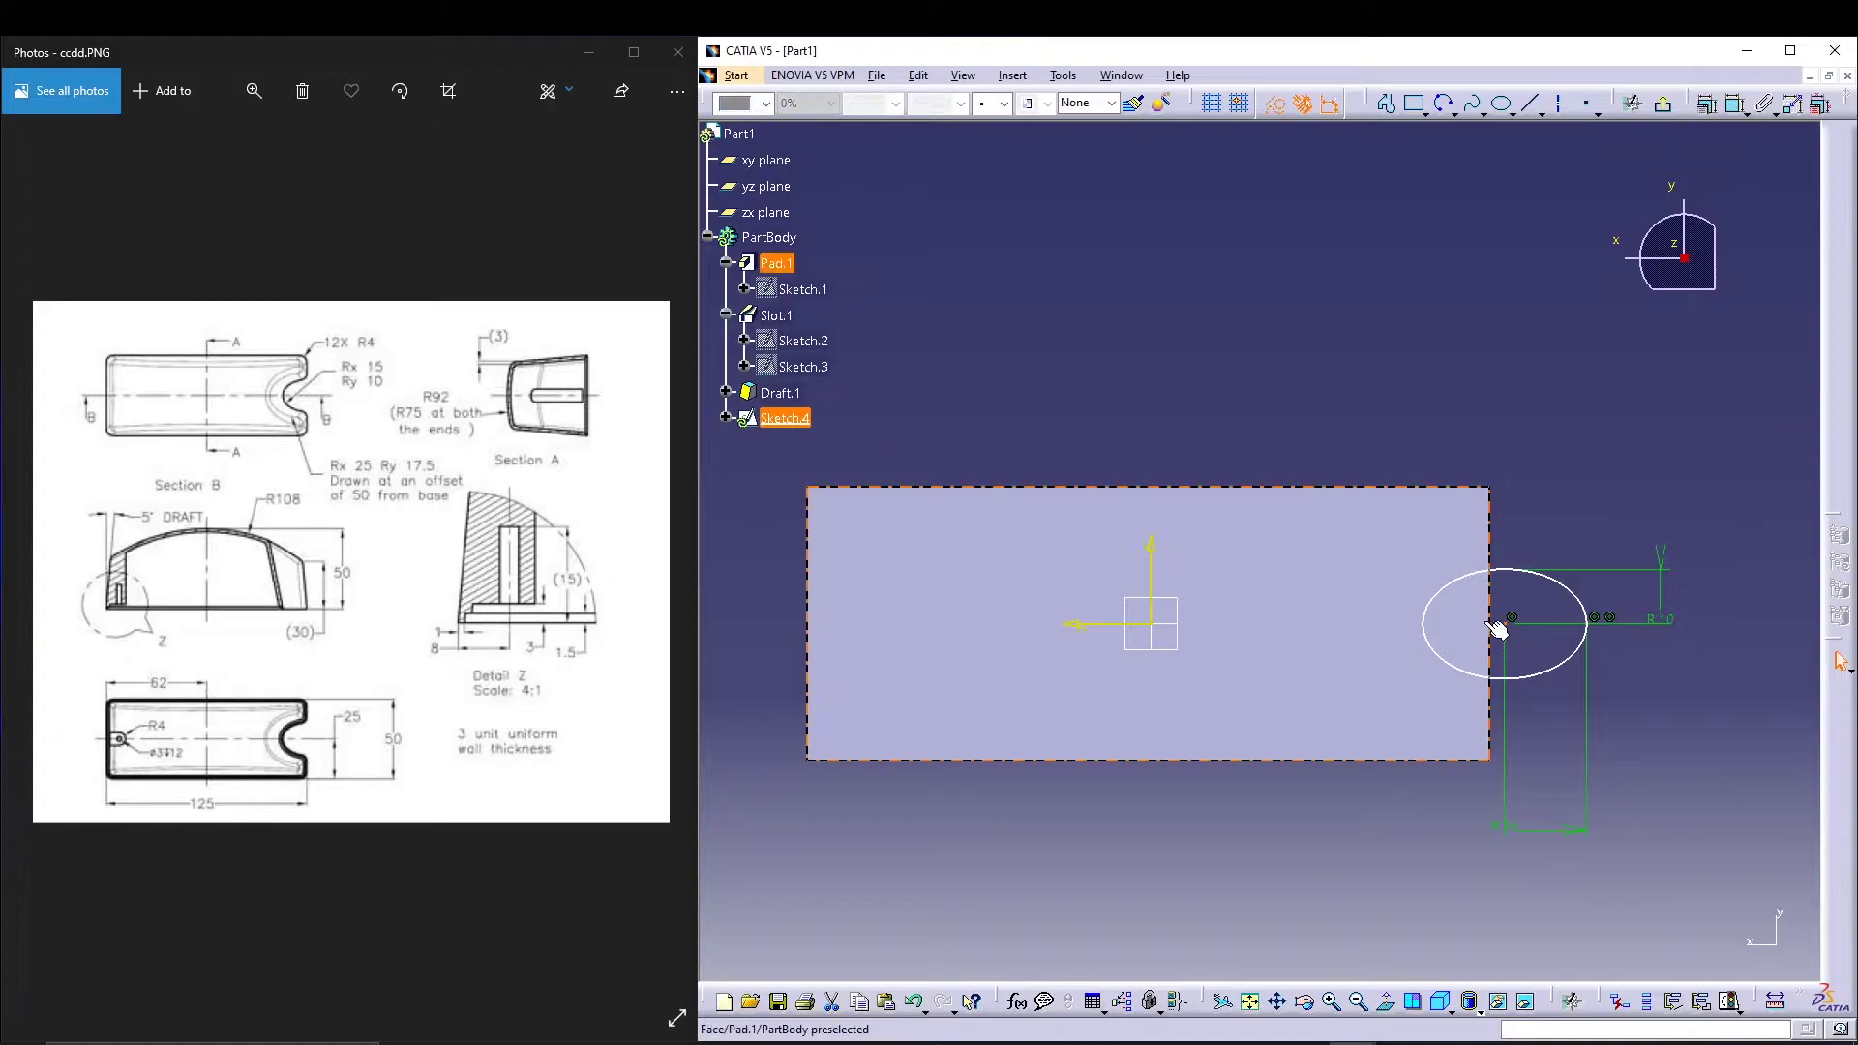
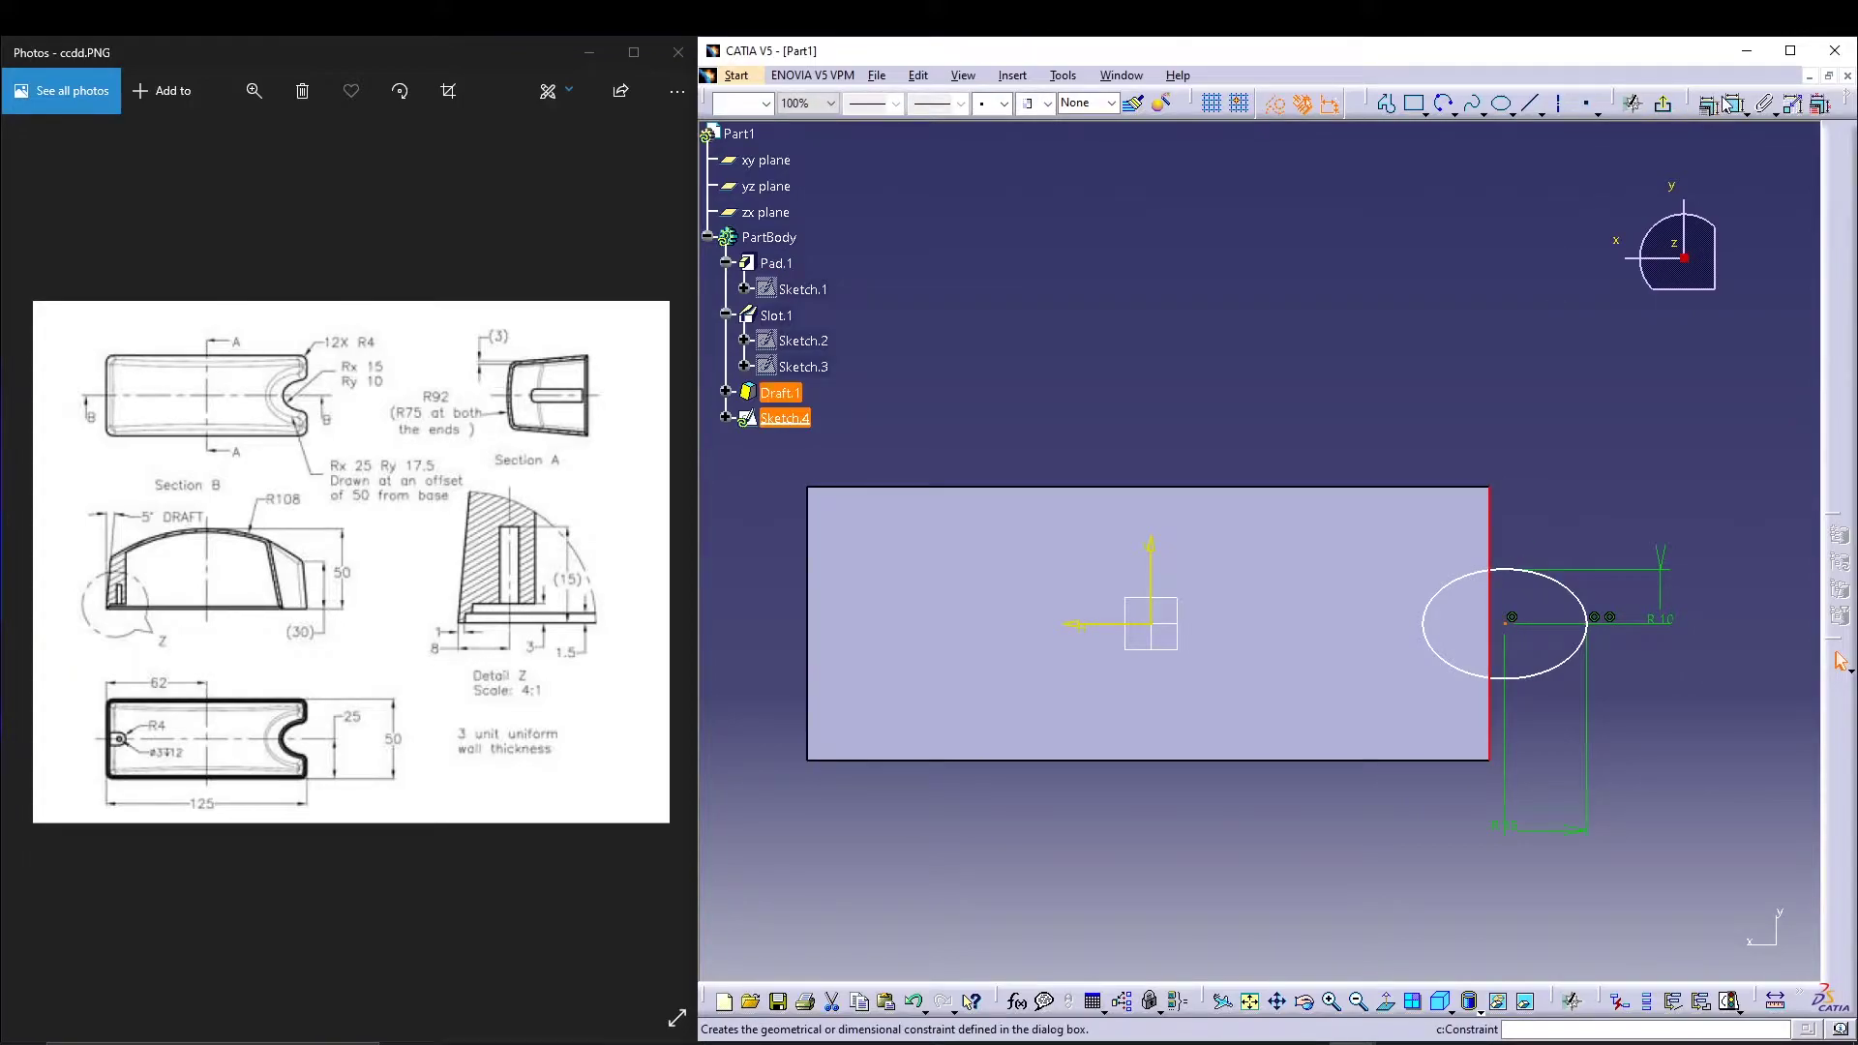
{"action": "right_click", "coordinate": [1372, 254]}
{"action": "left_click", "coordinate": [1405, 341]}
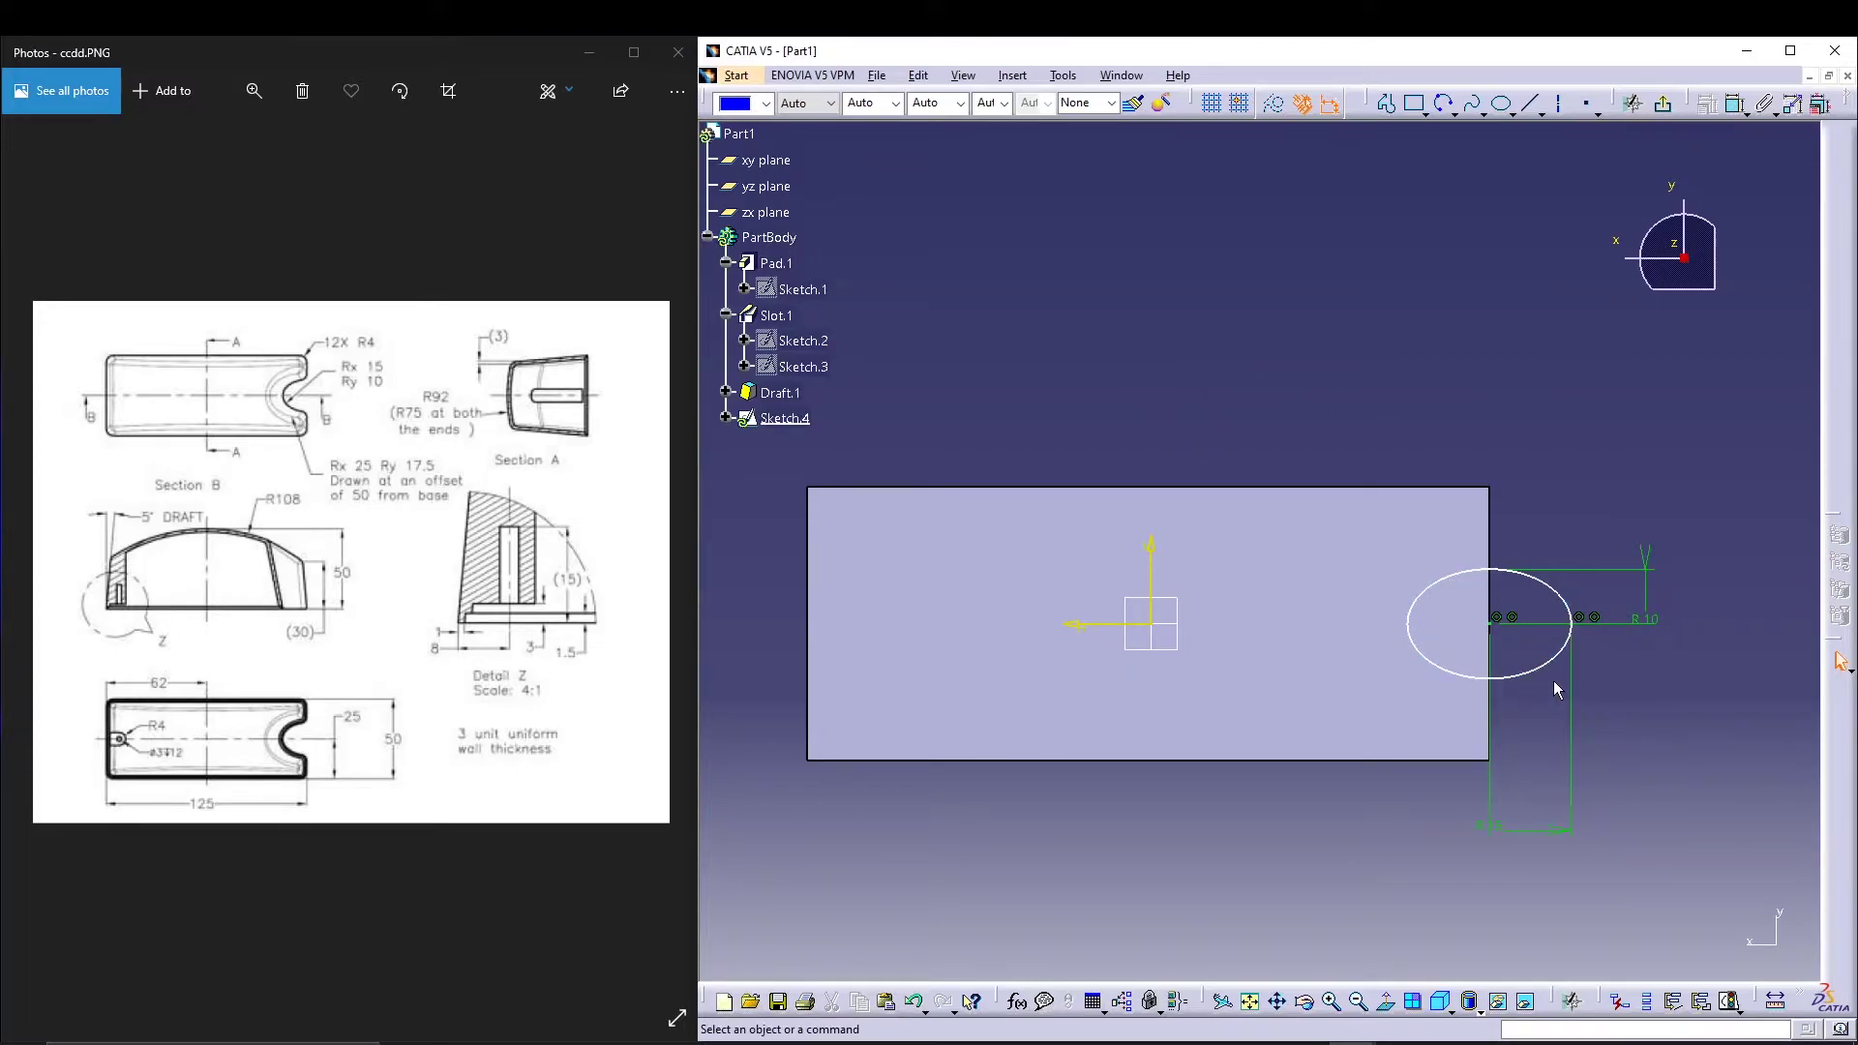
{"action": "left_click", "coordinate": [1735, 102]}
{"action": "left_click", "coordinate": [1416, 762]}
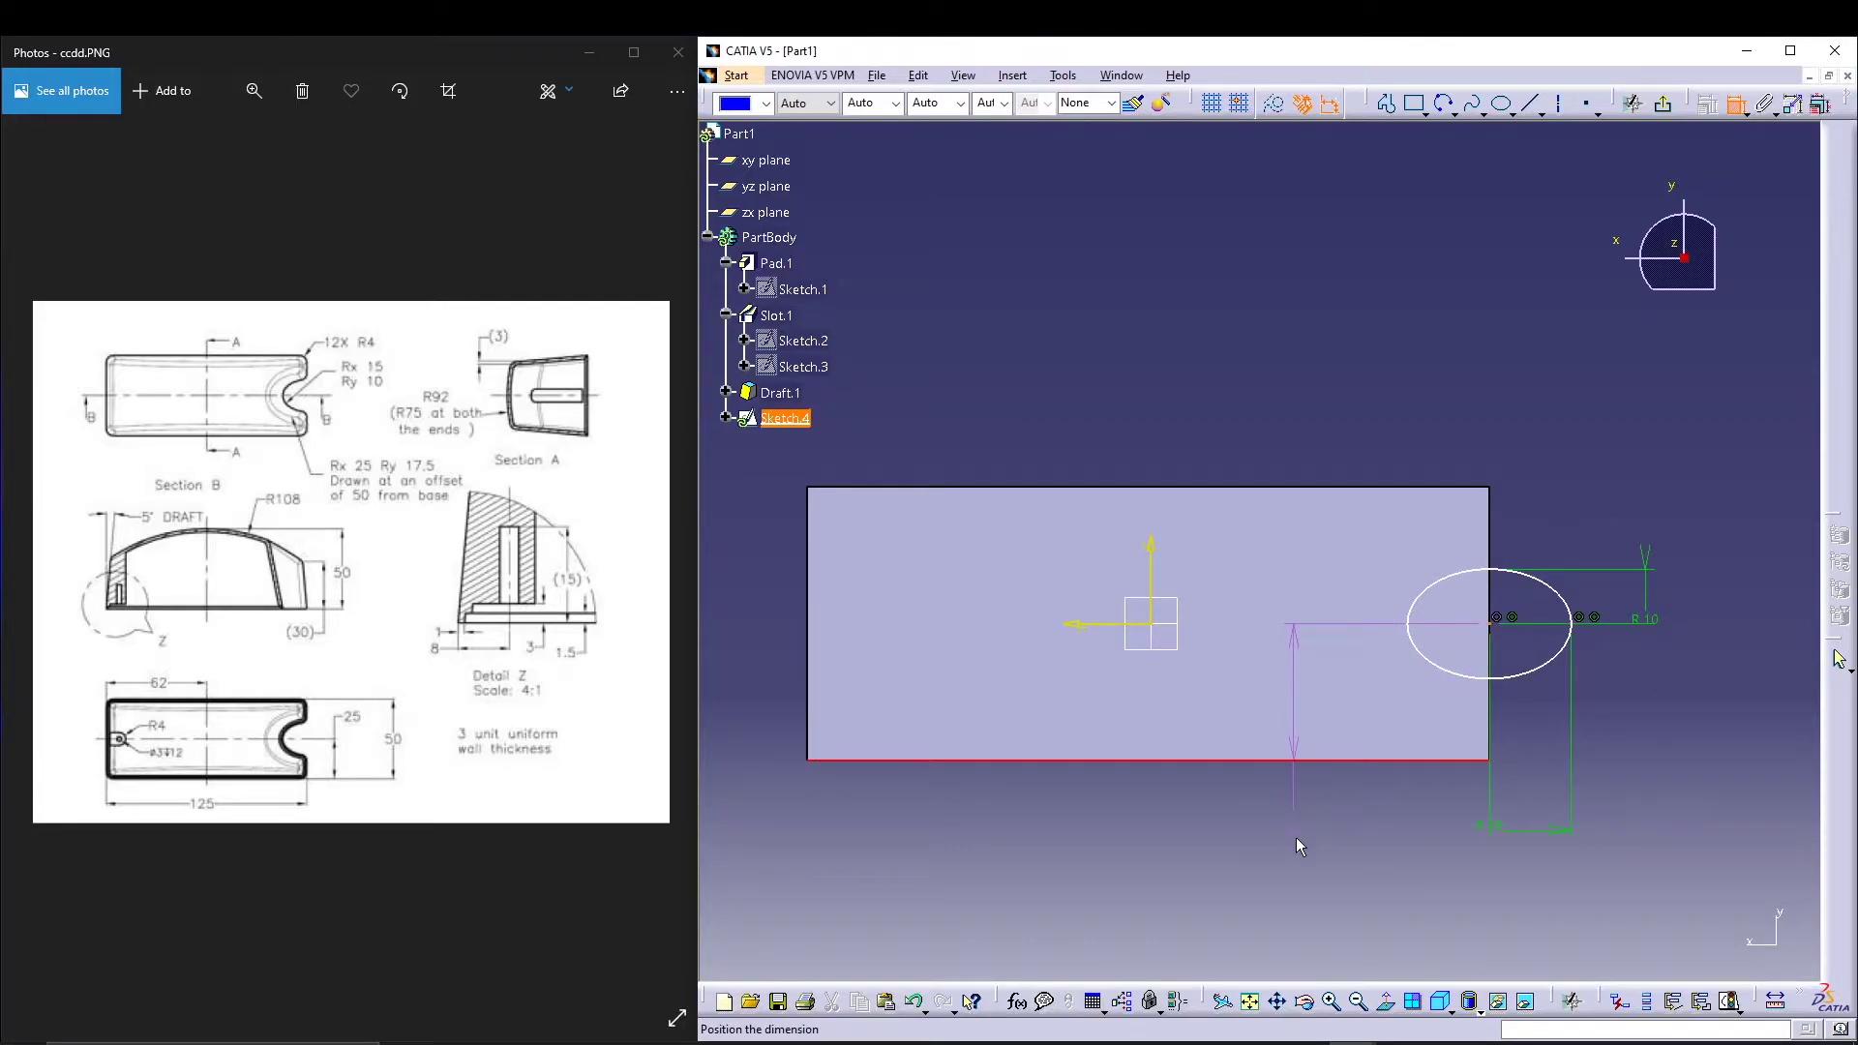
{"action": "key", "text": "Escape"}
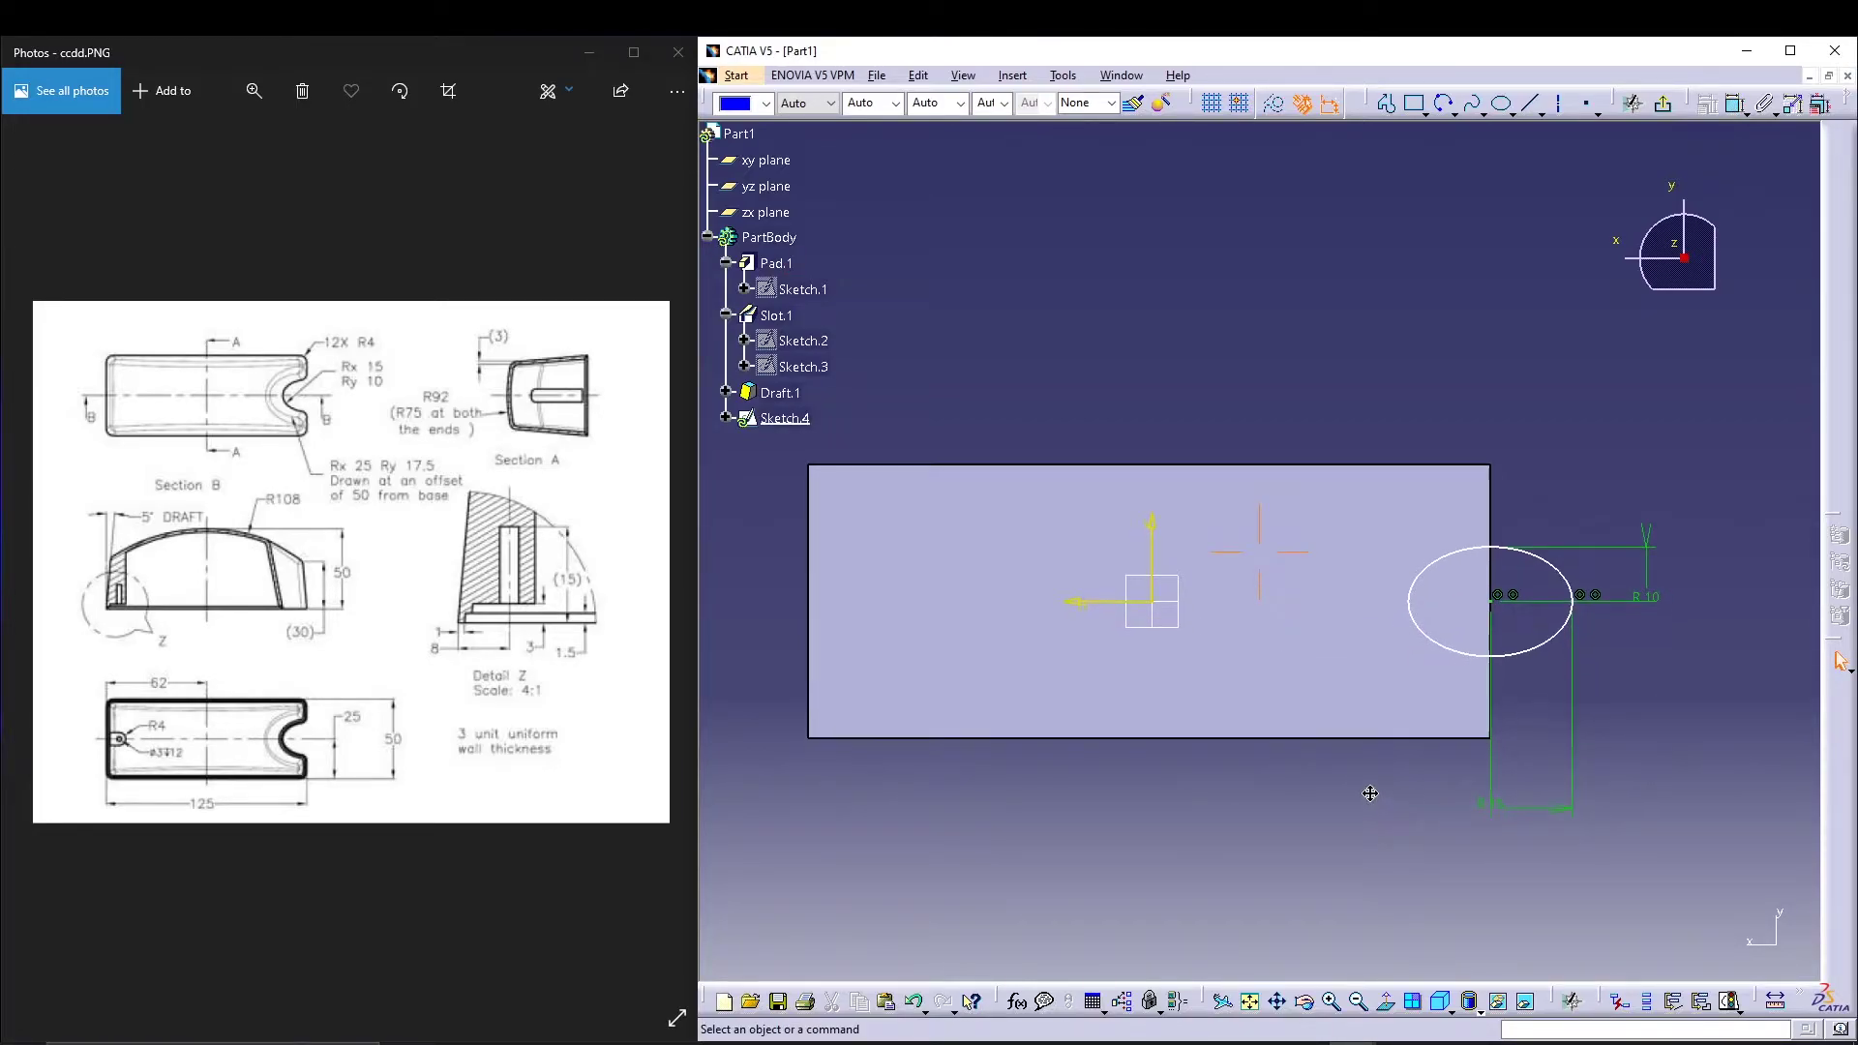
Step: Auto-constrain the ellipse using the sketch's horizontal axis as the reference element
{"action": "mouse_move", "coordinate": [1373, 818]}
{"action": "middle_mouse_down"}
{"action": "mouse_move", "coordinate": [1263, 814]}
{"action": "mouse_move", "coordinate": [1333, 809]}
{"action": "middle_mouse_up"}
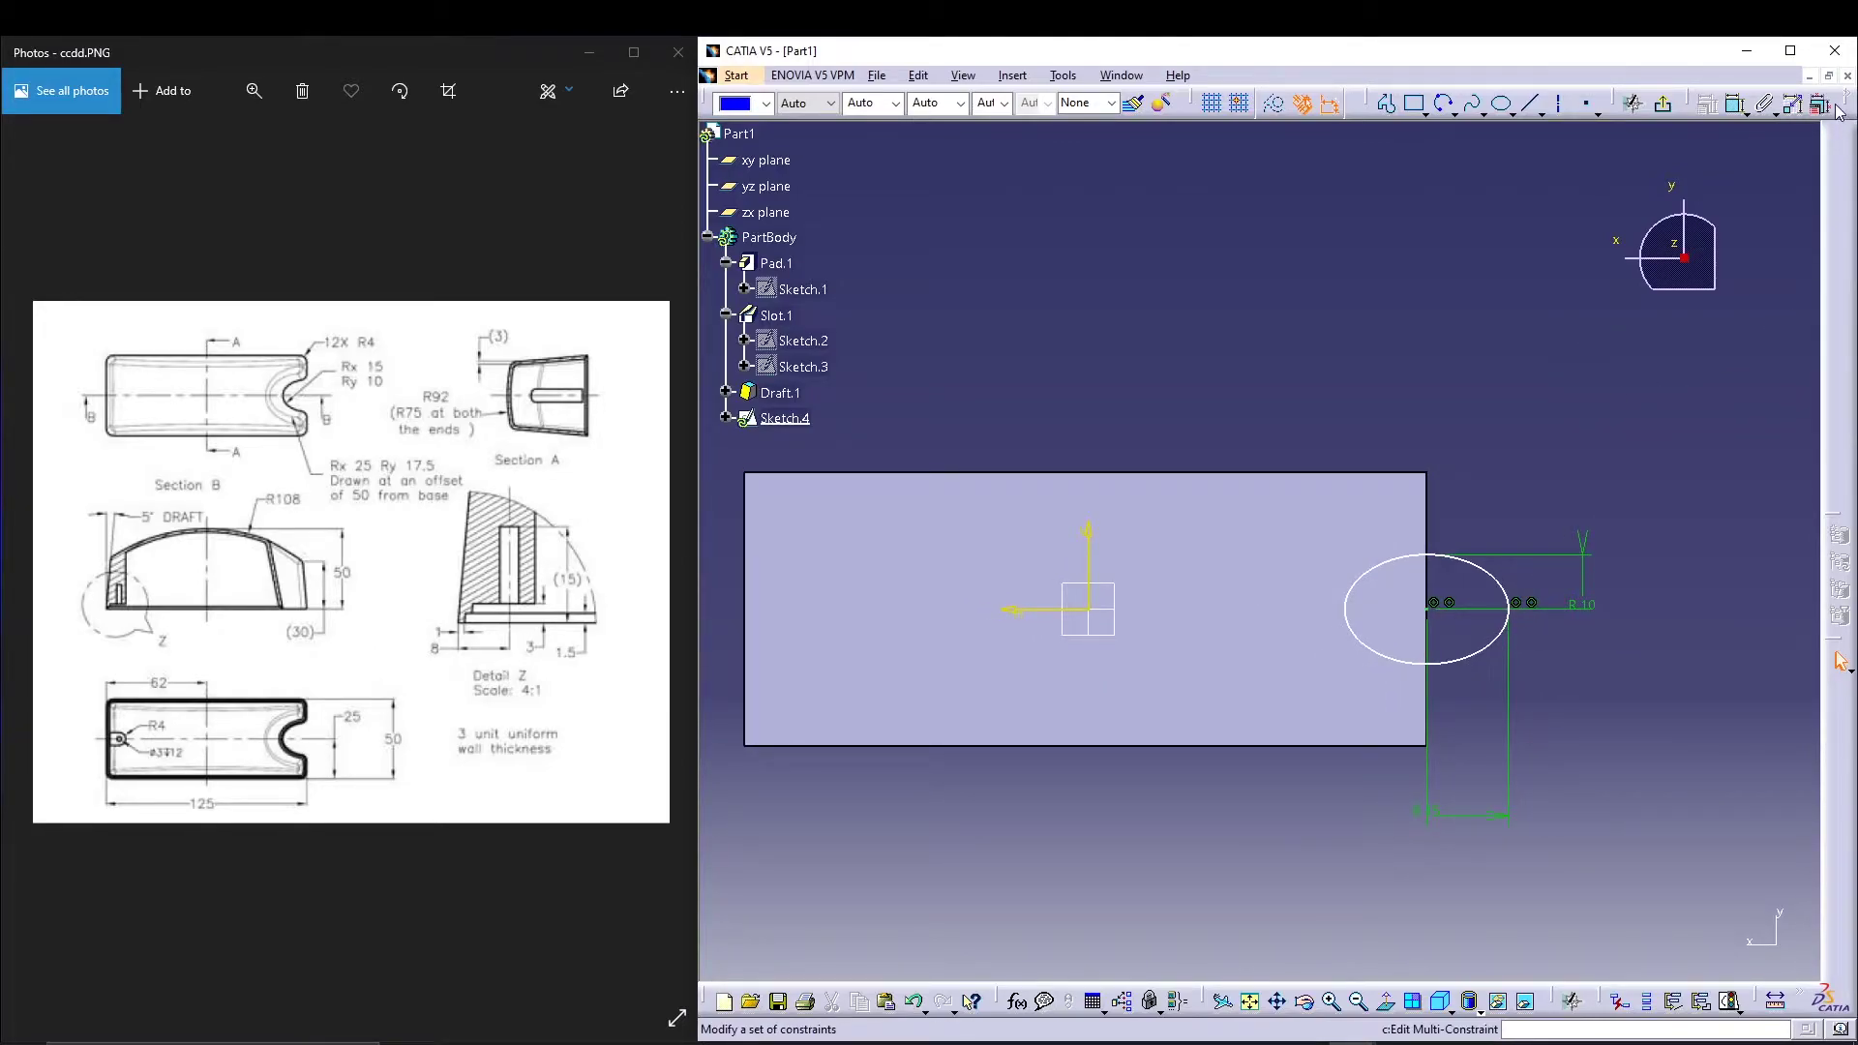
{"action": "left_click", "coordinate": [1775, 114]}
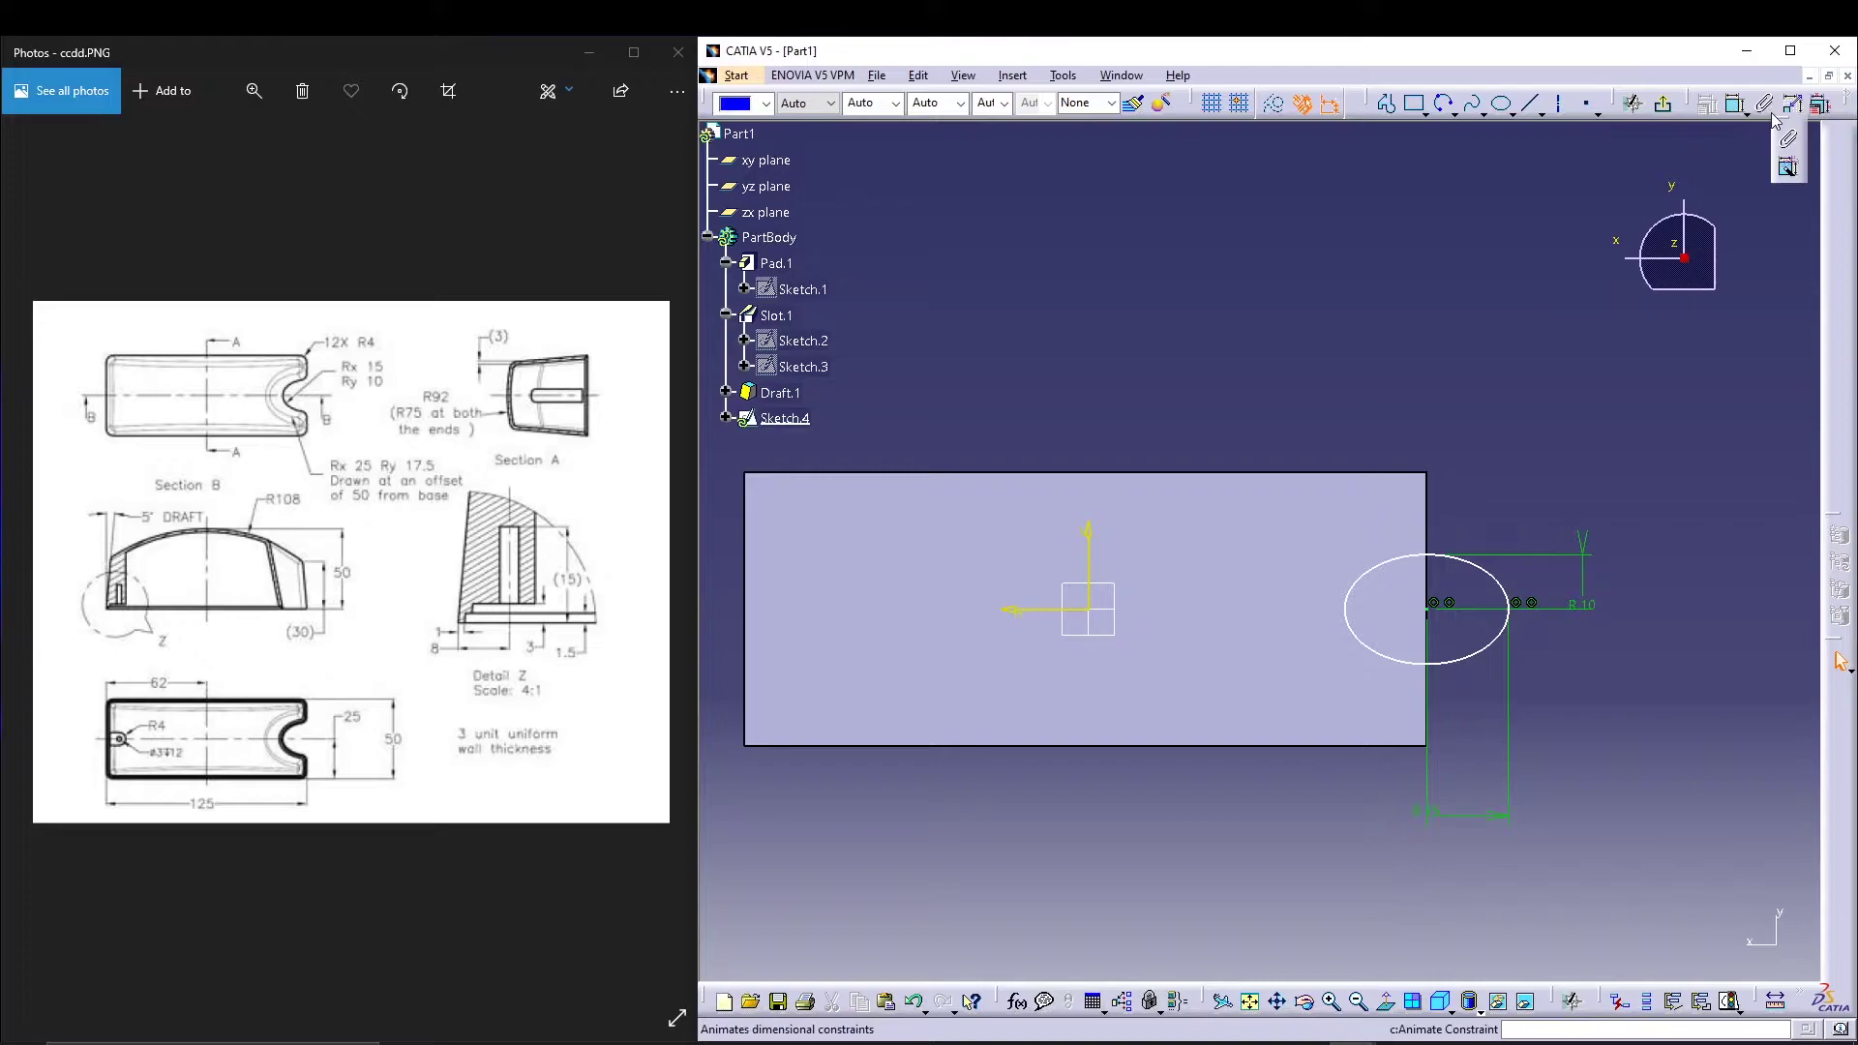
{"action": "left_click", "coordinate": [1788, 170]}
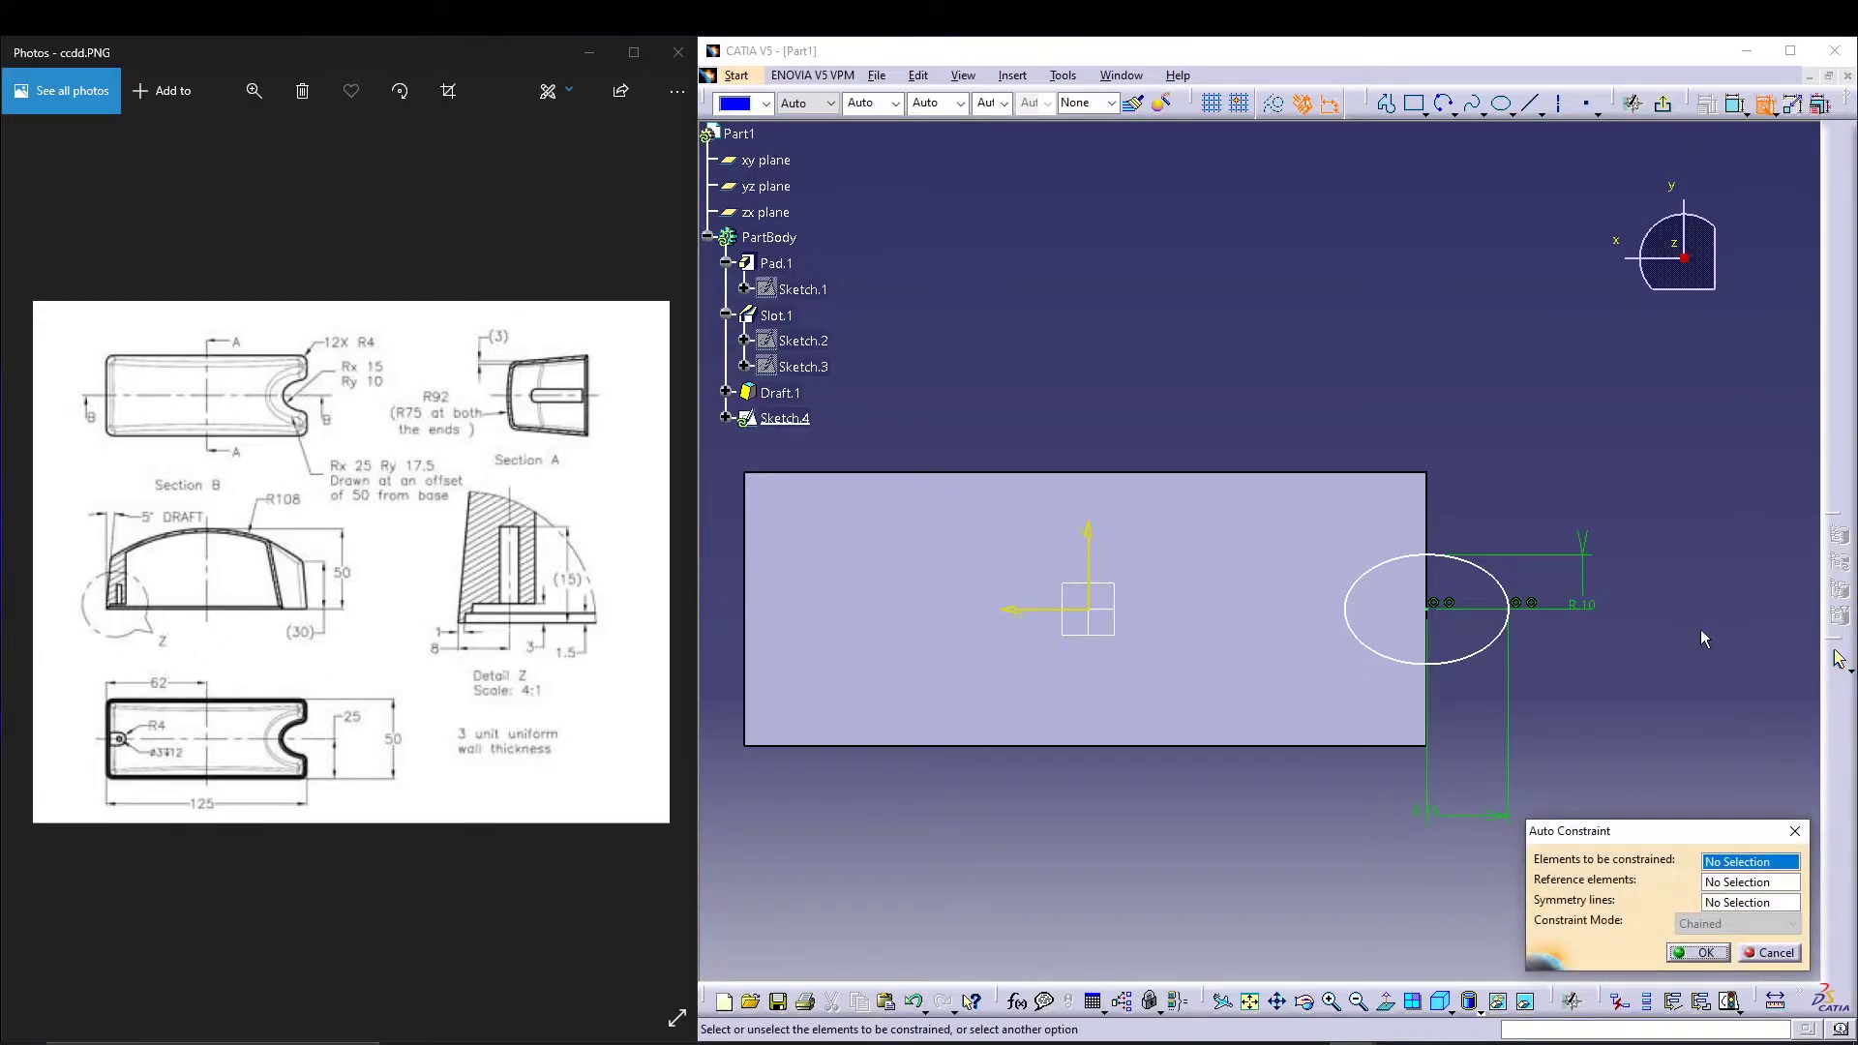
{"action": "left_click", "coordinate": [1503, 648]}
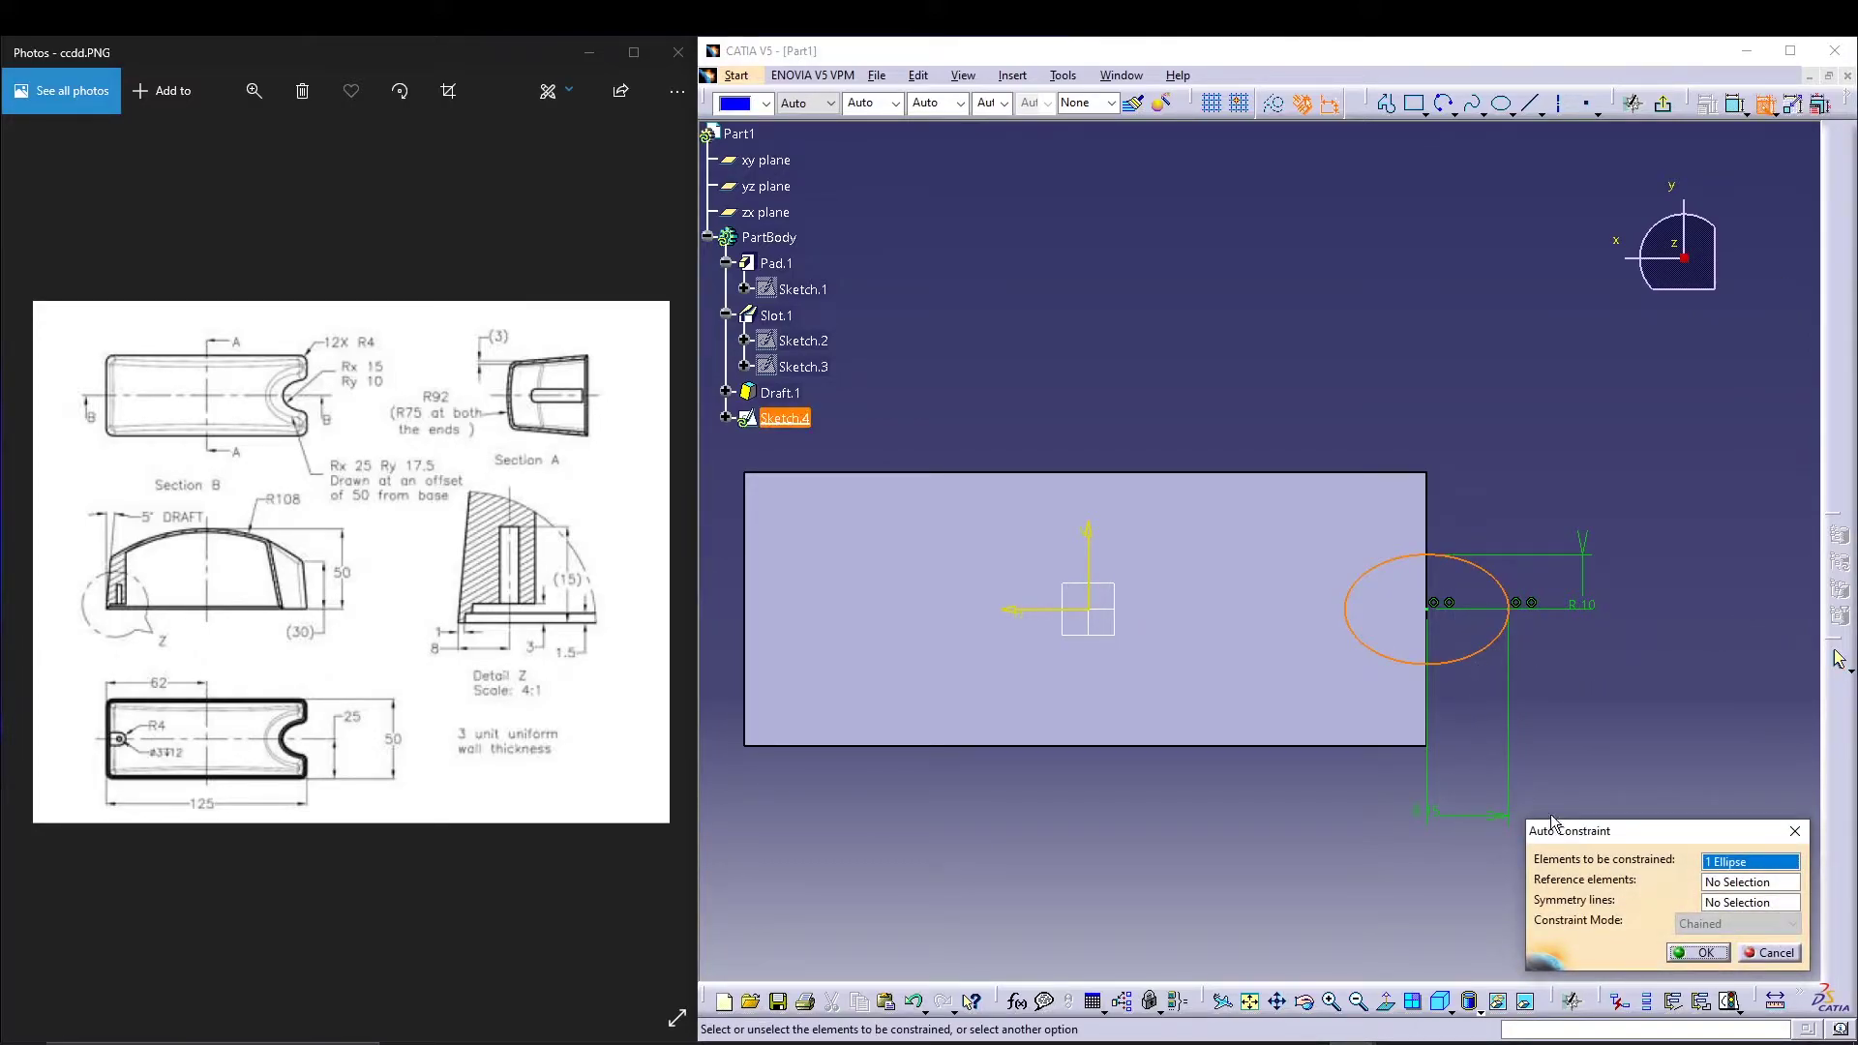
{"action": "left_click", "coordinate": [1743, 882]}
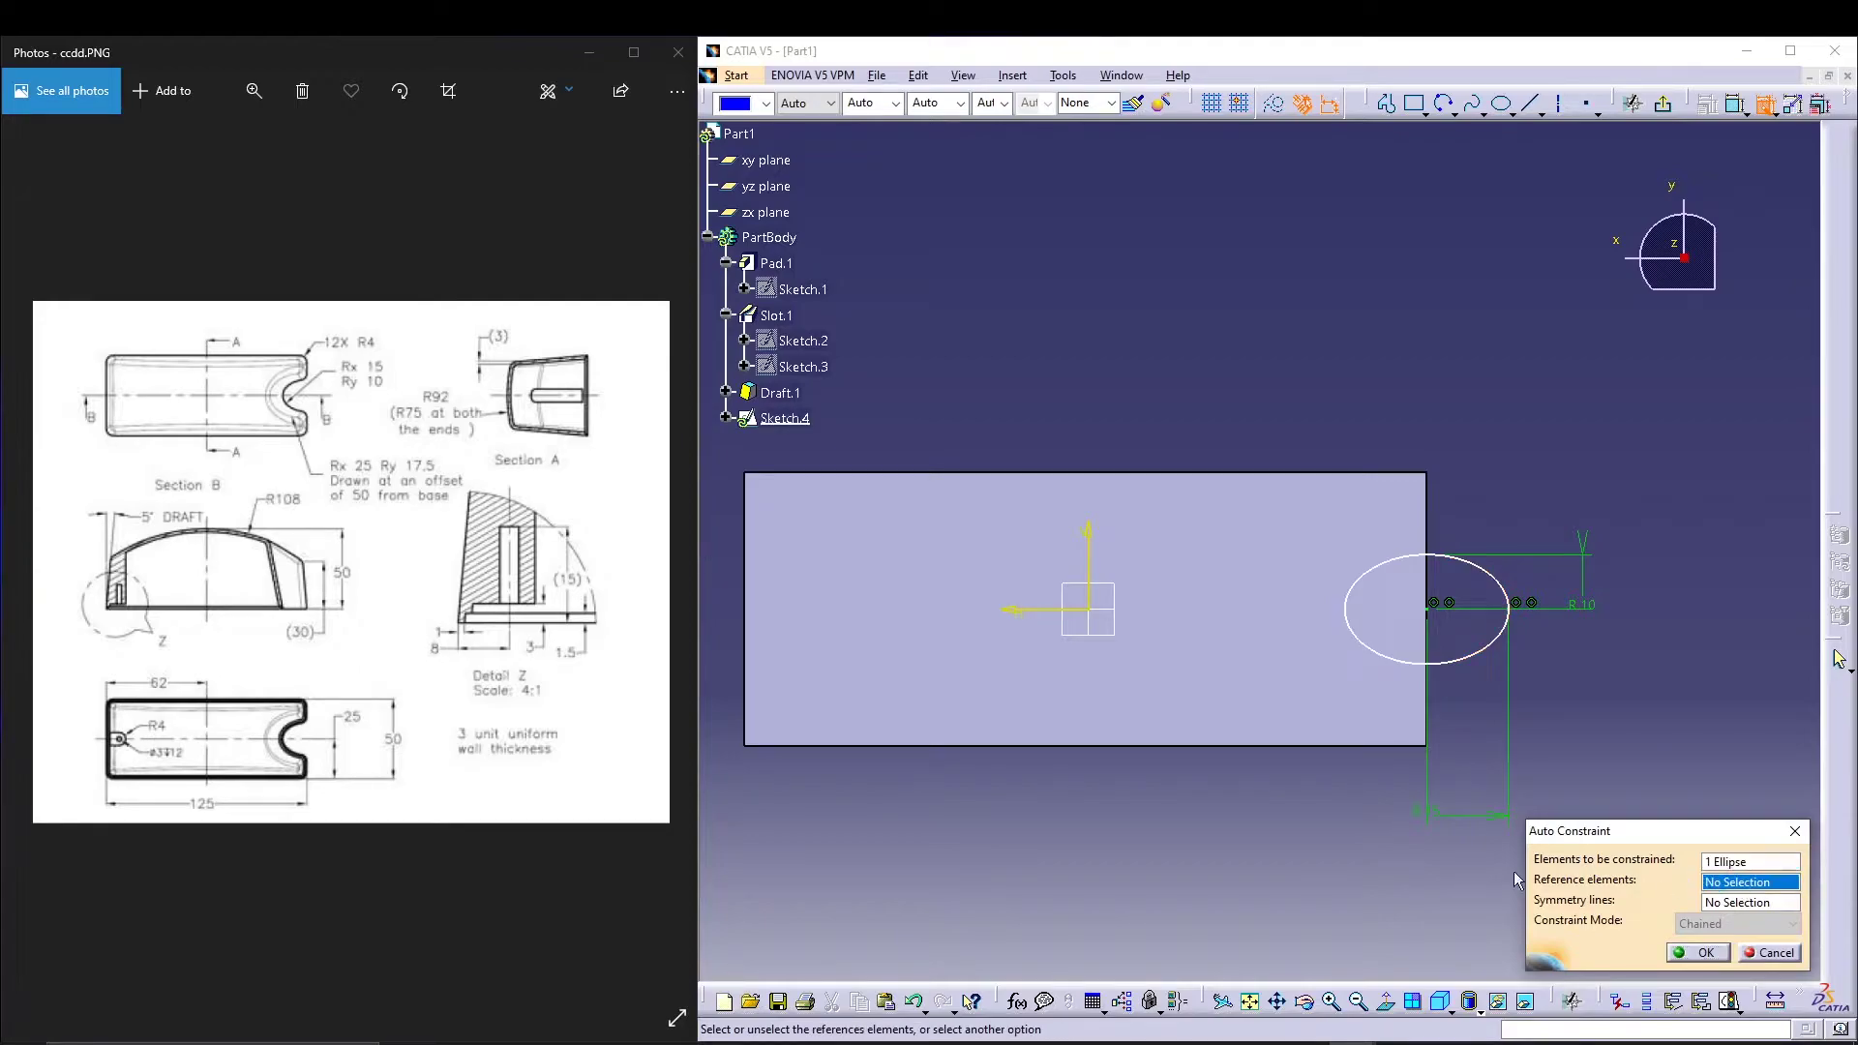
{"action": "left_click", "coordinate": [1045, 620]}
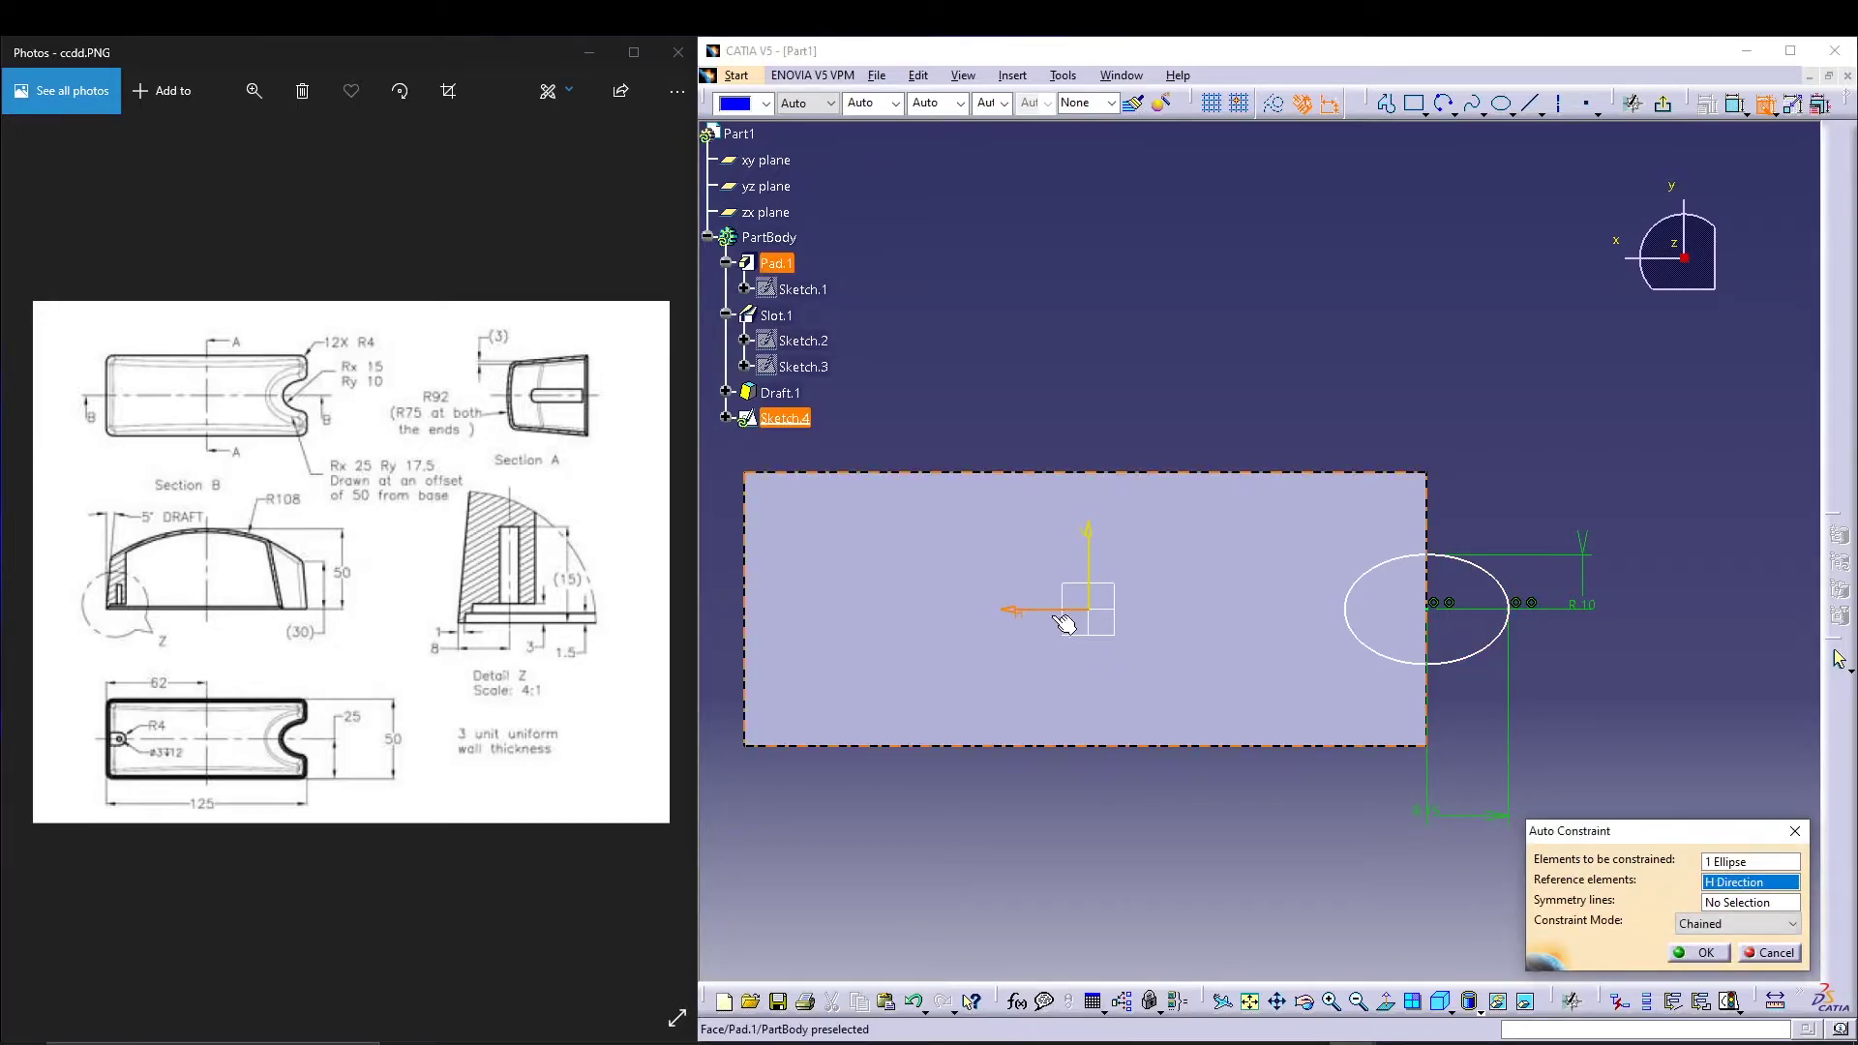
{"action": "left_click", "coordinate": [1704, 953]}
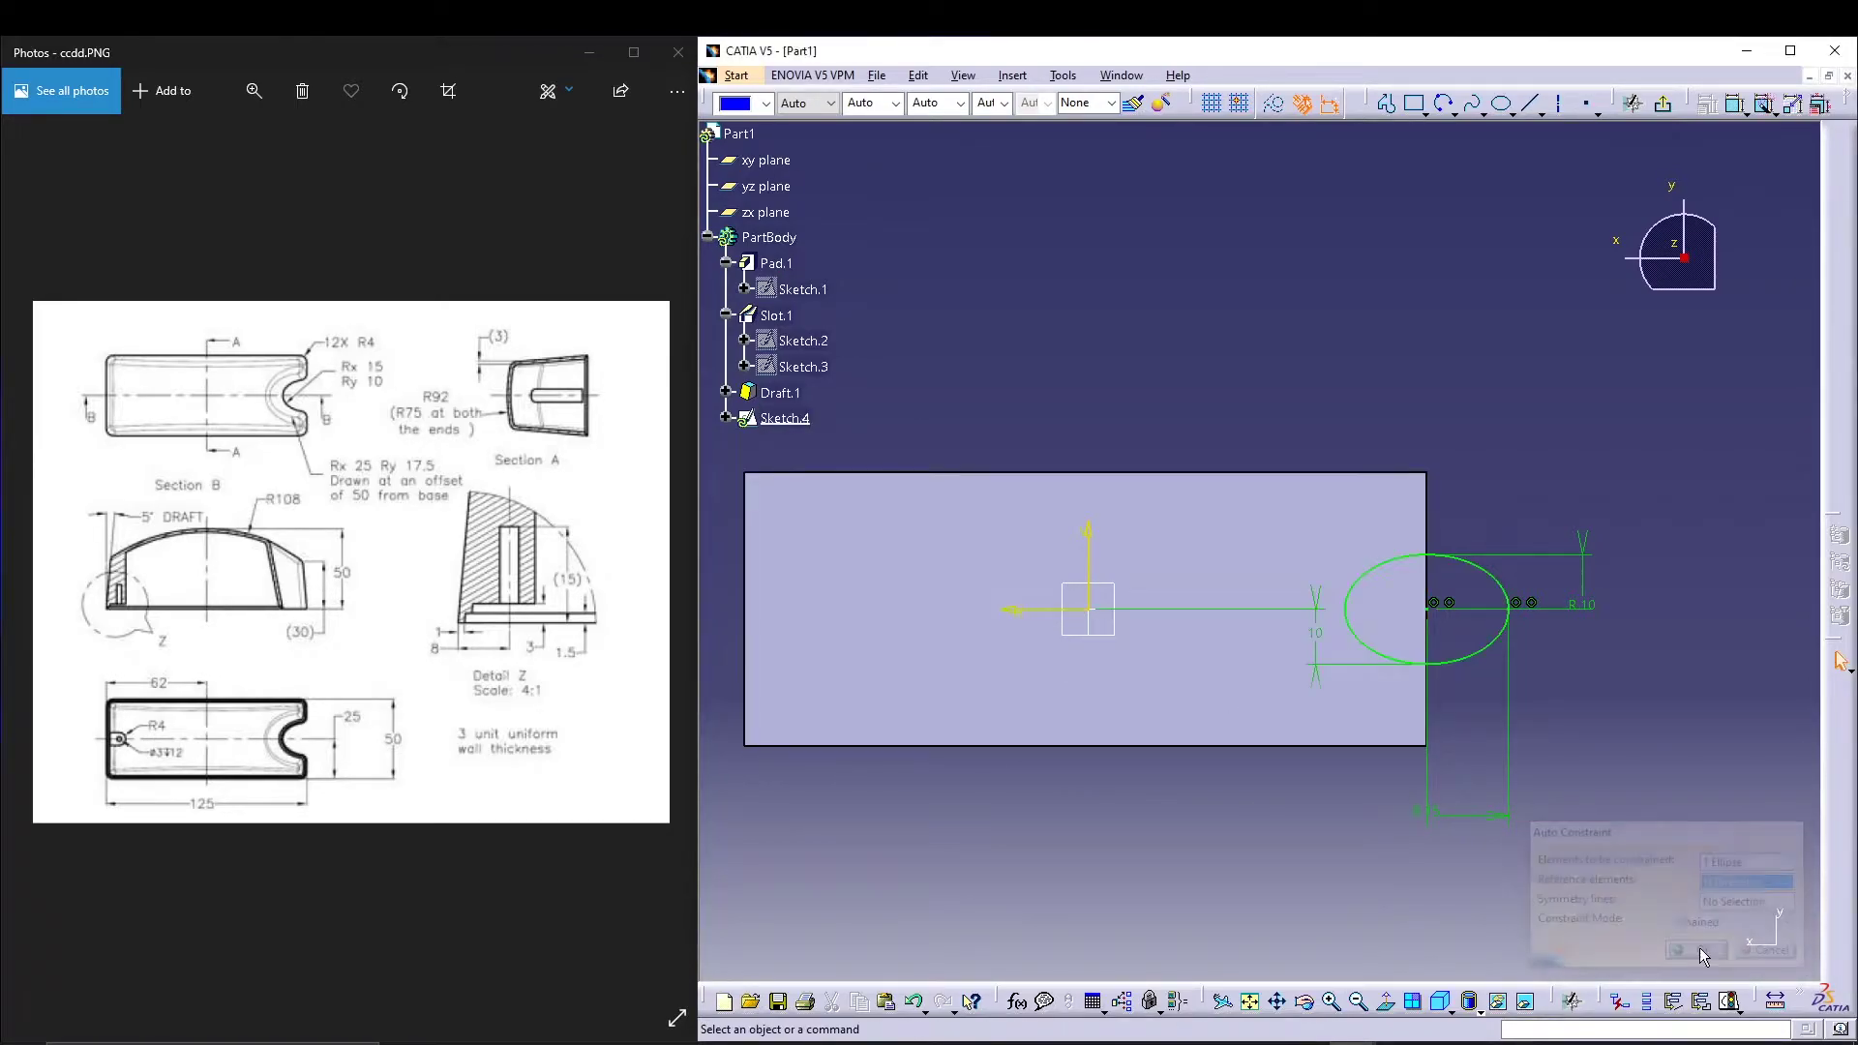
Step: Move the ellipse's 10 mm offset dimension farther from the curve and exit the sketch
{"action": "left_click", "coordinate": [1317, 641]}
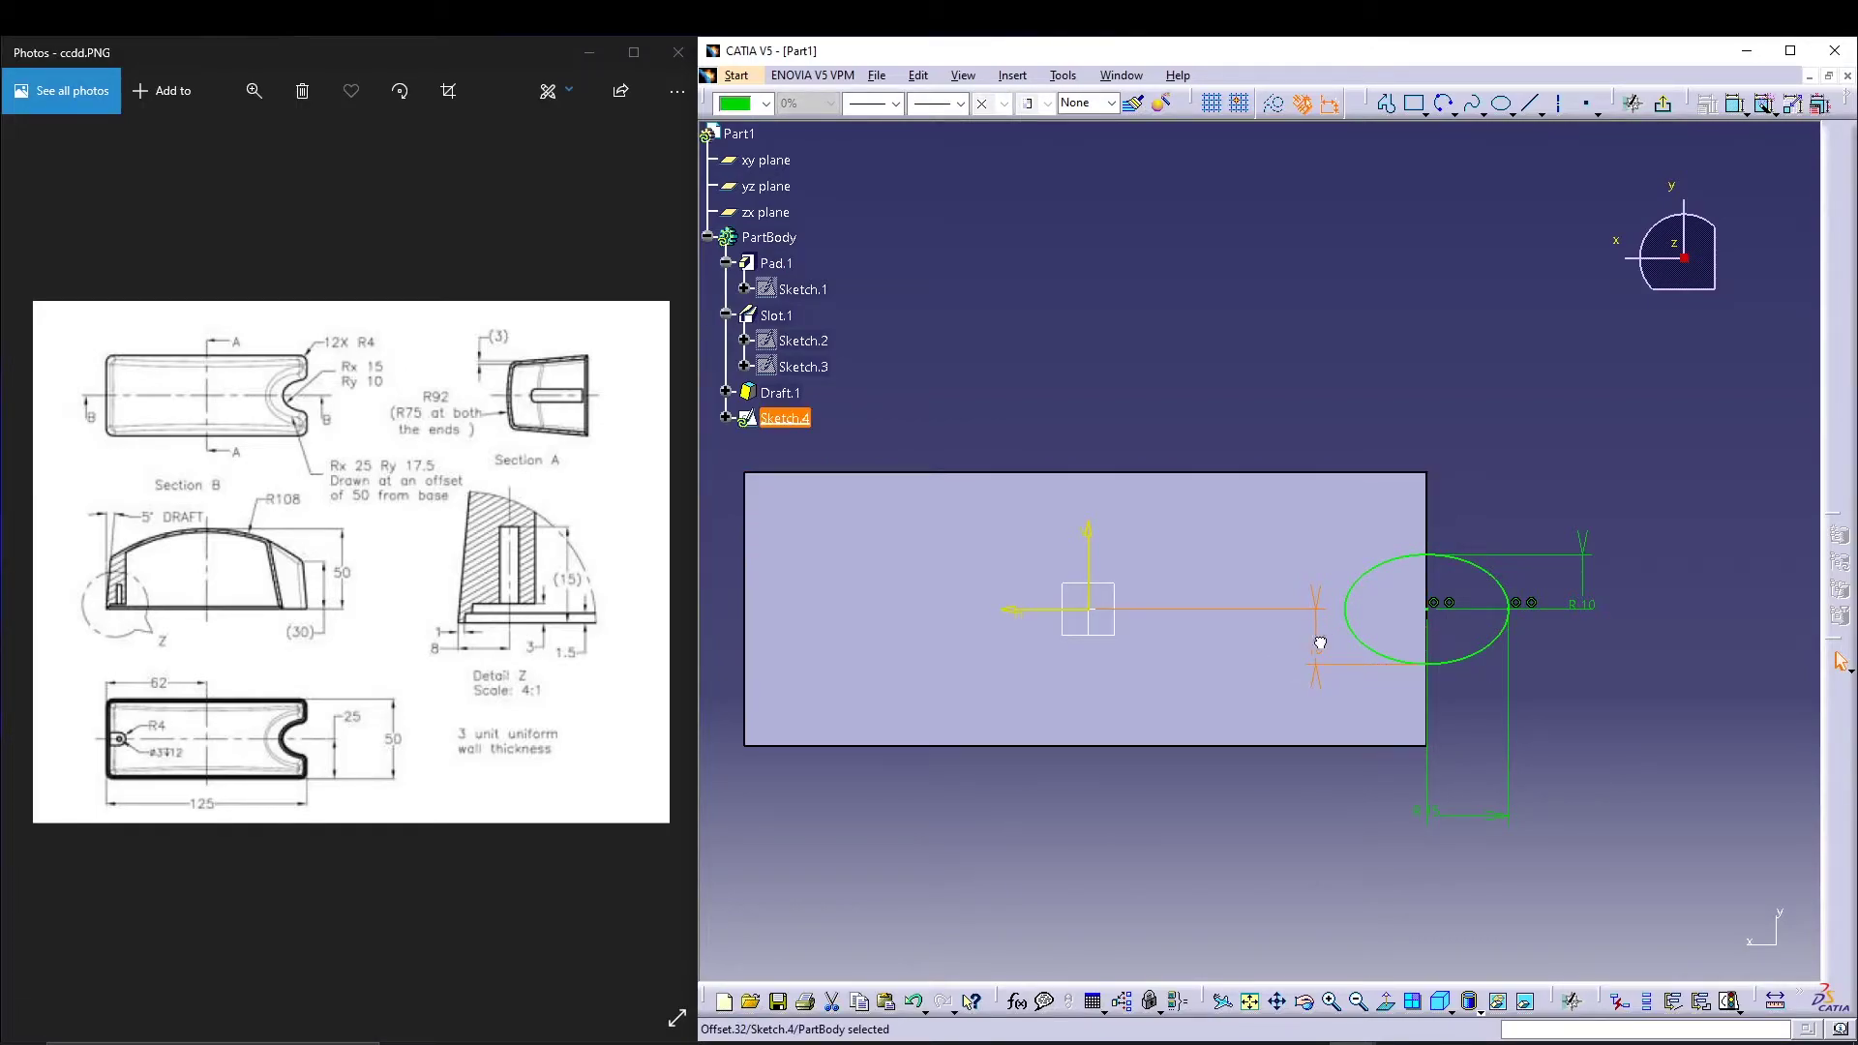
{"action": "left_click_drag", "start_coordinate": [1320, 642], "coordinate": [1280, 645]}
{"action": "left_click", "coordinate": [1617, 695]}
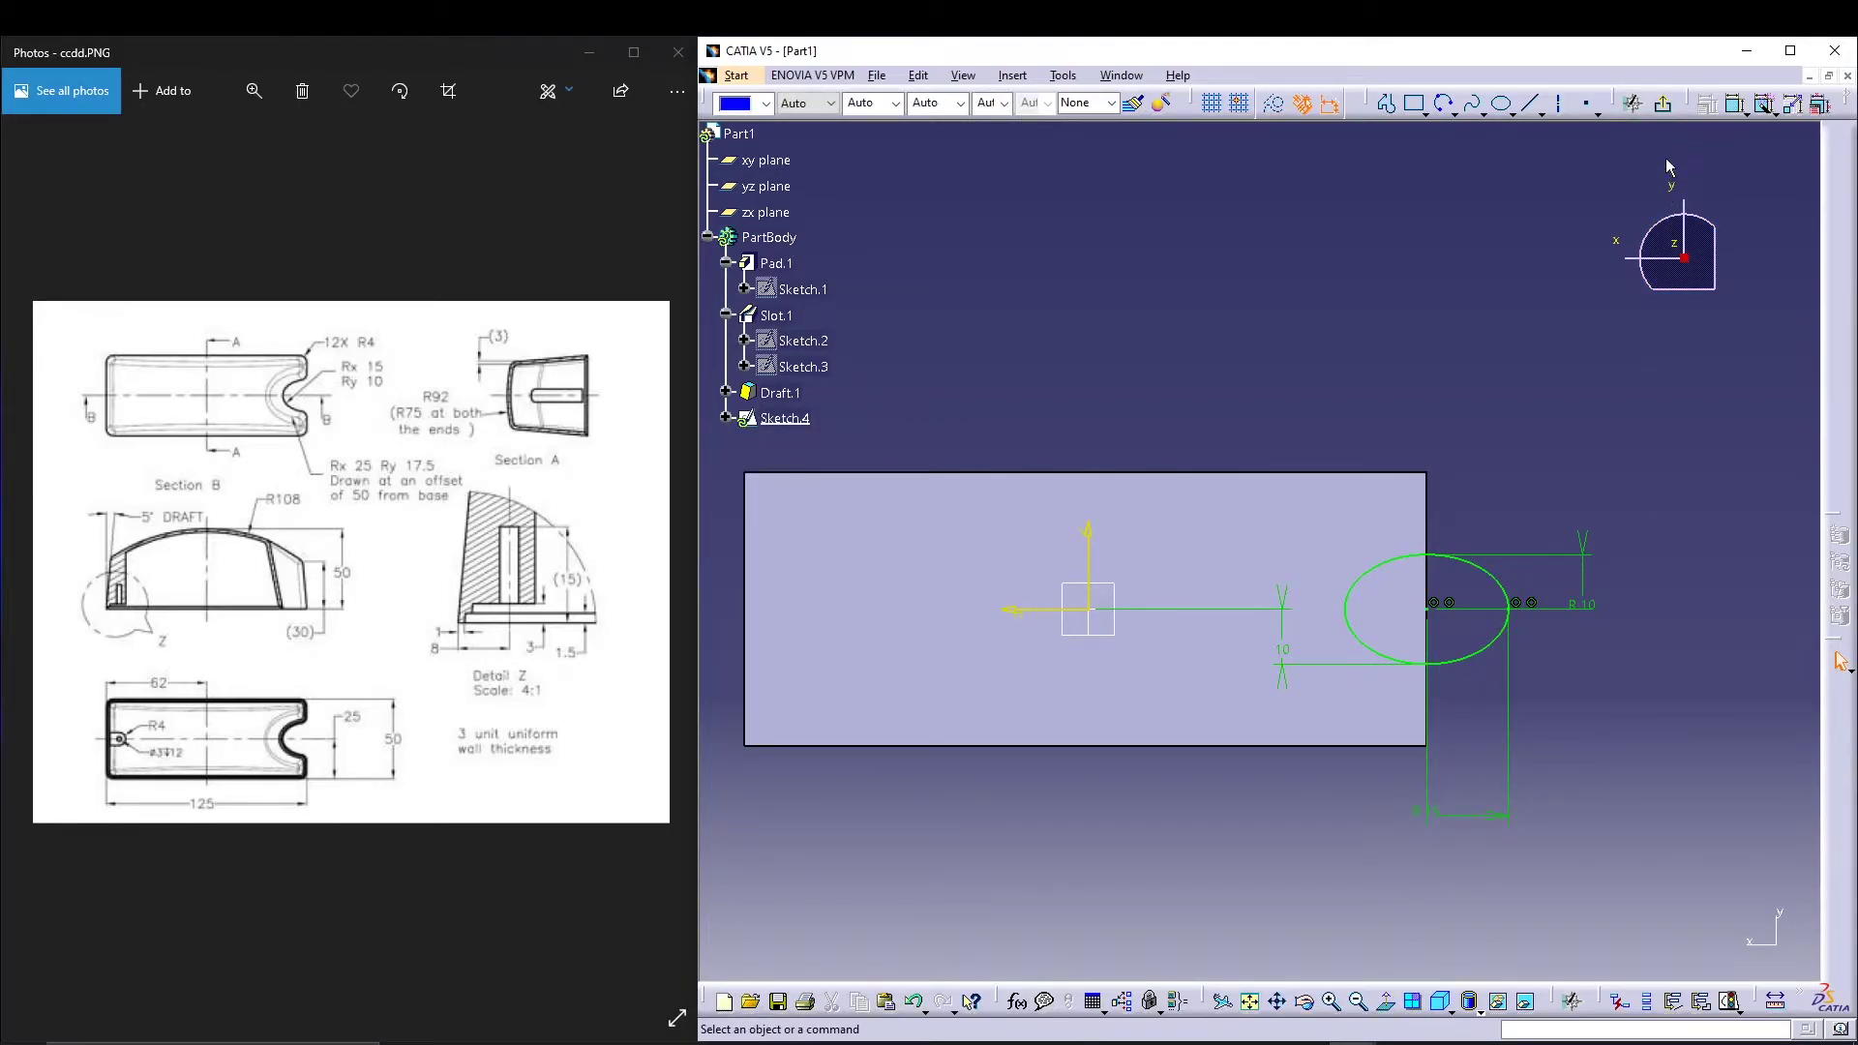
{"action": "left_click", "coordinate": [1664, 104]}
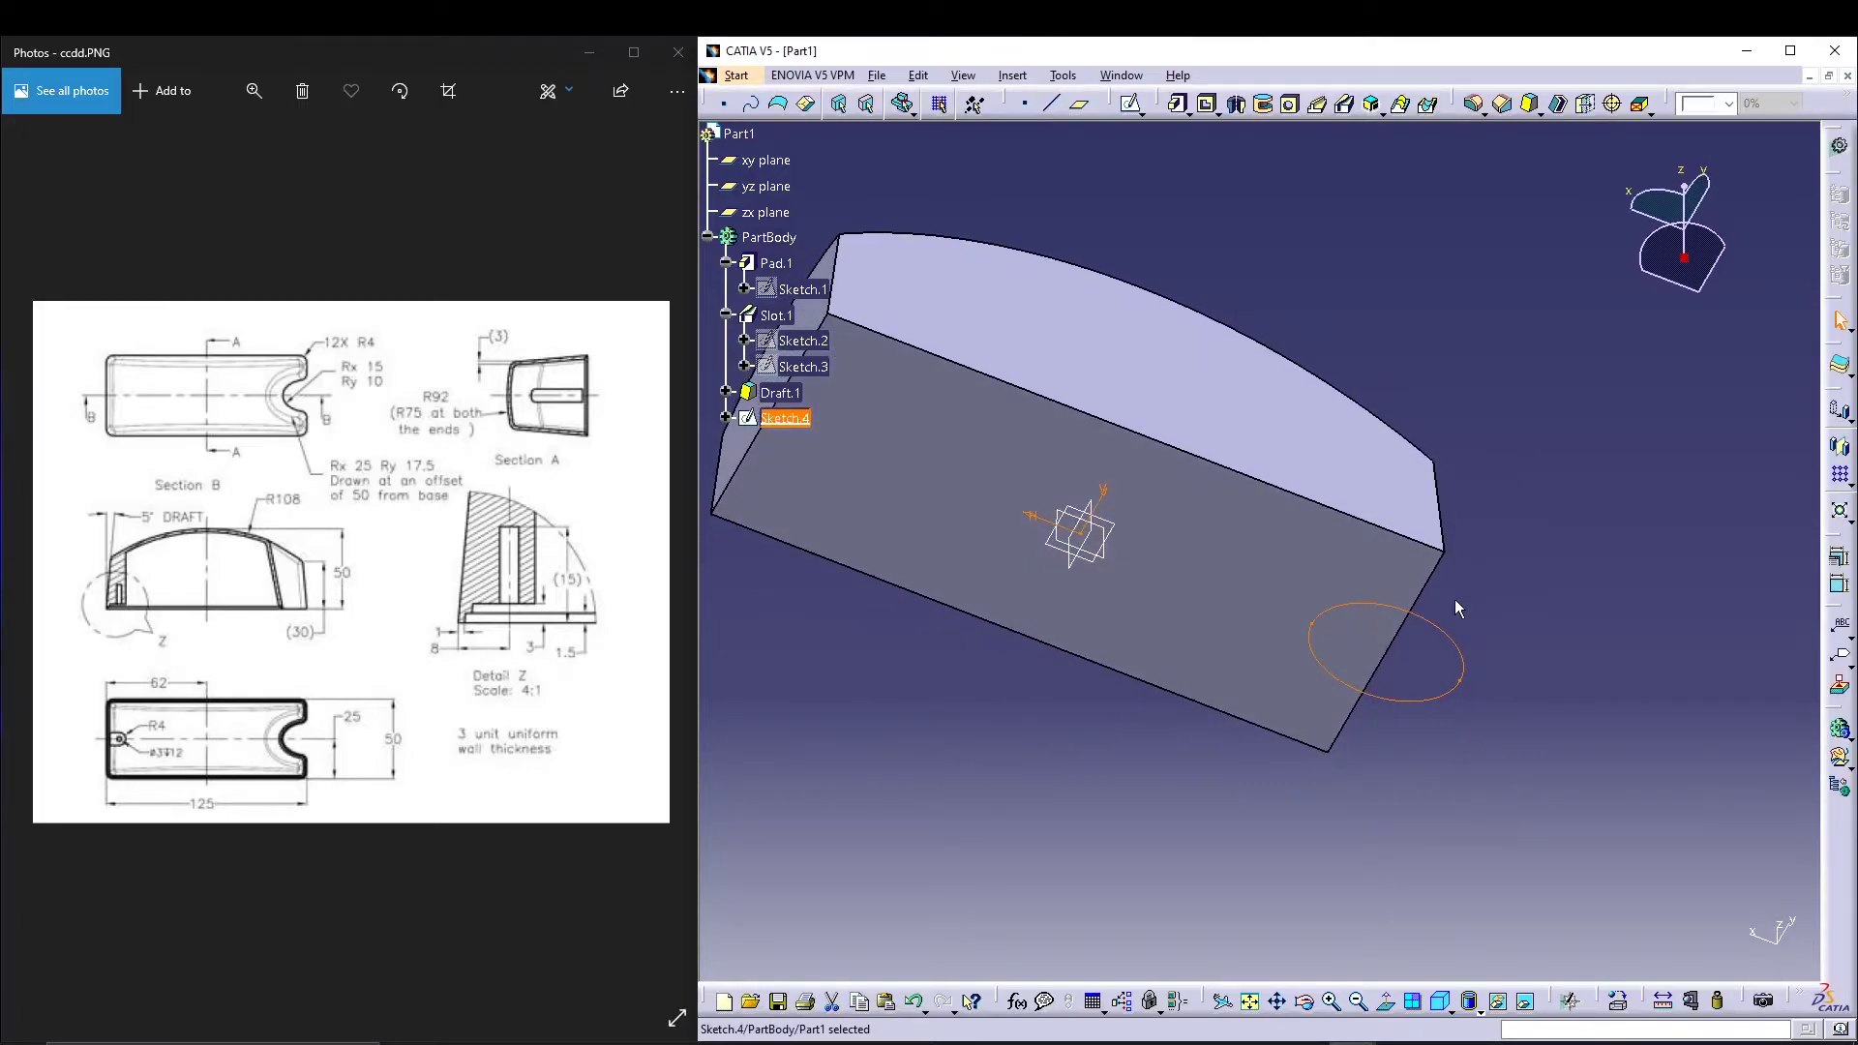
Step: Create a reference plane offset 50 mm from the xy plane, towards the top of the dome
{"action": "mouse_move", "coordinate": [1340, 307]}
{"action": "middle_mouse_down"}
{"action": "mouse_move", "coordinate": [1045, 585]}
{"action": "mouse_move", "coordinate": [1004, 759]}
{"action": "mouse_move", "coordinate": [1036, 713]}
{"action": "mouse_move", "coordinate": [1000, 539]}
{"action": "mouse_move", "coordinate": [968, 502]}
{"action": "mouse_move", "coordinate": [954, 522]}
{"action": "middle_mouse_up"}
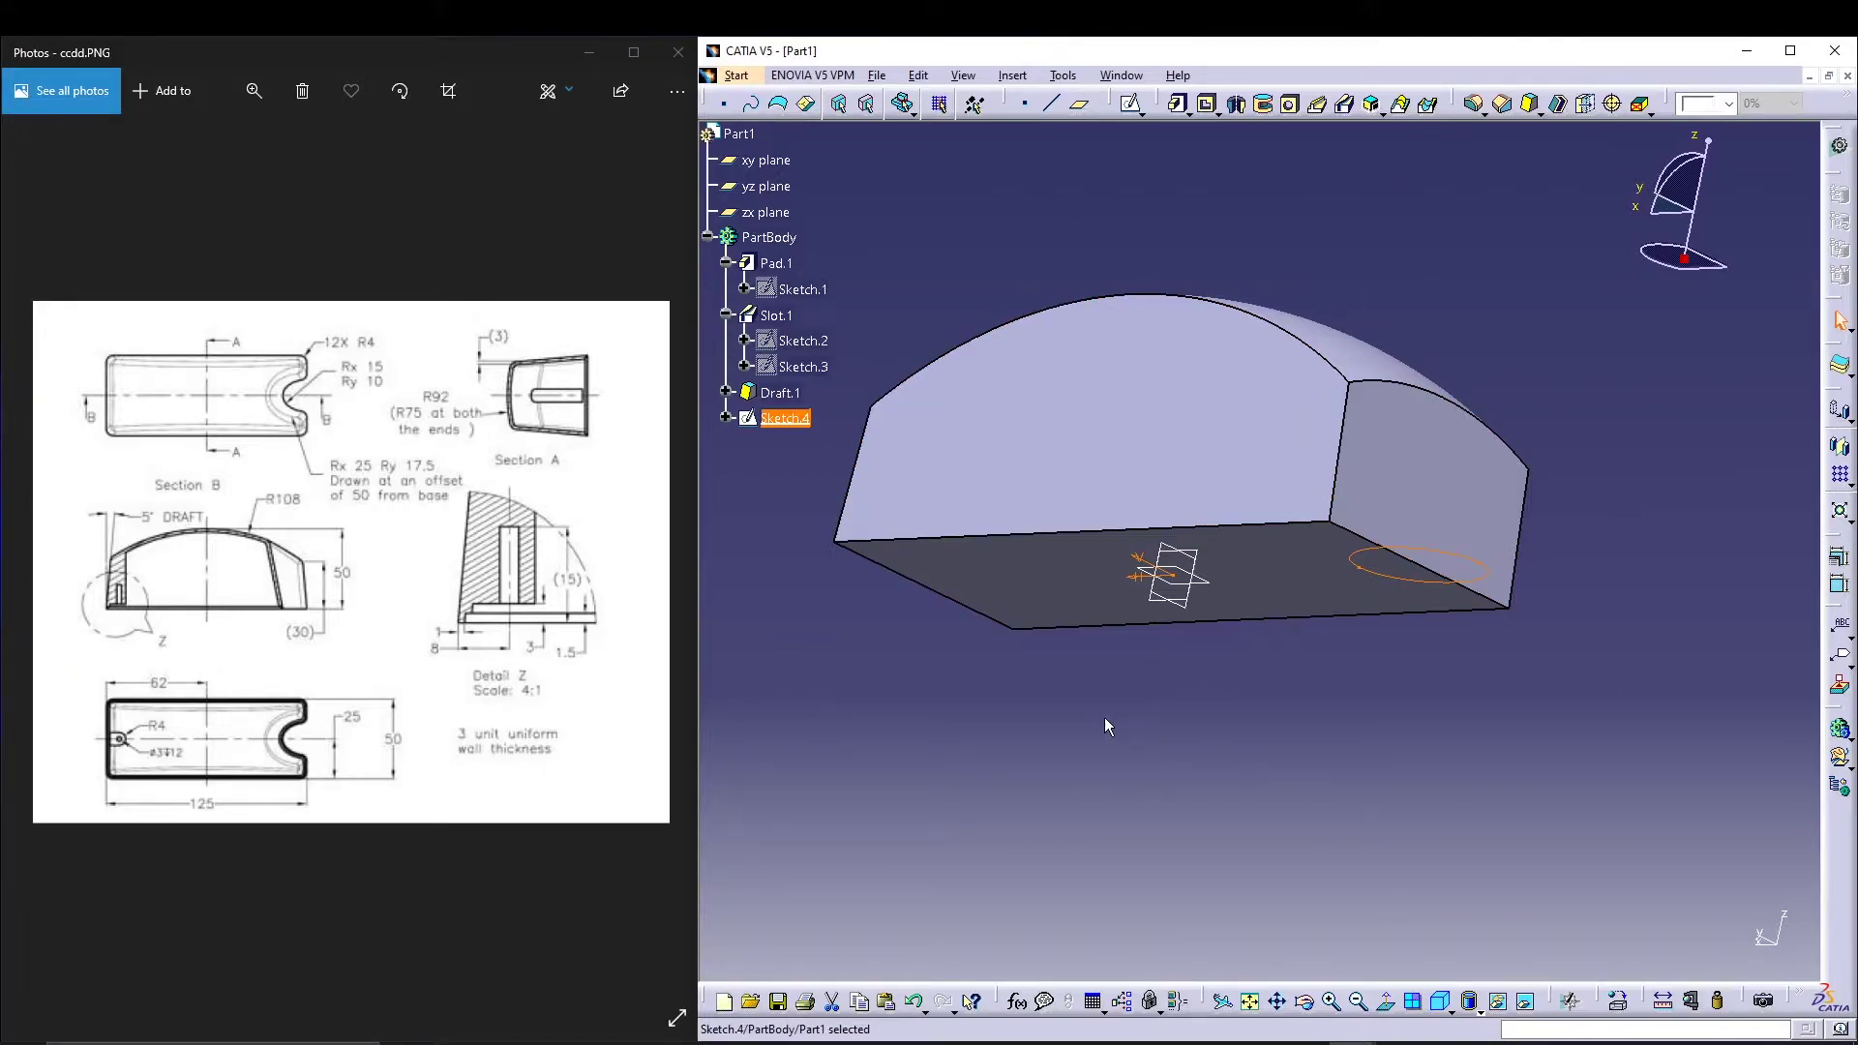
{"action": "middle_click_drag", "start_coordinate": [1107, 725], "coordinate": [674, 616]}
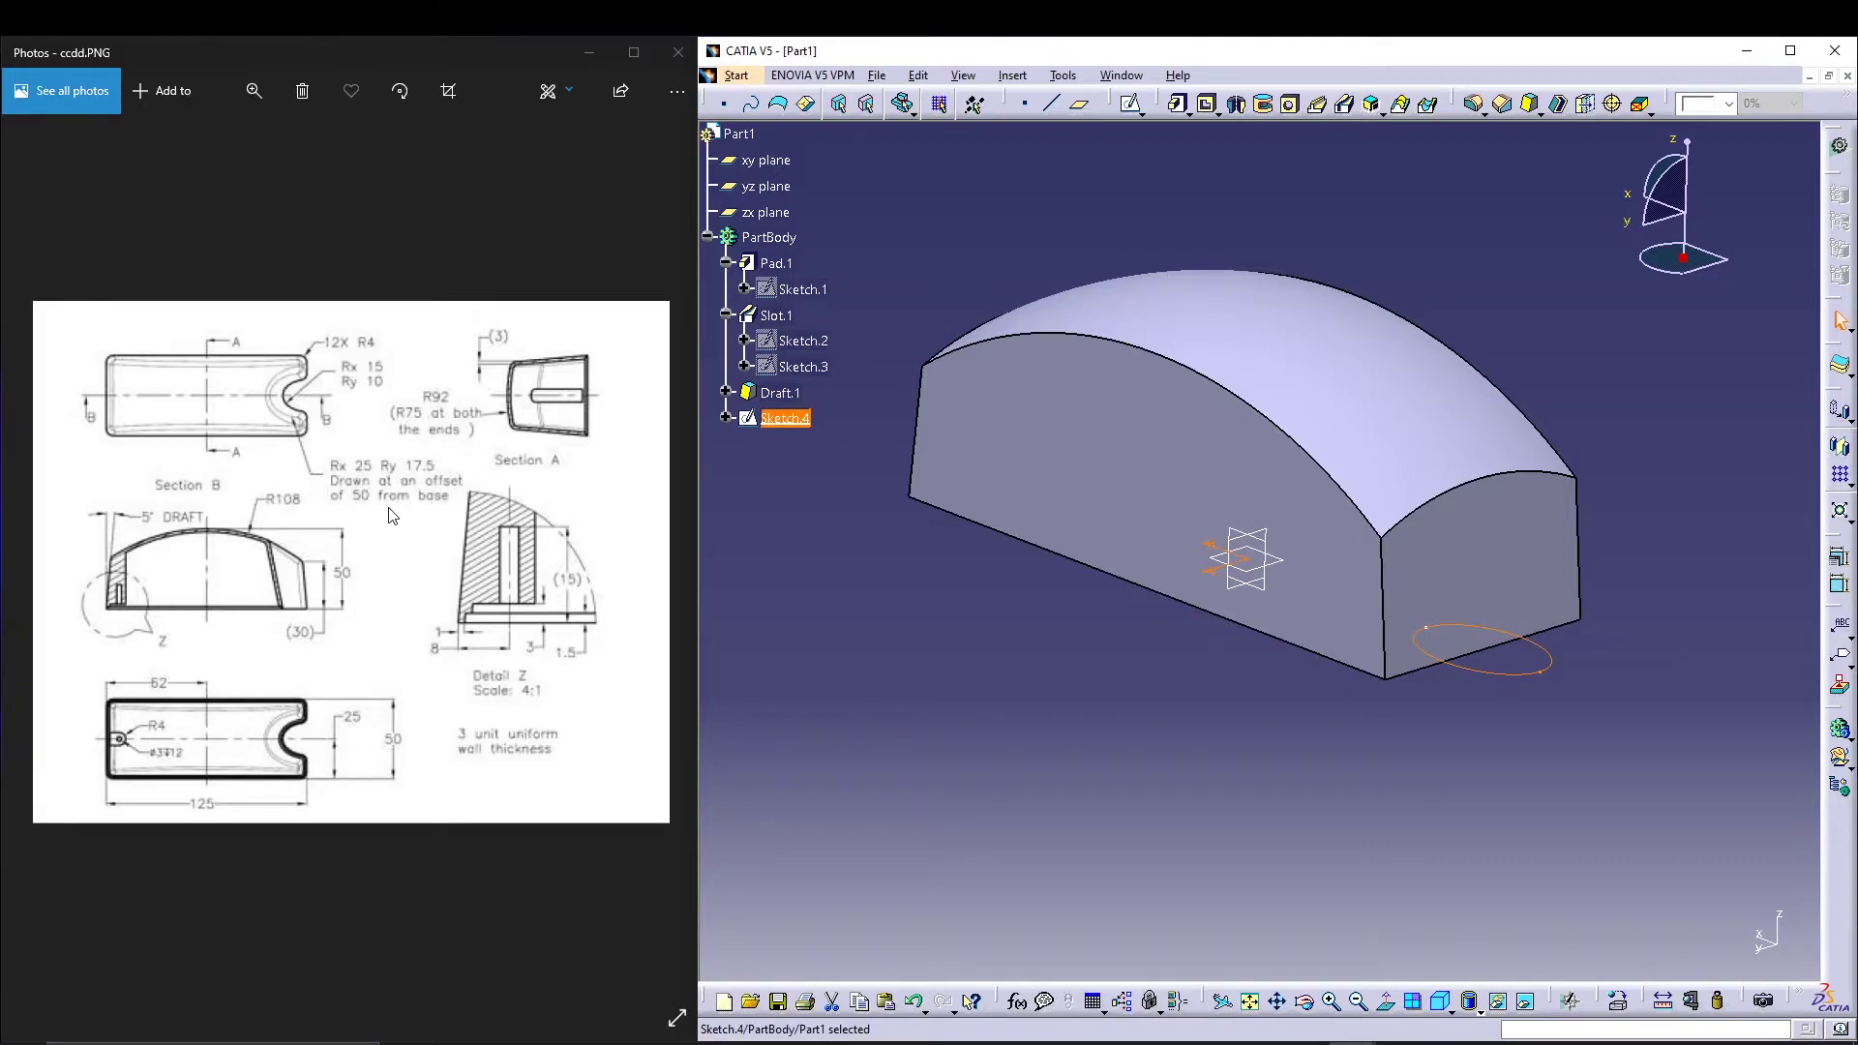
{"action": "left_click", "coordinate": [1135, 704]}
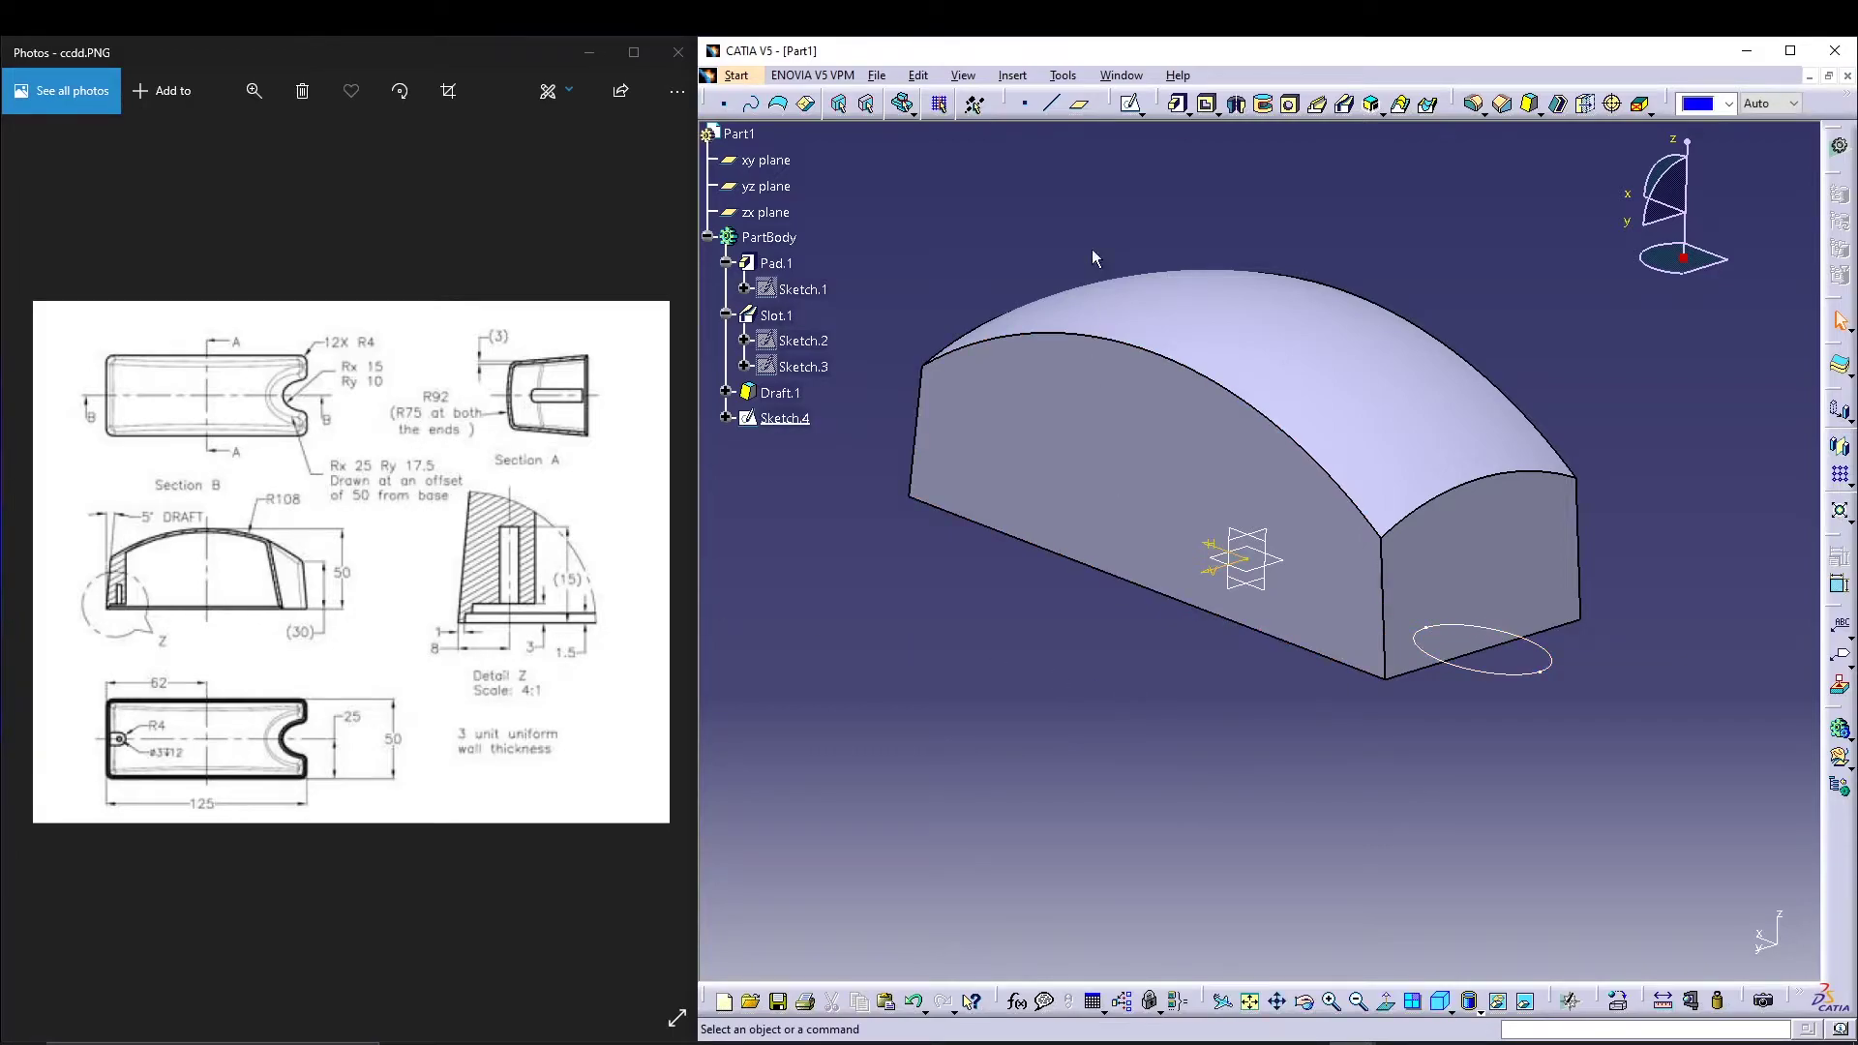
{"action": "left_click", "coordinate": [1079, 103]}
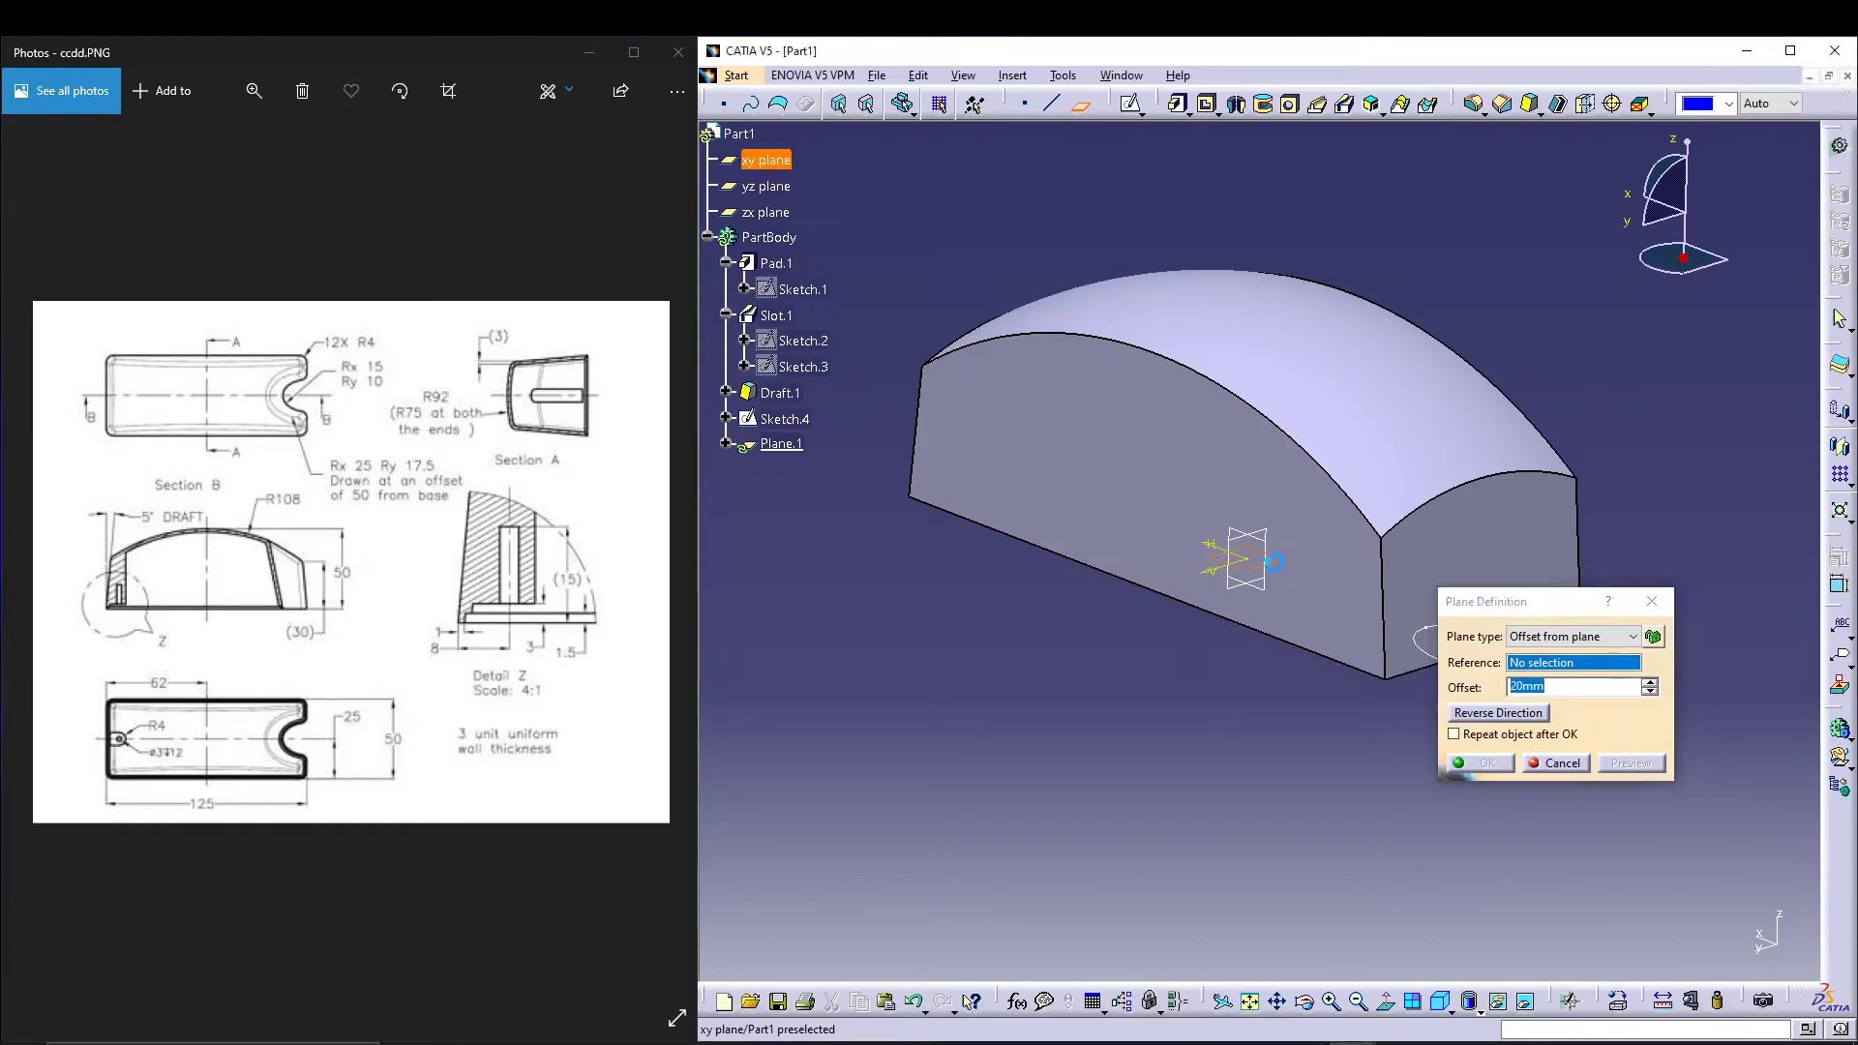
{"action": "left_click", "coordinate": [1274, 561]}
{"action": "type", "text": "50"}
{"action": "key", "text": "Return"}
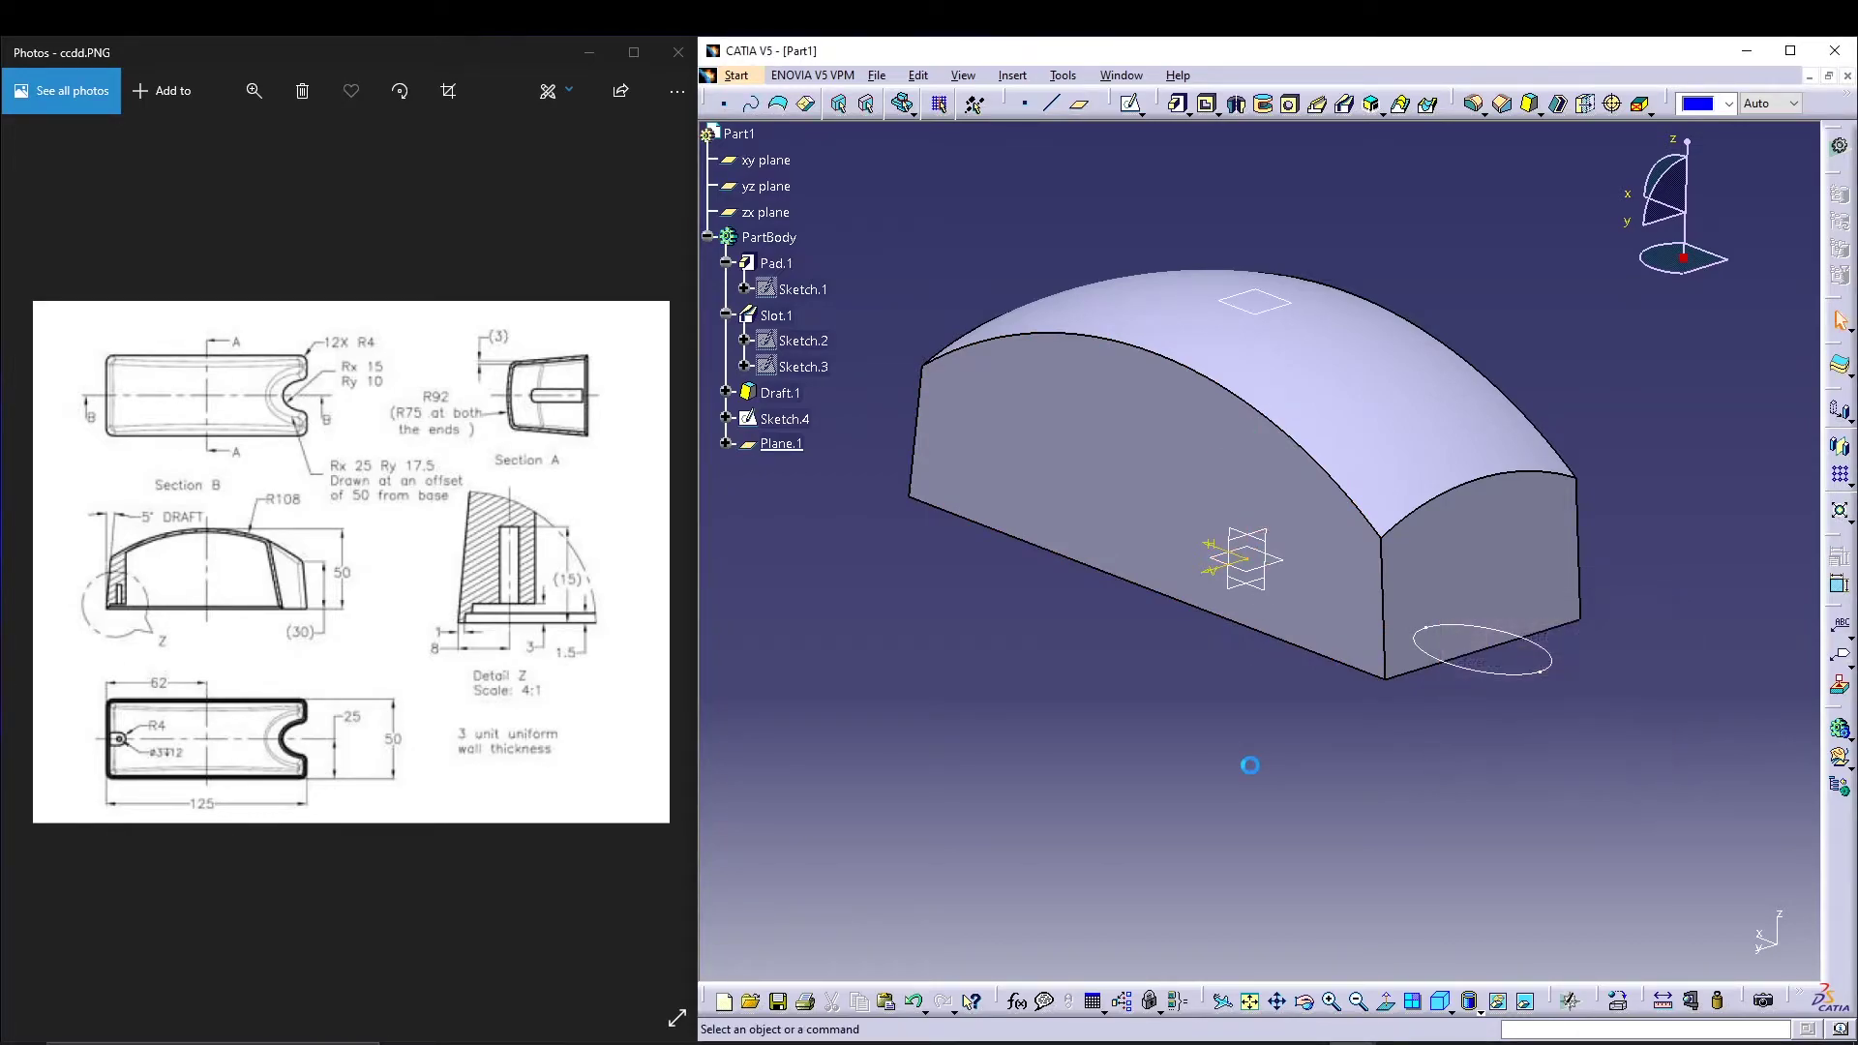
Step: Start a sketch on the 50 mm offset plane and flip the normal view to look from the block's base side
{"action": "left_click", "coordinate": [1263, 297]}
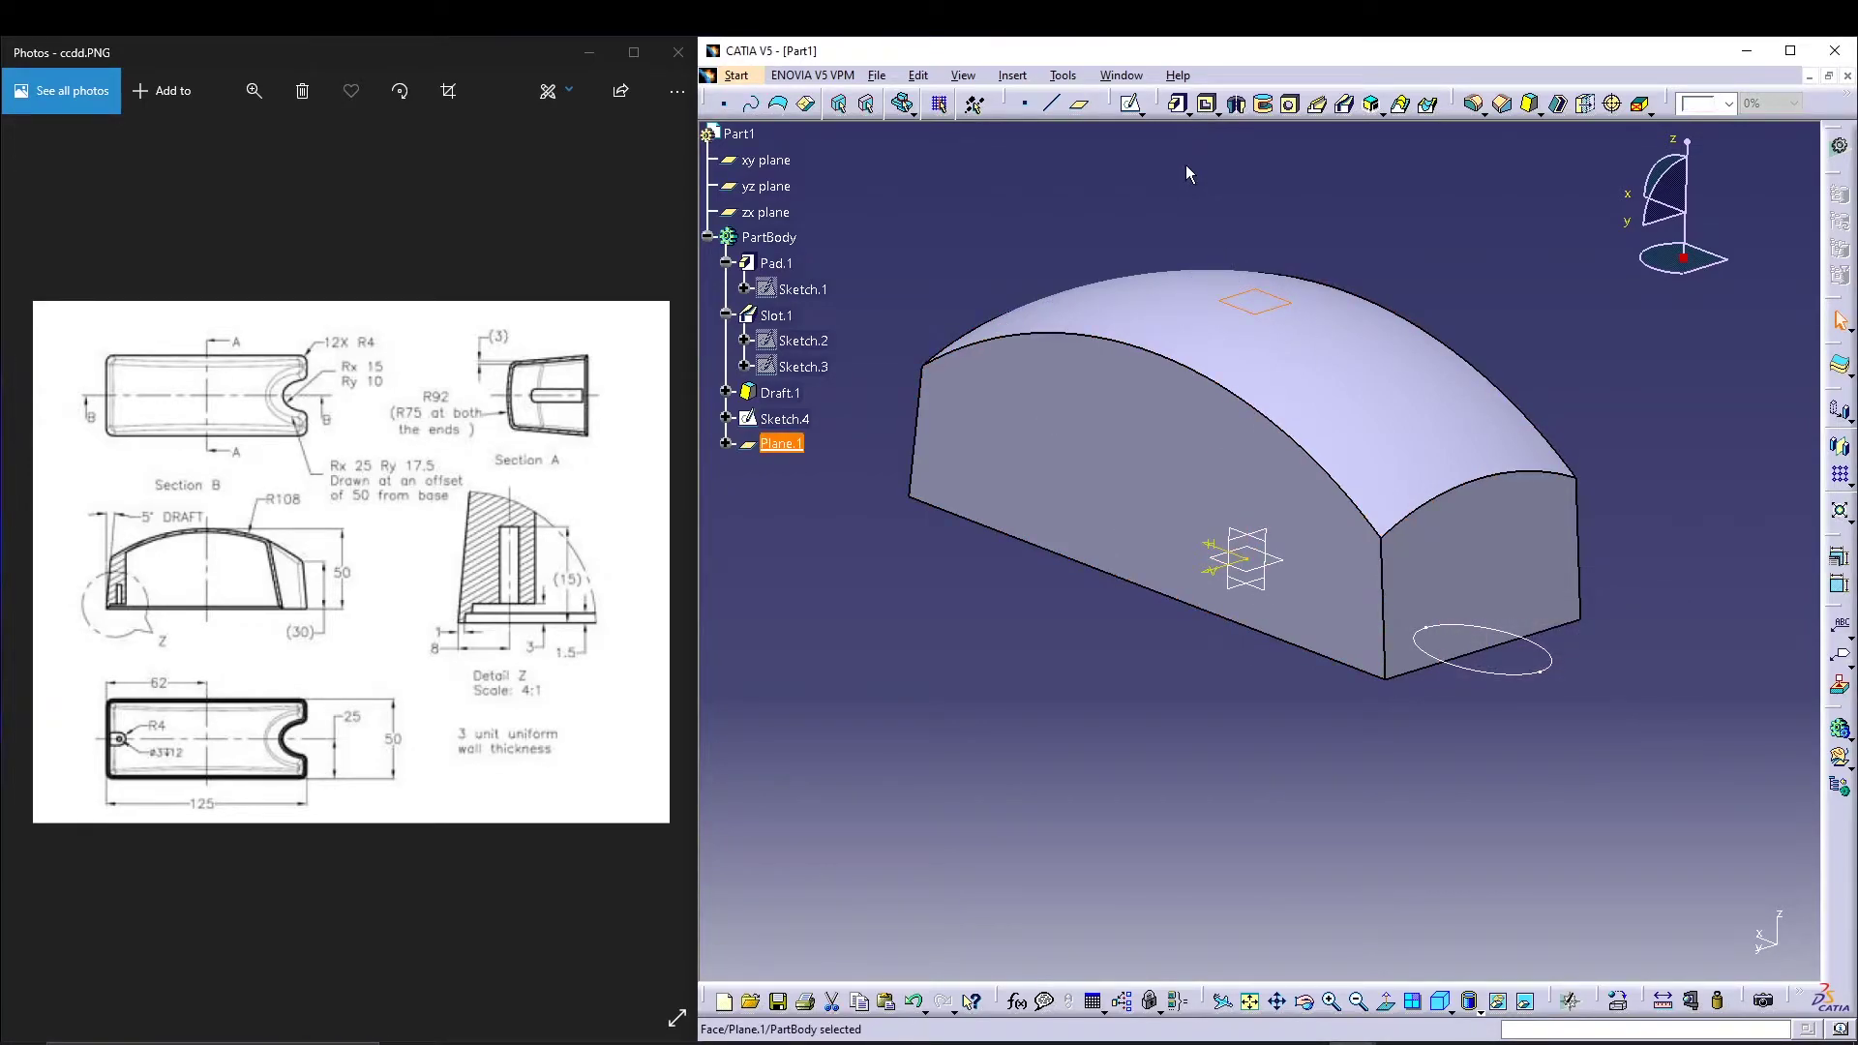
{"action": "left_click", "coordinate": [1132, 103]}
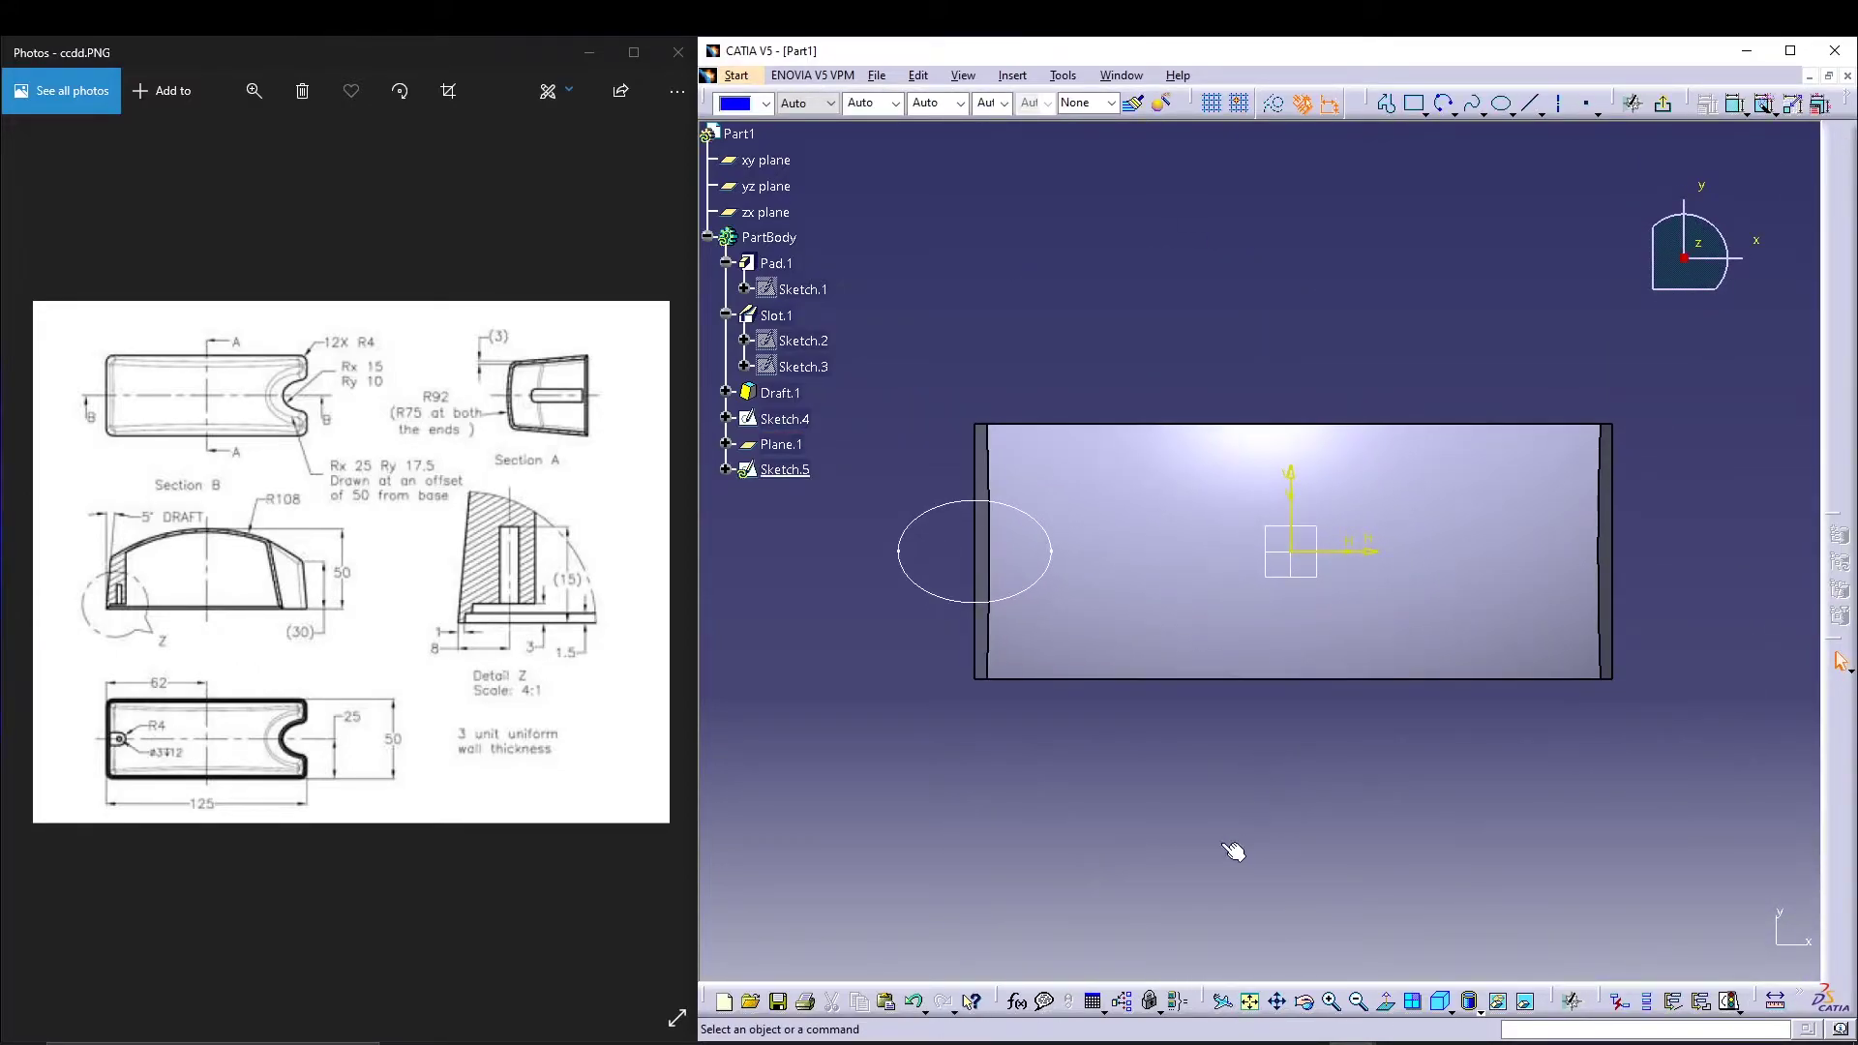
{"action": "left_click", "coordinate": [1386, 1003]}
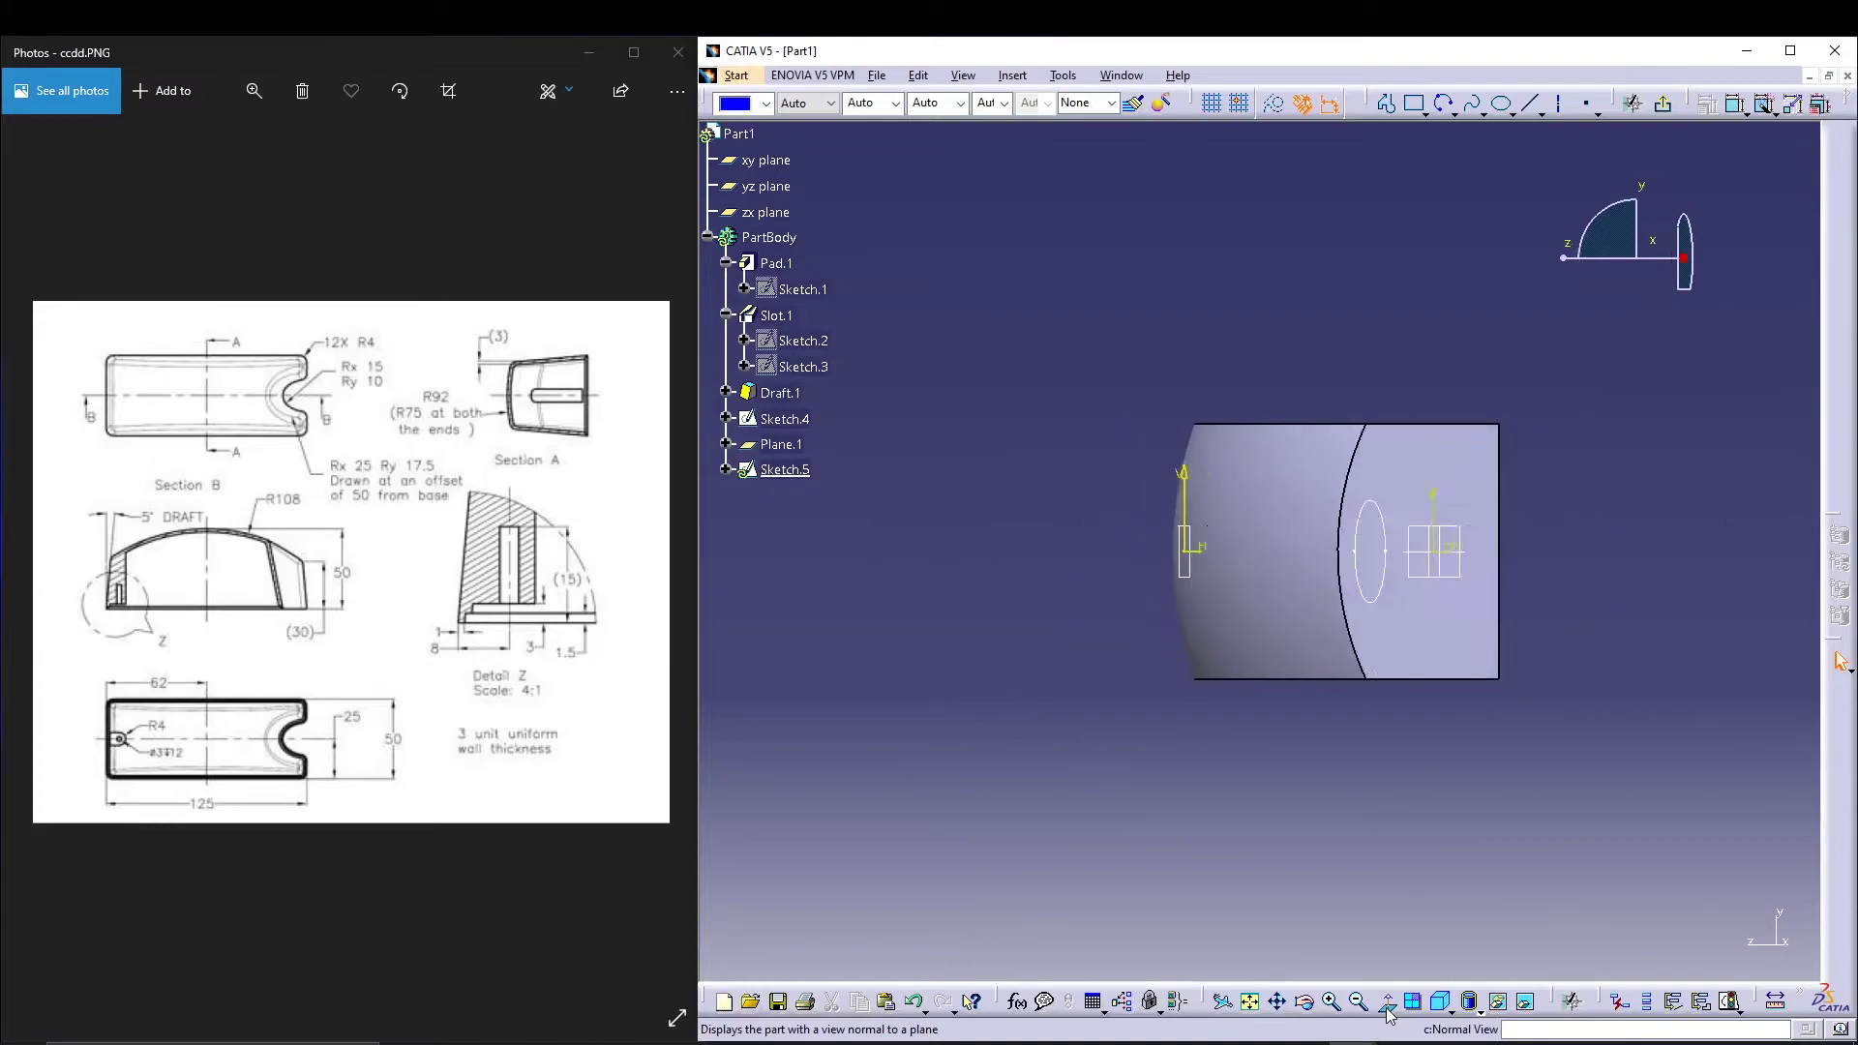
{"action": "mouse_move", "coordinate": [1458, 811]}
{"action": "middle_mouse_down"}
{"action": "mouse_move", "coordinate": [1430, 747]}
{"action": "mouse_move", "coordinate": [1307, 774]}
{"action": "middle_mouse_up"}
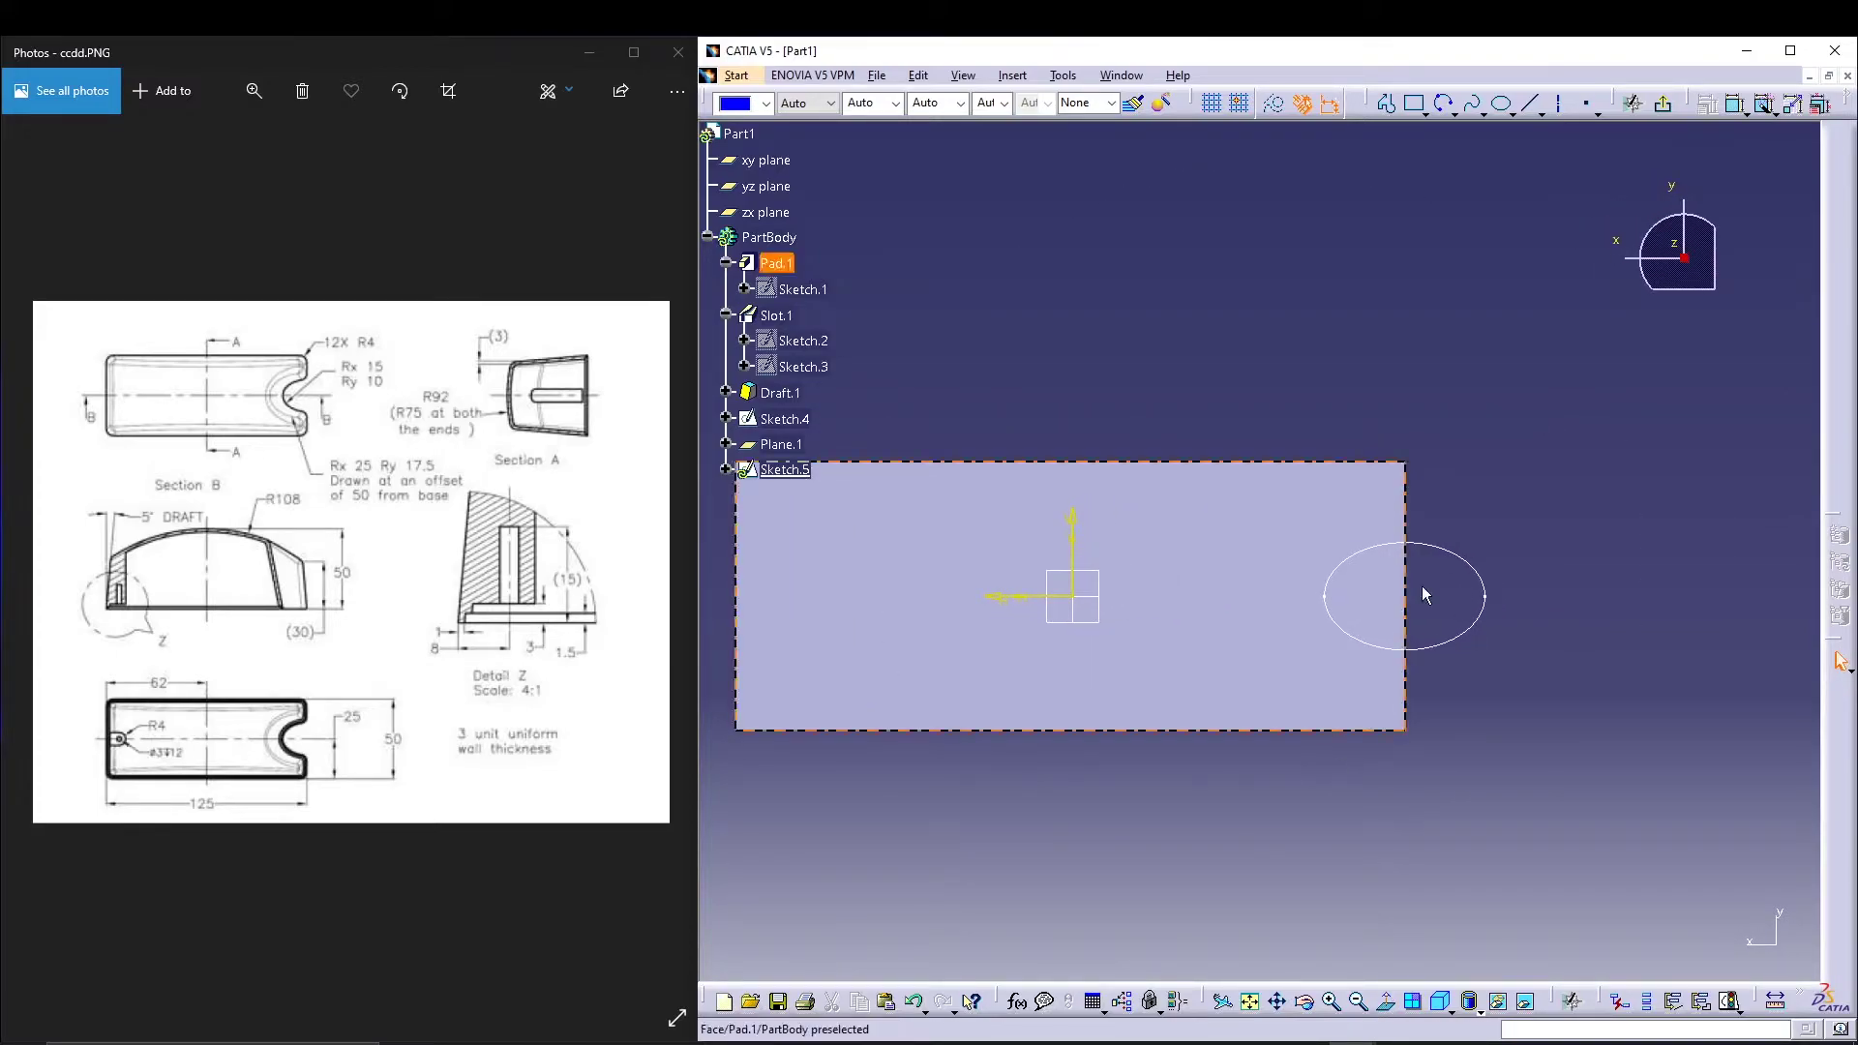
Step: Sketch a horizontal ellipse about 42 by 36 mm around the smaller one, centred on the horizontal axis just outside the end edge
{"action": "left_click", "coordinate": [1502, 105]}
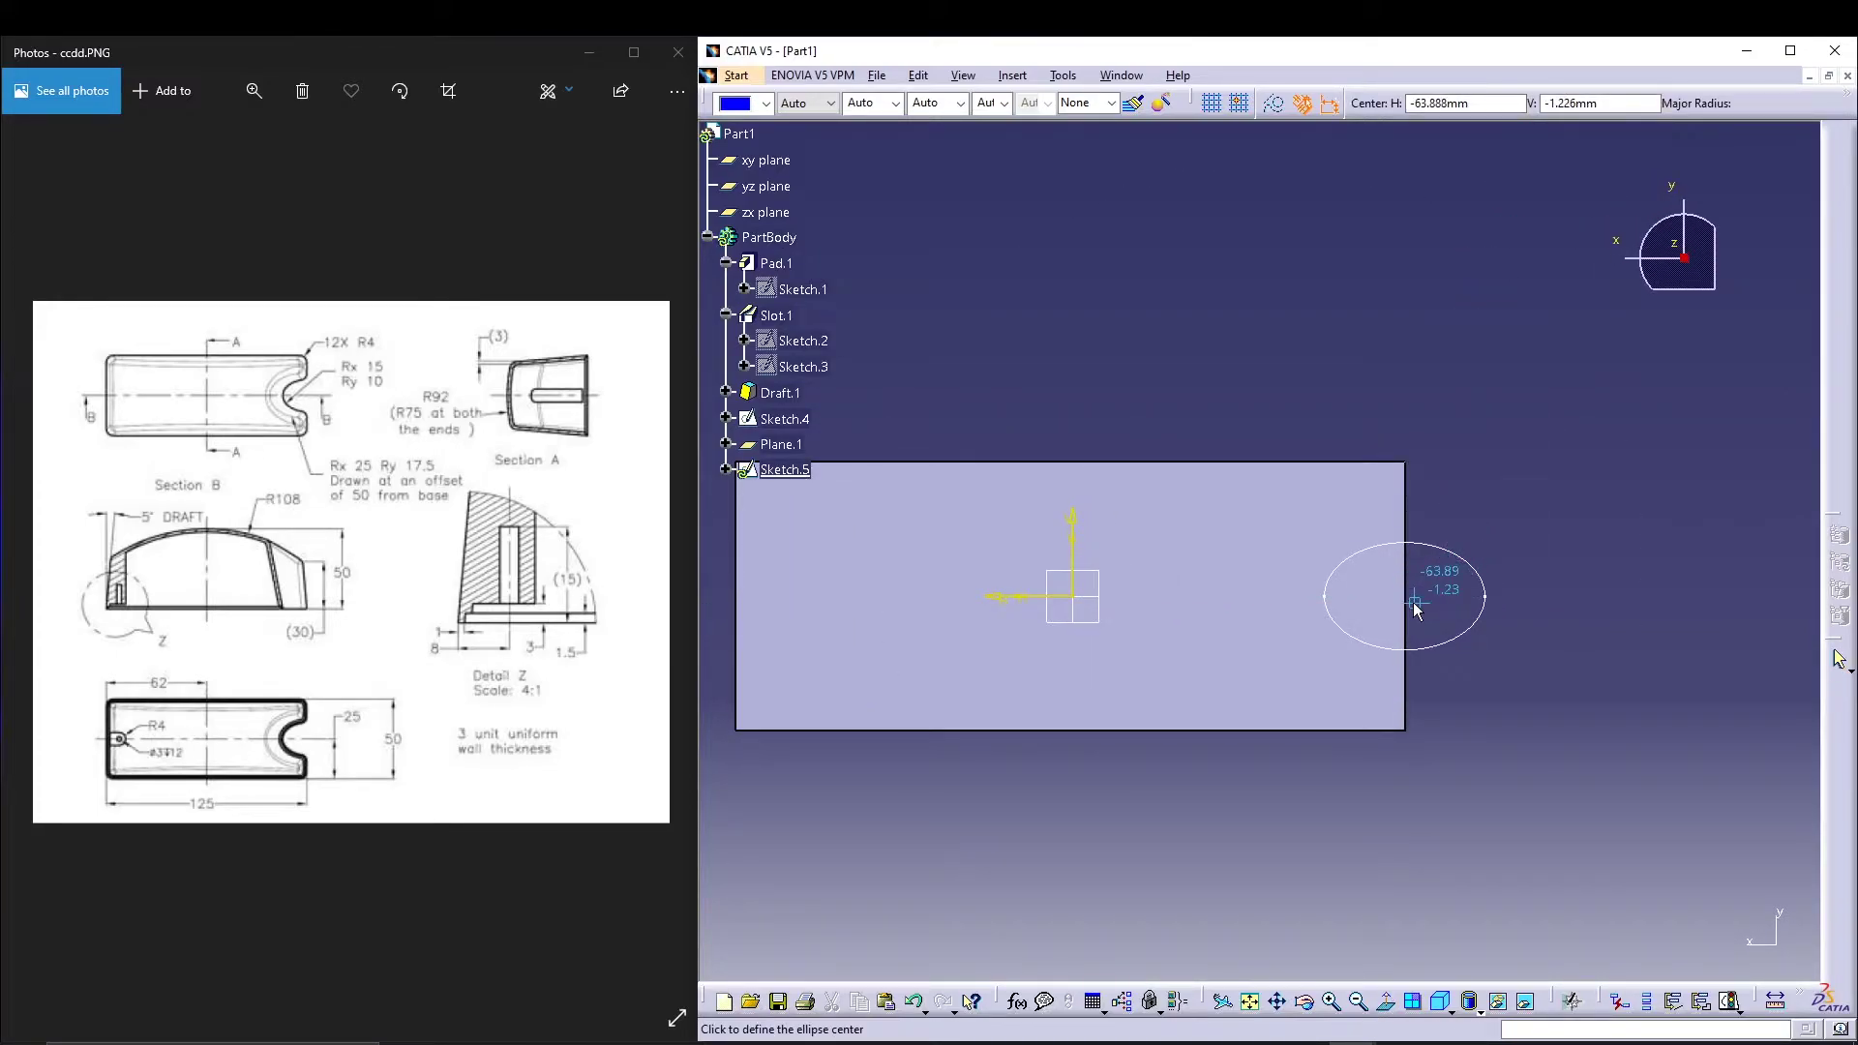
{"action": "left_click", "coordinate": [1415, 597]}
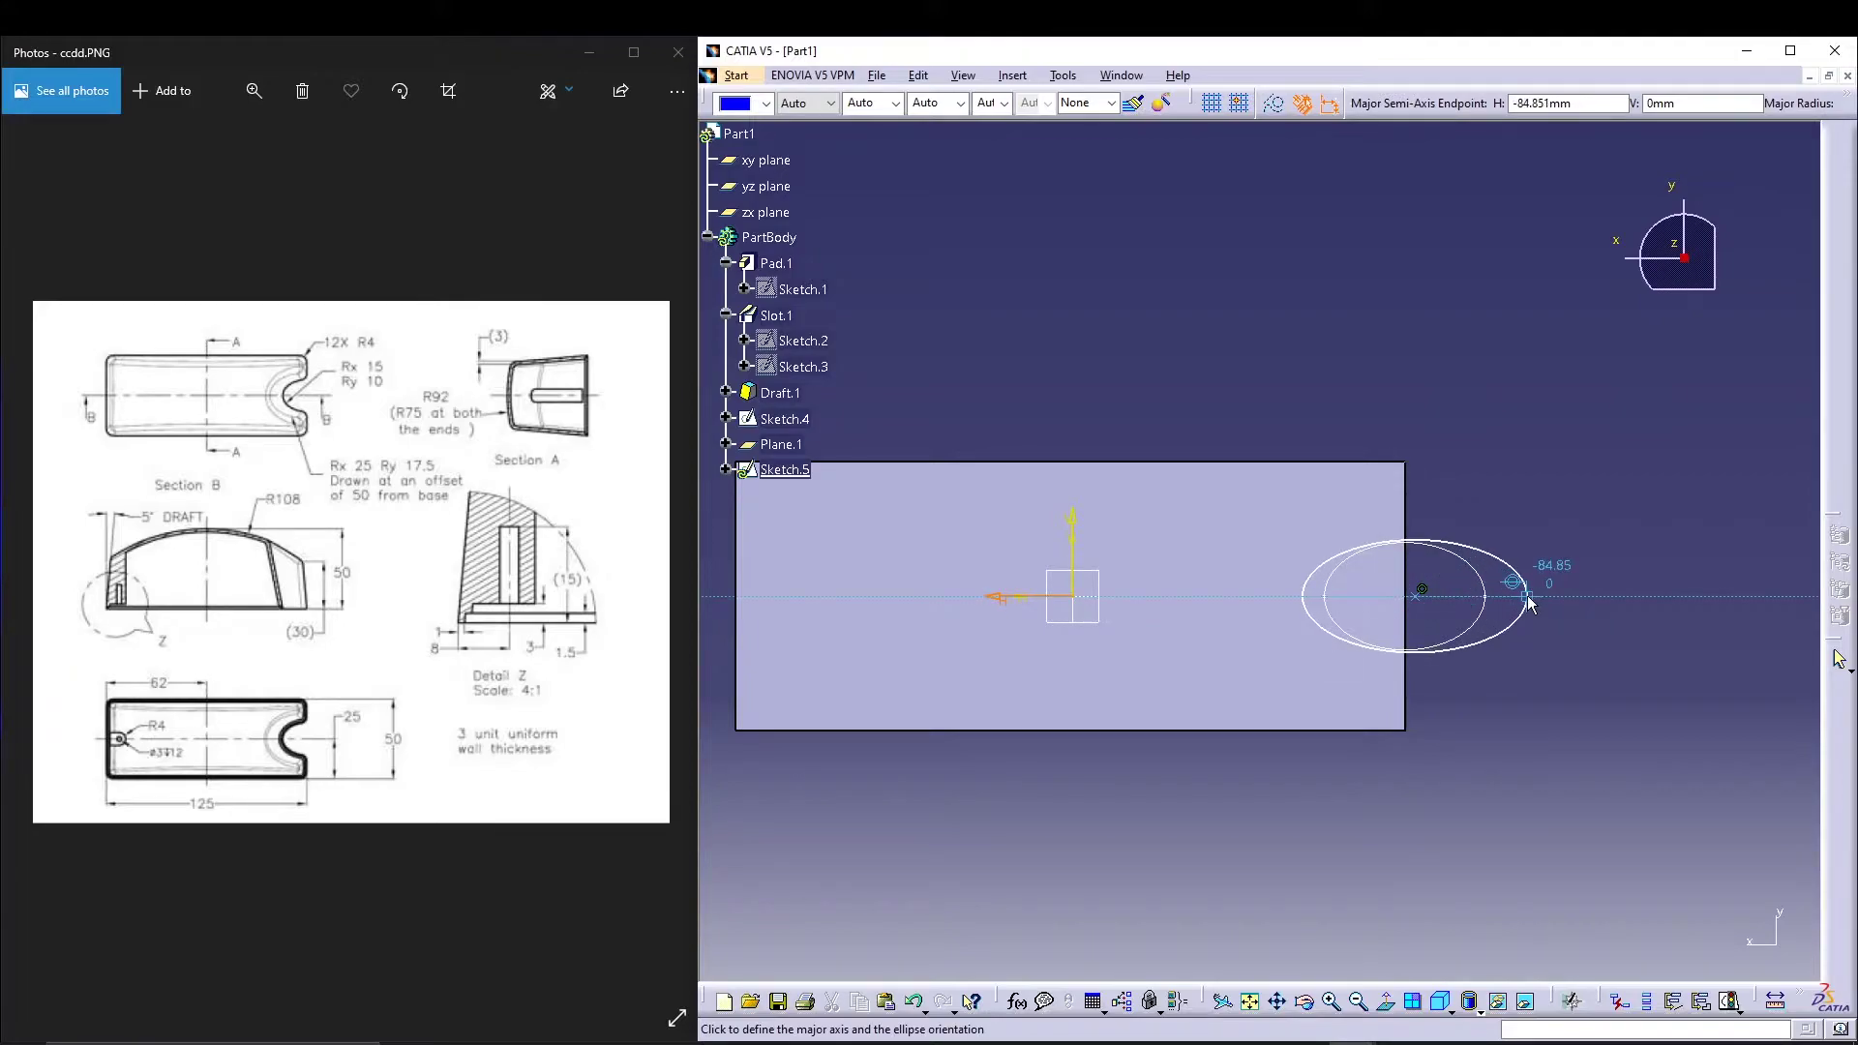
{"action": "left_click", "coordinate": [1534, 591]}
{"action": "left_click", "coordinate": [1499, 528]}
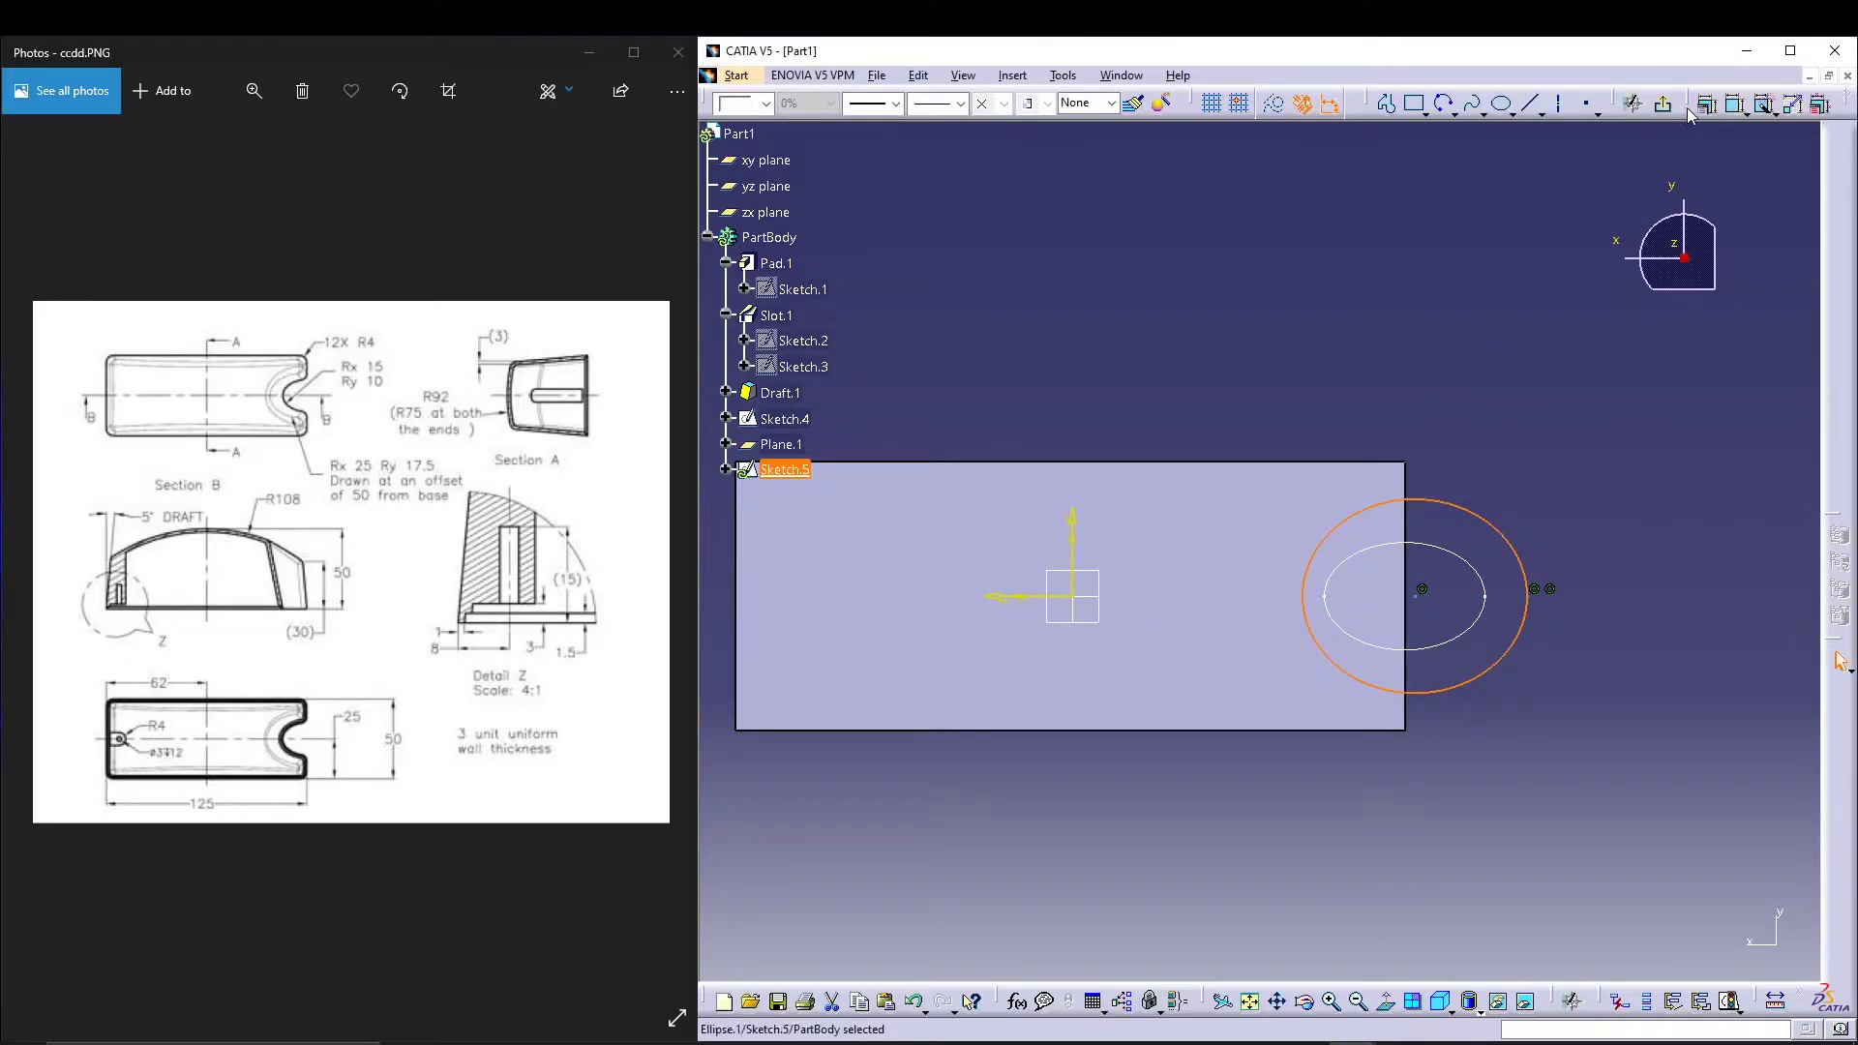
Step: Dimension the larger ellipse's semimajor and semiminor axes and place both dimensions clear of the curve
{"action": "left_click", "coordinate": [1706, 104]}
{"action": "left_click", "coordinate": [1645, 833]}
{"action": "left_click", "coordinate": [1645, 856]}
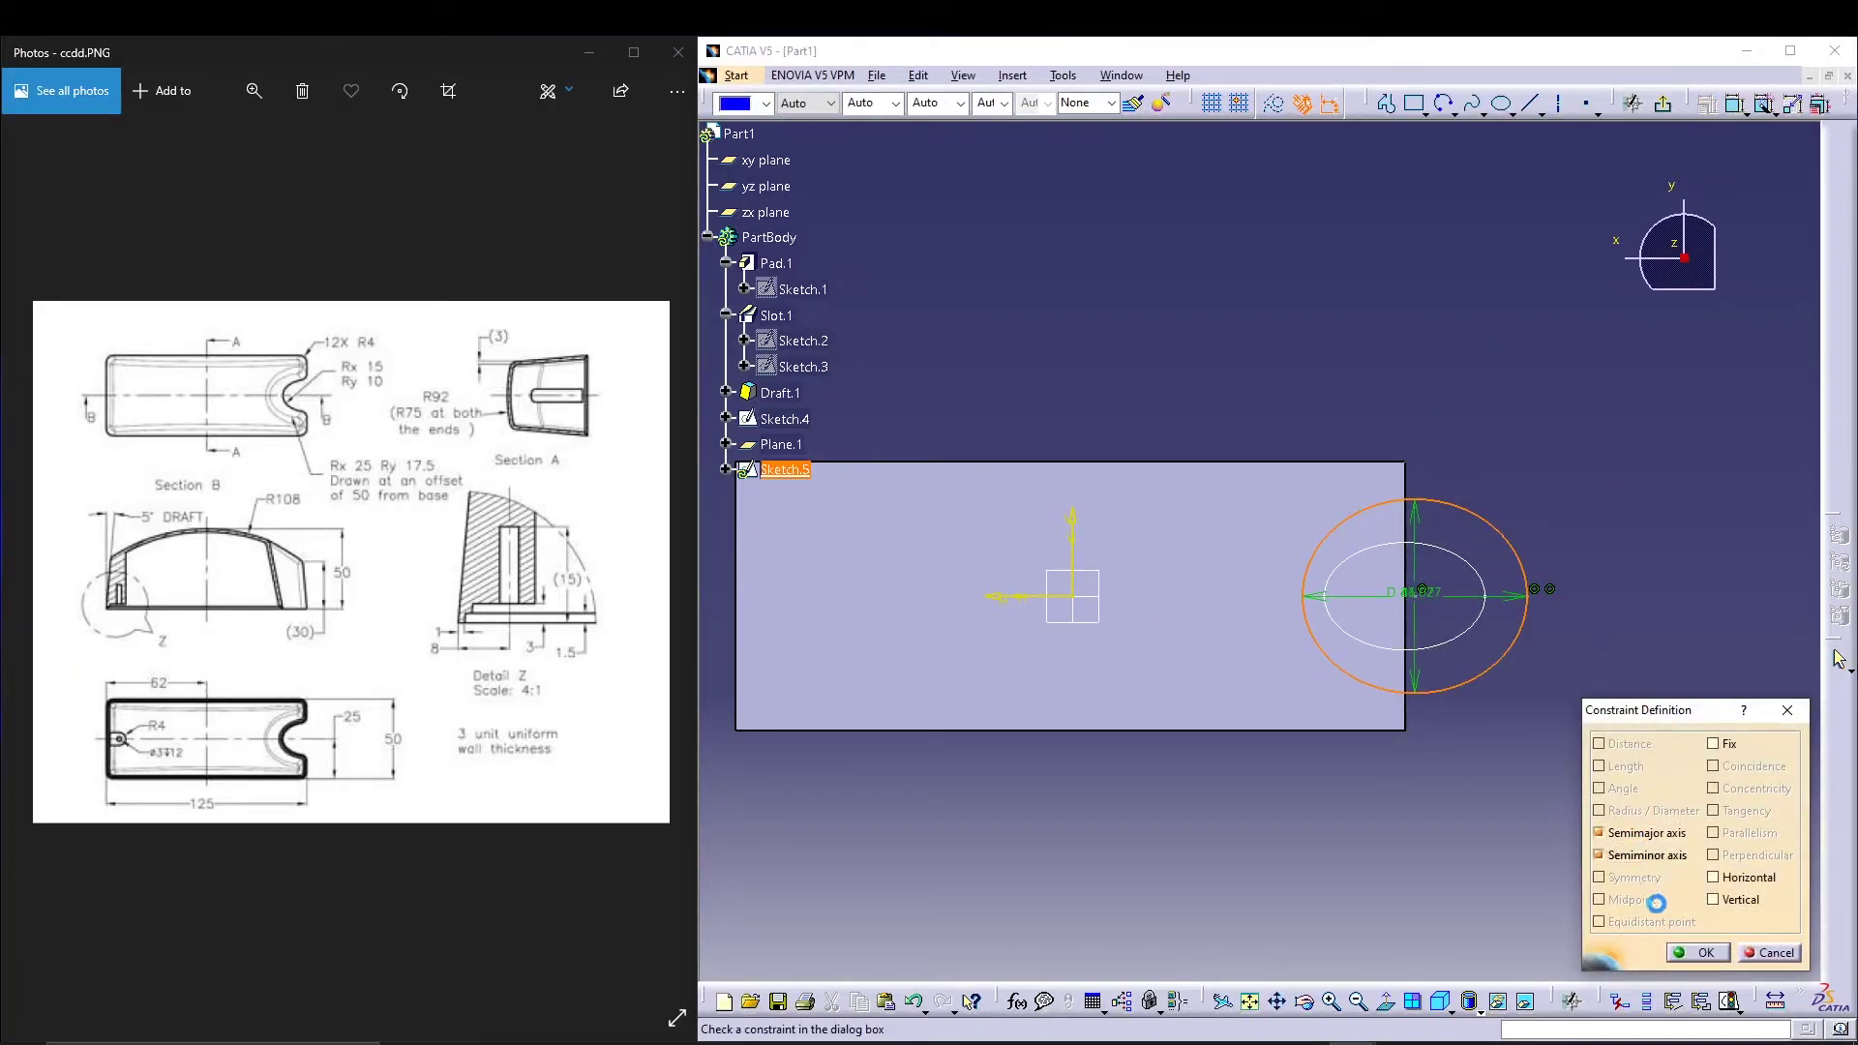
{"action": "left_click", "coordinate": [1700, 953]}
{"action": "left_click_drag", "start_coordinate": [1496, 586], "coordinate": [1516, 838]}
{"action": "left_click_drag", "start_coordinate": [1418, 583], "coordinate": [1638, 585]}
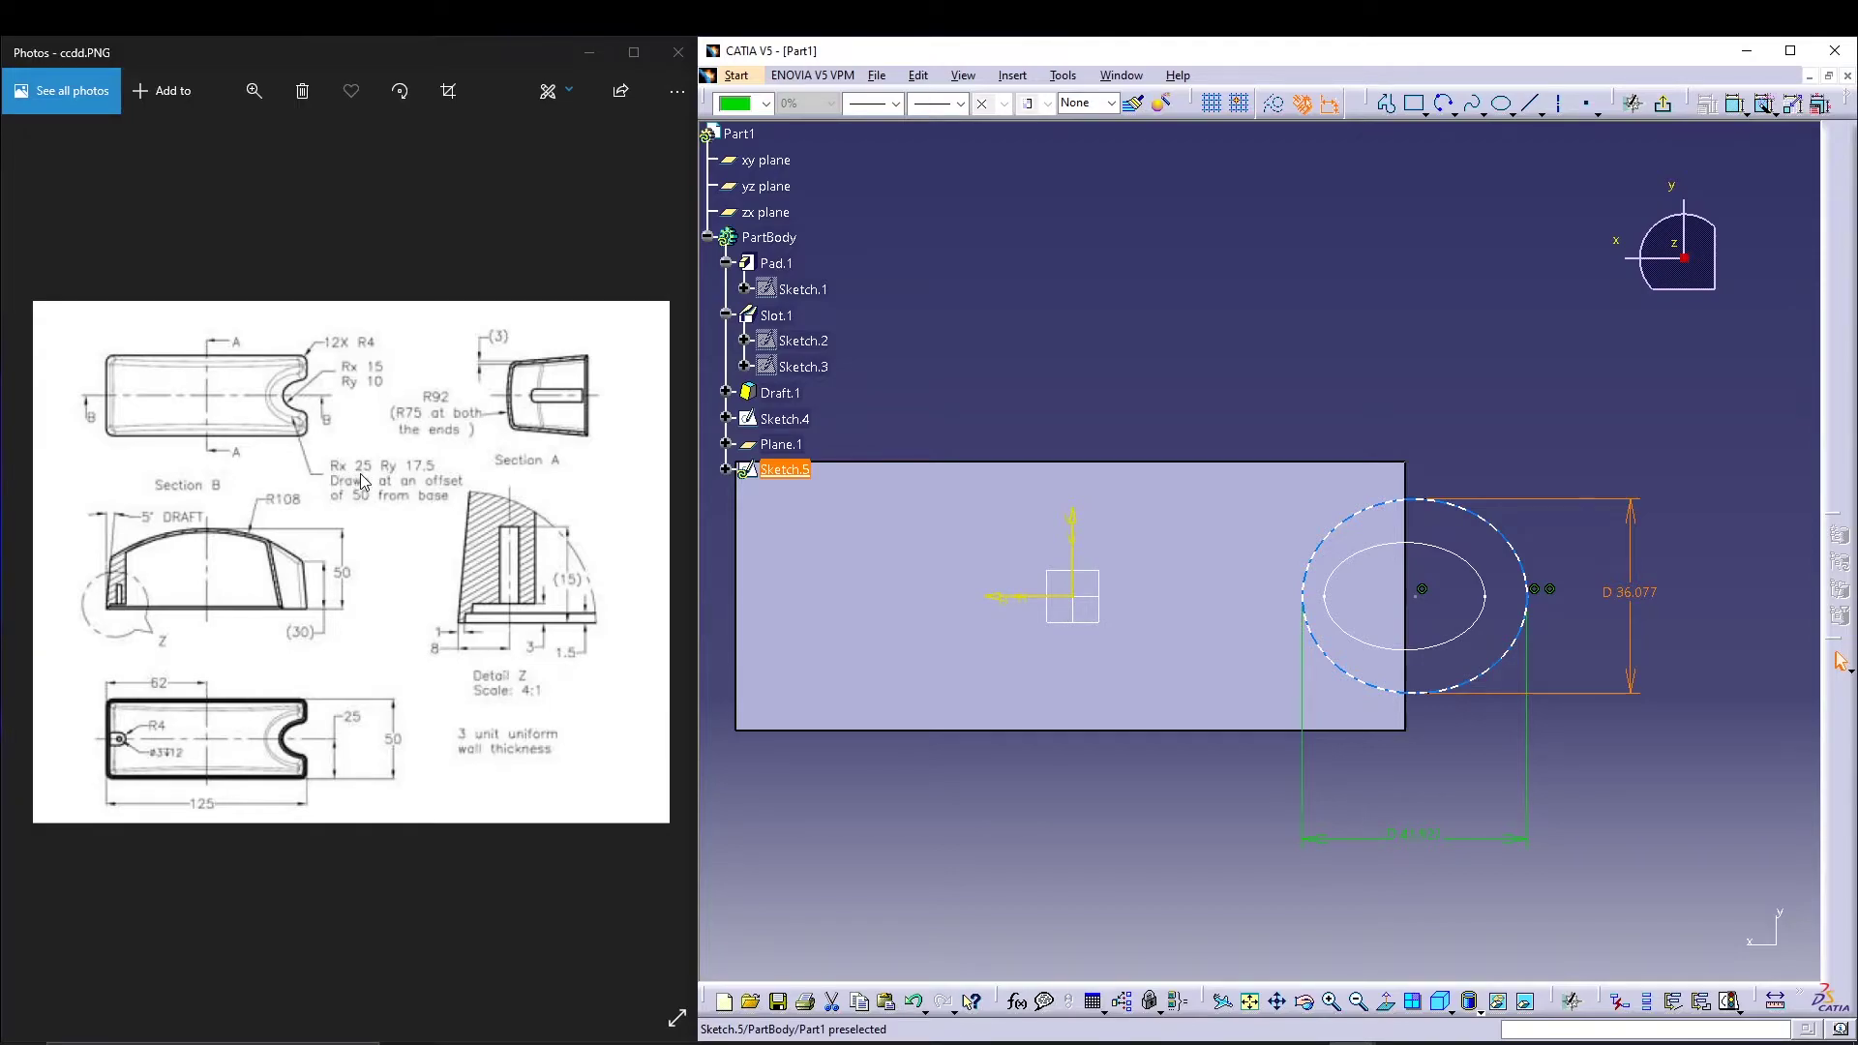
Step: Switch the larger ellipse's semiminor dimension from diameter to radius and set it to 17.5 mm
{"action": "double_click", "coordinate": [1630, 591]}
{"action": "left_click", "coordinate": [1627, 905]}
{"action": "left_click", "coordinate": [1548, 930]}
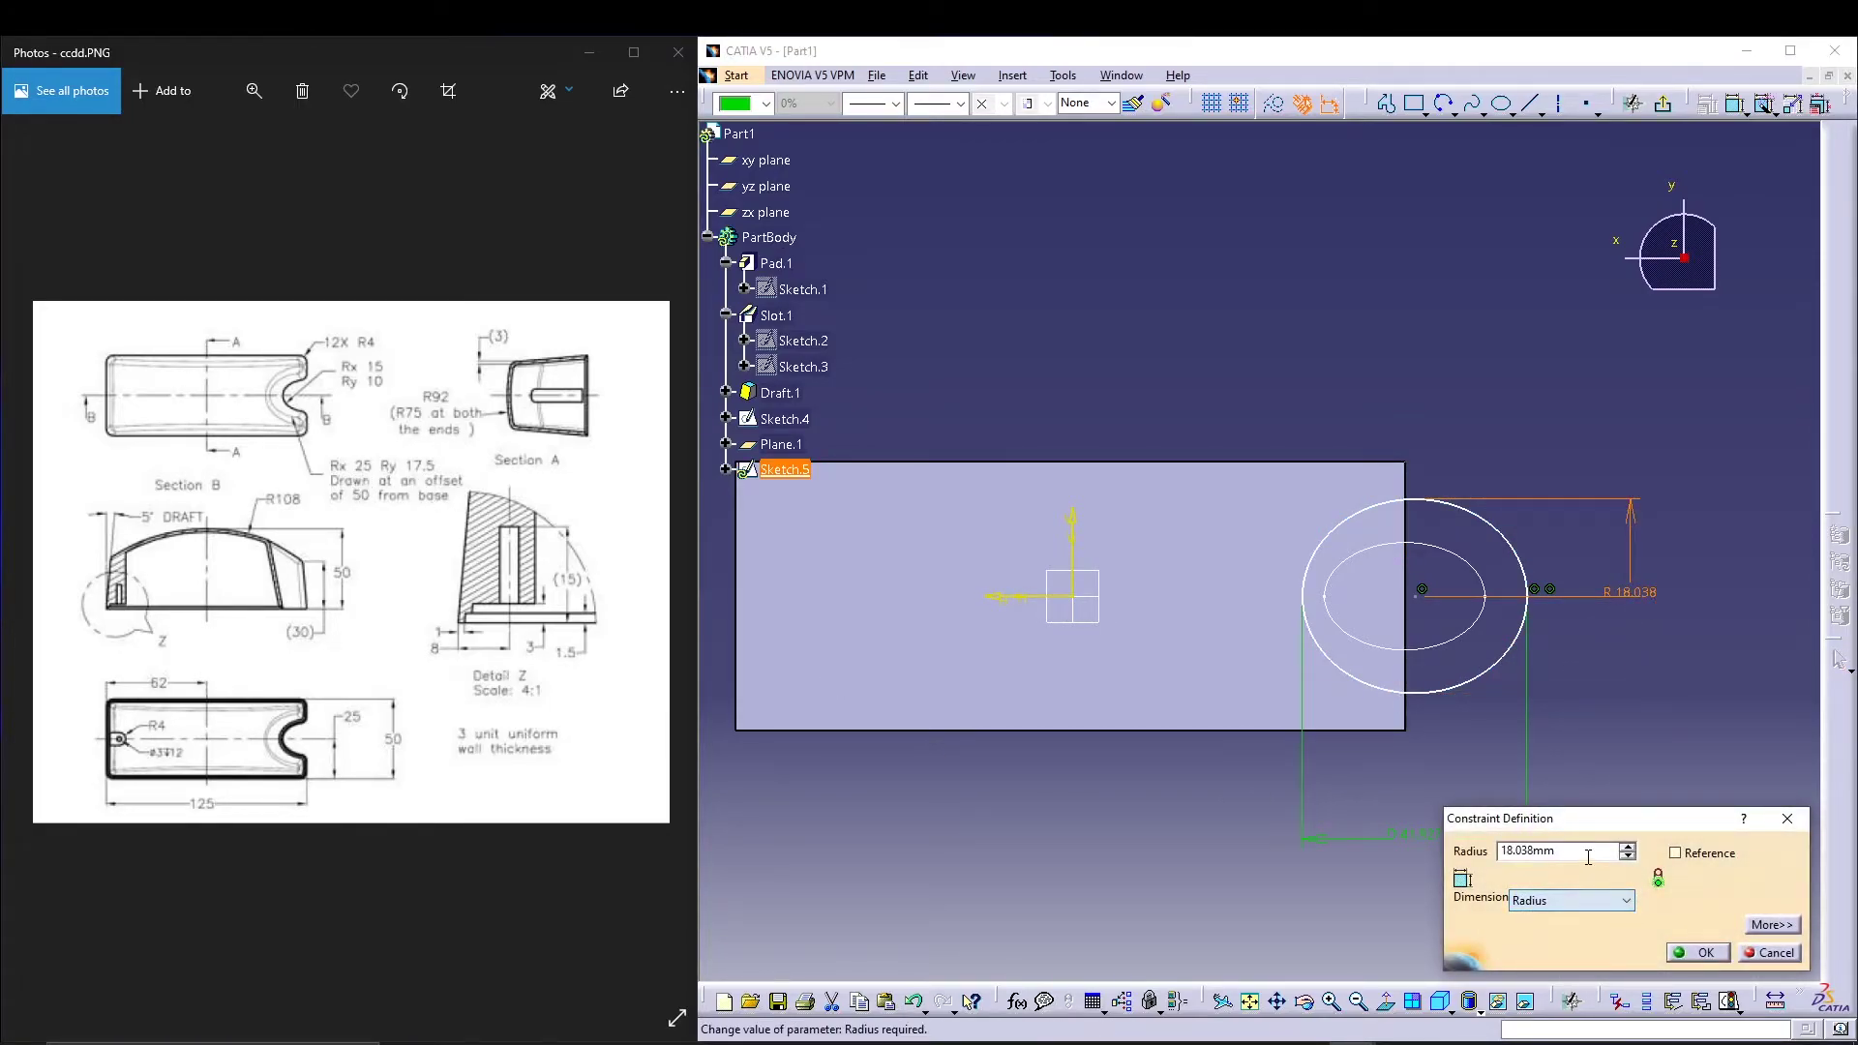
{"action": "type", "text": "25"}
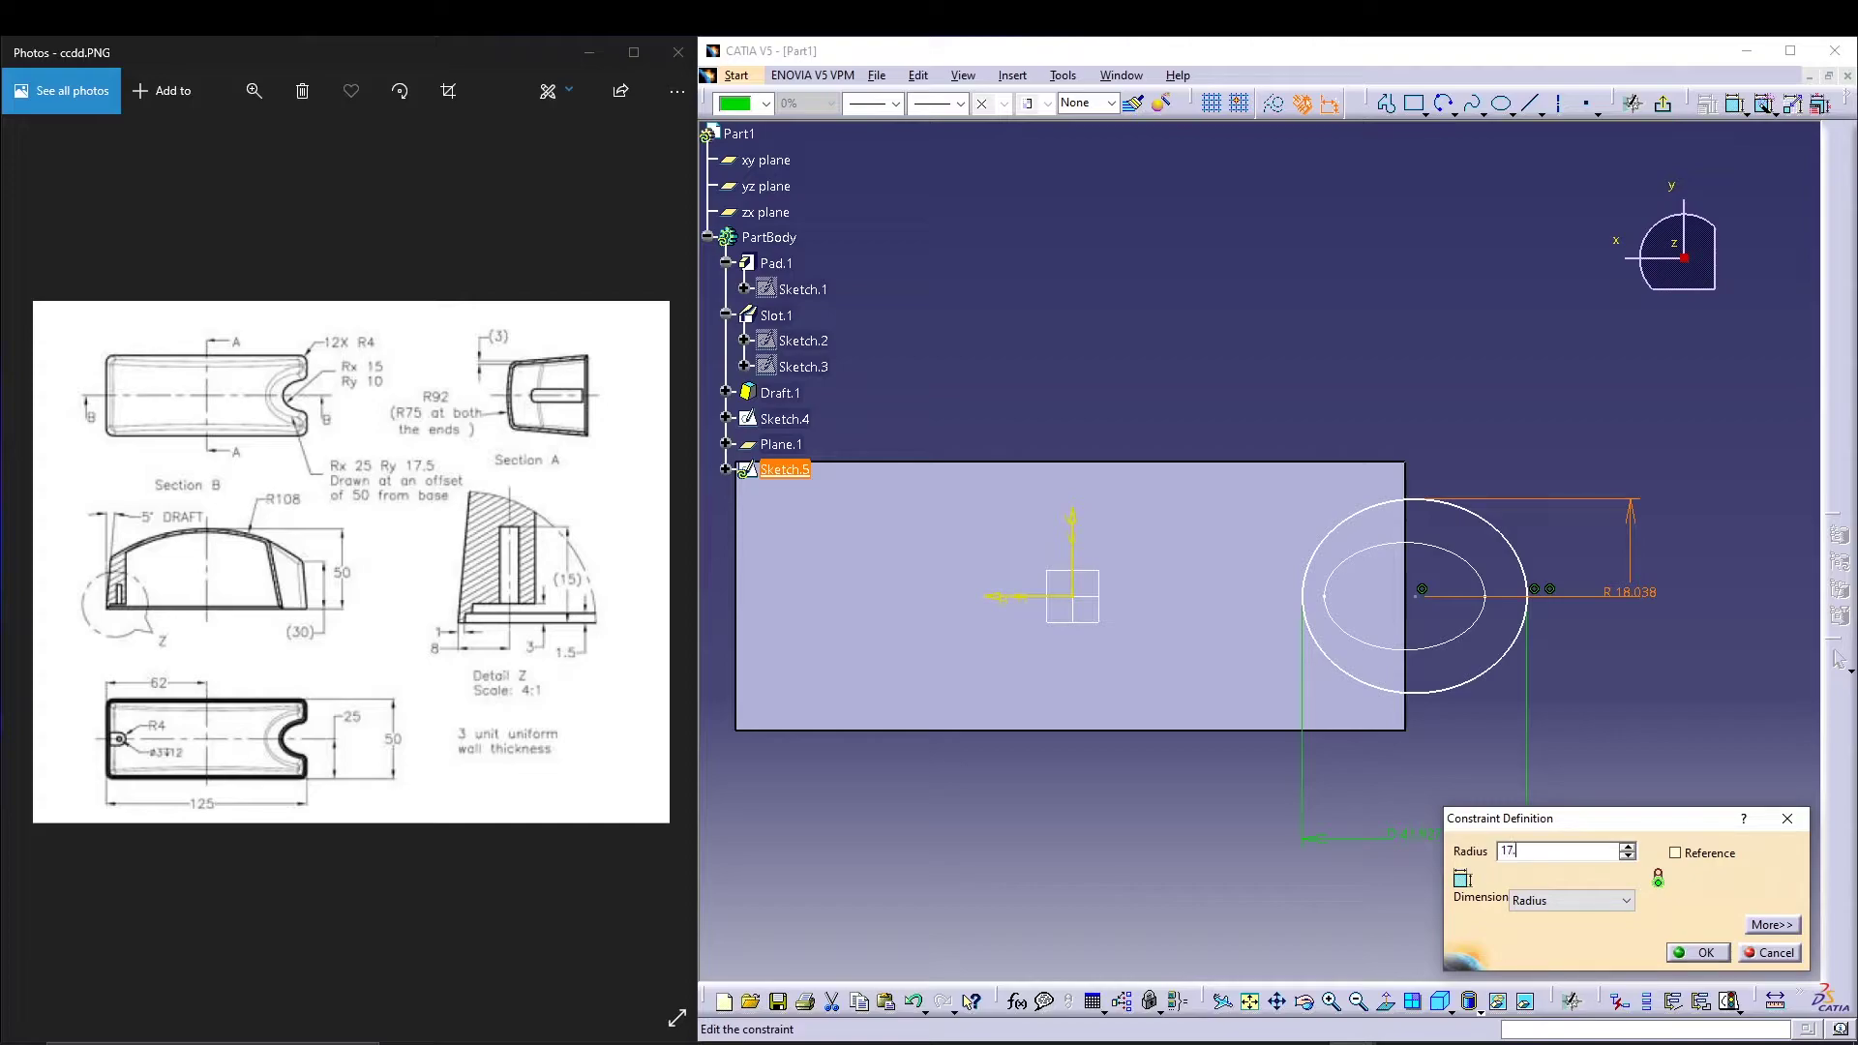
{"action": "key", "text": "Return"}
Step: Switch the larger ellipse's semimajor dimension from diameter to radius and set it to 25 mm
{"action": "double_click", "coordinate": [1428, 848]}
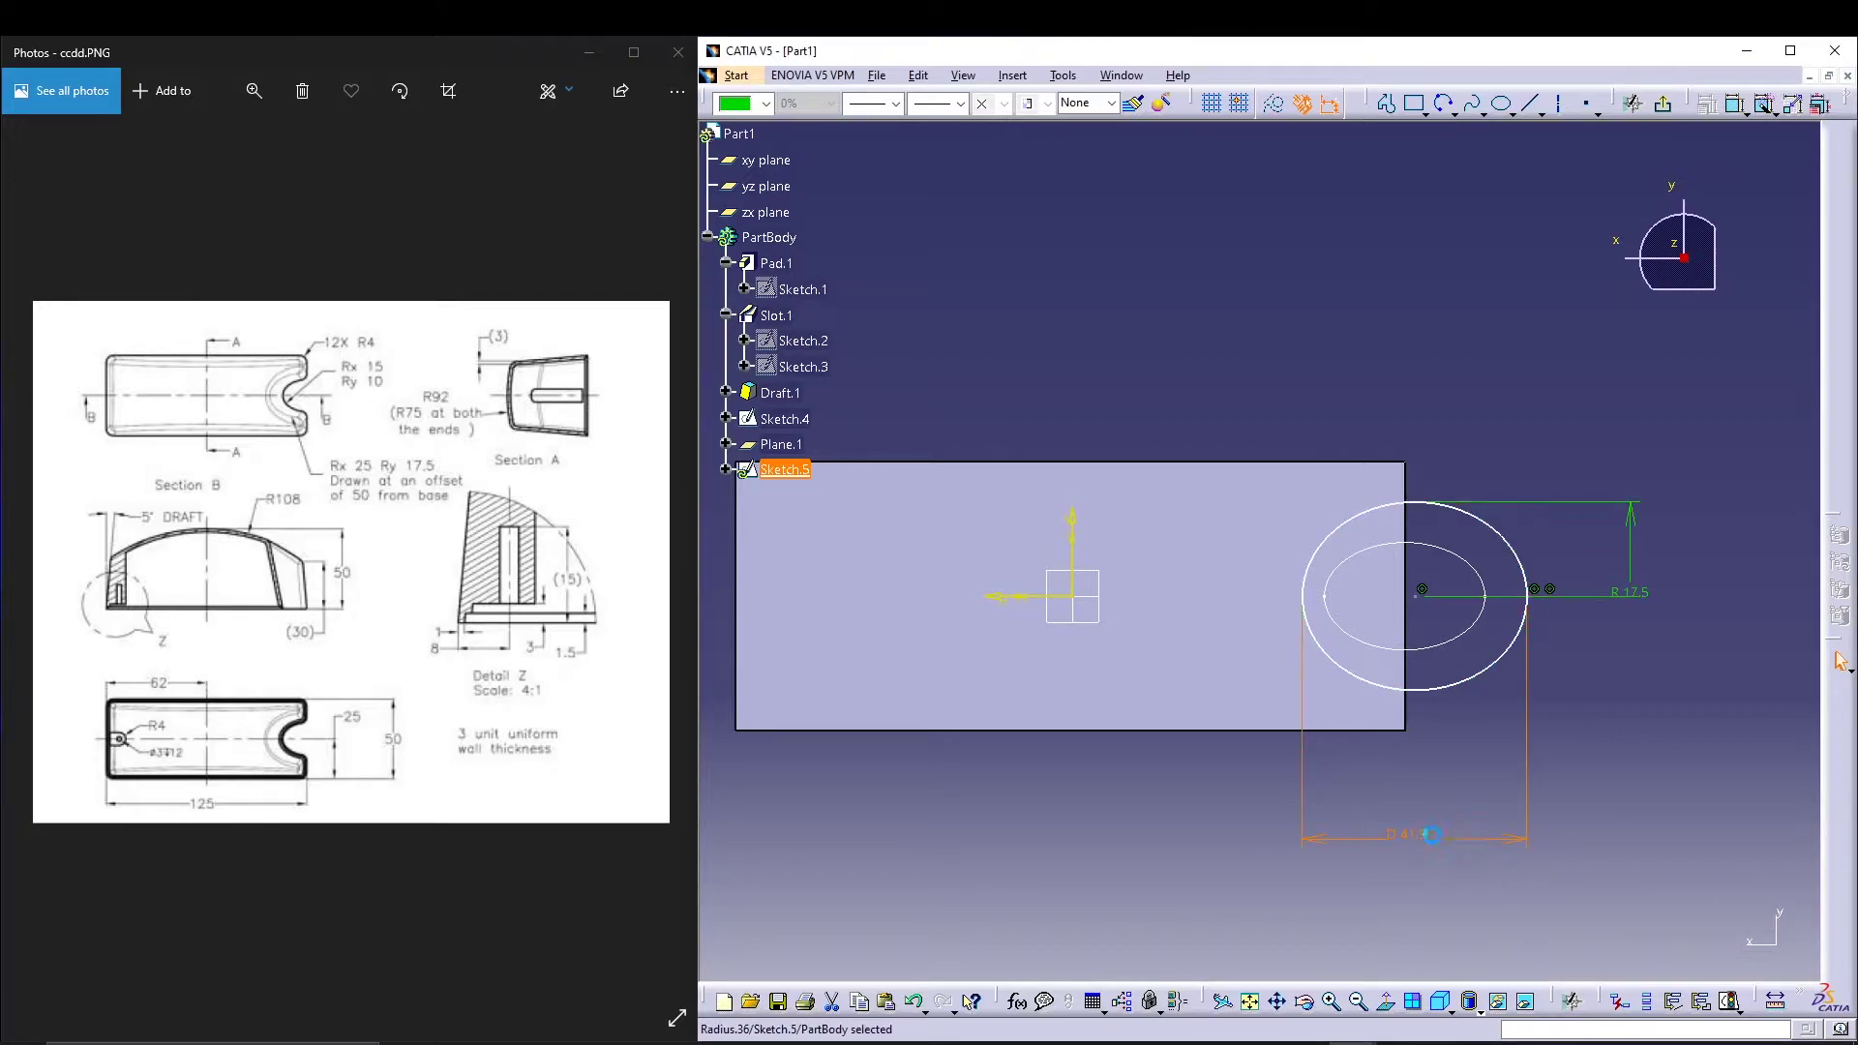
{"action": "left_click", "coordinate": [1627, 900]}
{"action": "left_click", "coordinate": [1543, 931]}
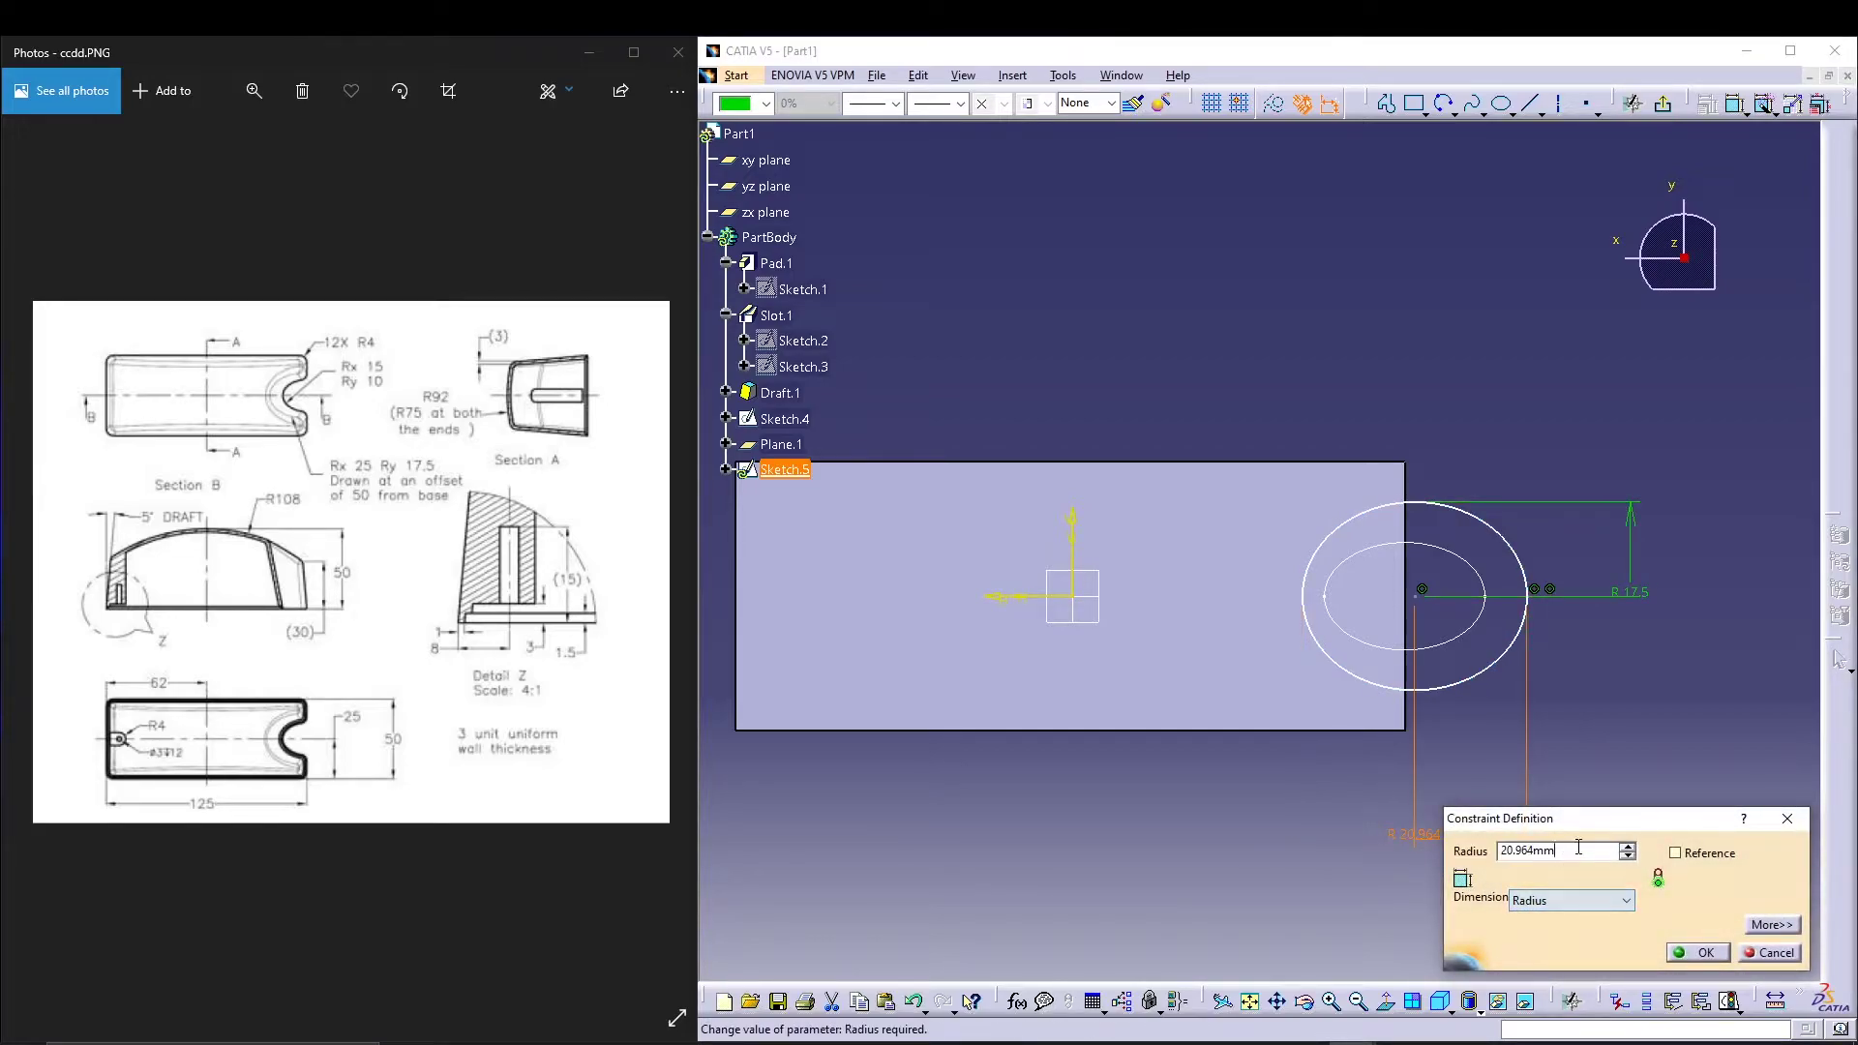
{"action": "type", "text": "25"}
{"action": "key", "text": "Return"}
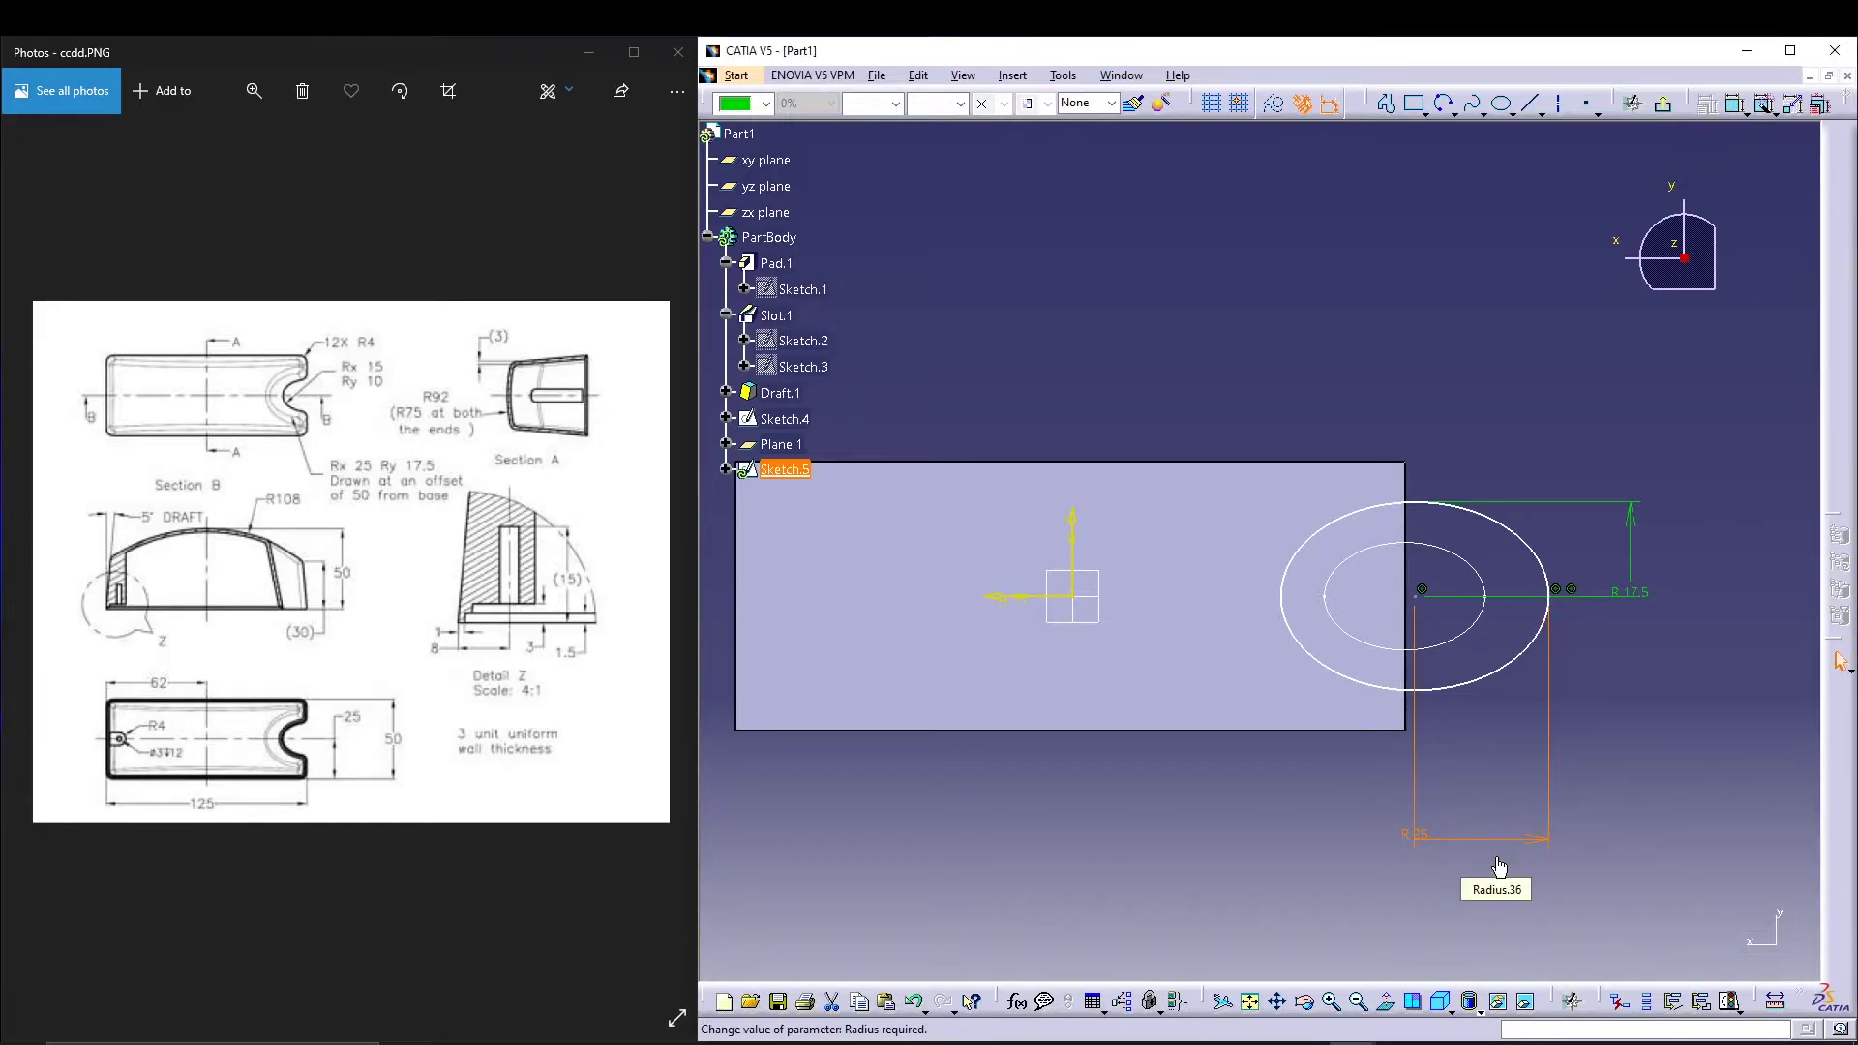
Step: Constrain the larger ellipse's centre to be coincident with the body's end edge
{"action": "left_click", "coordinate": [1408, 607]}
{"action": "left_click", "coordinate": [1633, 103]}
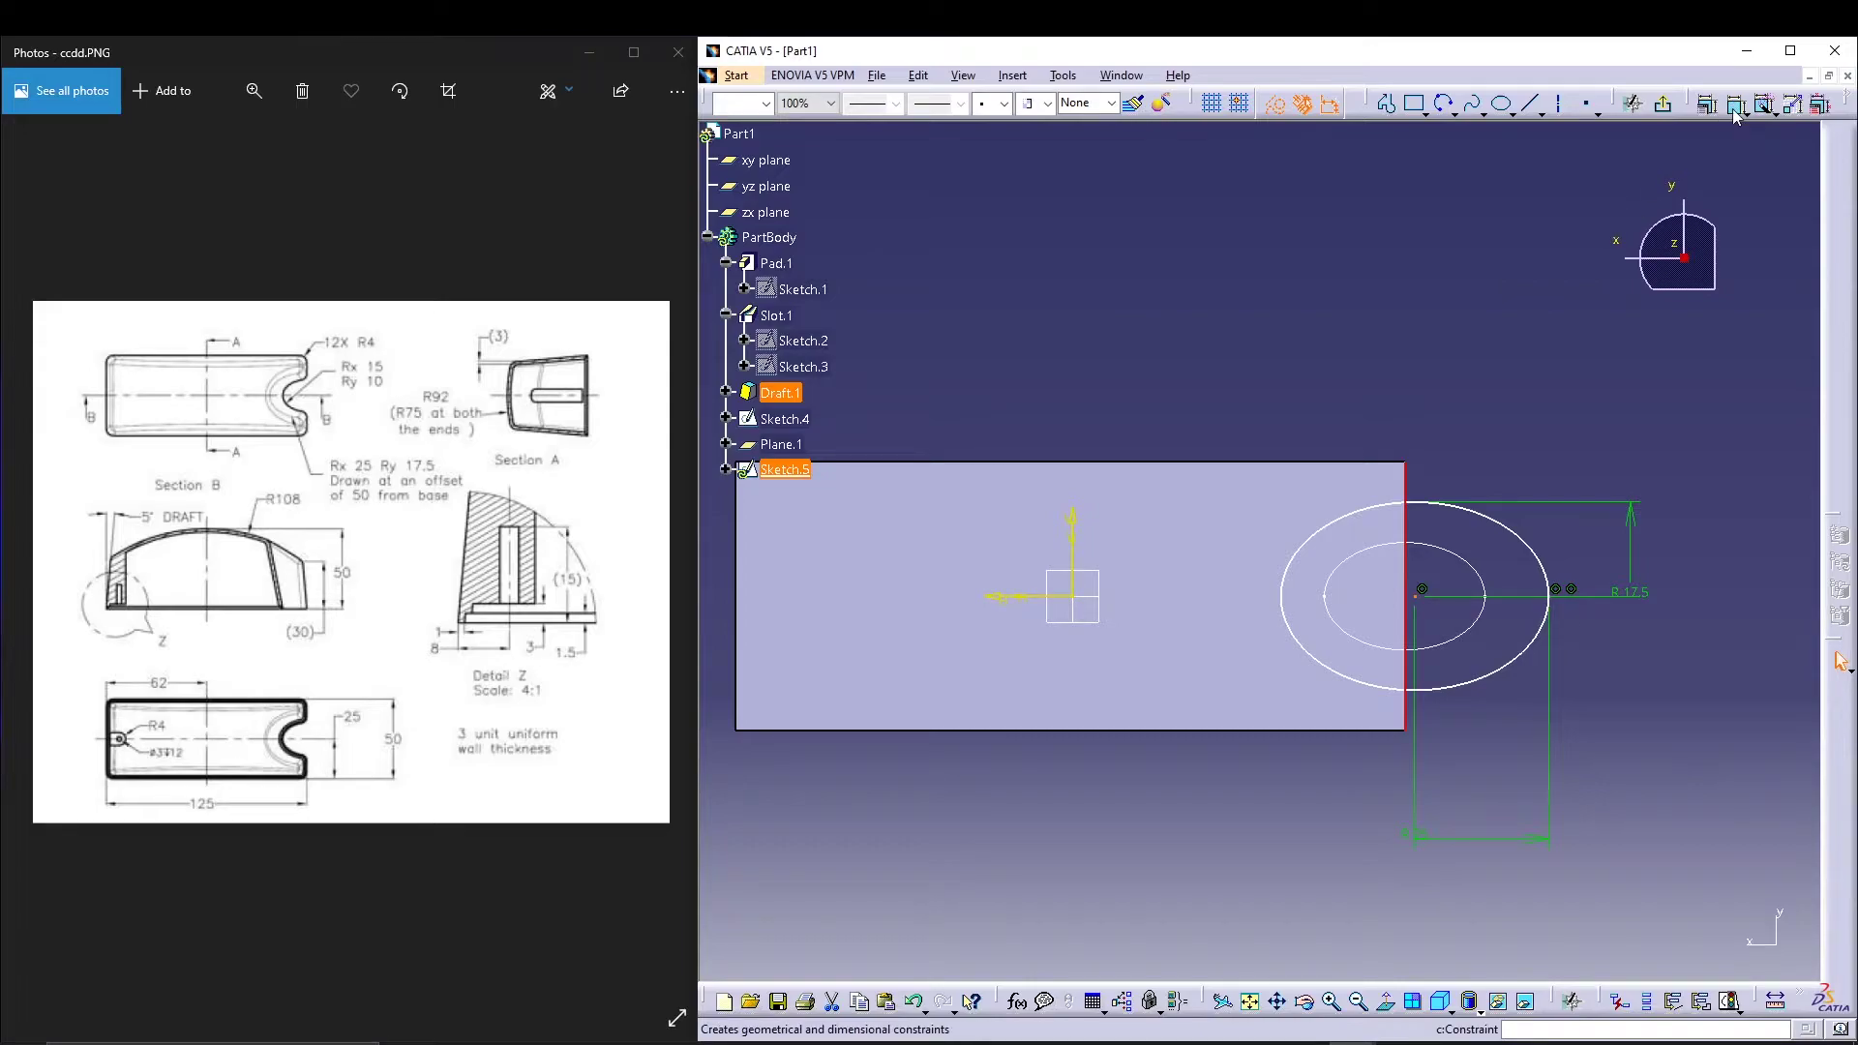
{"action": "right_click", "coordinate": [1458, 244]}
{"action": "left_click", "coordinate": [1498, 330]}
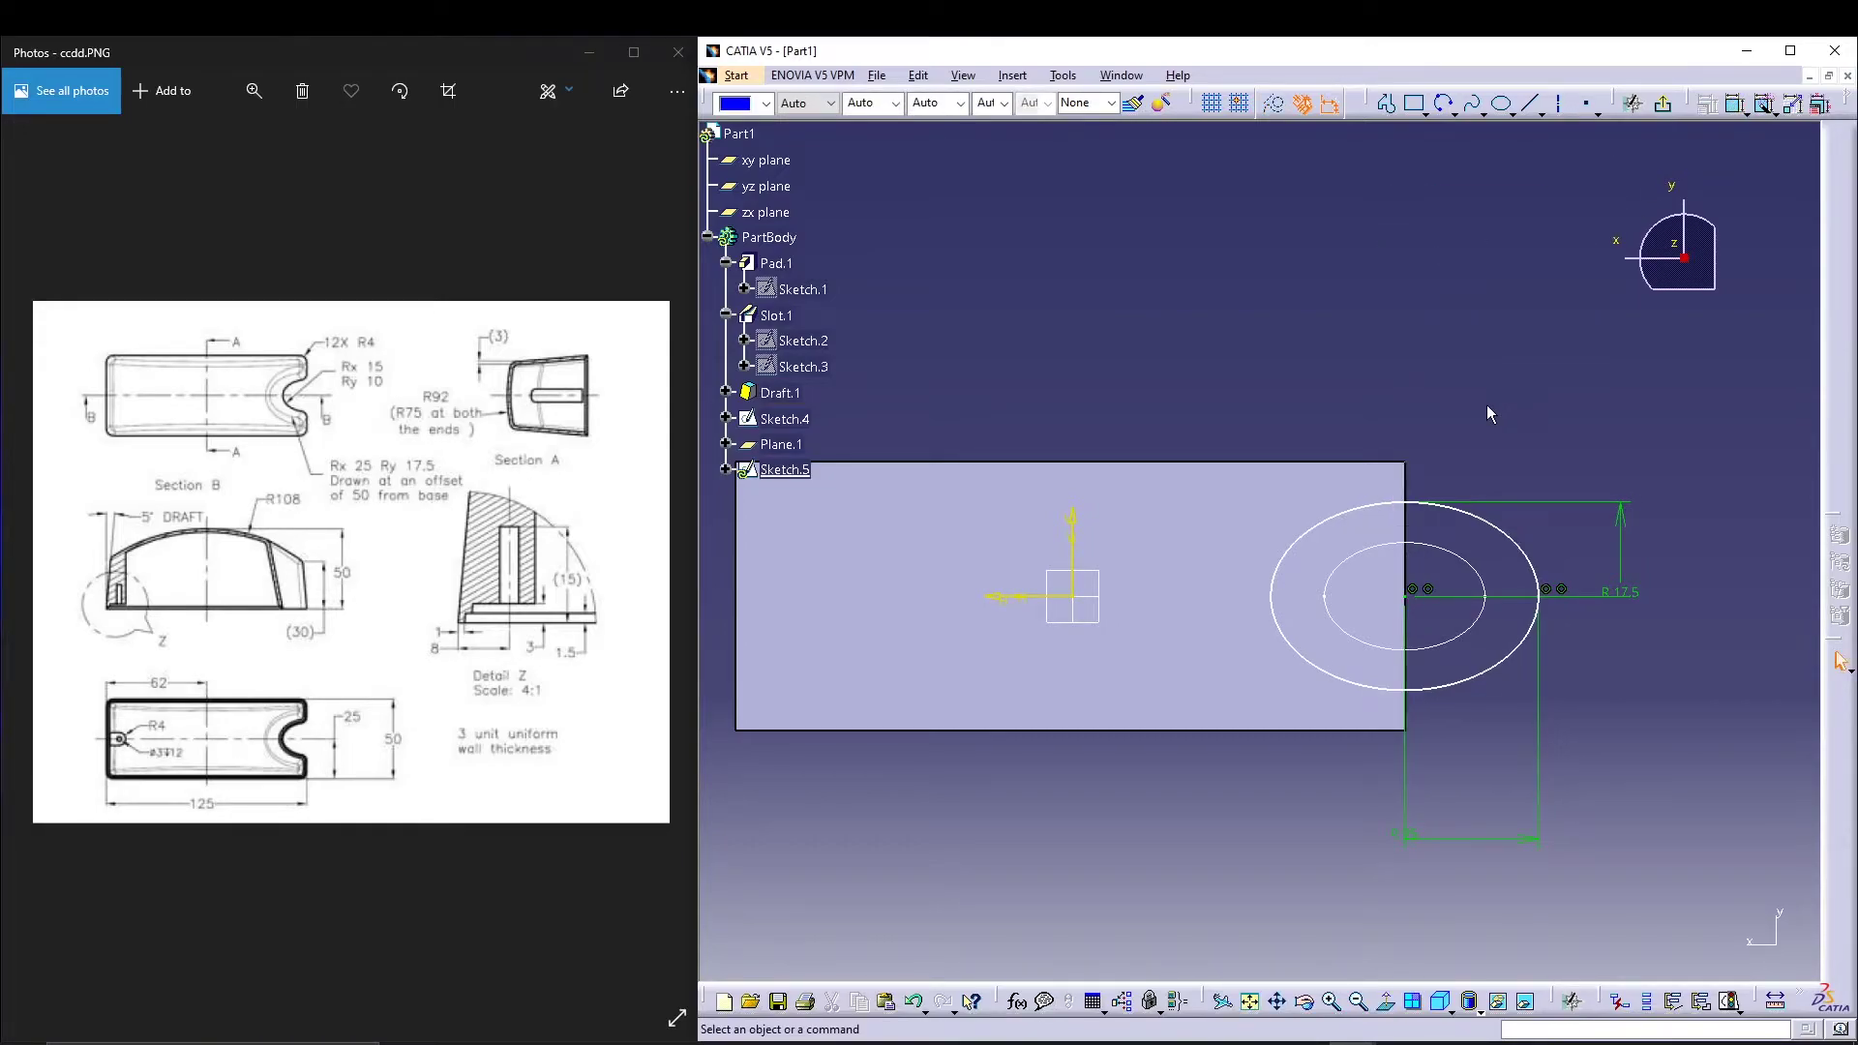
Step: Dimension the distance from the larger ellipse to the horizontal axis, place it beside the ellipse, and exit the sketch
{"action": "left_click", "coordinate": [1456, 689]}
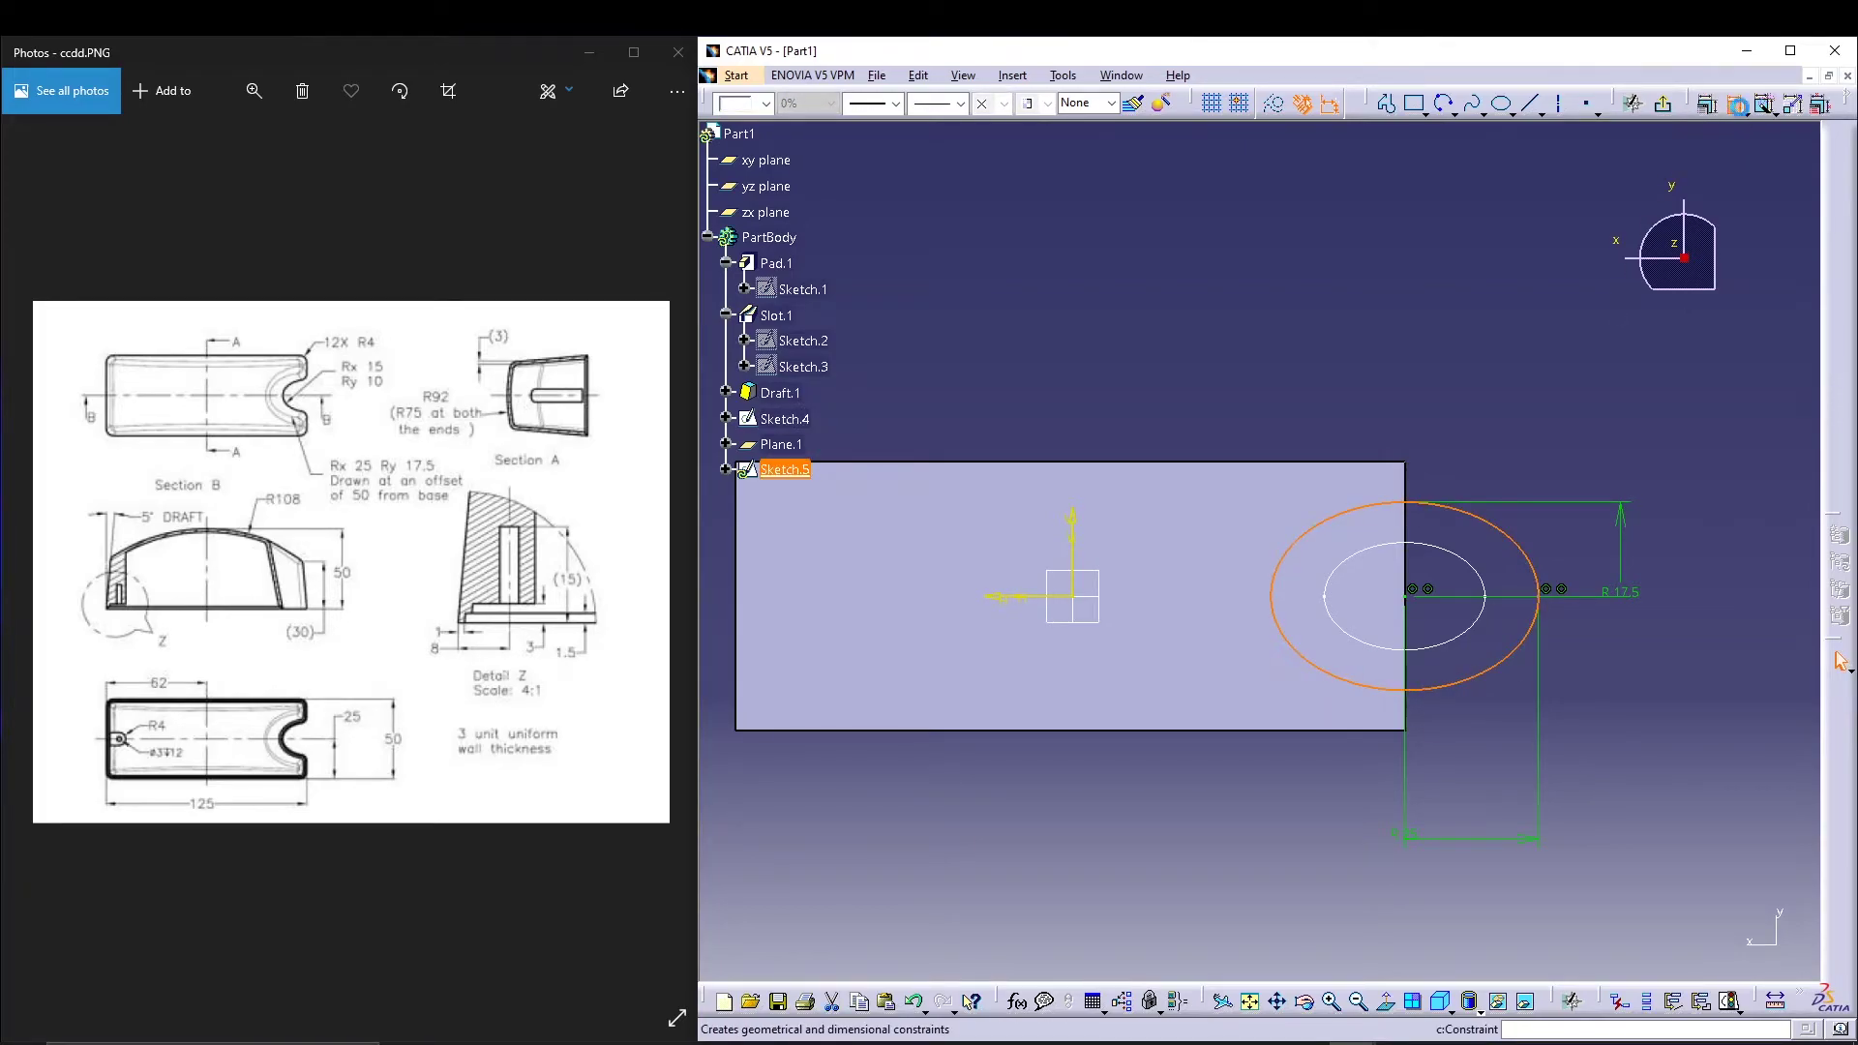
{"action": "left_click", "coordinate": [1003, 596]}
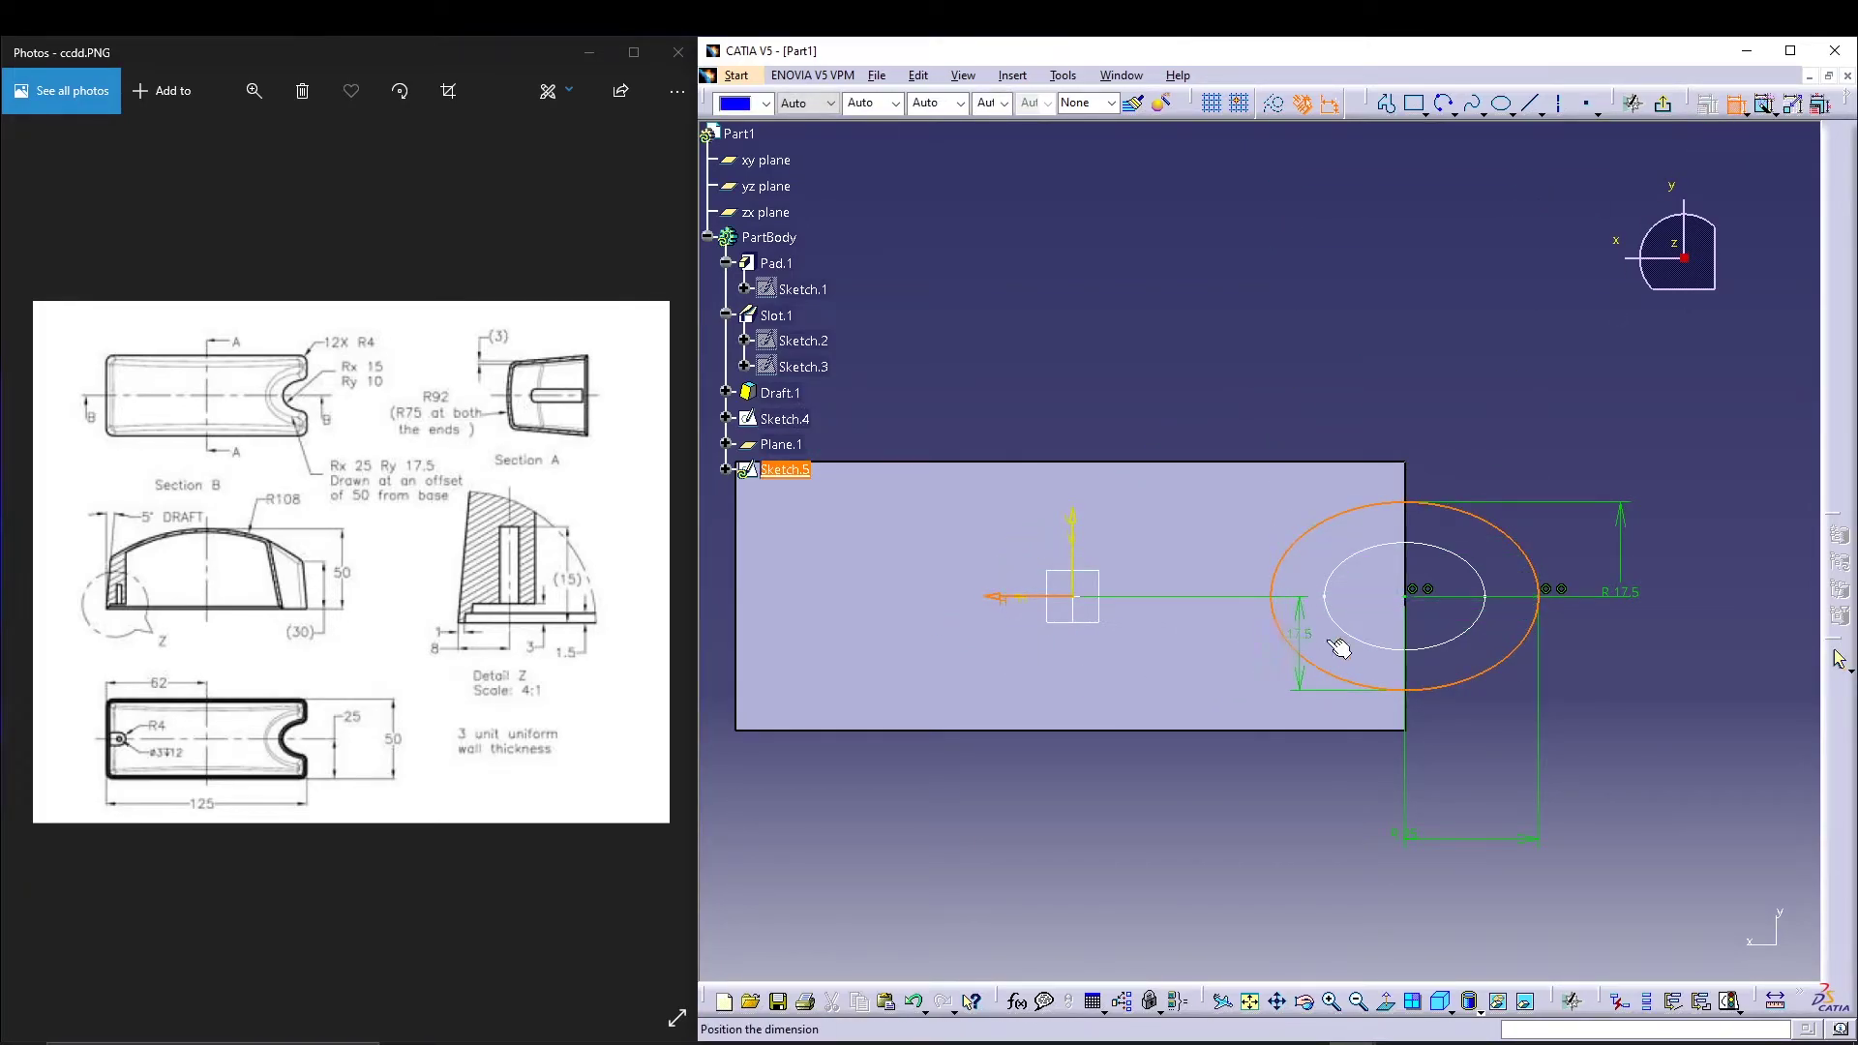
{"action": "left_click", "coordinate": [1665, 649]}
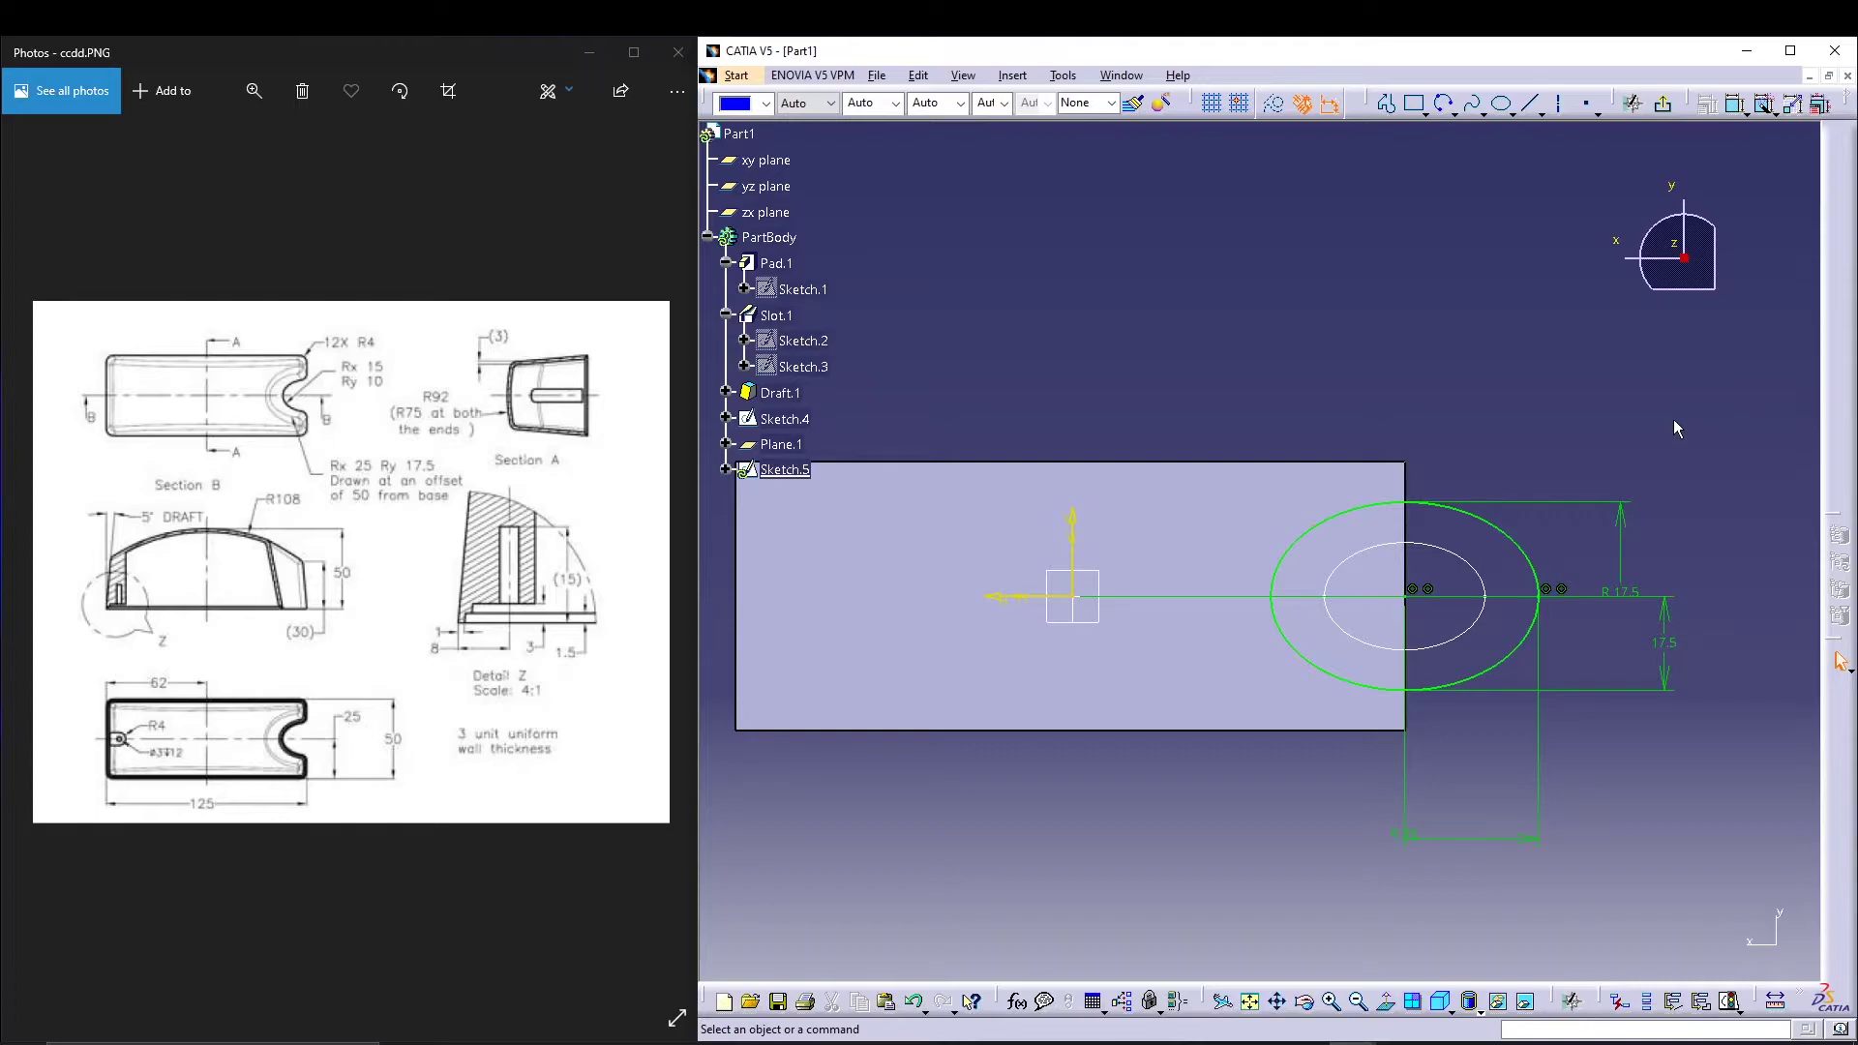
{"action": "left_click", "coordinate": [1662, 104]}
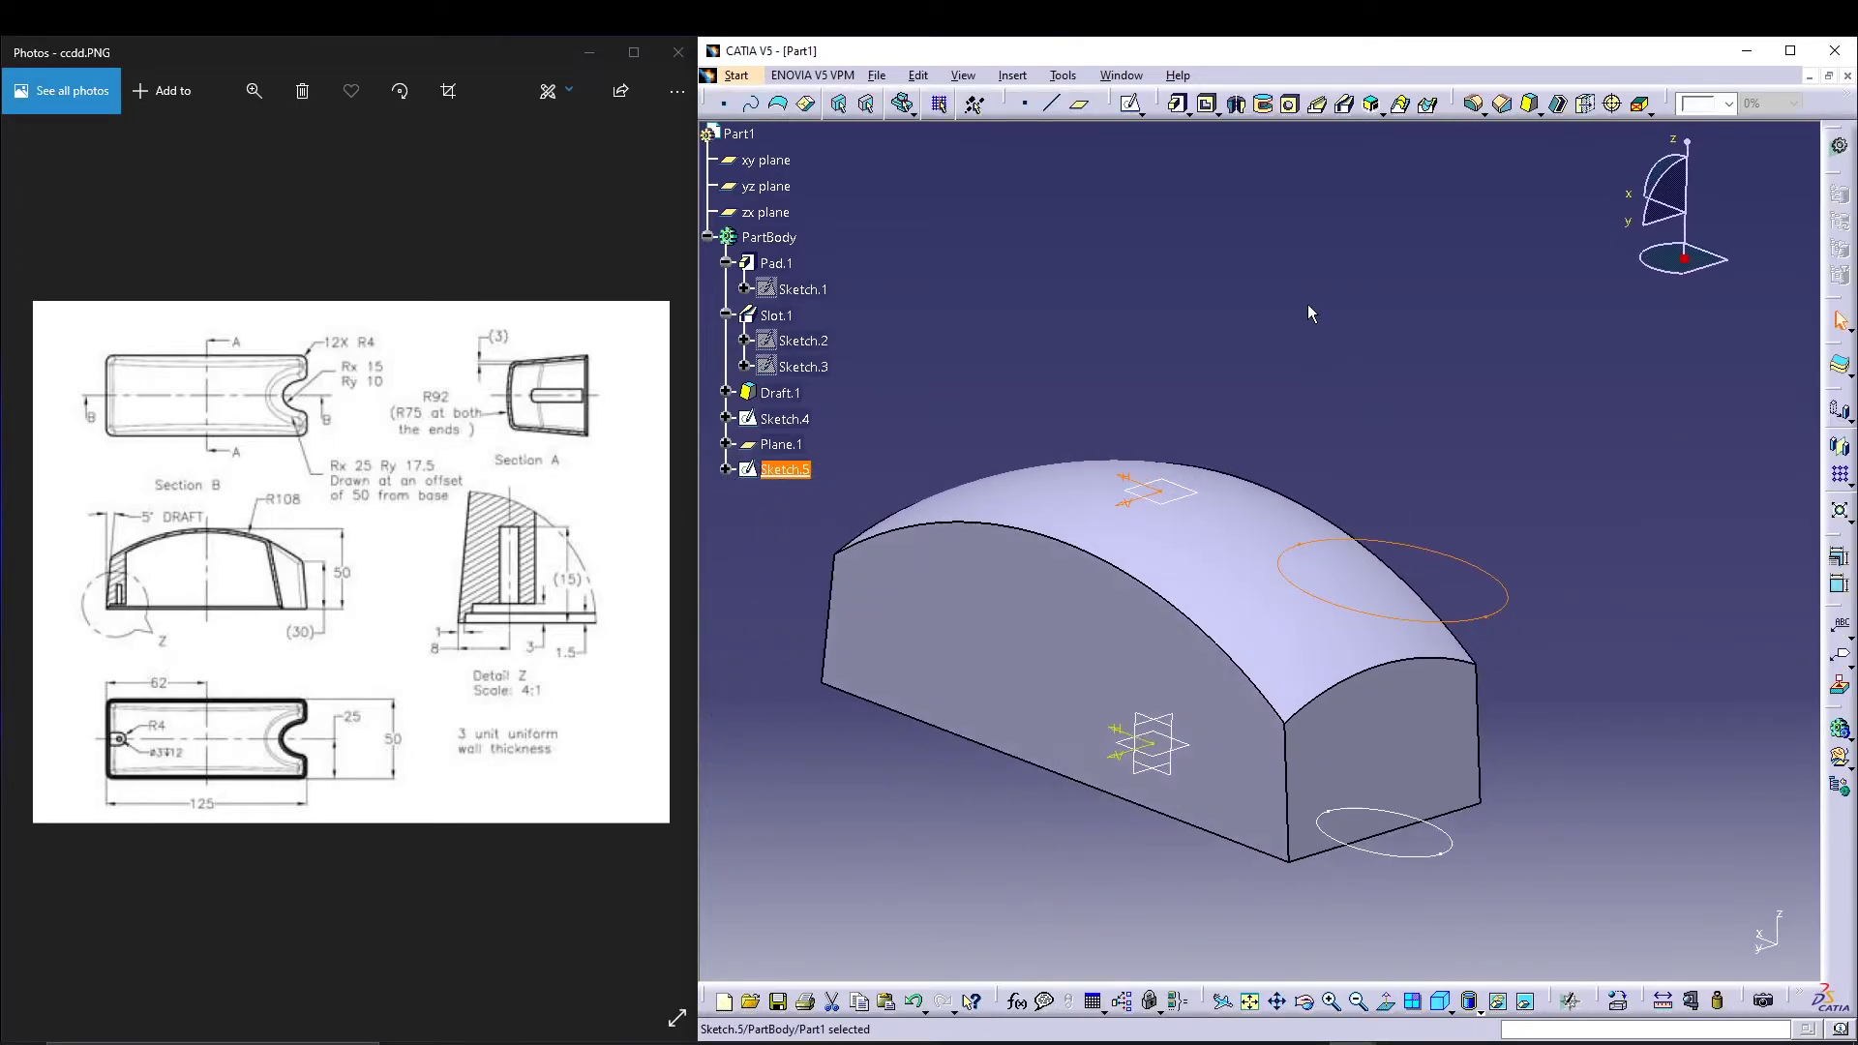
{"action": "left_click", "coordinate": [1391, 288]}
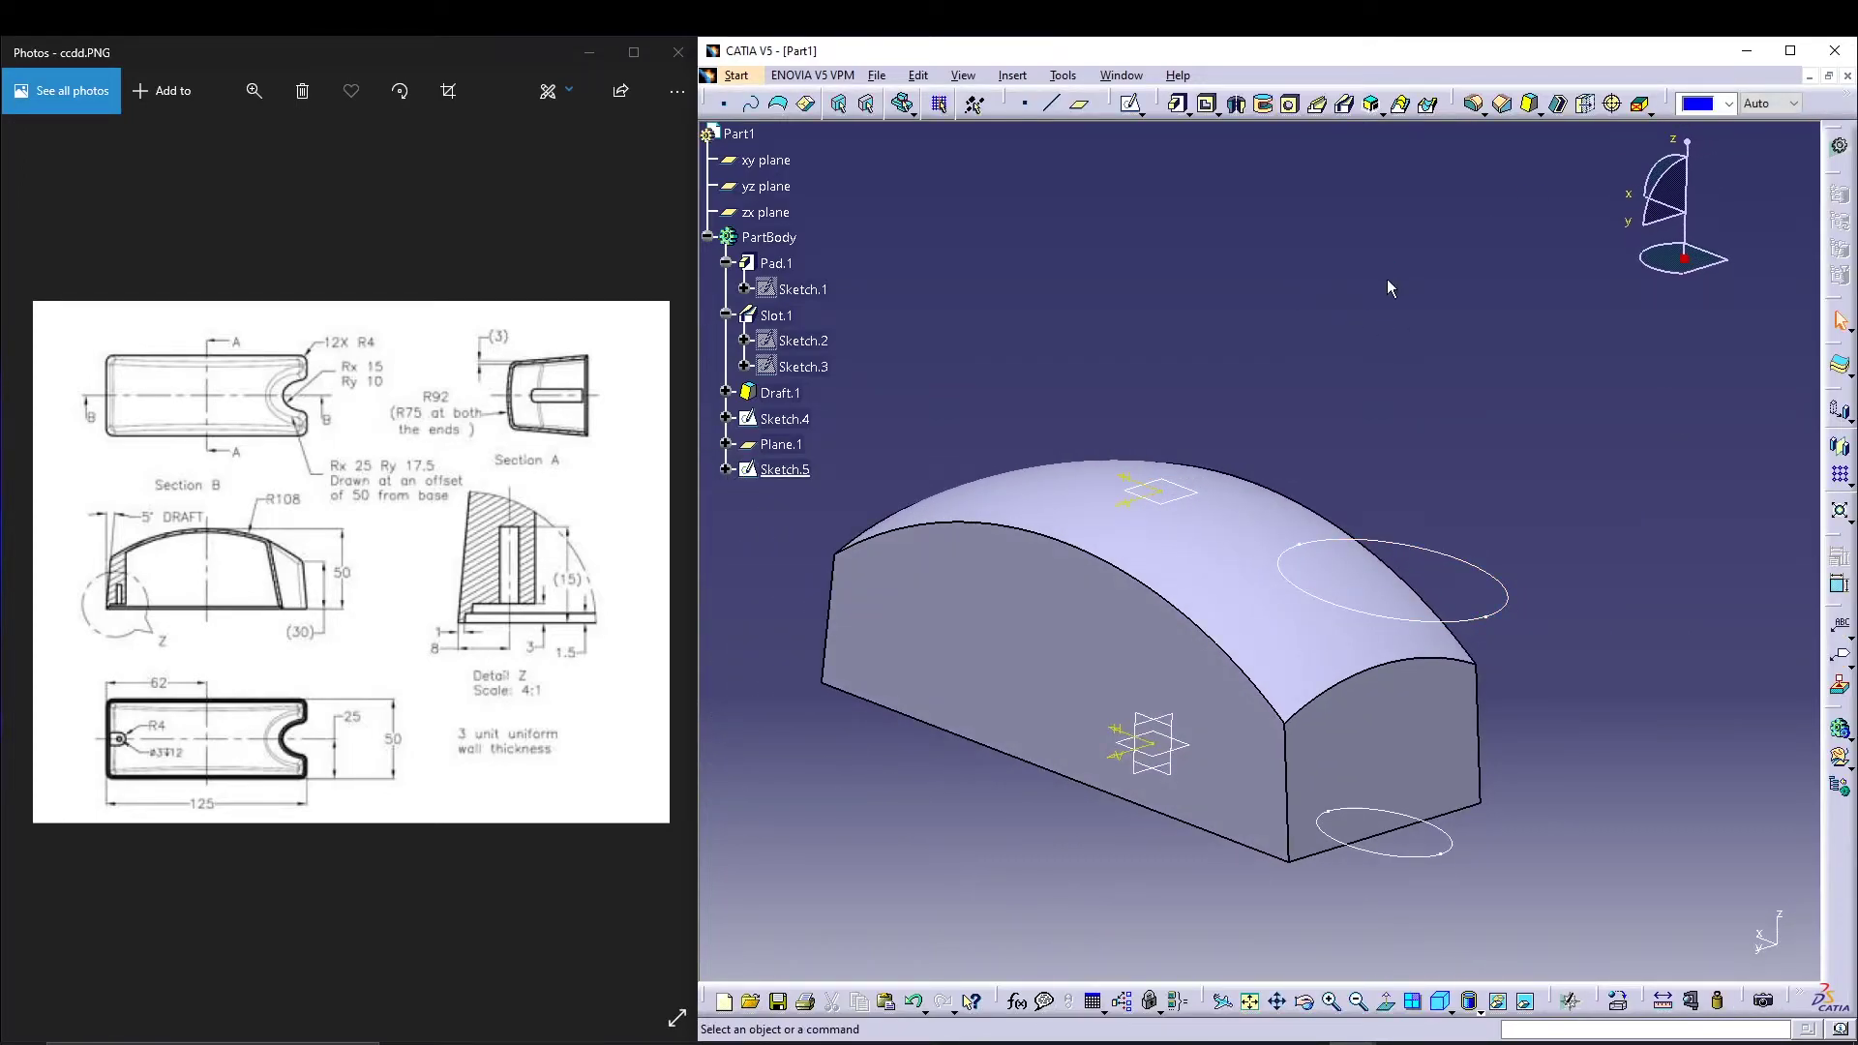
Step: Cut the end notch with a Removed Multi-Sections Solid running from the smaller base ellipse to the larger offset-plane ellipse
{"action": "left_click", "coordinate": [1422, 112]}
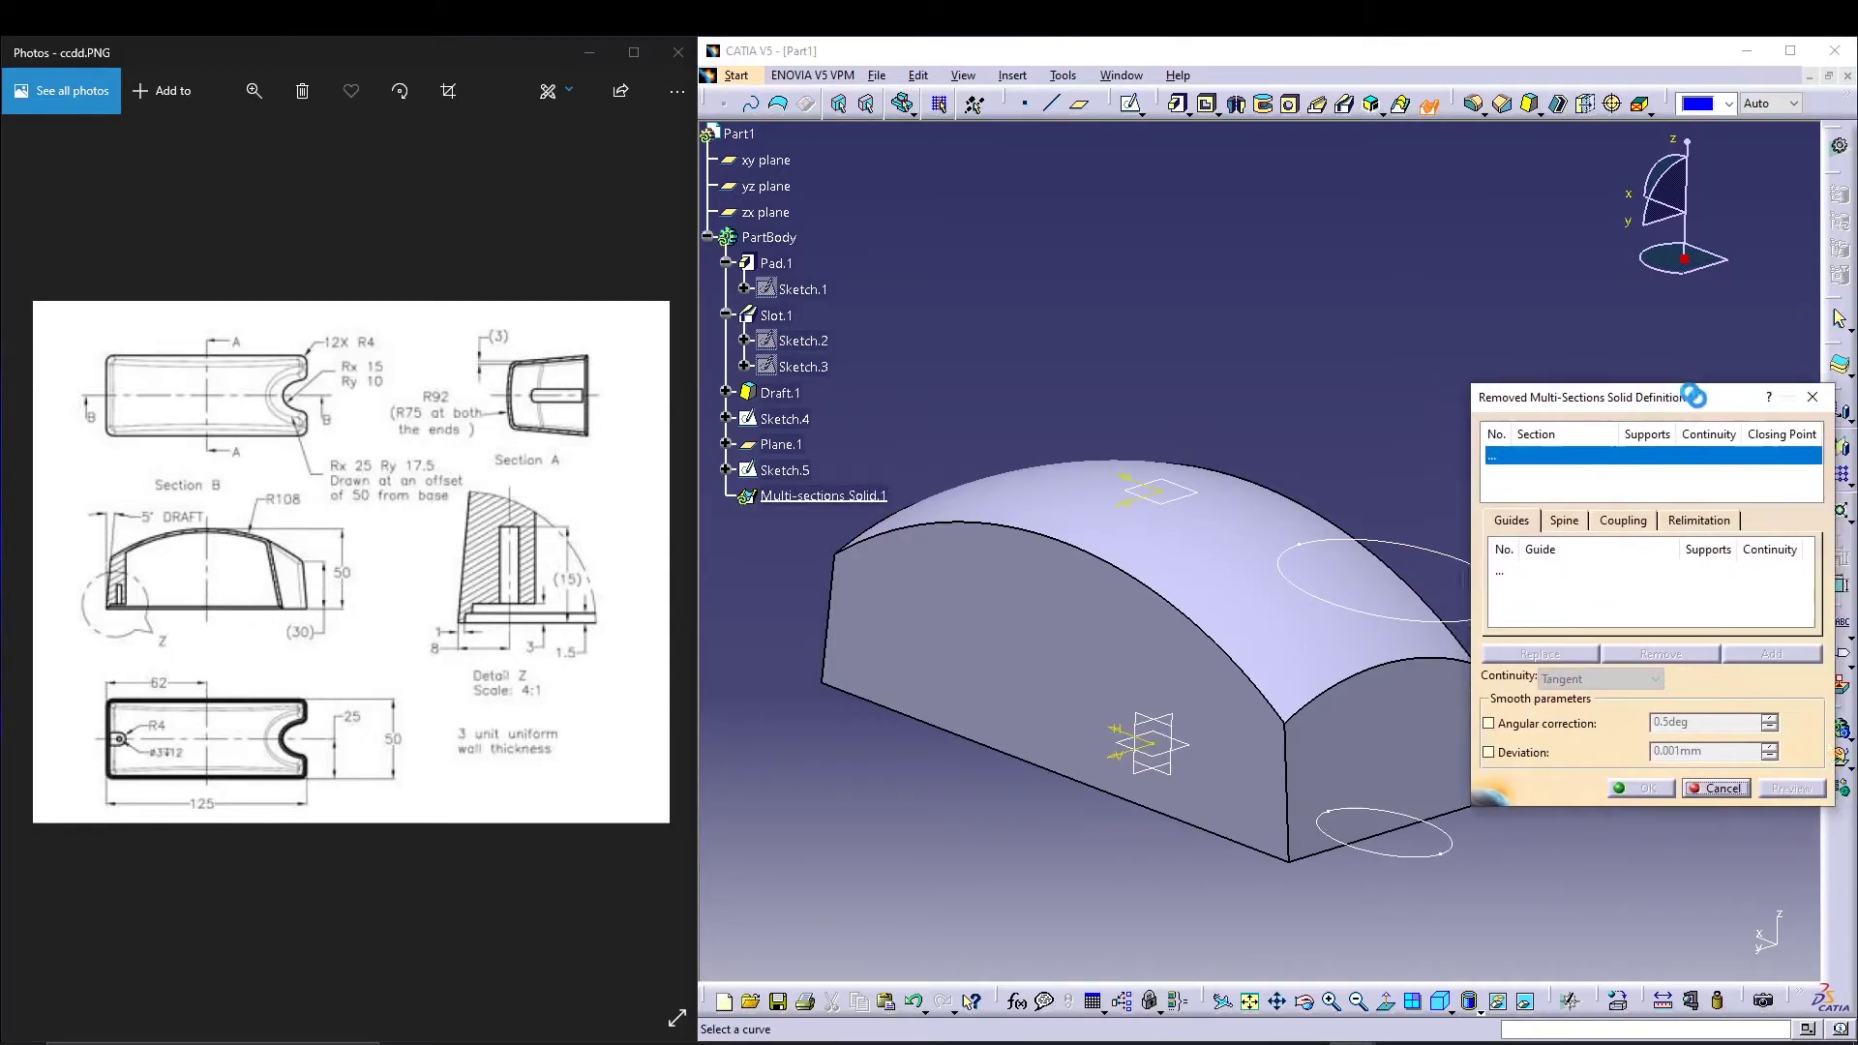
{"action": "left_click_drag", "start_coordinate": [1568, 316], "coordinate": [1553, 154]}
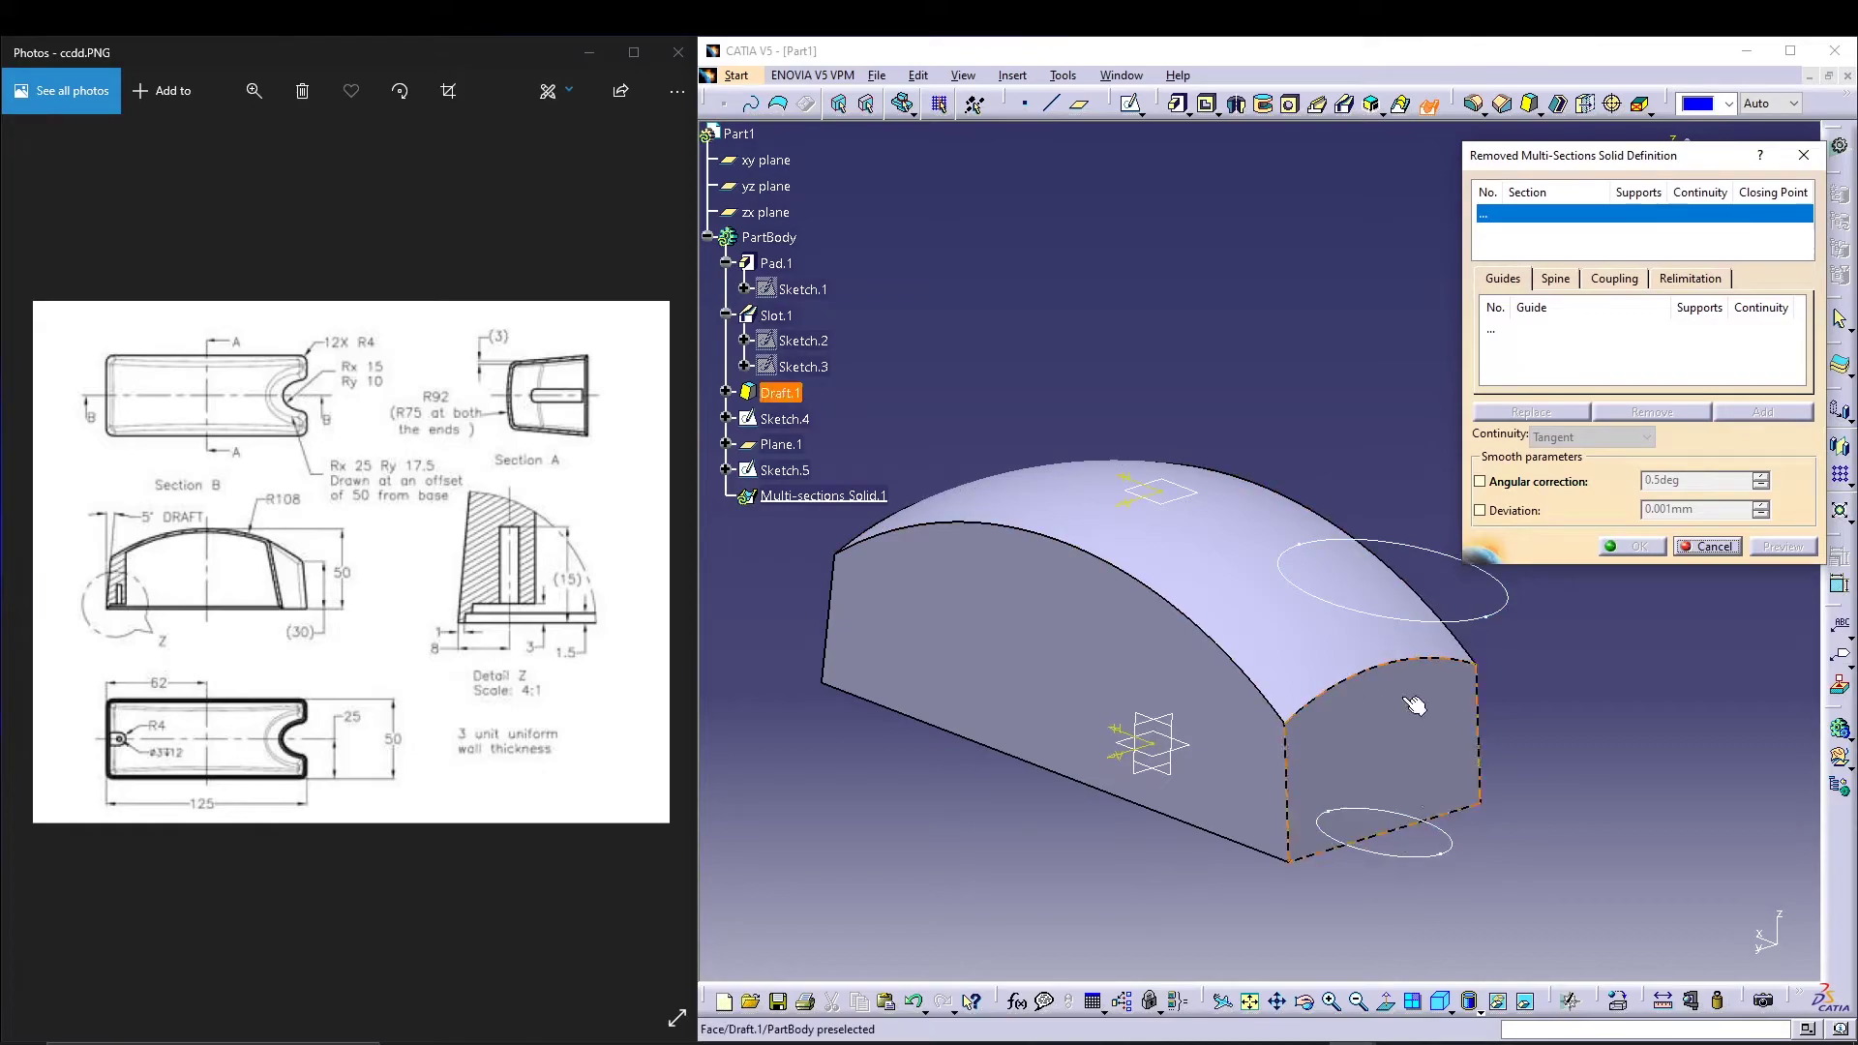
{"action": "middle_click_drag", "start_coordinate": [1287, 433], "coordinate": [1139, 378]}
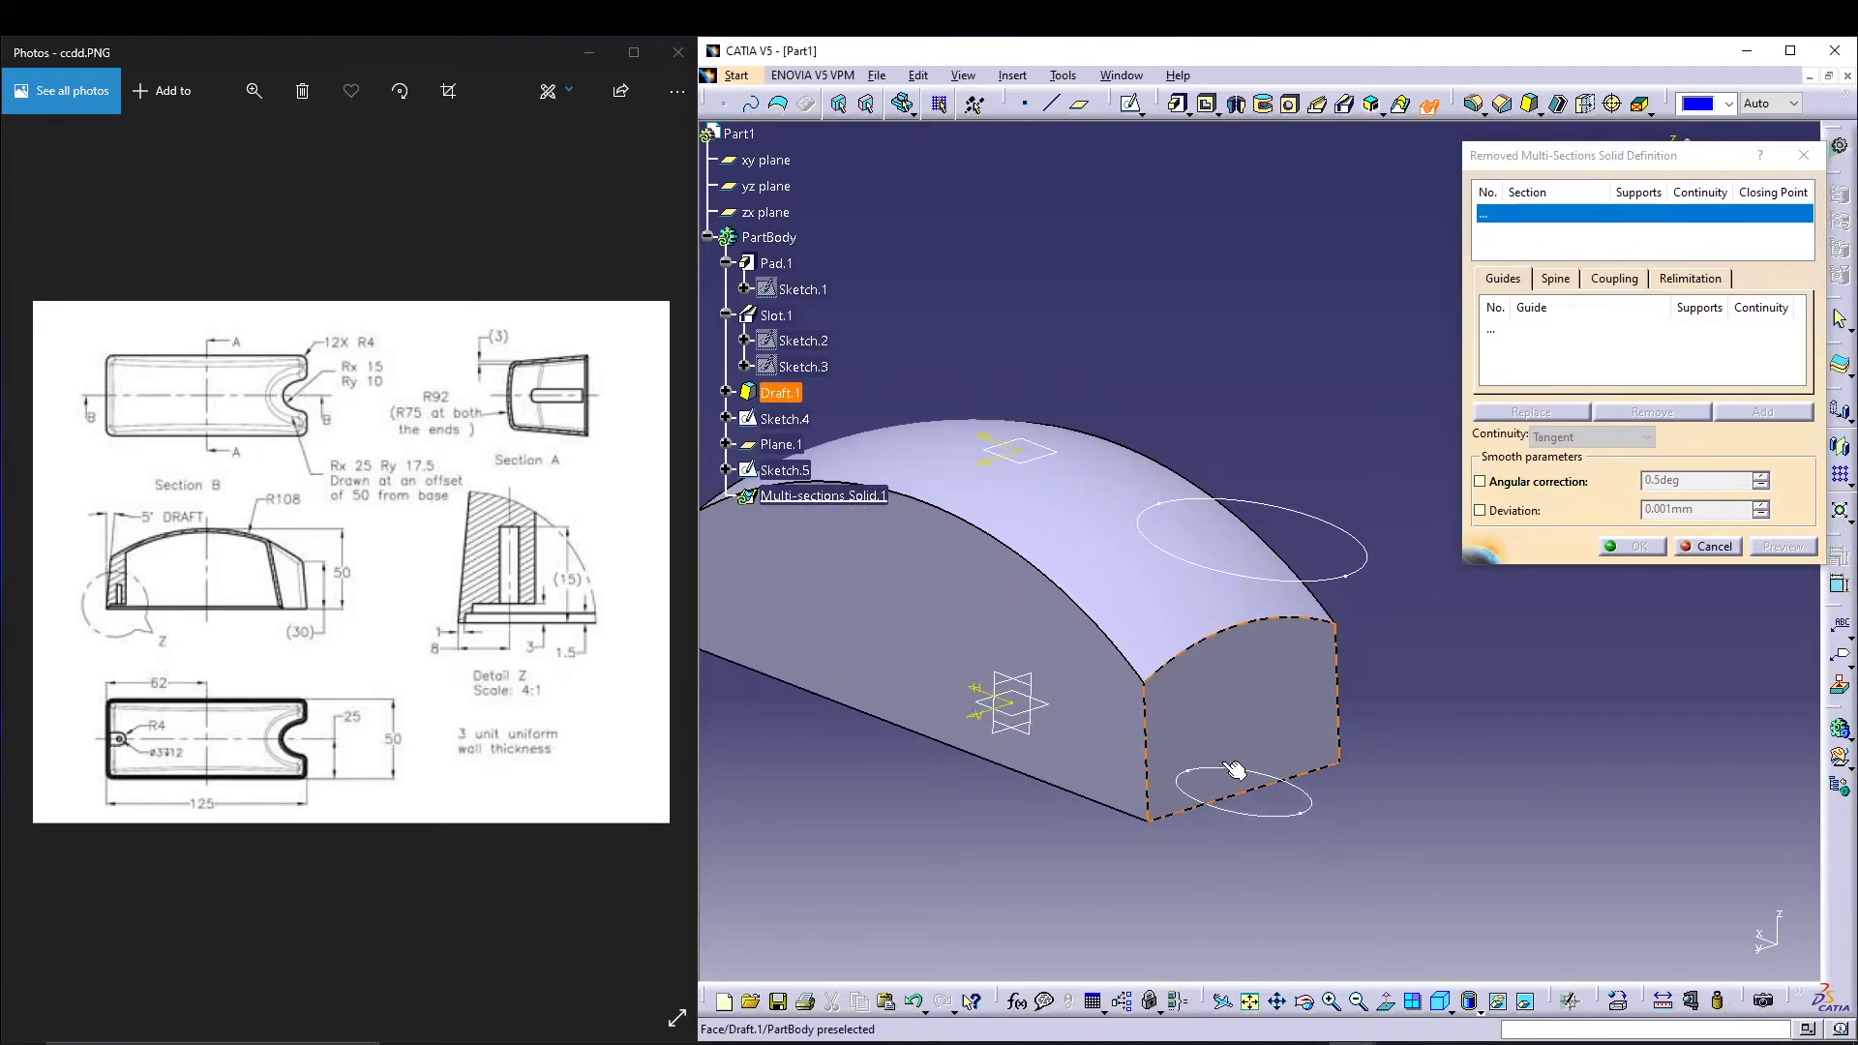
{"action": "left_click", "coordinate": [1295, 815]}
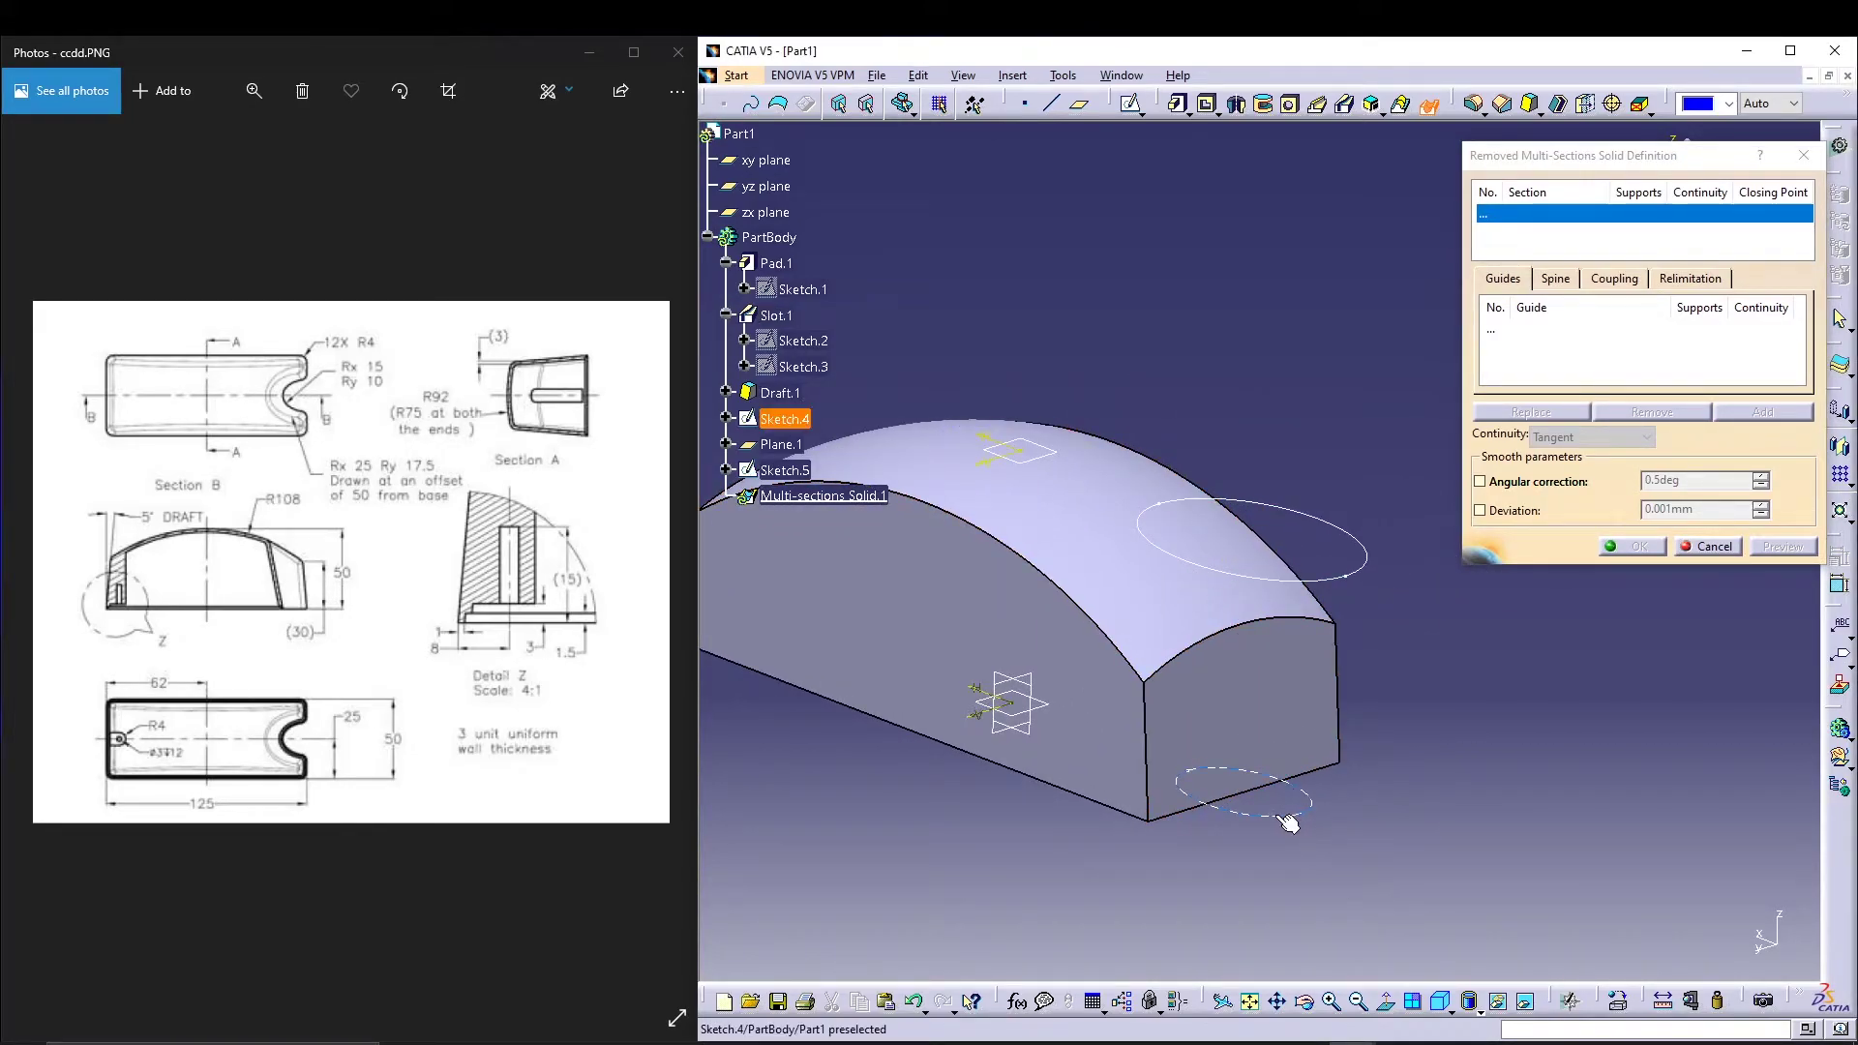
{"action": "left_click", "coordinate": [1362, 572]}
{"action": "left_click", "coordinate": [1779, 547]}
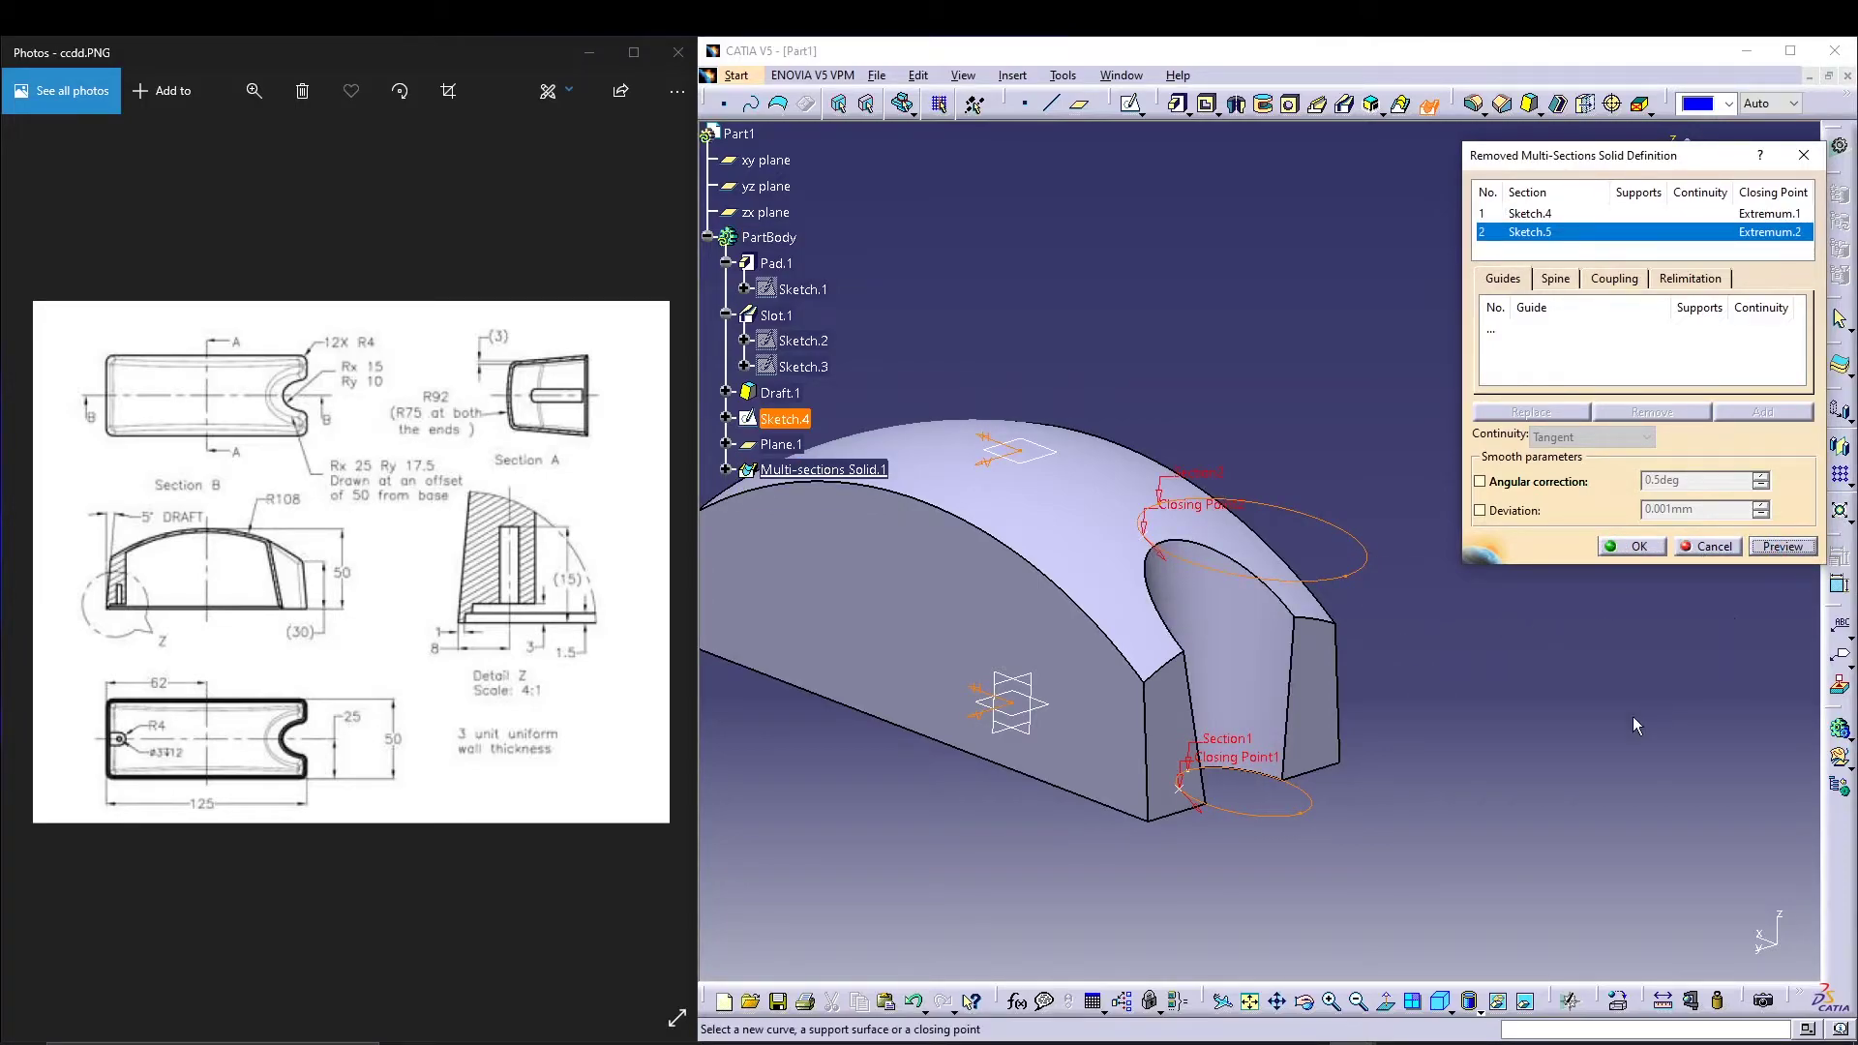
{"action": "left_click", "coordinate": [1631, 547]}
Step: Fillet the body's vertical corners, top perimeter edges and notch edges, 12 elements in all, with a 4 mm radius
{"action": "middle_click_drag", "start_coordinate": [1390, 594], "coordinate": [1337, 495]}
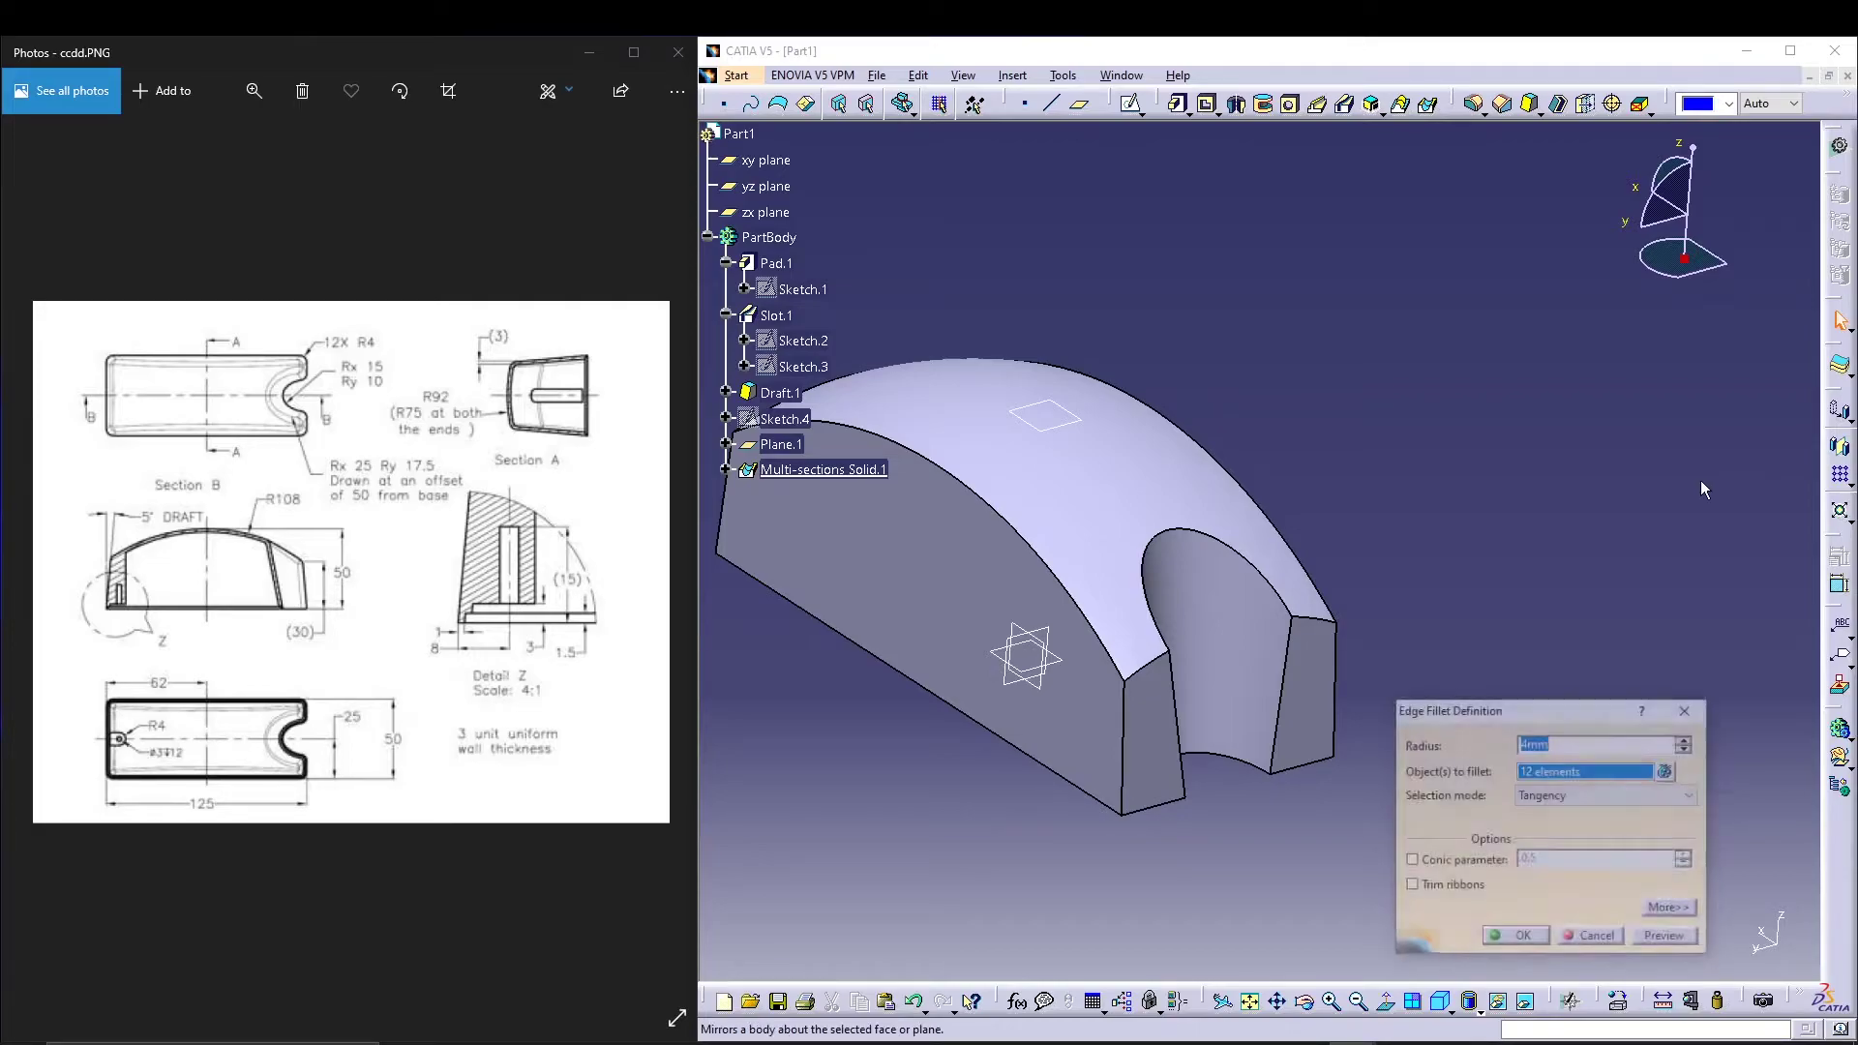
{"action": "key", "text": "Escape"}
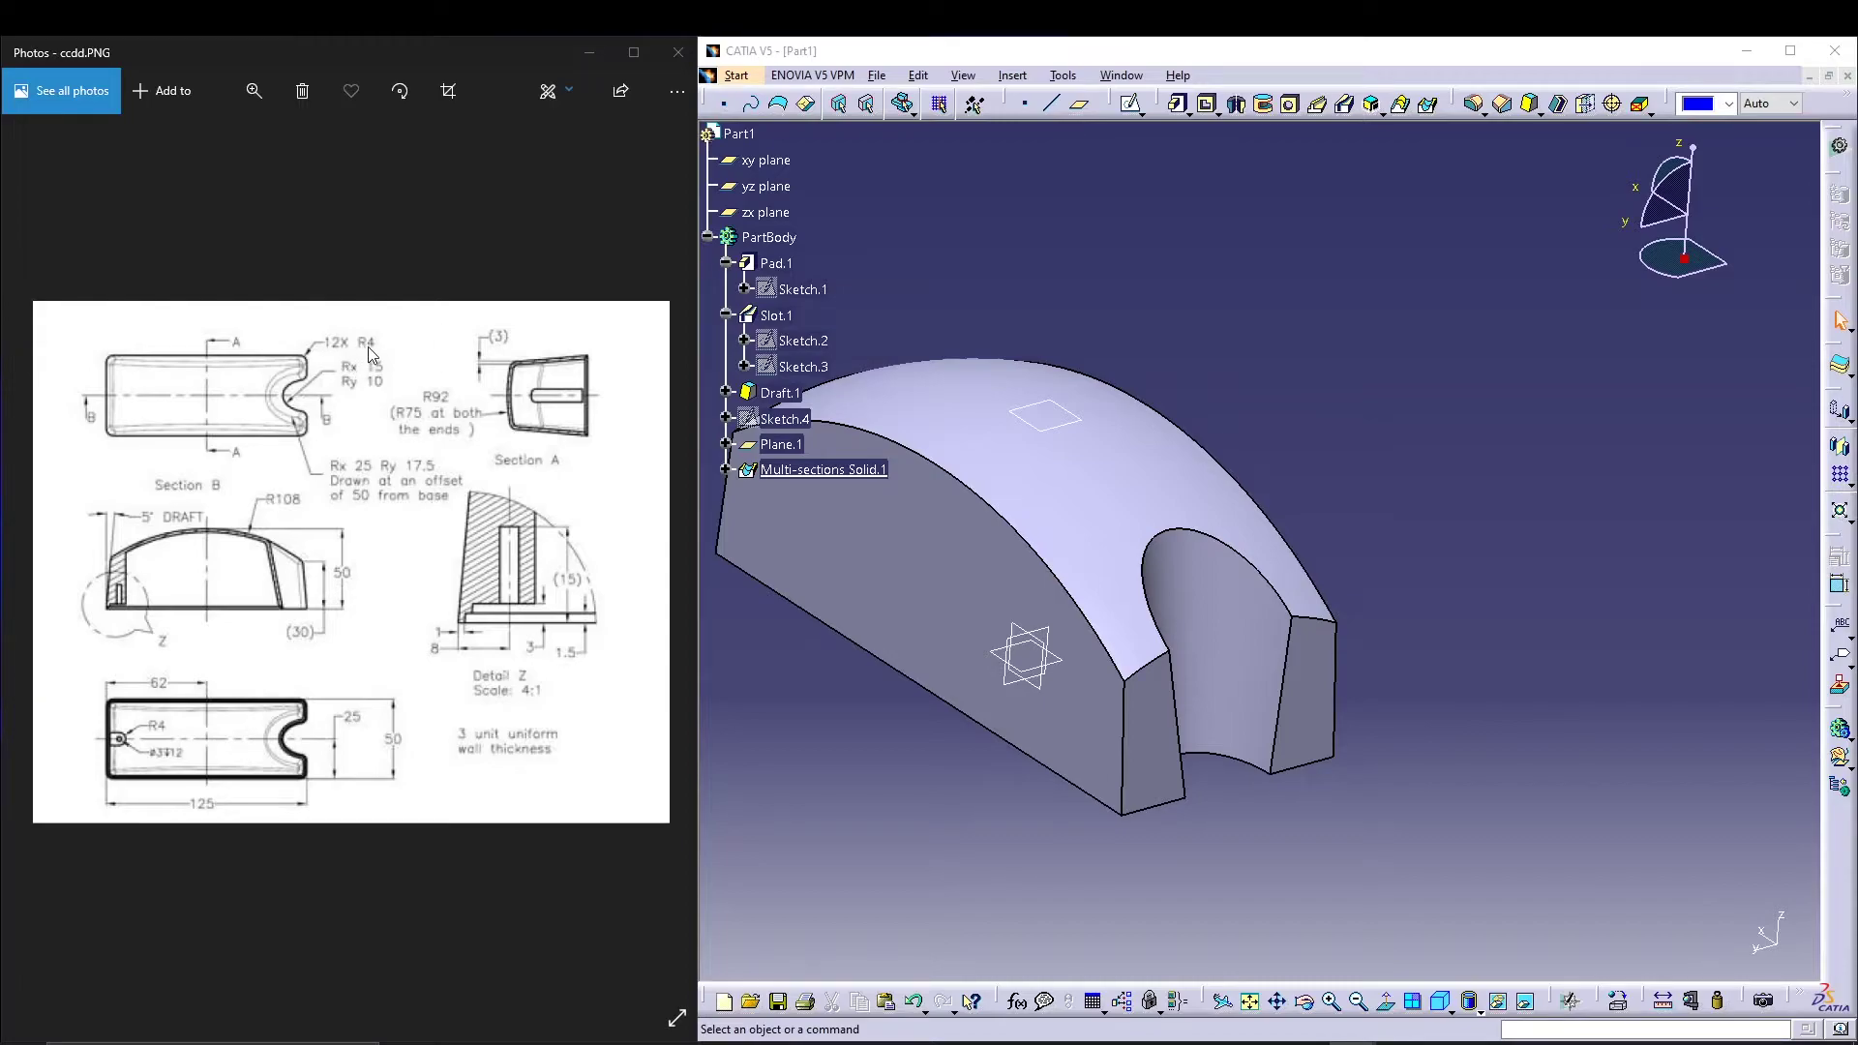
{"action": "middle_click_drag", "start_coordinate": [965, 812], "coordinate": [1126, 789]}
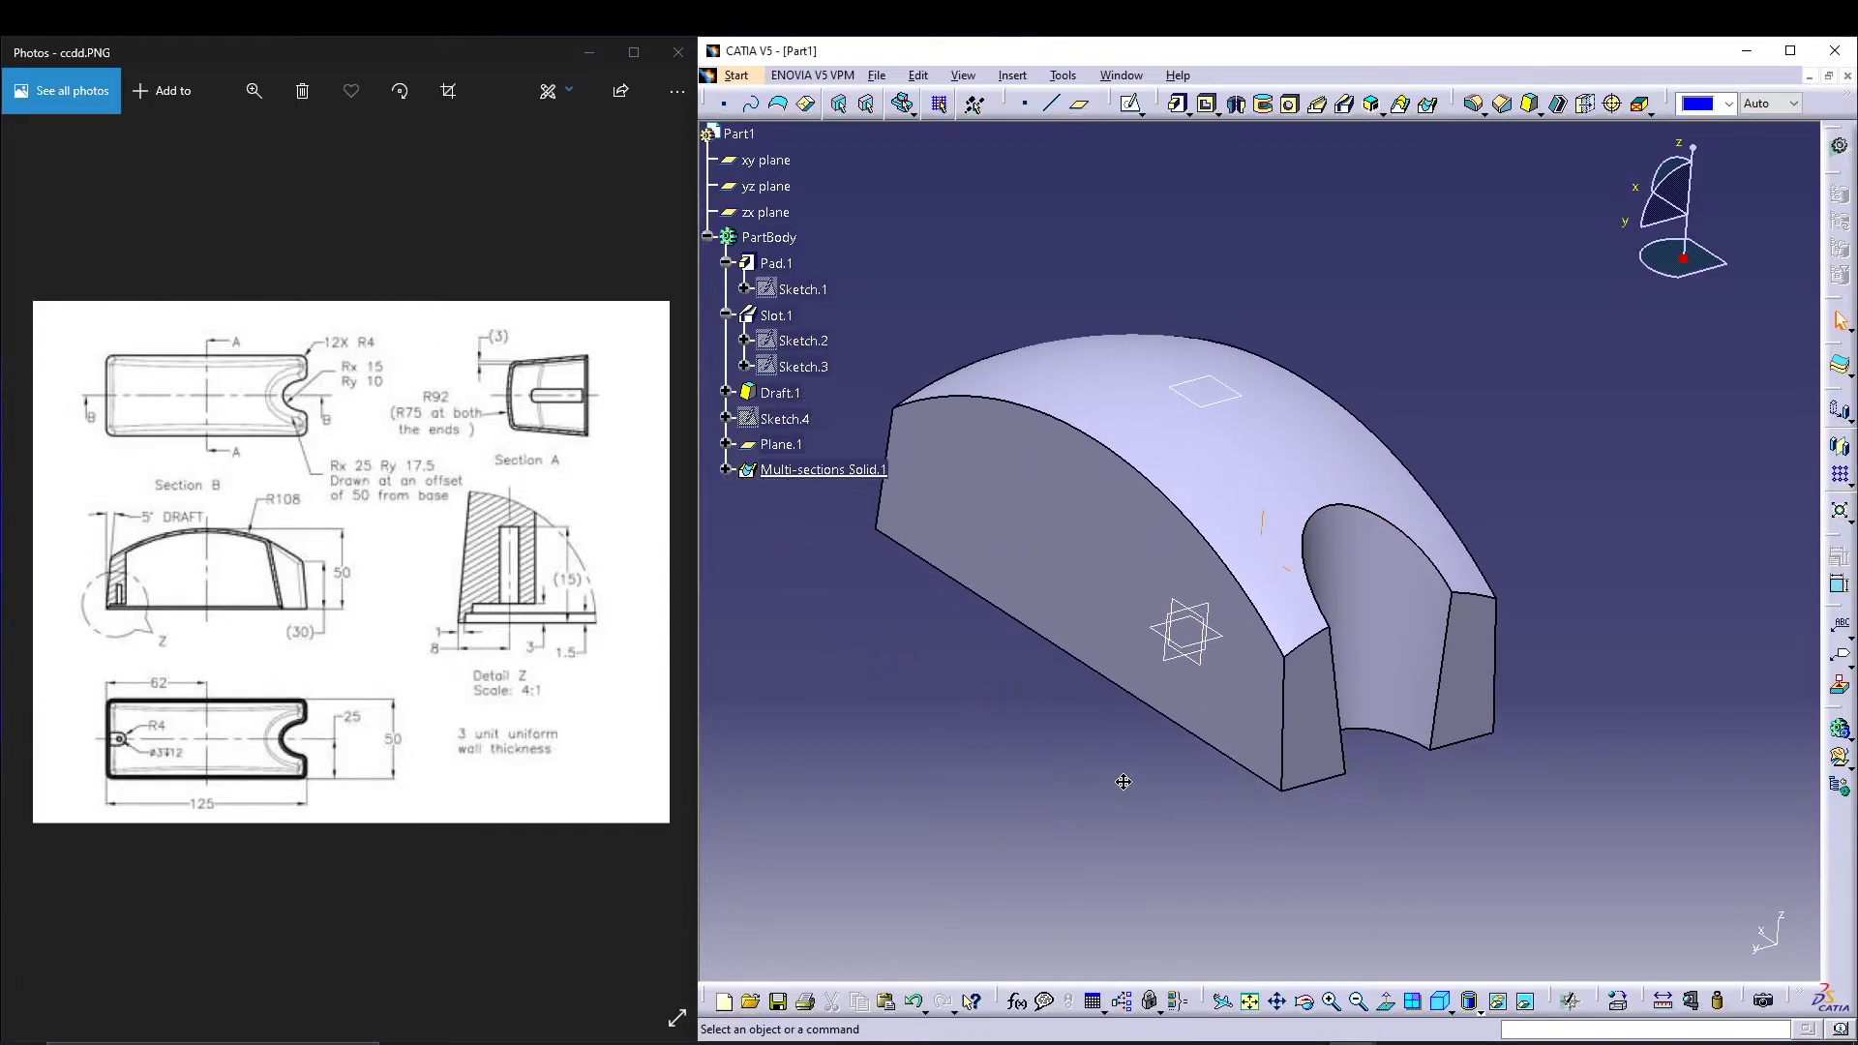
{"action": "left_click", "coordinate": [1475, 104]}
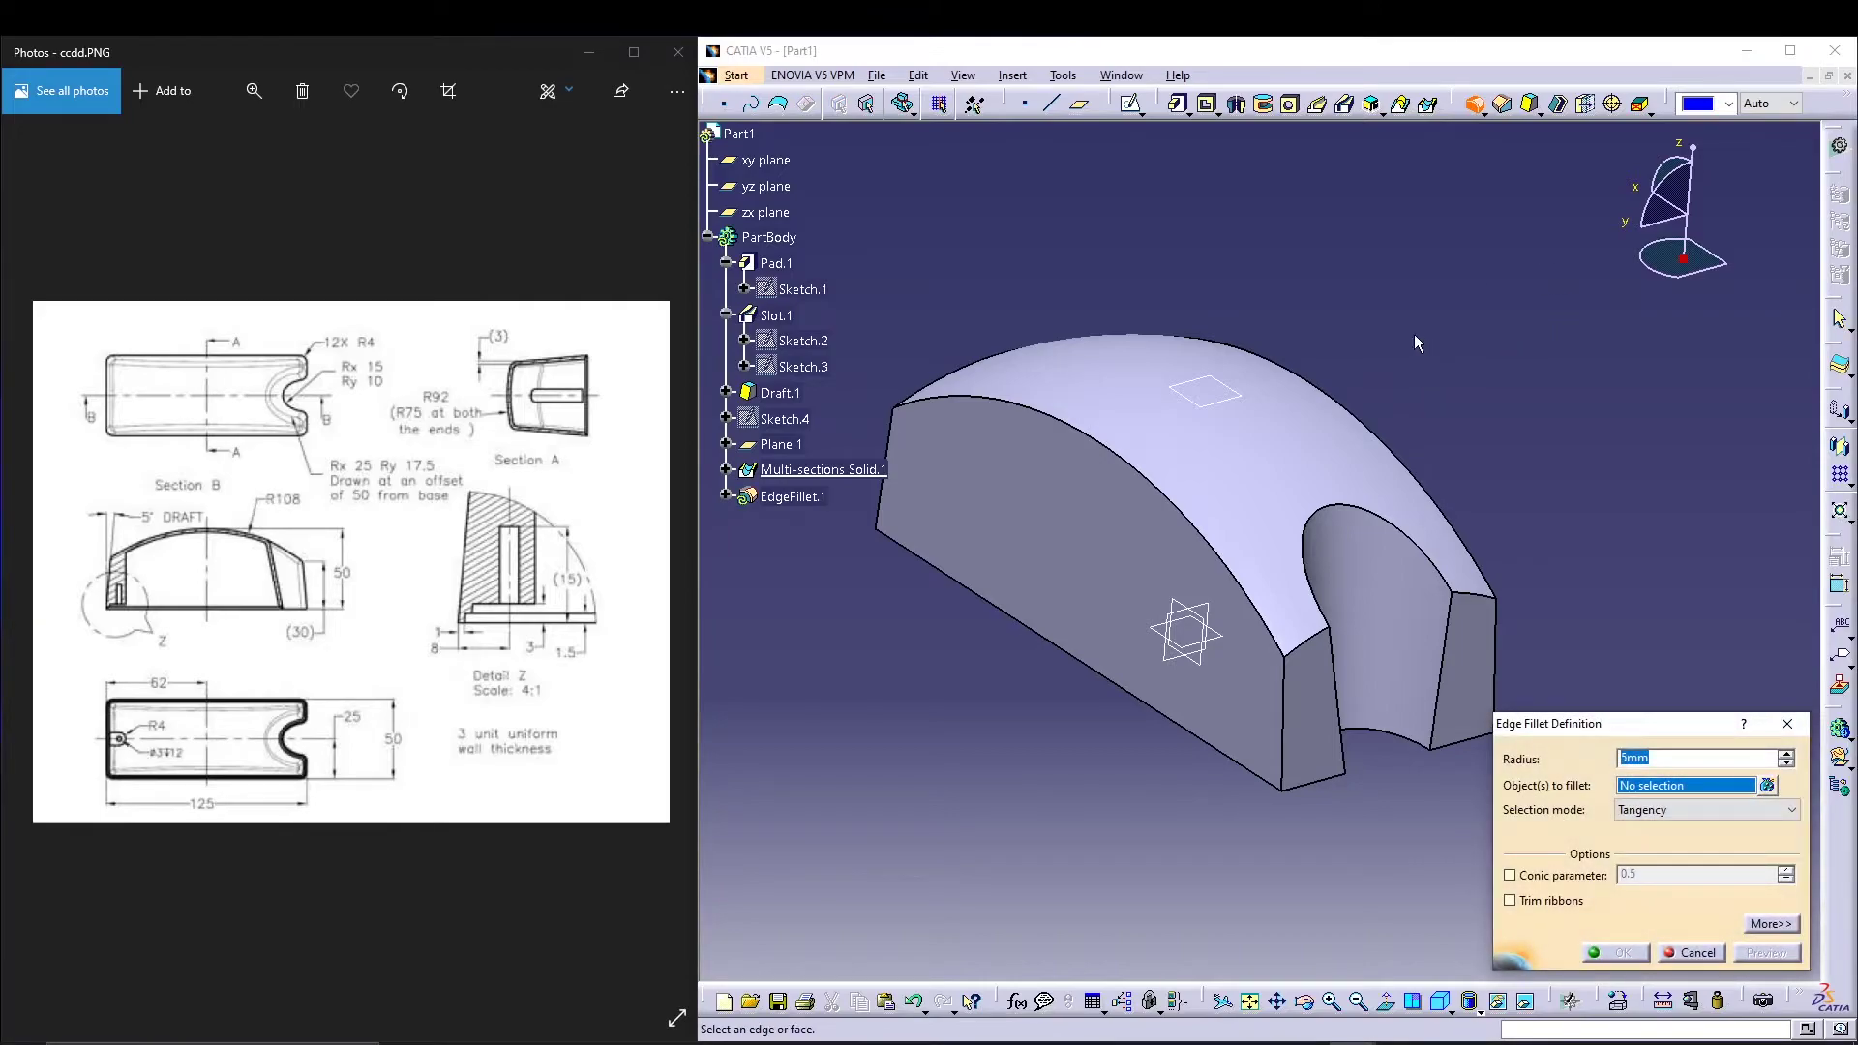
{"action": "left_click", "coordinate": [1496, 627]}
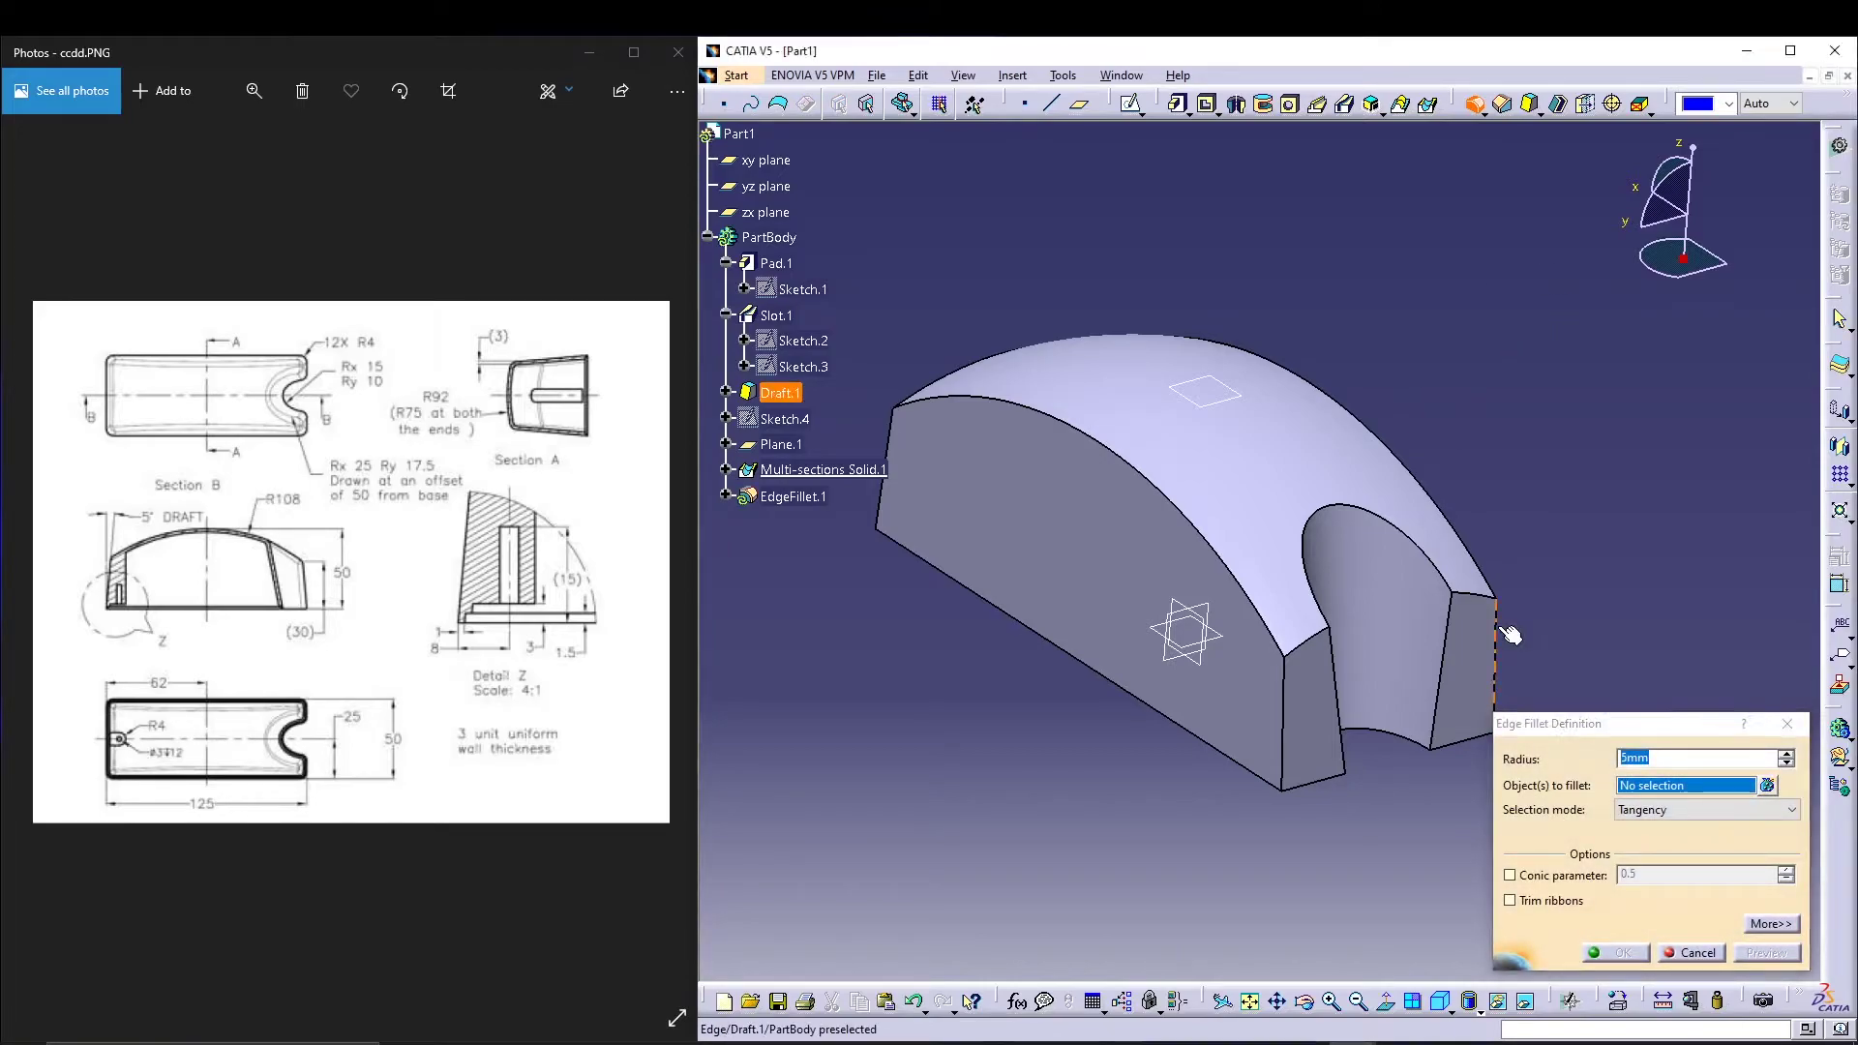
{"action": "left_click", "coordinate": [1488, 600]}
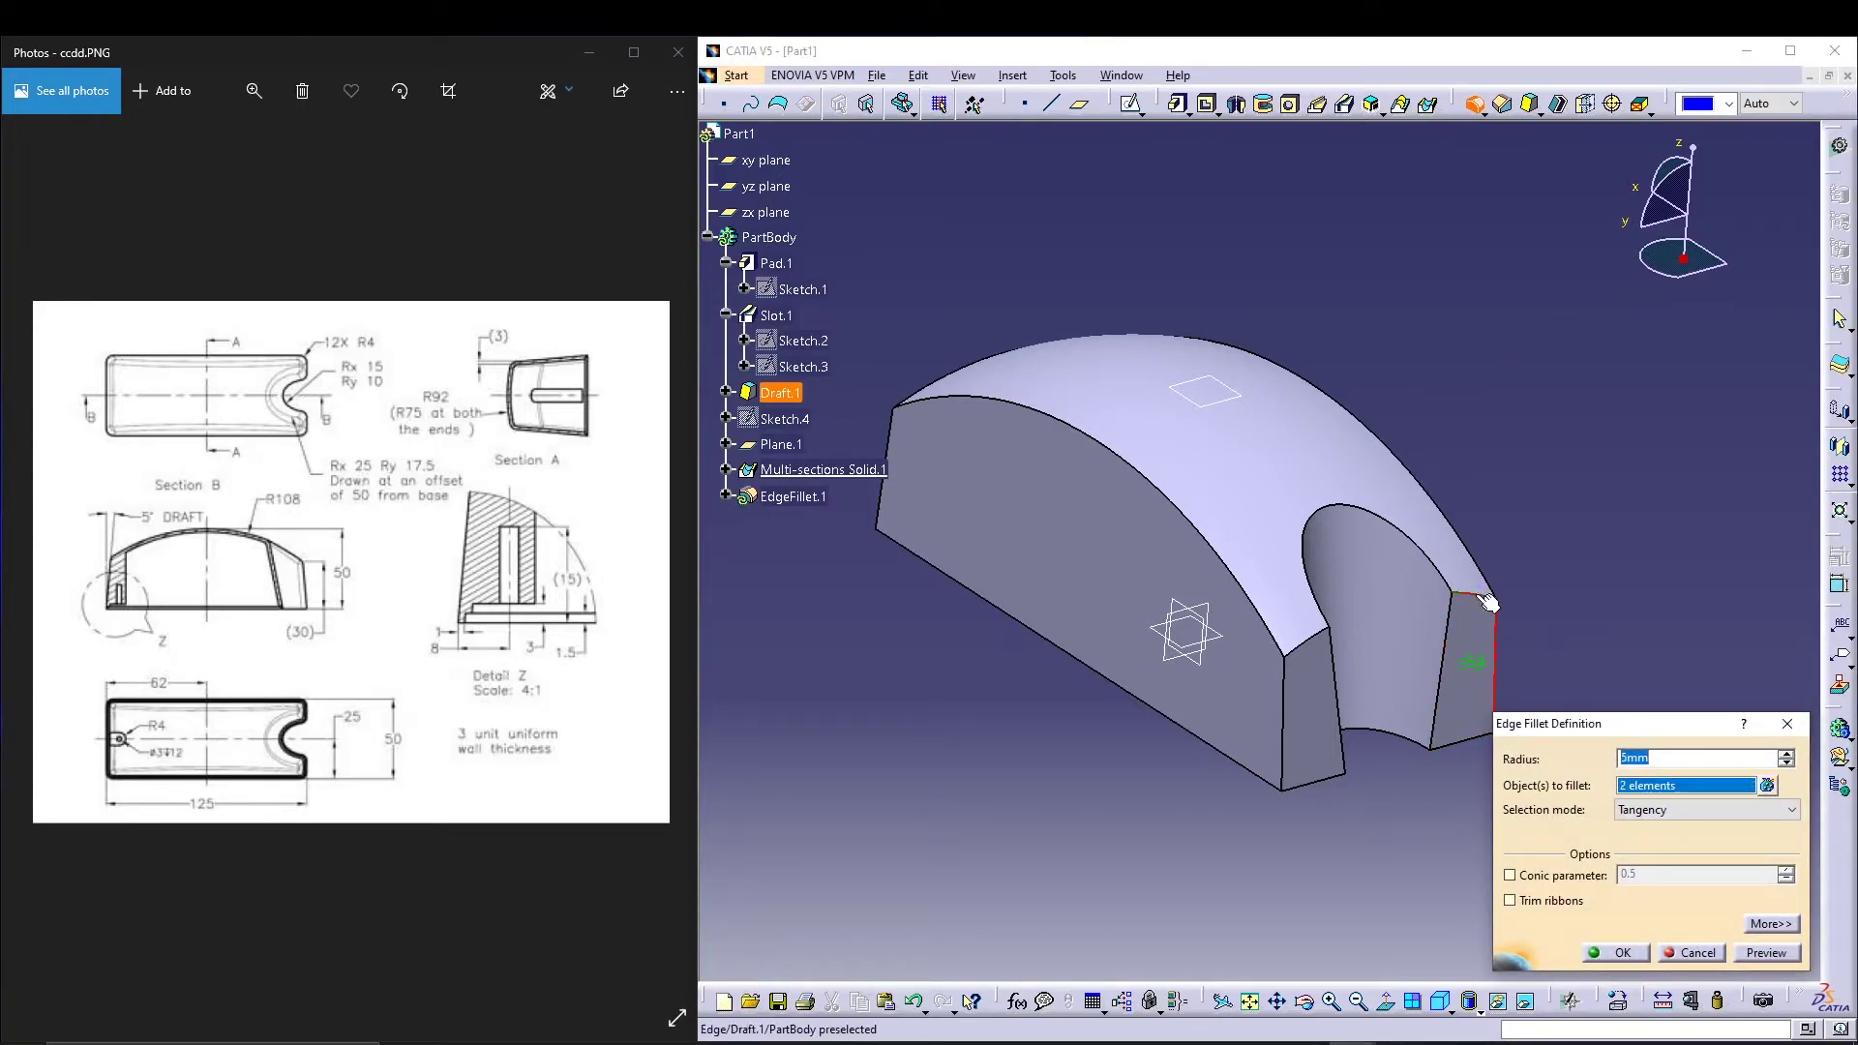
{"action": "left_click", "coordinate": [1481, 560]}
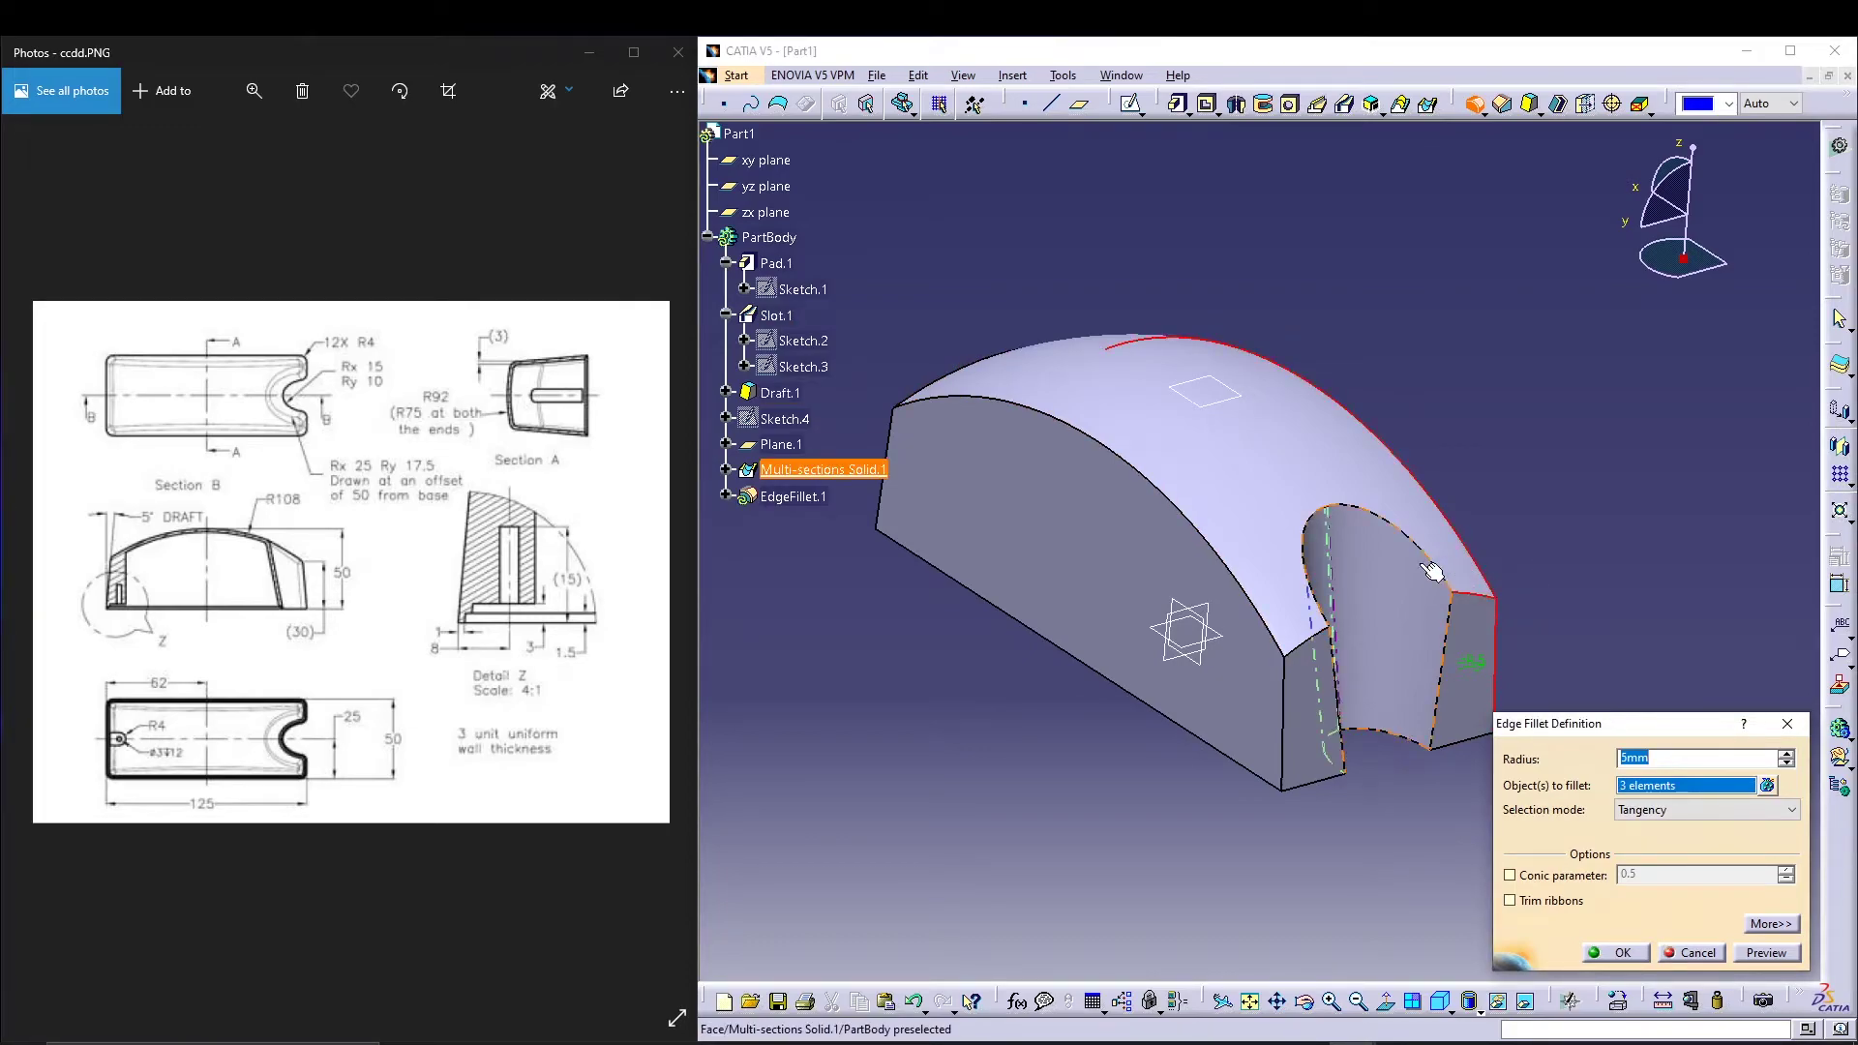
{"action": "left_click", "coordinate": [1372, 512]}
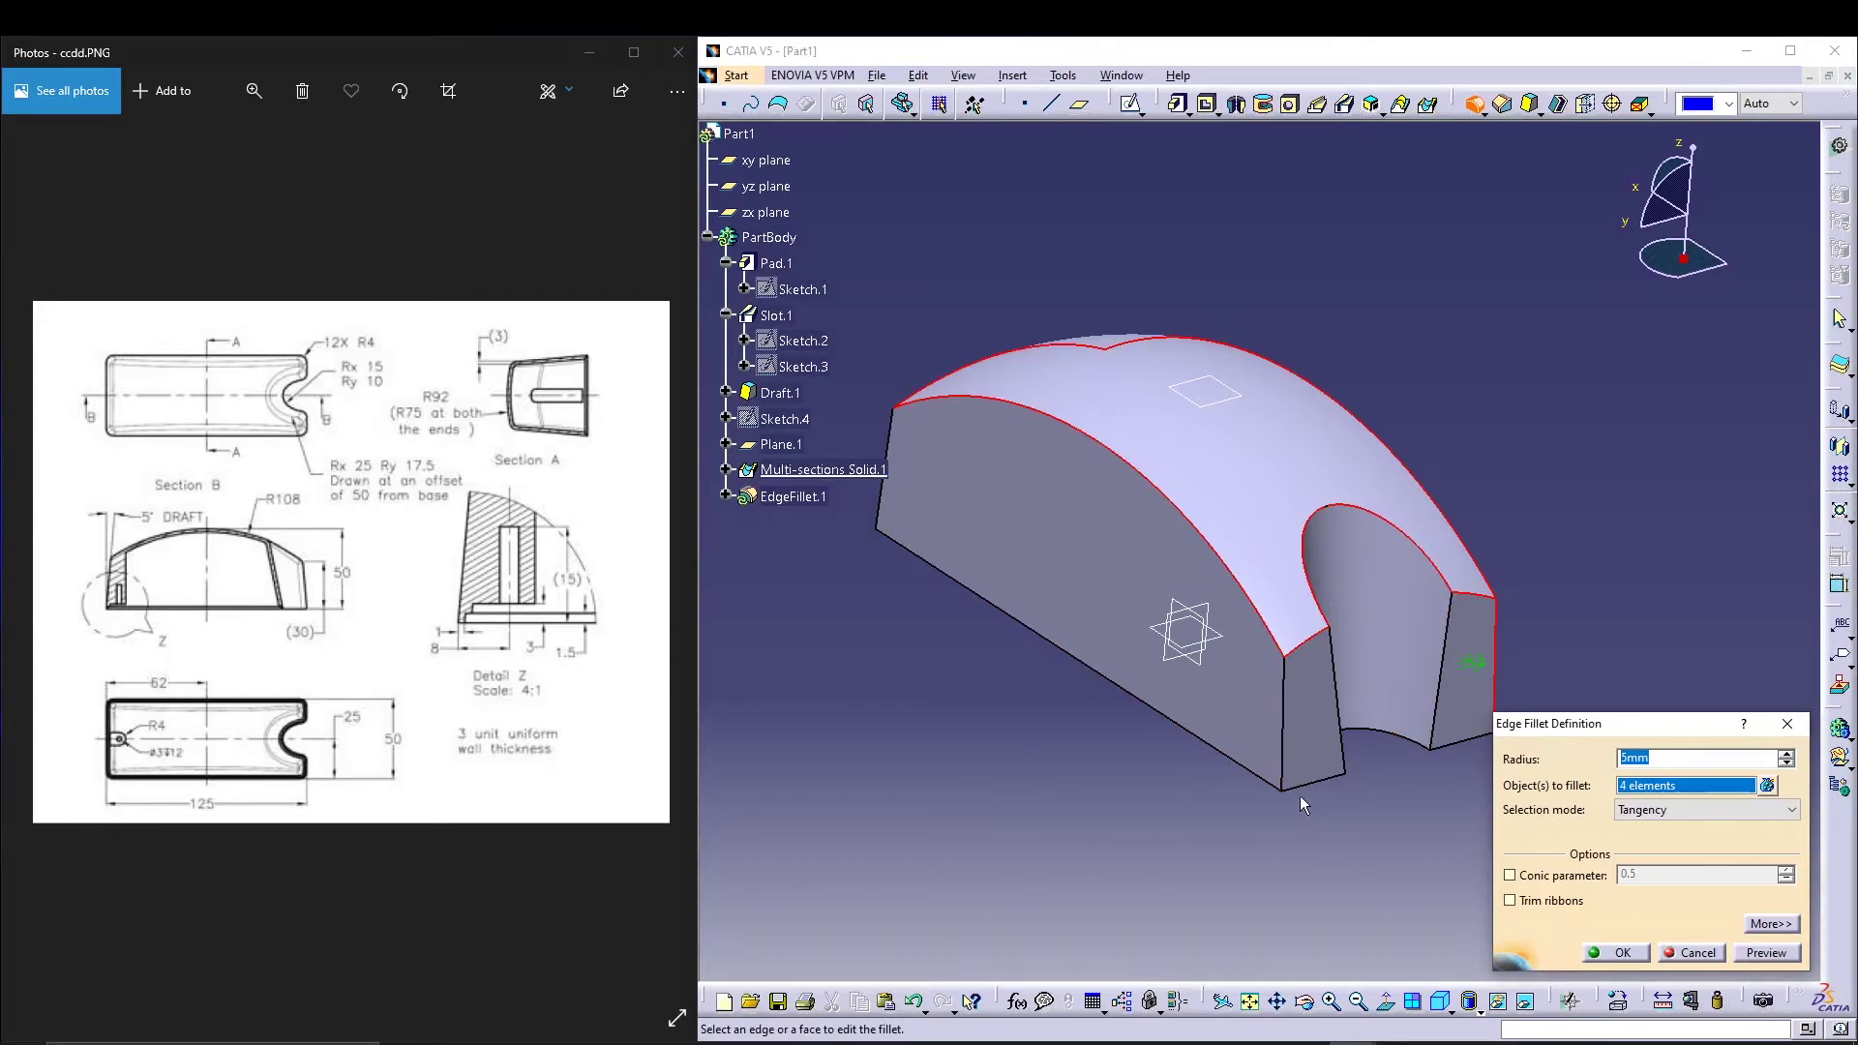
{"action": "left_click", "coordinate": [1283, 750]}
{"action": "left_click", "coordinate": [1341, 755]}
{"action": "left_click", "coordinate": [1441, 683]}
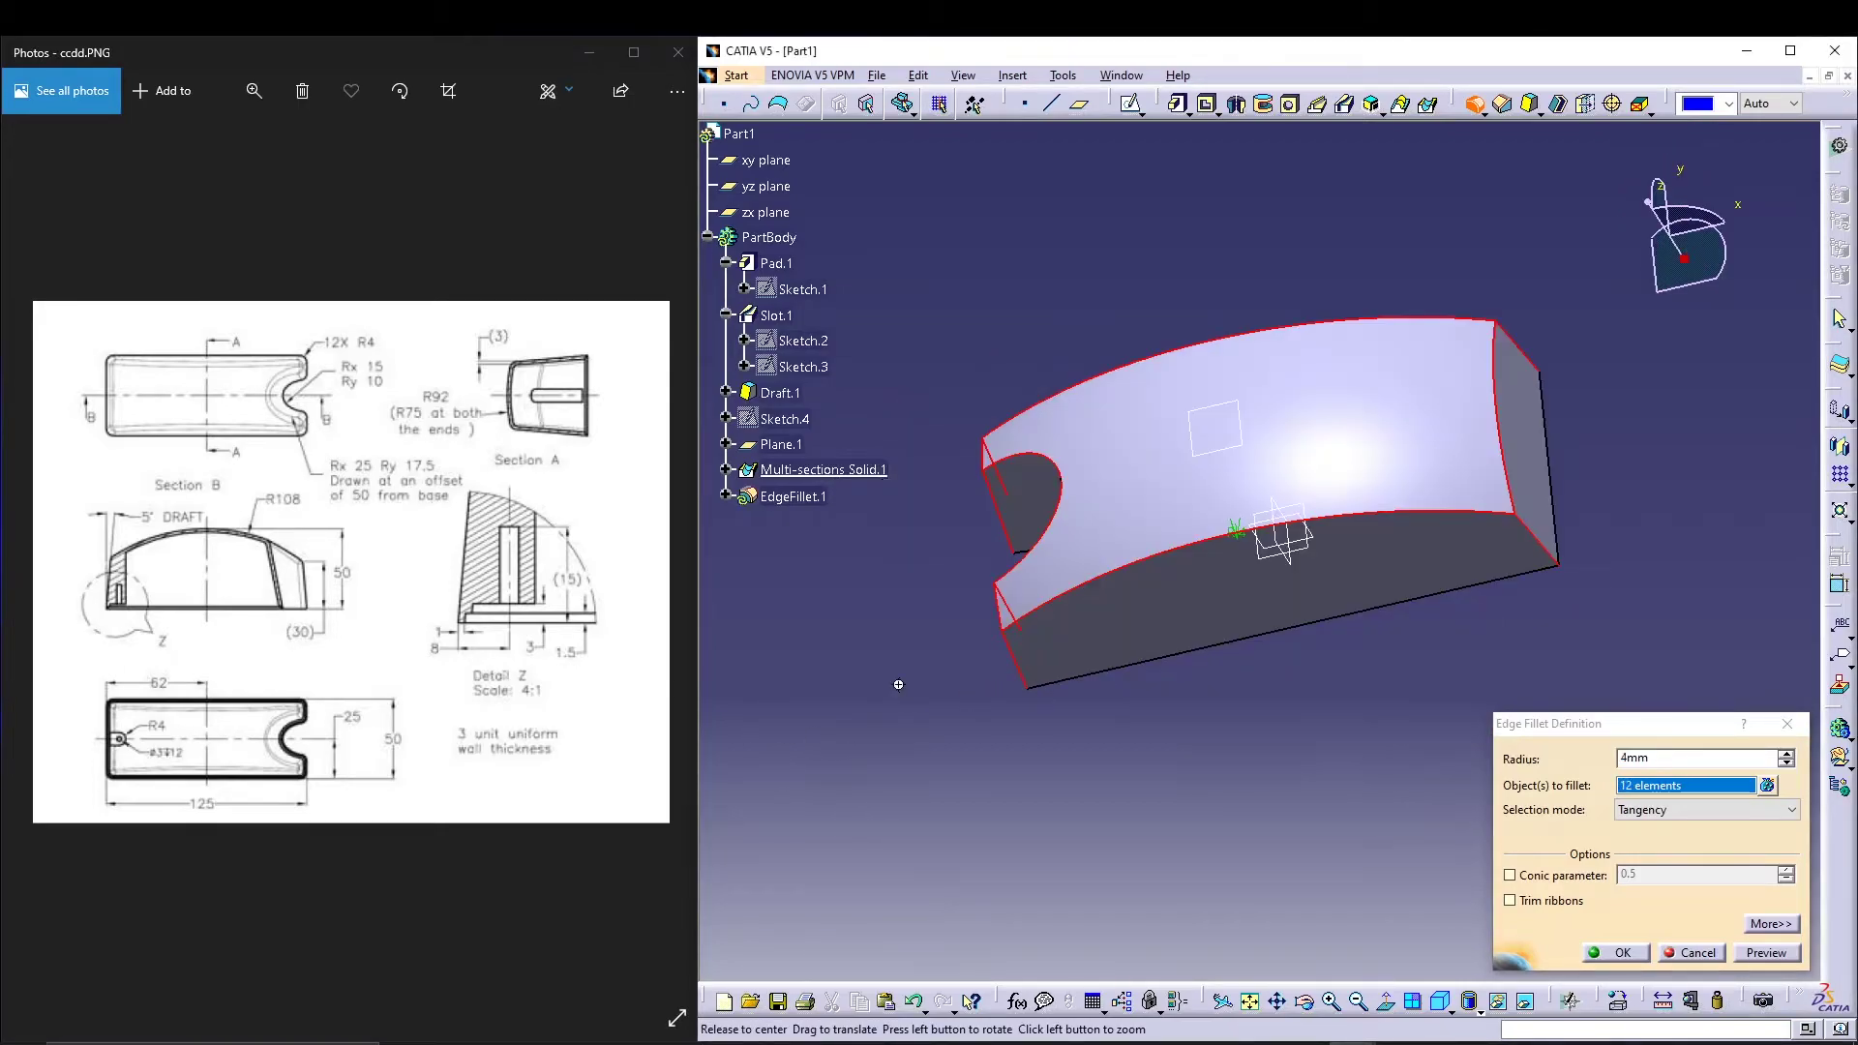
{"action": "middle_click_drag", "start_coordinate": [899, 684], "coordinate": [1384, 600]}
{"action": "left_click", "coordinate": [1618, 953]}
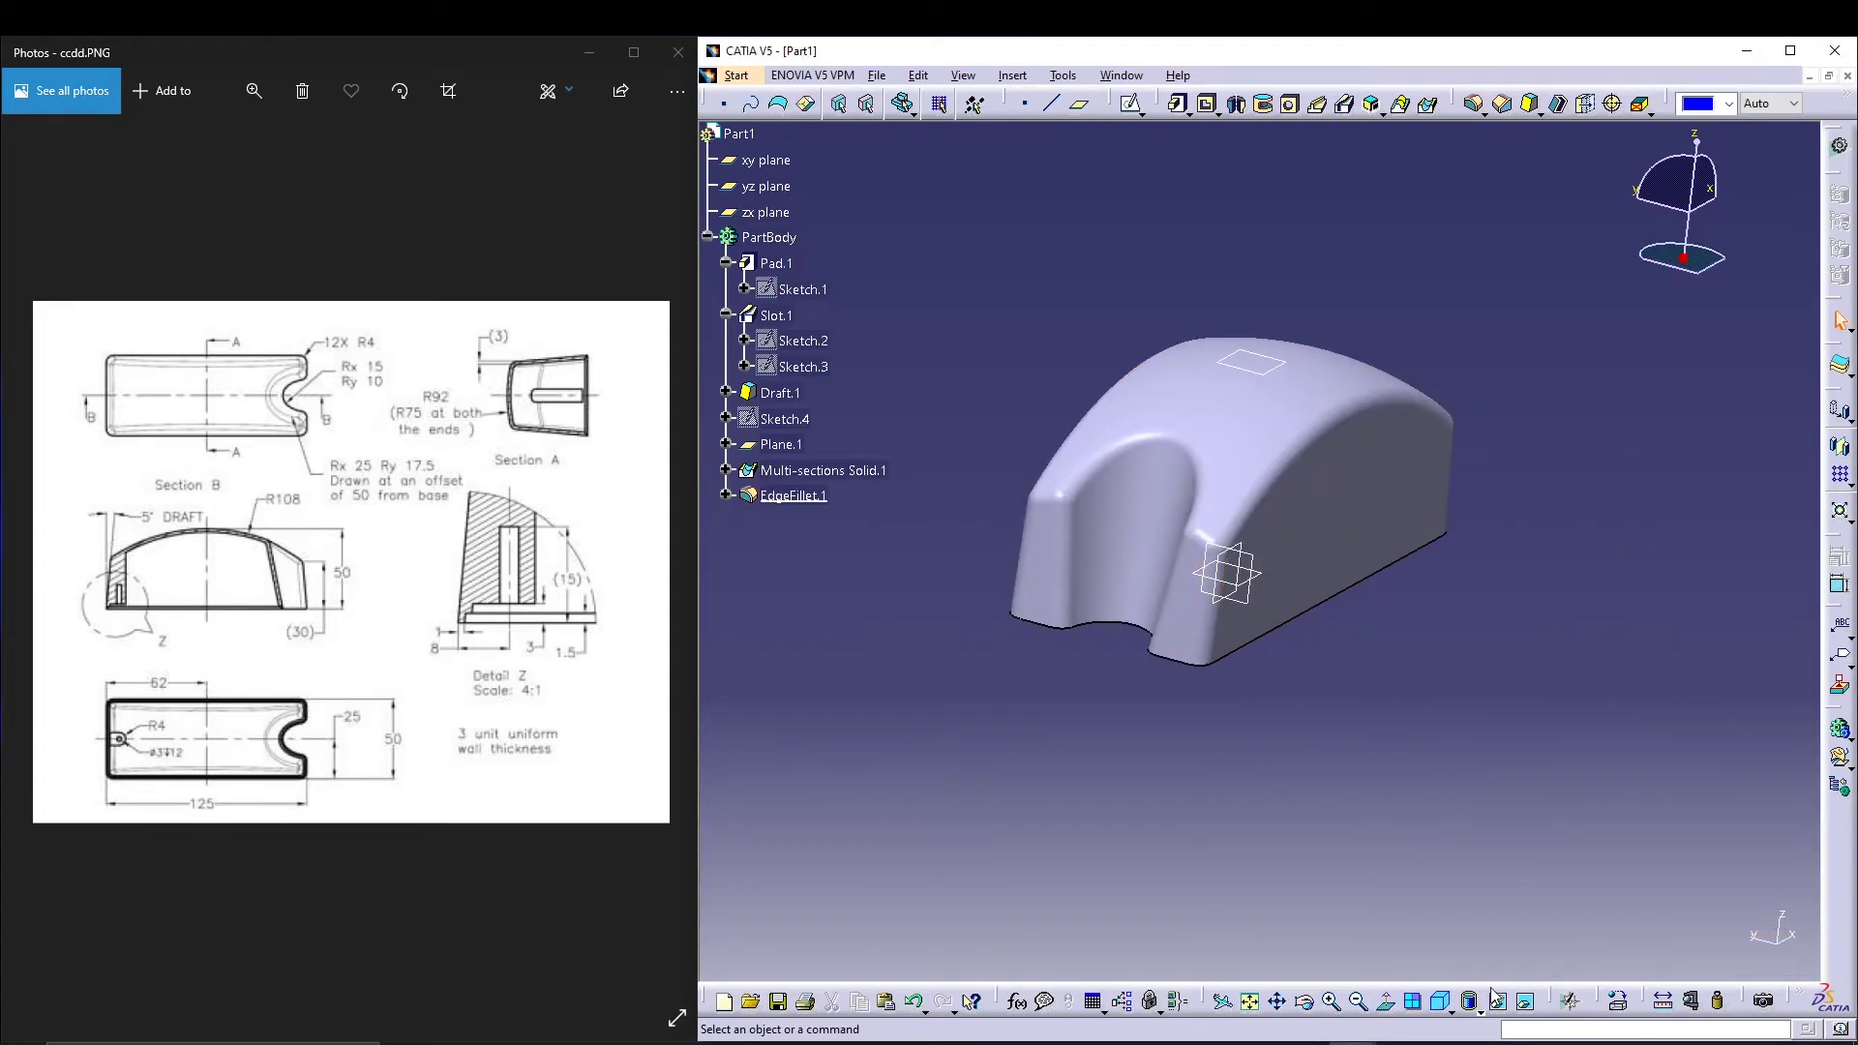
Step: Change the model's display style to Shading with Edges
{"action": "left_click", "coordinate": [1479, 1009]}
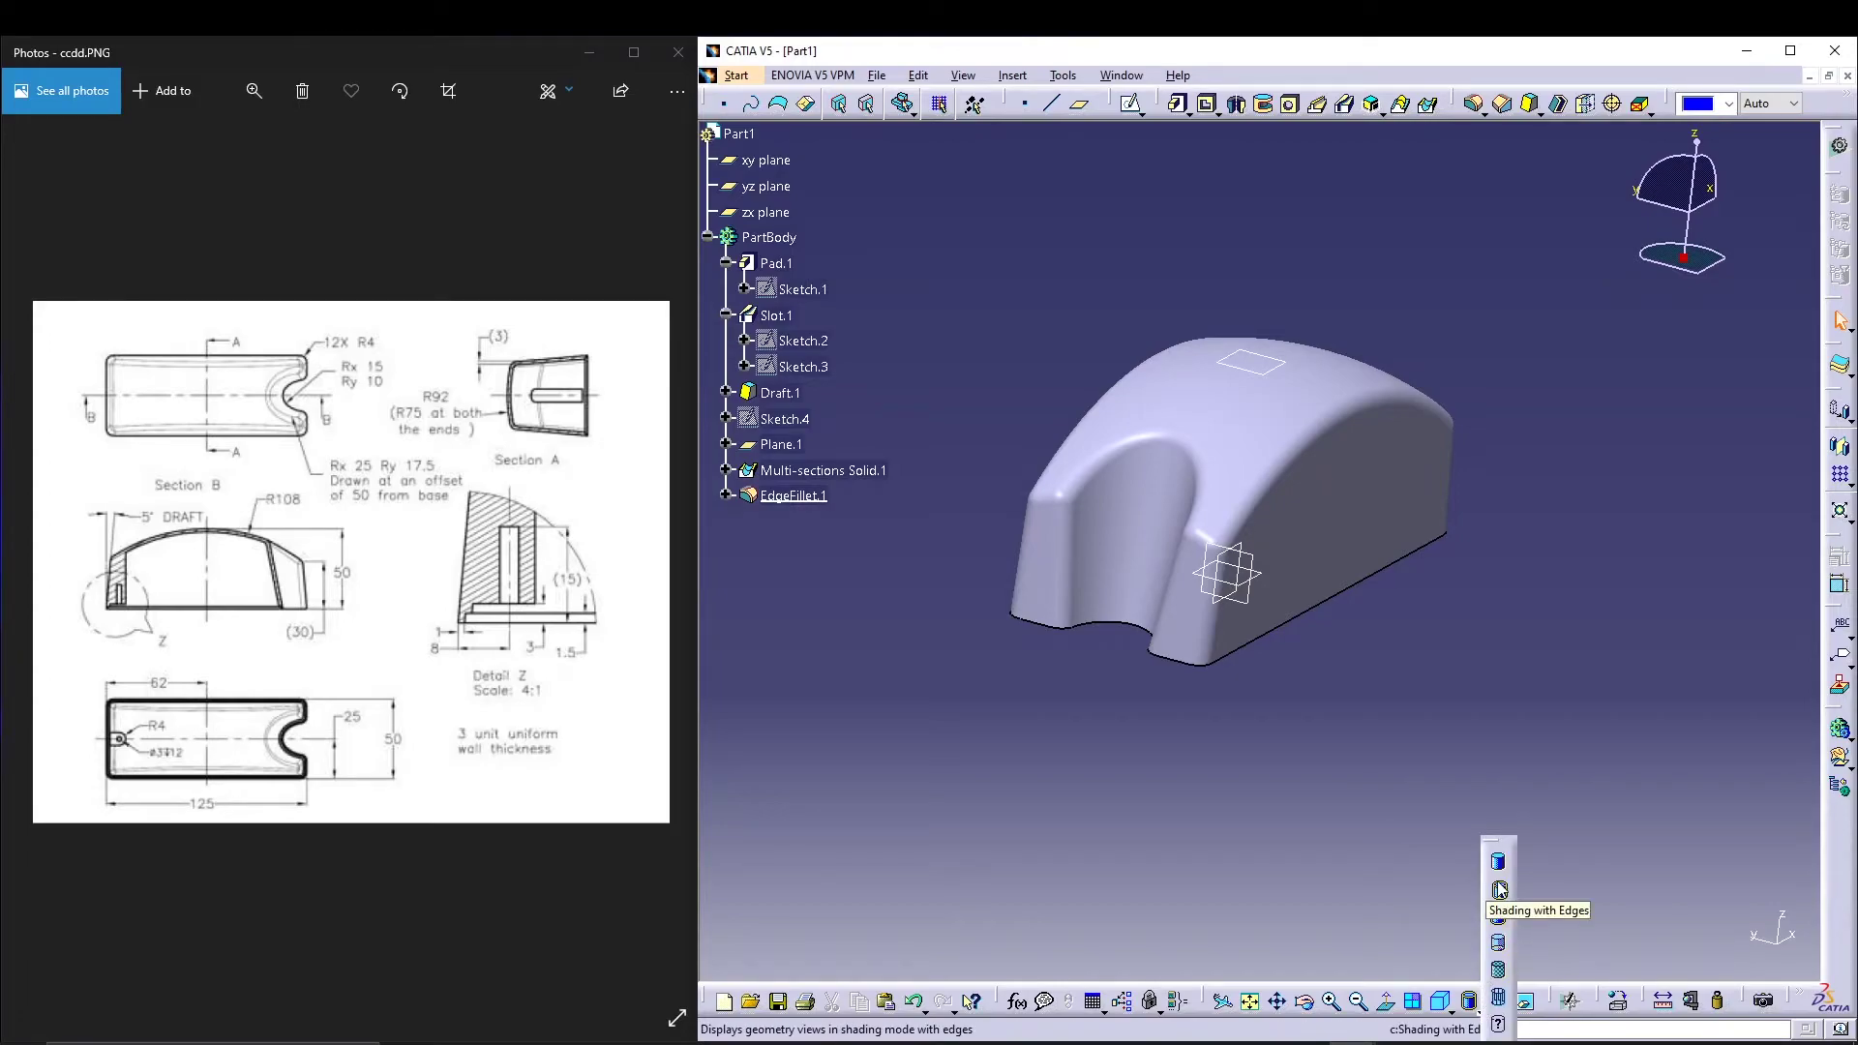
{"action": "left_click", "coordinate": [1499, 890]}
{"action": "mouse_move", "coordinate": [1366, 780]}
{"action": "middle_mouse_down"}
{"action": "mouse_move", "coordinate": [1250, 792]}
{"action": "mouse_move", "coordinate": [1097, 741]}
{"action": "mouse_move", "coordinate": [1054, 813]}
{"action": "middle_mouse_up"}
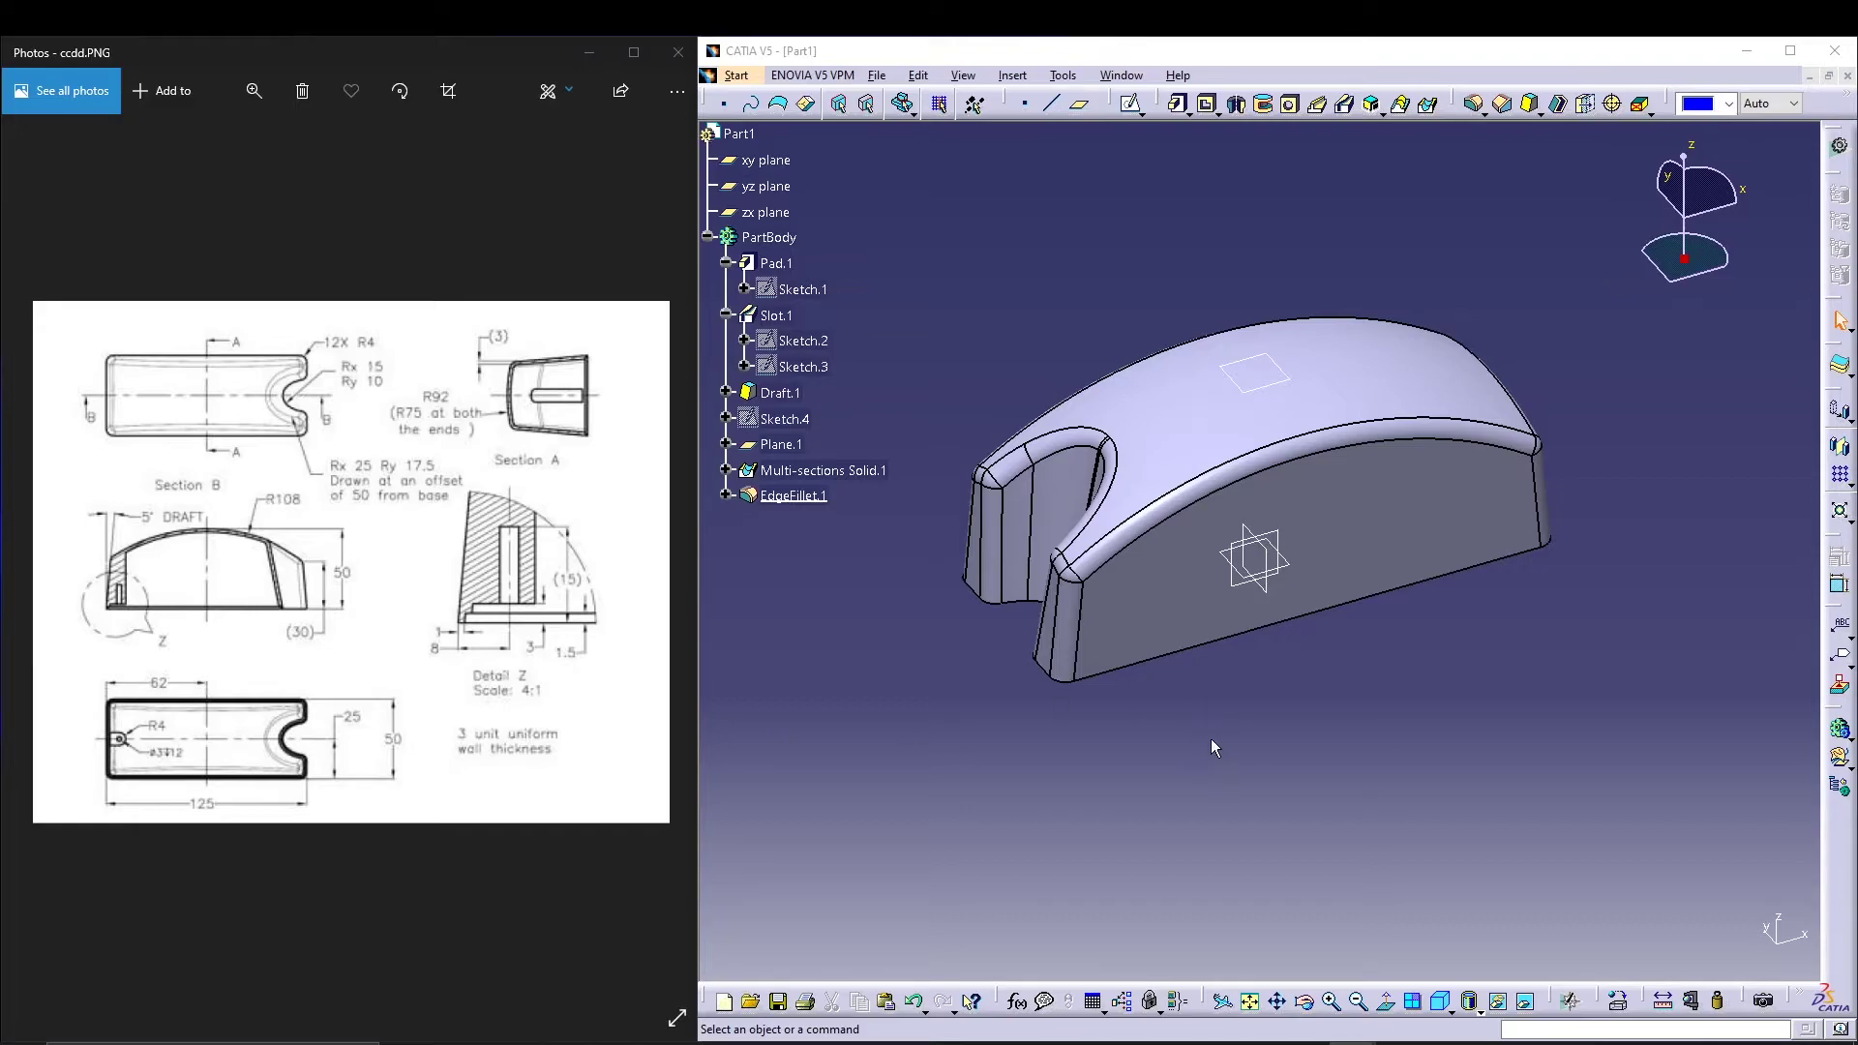
Step: Shell the body with a 3 mm default inside thickness, removing the flat base face
{"action": "middle_click_drag", "start_coordinate": [1211, 740], "coordinate": [1291, 169]}
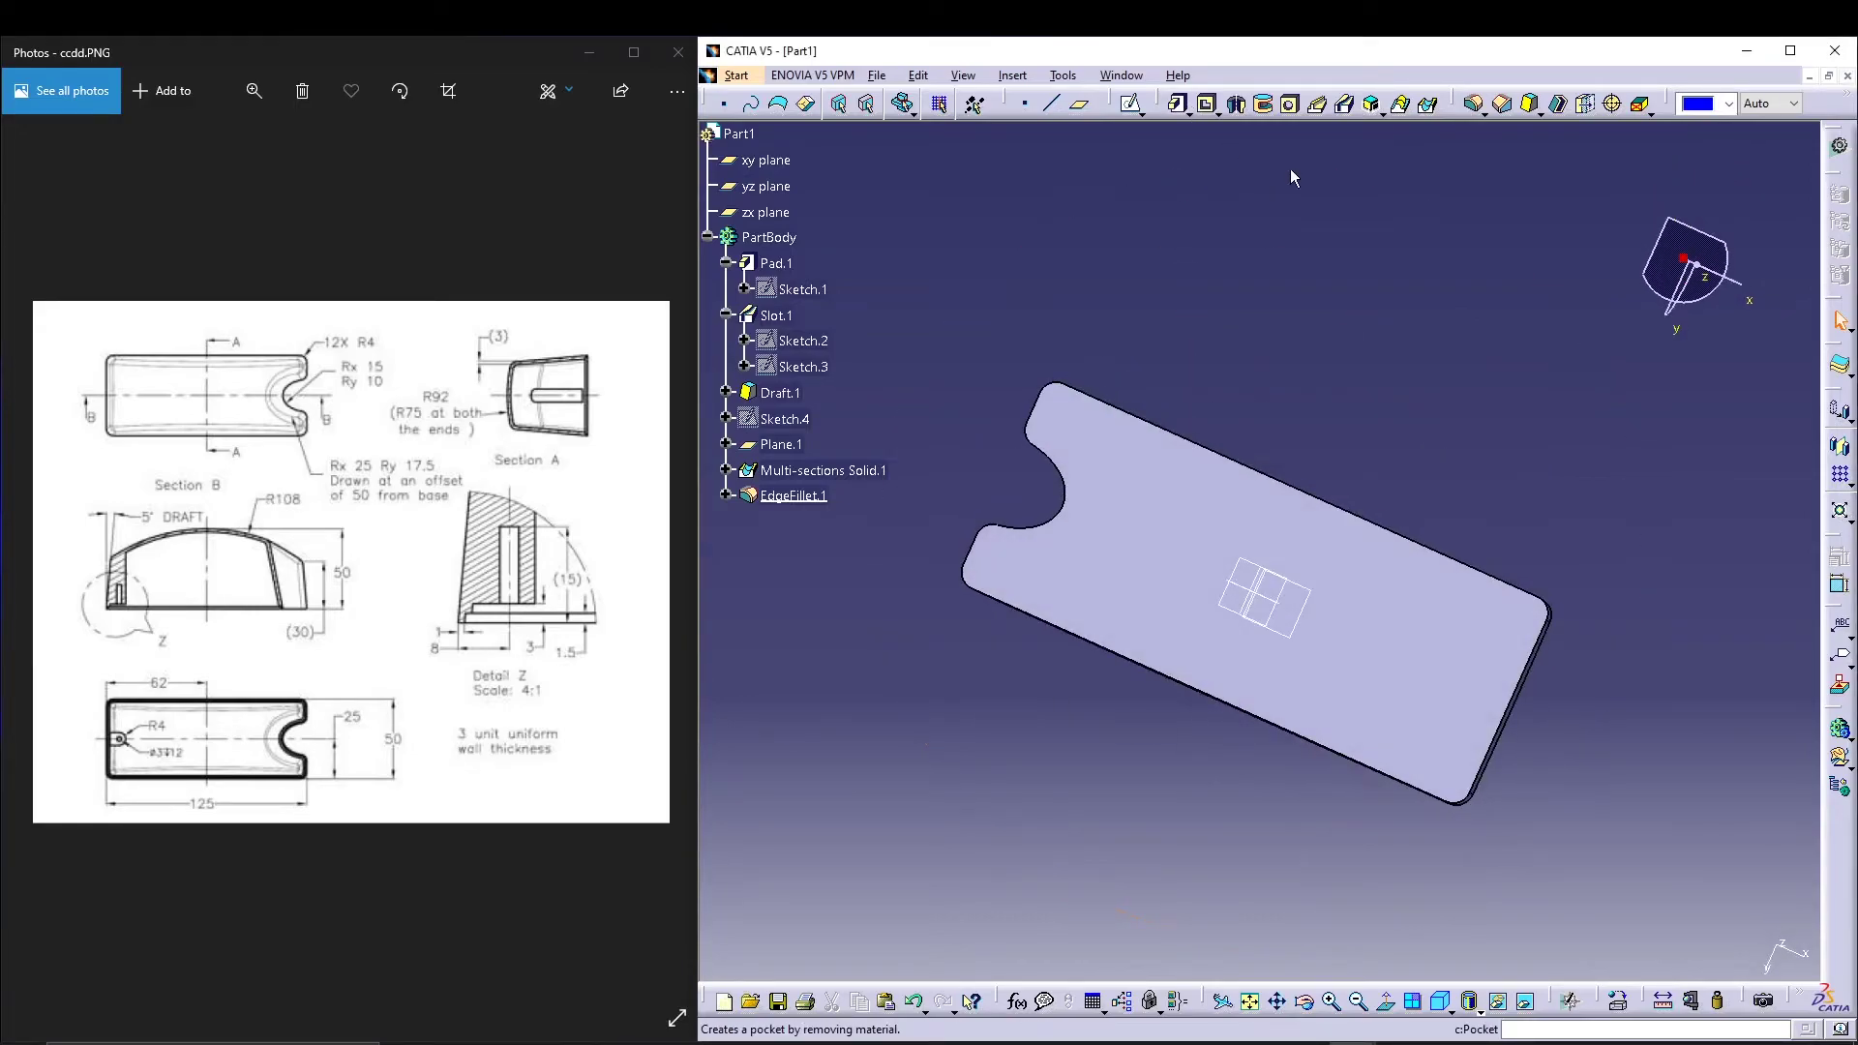
{"action": "left_click", "coordinate": [1560, 106]}
{"action": "left_click", "coordinate": [1438, 680]}
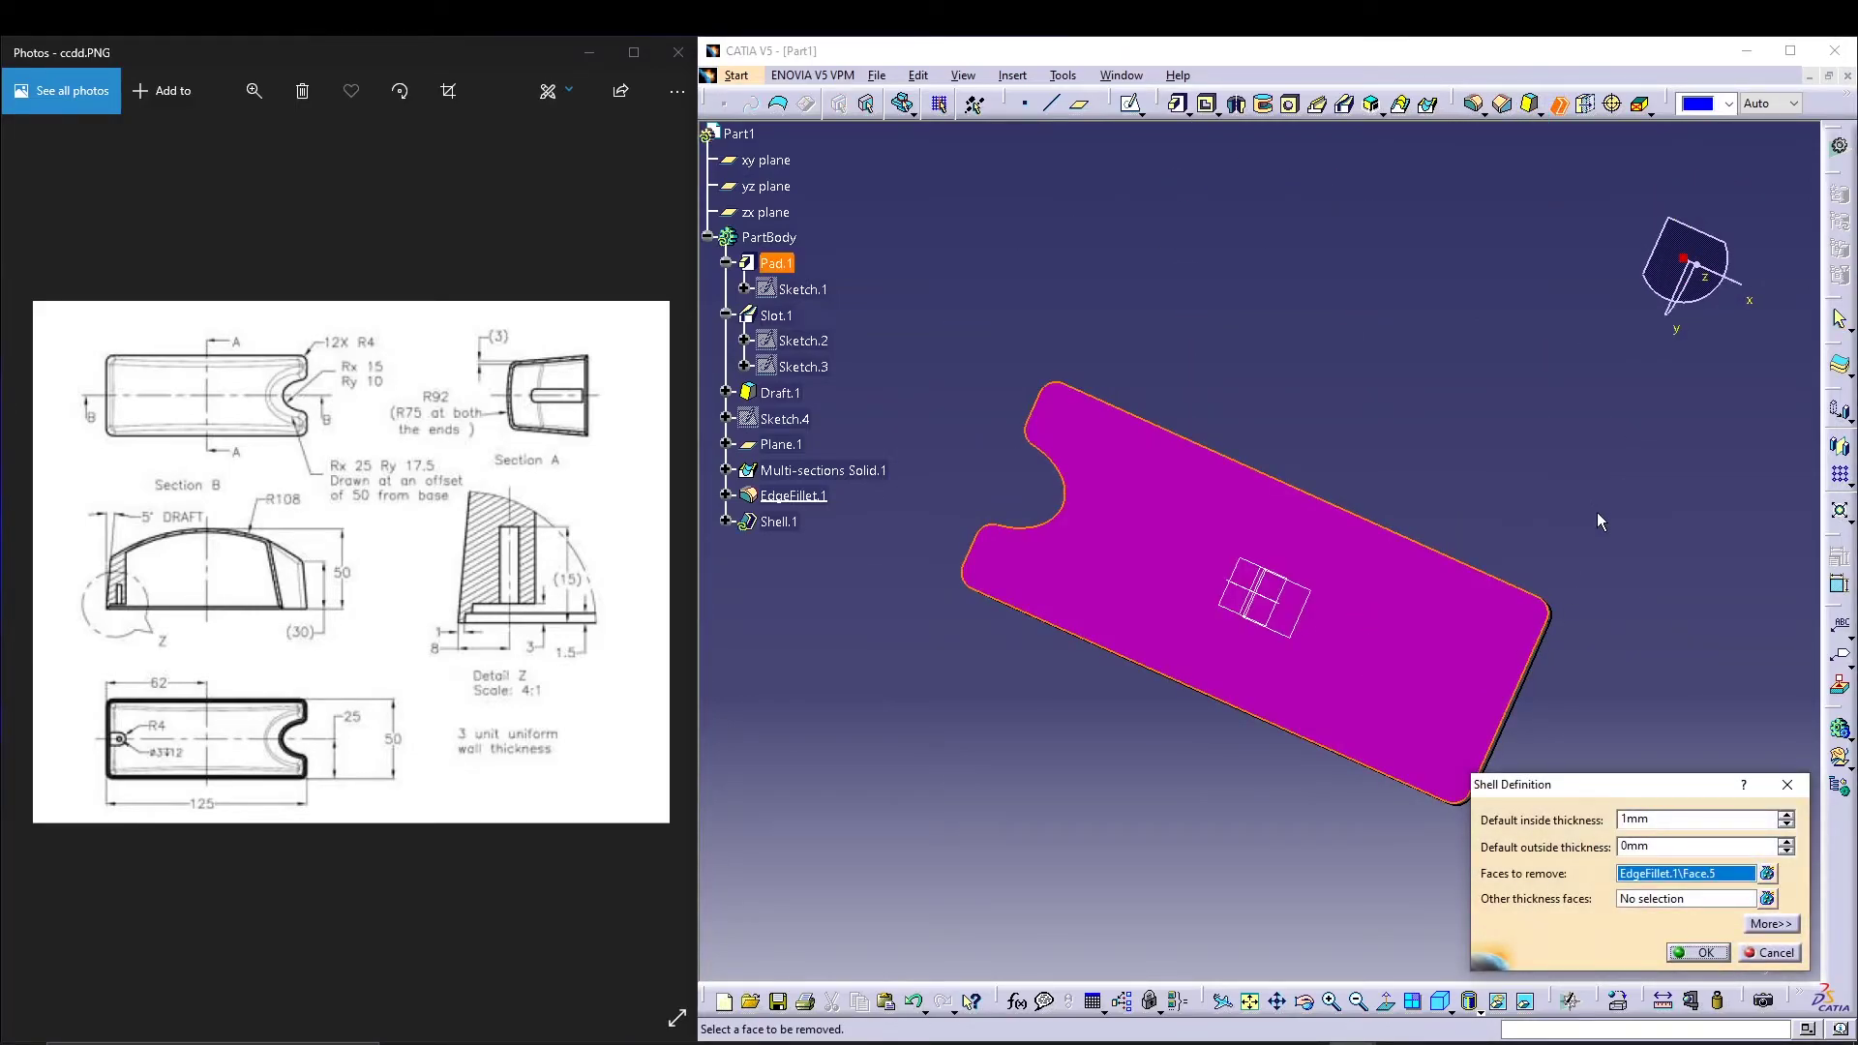
{"action": "double_click", "coordinate": [1635, 820]}
{"action": "type", "text": "3"}
{"action": "left_click", "coordinate": [1701, 956]}
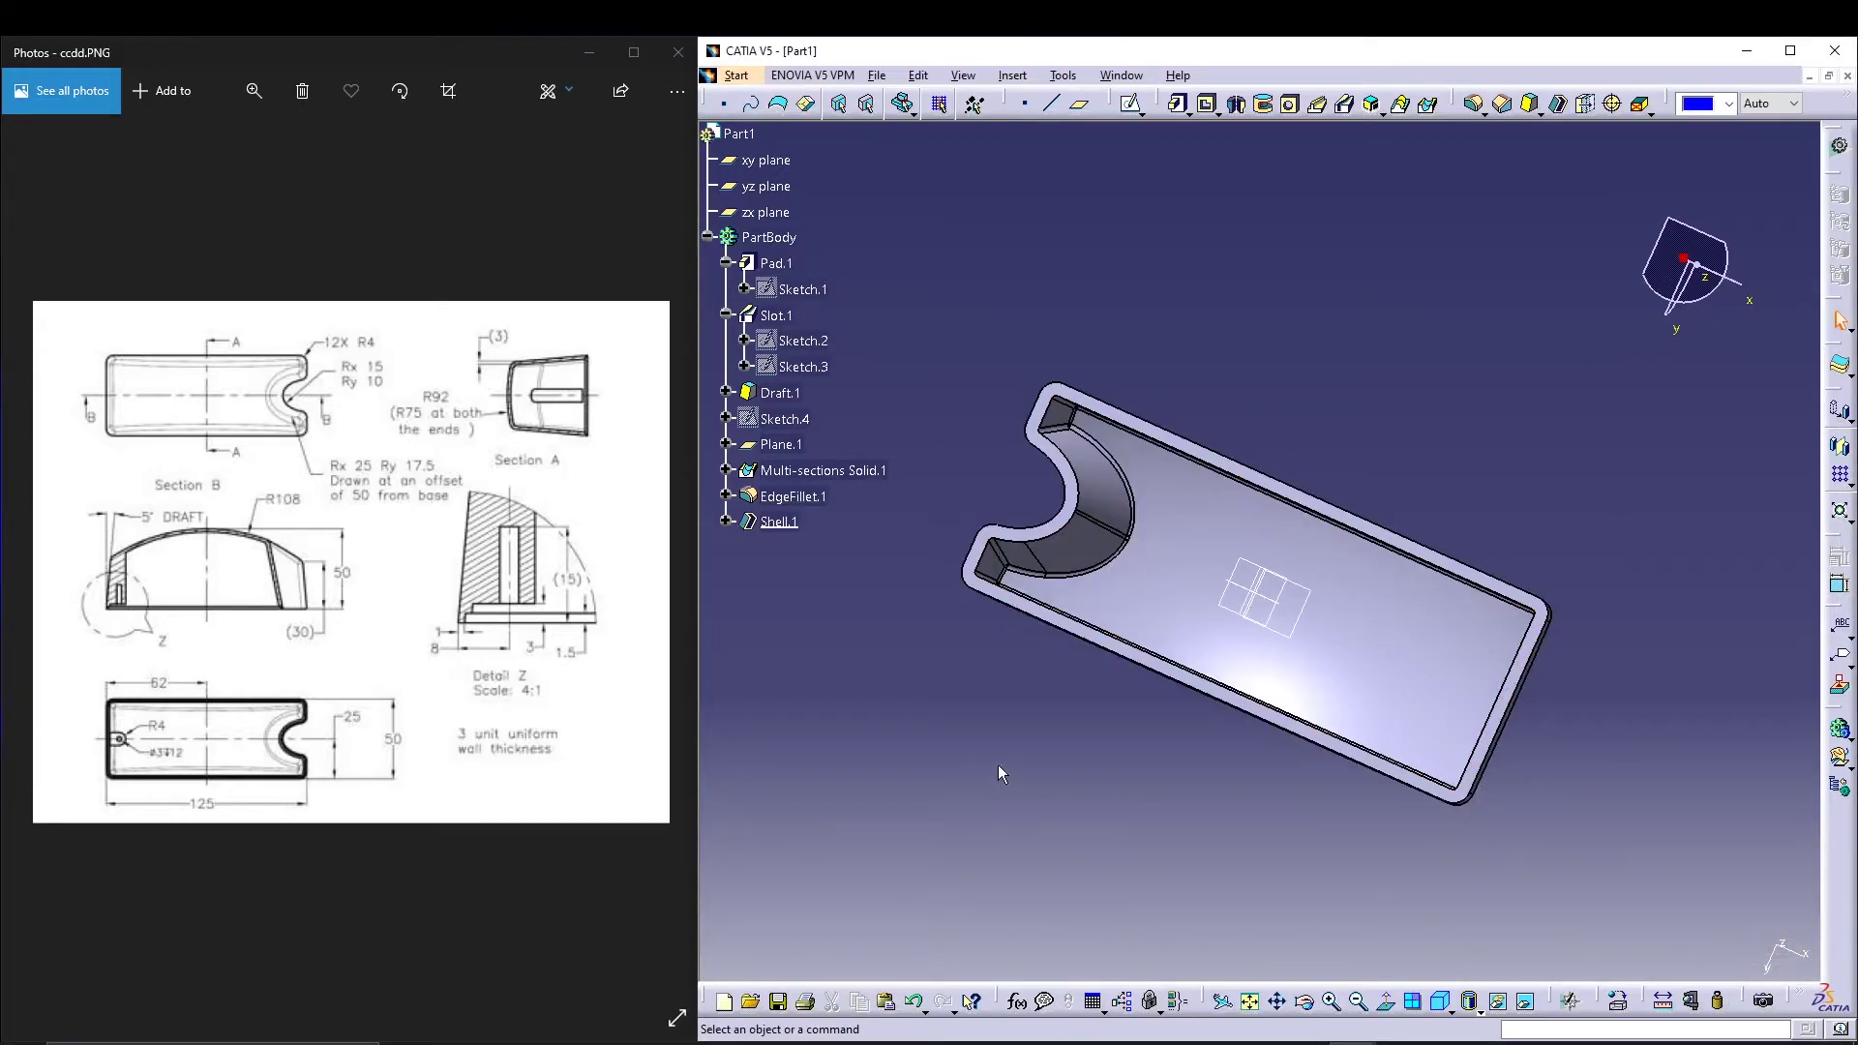
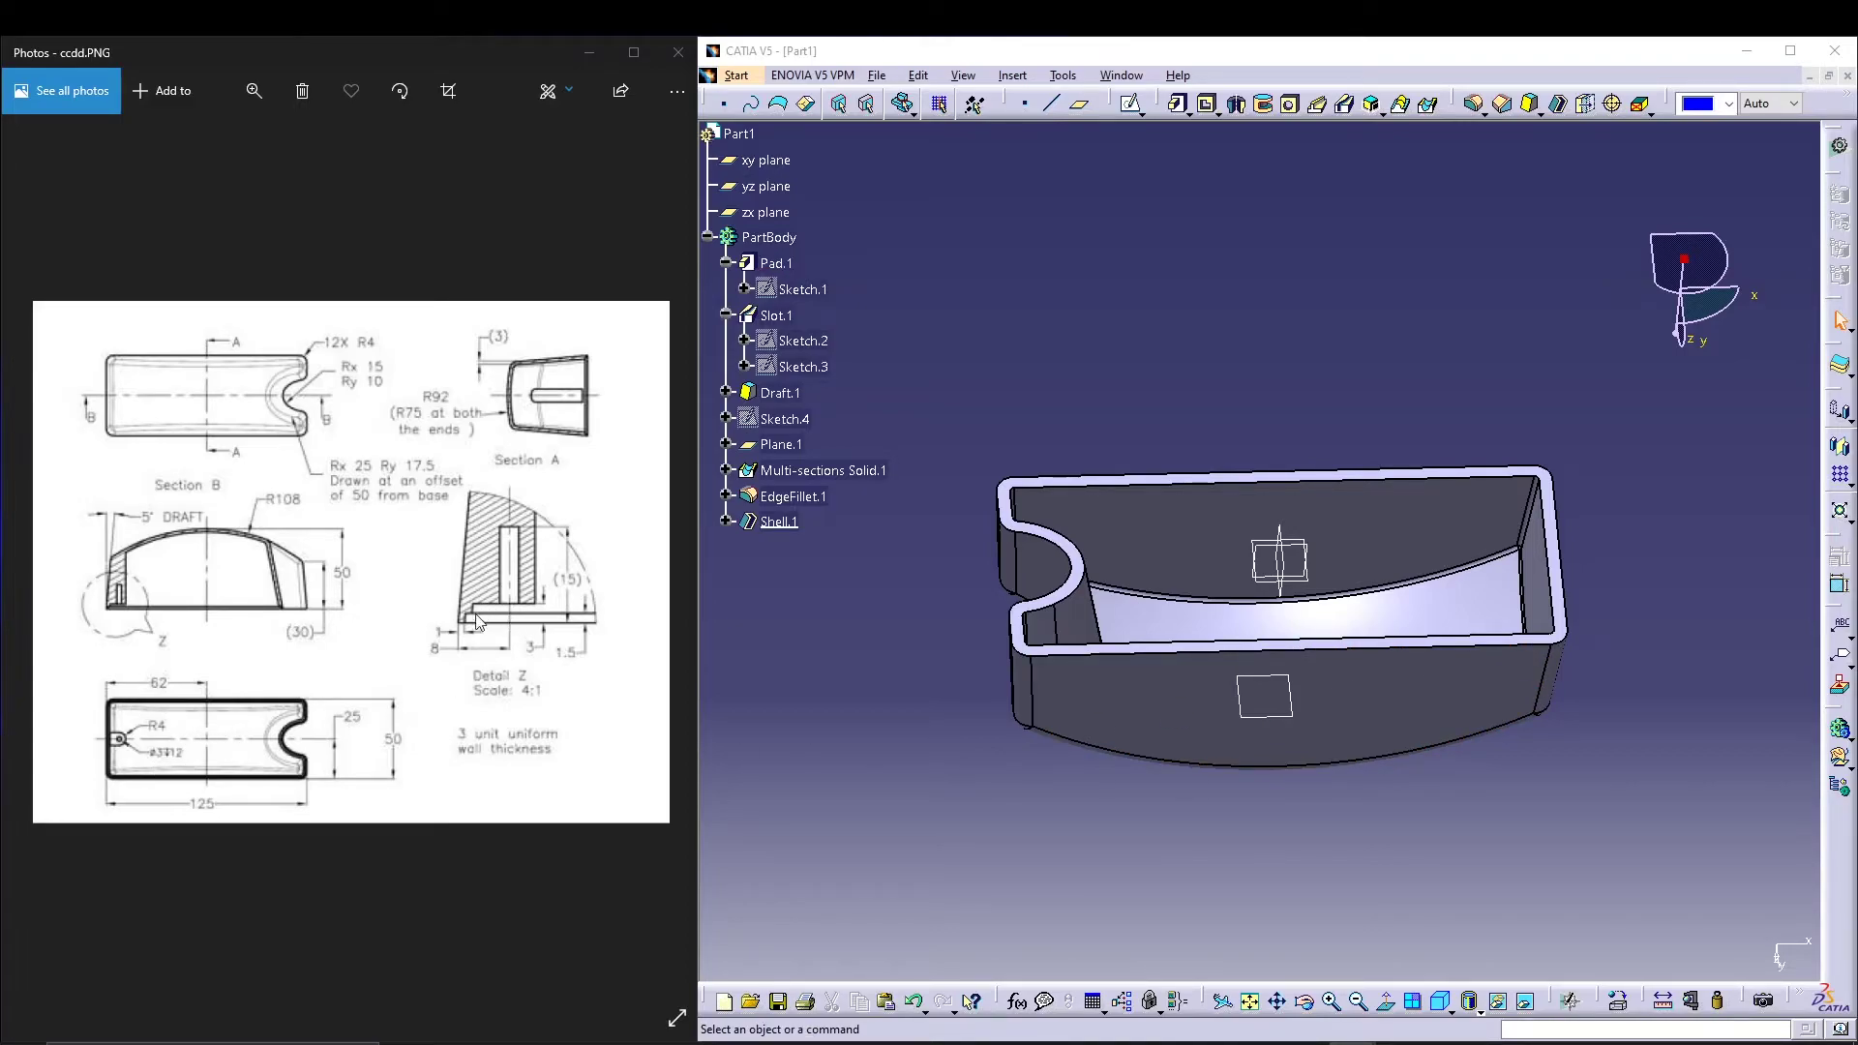
Step: Show the reference picture ccc.PNG in Photos and start a sketch on the shell's flat rim face in CATIA
{"action": "left_click", "coordinate": [50, 573]}
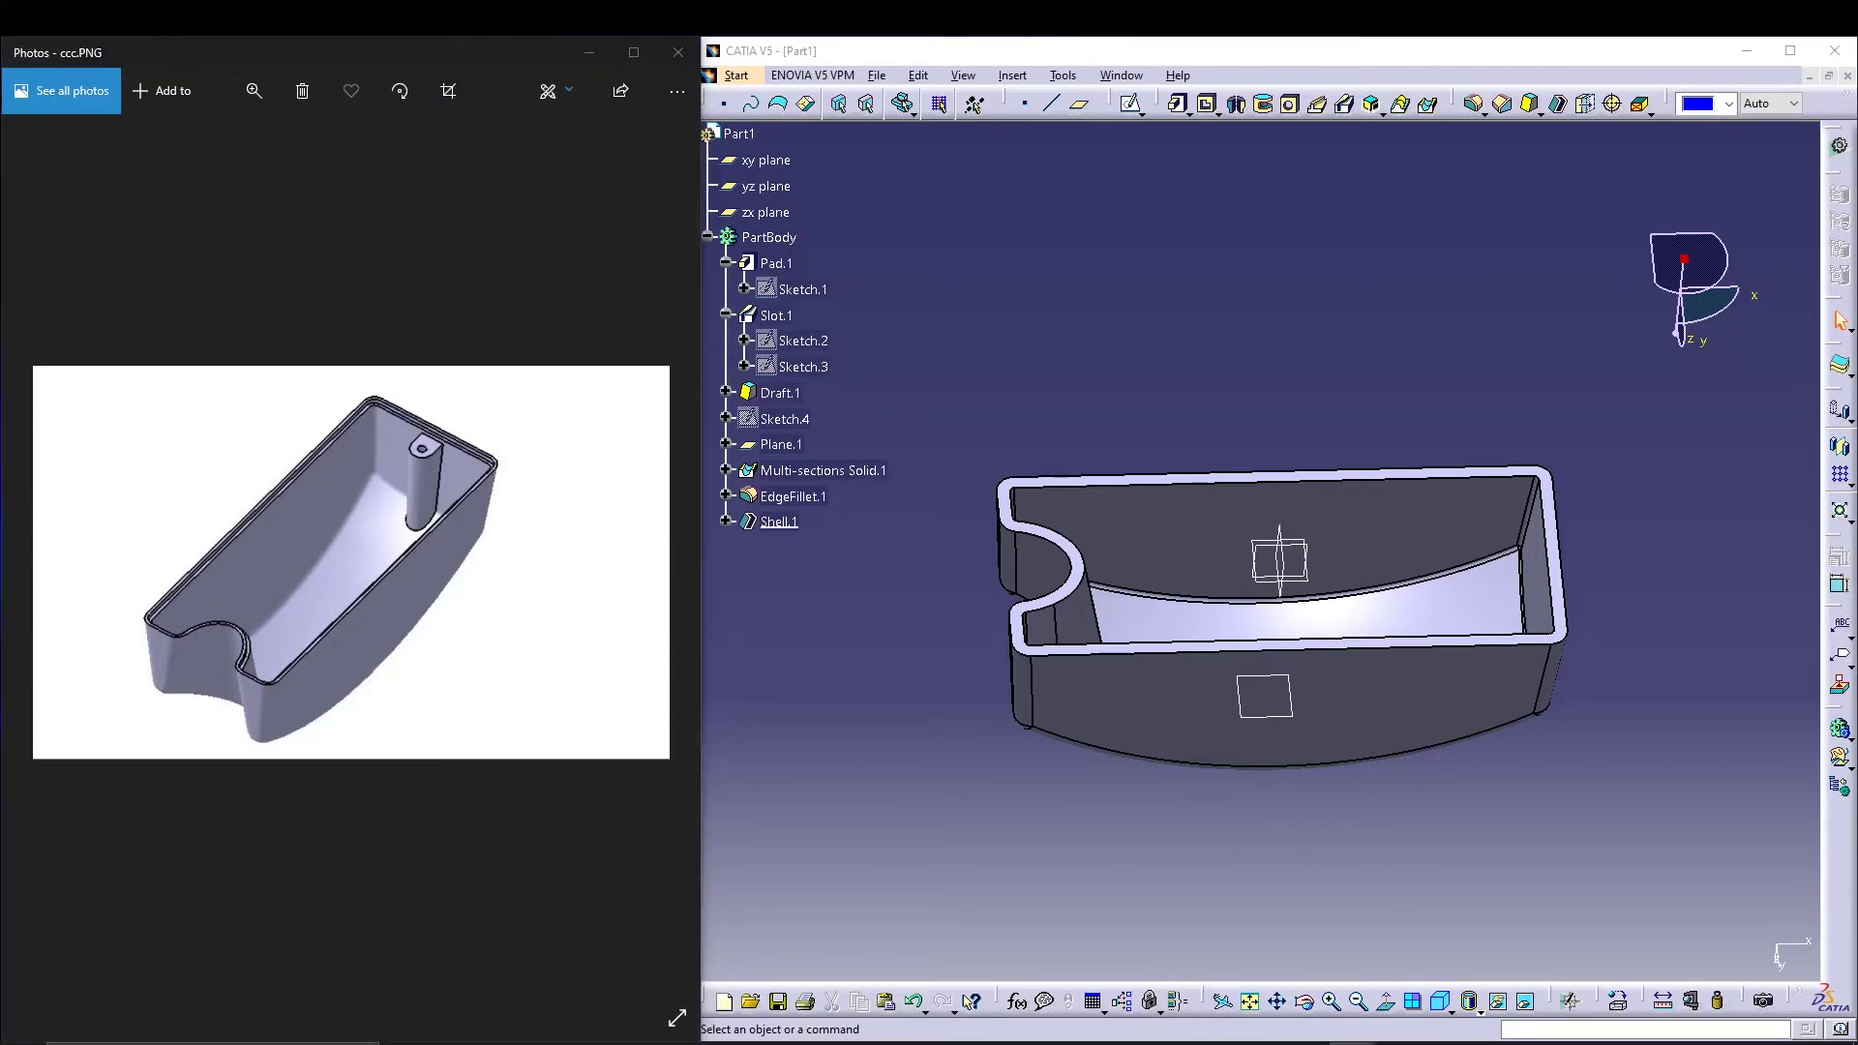
{"action": "left_click", "coordinate": [1006, 503]}
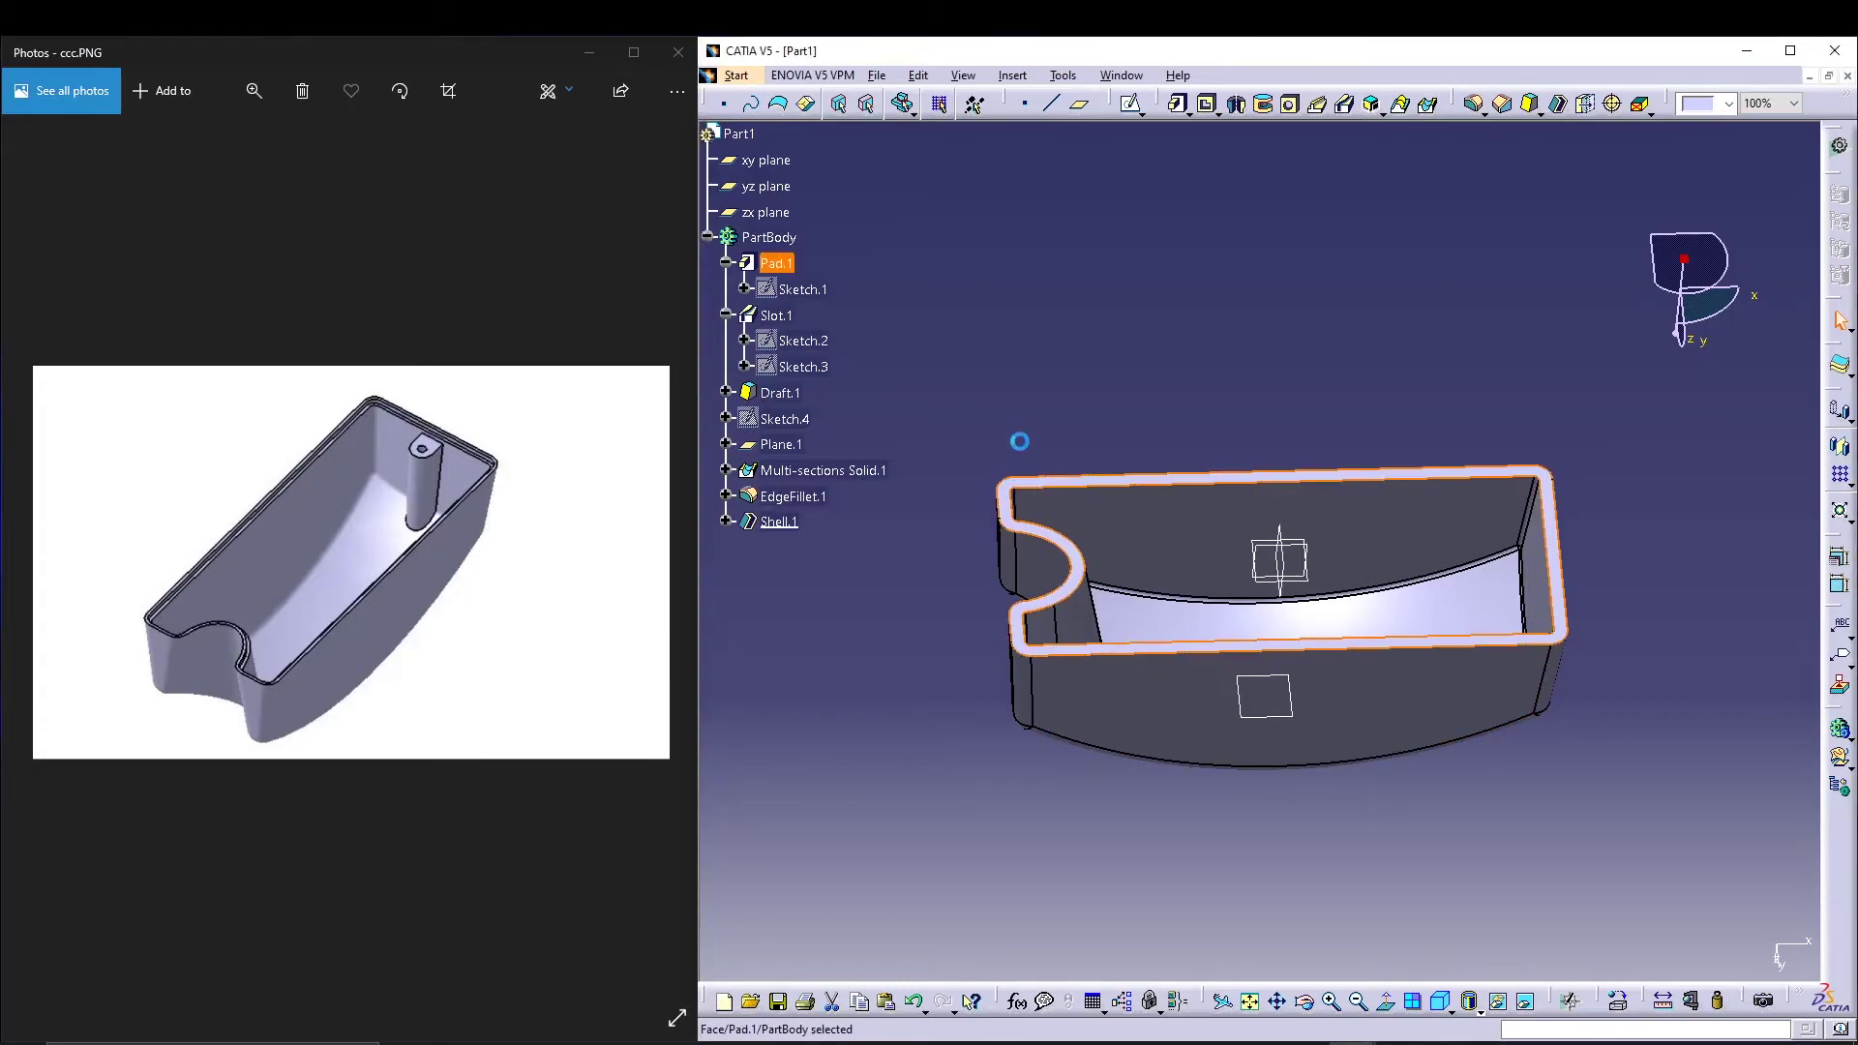
{"action": "left_click", "coordinate": [1131, 107]}
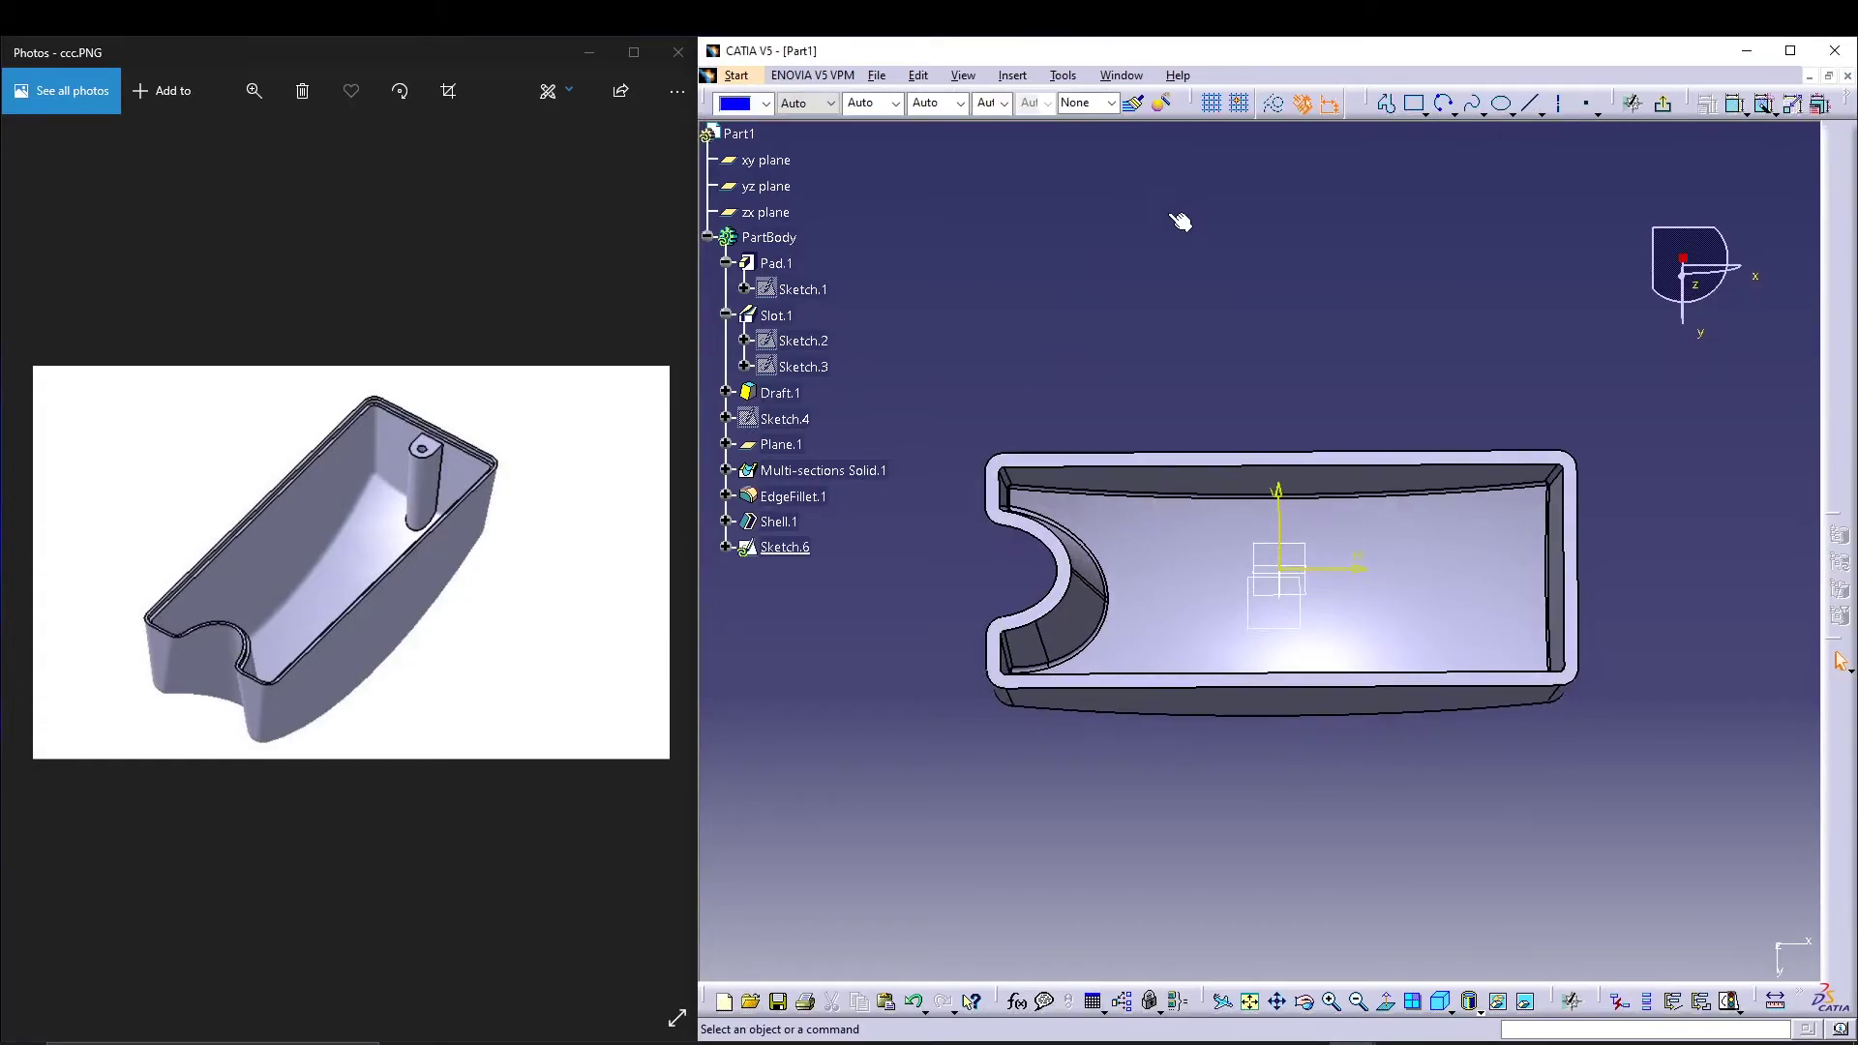
{"action": "mouse_move", "coordinate": [1168, 774]}
{"action": "middle_mouse_down"}
{"action": "mouse_move", "coordinate": [1165, 746]}
{"action": "mouse_move", "coordinate": [1194, 763]}
{"action": "middle_mouse_up"}
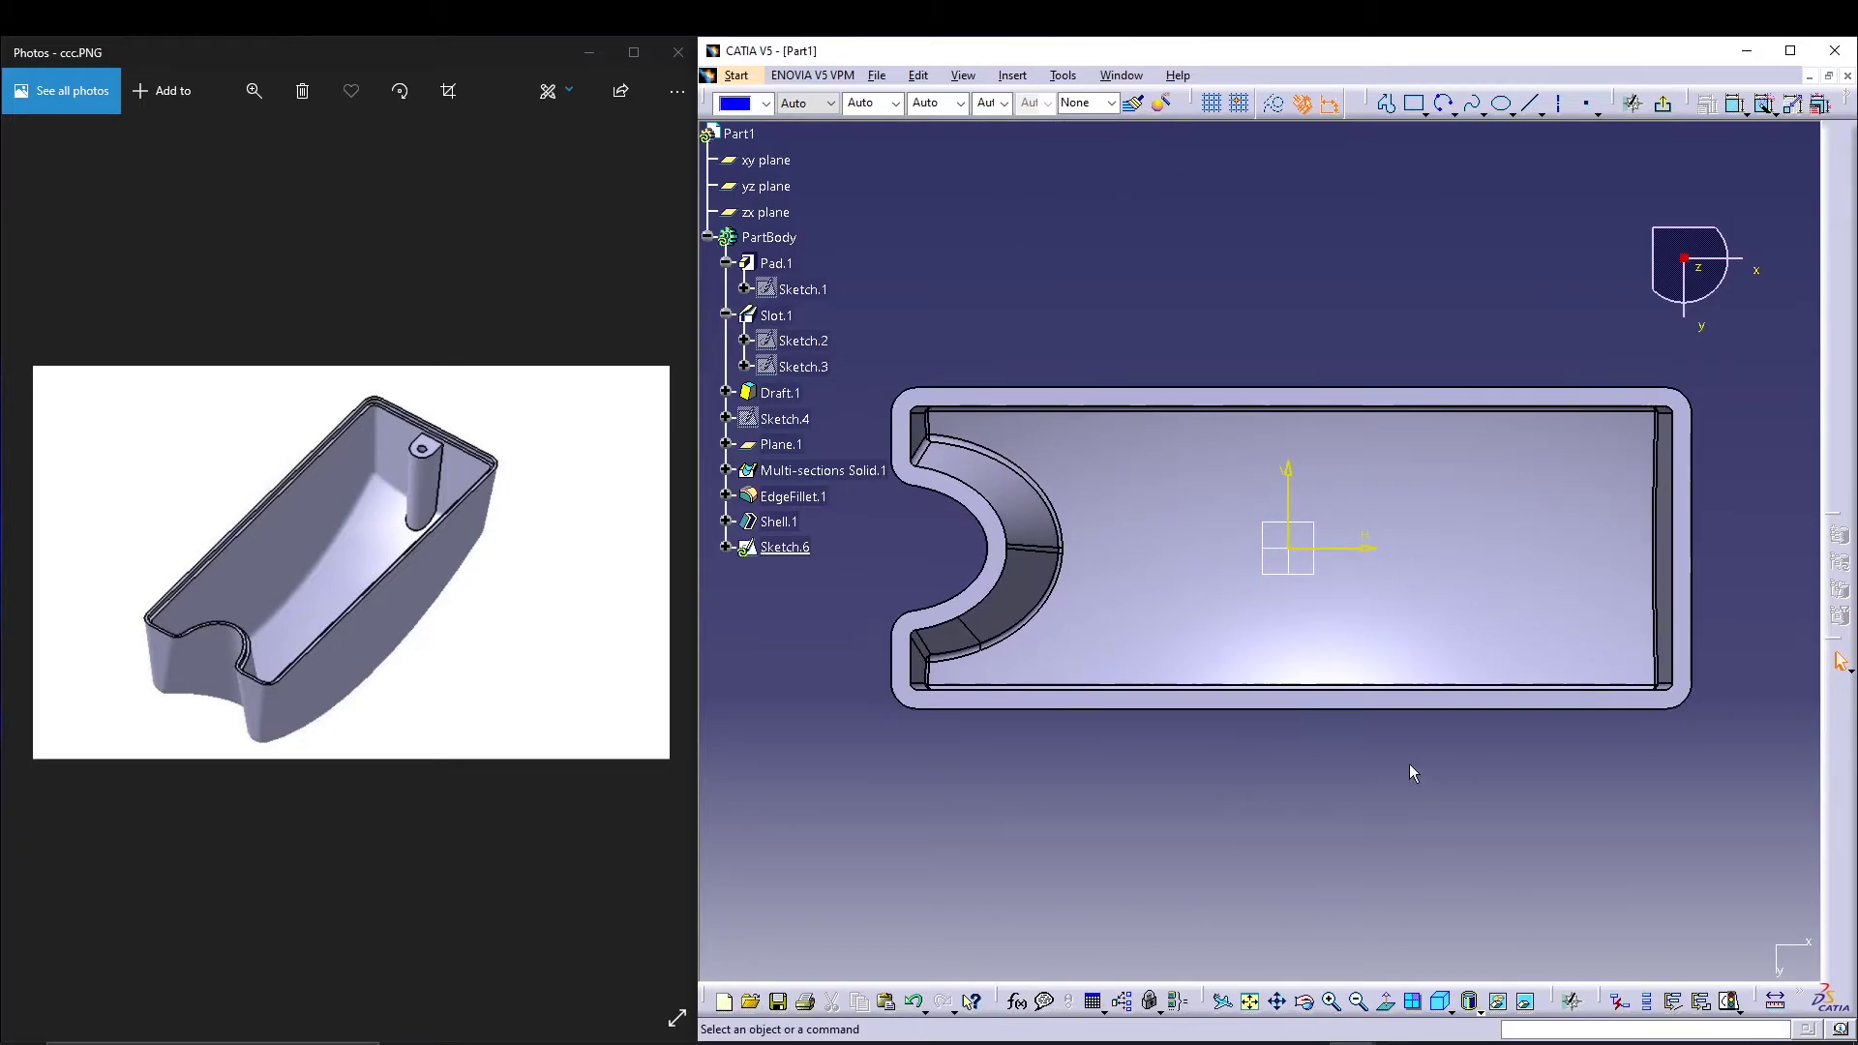
Step: Project the 12 outer edges of the rim, including the notch edges and corner arcs, into the rim sketch
{"action": "left_click", "coordinate": [1418, 708]}
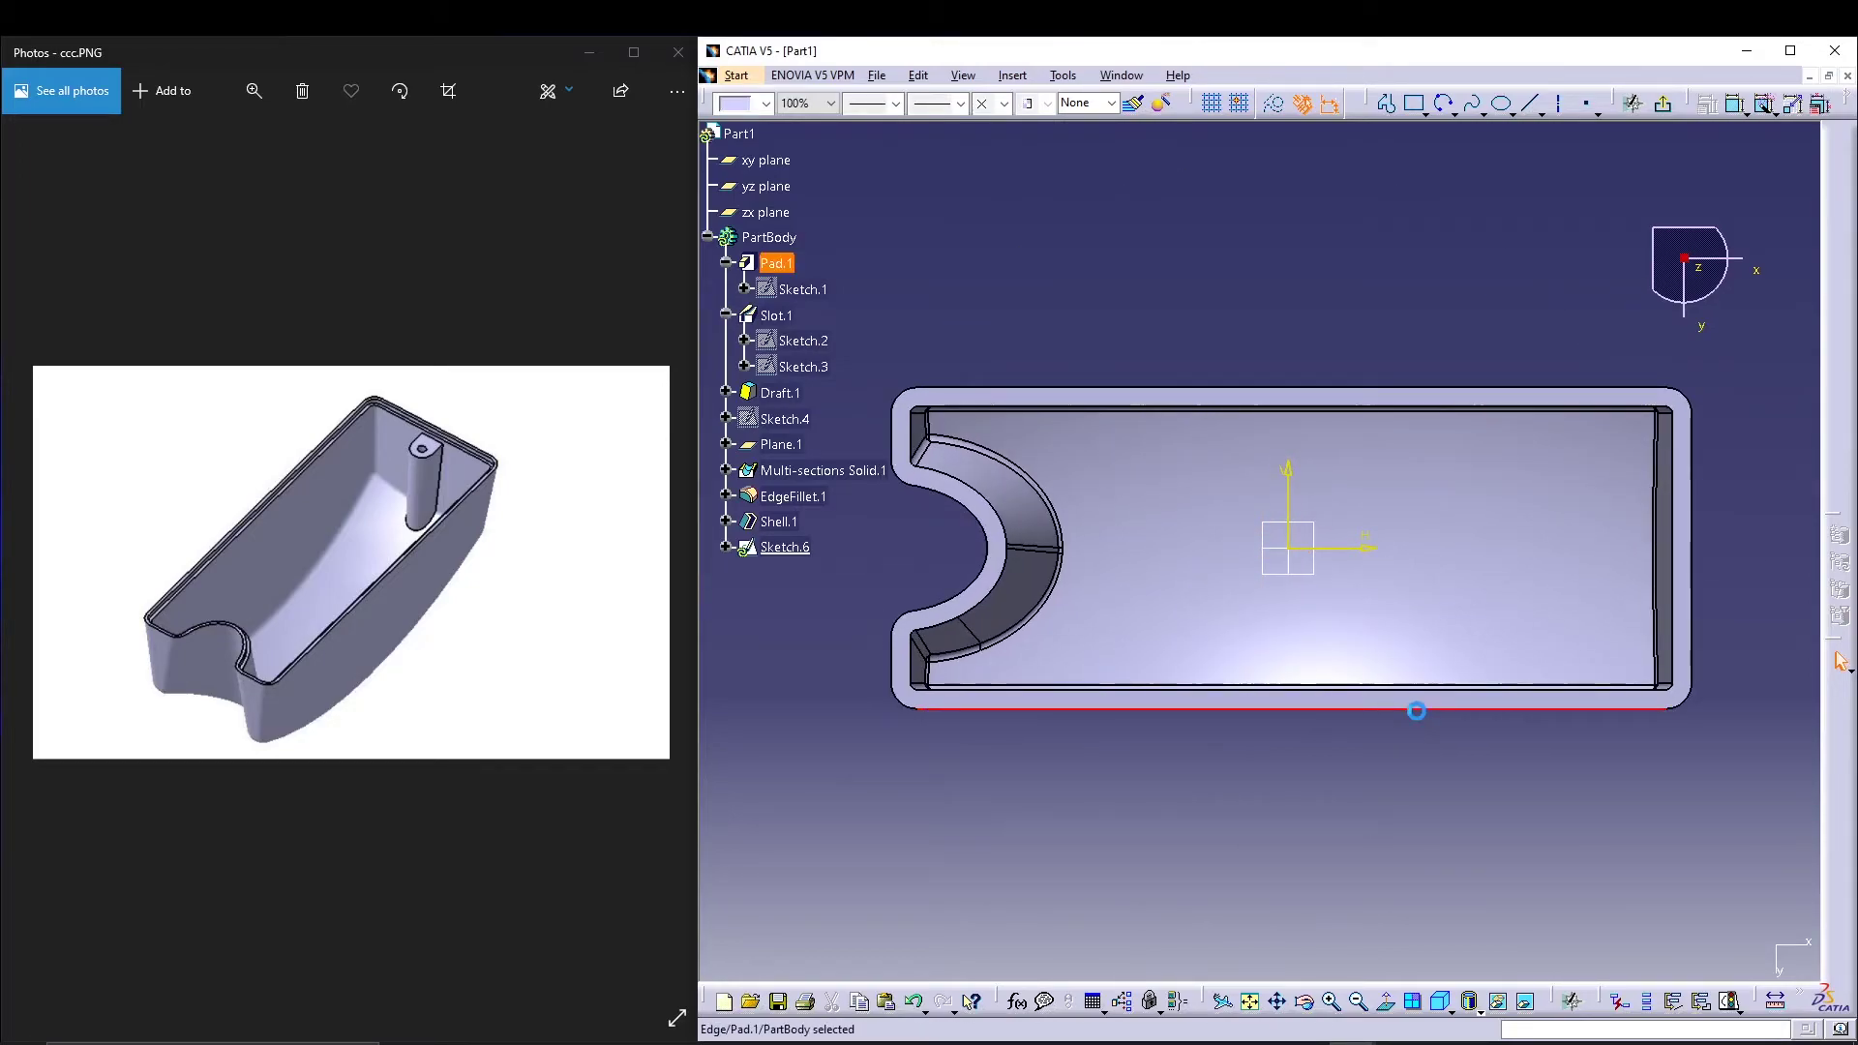
{"action": "left_click", "coordinate": [1690, 699], "text": "ctrl"}
{"action": "left_click", "coordinate": [1692, 663], "text": "ctrl"}
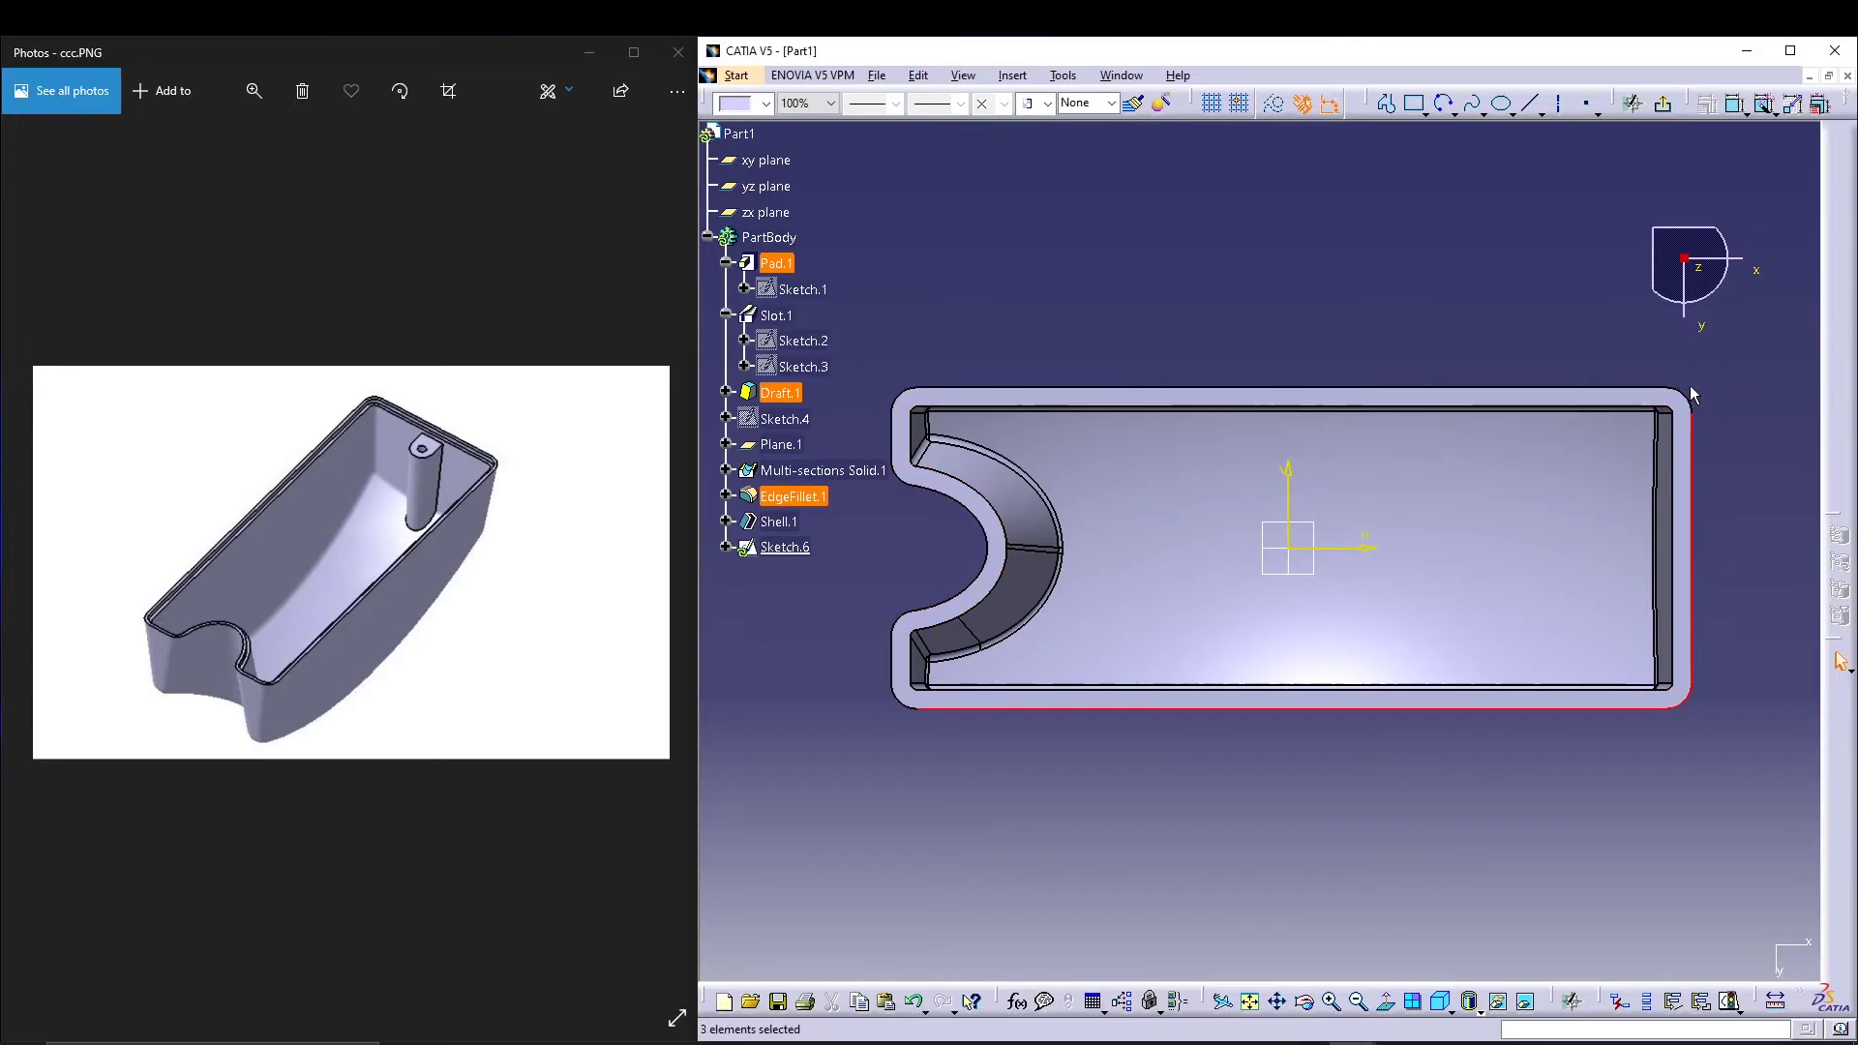
{"action": "left_click", "coordinate": [1629, 393], "text": "ctrl"}
{"action": "left_click", "coordinate": [903, 400], "text": "ctrl"}
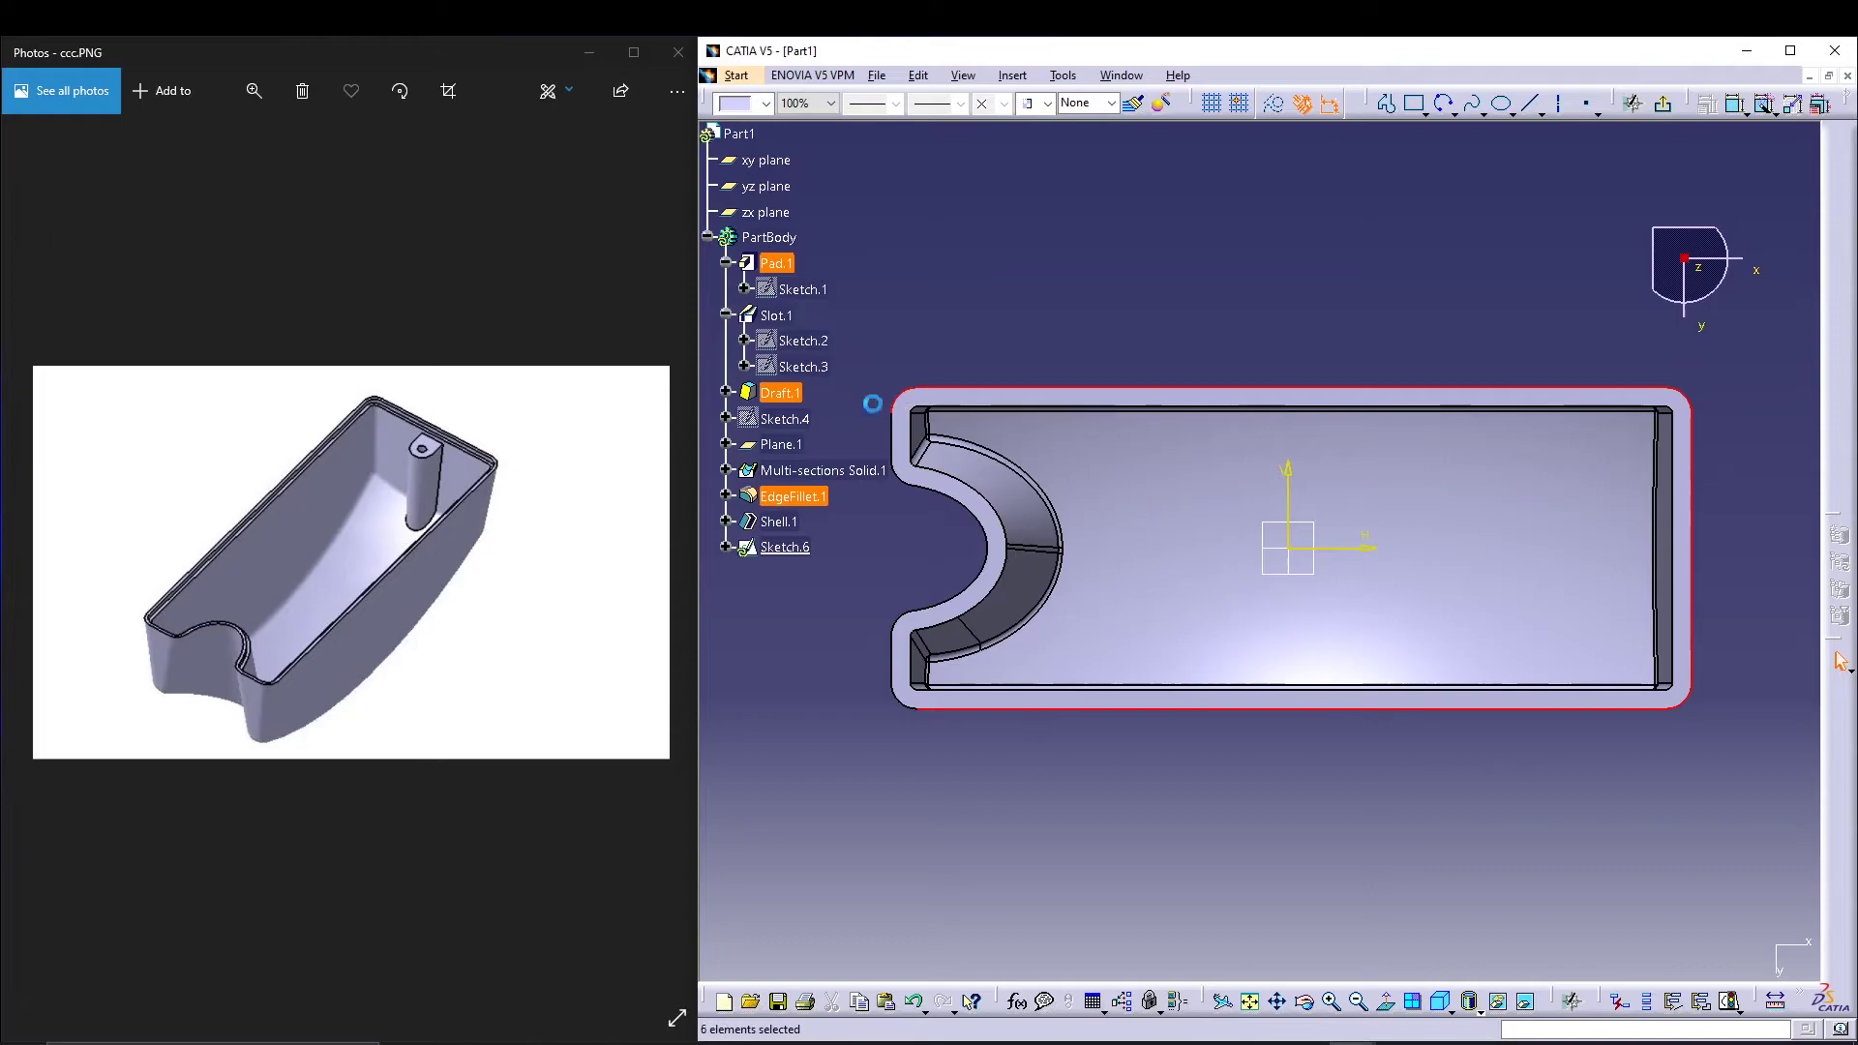
{"action": "left_click", "coordinate": [903, 481], "text": "ctrl"}
{"action": "left_click", "coordinate": [943, 499], "text": "ctrl"}
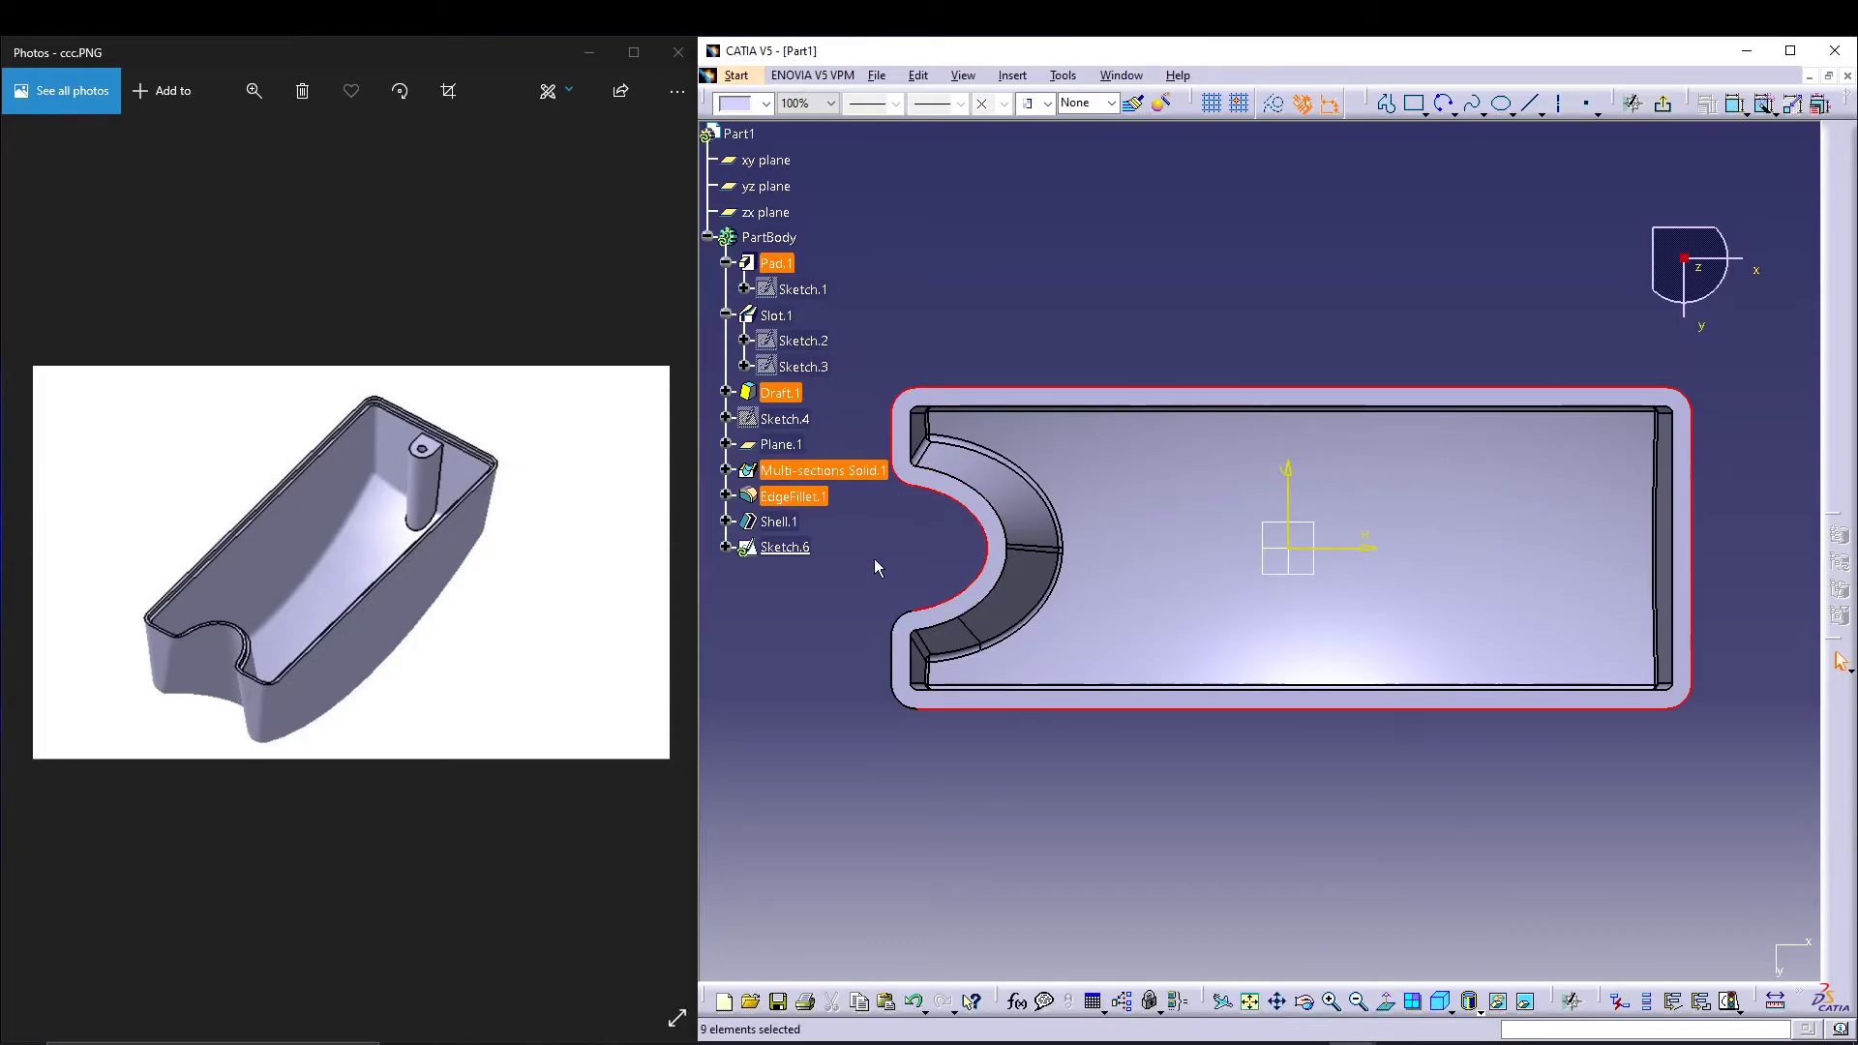
{"action": "left_click", "coordinate": [898, 621], "text": "ctrl"}
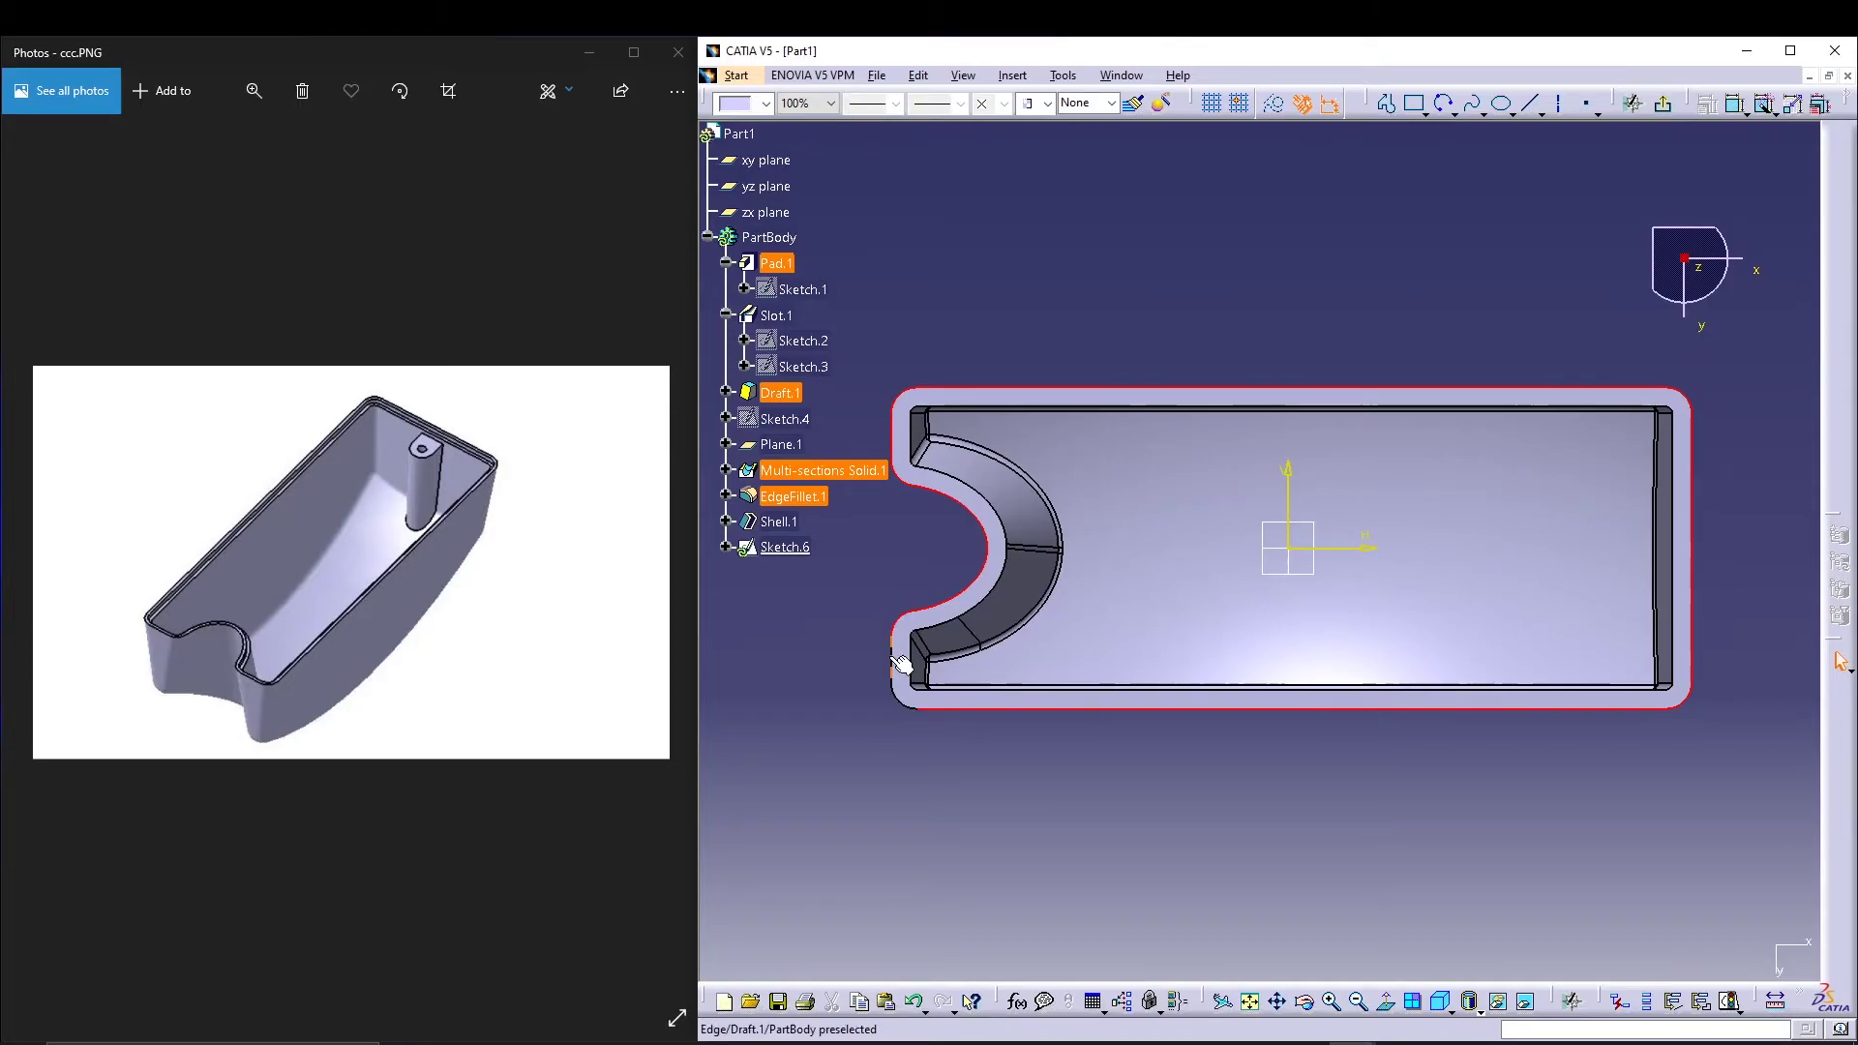
{"action": "left_click", "coordinate": [892, 660], "text": "ctrl"}
{"action": "left_click", "coordinate": [894, 695], "text": "ctrl"}
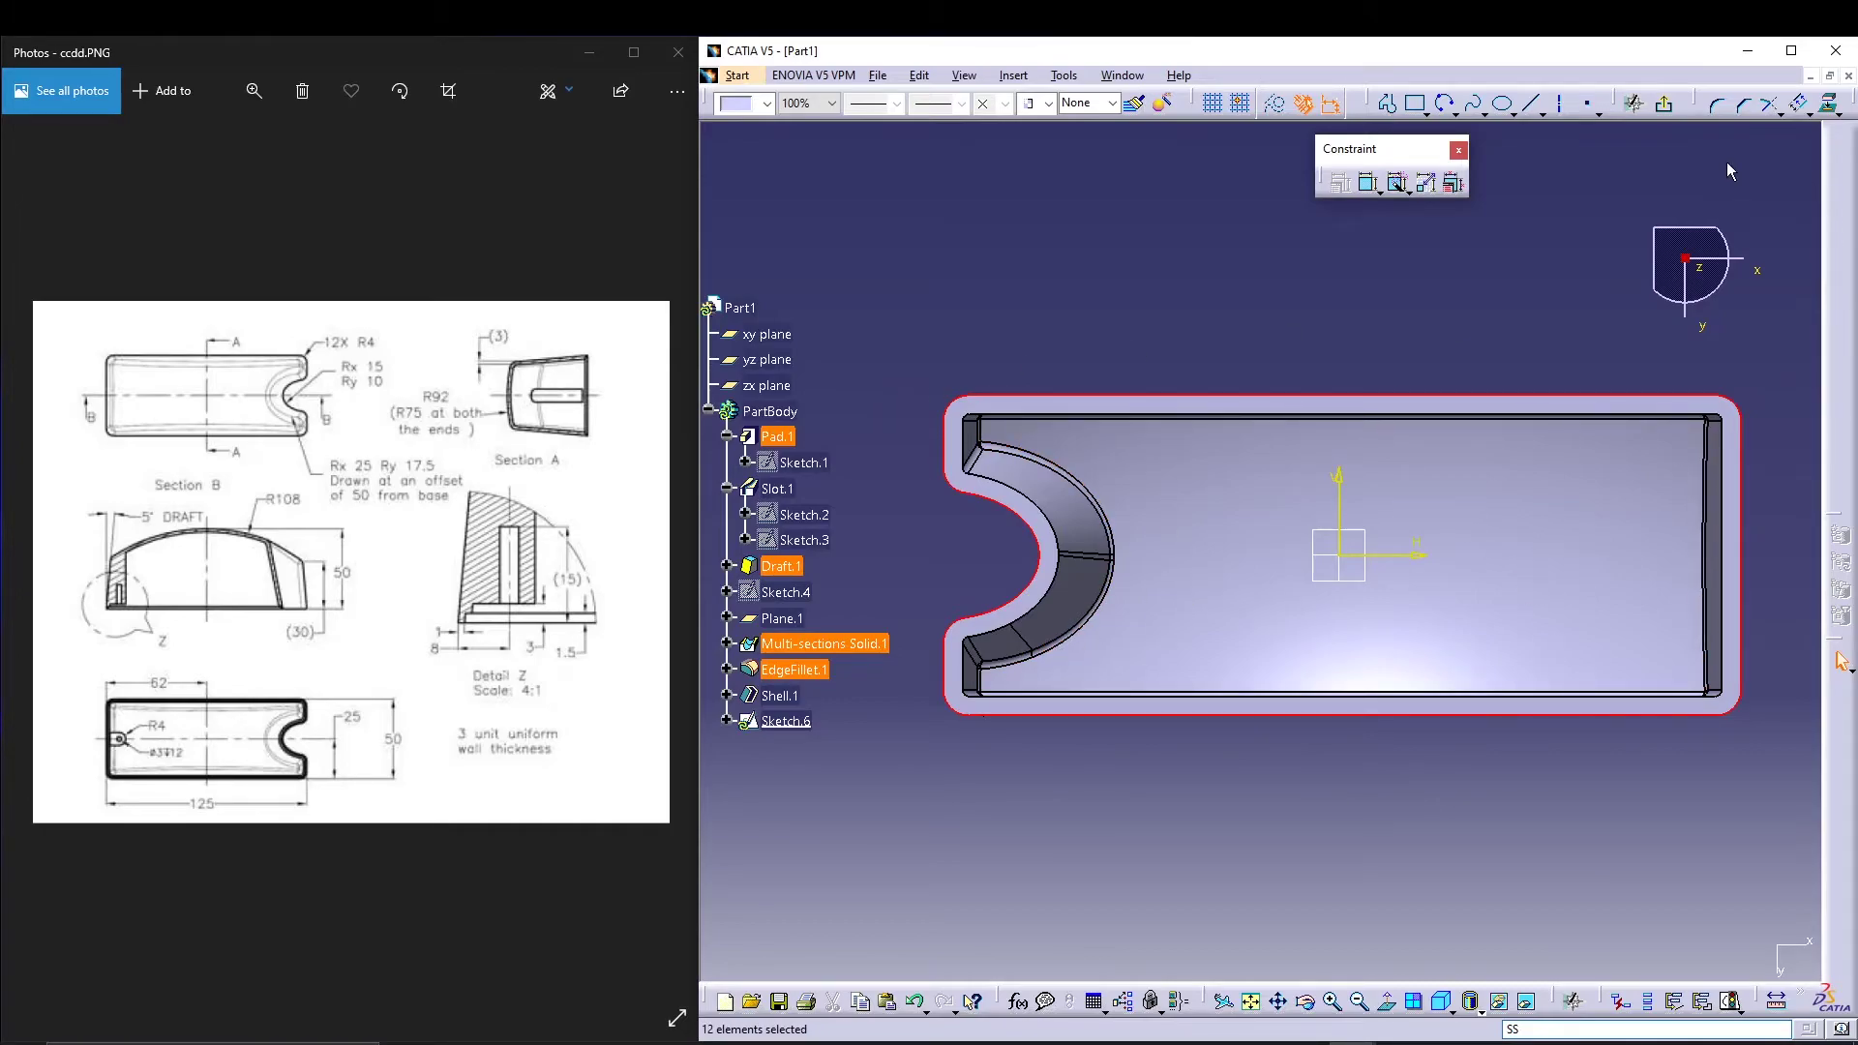
{"action": "left_click", "coordinate": [785, 721]}
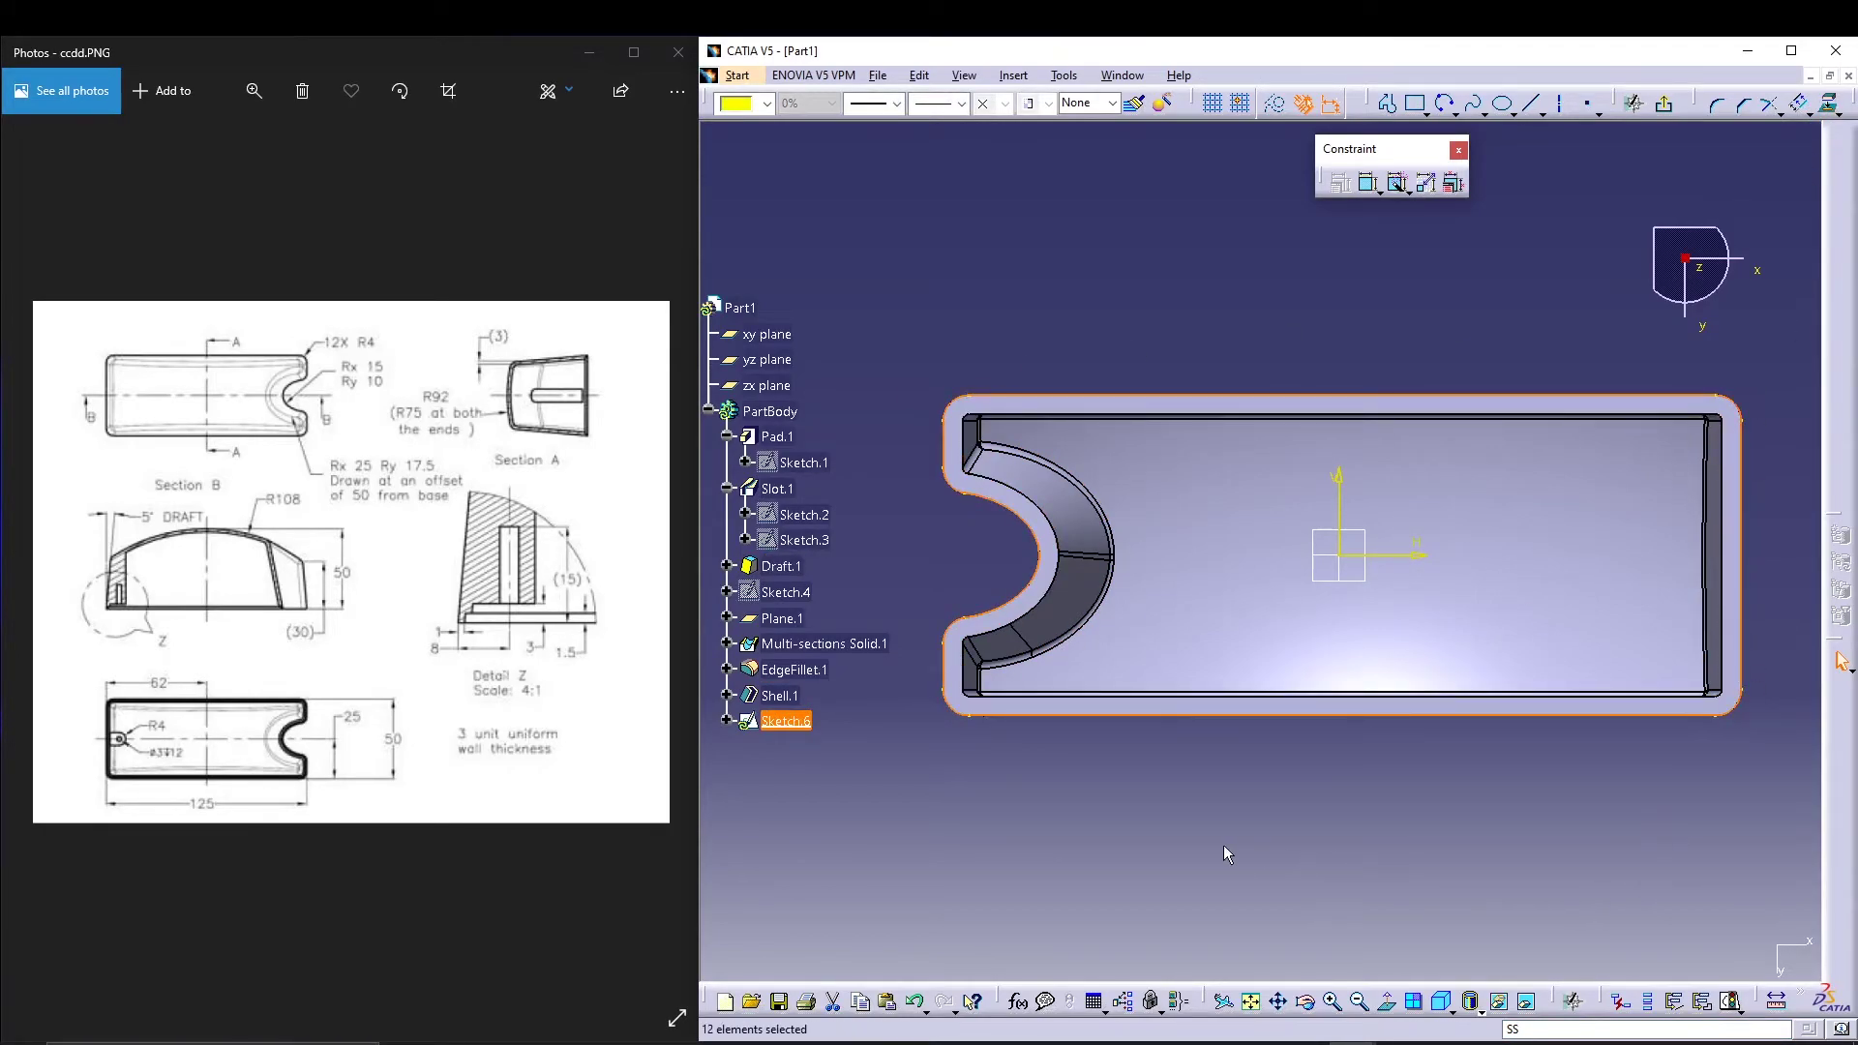
Step: Offset the projected rim outline inward by 1.5 mm, with CATIA enlarged to full screen
{"action": "left_click", "coordinate": [1797, 108]}
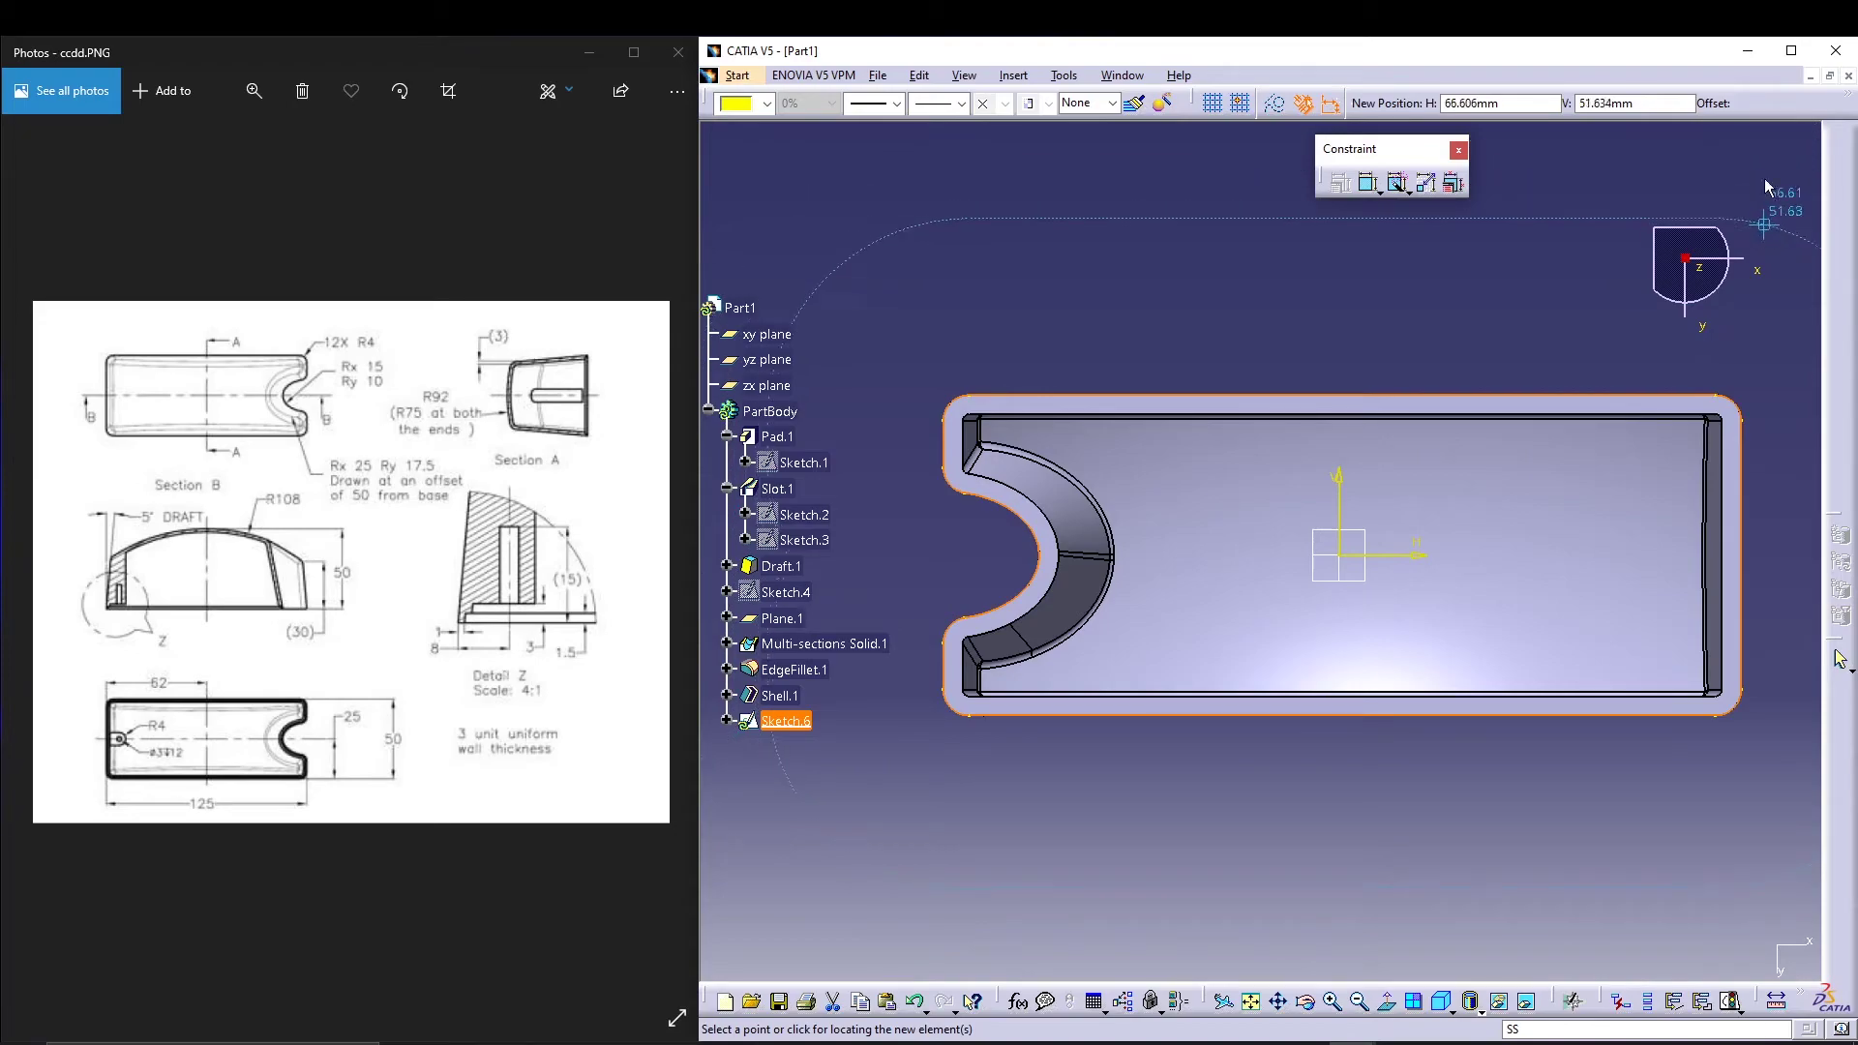
{"action": "left_click", "coordinate": [1791, 53]}
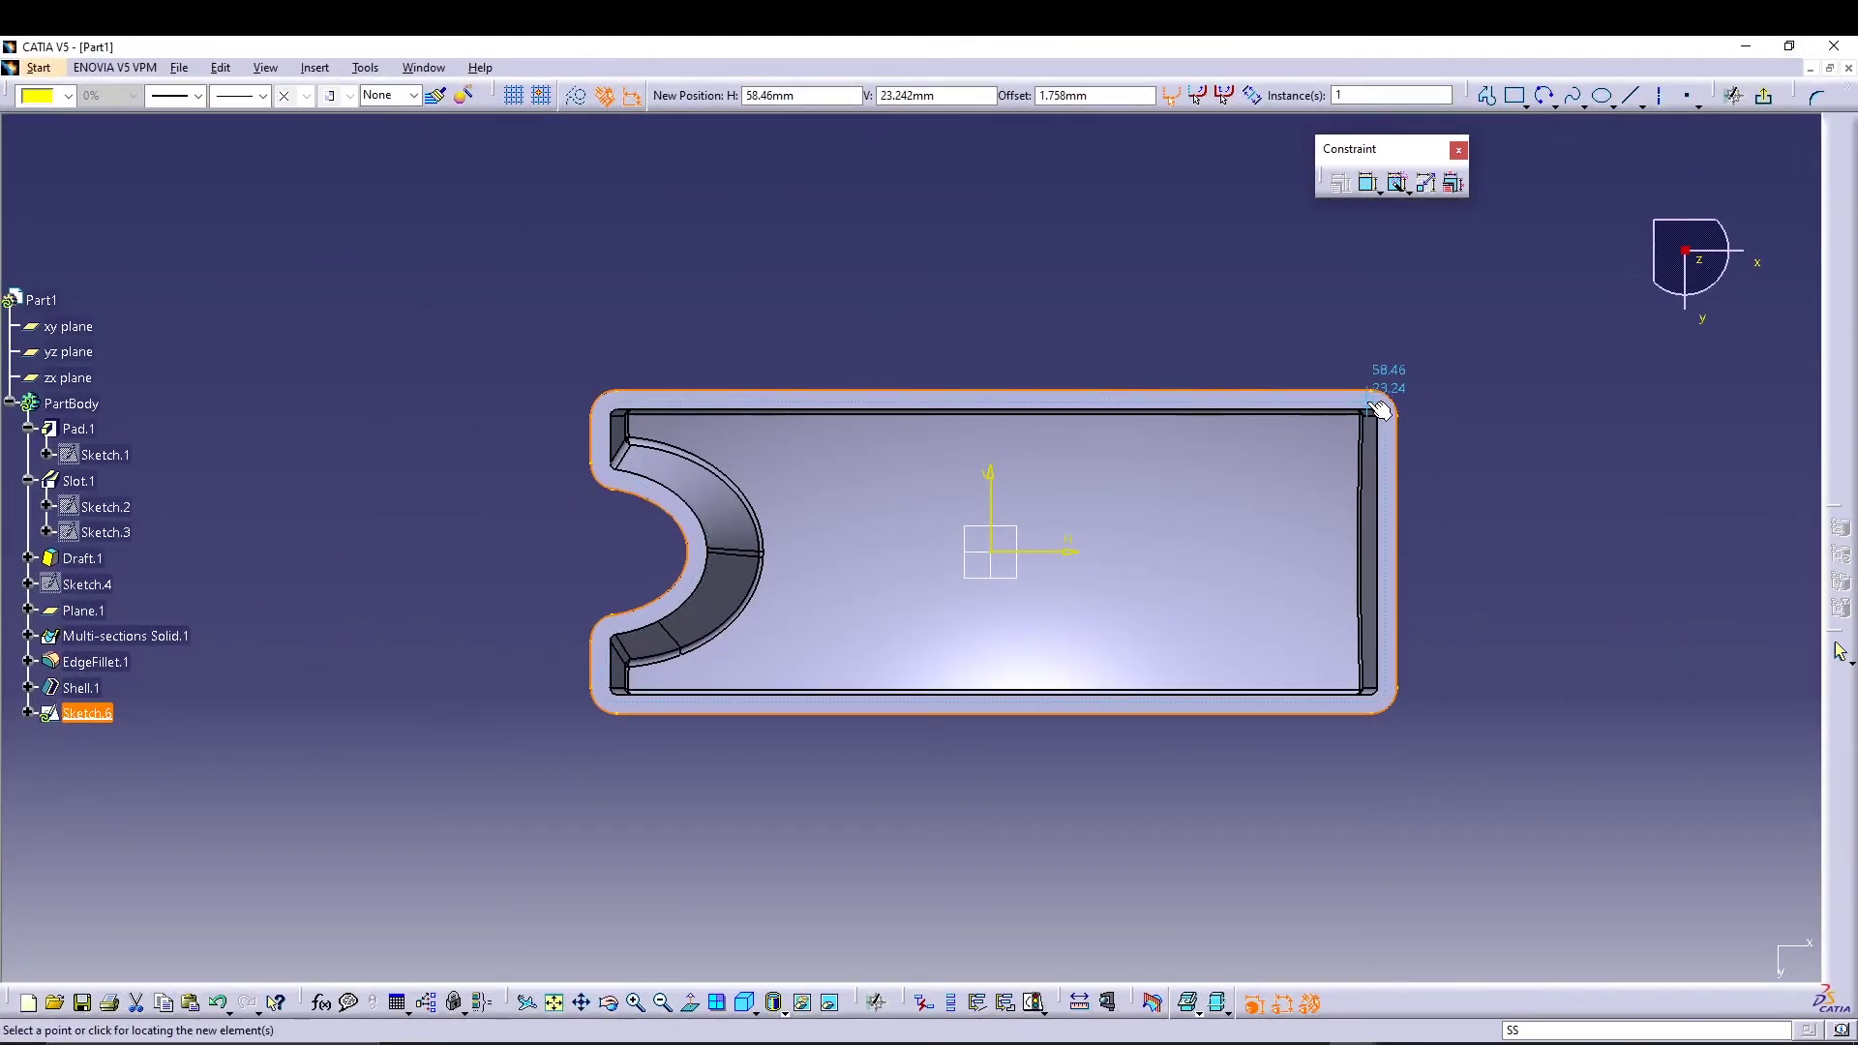
{"action": "key", "text": "Tab"}
{"action": "key", "text": "Tab"}
{"action": "key", "text": "Tab"}
{"action": "key", "text": "Tab"}
{"action": "key", "text": "Tab"}
{"action": "key", "text": "Tab"}
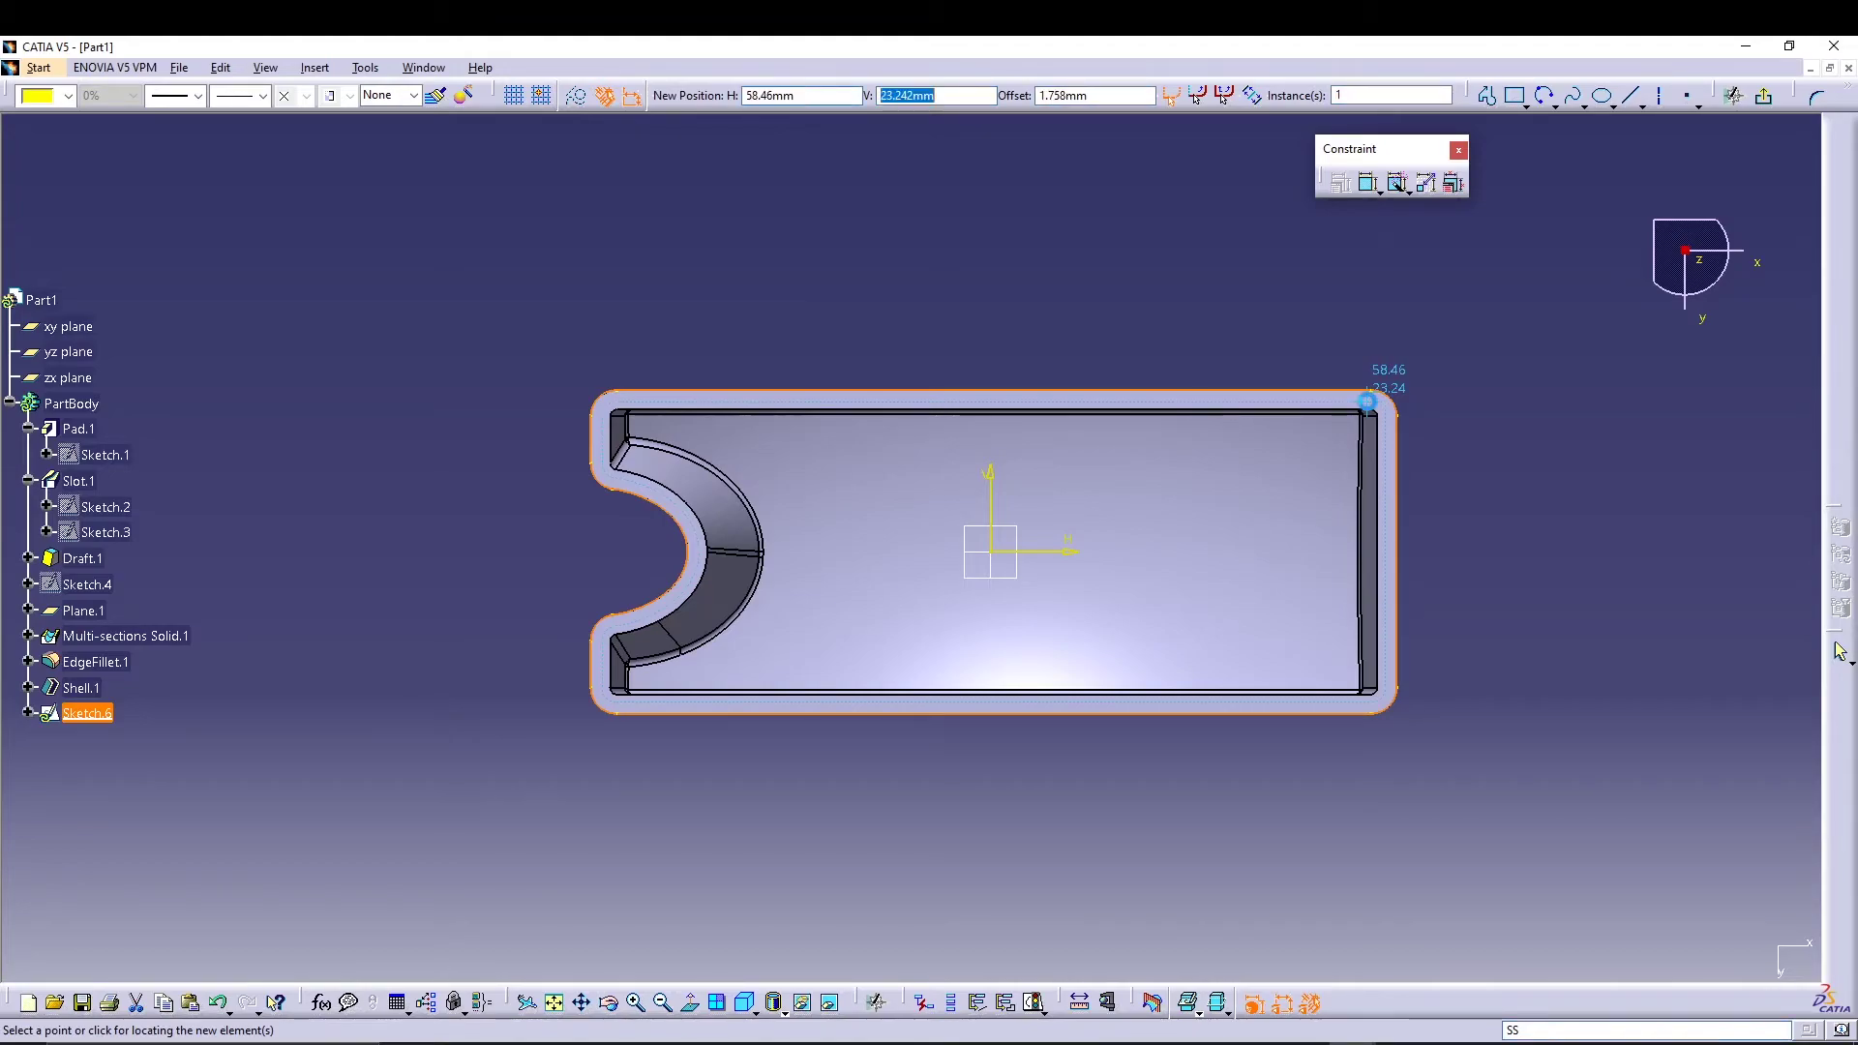
{"action": "type", "text": "1.5"}
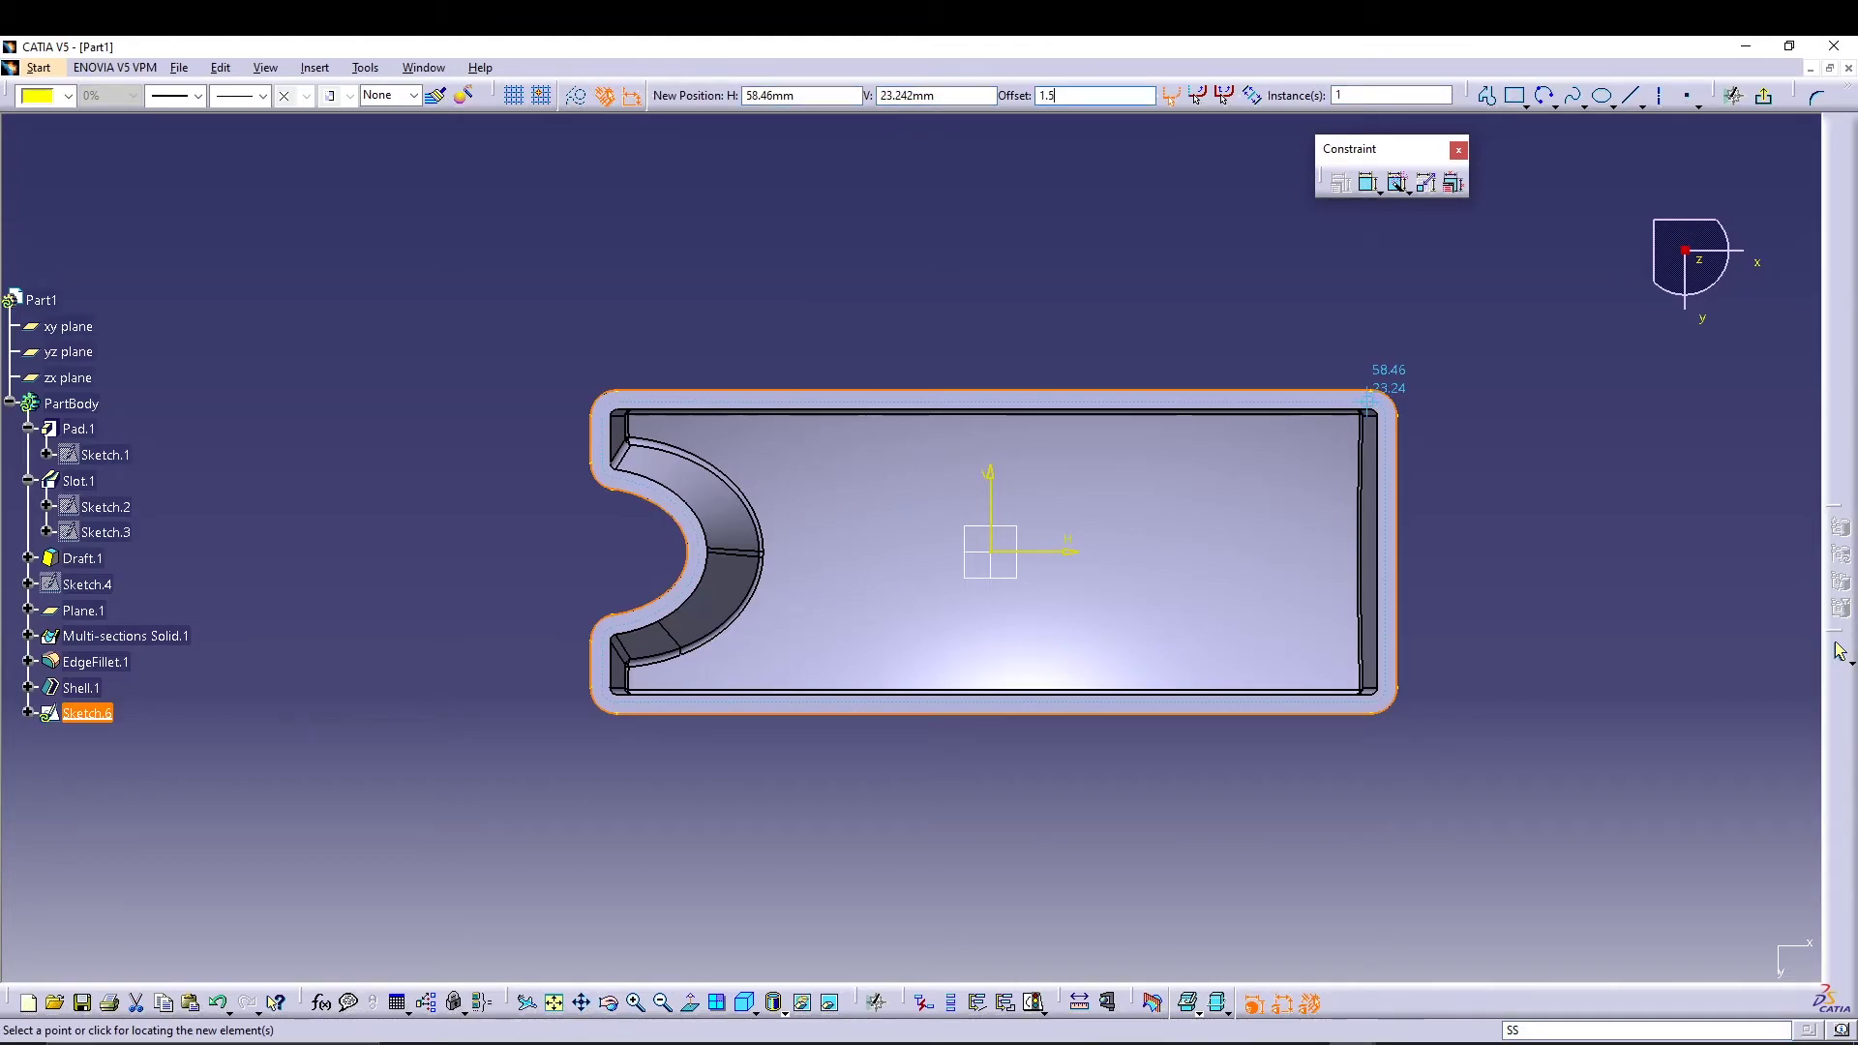
{"action": "key", "text": "Return"}
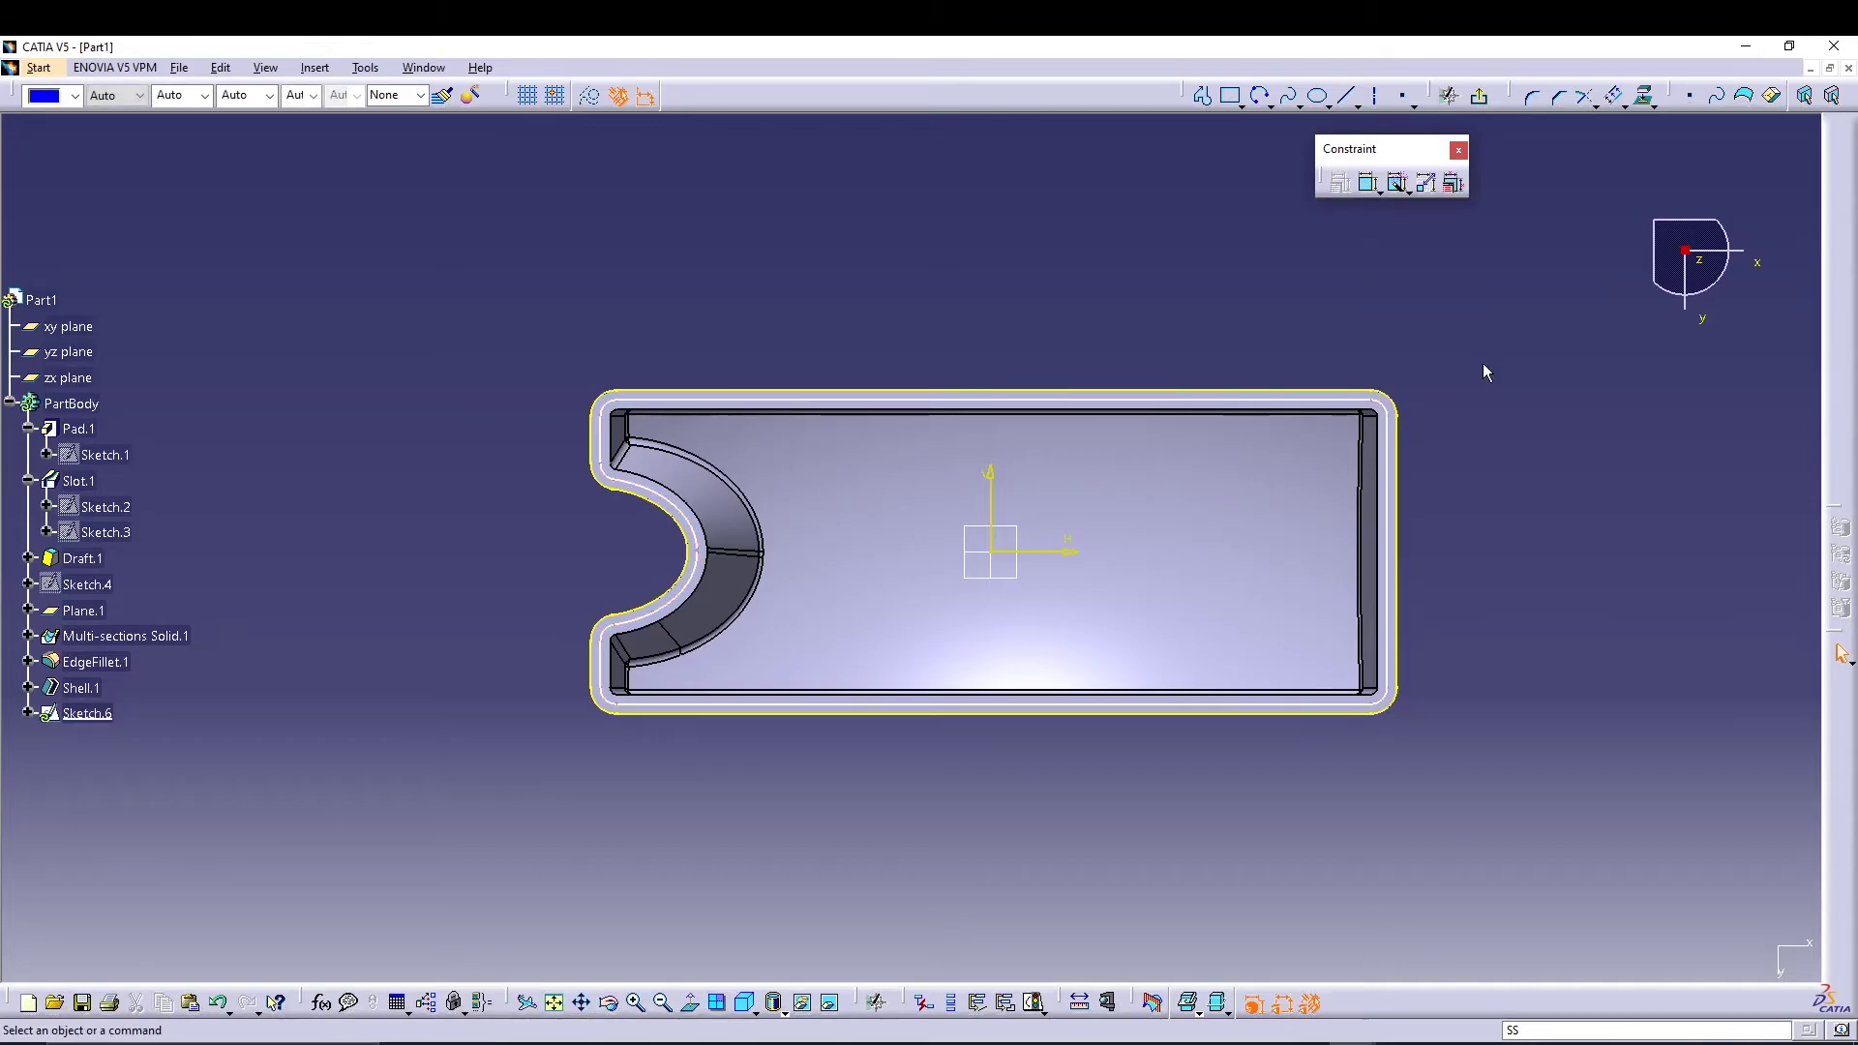
Step: Convert all 12 elements of the projected outer outline into construction geometry
{"action": "left_click", "coordinate": [613, 397]}
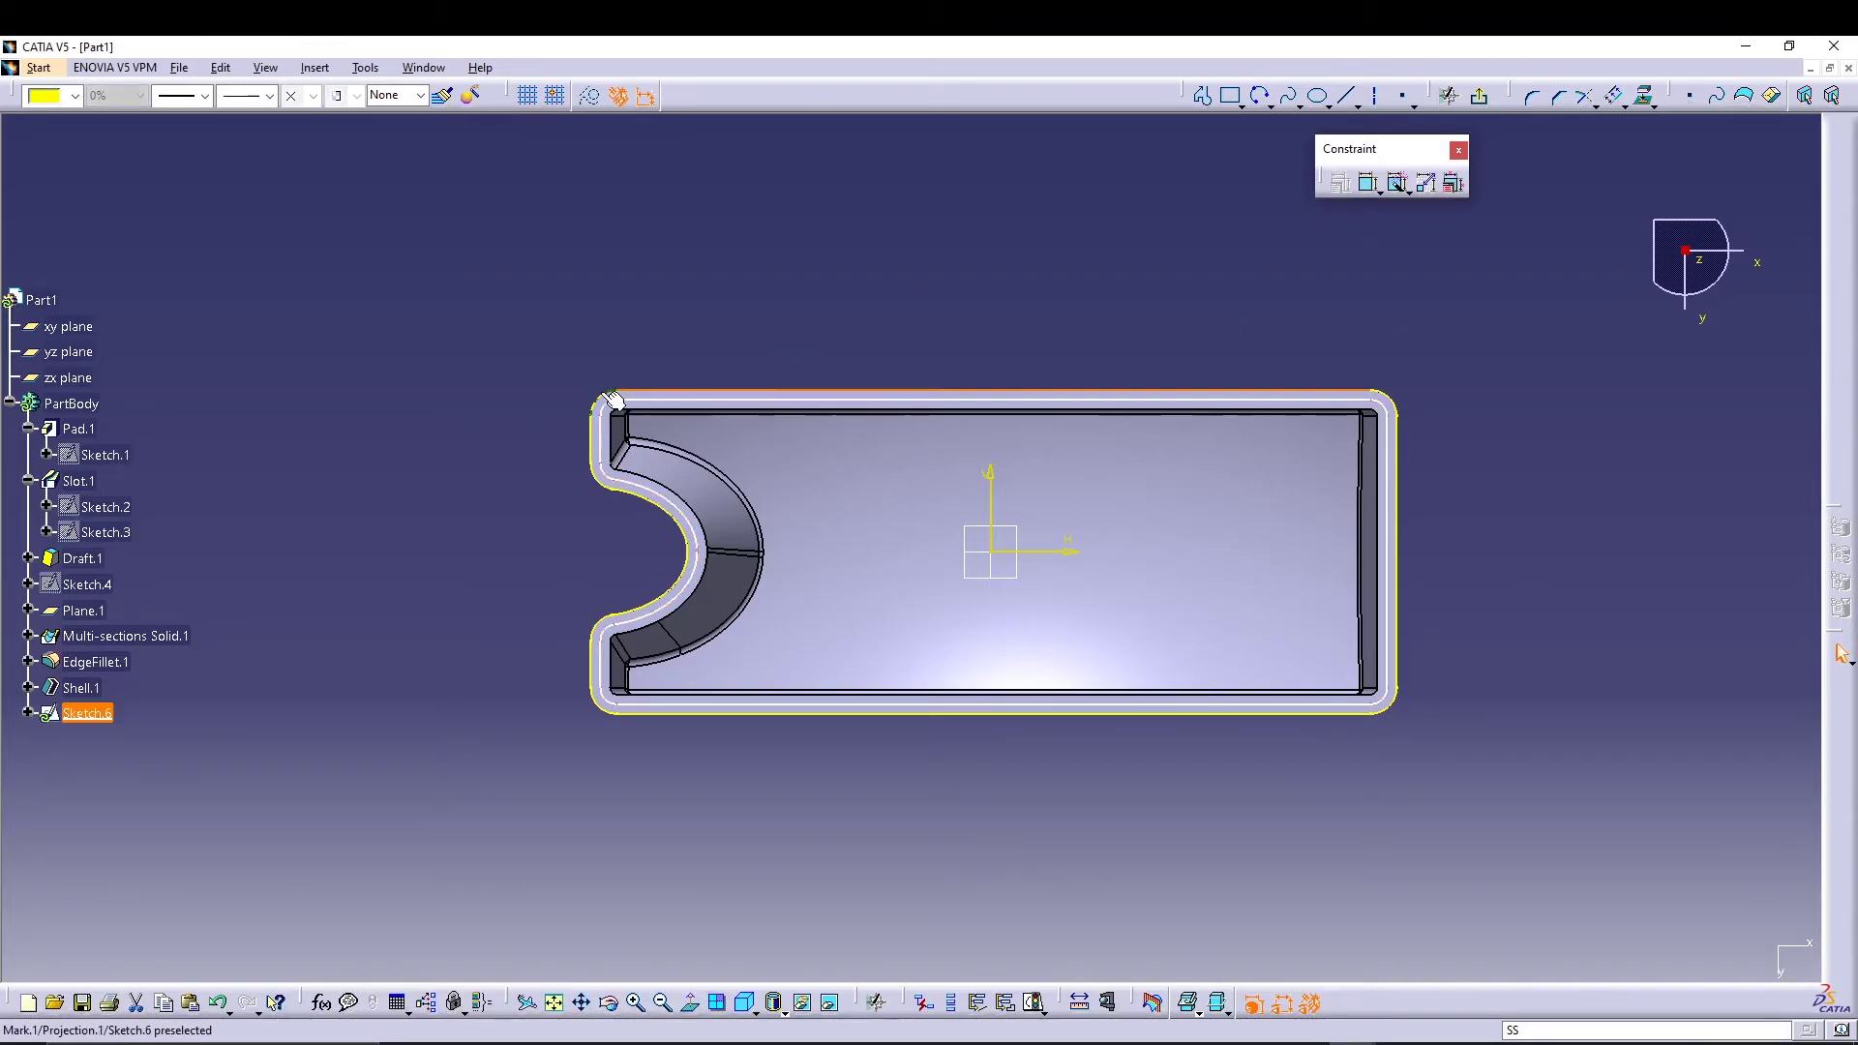
{"action": "left_click", "coordinate": [612, 398]}
{"action": "left_click", "coordinate": [637, 718]}
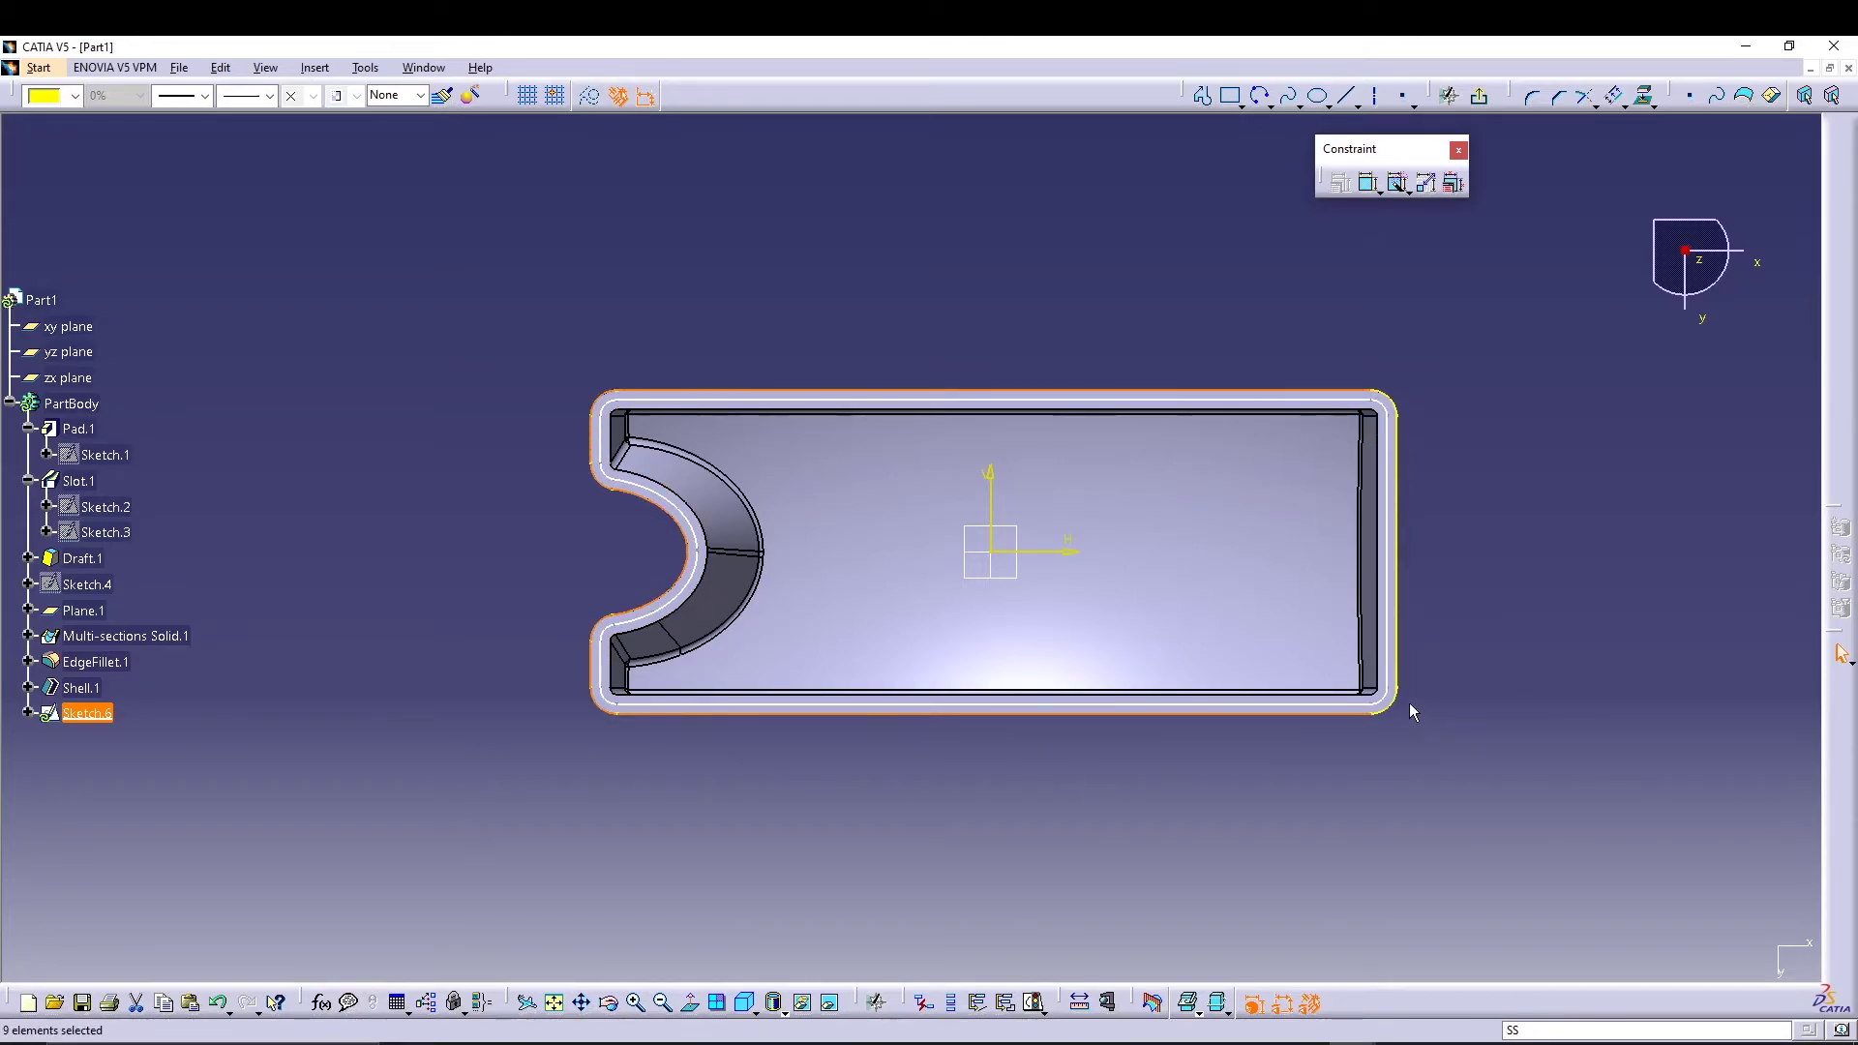
{"action": "left_click", "coordinate": [1403, 619]}
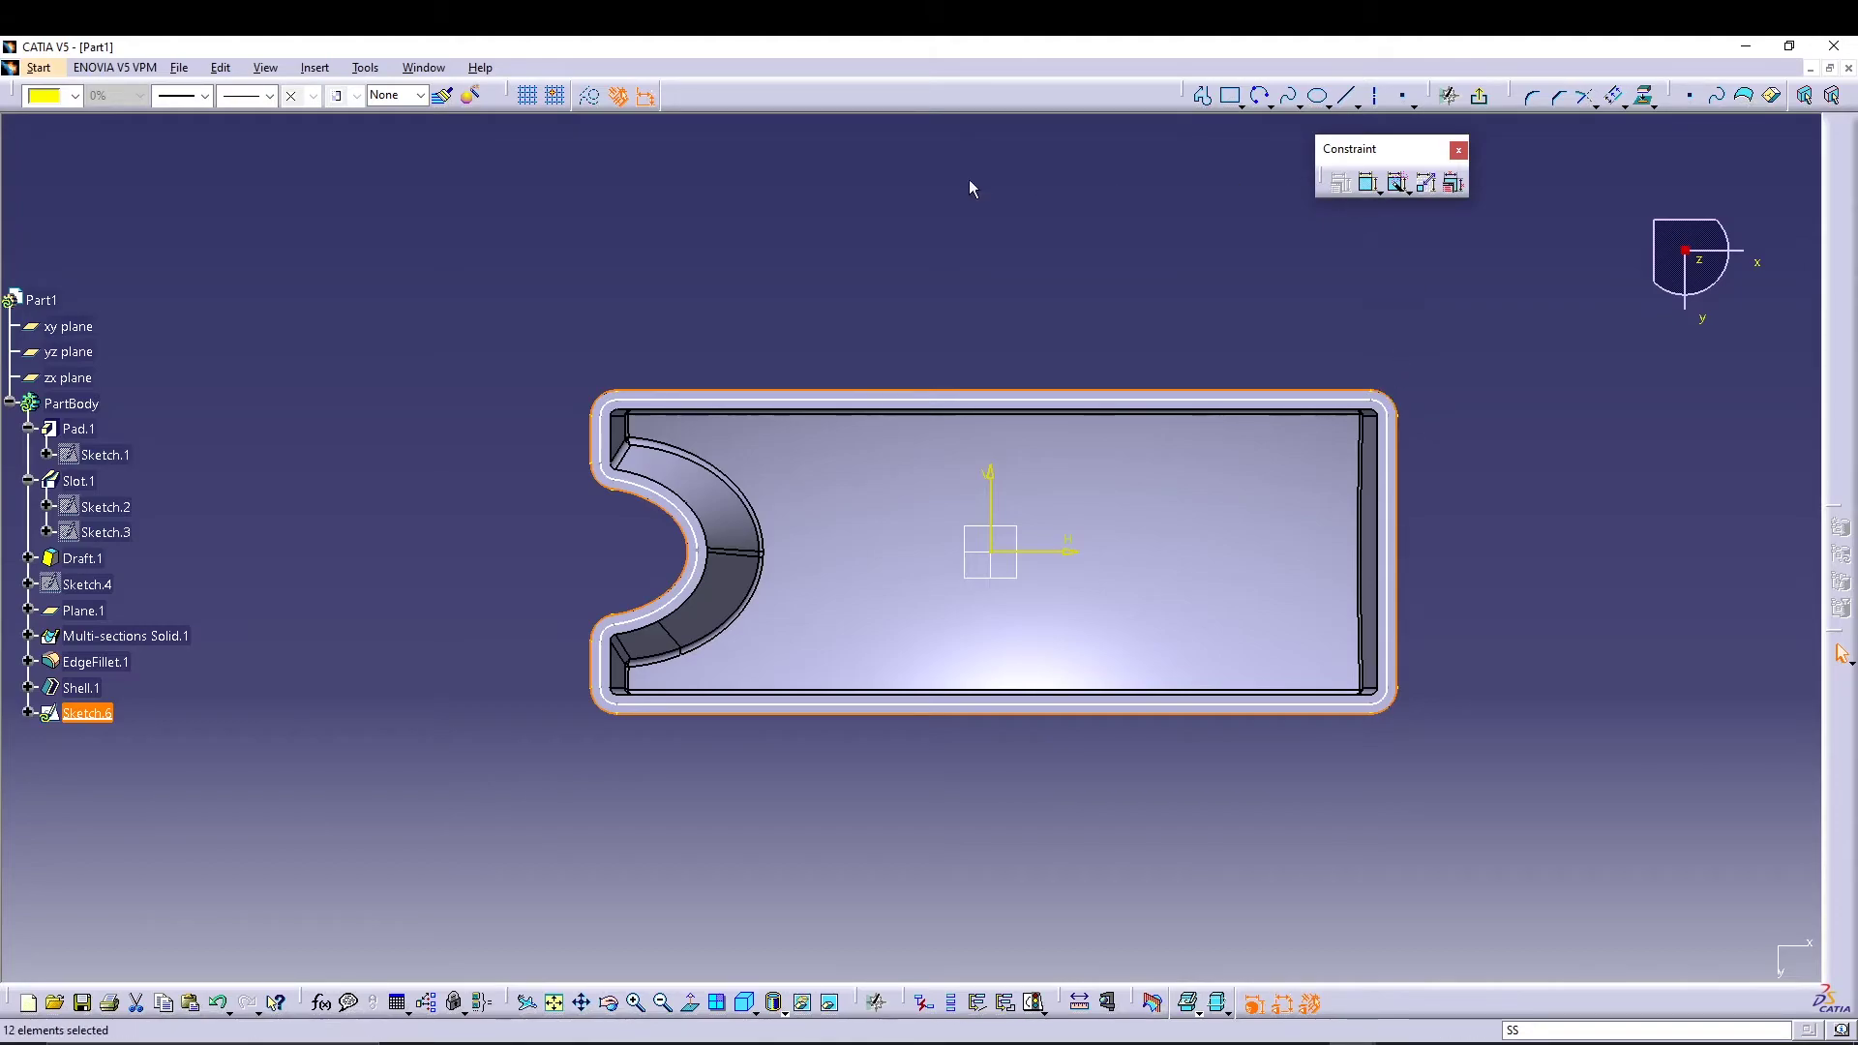
{"action": "left_click", "coordinate": [592, 98]}
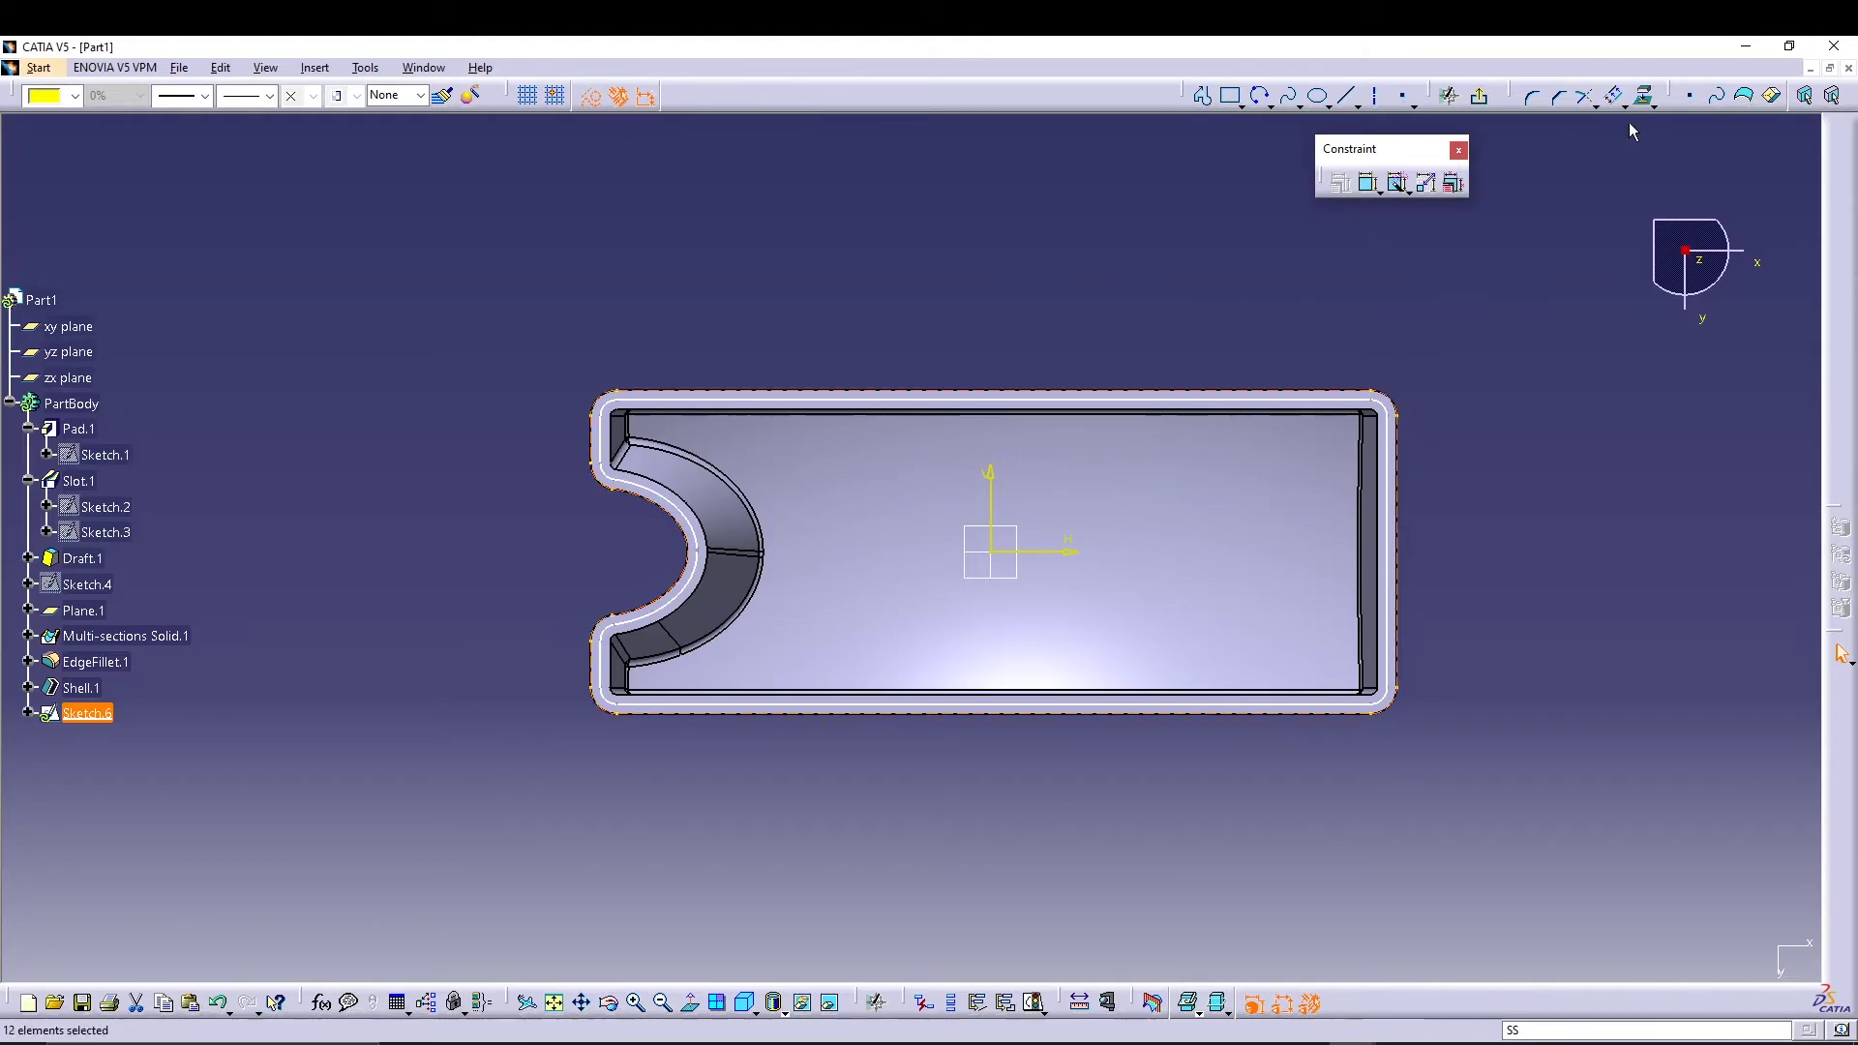
Step: Place CATIA beside the reference drawing again, exit the sketch and pocket the offset profile to a 1.5 mm depth
{"action": "left_click", "coordinate": [1789, 45]}
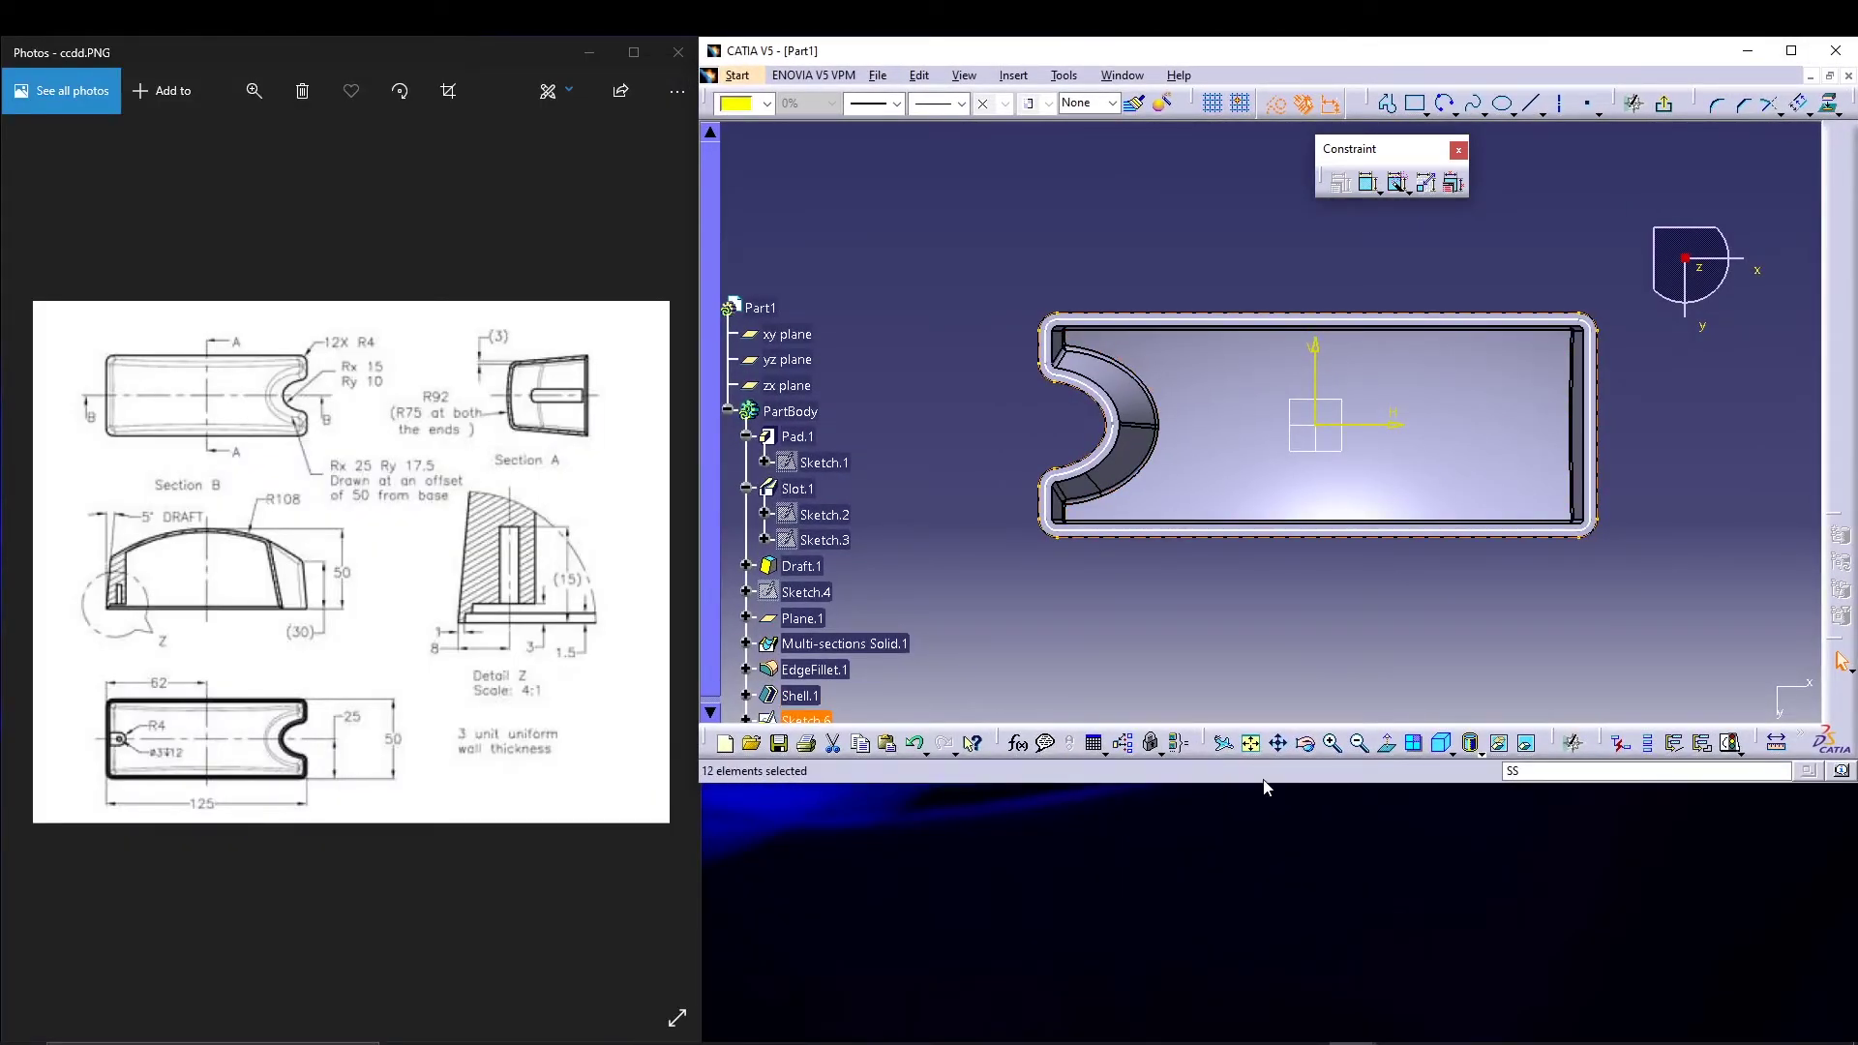
{"action": "left_click_drag", "start_coordinate": [1263, 784], "coordinate": [1261, 992]}
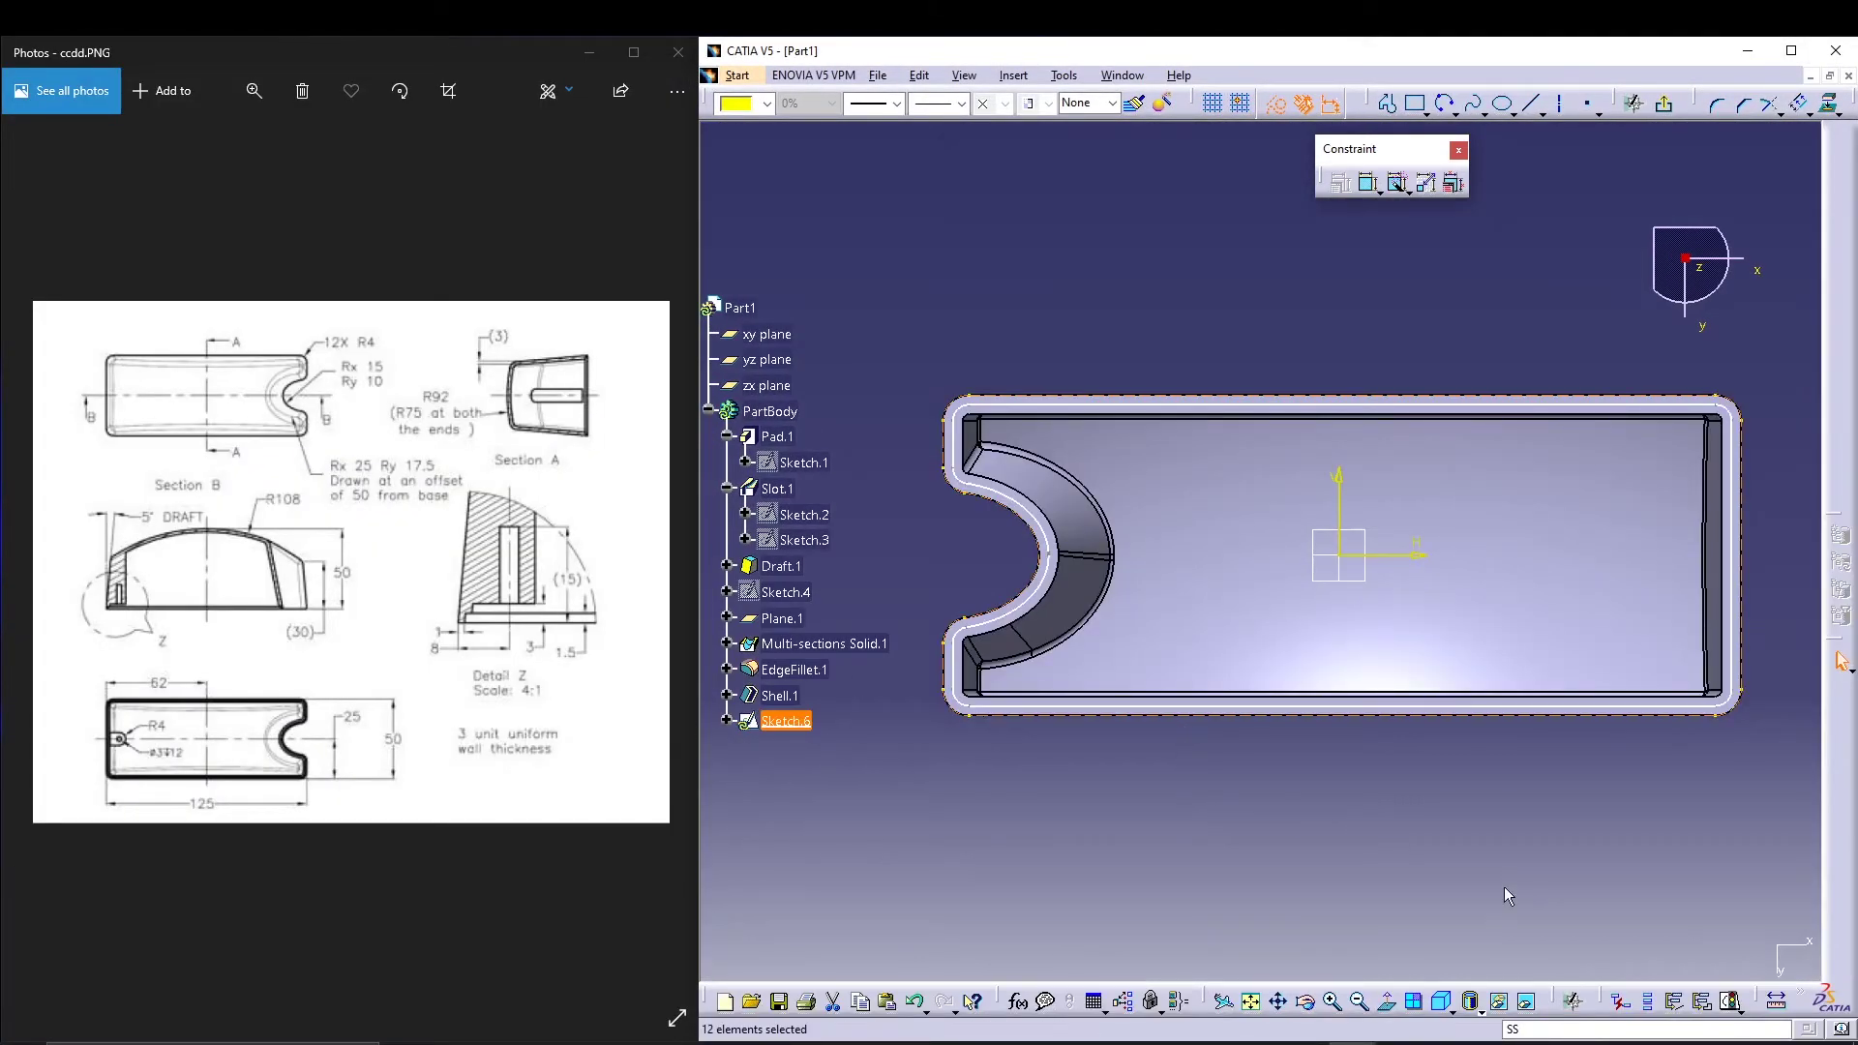
{"action": "left_click", "coordinate": [1664, 104]}
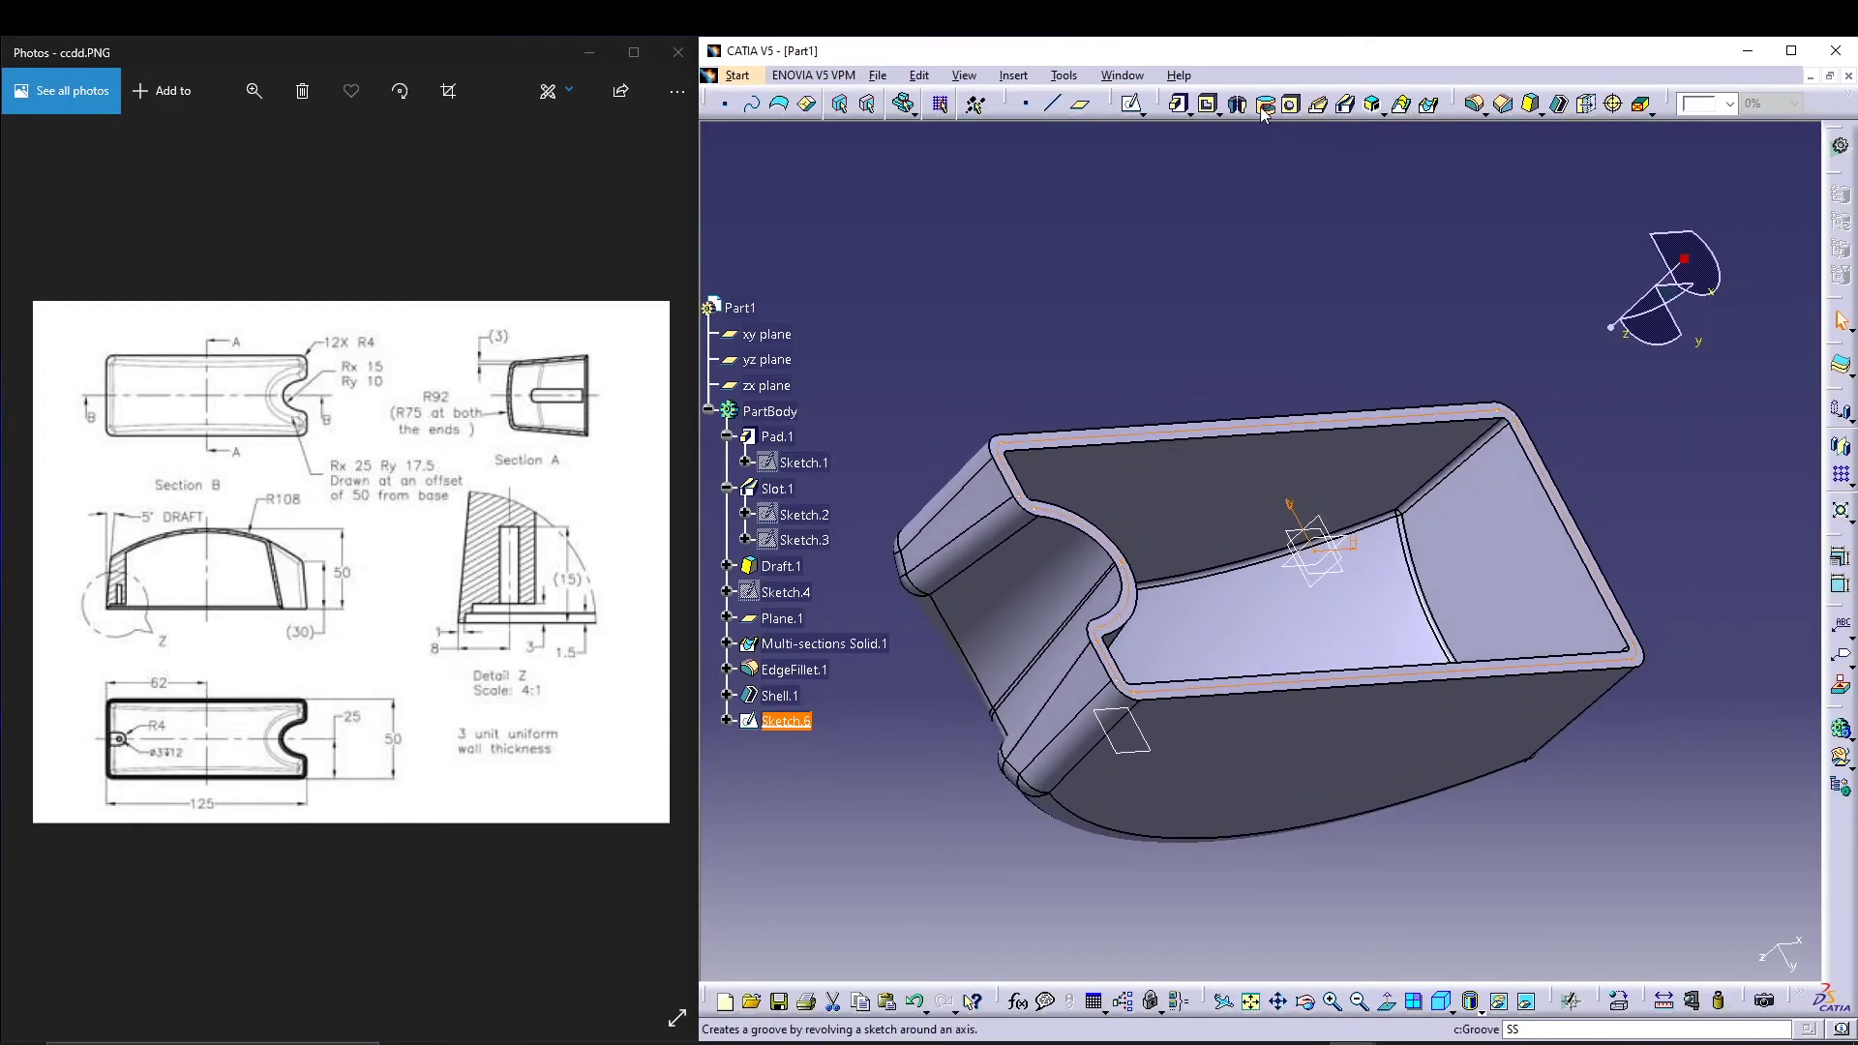
{"action": "left_click", "coordinate": [1200, 103]}
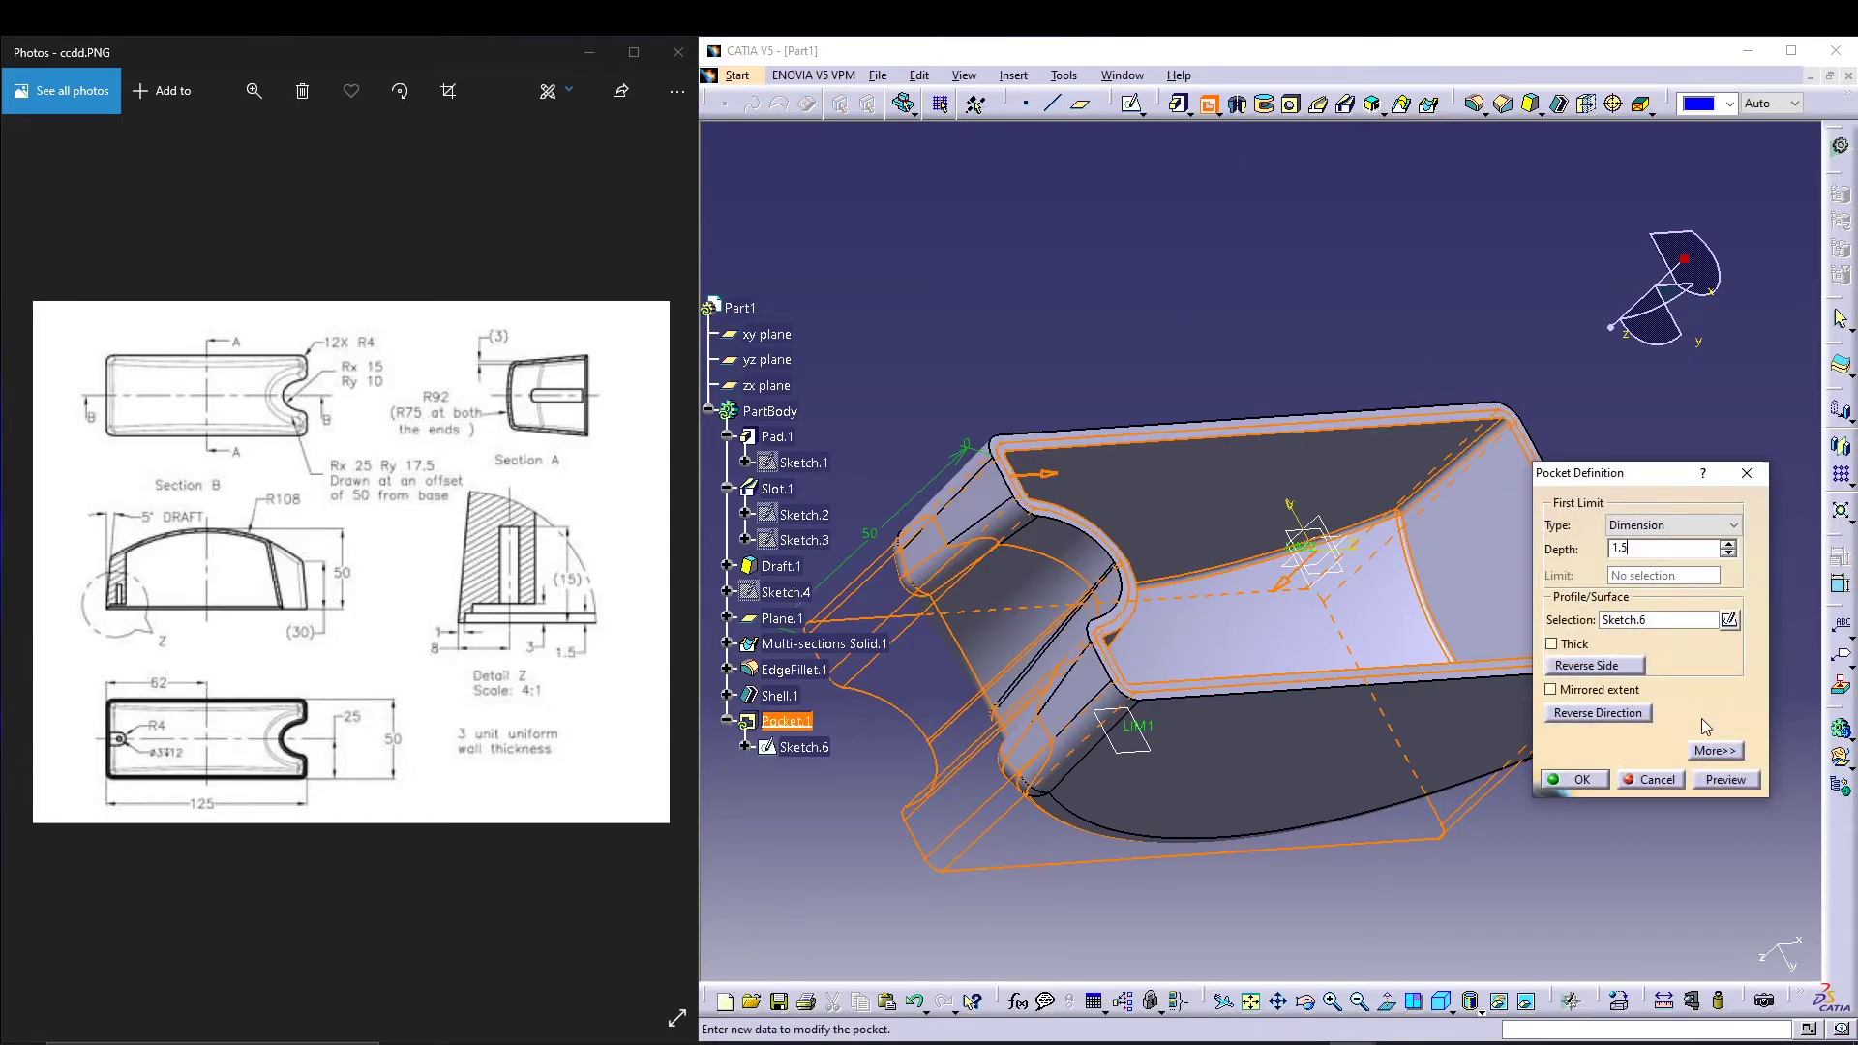
{"action": "left_click", "coordinate": [1726, 779]}
{"action": "left_click", "coordinate": [1578, 779]}
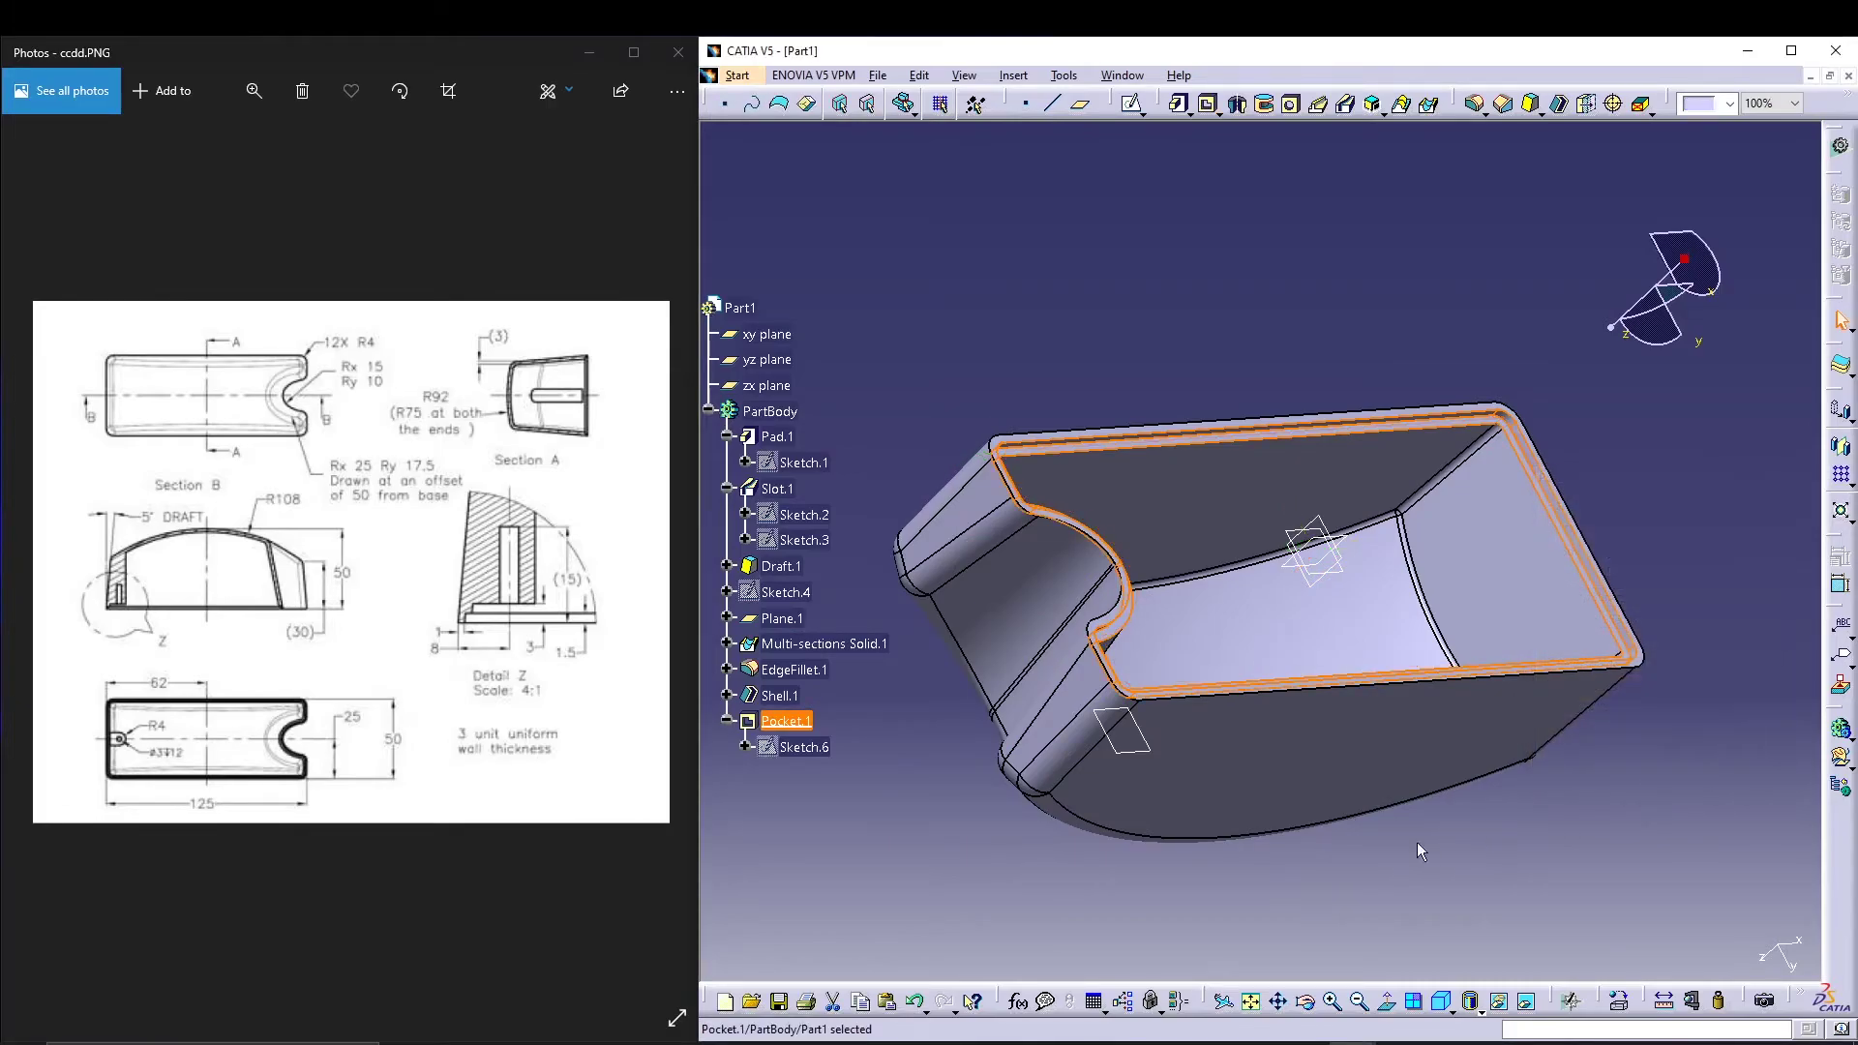
{"action": "left_click", "coordinate": [1418, 850]}
Step: Check the reference pictures and start a sketch on the recessed inner ledge of the rim
{"action": "mouse_move", "coordinate": [1569, 782]}
{"action": "middle_mouse_down"}
{"action": "mouse_move", "coordinate": [1369, 607]}
{"action": "mouse_move", "coordinate": [1174, 677]}
{"action": "mouse_move", "coordinate": [1530, 594]}
{"action": "mouse_move", "coordinate": [1150, 624]}
{"action": "mouse_move", "coordinate": [1113, 677]}
{"action": "middle_mouse_up"}
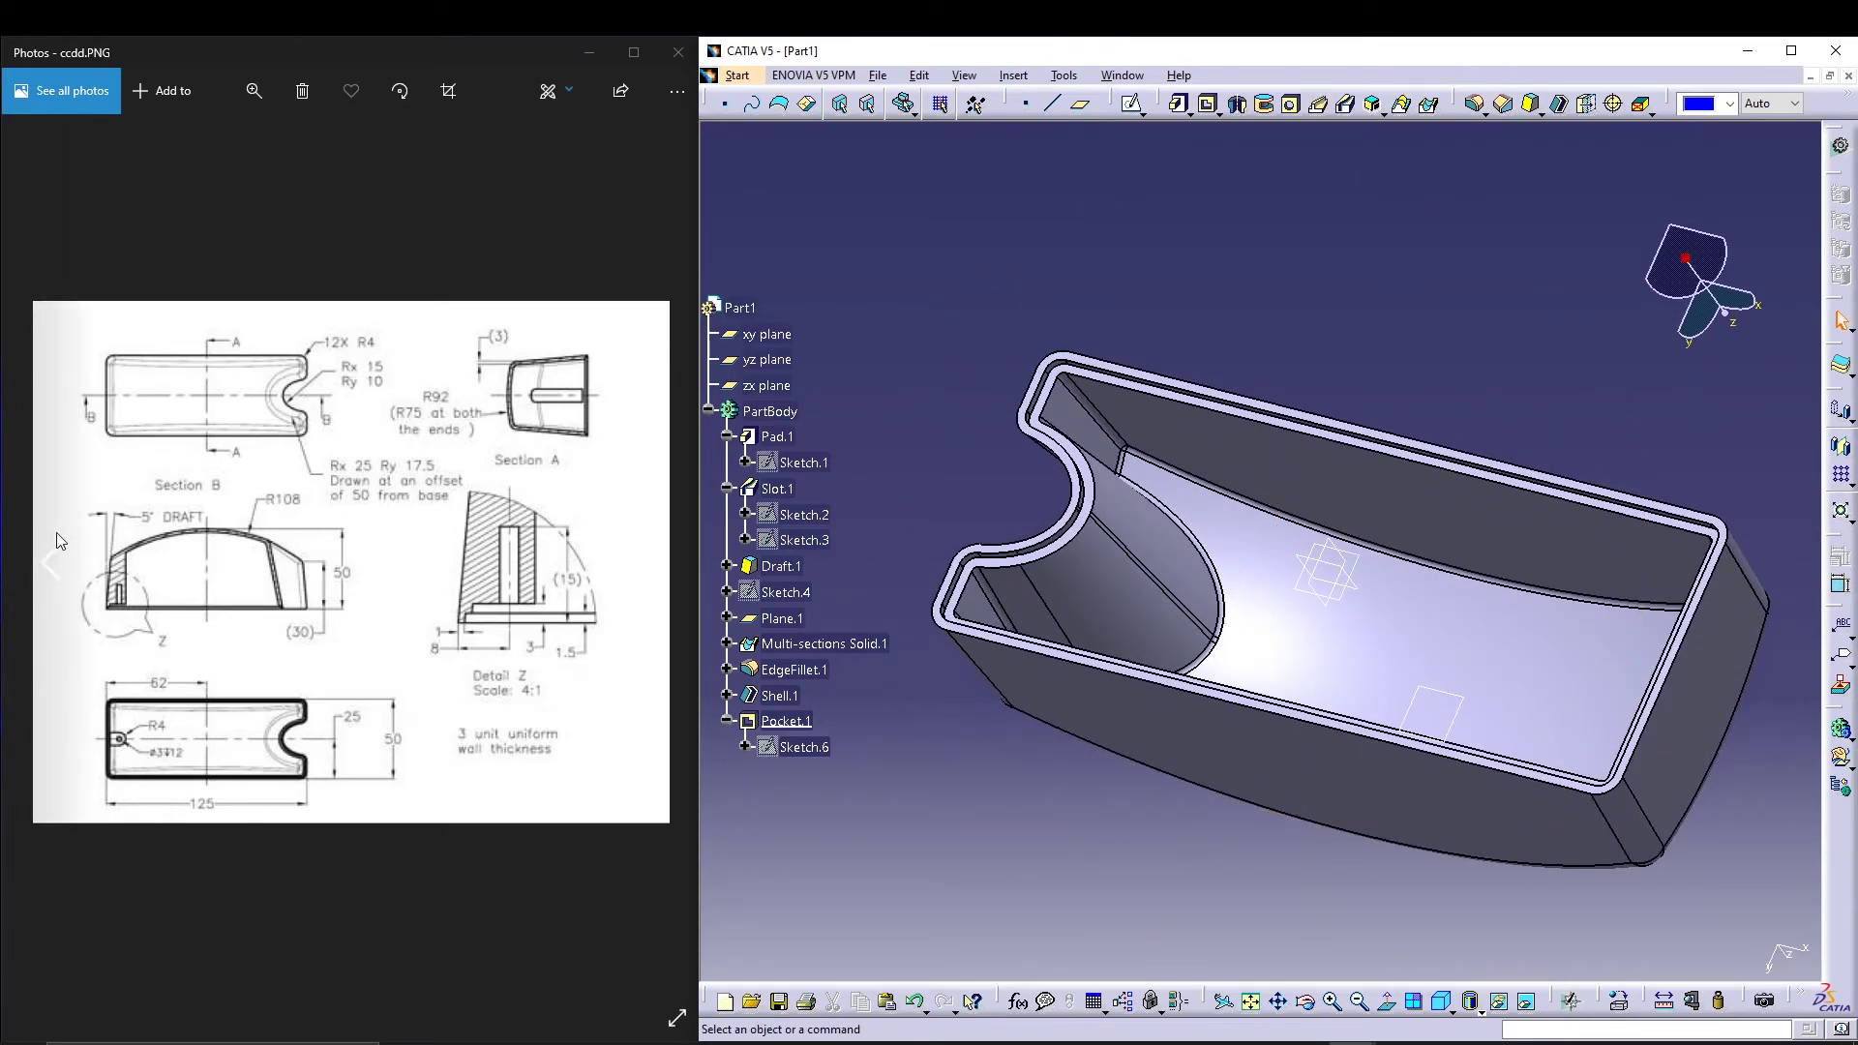
{"action": "left_click", "coordinate": [56, 556]}
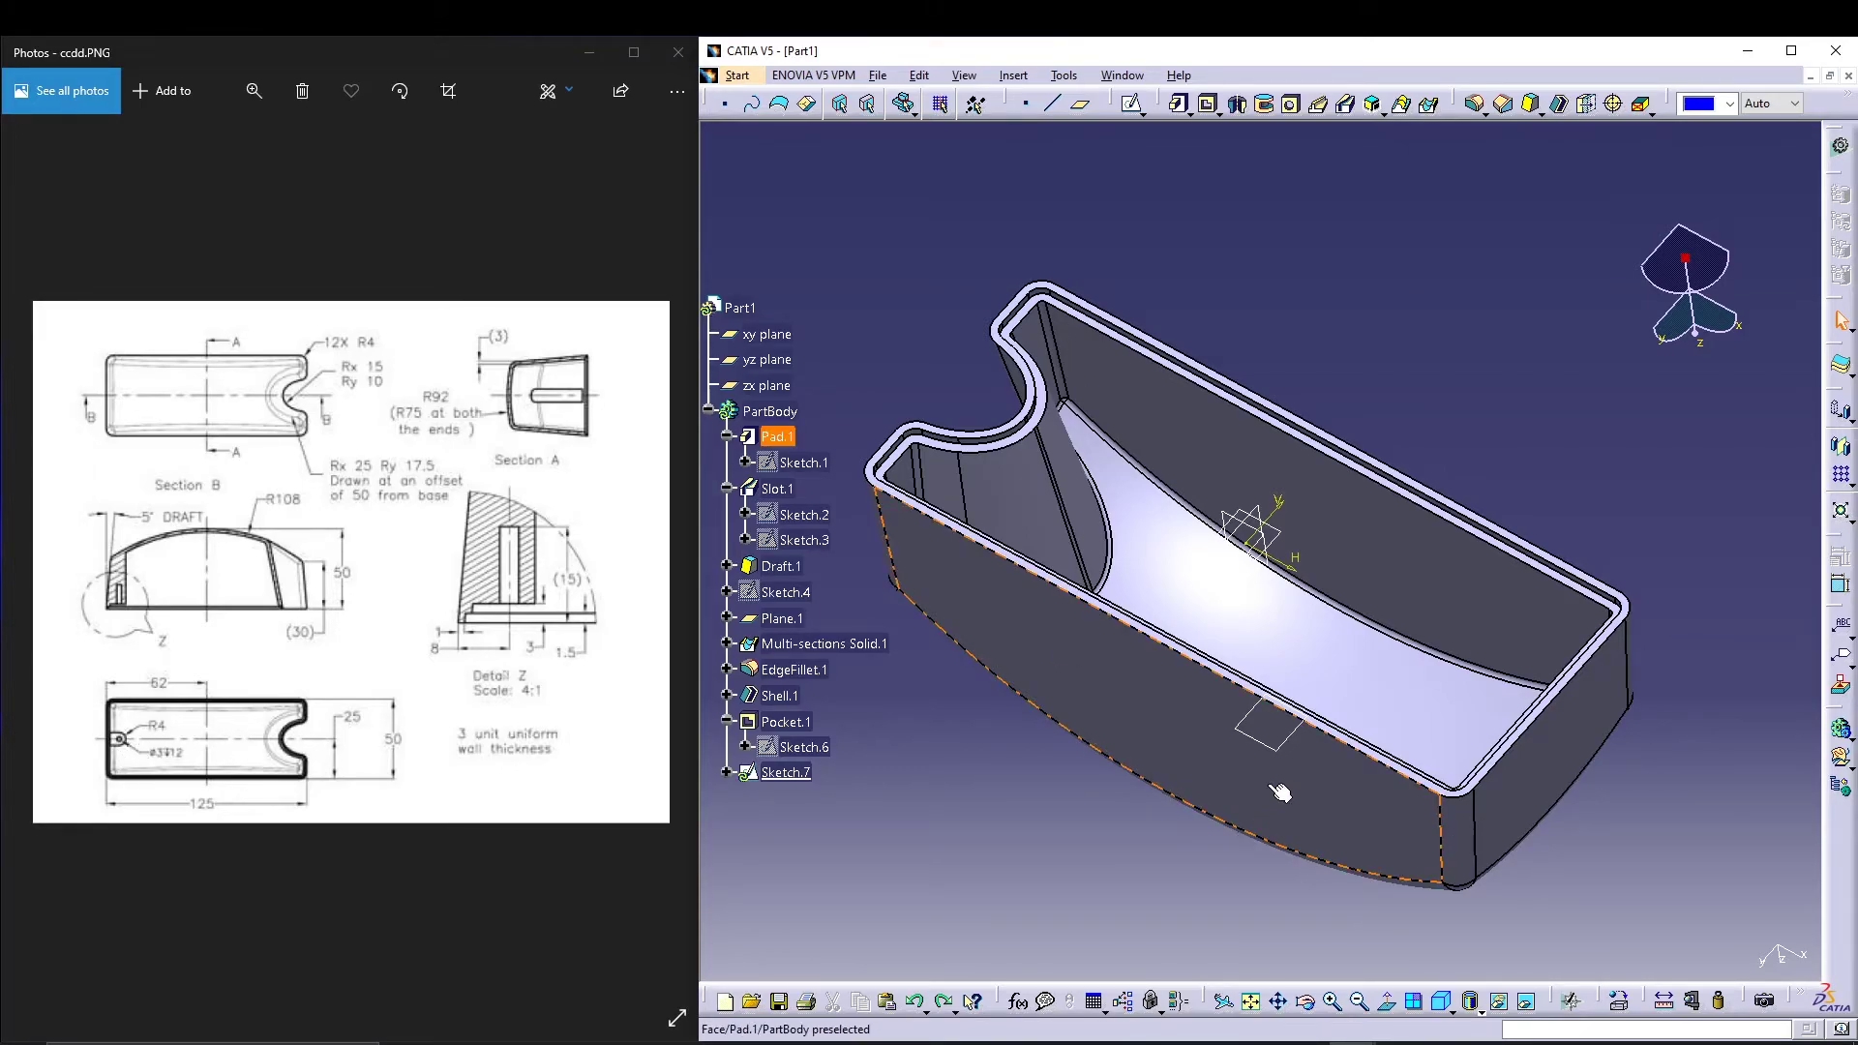
{"action": "middle_click_drag", "start_coordinate": [1194, 403], "coordinate": [1538, 676]}
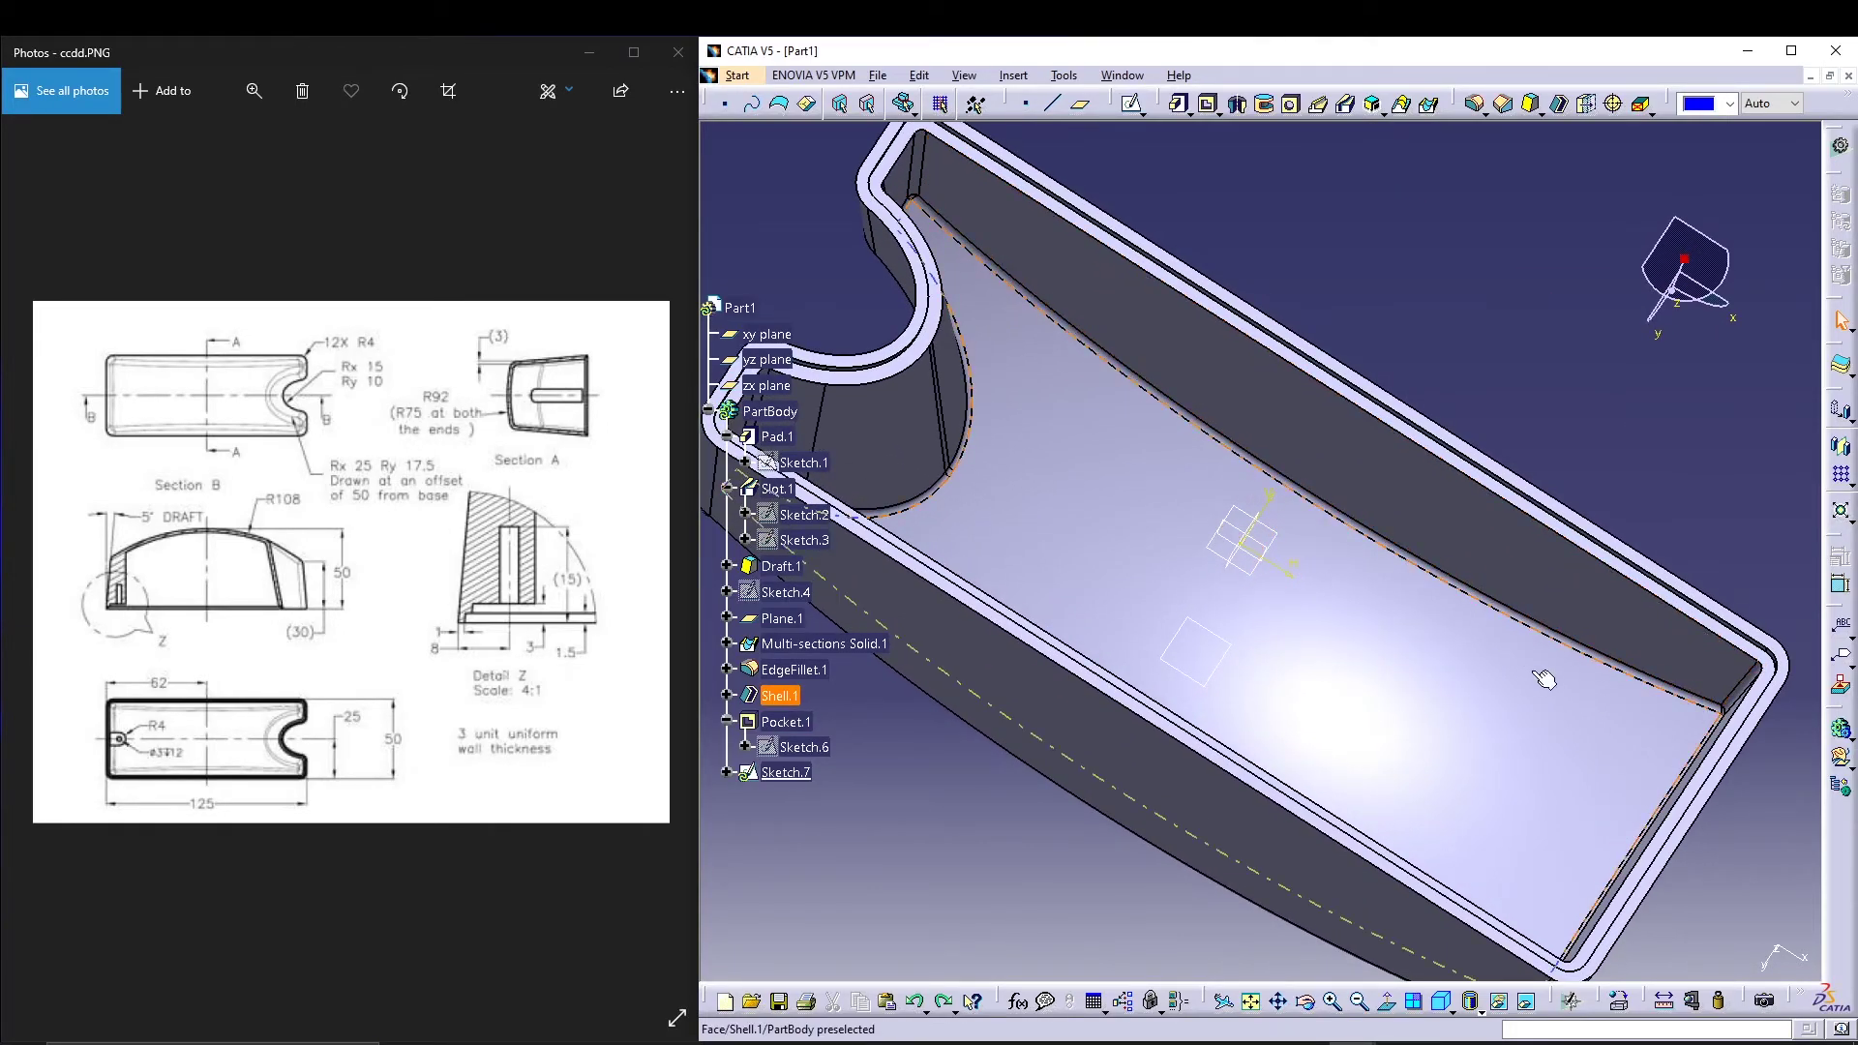
{"action": "left_click", "coordinate": [1742, 730]}
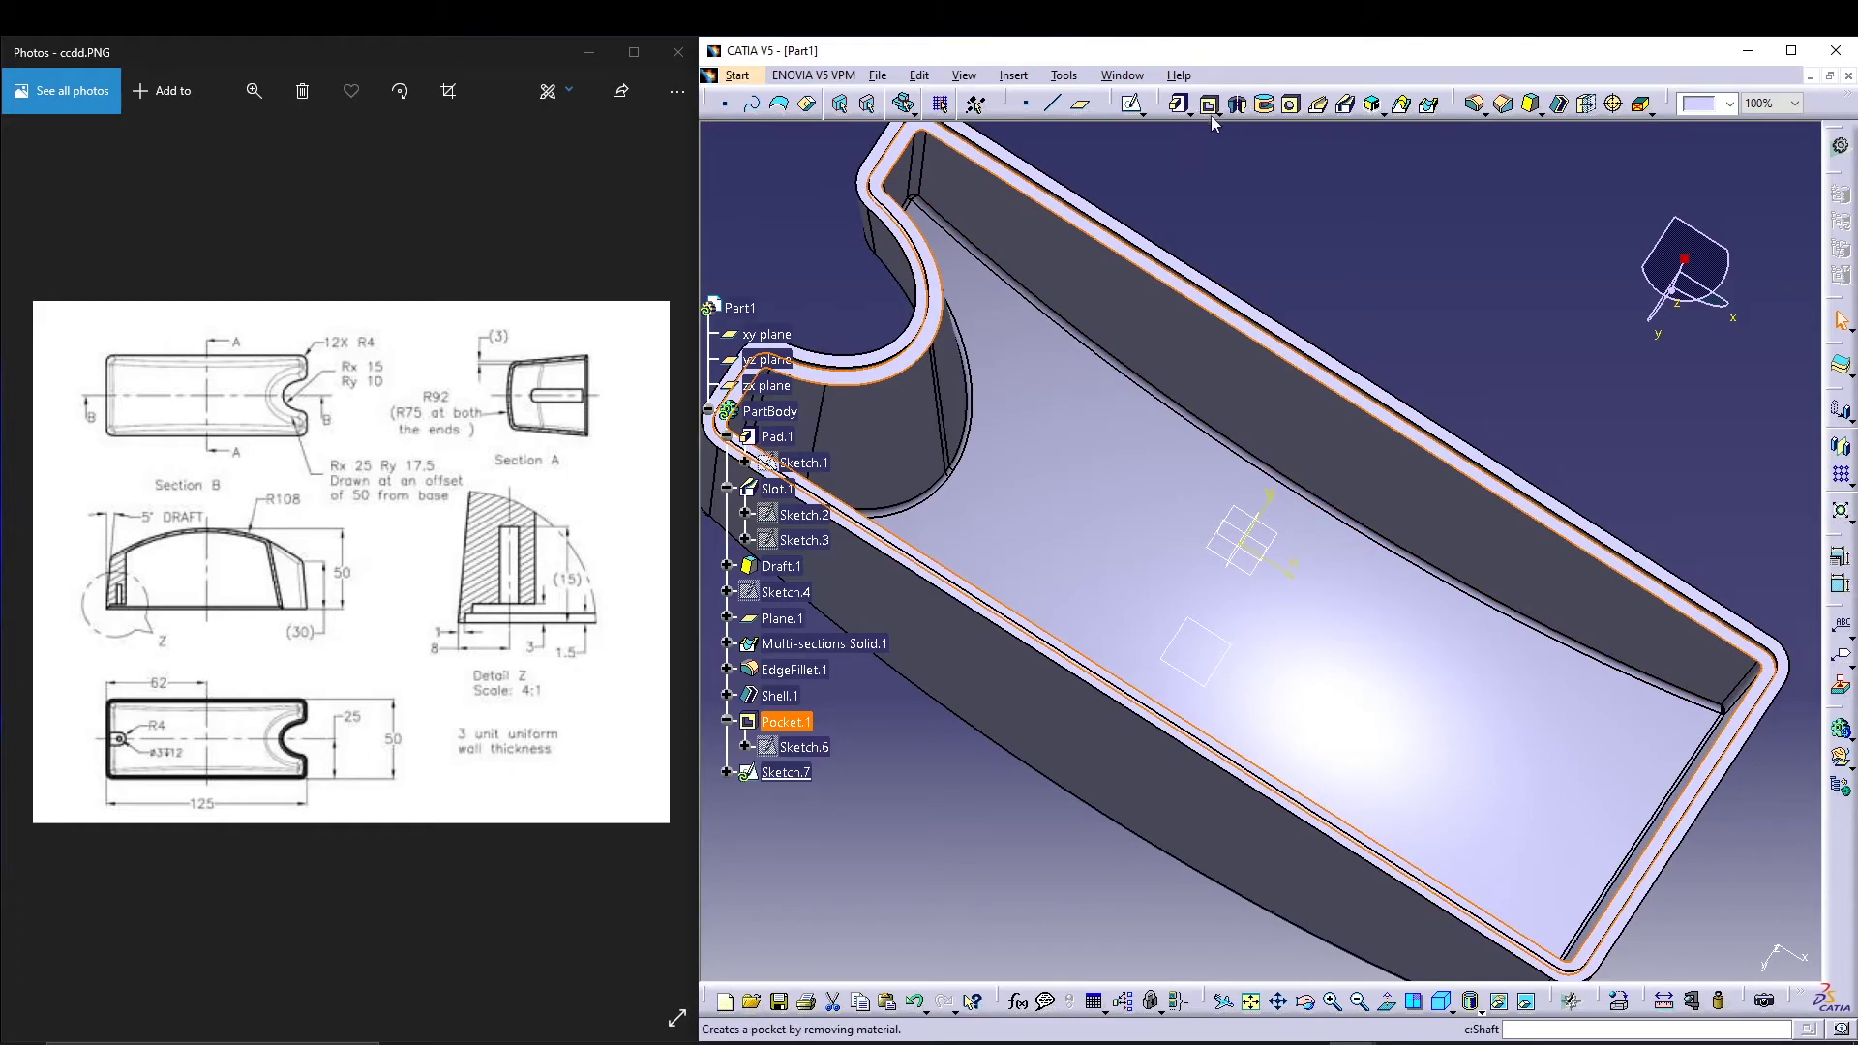
{"action": "left_click", "coordinate": [1134, 105]}
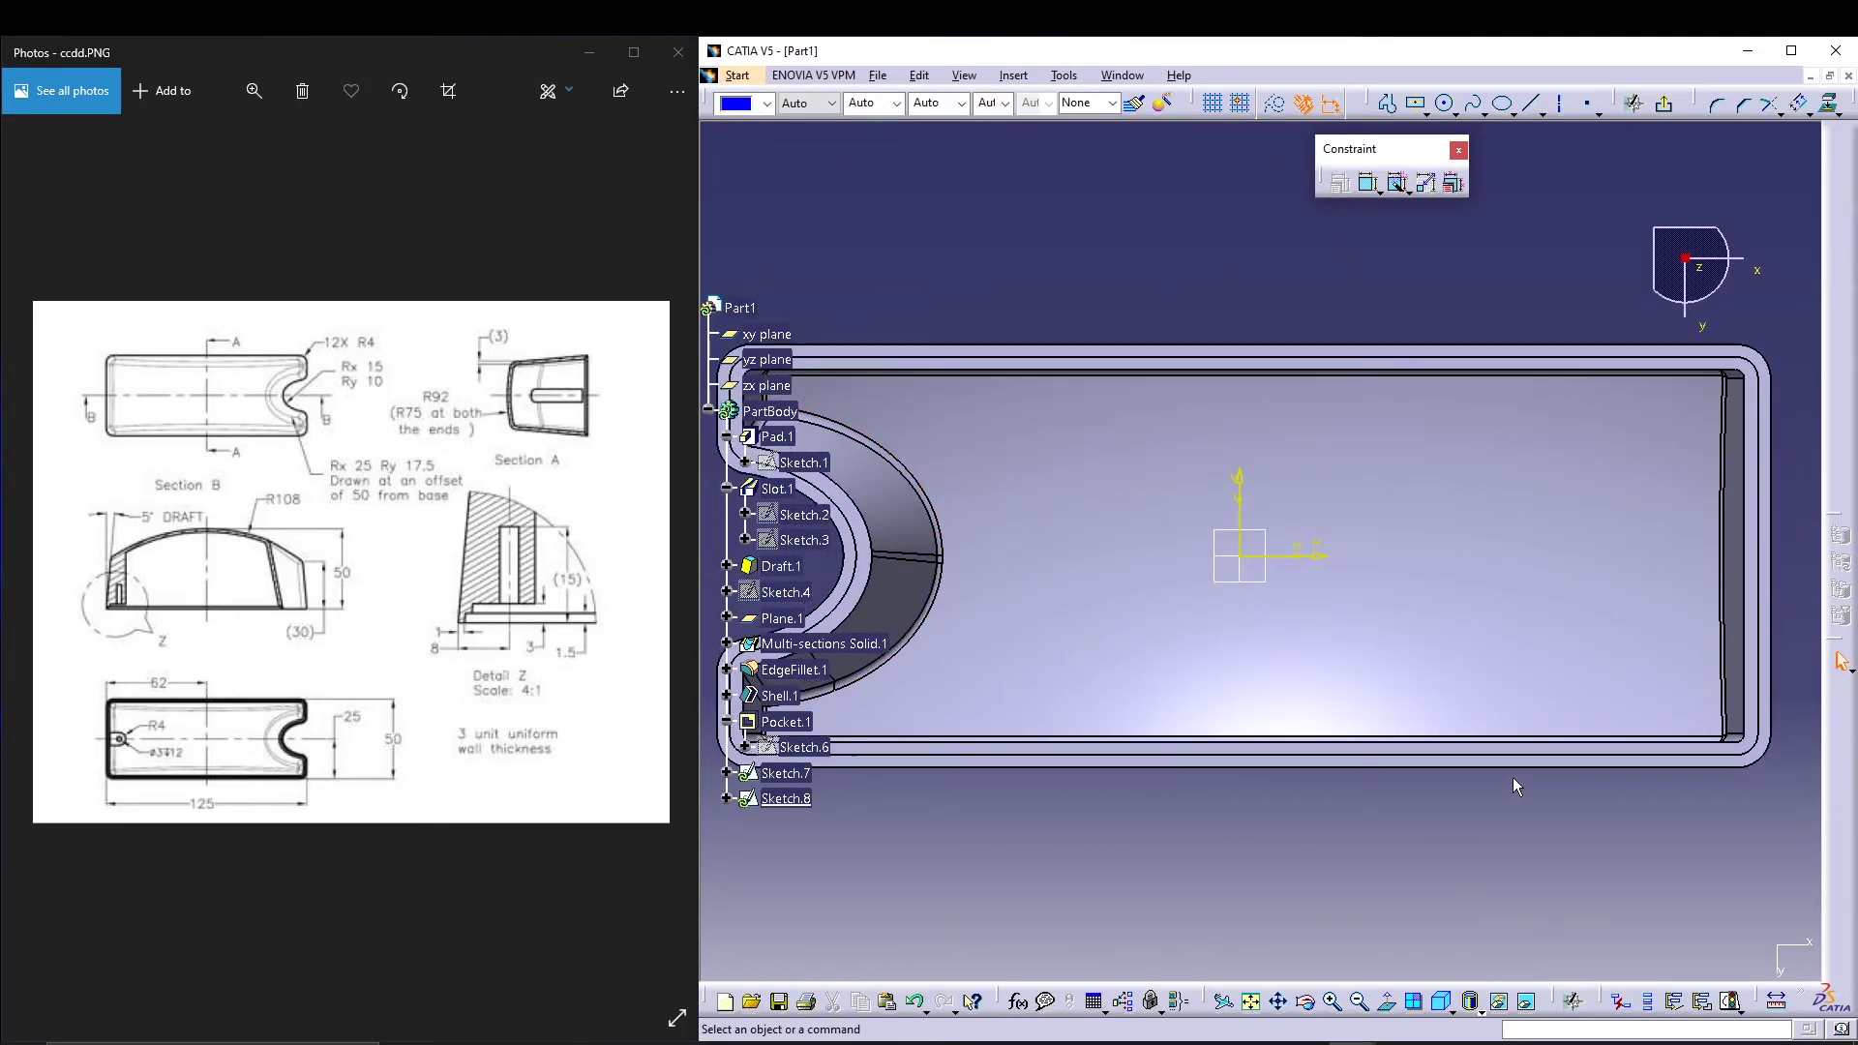
Step: Sketch a narrow centered rectangle on the horizontal axis, reaching across the short end wall opposite the notch
{"action": "middle_click_drag", "start_coordinate": [1595, 797], "coordinate": [1283, 737]}
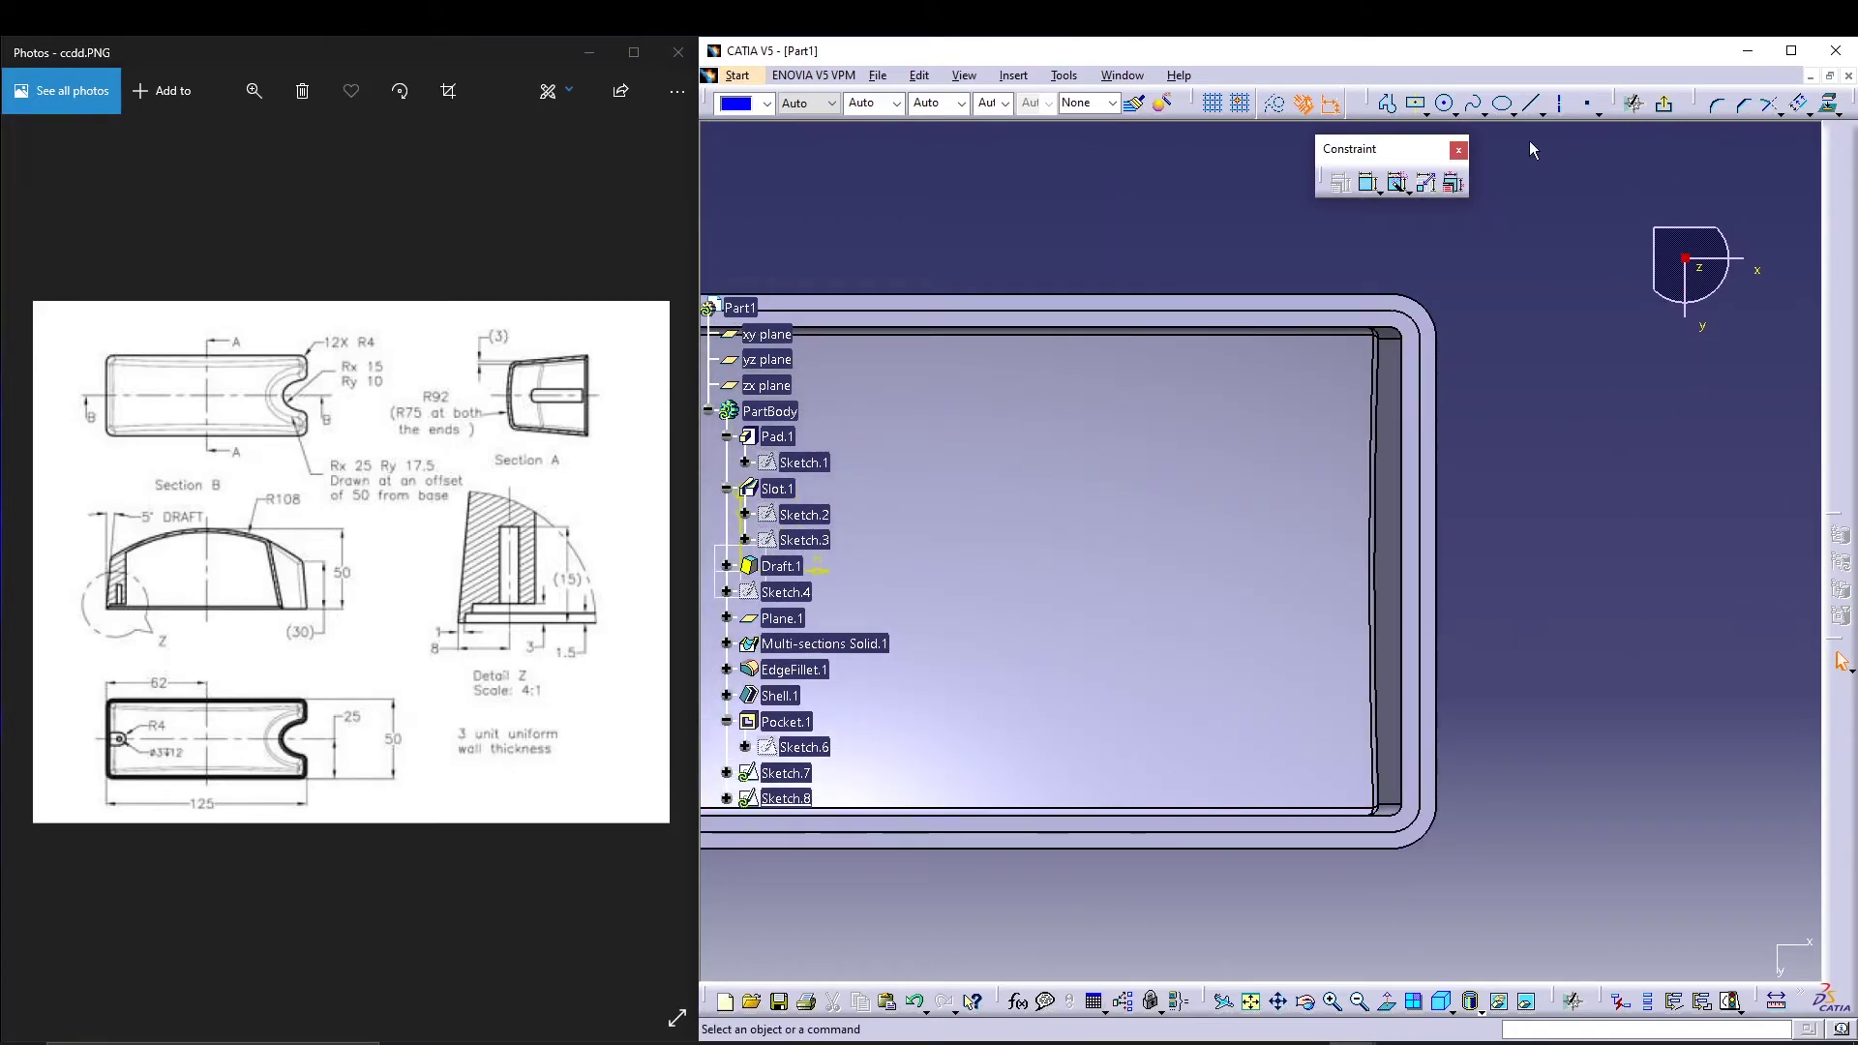
{"action": "left_click", "coordinate": [1415, 104]}
{"action": "left_click", "coordinate": [1317, 563]}
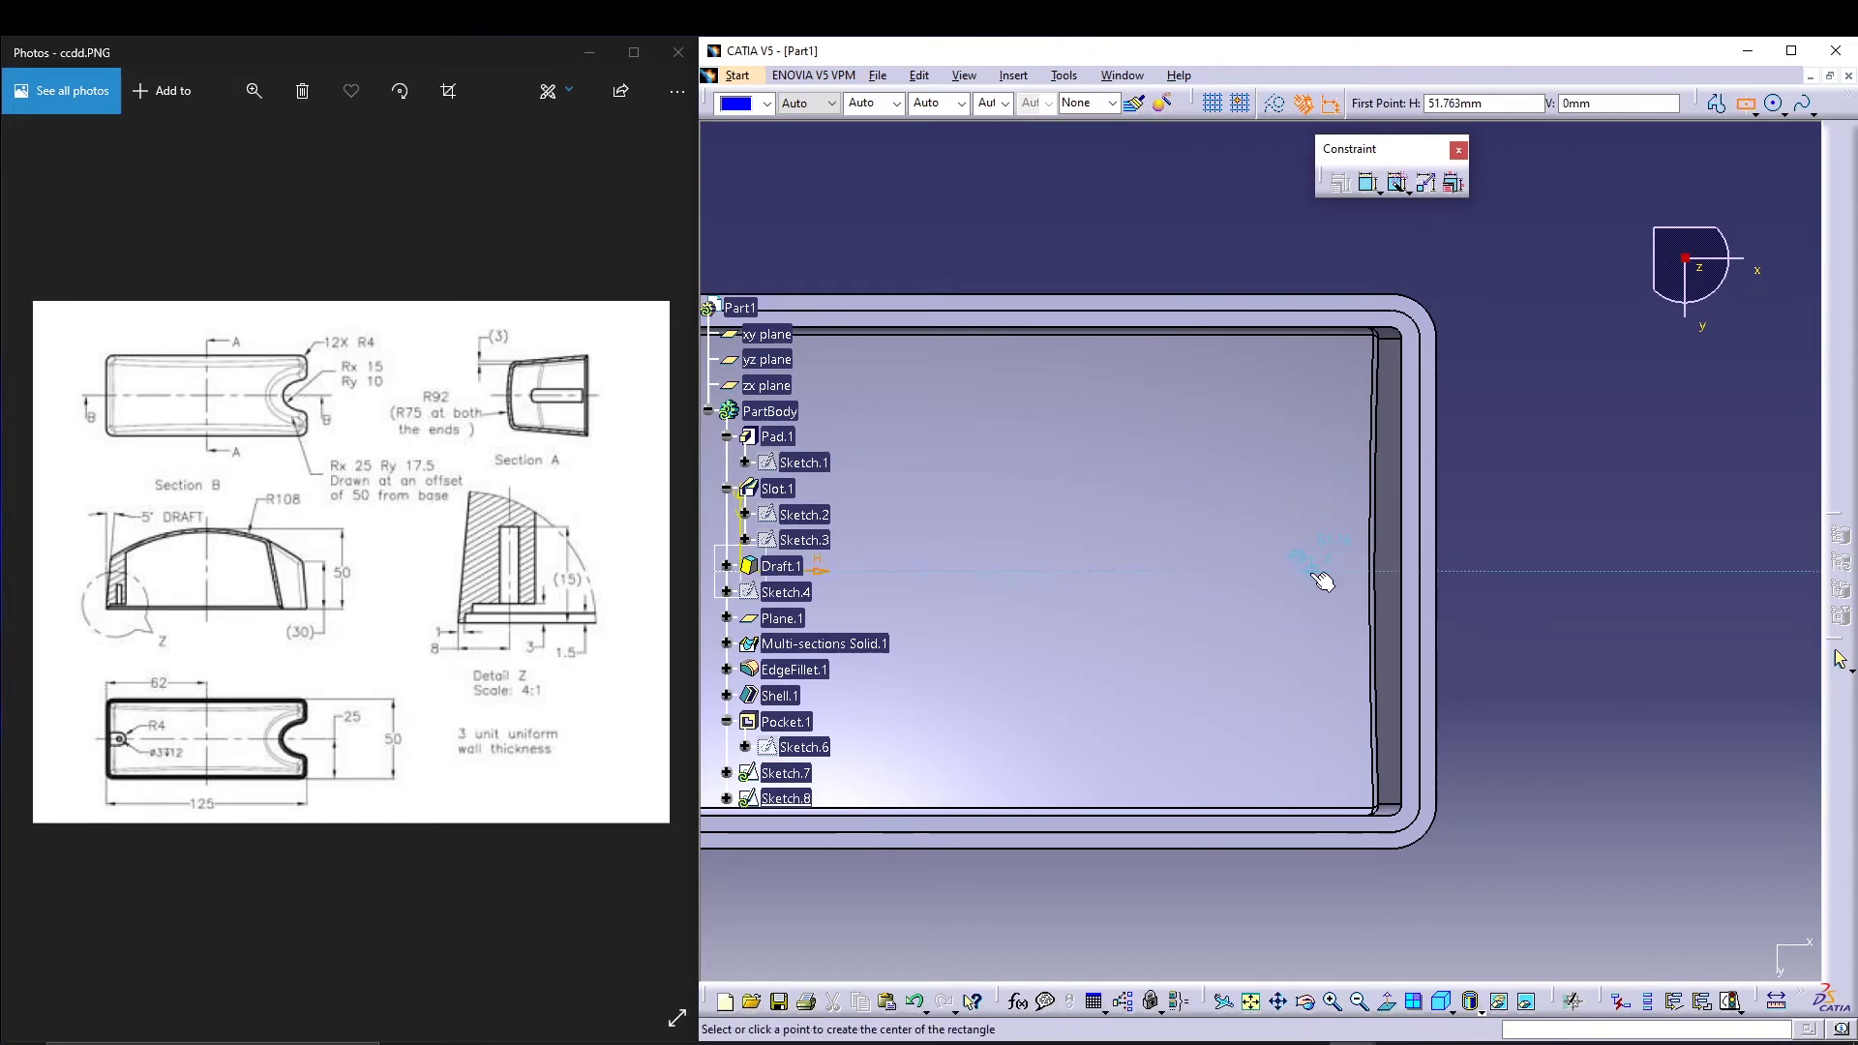
{"action": "left_click", "coordinate": [1419, 596]}
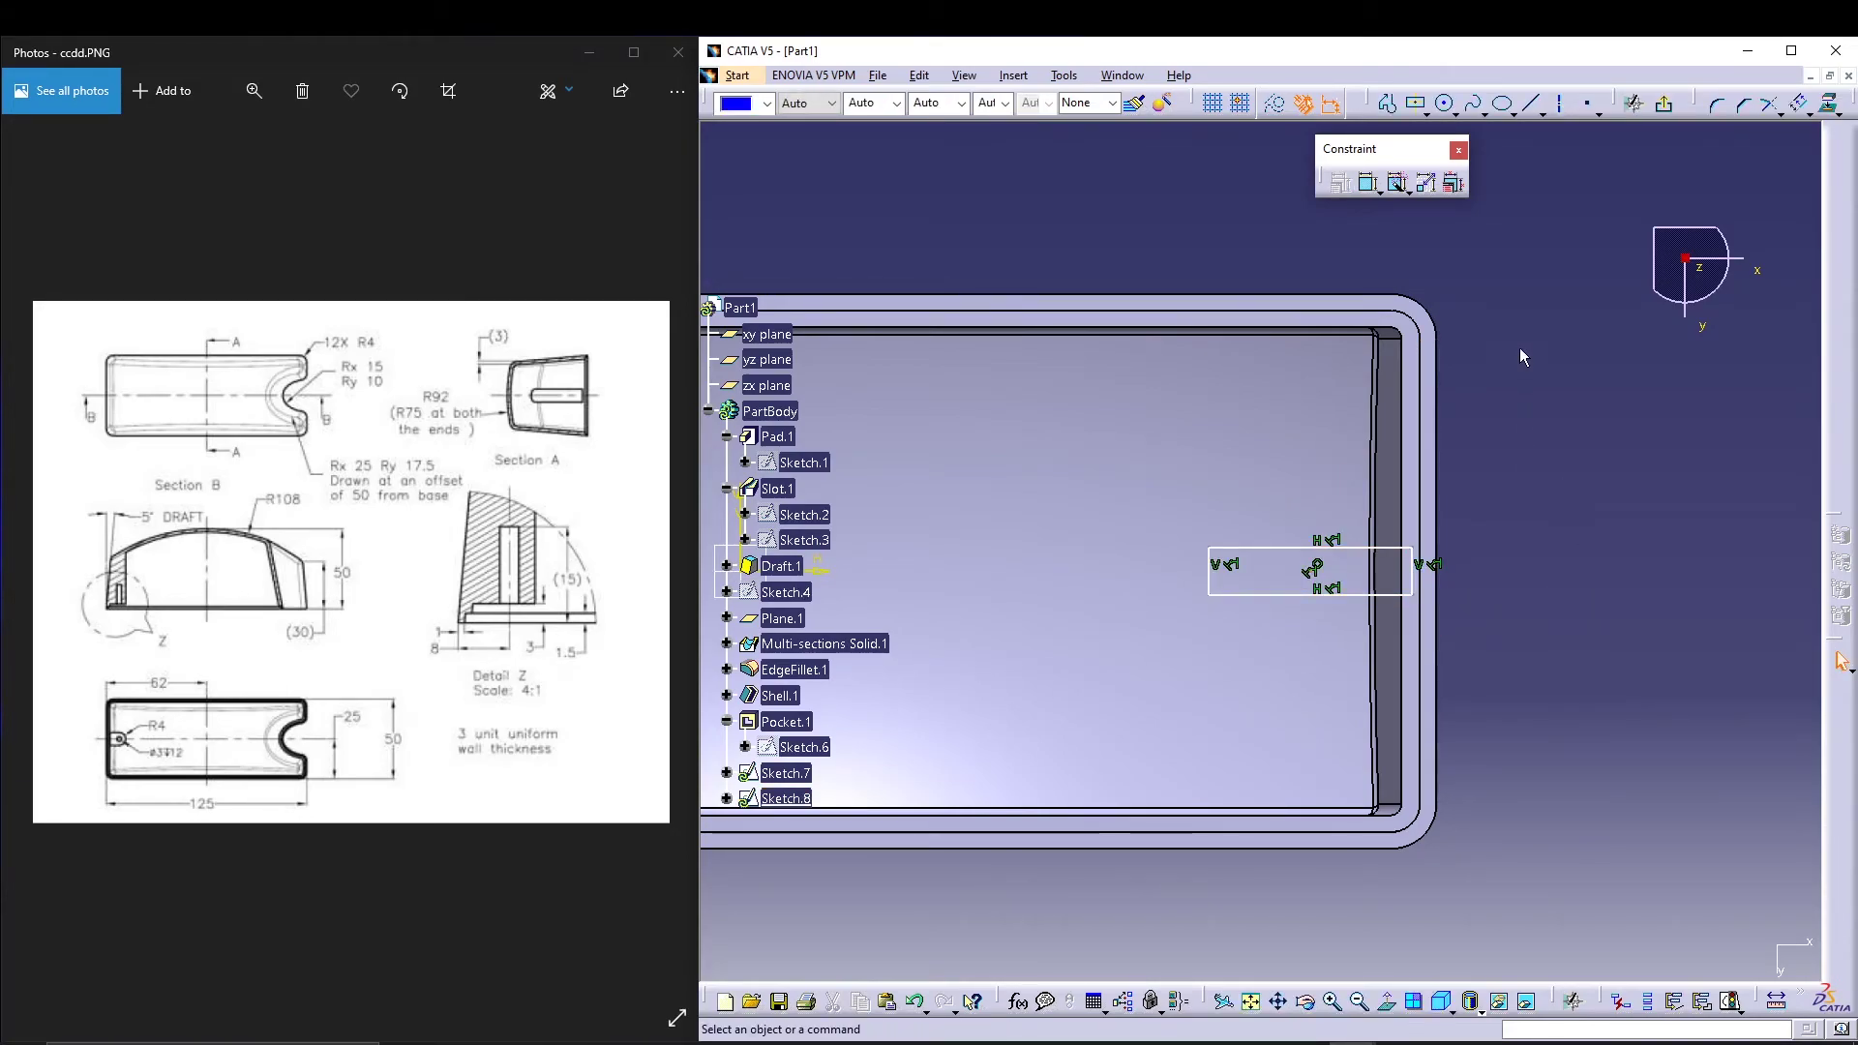
Step: Constrain the rectangle's outer short side coincident with the ledge edge along the end wall
{"action": "left_click", "coordinate": [1422, 585]}
{"action": "left_click", "coordinate": [1401, 571], "text": "ctrl"}
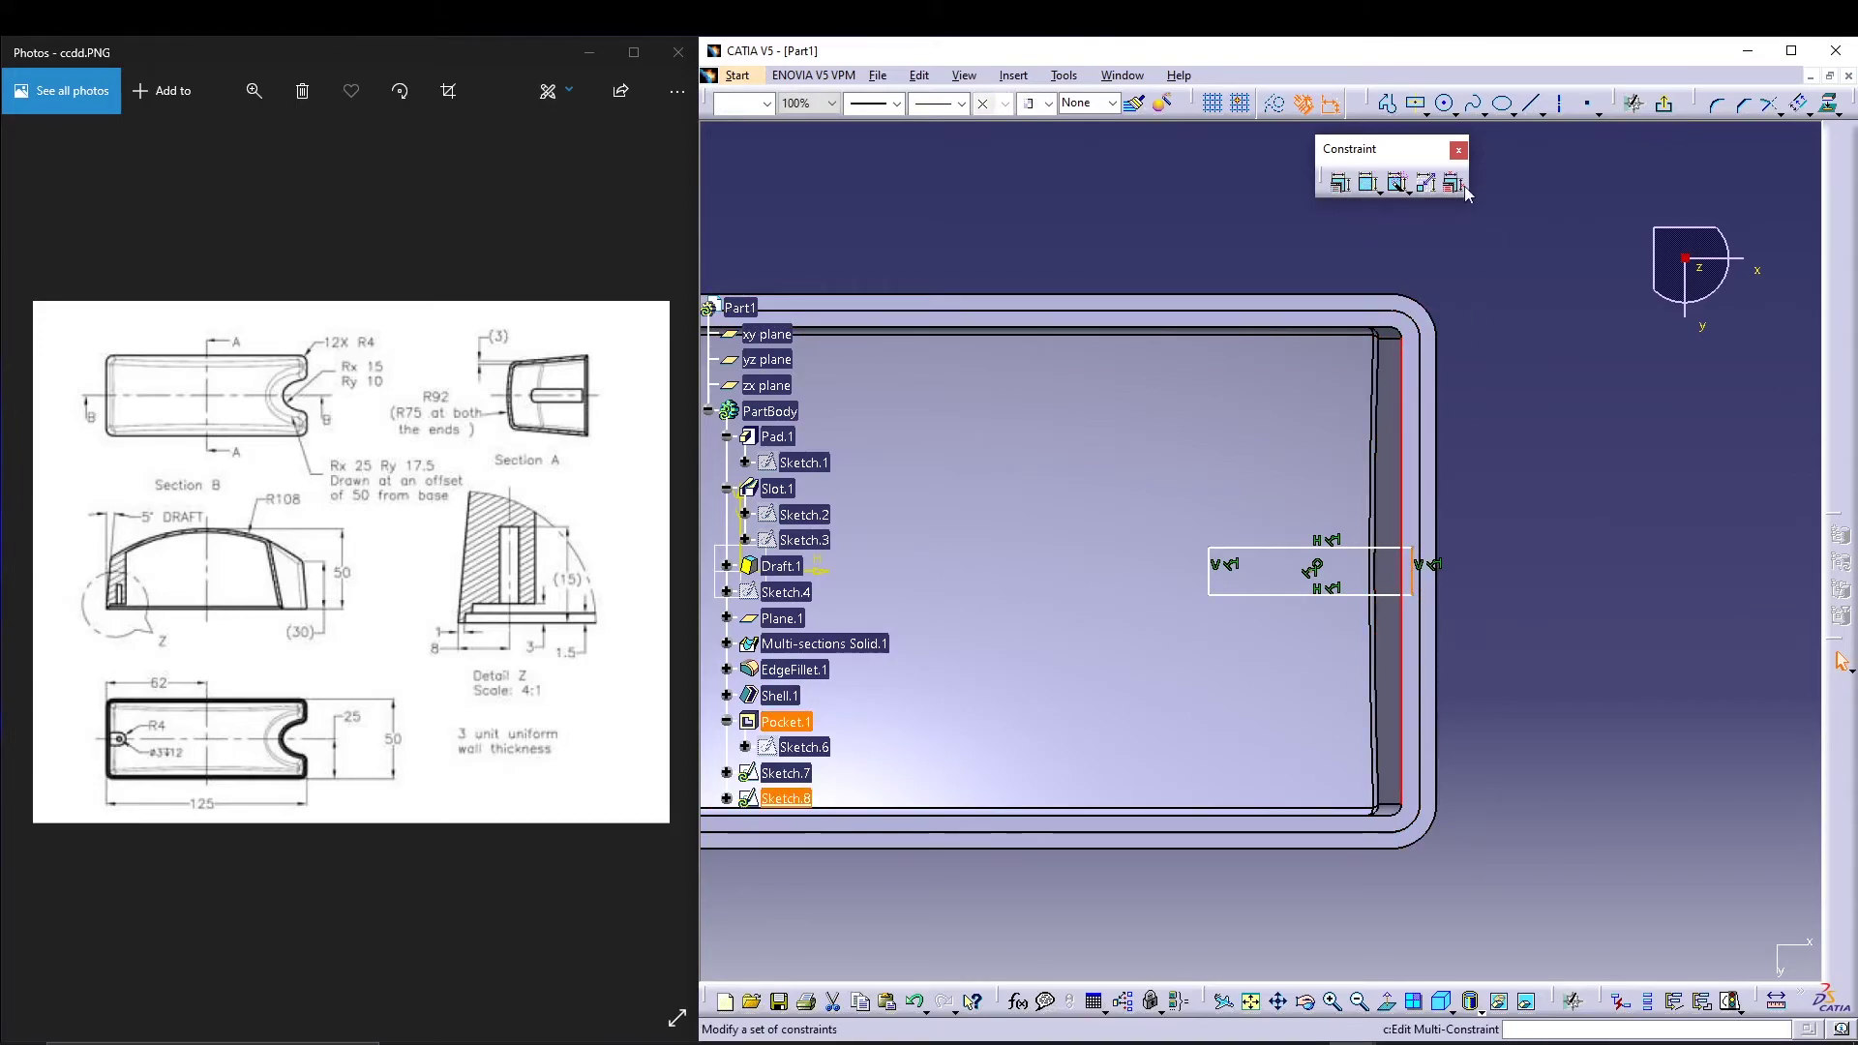
{"action": "left_click", "coordinate": [1368, 182]}
{"action": "right_click", "coordinate": [1524, 333]}
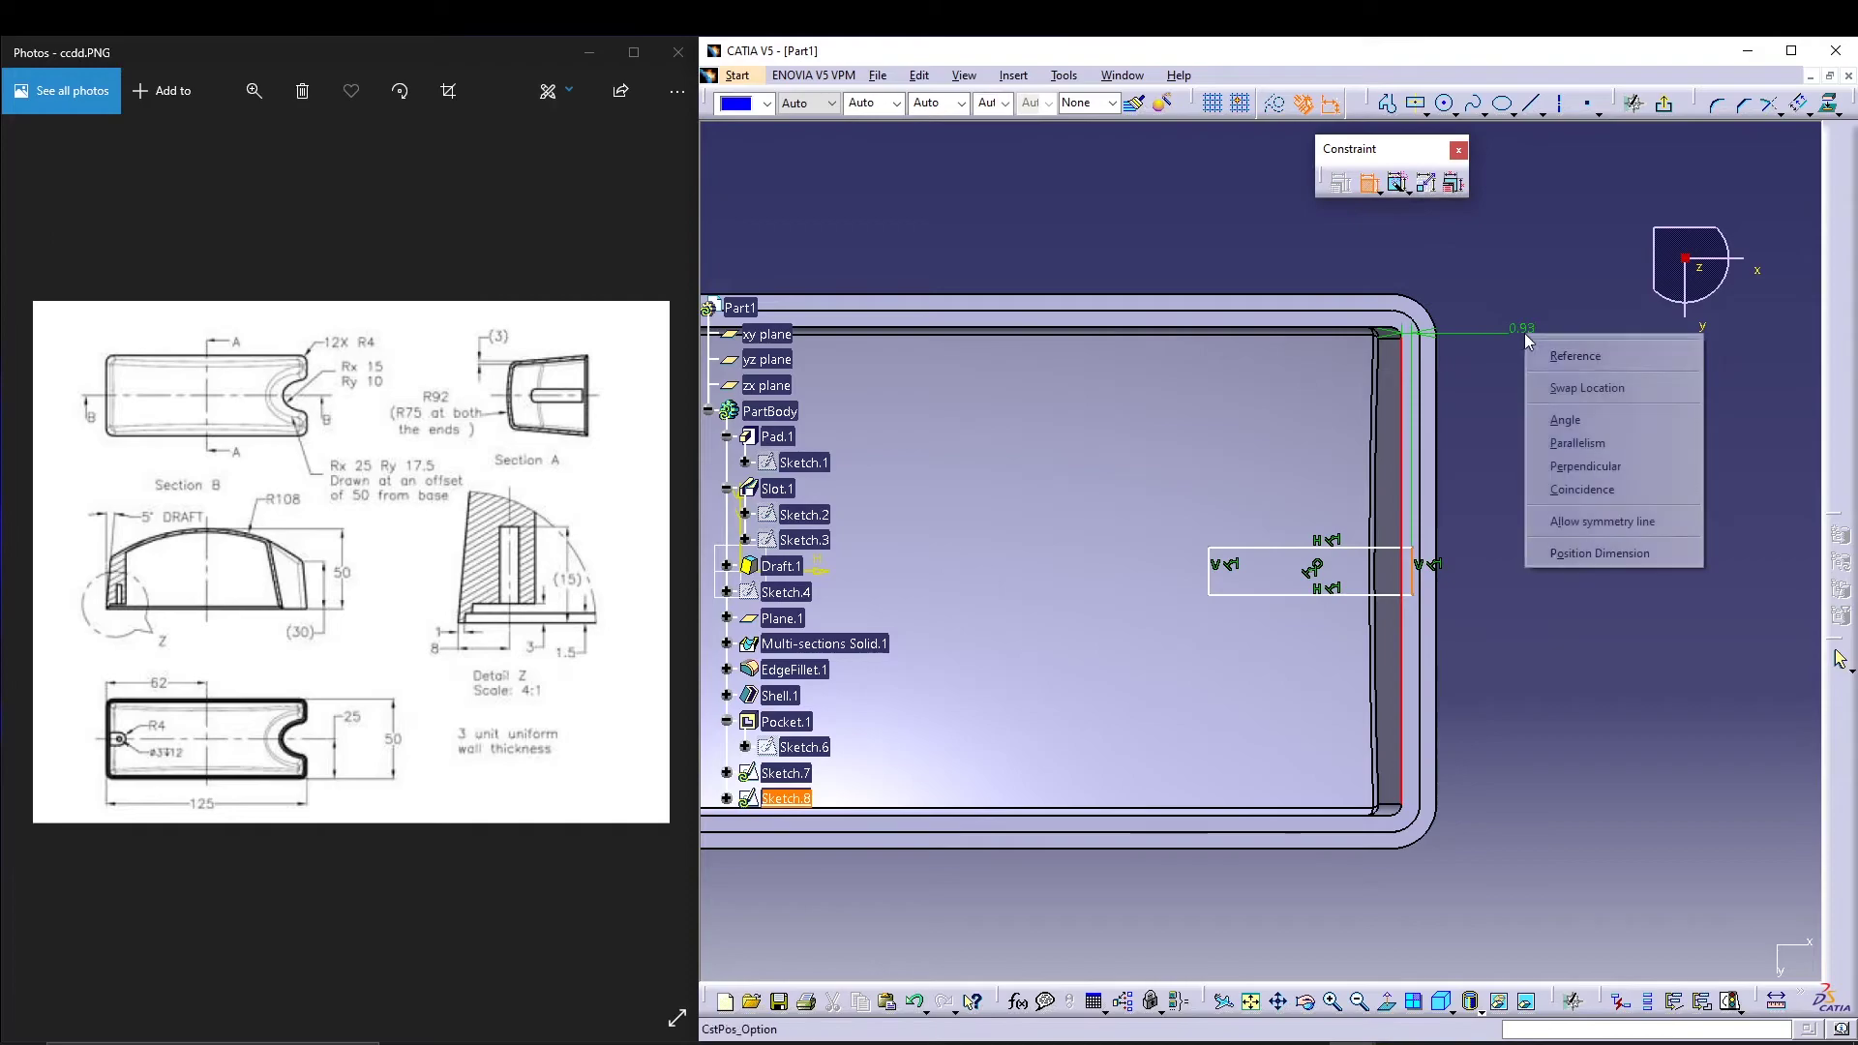
{"action": "left_click", "coordinate": [1564, 491]}
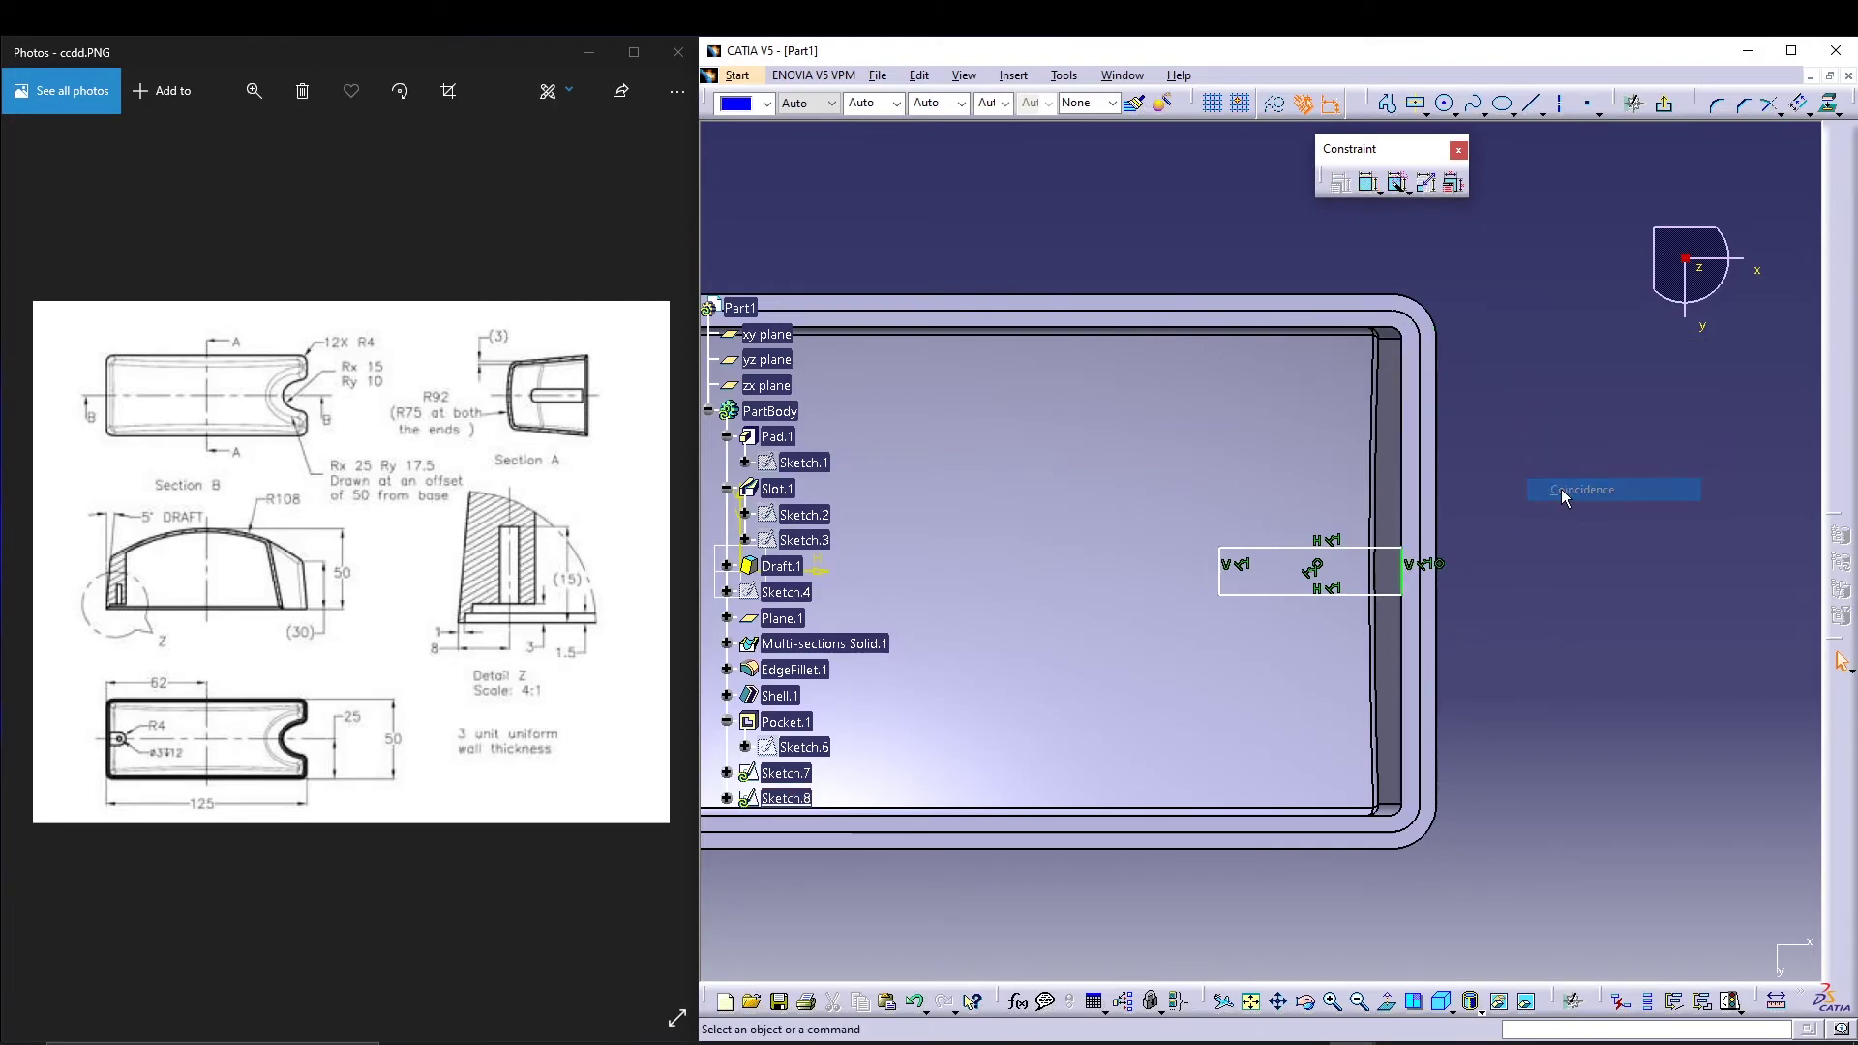
Step: Sketch a circle of about 4 mm radius centered on the middle of the rectangle's inner short side
{"action": "left_click", "coordinate": [1445, 104]}
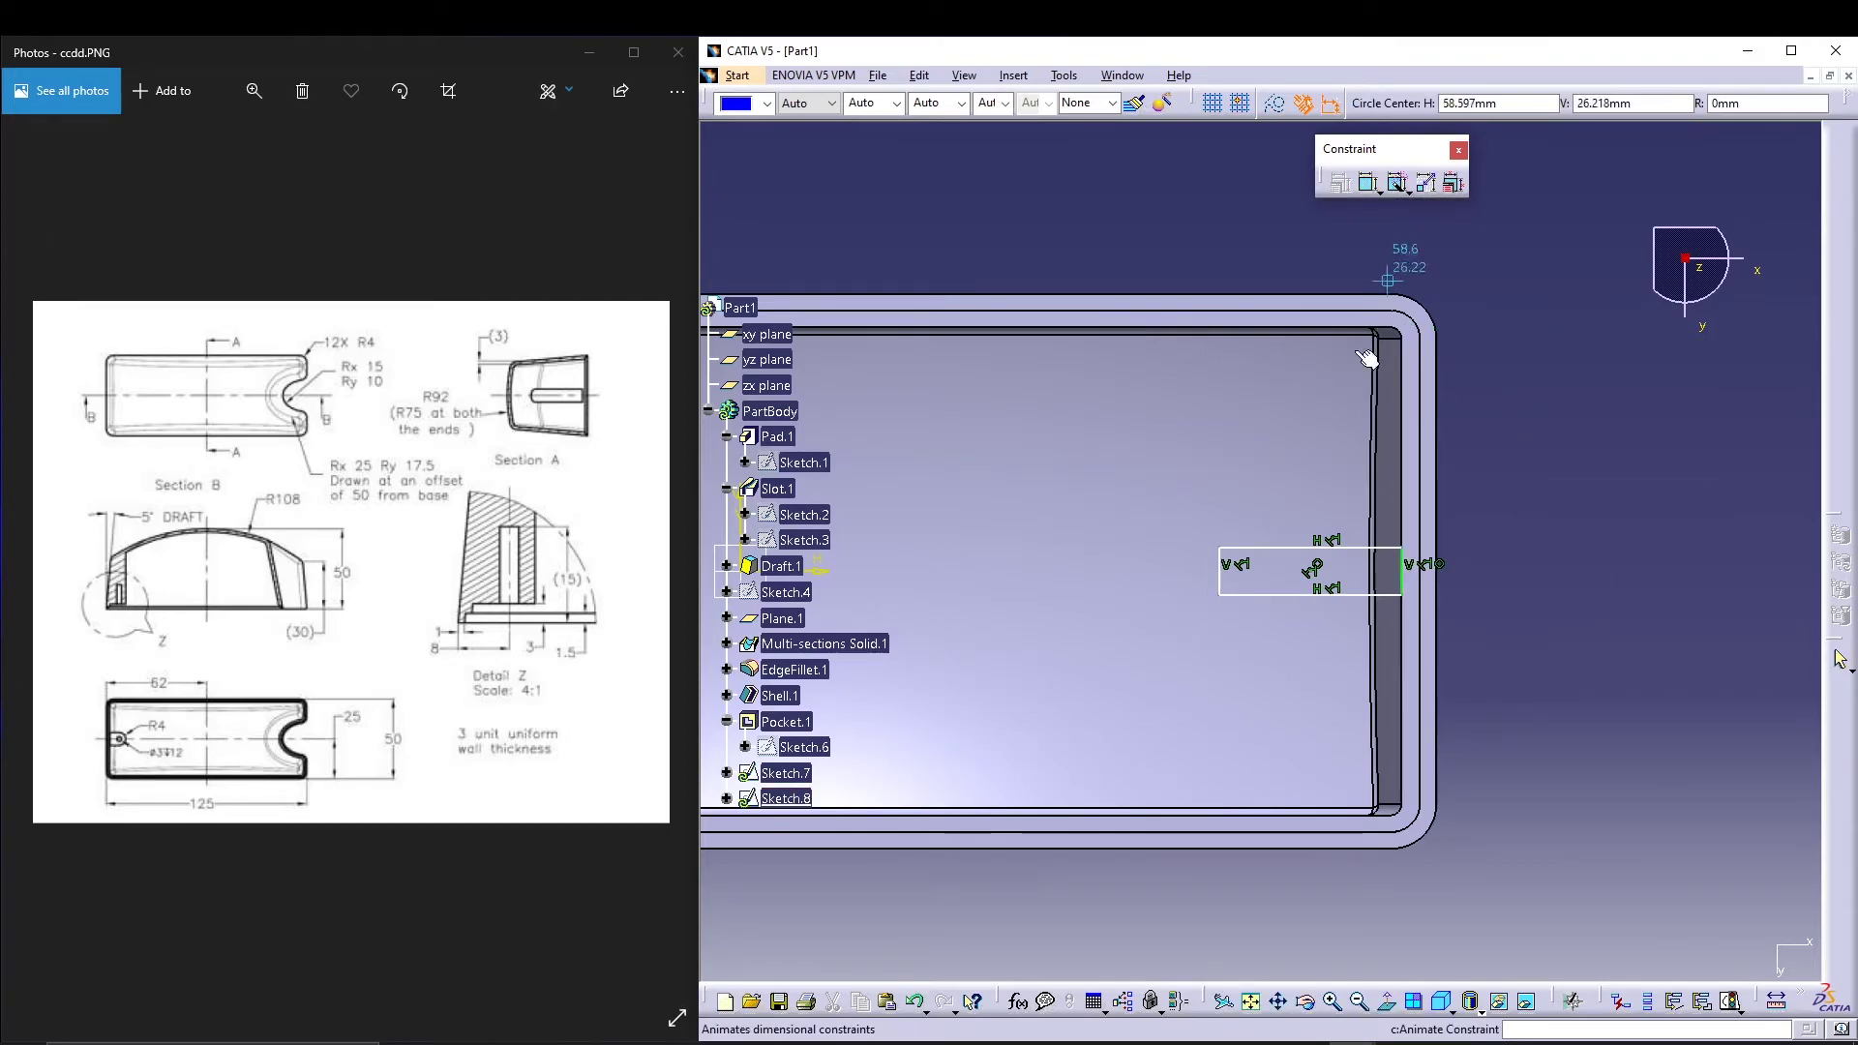
{"action": "left_click", "coordinate": [1219, 570]}
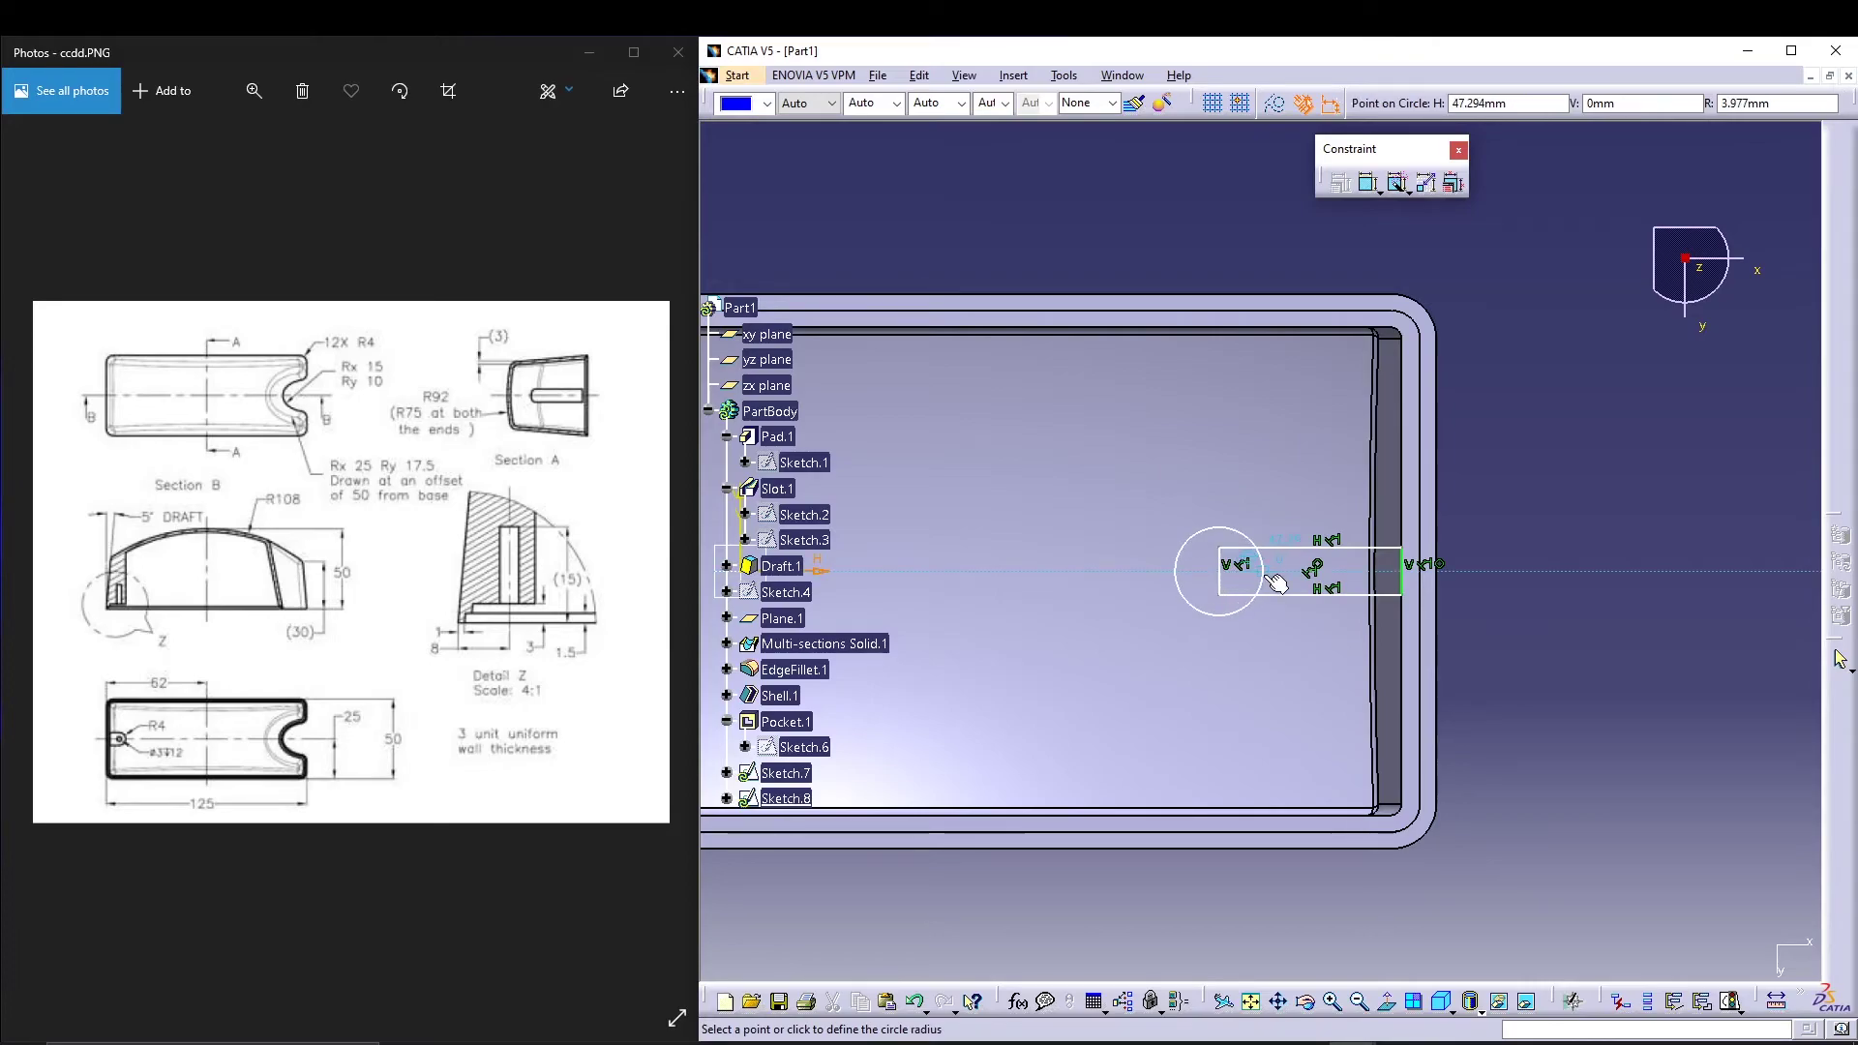
{"action": "left_click", "coordinate": [1270, 576]}
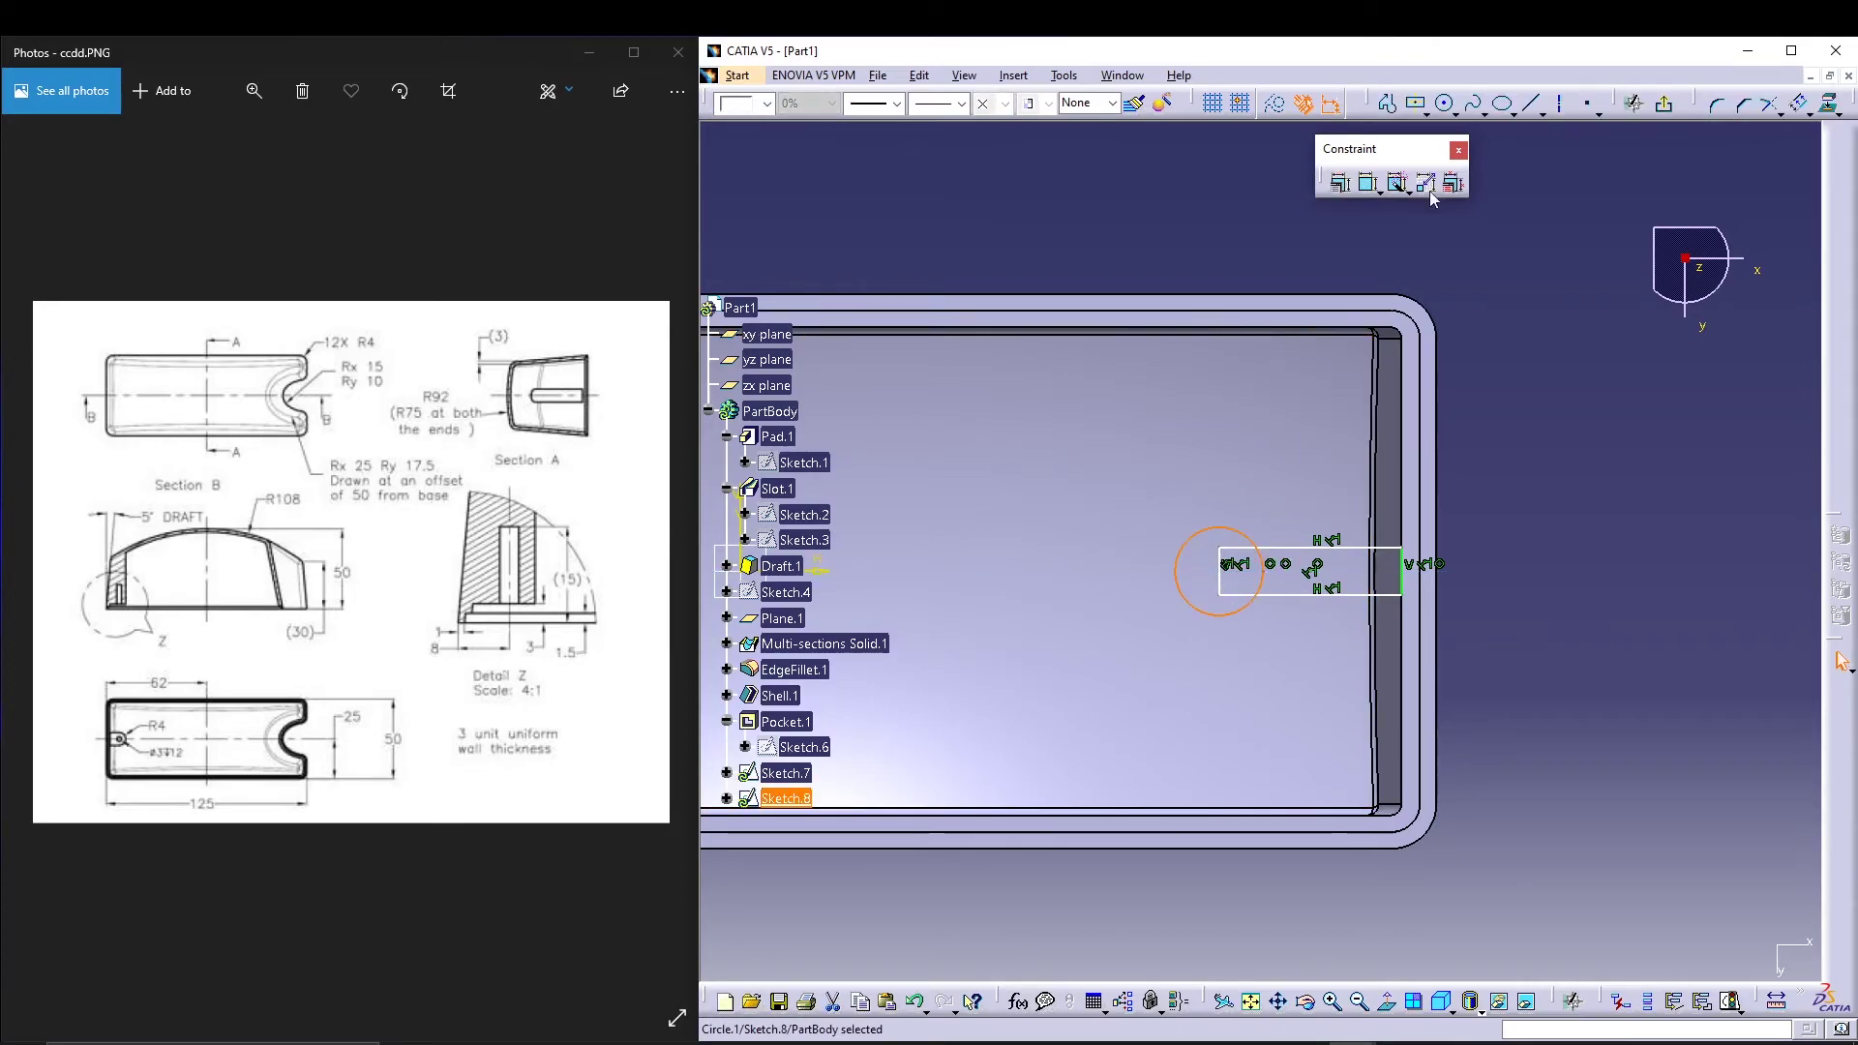
Step: Dimension the circle's radius and set it to 4 mm
{"action": "left_click", "coordinate": [1369, 184]}
{"action": "left_click", "coordinate": [1192, 228]}
{"action": "double_click", "coordinate": [1189, 224]}
{"action": "type", "text": "4"}
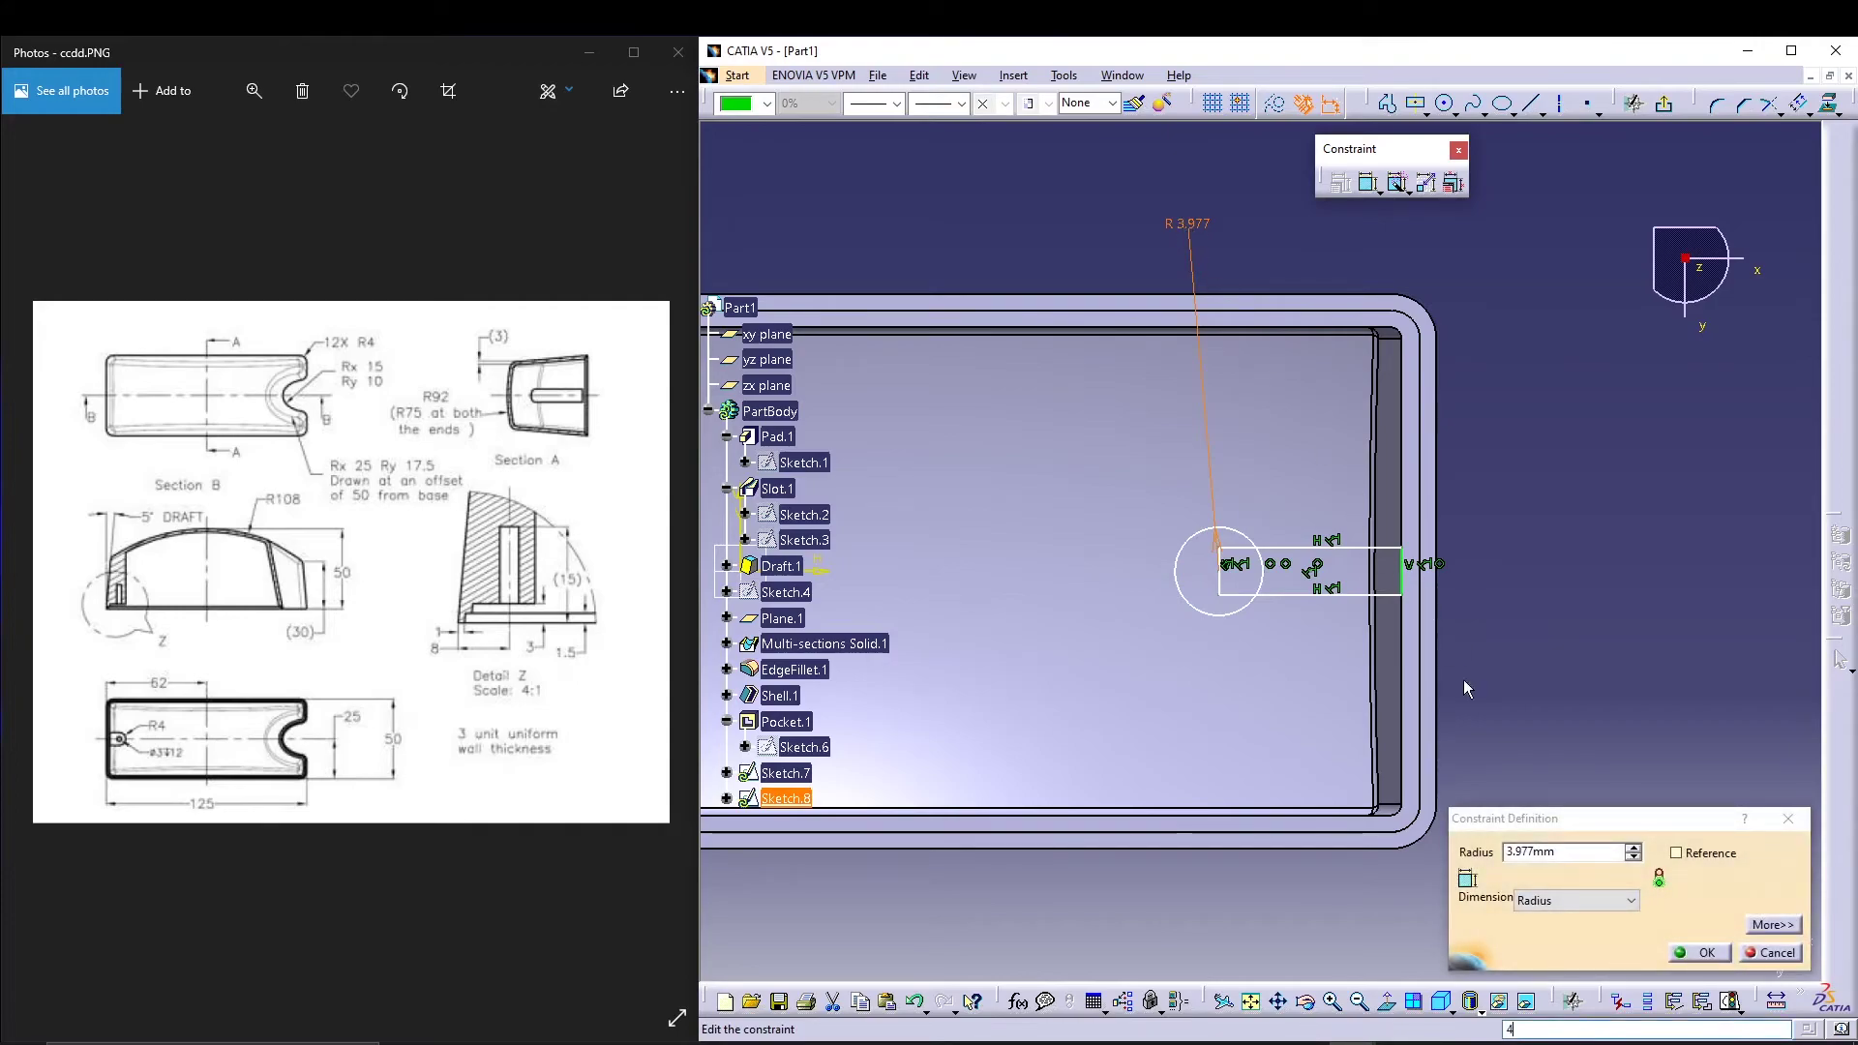
{"action": "left_click", "coordinate": [1581, 854]}
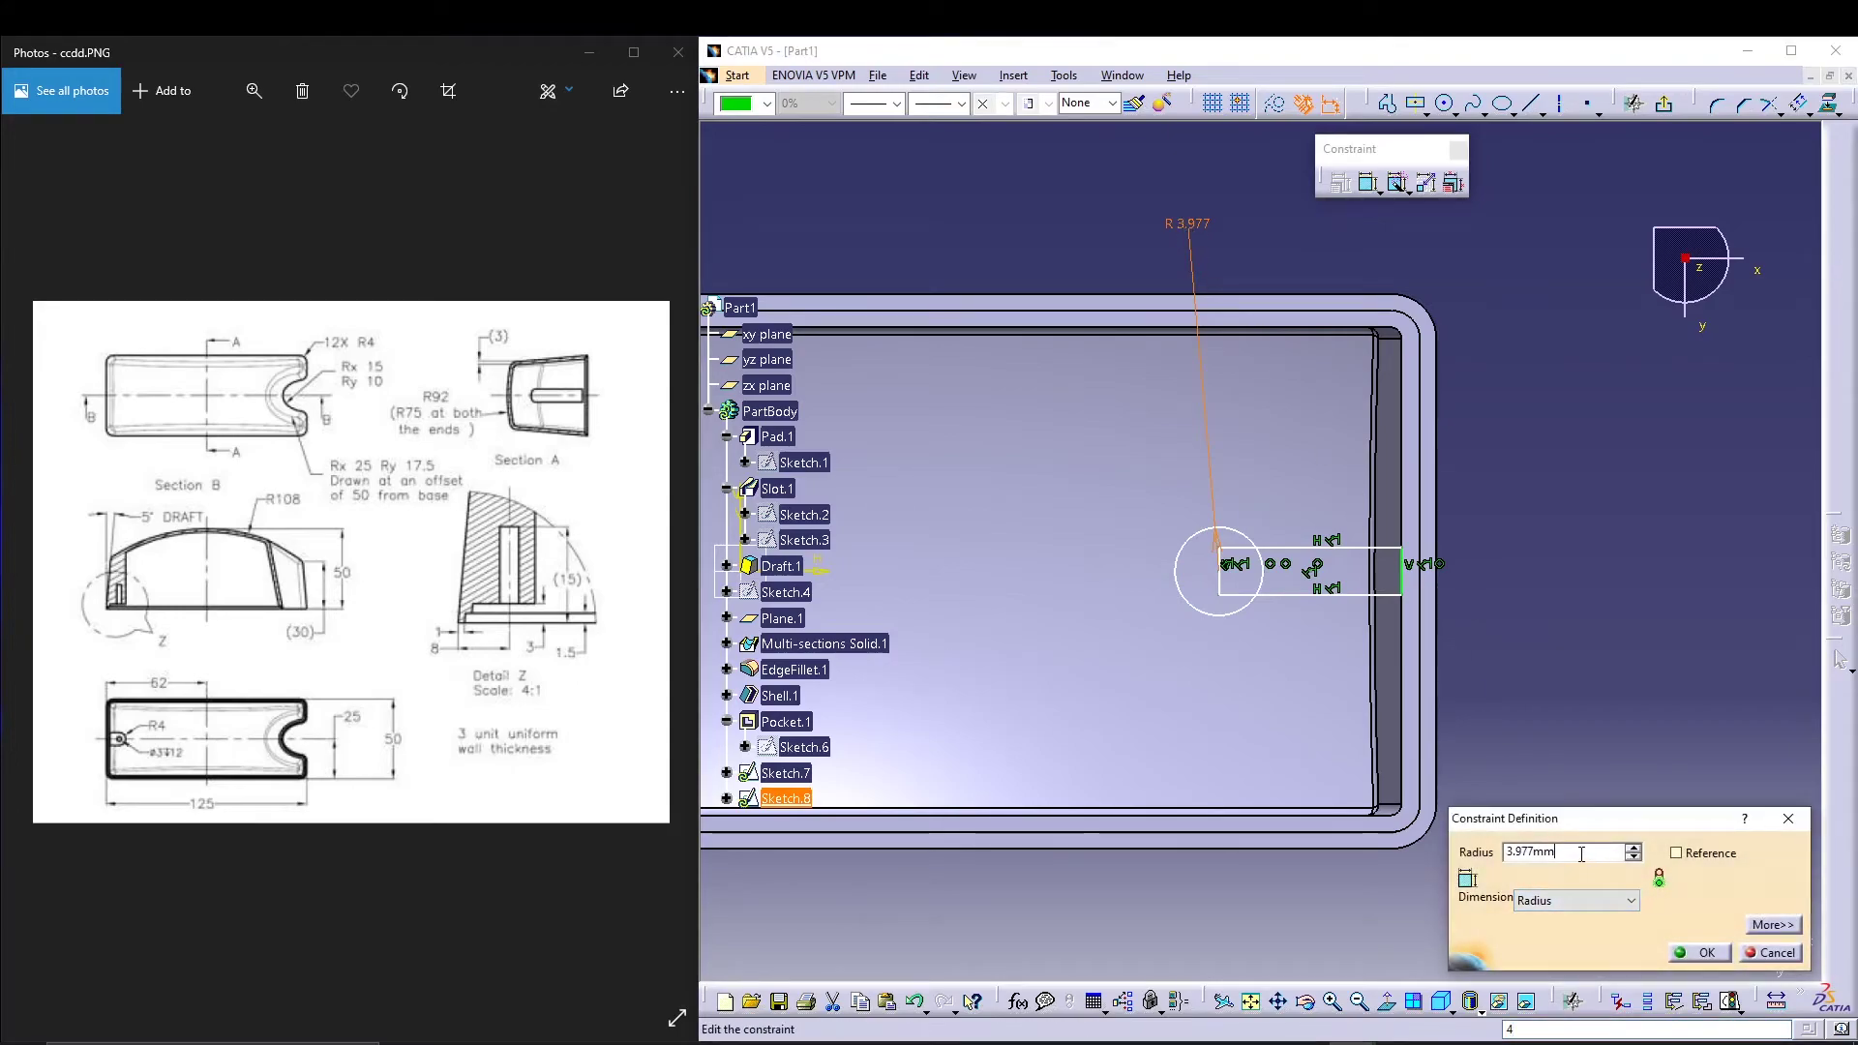
{"action": "left_click", "coordinate": [1705, 953]}
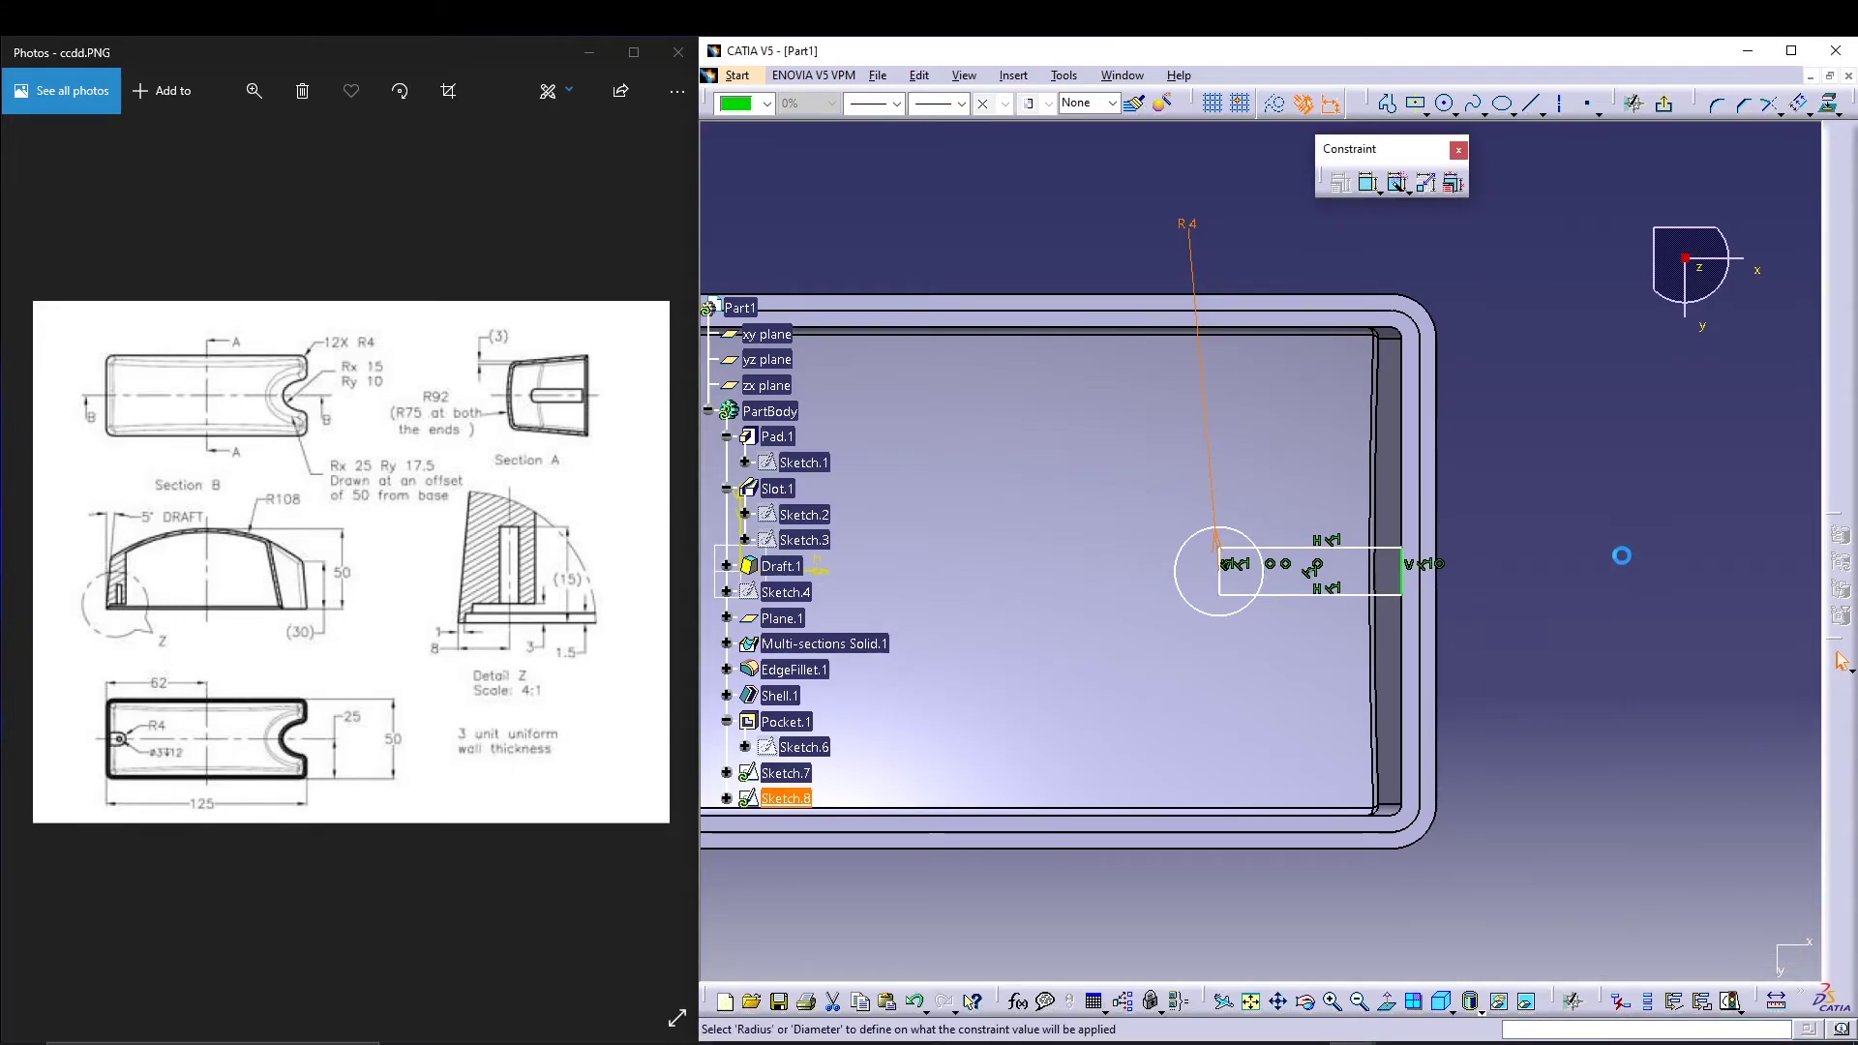
Step: Make one long side of the rectangle tangent to the circle
{"action": "left_click", "coordinate": [1287, 558]}
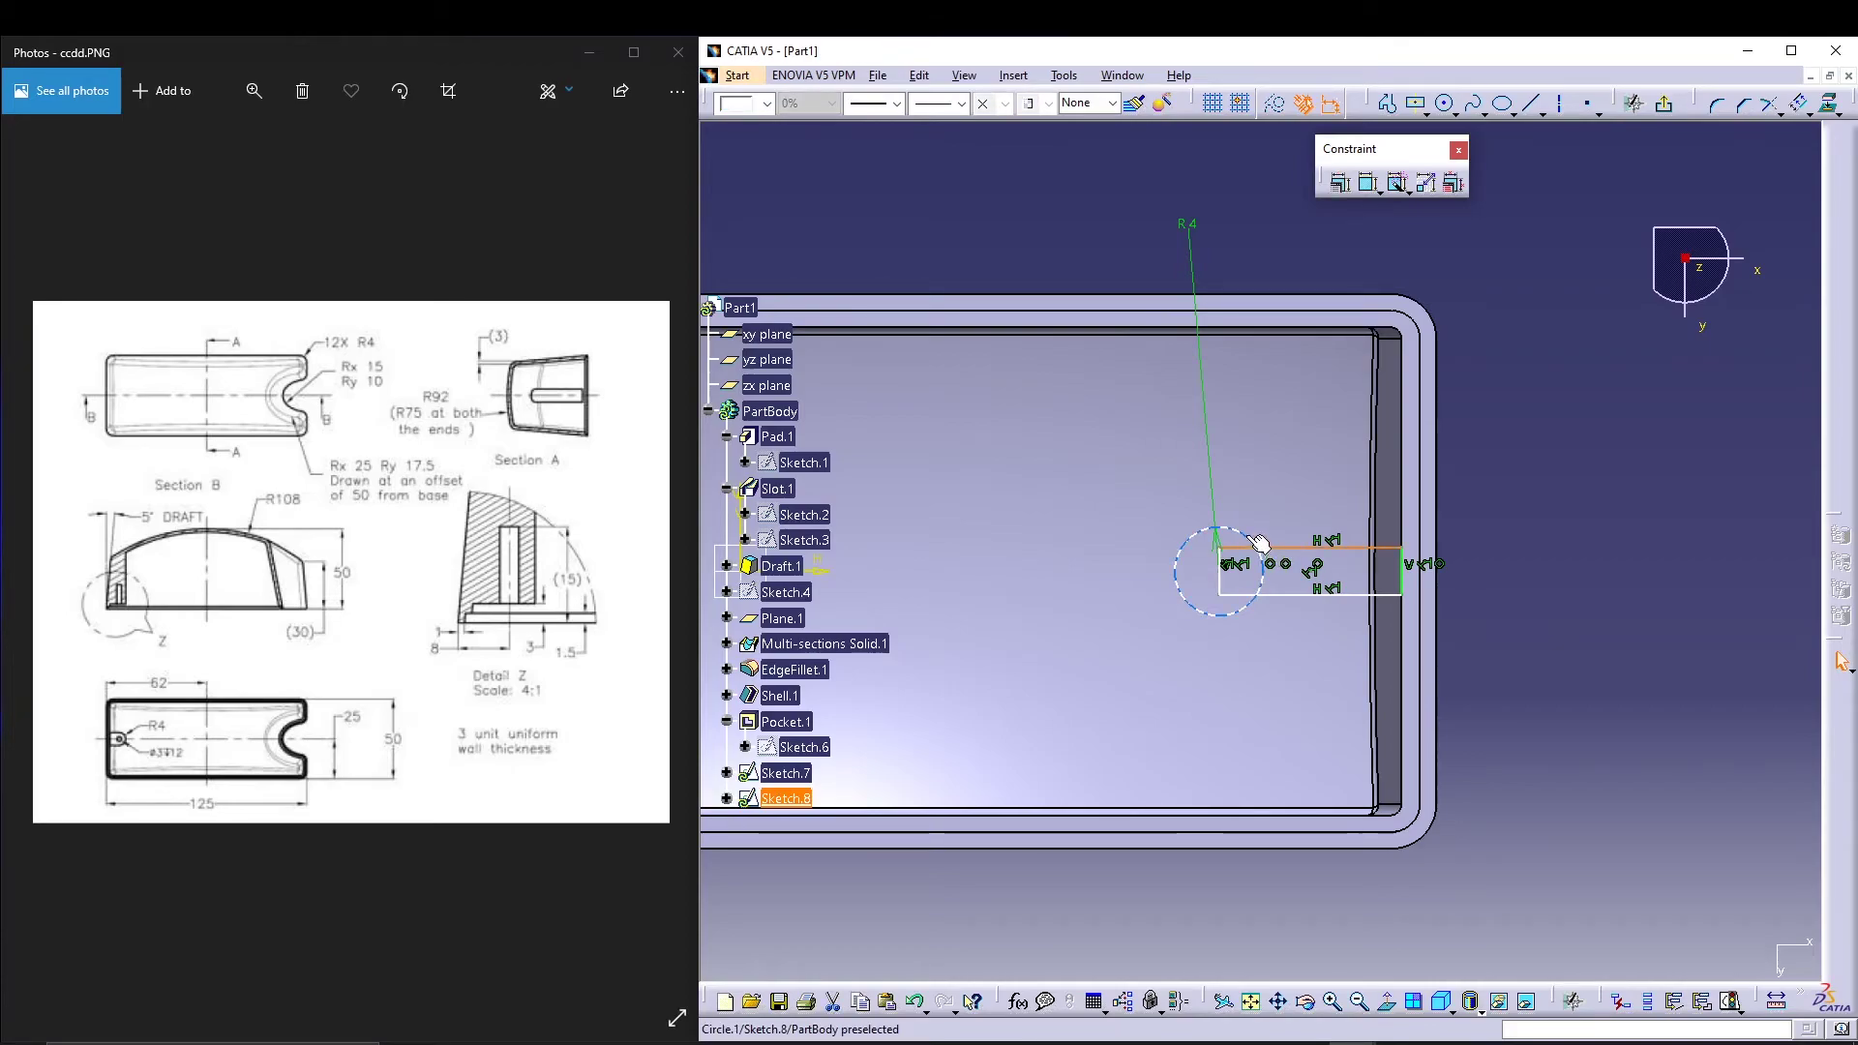
{"action": "left_click", "coordinate": [1249, 539], "text": "ctrl"}
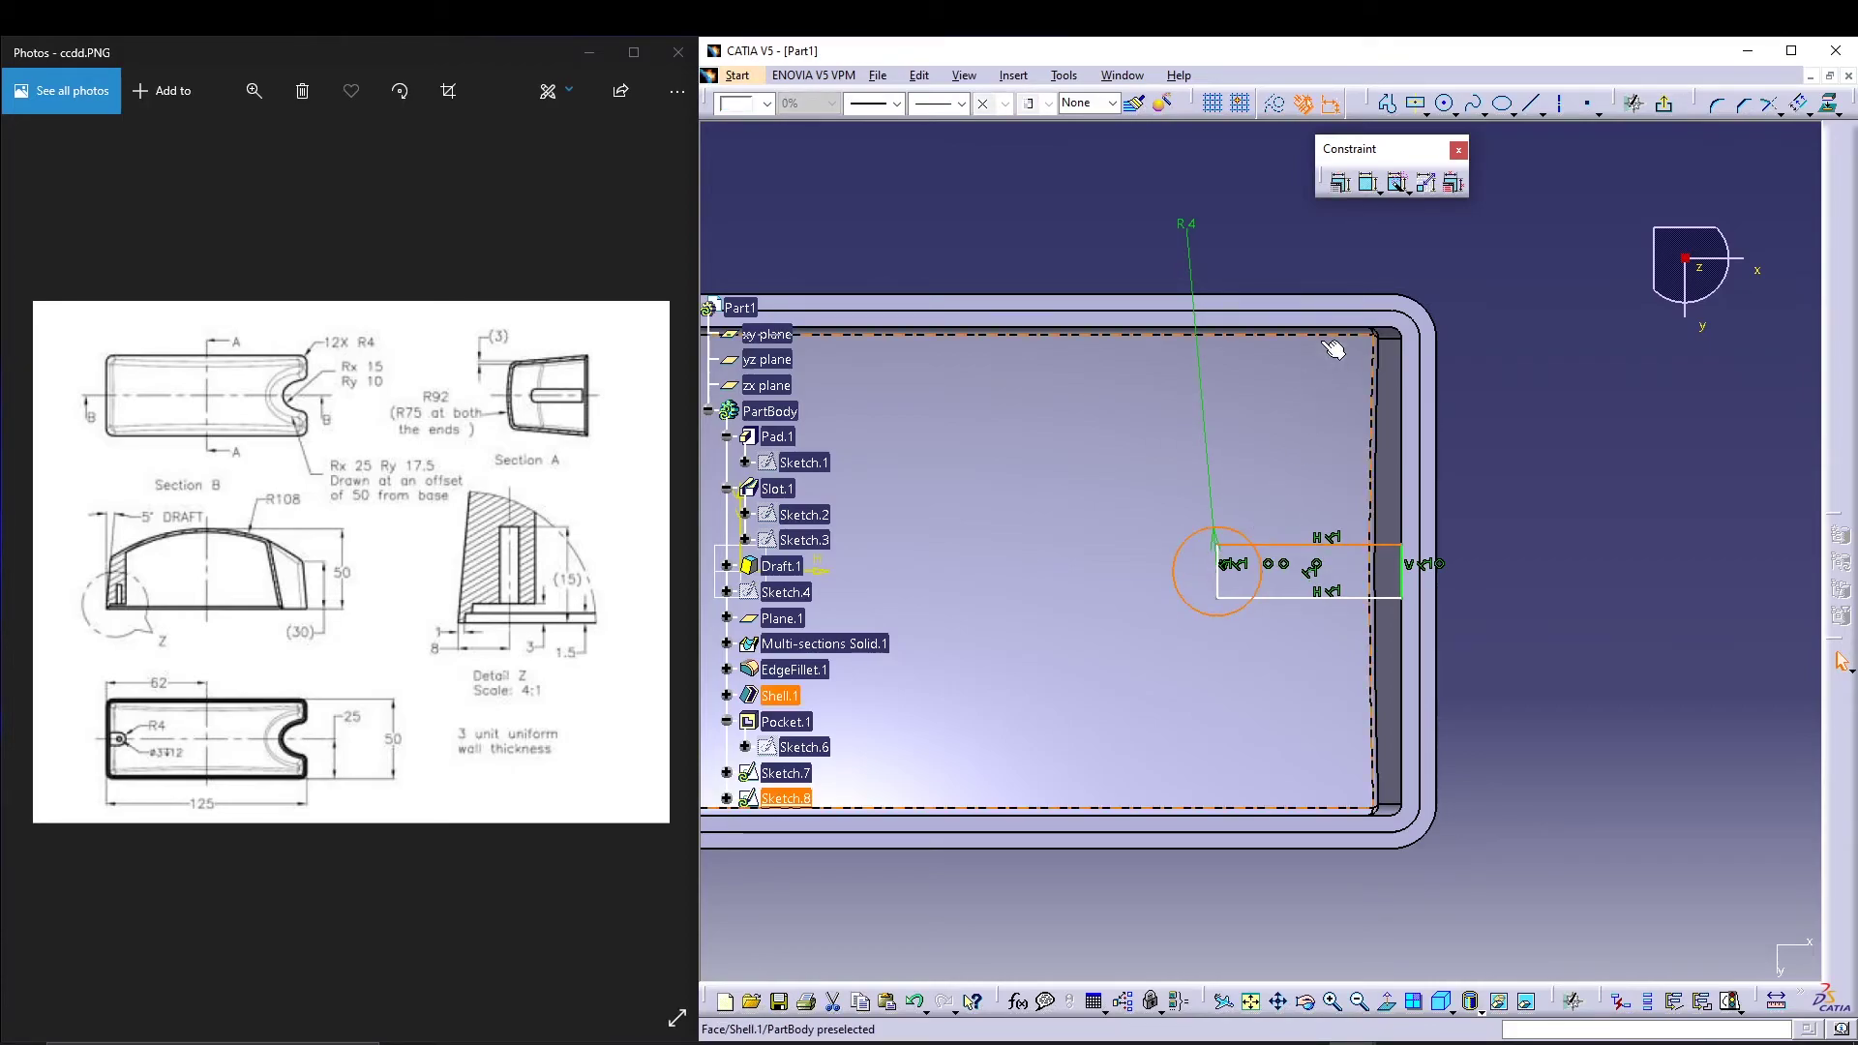
{"action": "left_click", "coordinate": [1367, 183]}
{"action": "right_click", "coordinate": [1534, 313]}
{"action": "left_click", "coordinate": [1587, 400]}
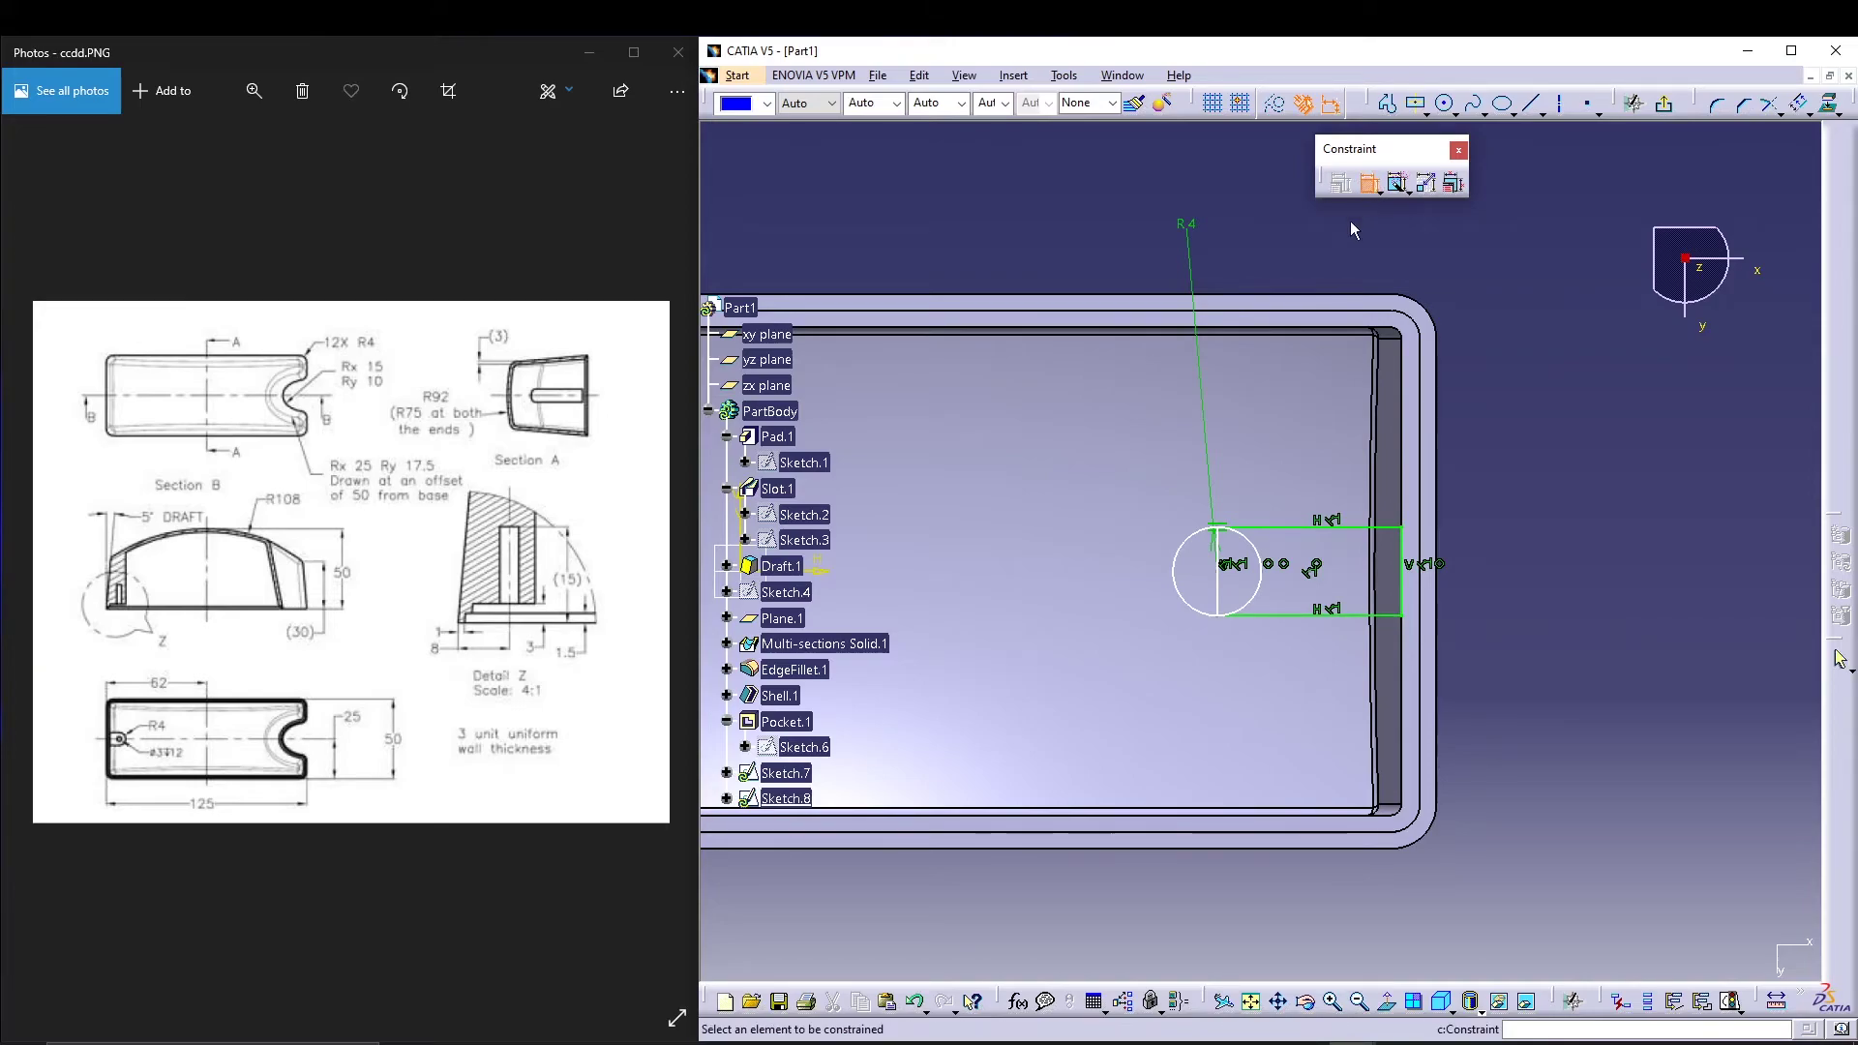
Step: Dimension the distance from the circle's center to the cover's outer end edge and set it to 8 mm
{"action": "left_click", "coordinate": [1368, 183]}
{"action": "left_click", "coordinate": [1225, 571]}
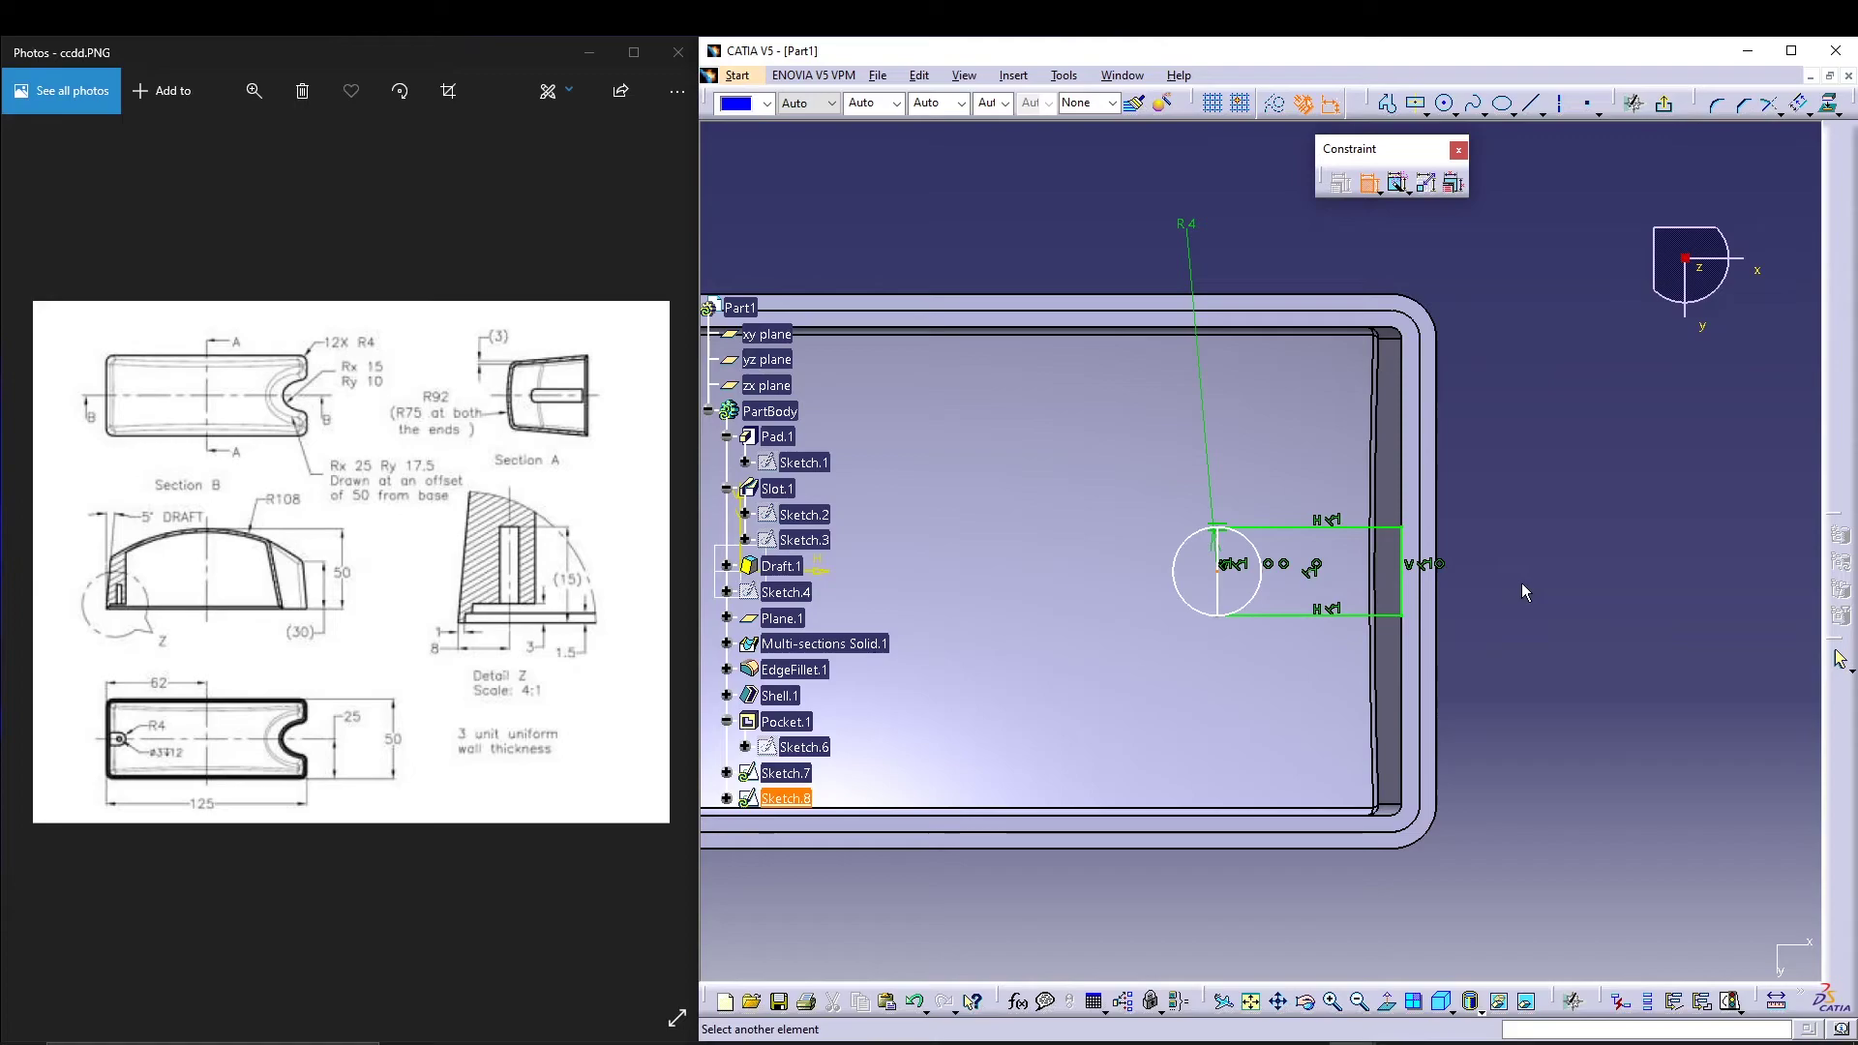
{"action": "left_click", "coordinate": [1437, 523]}
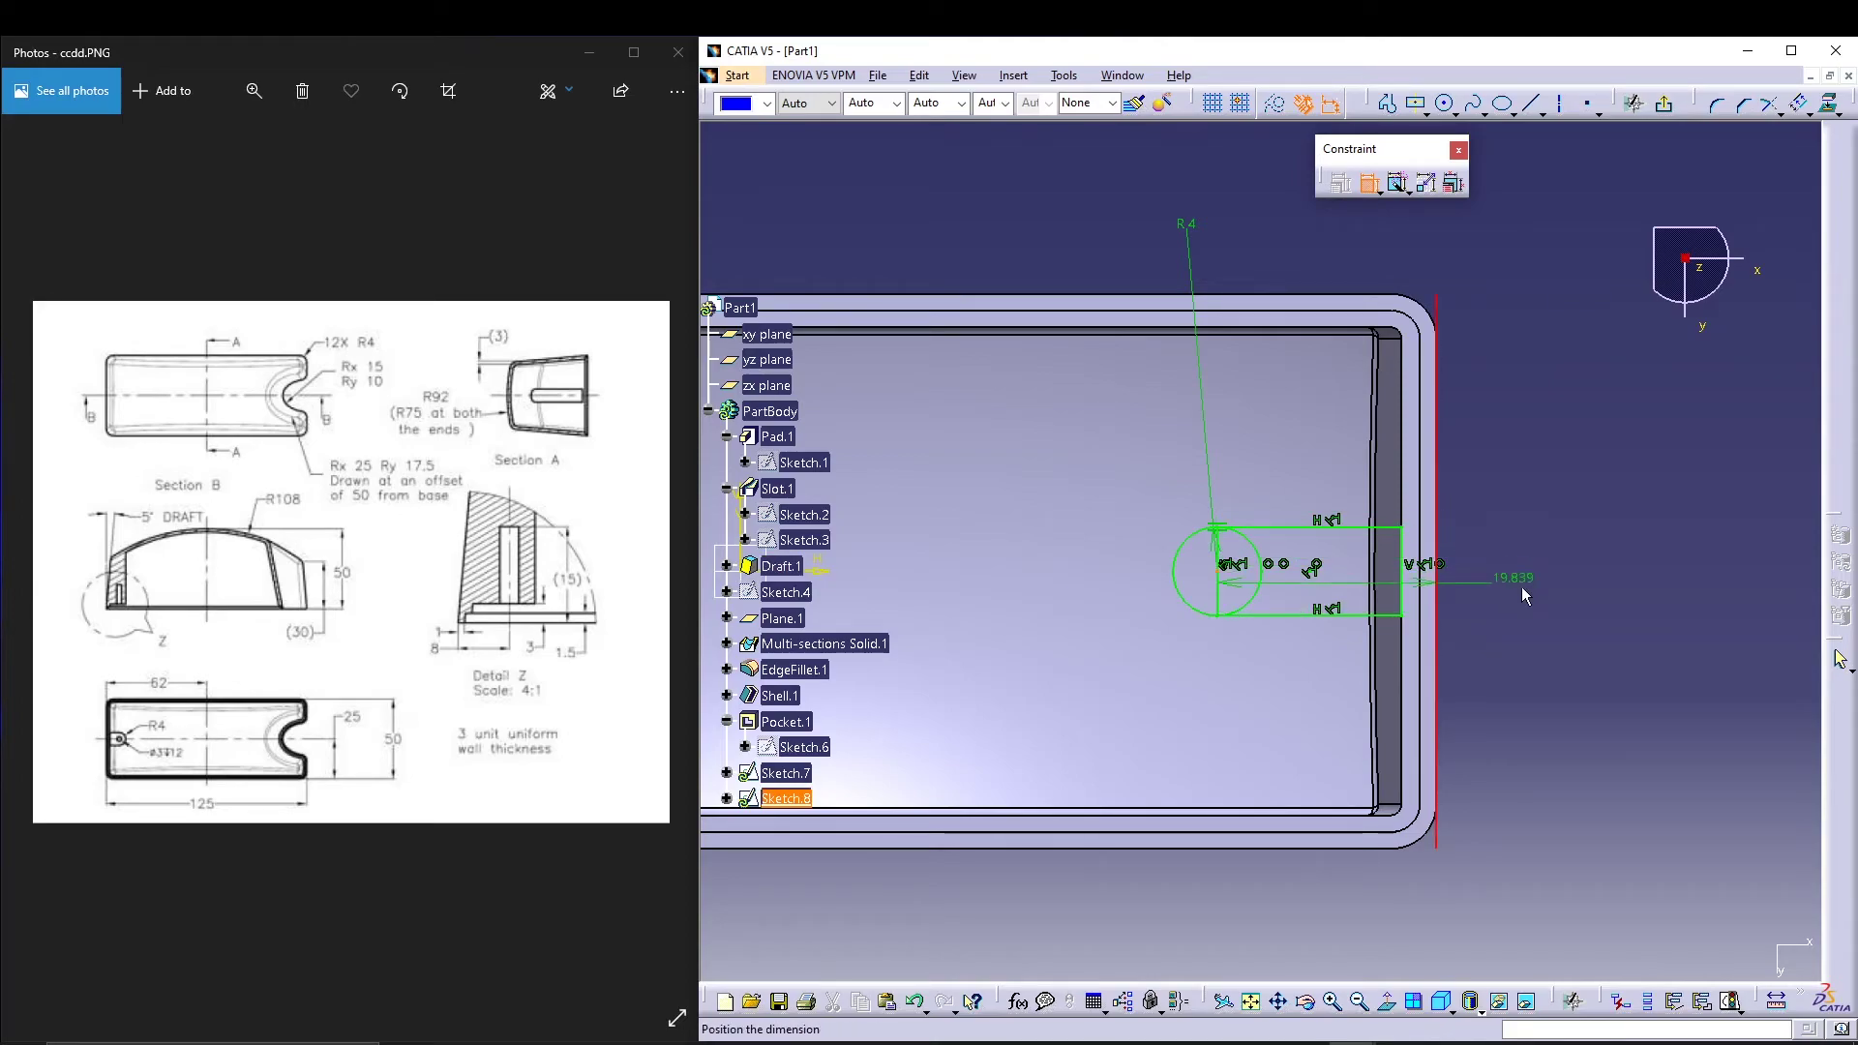
{"action": "double_click", "coordinate": [1538, 600]}
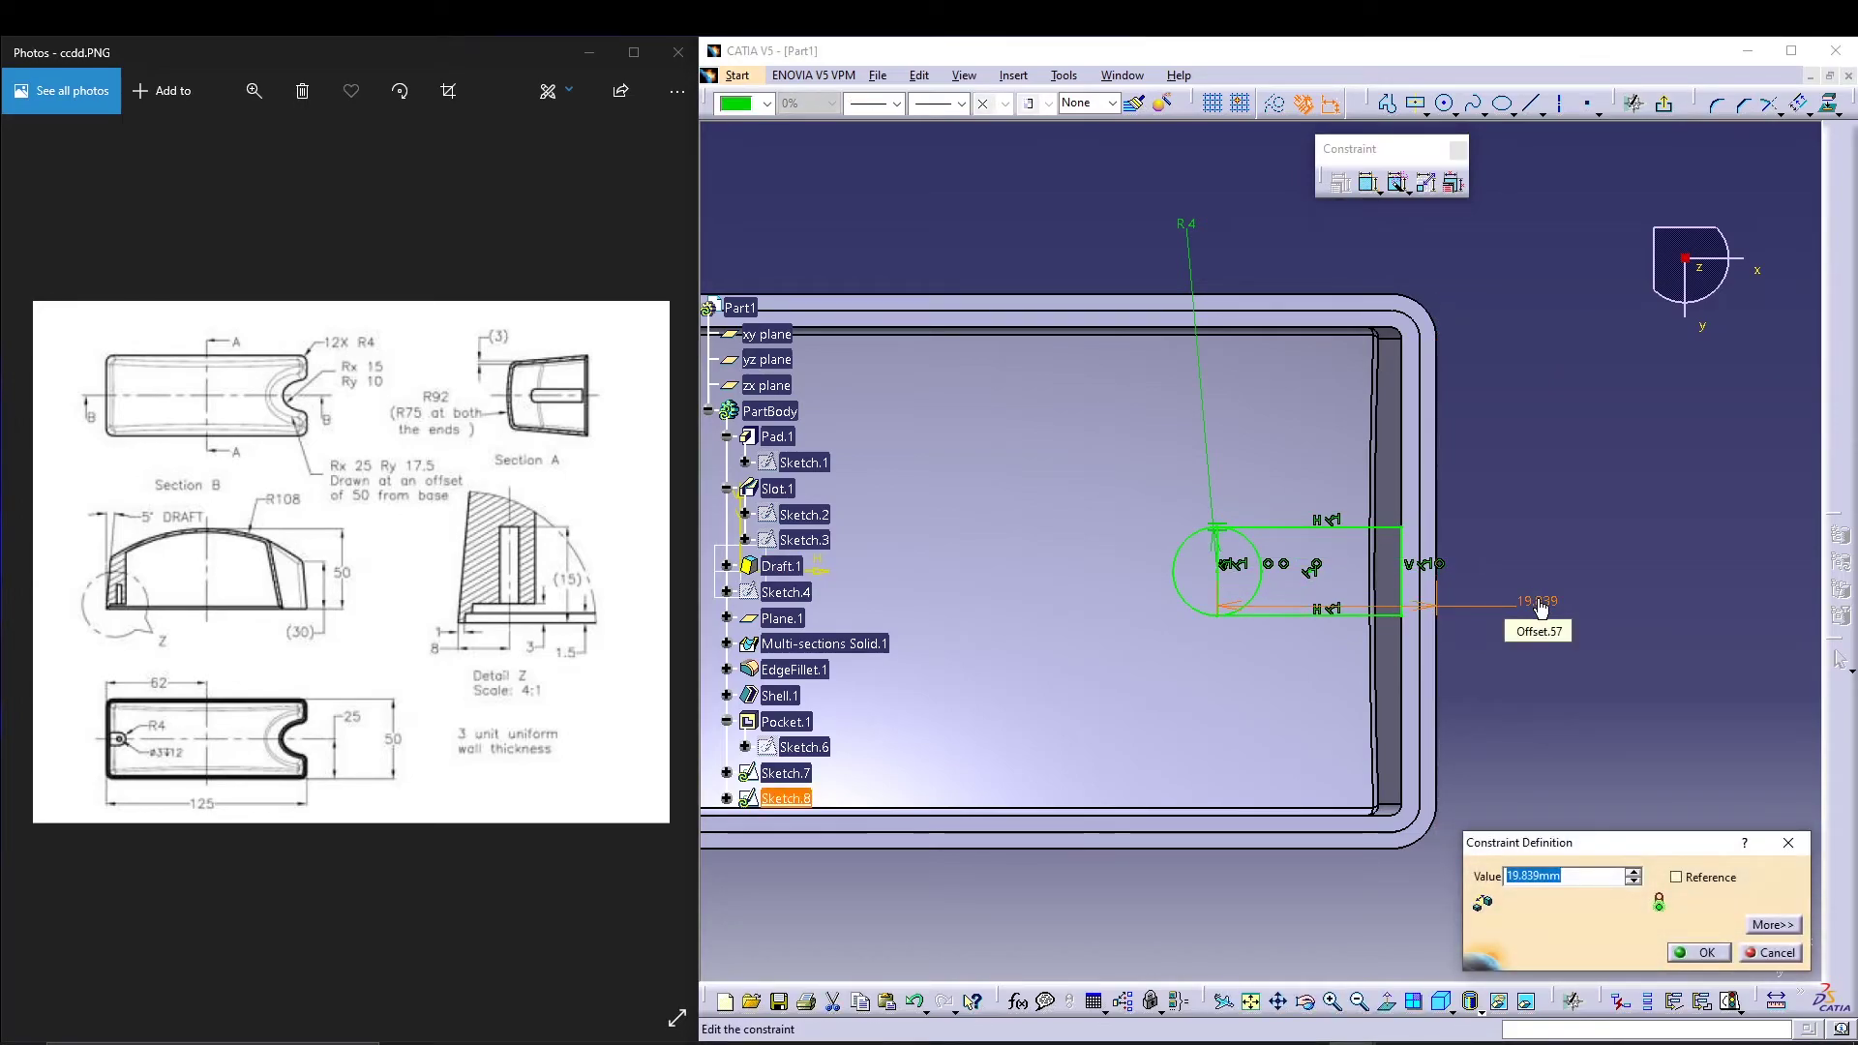
{"action": "type", "text": "8"}
{"action": "key", "text": "Return"}
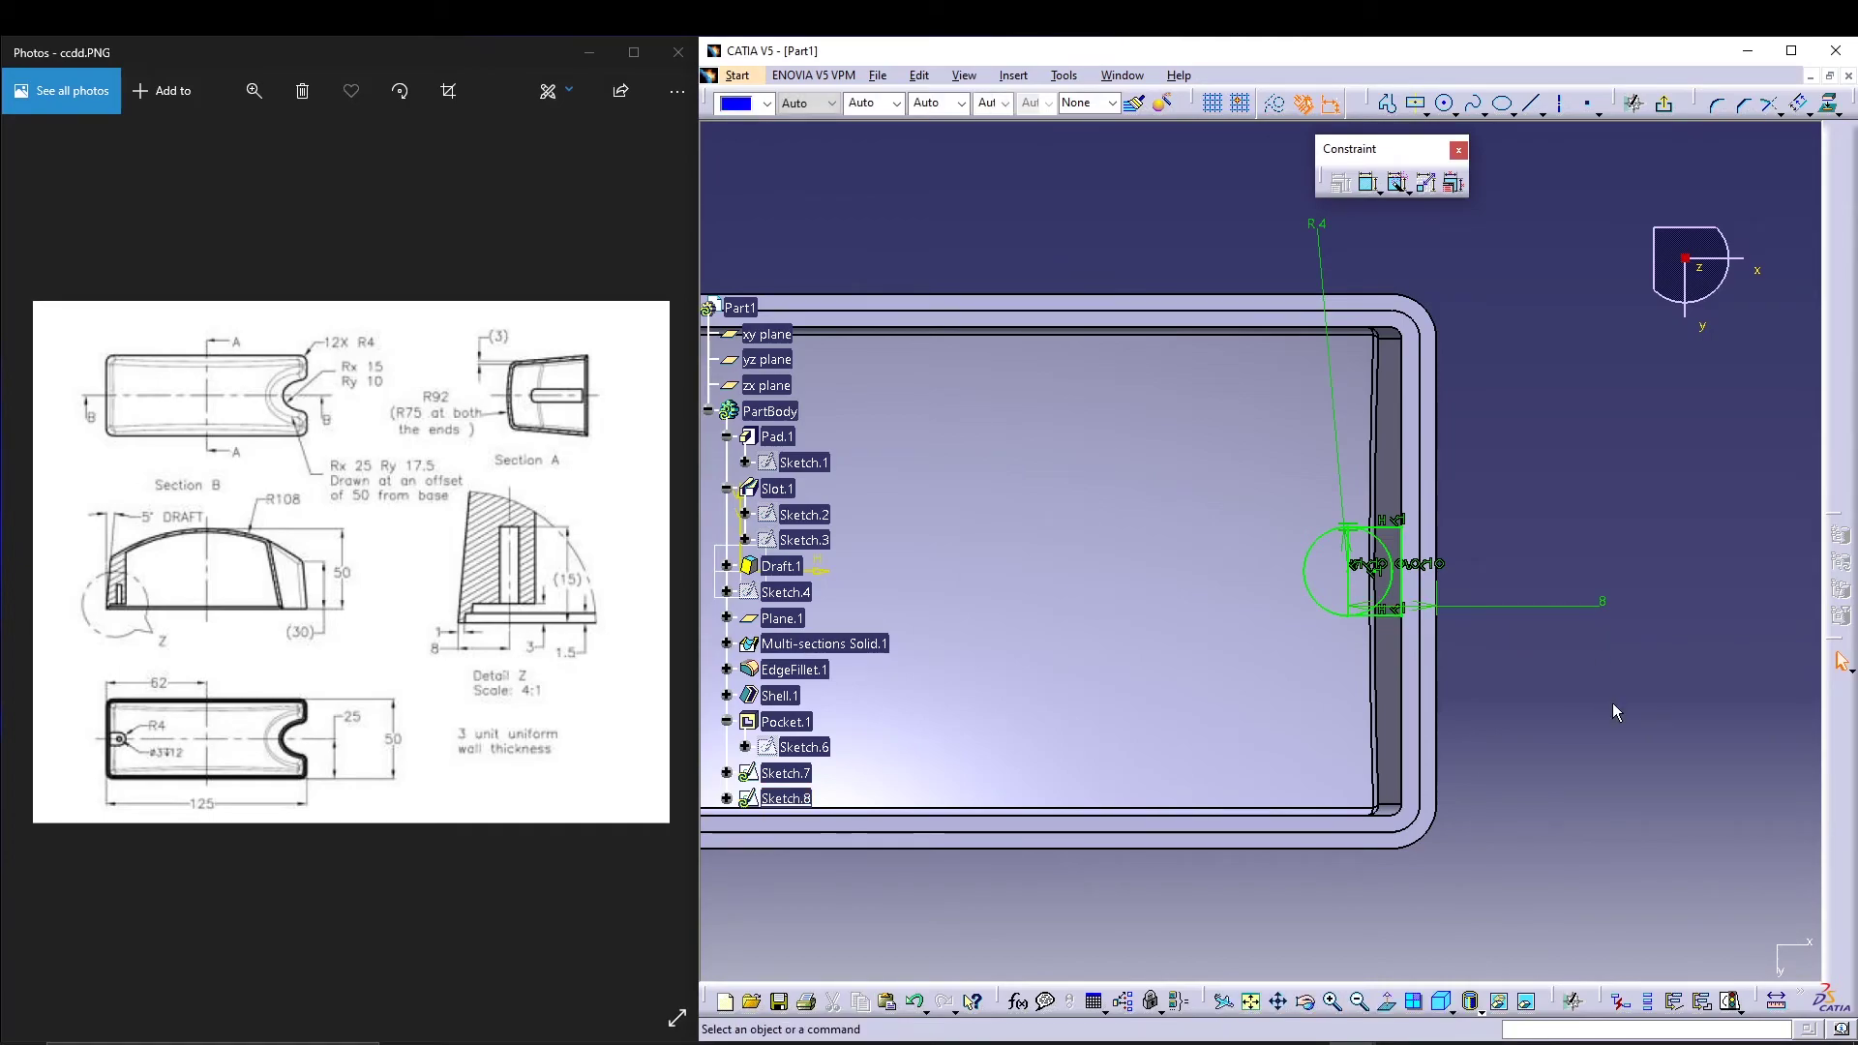
Step: Constrain the boss profile's two straight horizontal sides symmetric about the horizontal axis
{"action": "mouse_move", "coordinate": [1553, 325]}
{"action": "middle_mouse_down"}
{"action": "mouse_move", "coordinate": [1514, 374]}
{"action": "mouse_move", "coordinate": [1617, 389]}
{"action": "middle_mouse_up"}
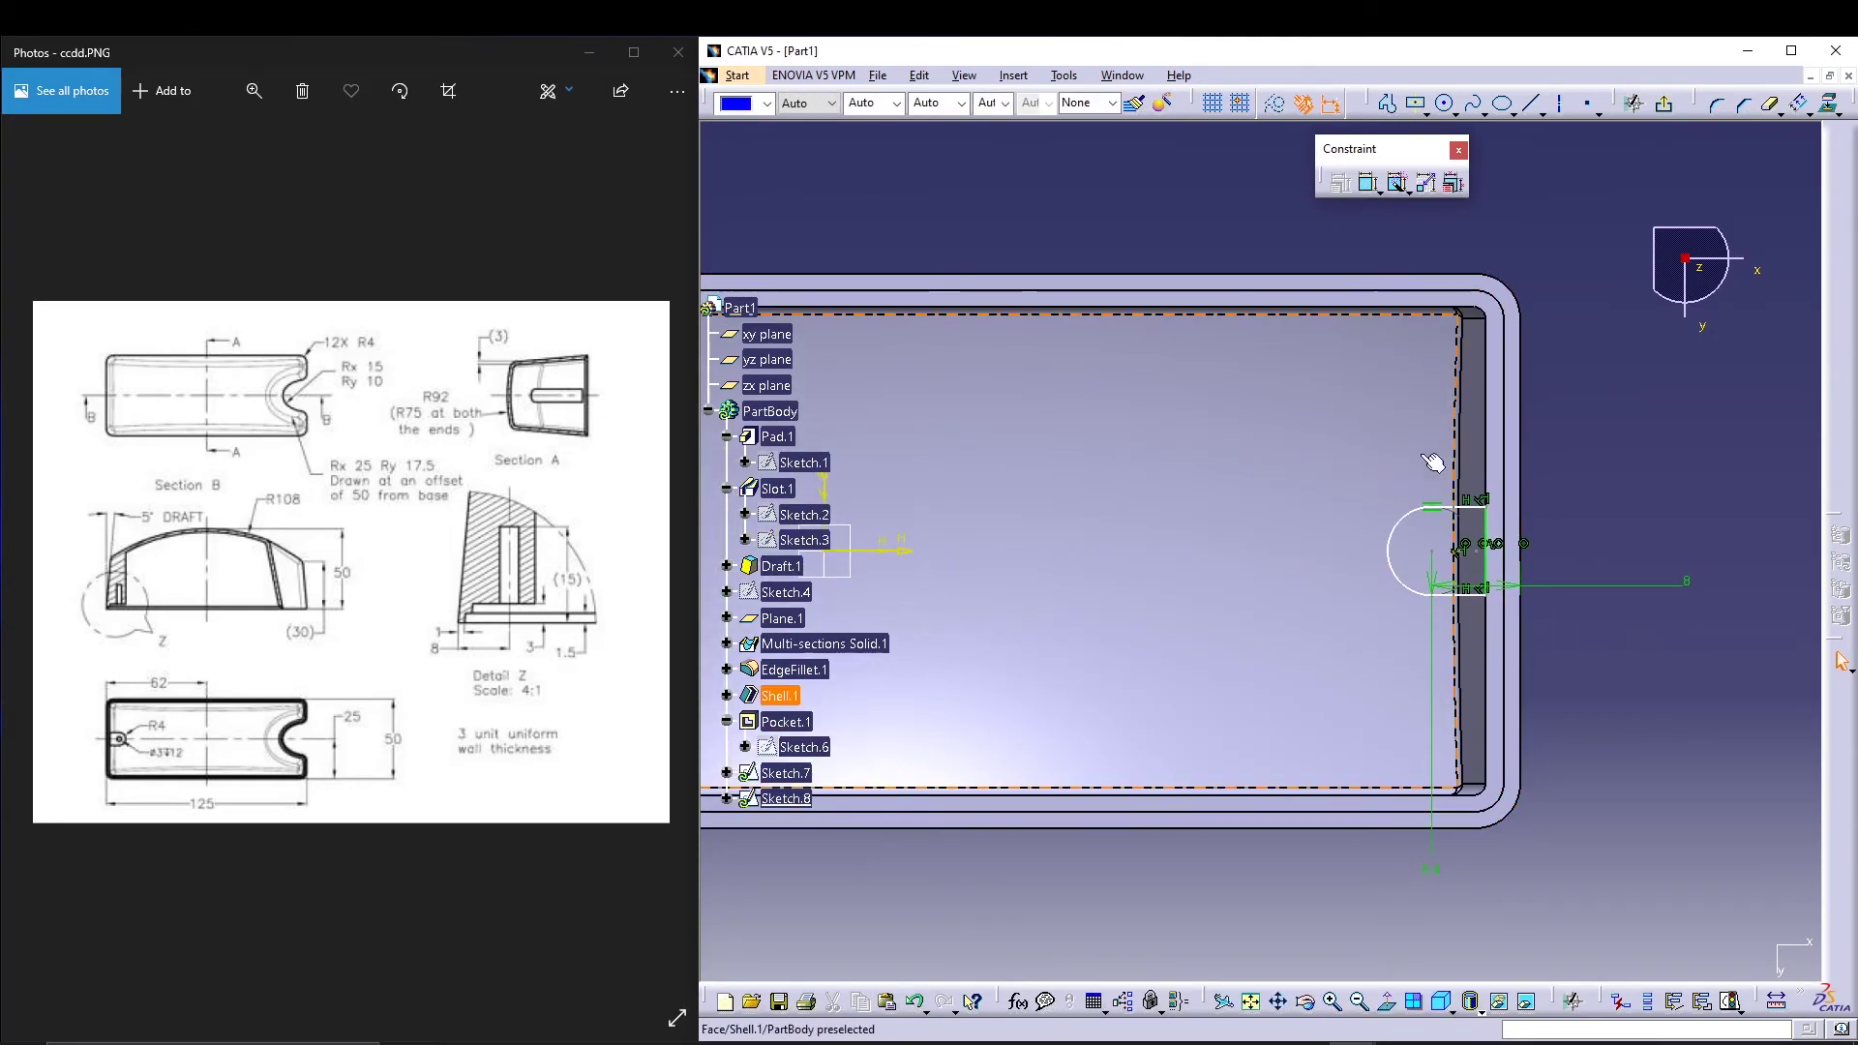
{"action": "left_click", "coordinate": [1469, 507]}
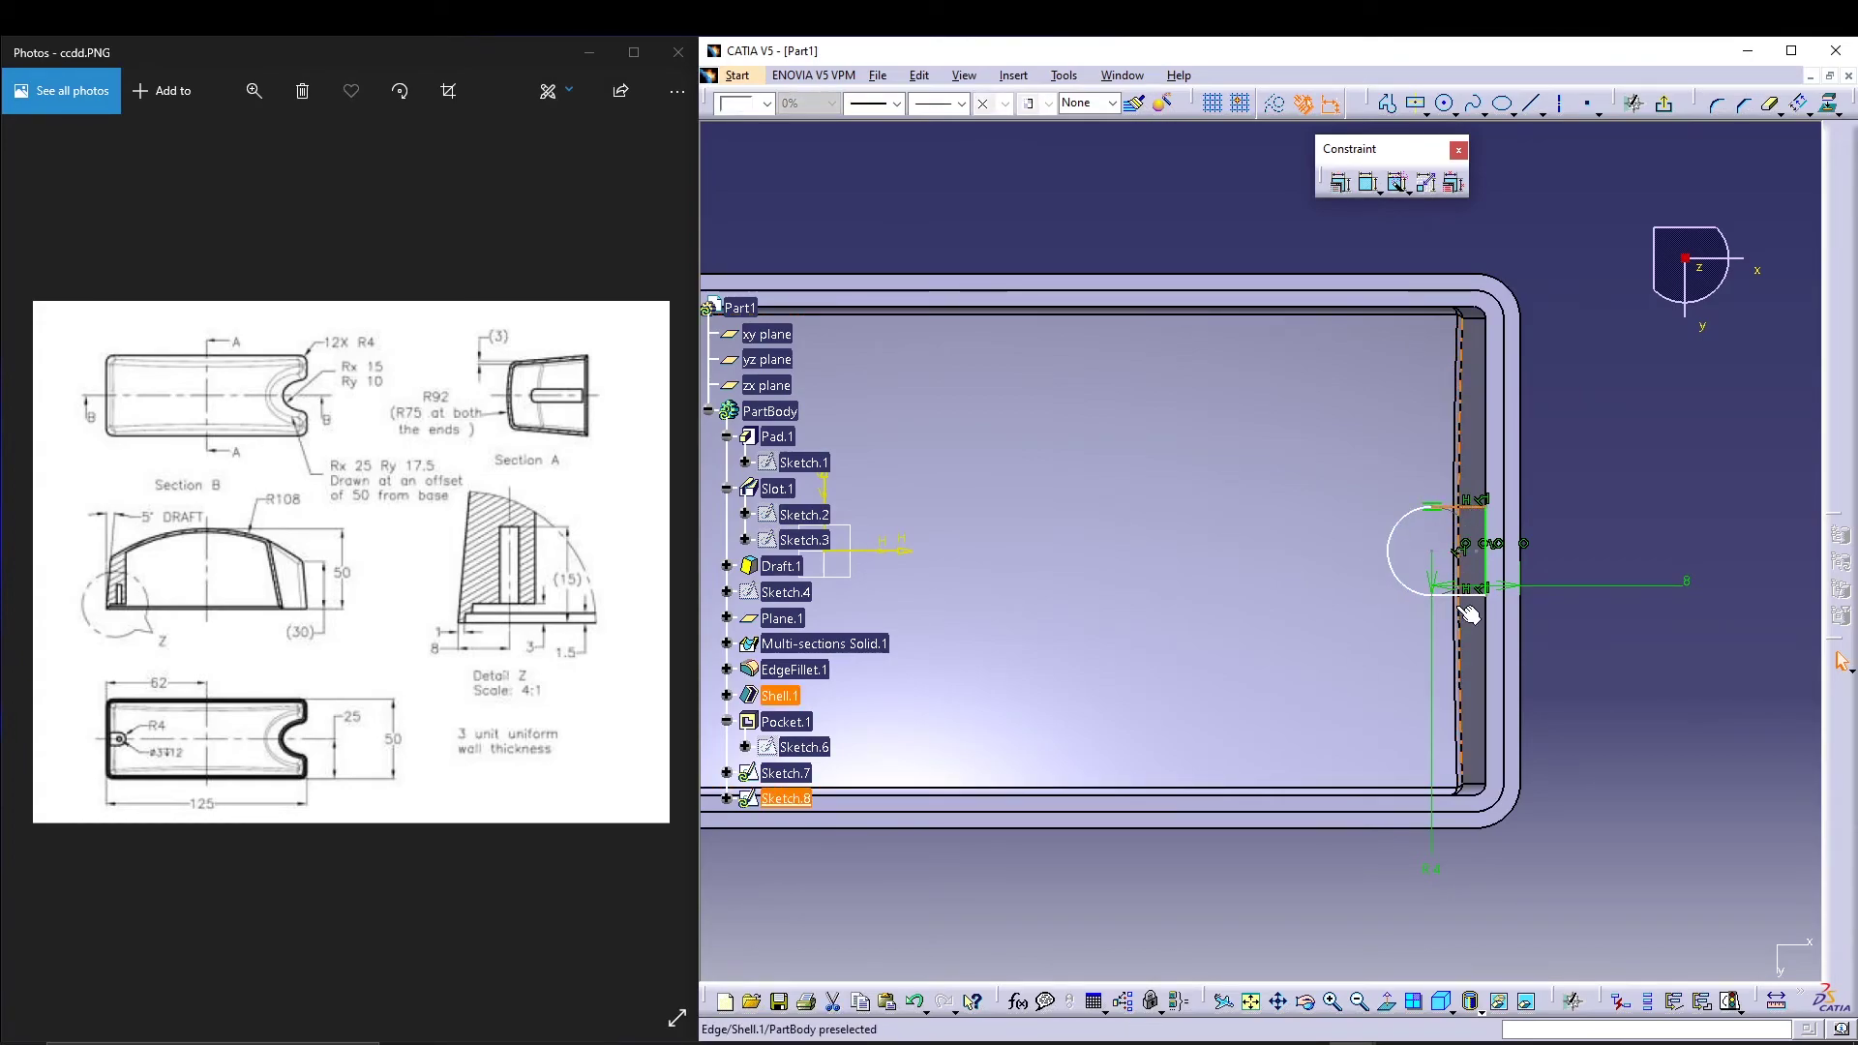
{"action": "left_click", "coordinate": [1459, 592], "text": "ctrl"}
{"action": "left_click", "coordinate": [1370, 184]}
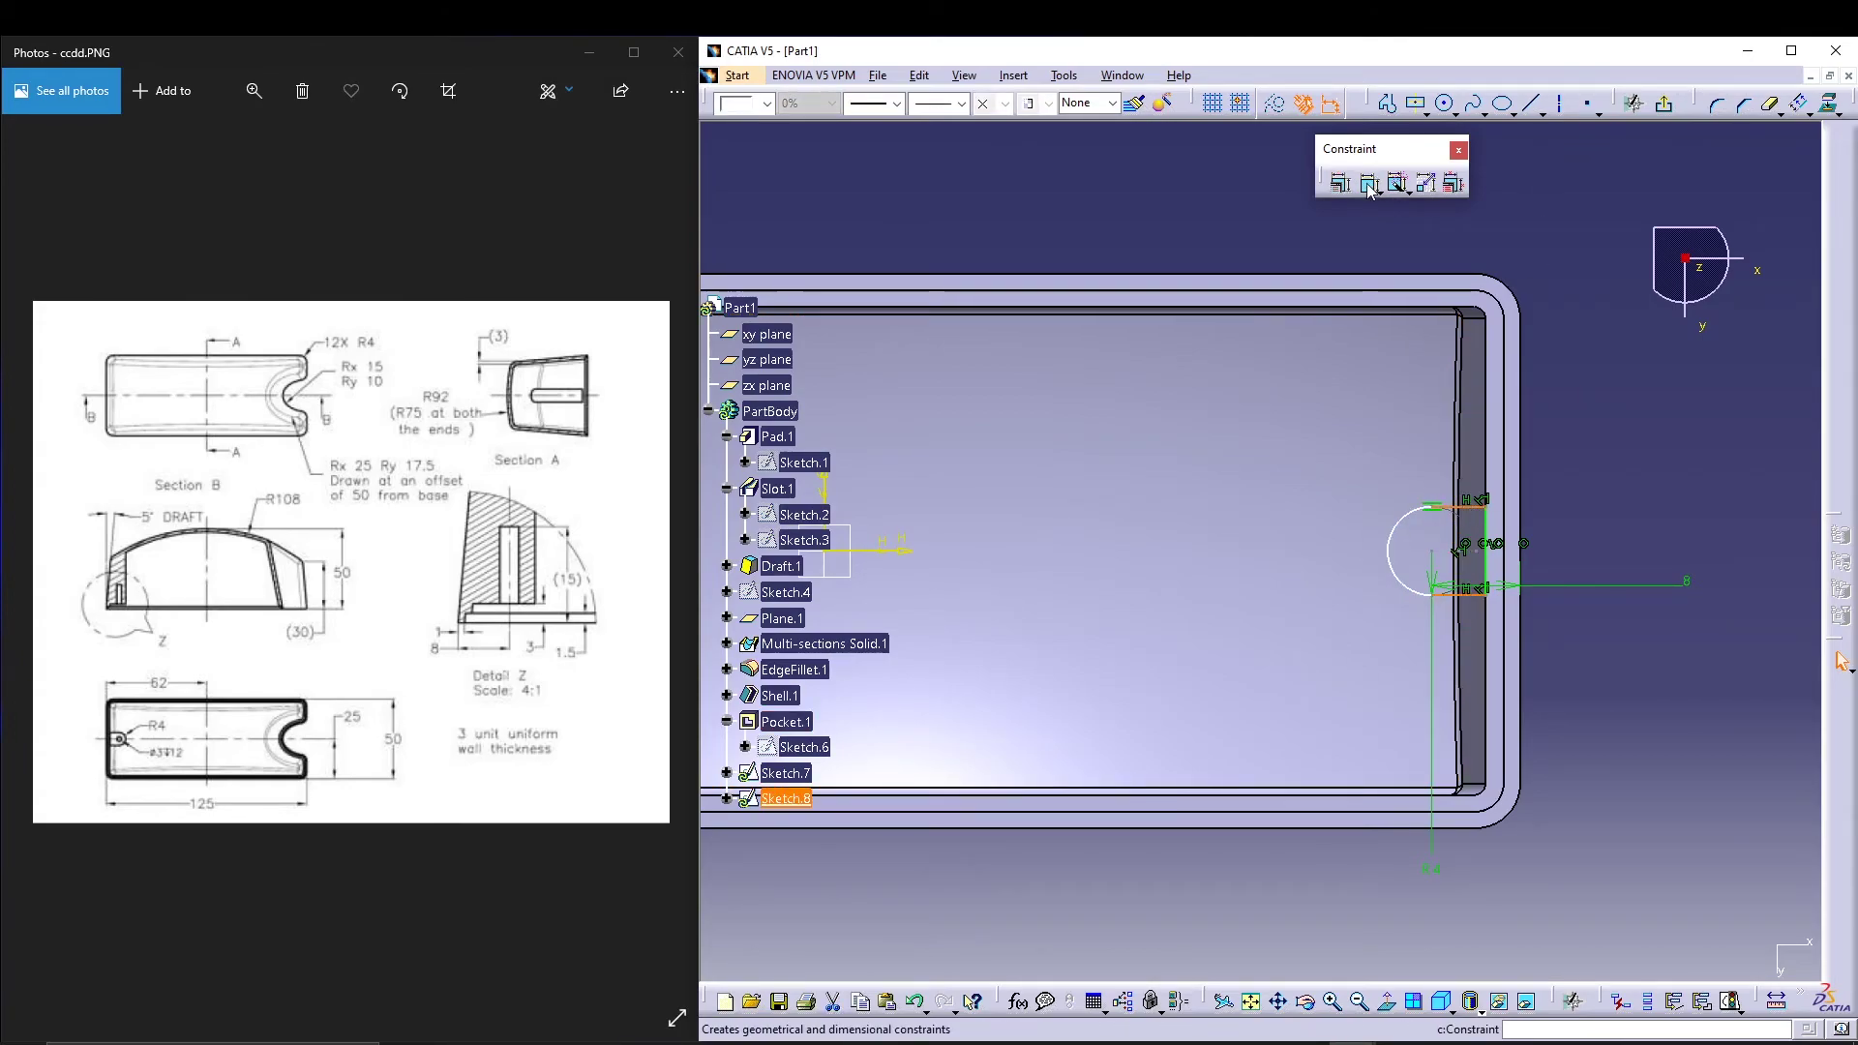
{"action": "right_click", "coordinate": [1148, 235]}
{"action": "left_click", "coordinate": [1216, 422]}
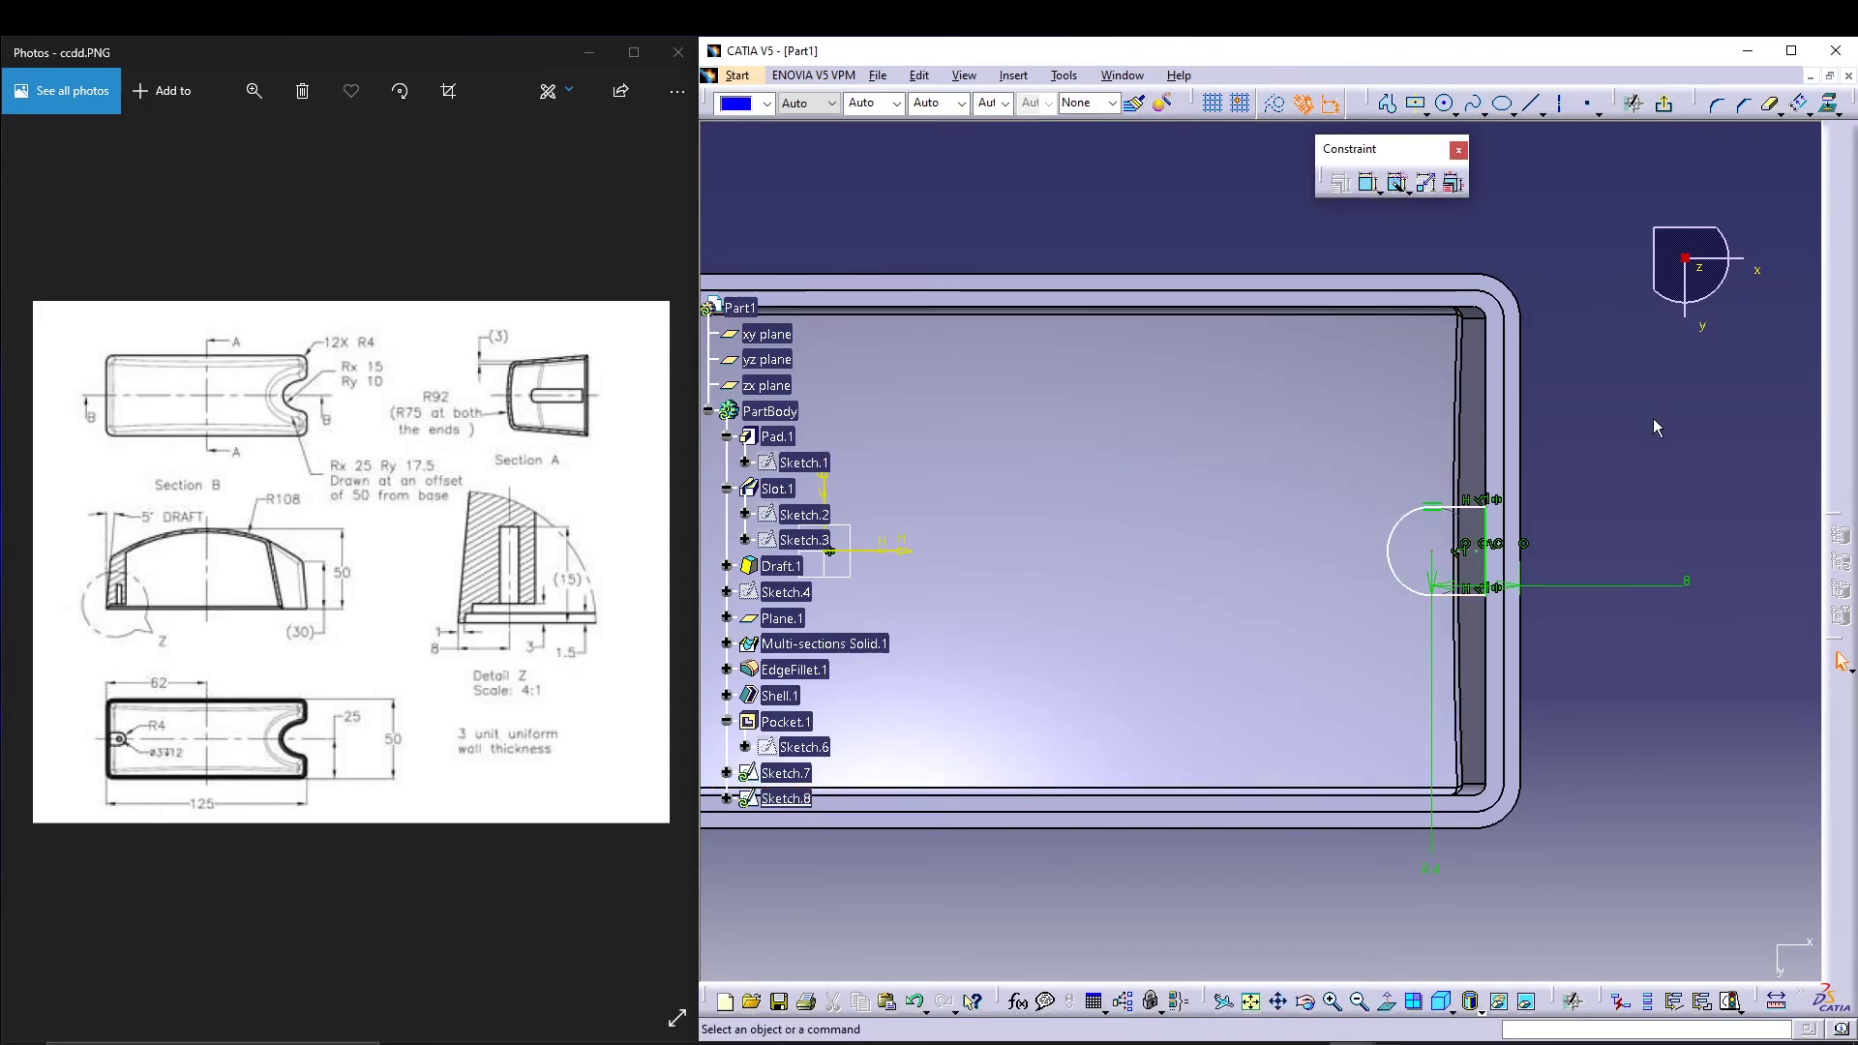
Step: Constrain the arc's center coincident with the horizontal axis and exit the boss sketch
{"action": "left_click", "coordinate": [1436, 566]}
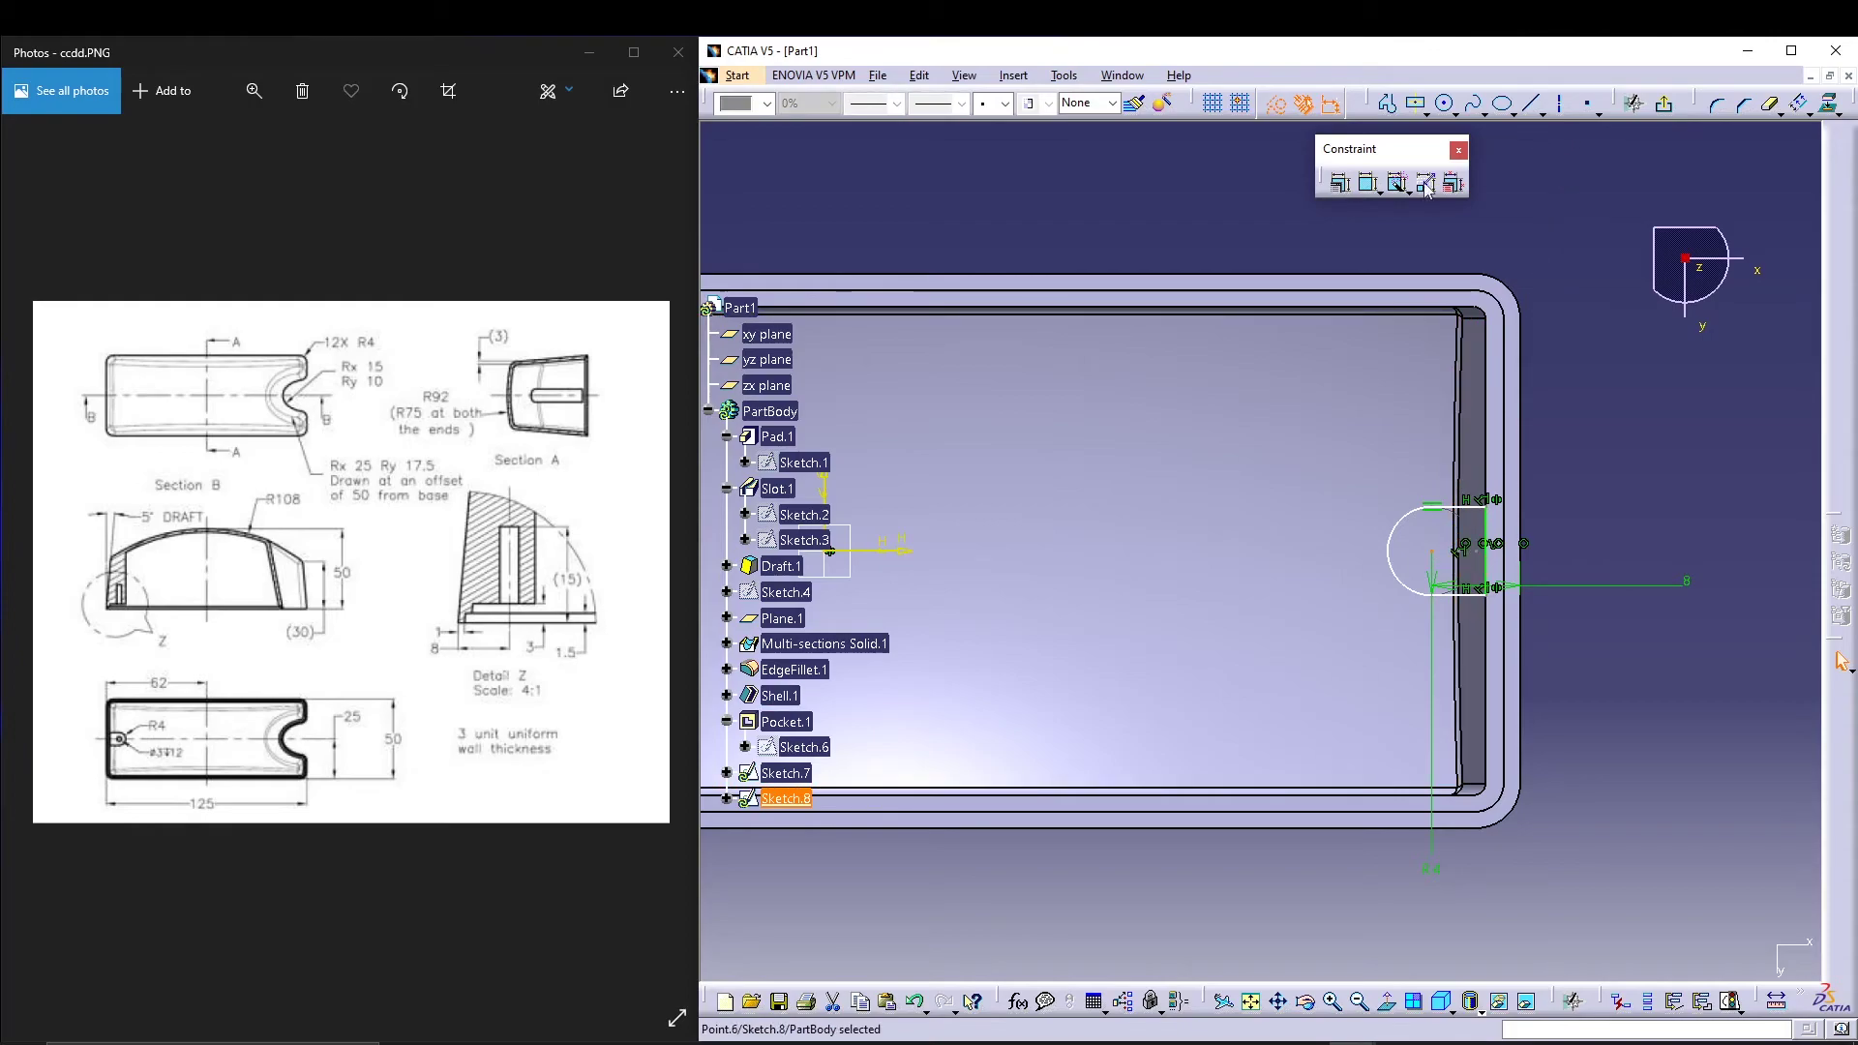
{"action": "left_click", "coordinate": [1370, 186]}
{"action": "left_click", "coordinate": [906, 549]}
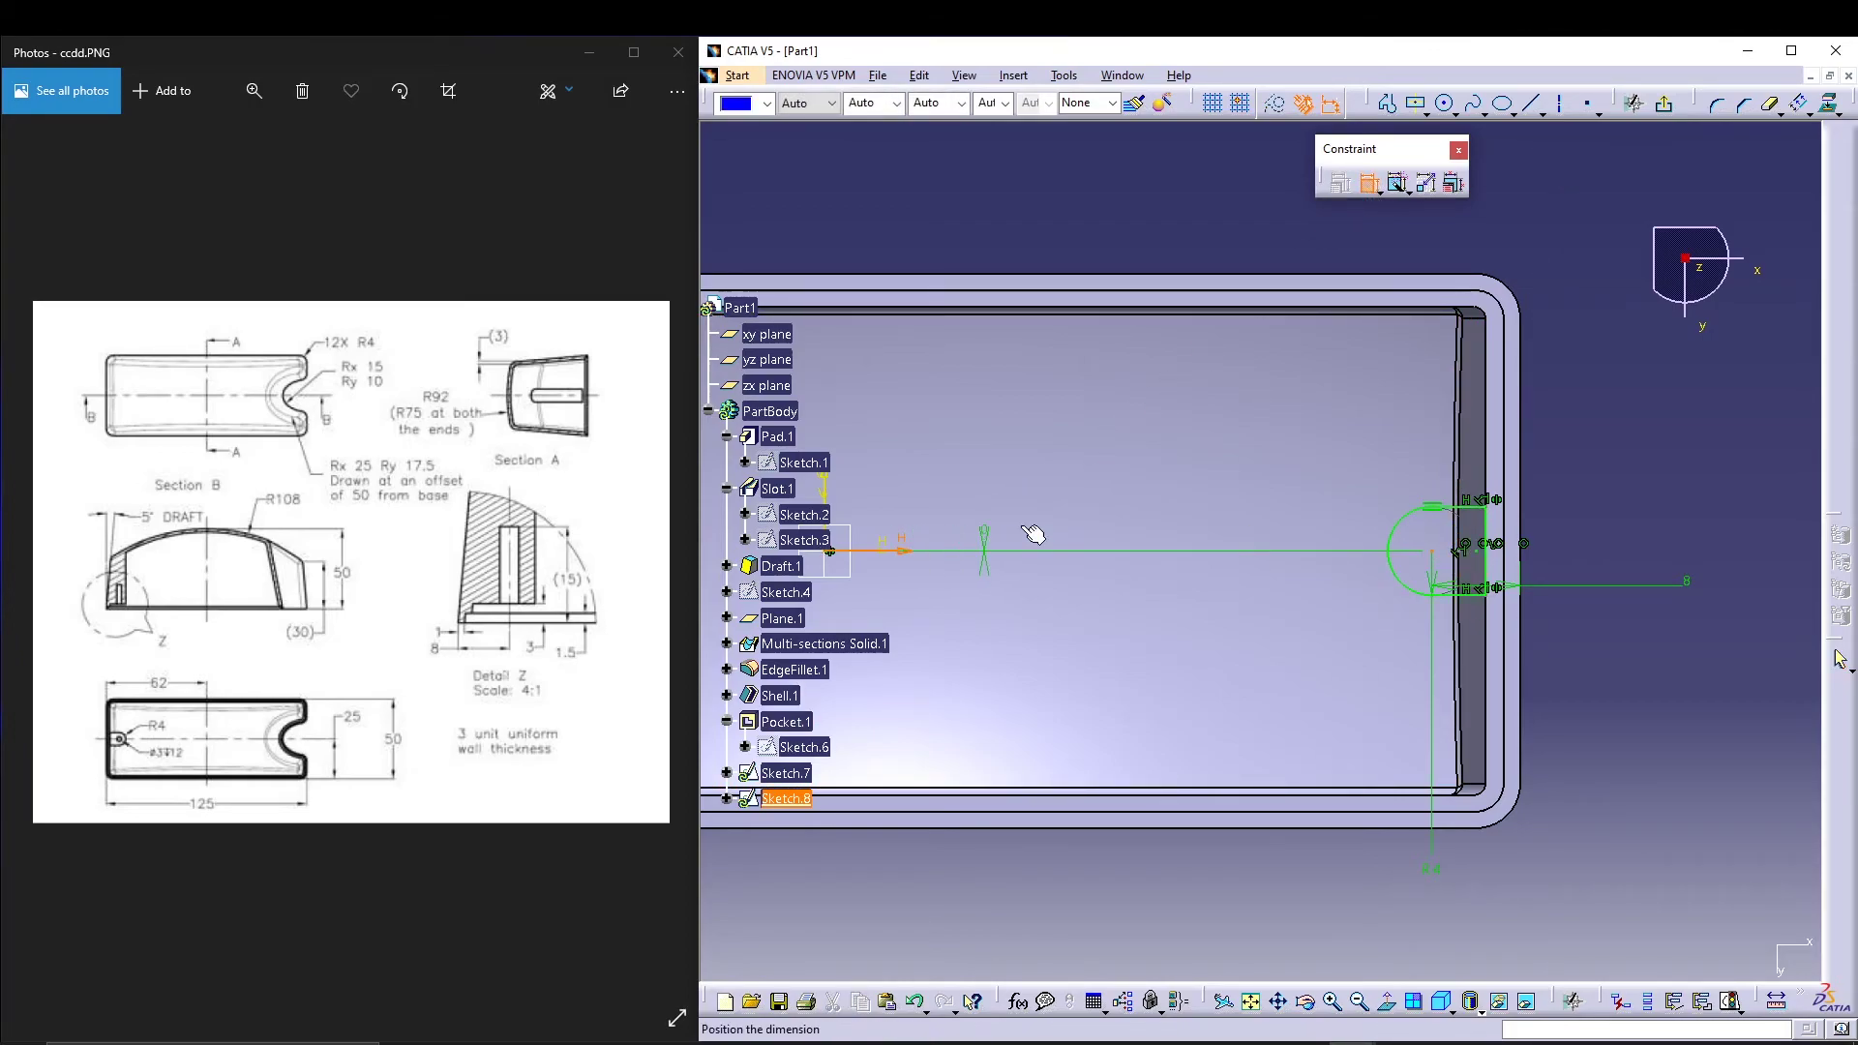
{"action": "right_click", "coordinate": [1211, 226]}
{"action": "left_click", "coordinate": [1258, 315]}
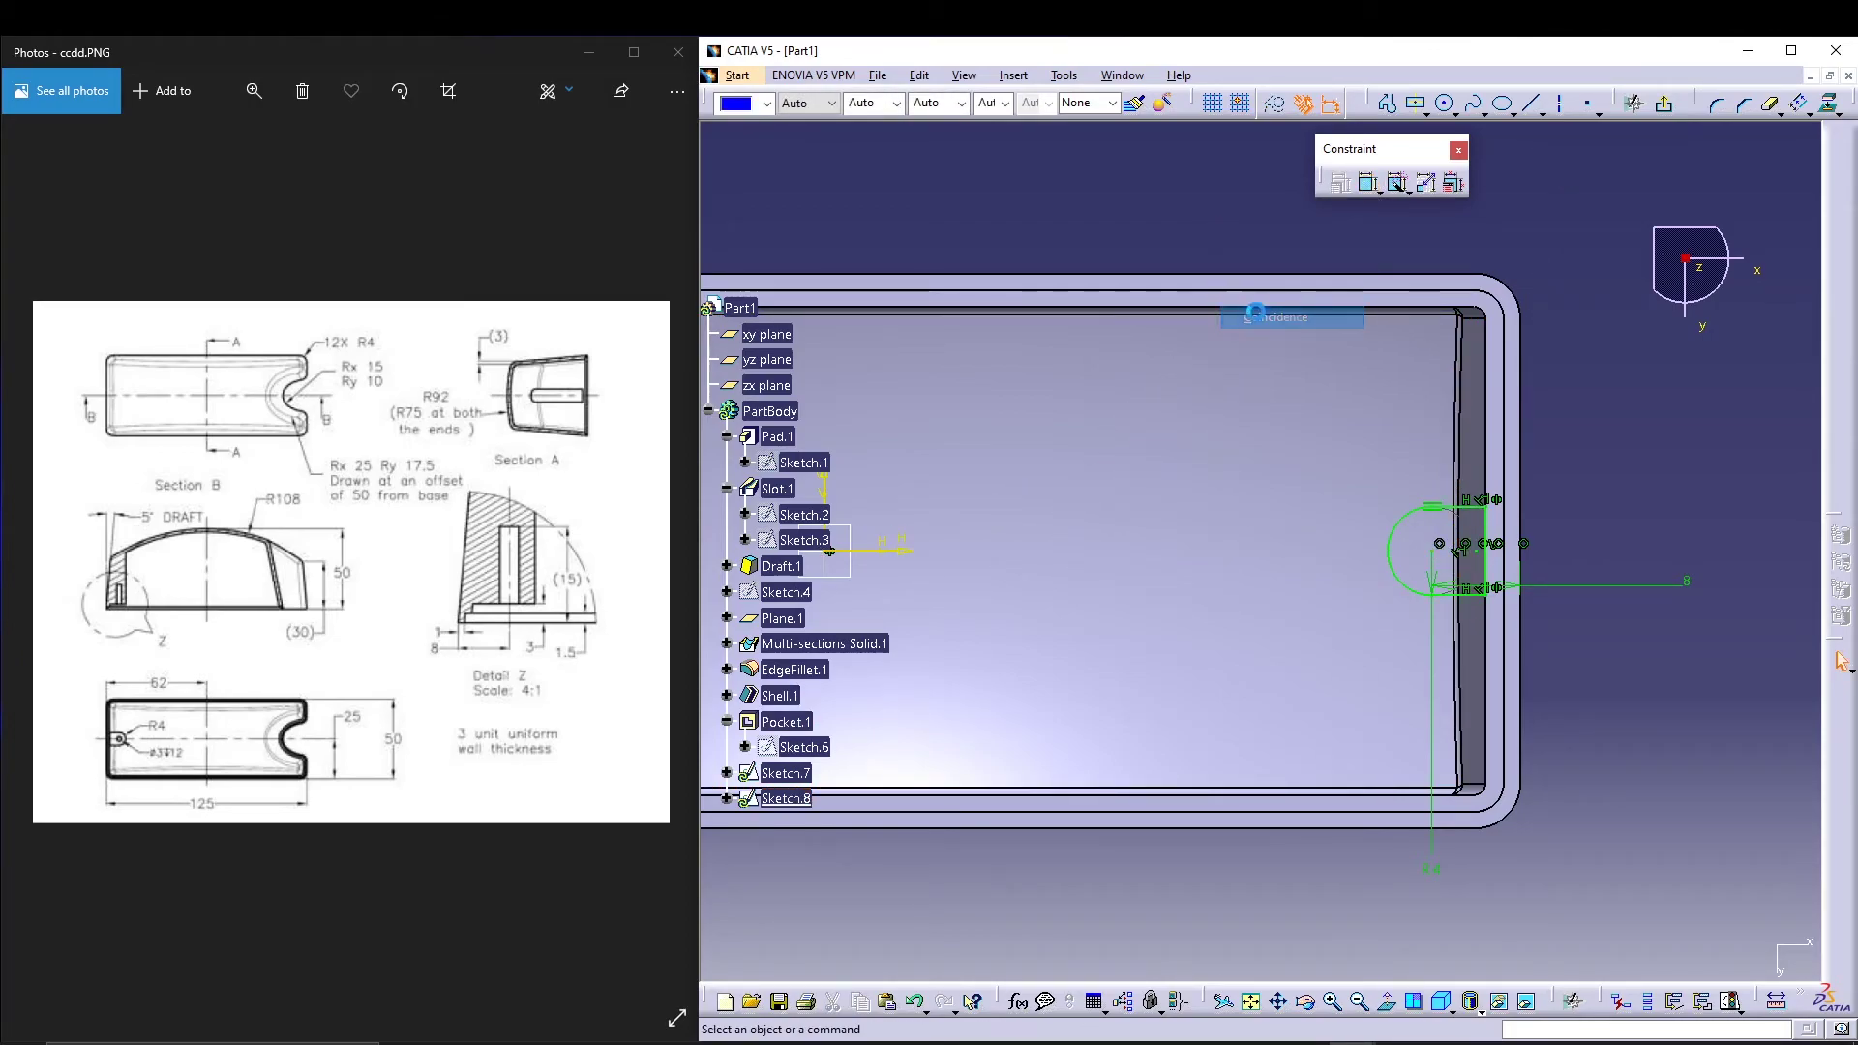
{"action": "left_click", "coordinate": [1664, 103]}
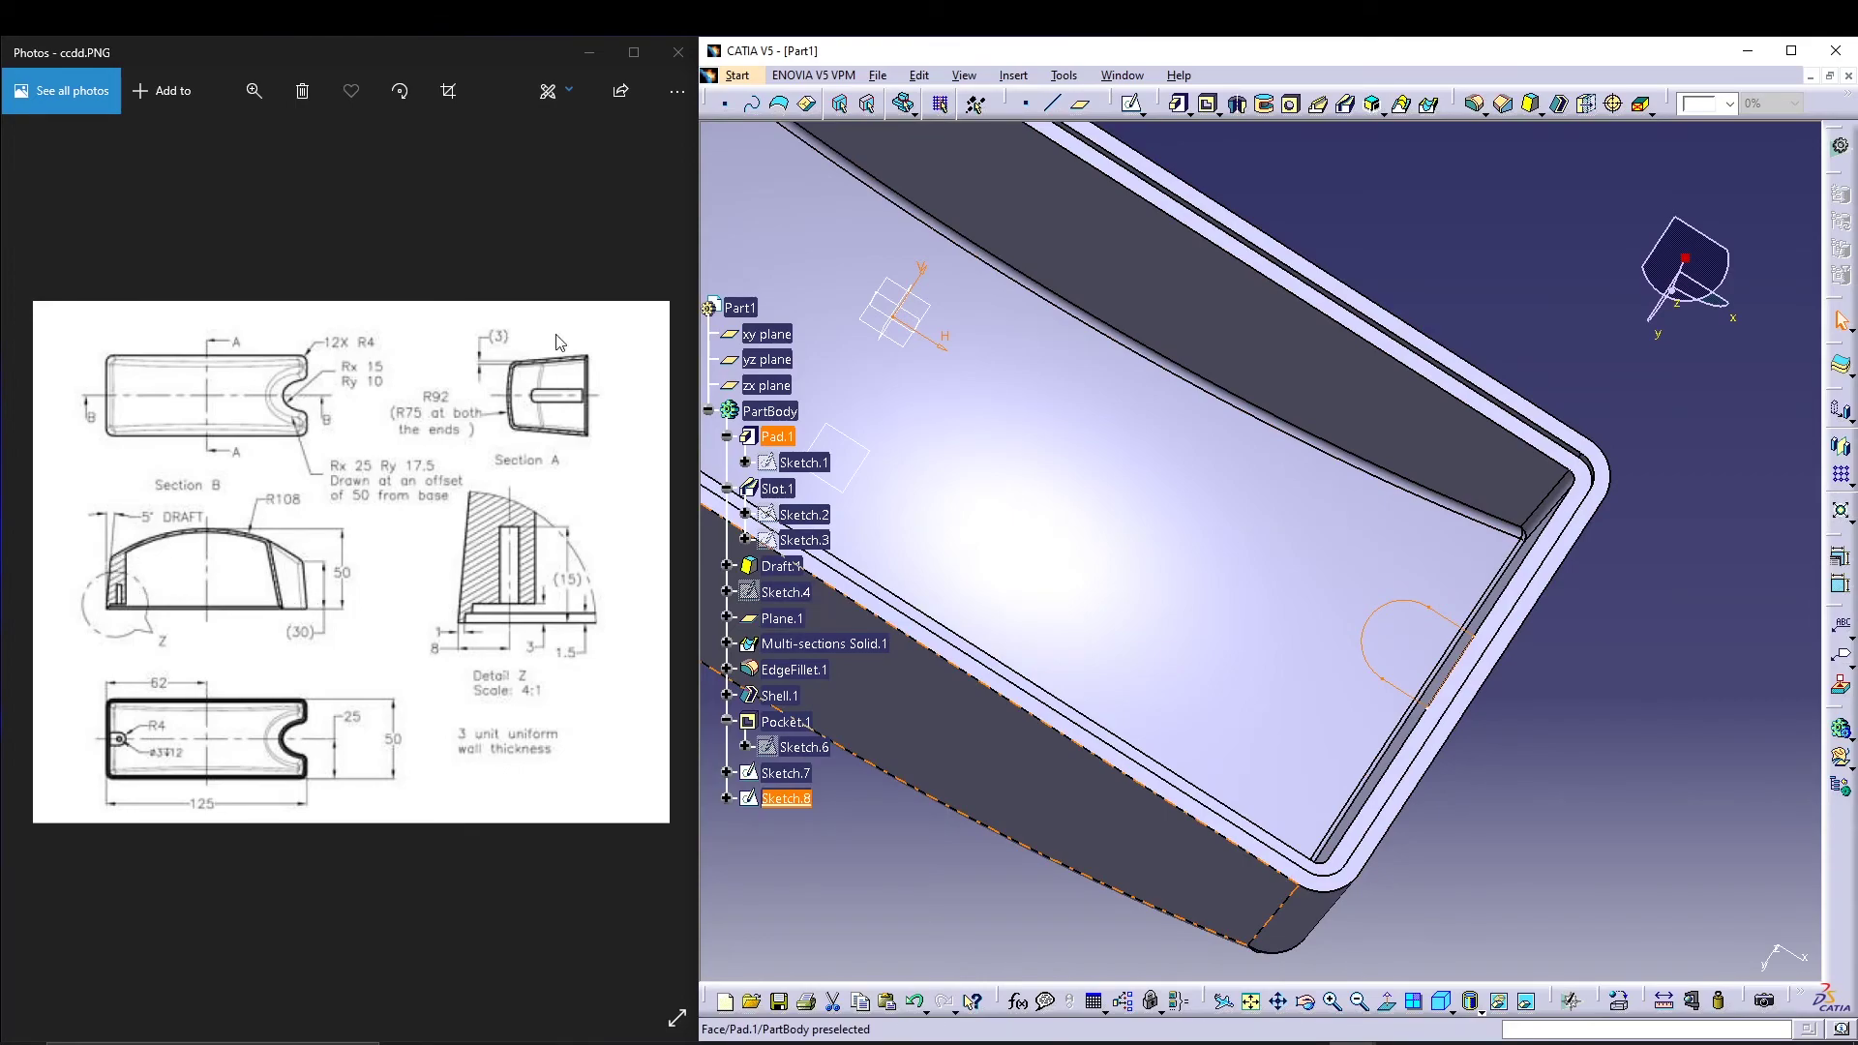
Step: Pad the rounded boss profile into the cover with the Up to next limit
{"action": "left_click", "coordinate": [1179, 103]}
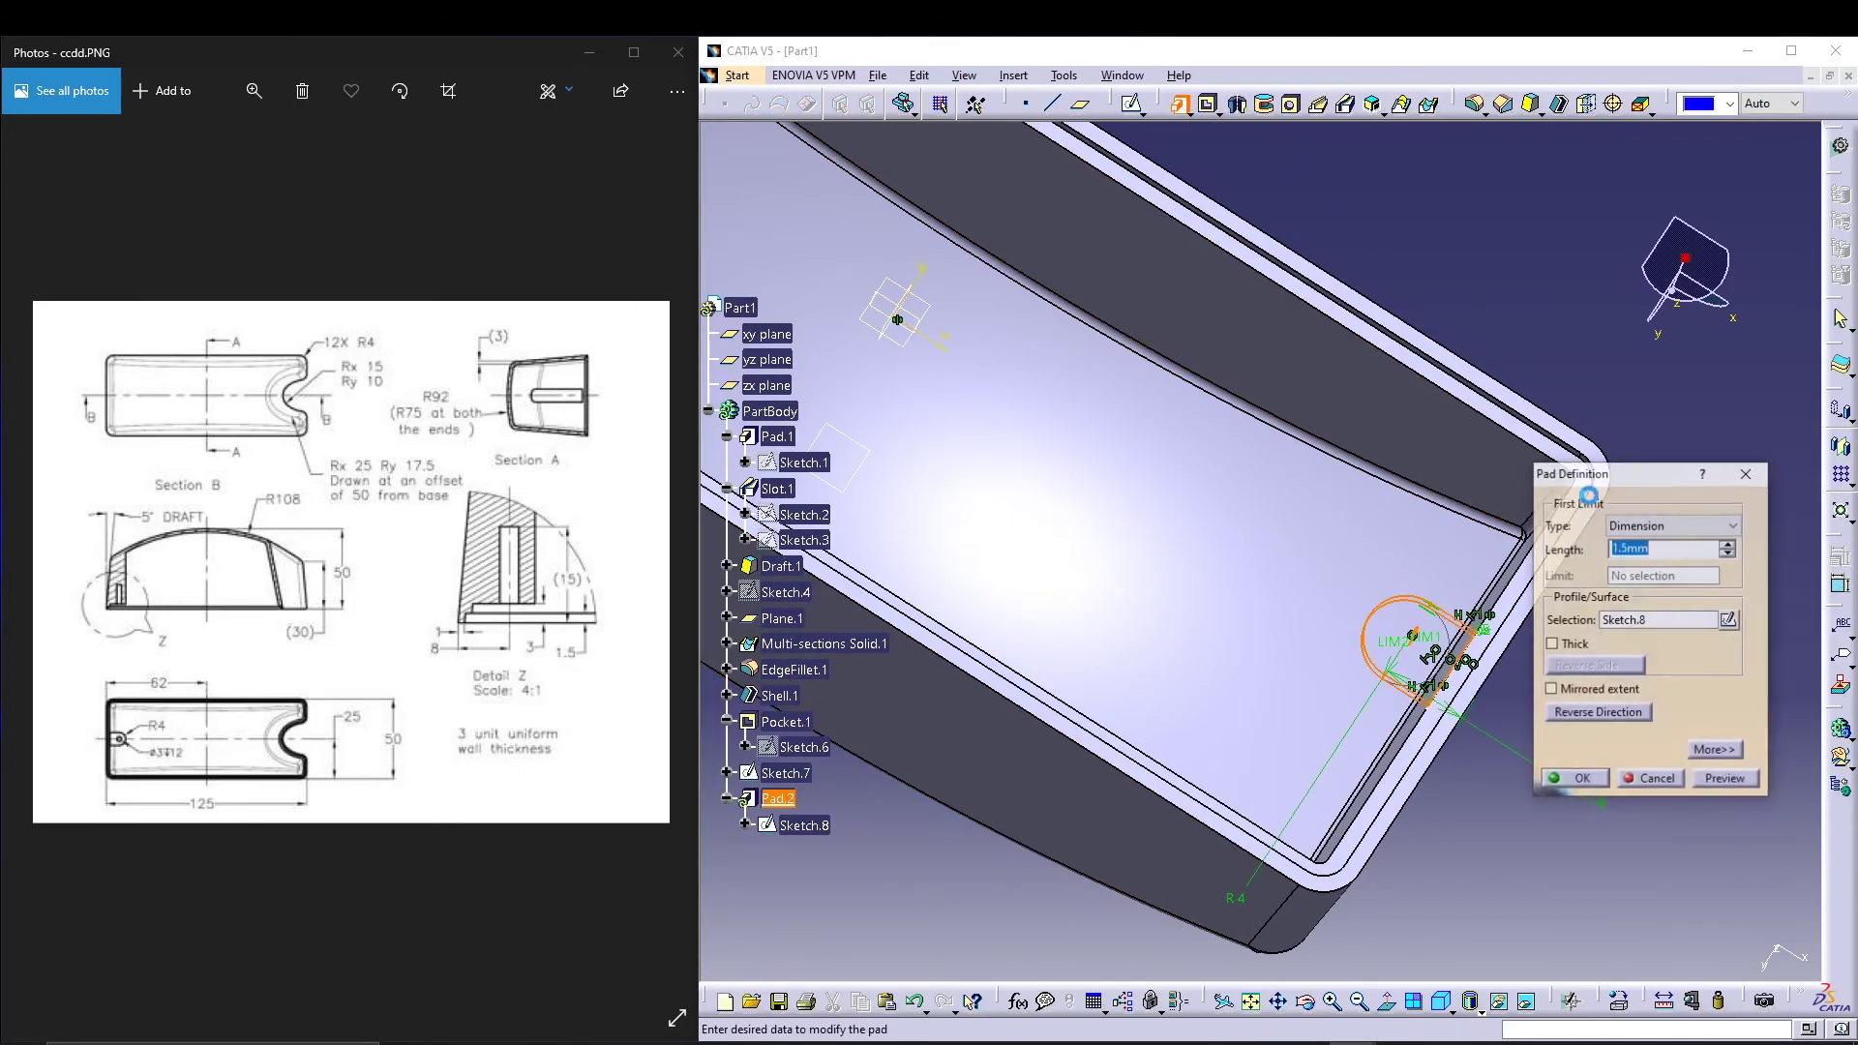
{"action": "left_click", "coordinate": [1668, 525]}
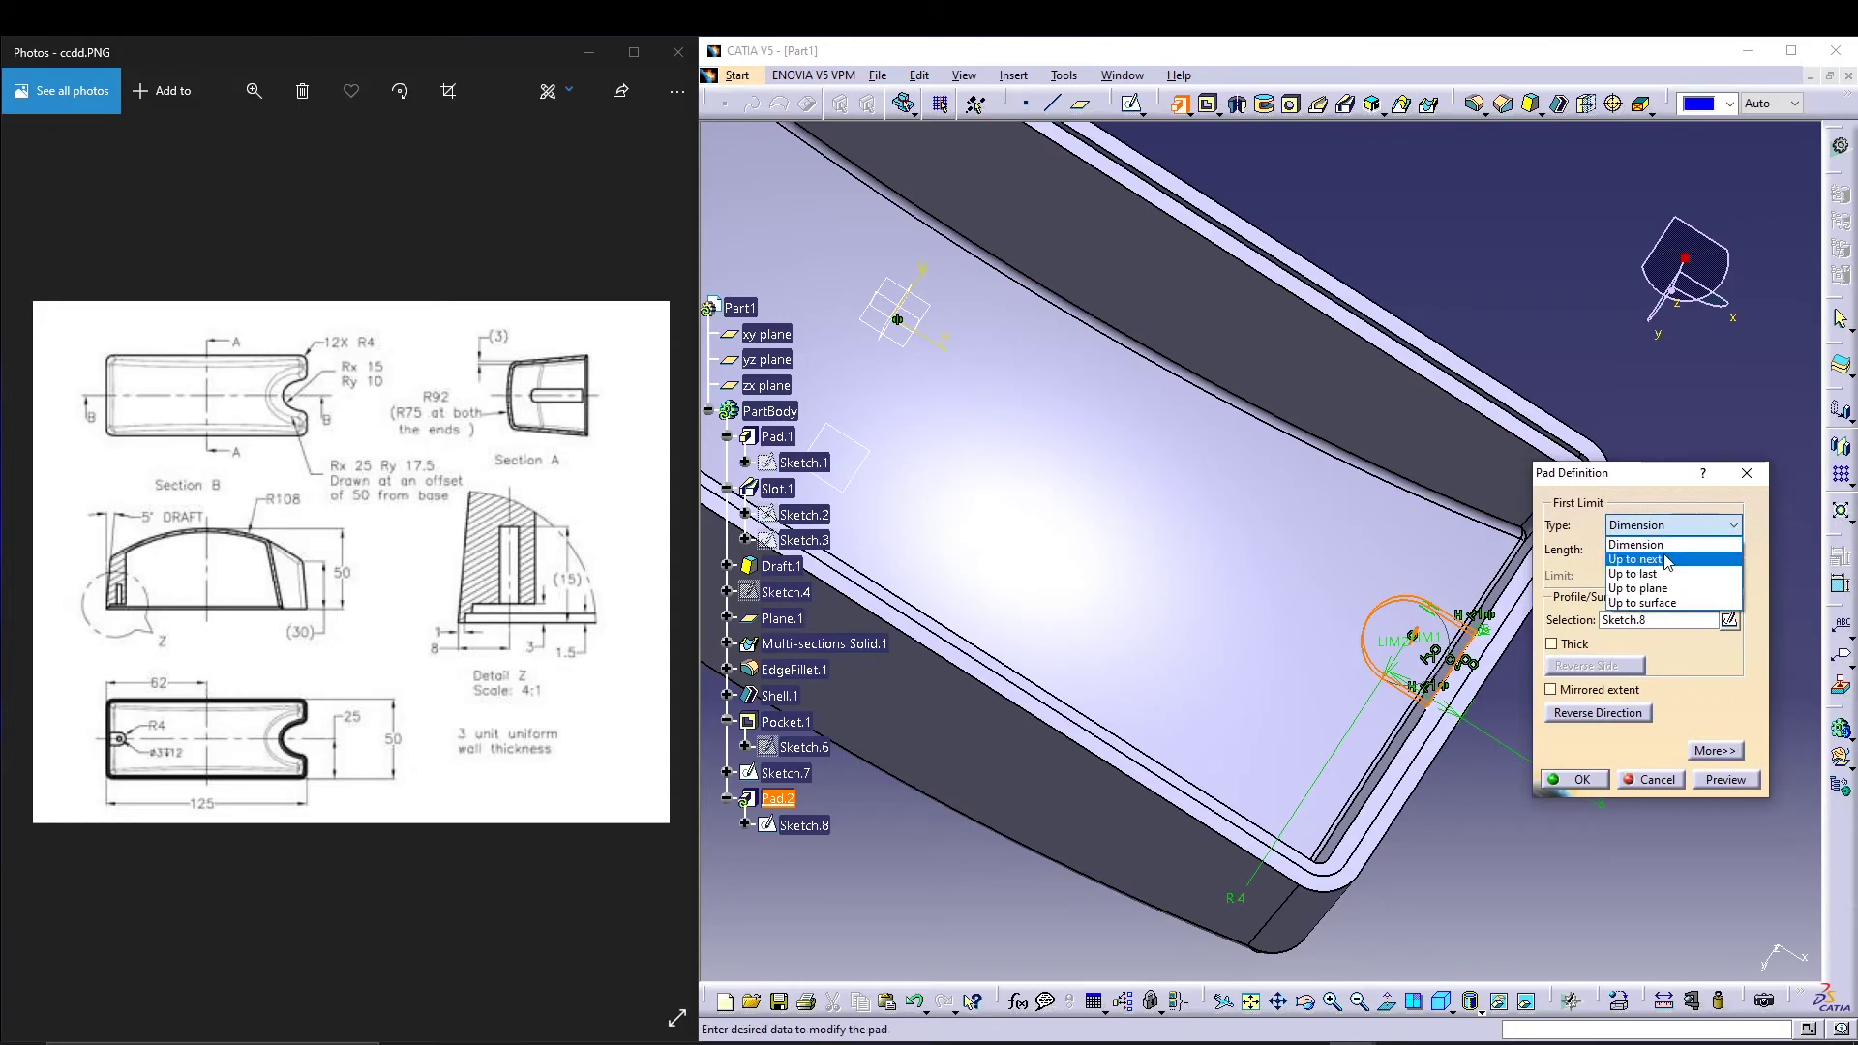
{"action": "left_click", "coordinate": [1665, 559]}
{"action": "left_click", "coordinate": [1582, 780]}
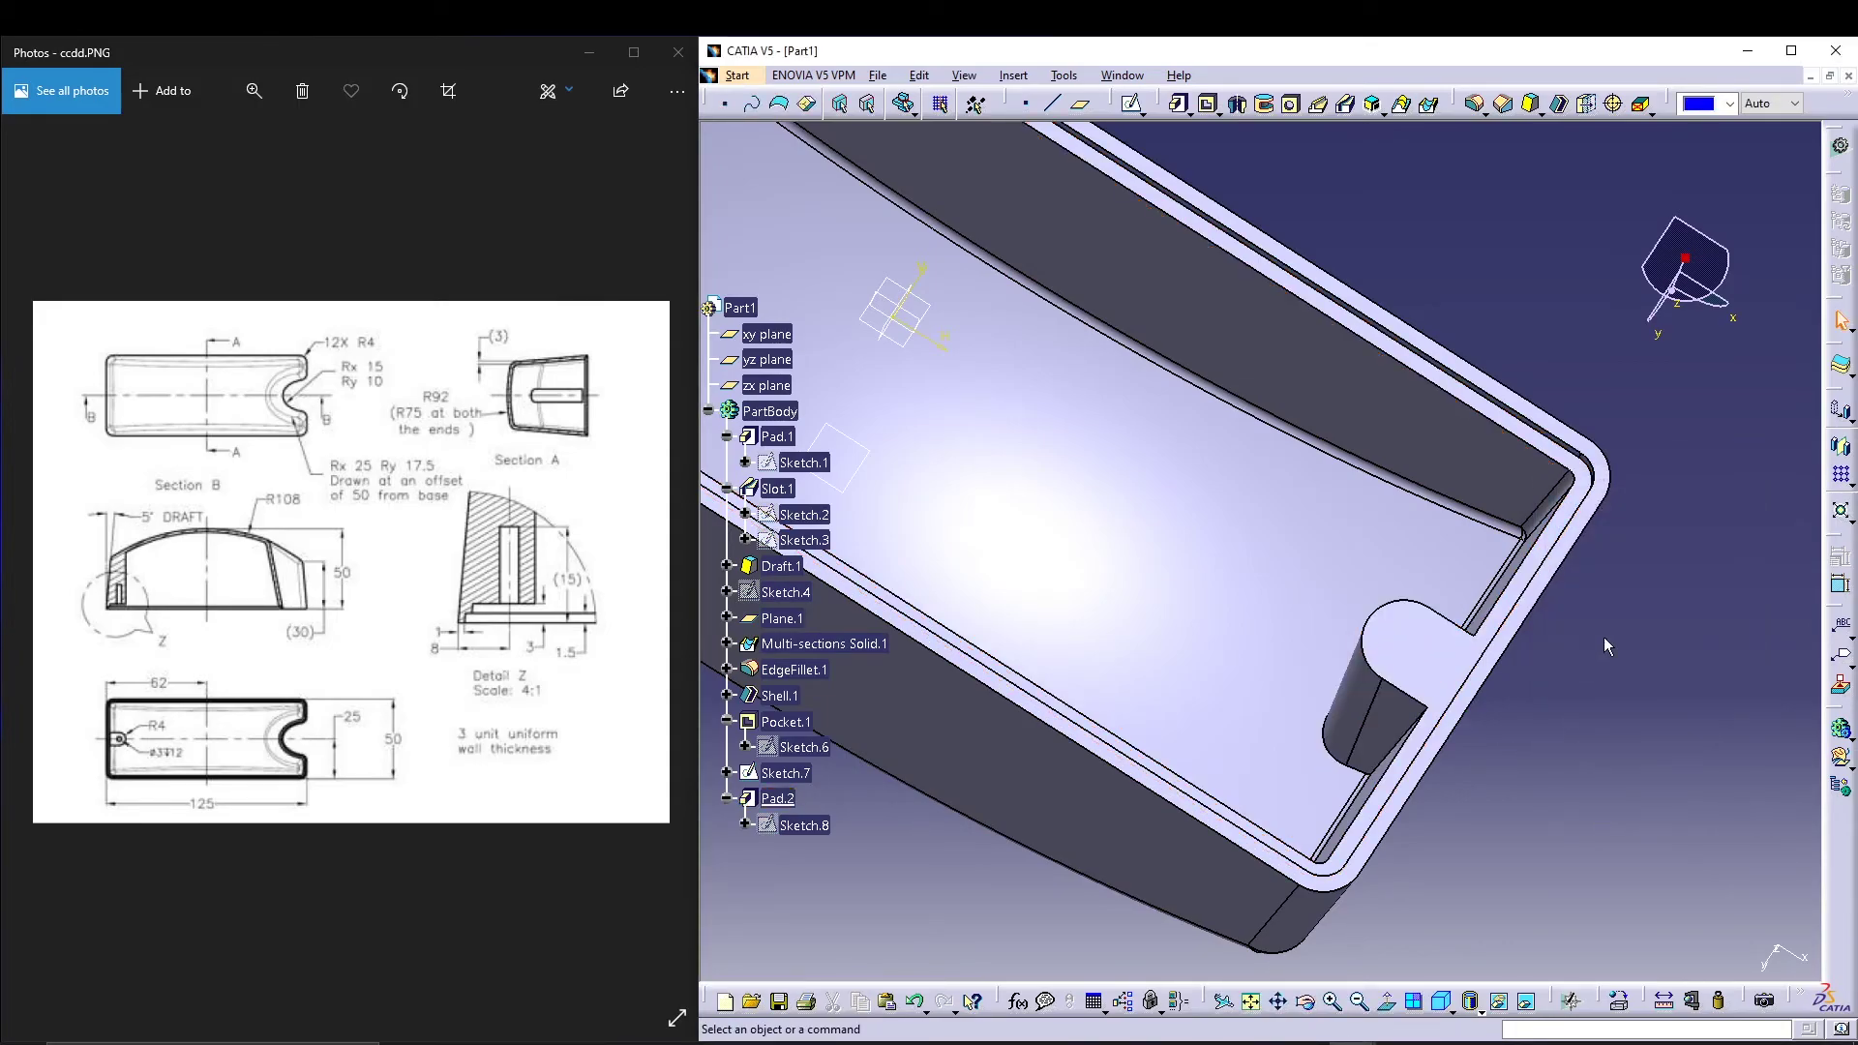
Step: Start a hole on the flat end face of the boss and open its positioning sketch
{"action": "middle_click_drag", "start_coordinate": [1604, 636], "coordinate": [1556, 735]}
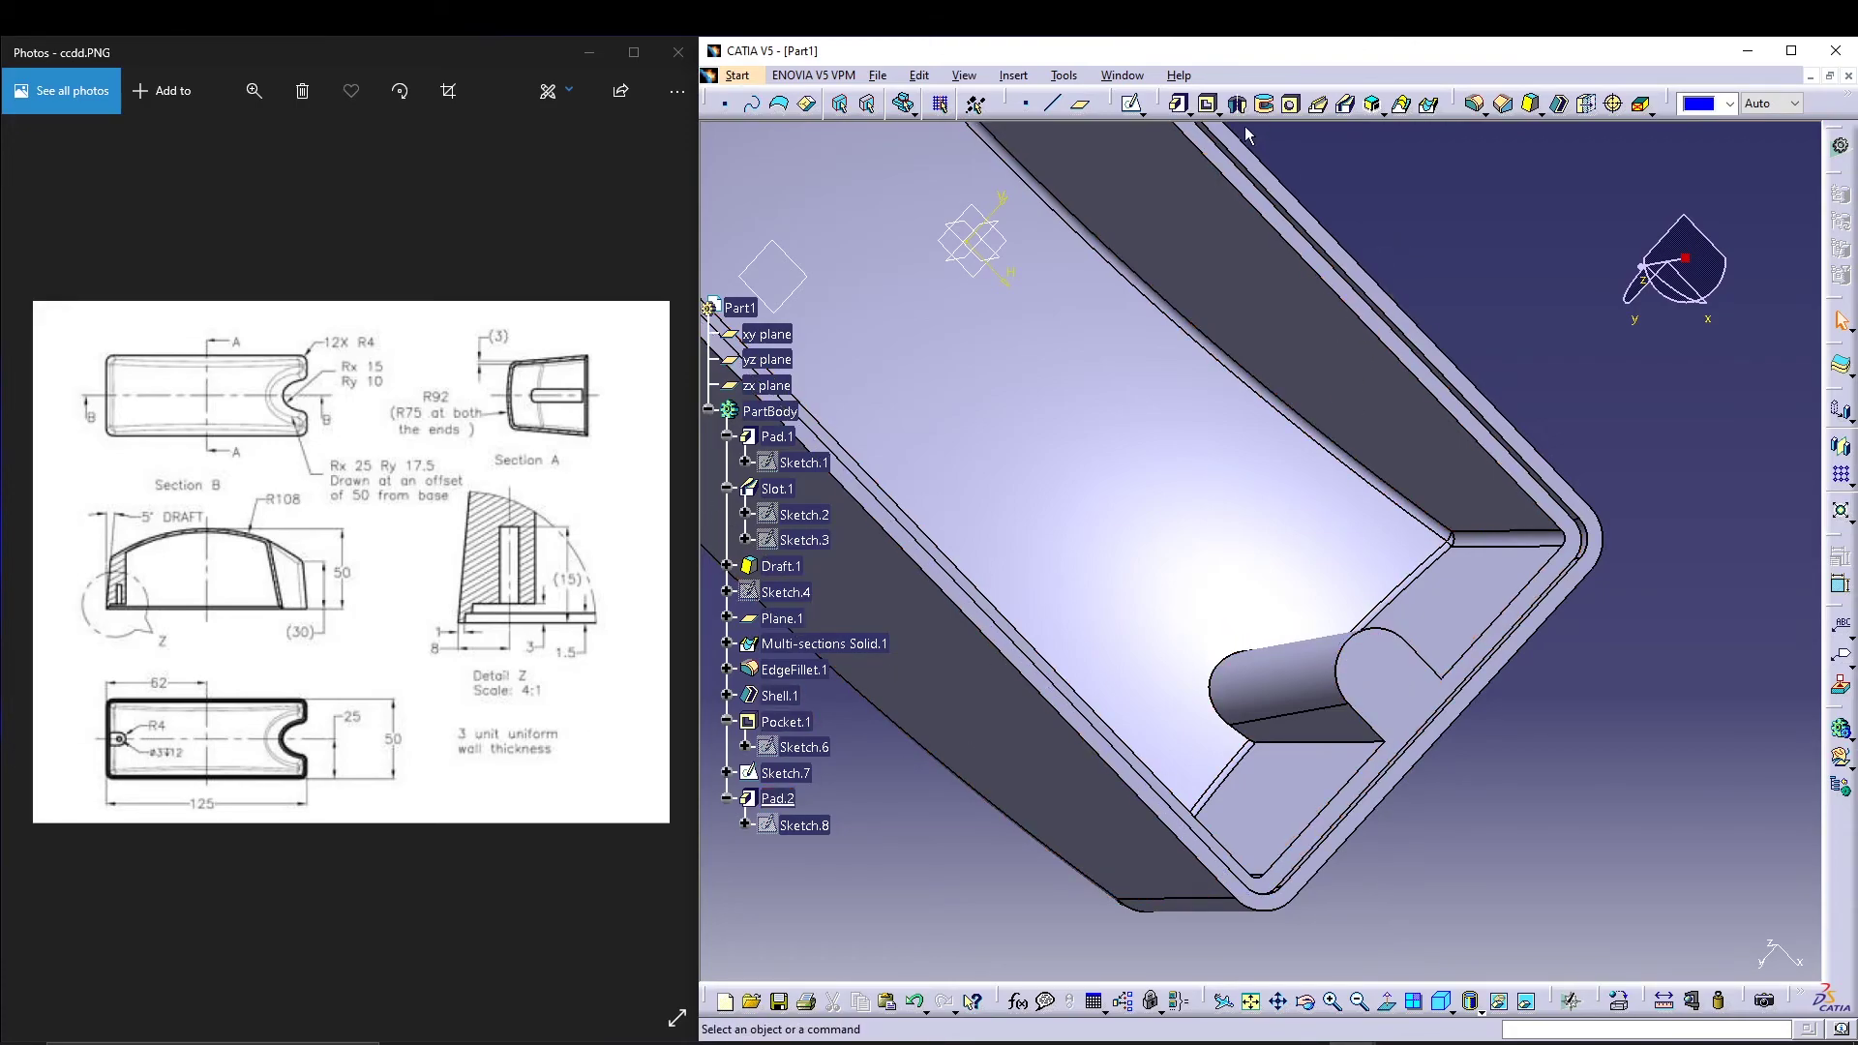
{"action": "left_click", "coordinate": [1296, 107]}
{"action": "left_click", "coordinate": [1374, 677]}
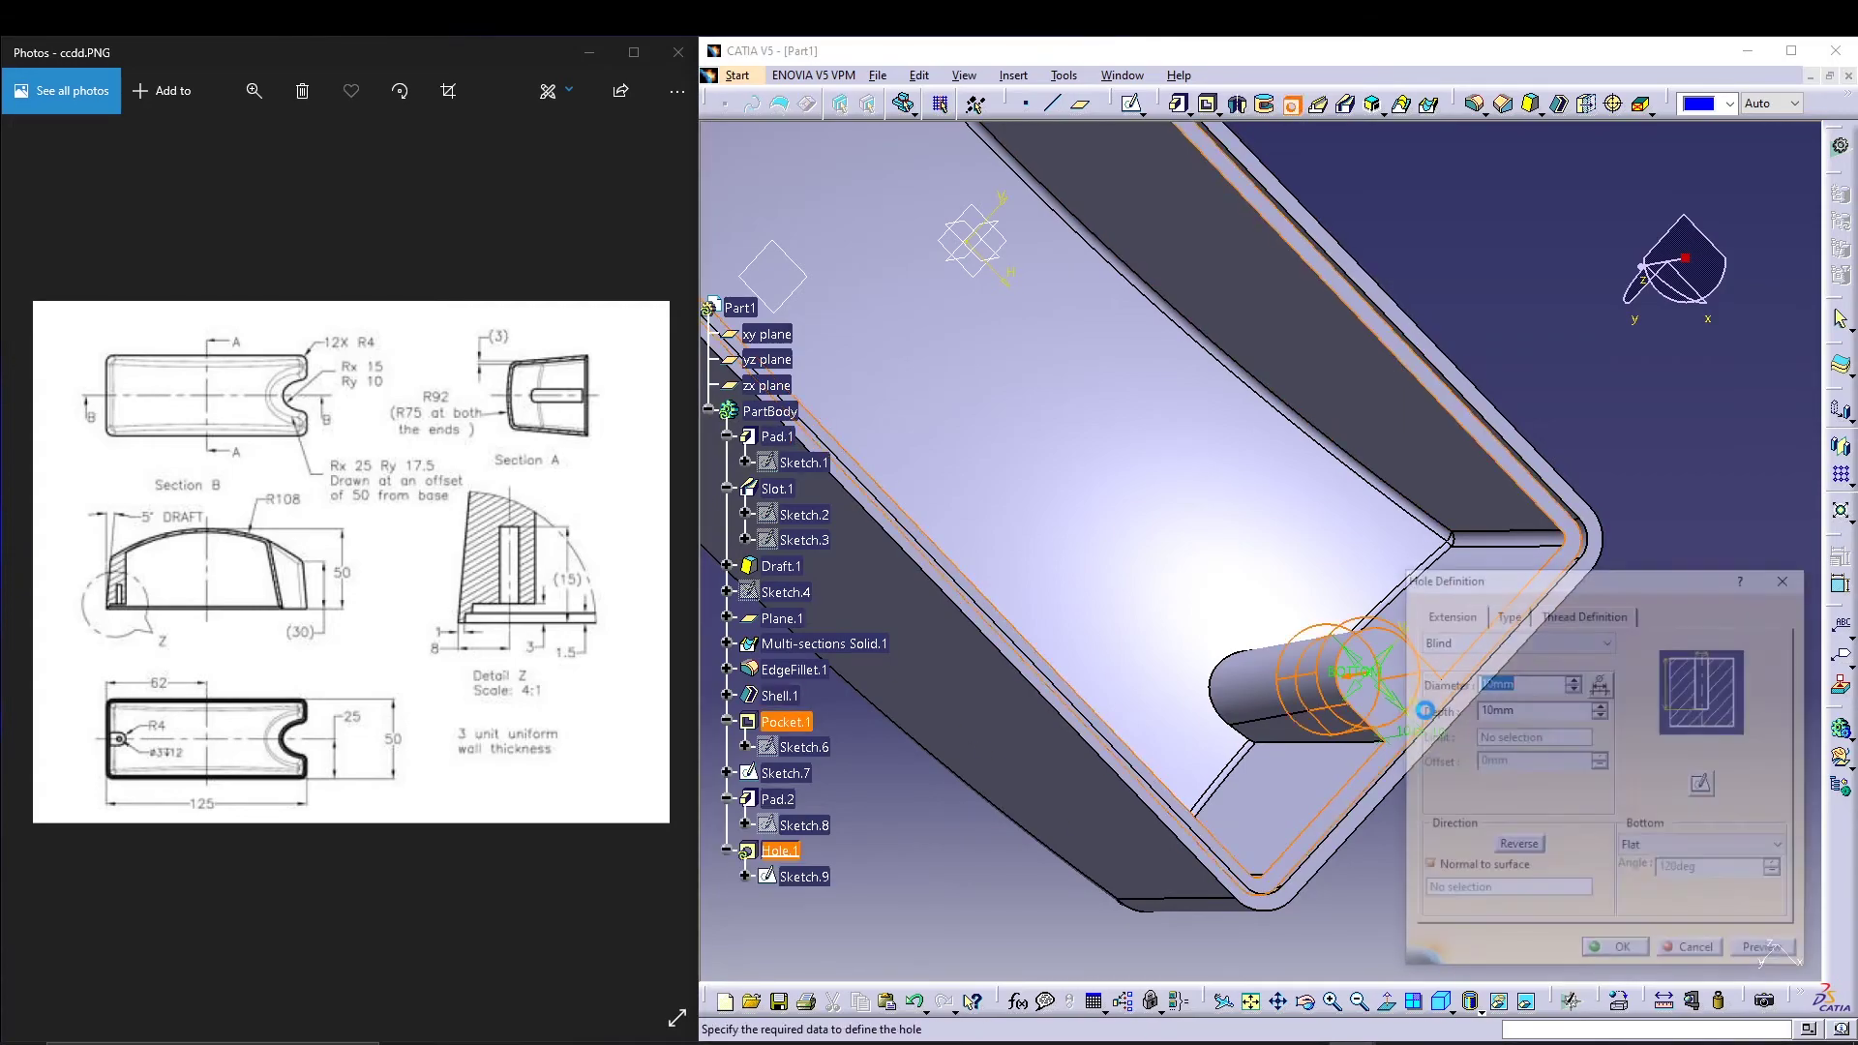
{"action": "left_click", "coordinate": [1704, 787]}
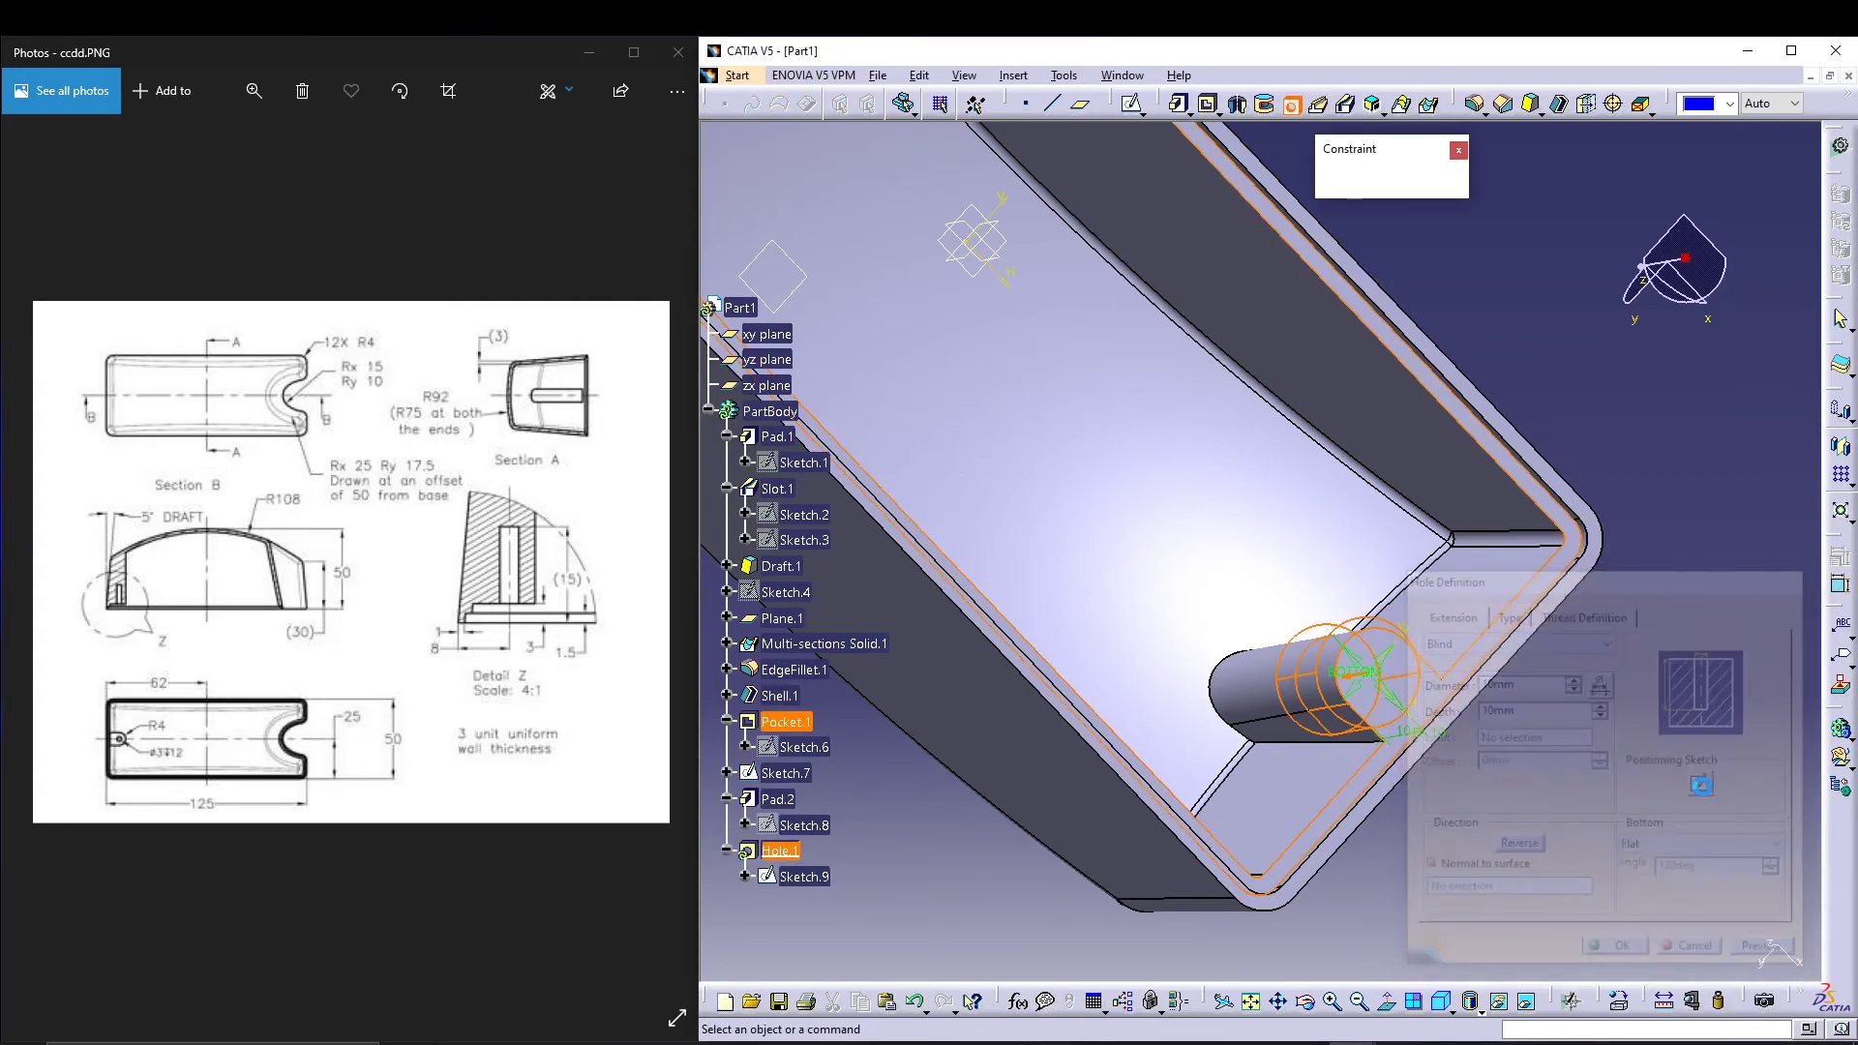
Step: Constrain the hole's center point concentric with the boss's rounded edge
{"action": "left_click", "coordinate": [1425, 557]}
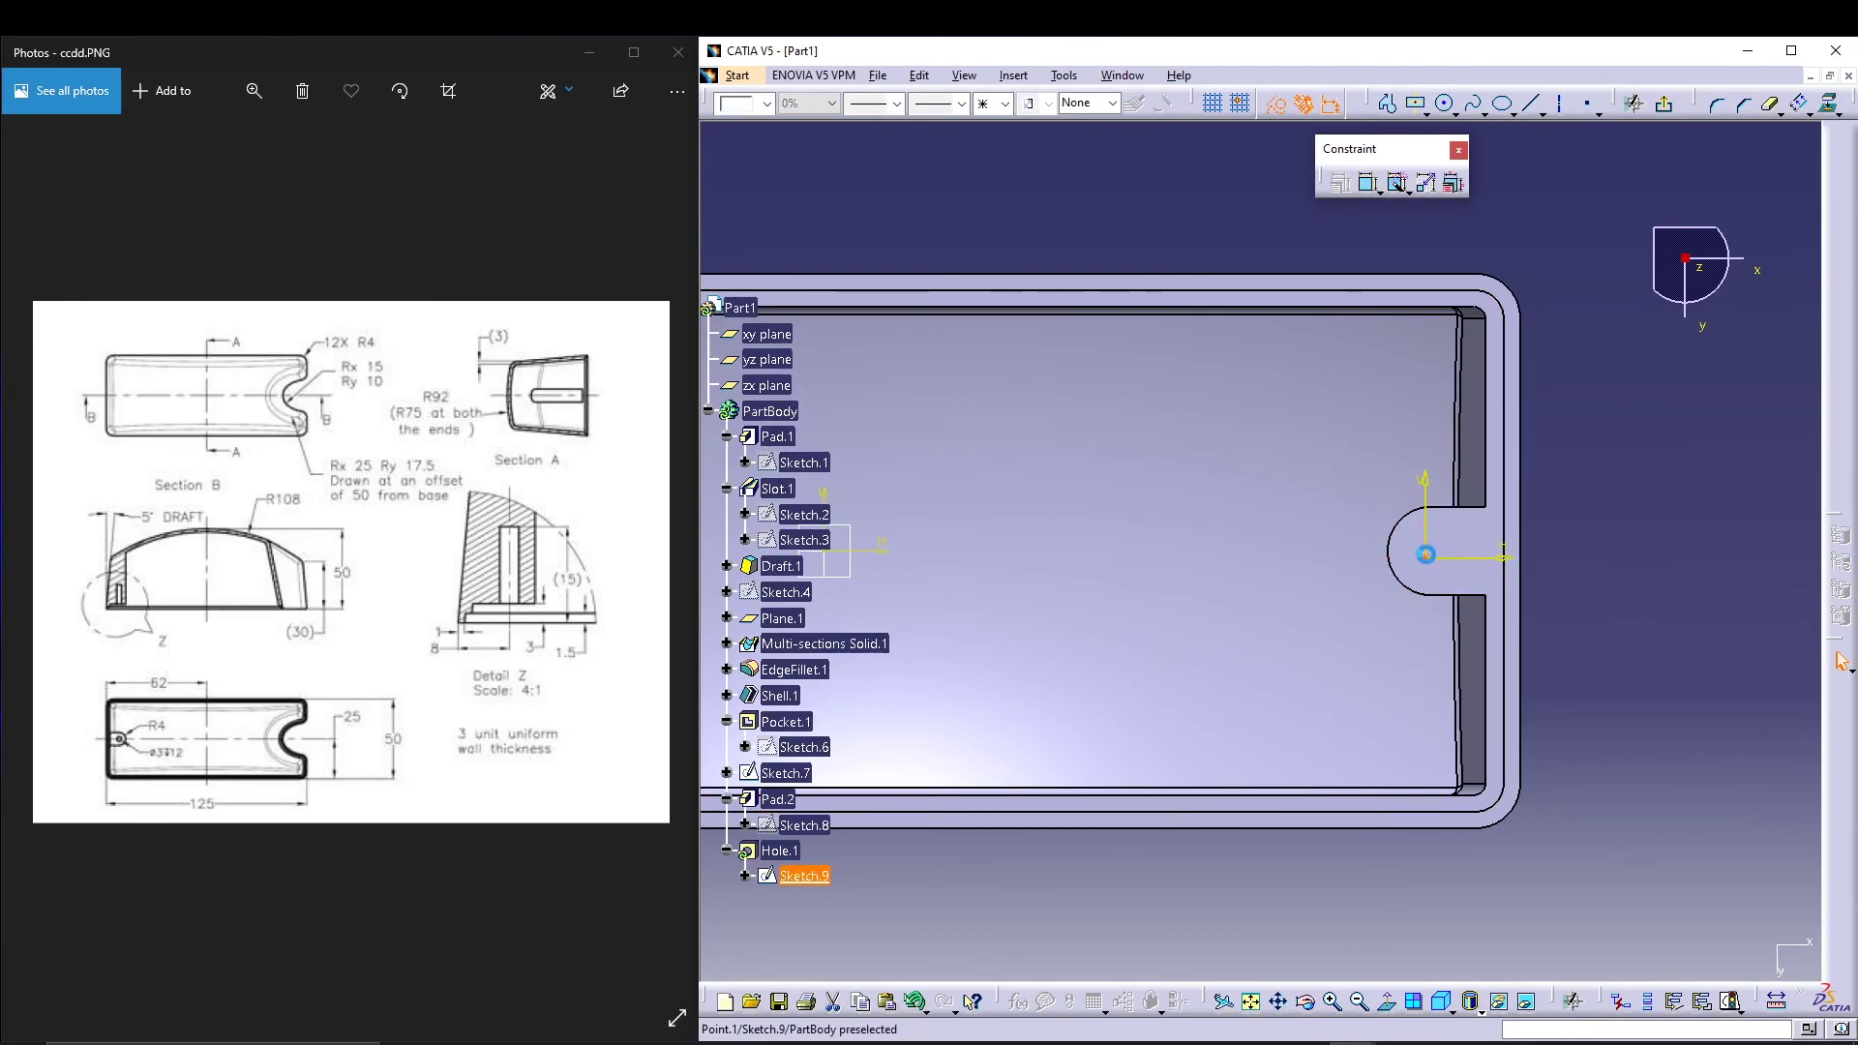
{"action": "left_click", "coordinate": [1401, 557], "text": "ctrl"}
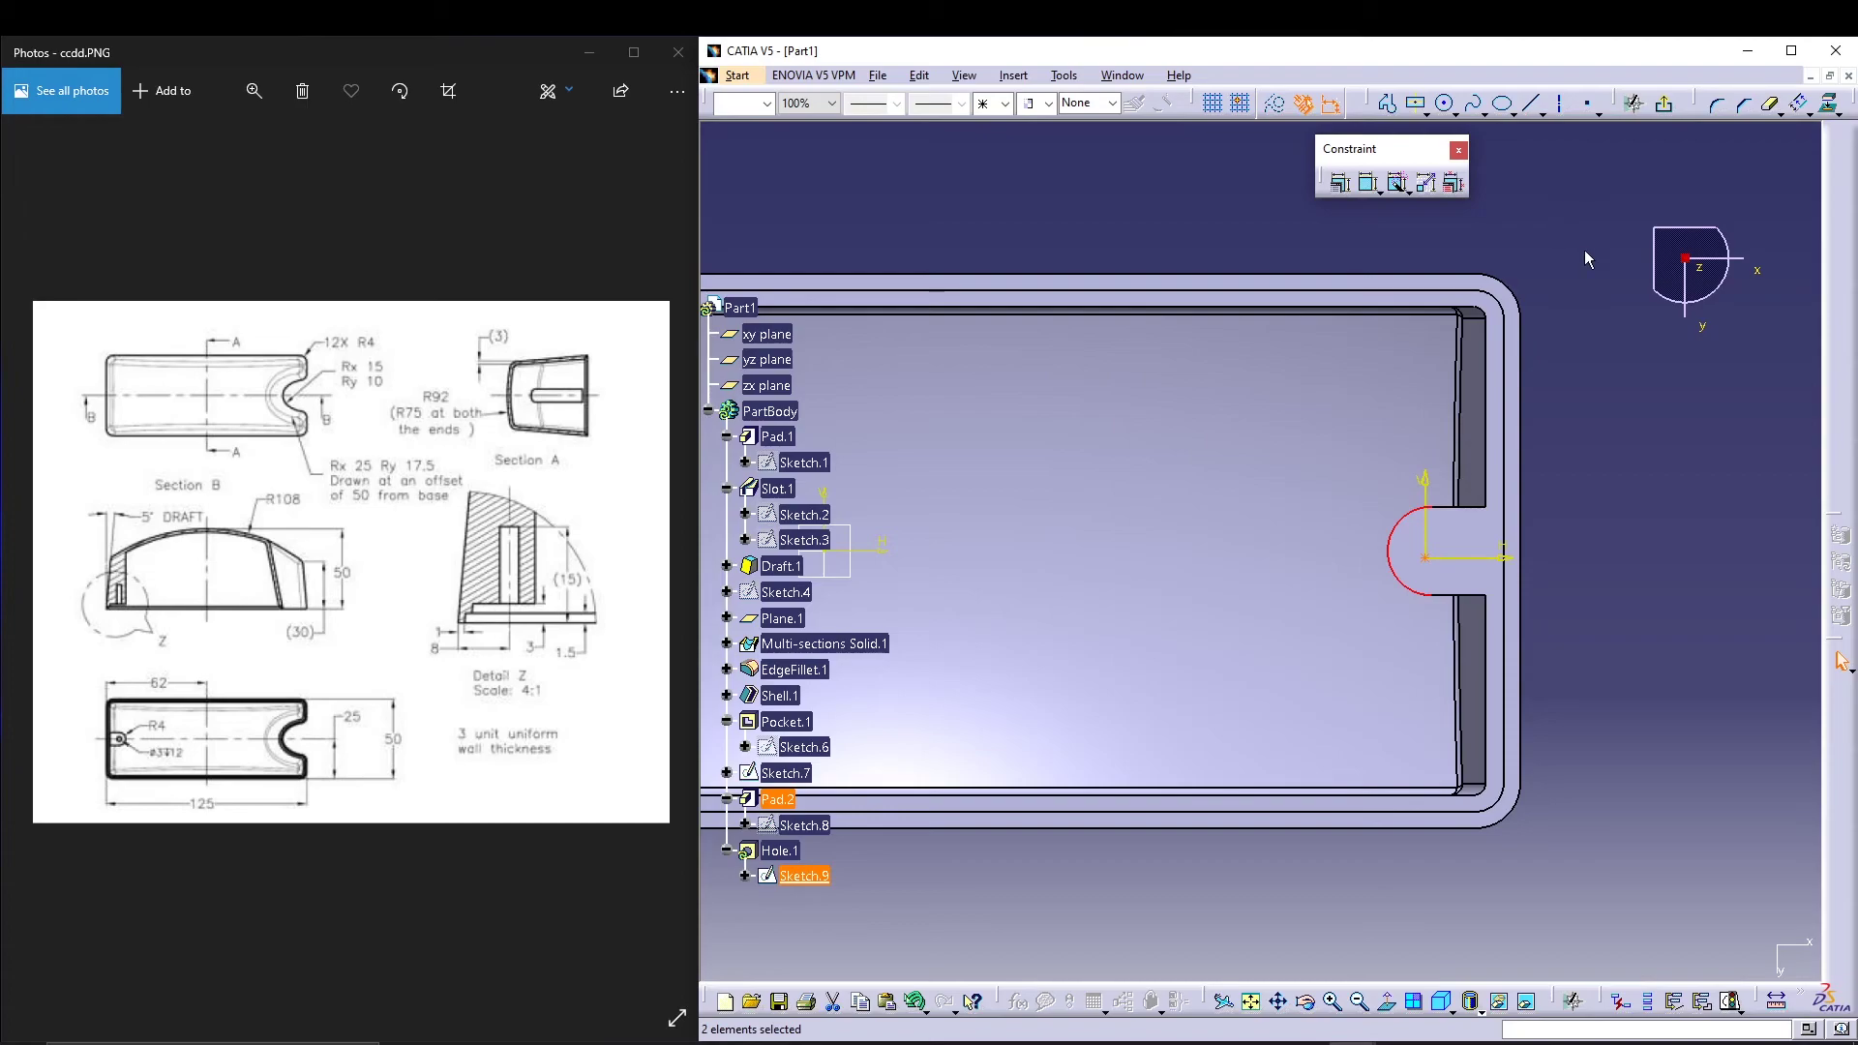
{"action": "left_click", "coordinate": [1615, 416]}
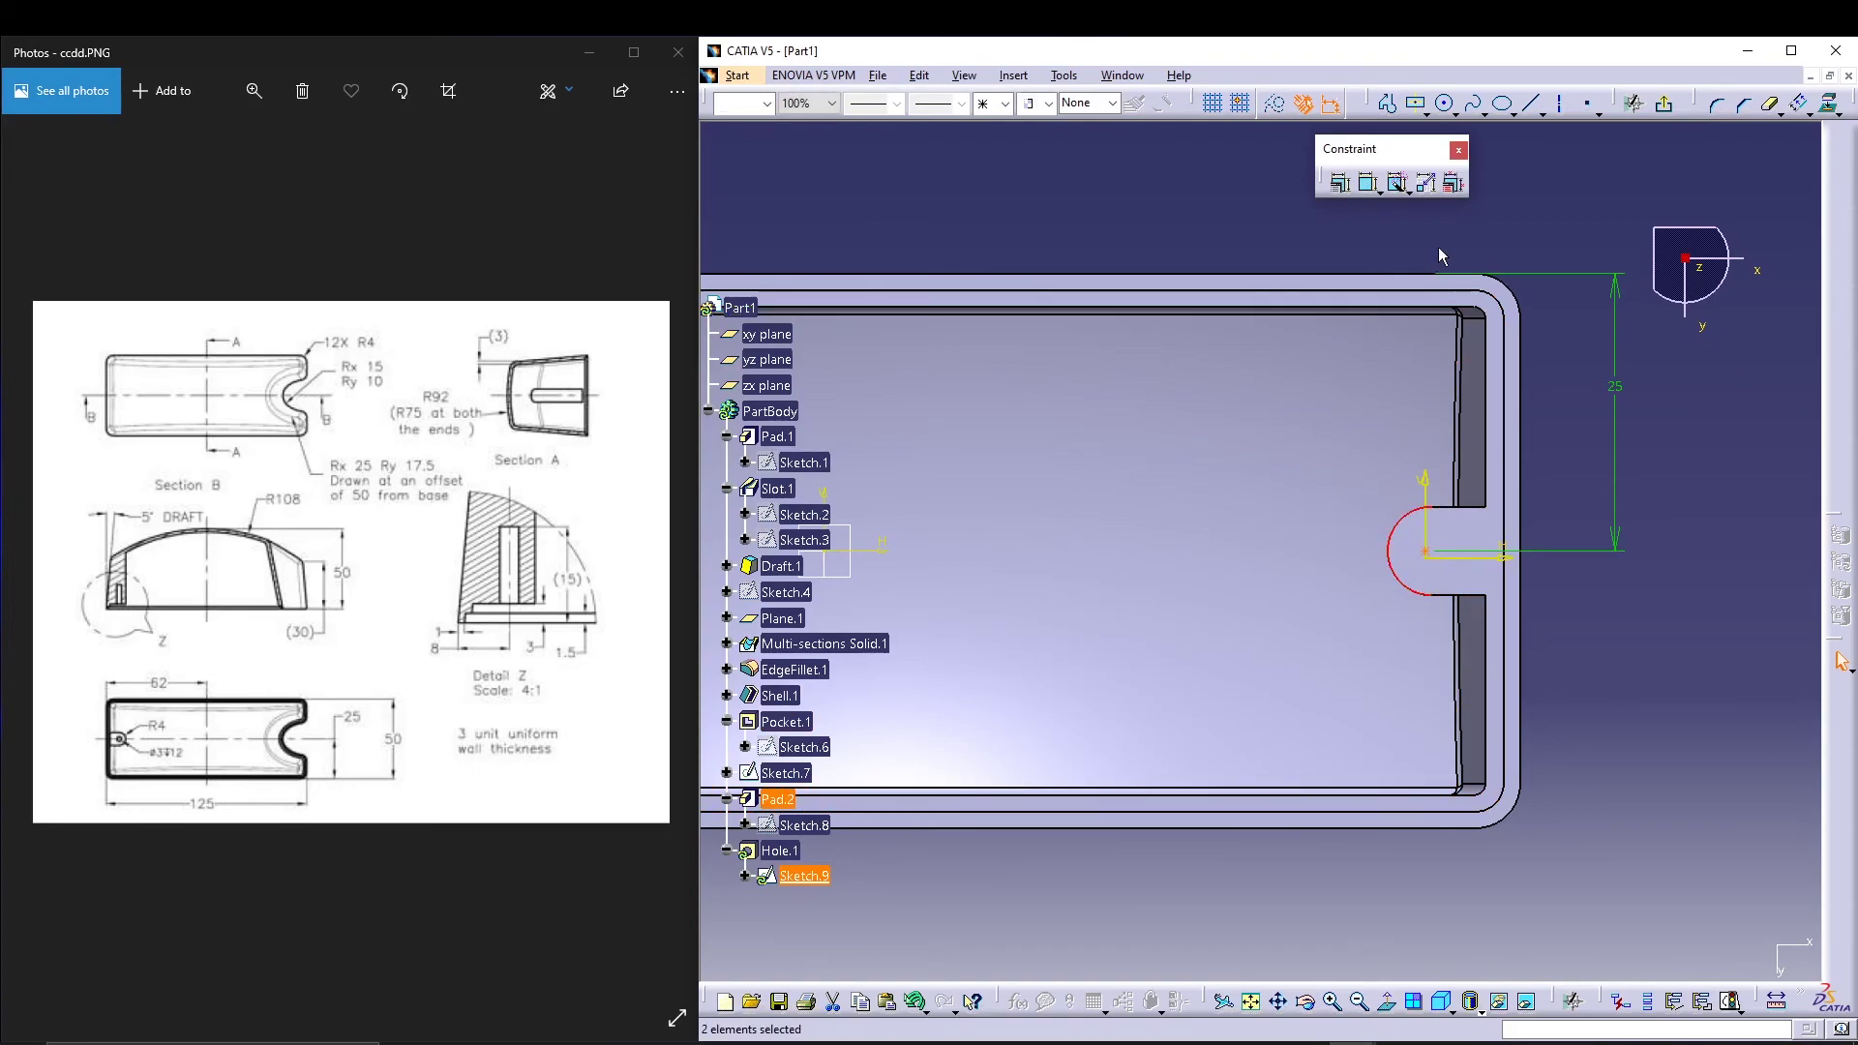
{"action": "left_click", "coordinate": [1372, 189]}
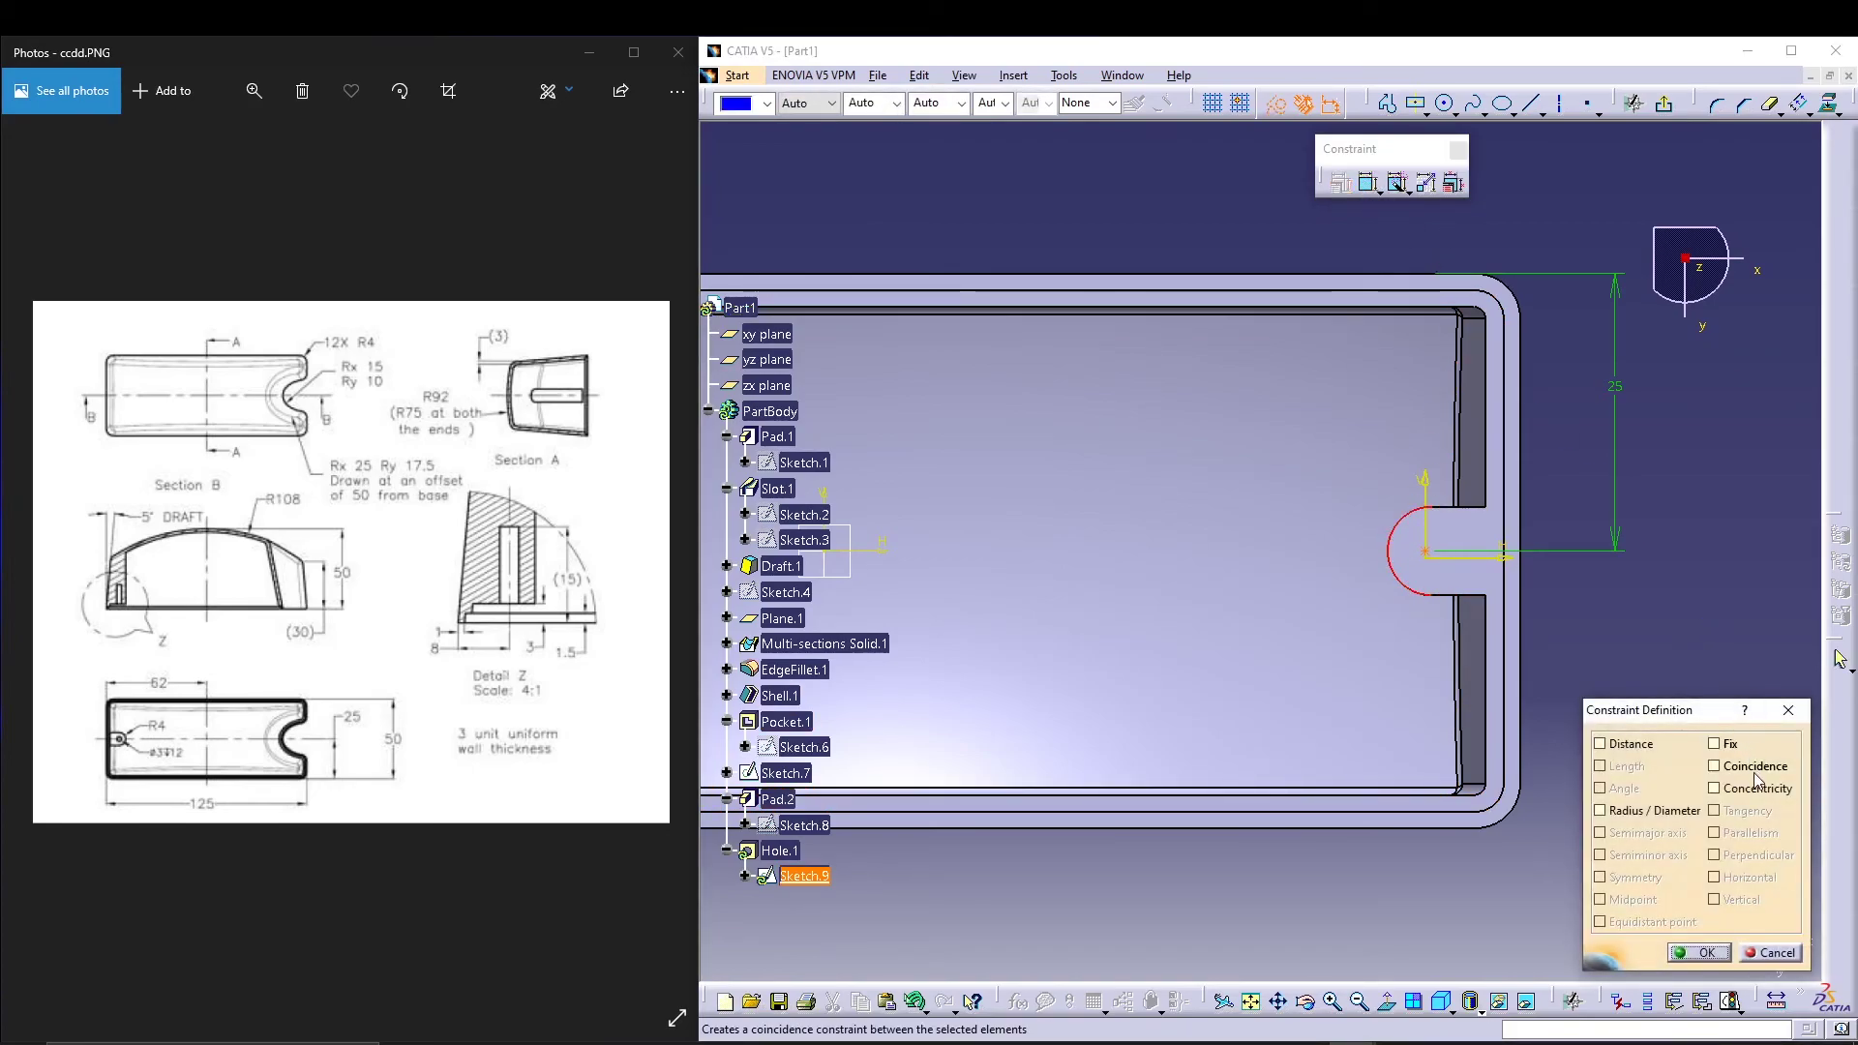
{"action": "left_click", "coordinate": [1758, 793]}
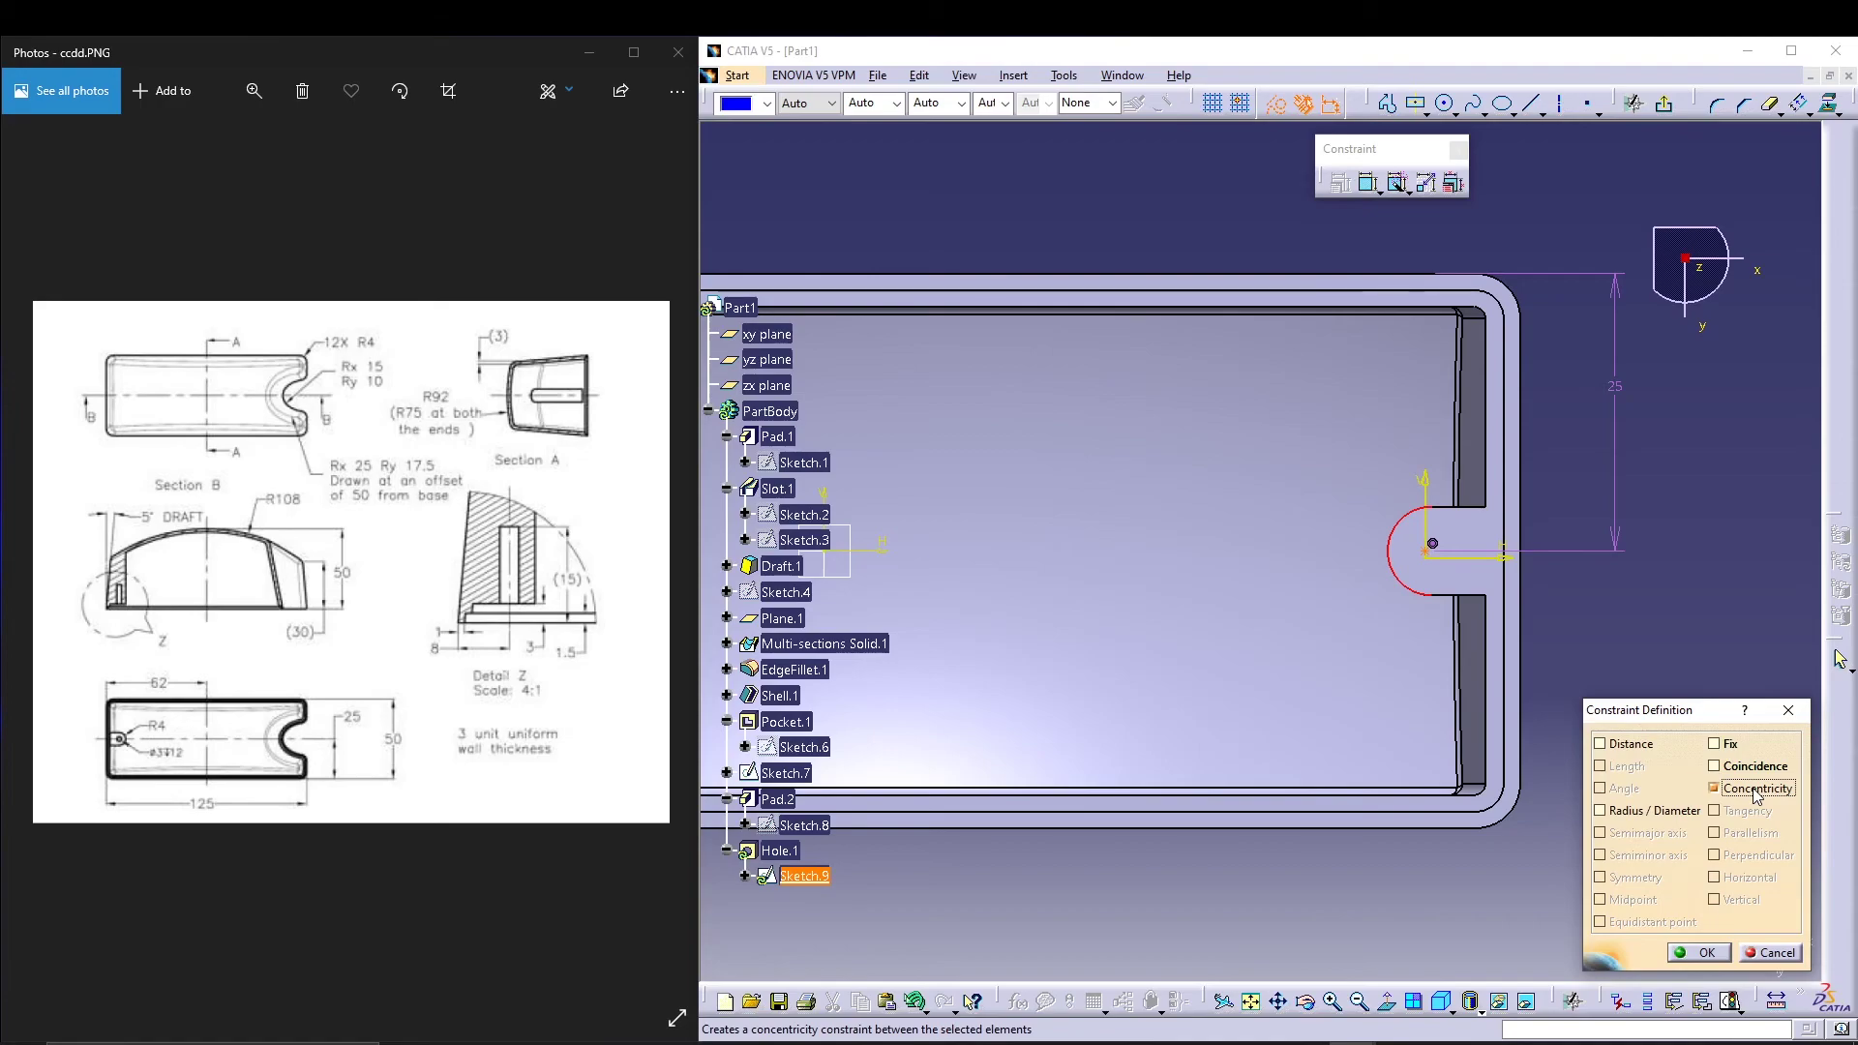
{"action": "left_click", "coordinate": [1707, 954]}
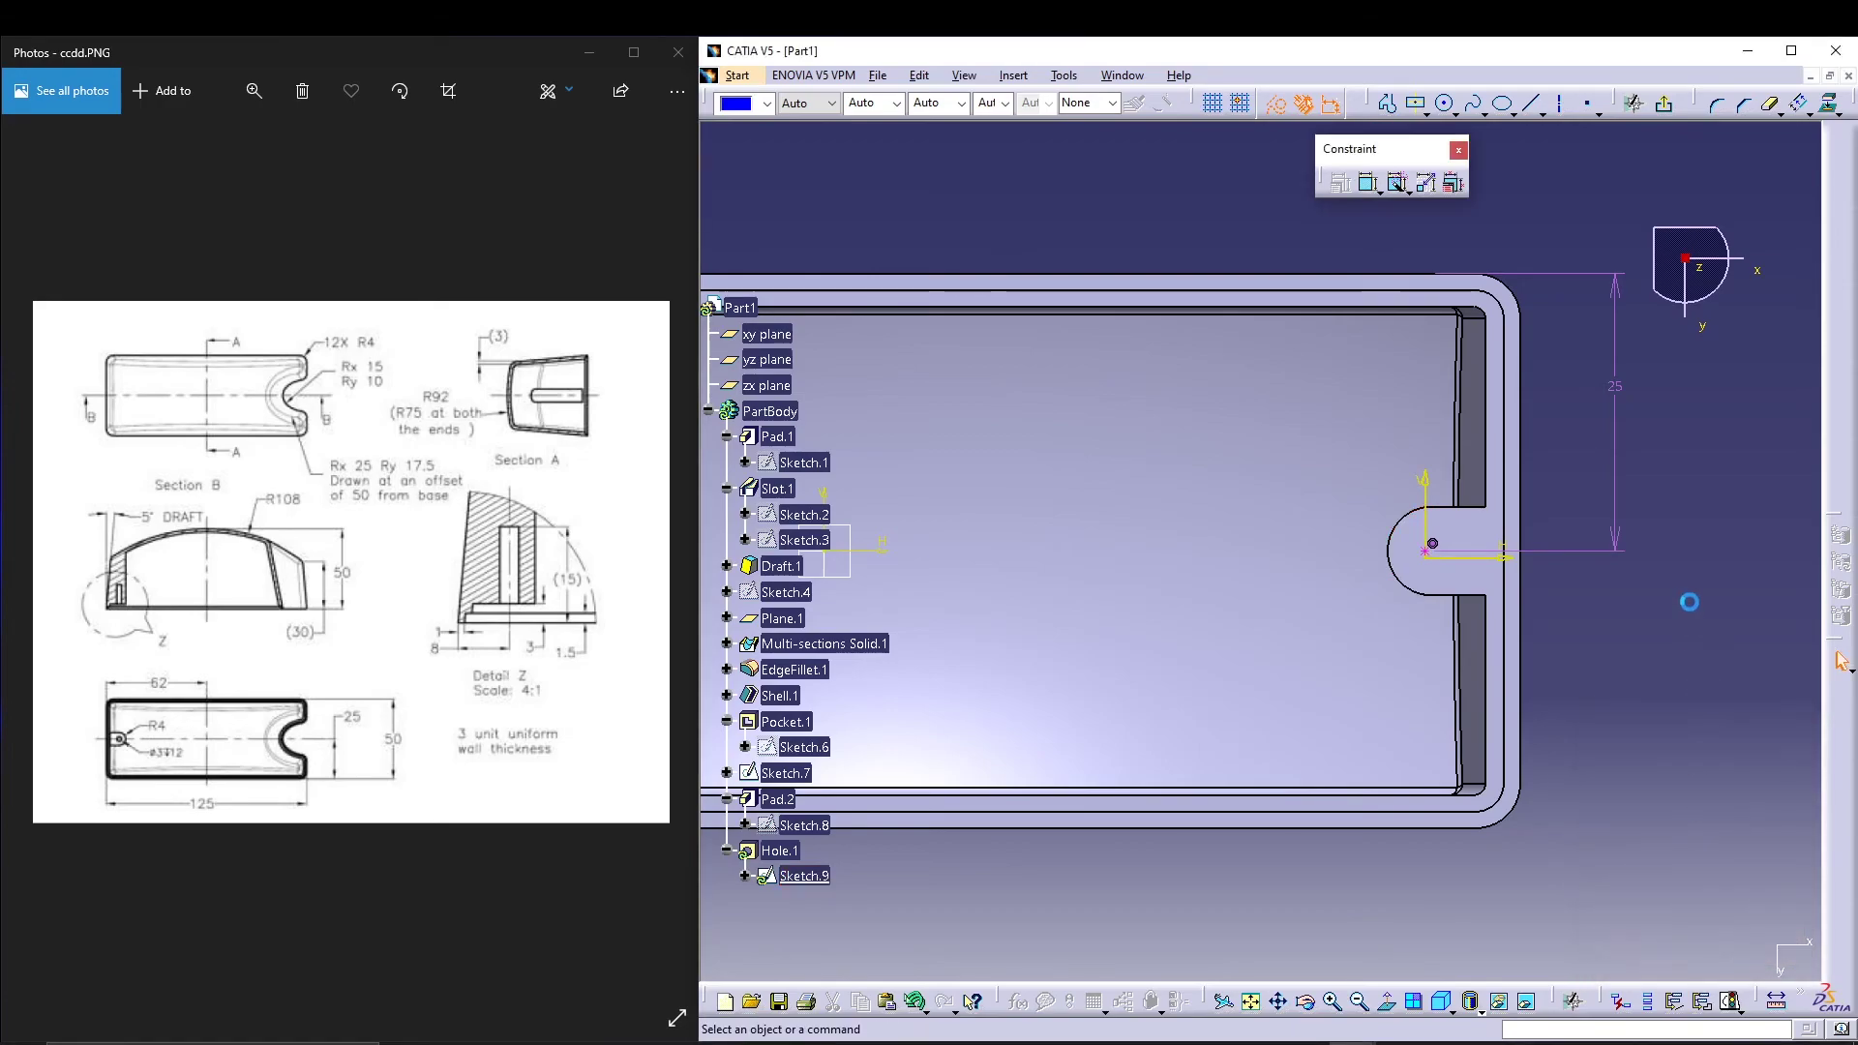
Step: Delete the 25 mm dimension from the hole's positioning sketch and exit the sketch
{"action": "left_click", "coordinate": [1622, 406]}
{"action": "key", "text": "Delete"}
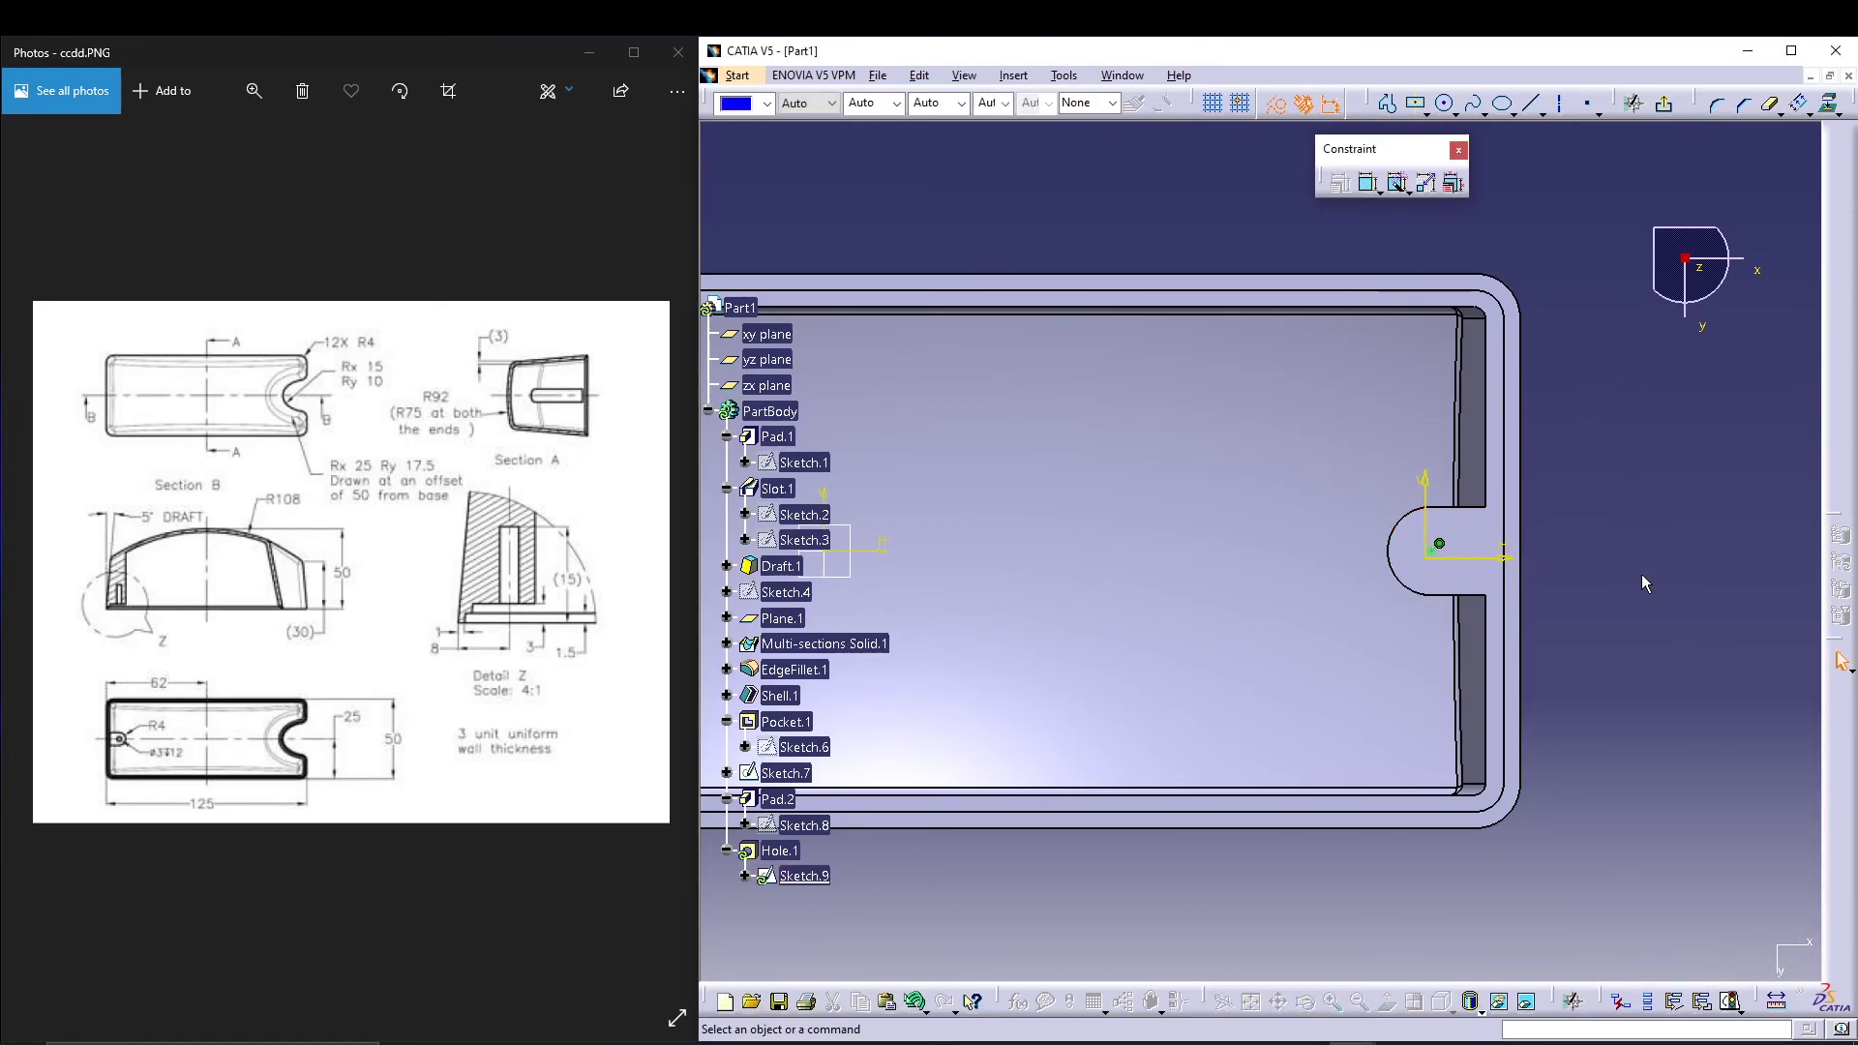
{"action": "middle_click_drag", "start_coordinate": [1641, 575], "coordinate": [1644, 515]}
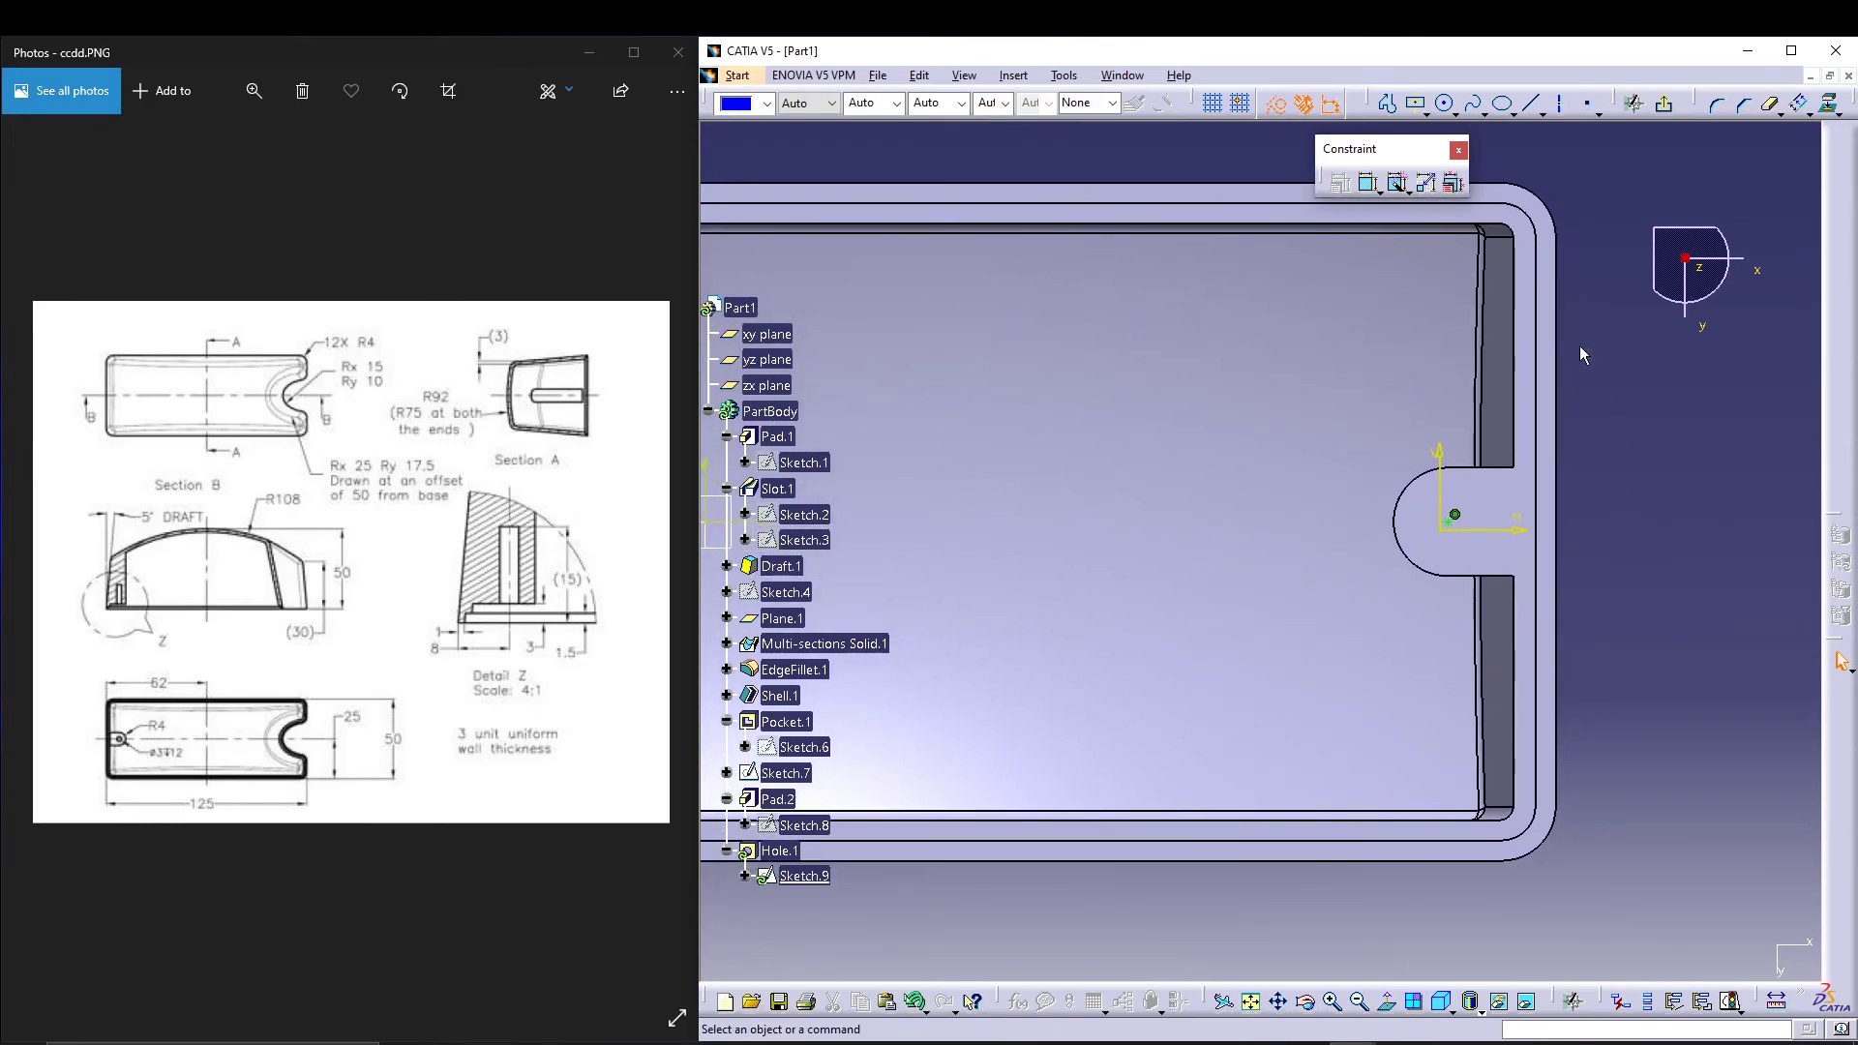
{"action": "left_click", "coordinate": [1664, 109]}
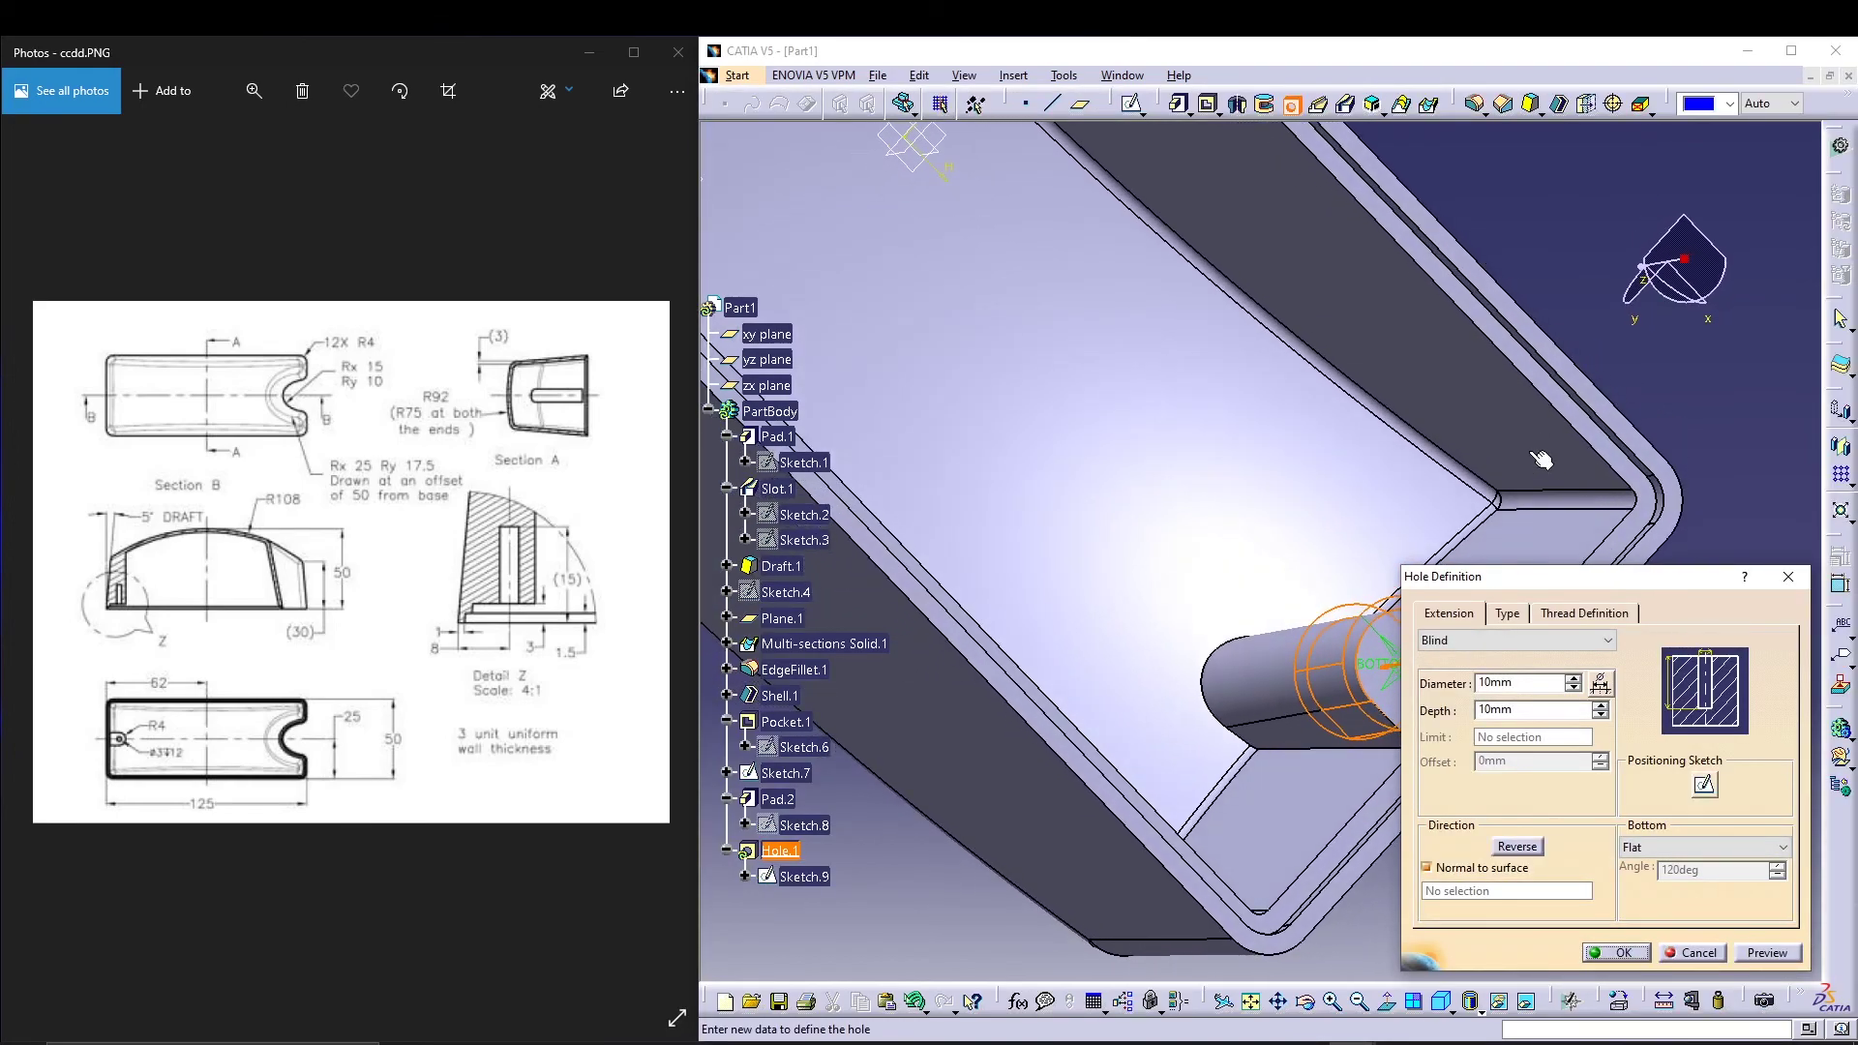
Step: Set the boss hole to 3 mm diameter and 12 mm blind depth with a flat bottom, and create it
{"action": "middle_click_drag", "start_coordinate": [1548, 435], "coordinate": [1454, 280]}
{"action": "left_click", "coordinate": [1408, 691]}
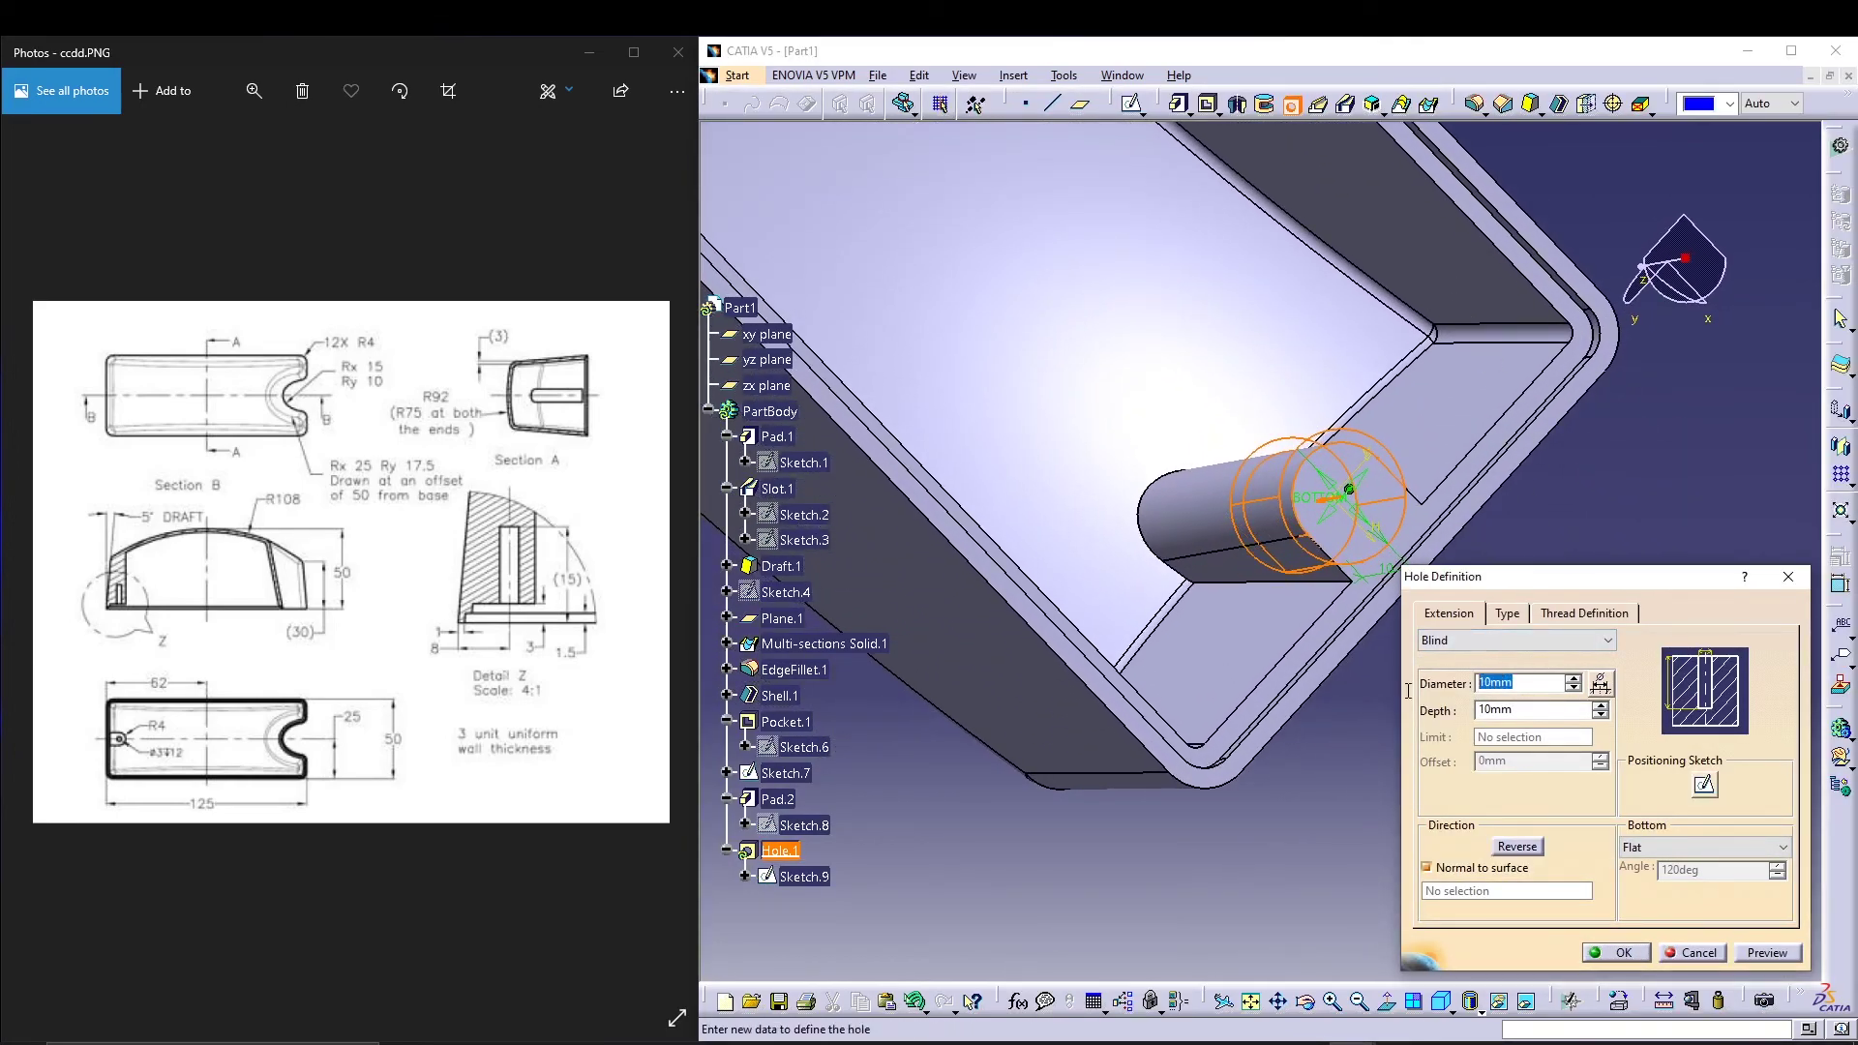
{"action": "type", "text": "3"}
{"action": "key", "text": "Tab"}
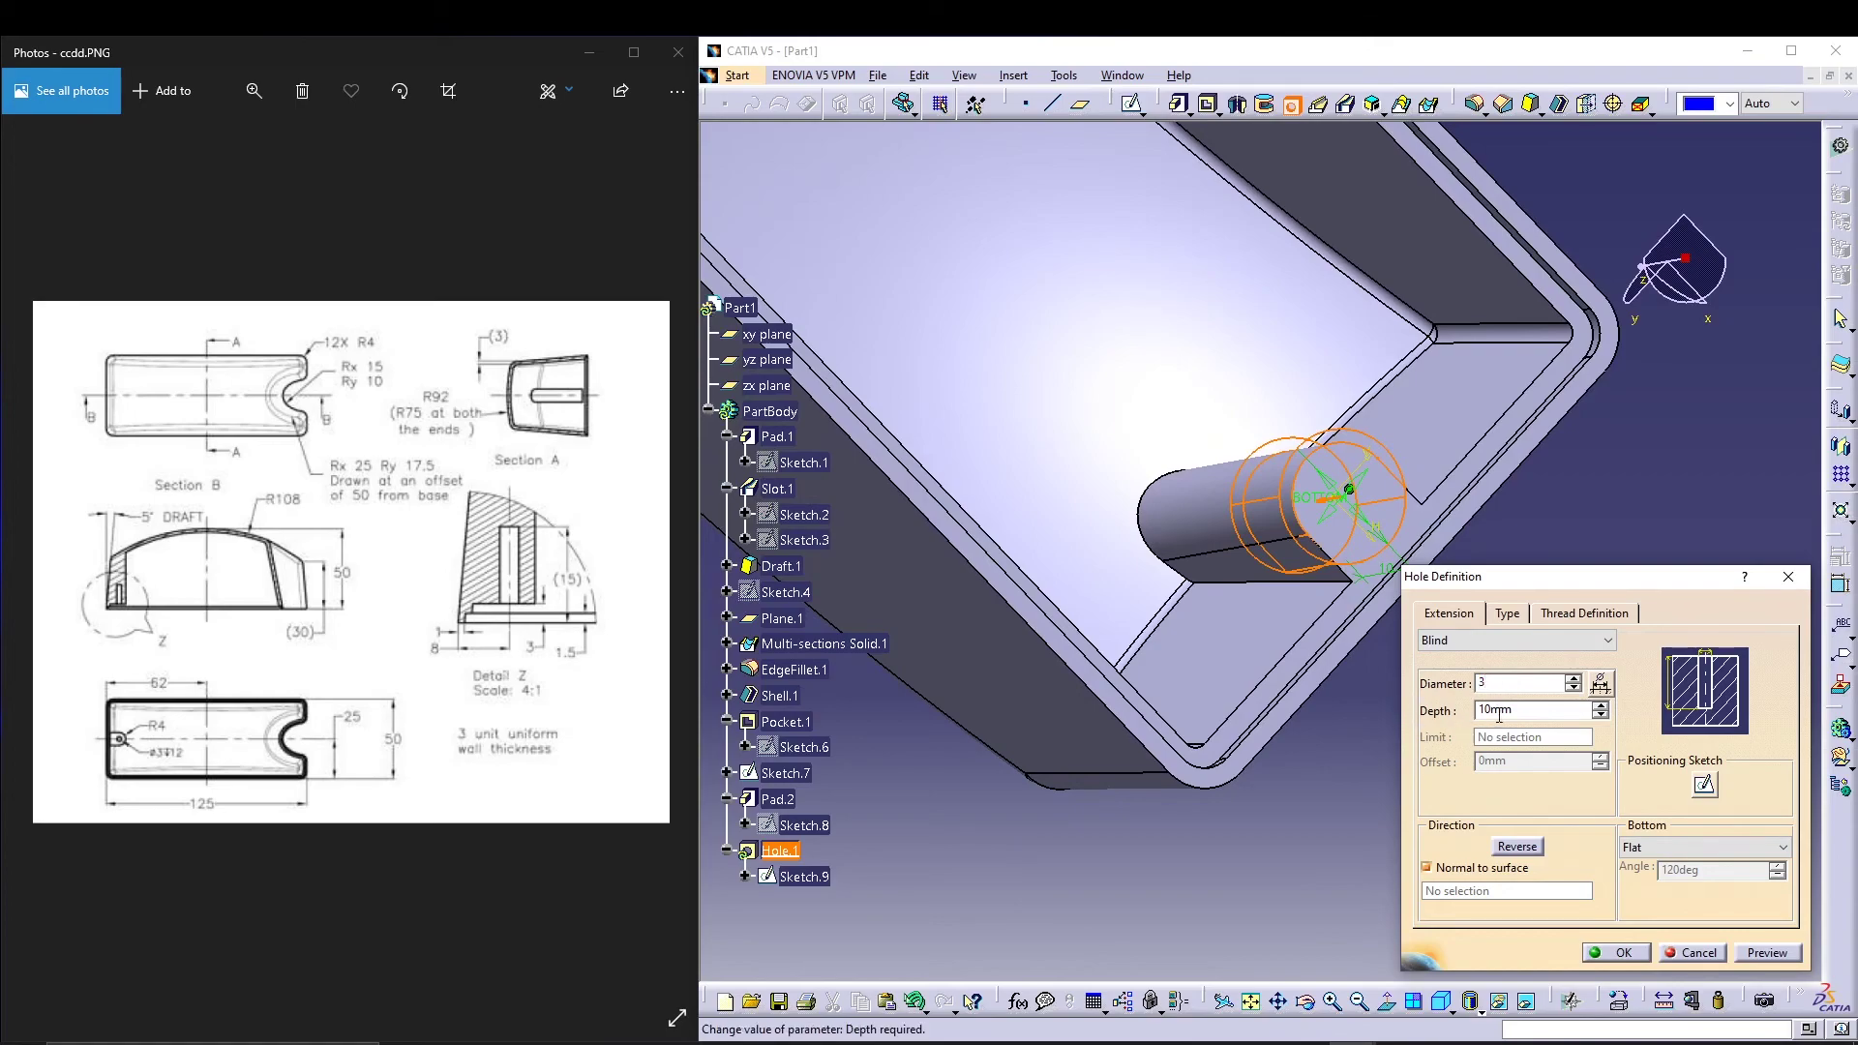
{"action": "type", "text": "1"}
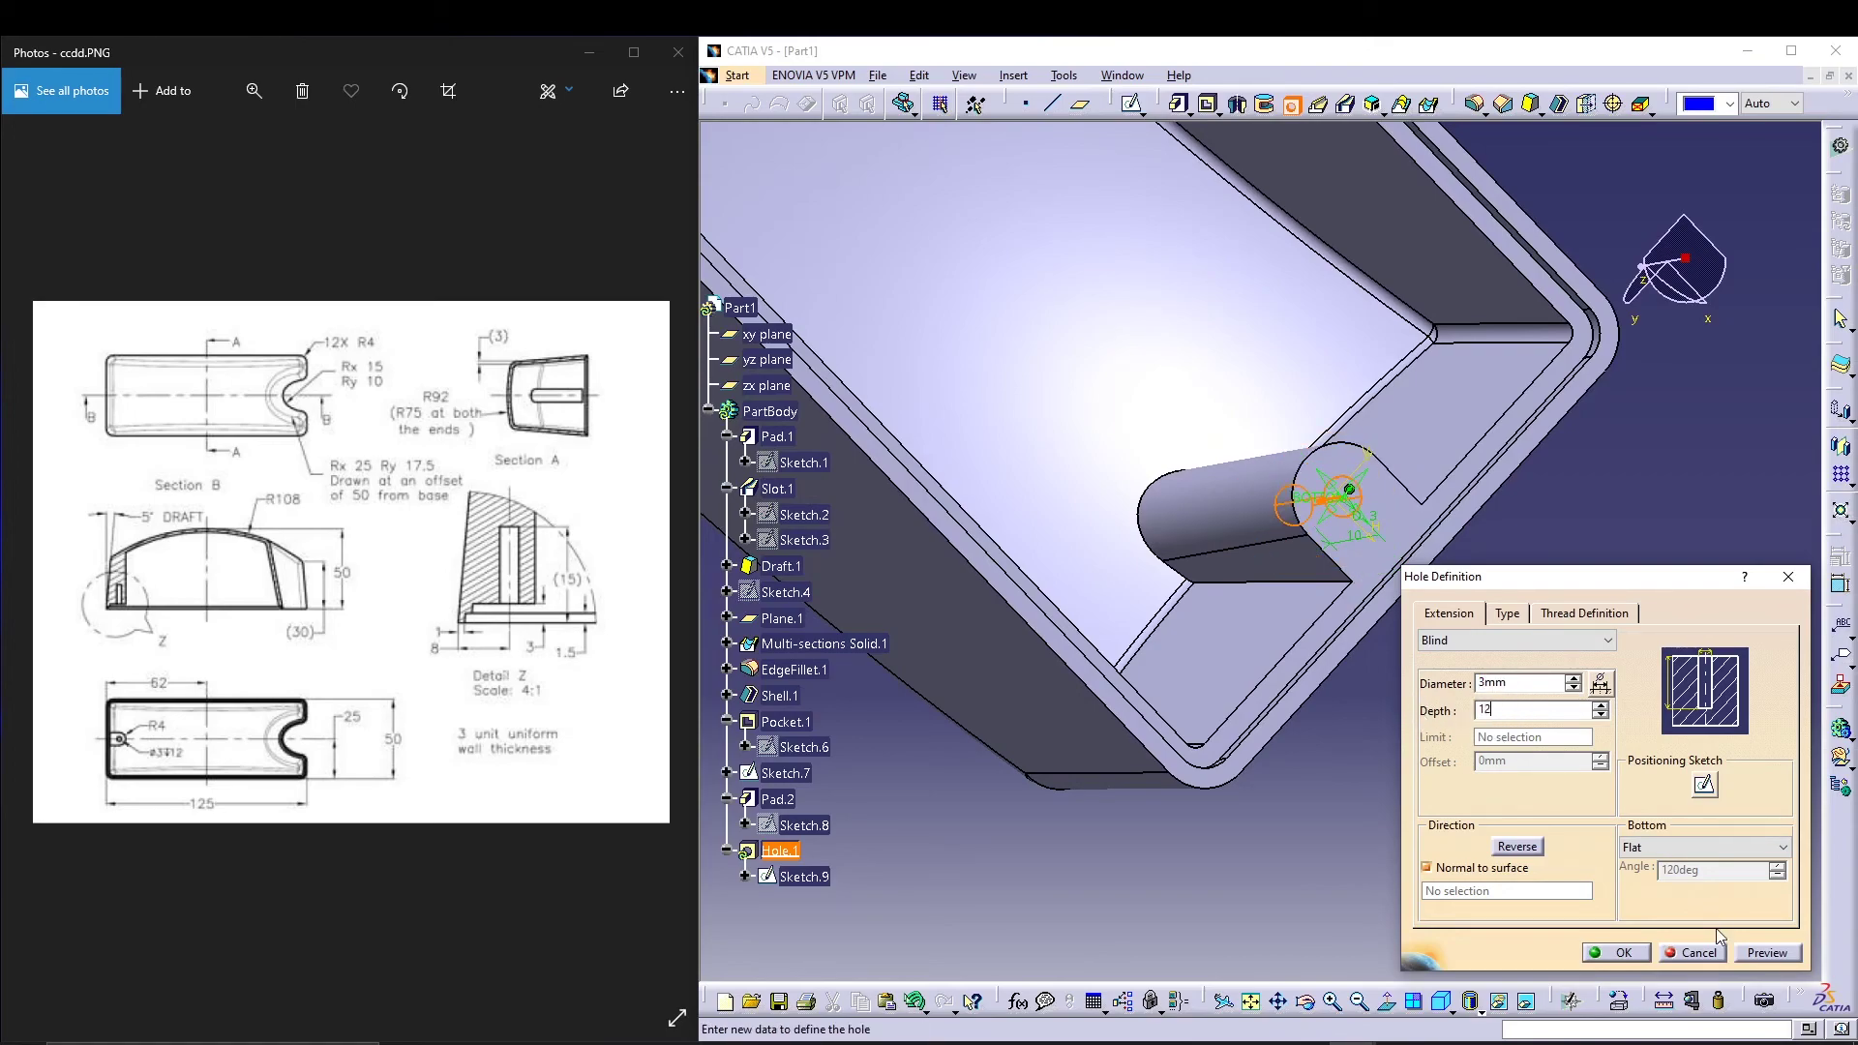
{"action": "type", "text": "2"}
{"action": "left_click", "coordinate": [1767, 956]}
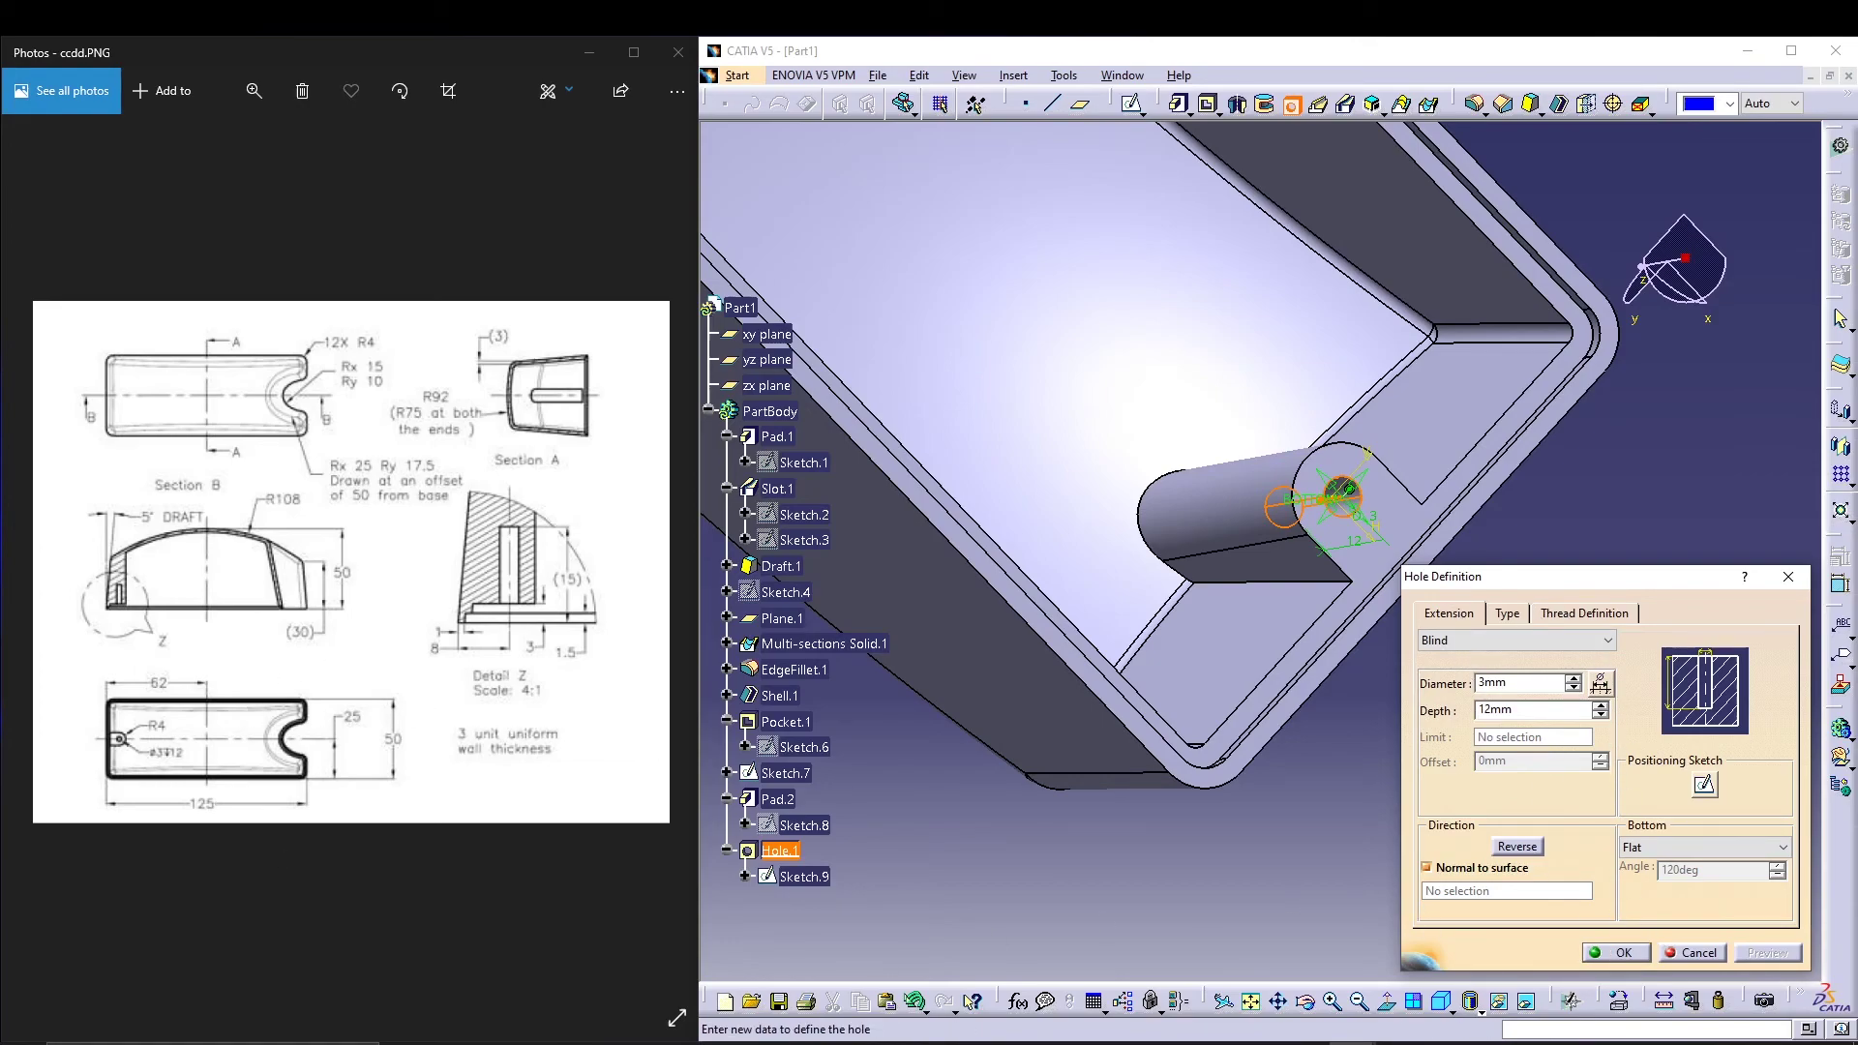
{"action": "left_click", "coordinate": [1616, 952]}
Step: Show the reference render ccc.PNG in the photo viewer and compare the cover's outside, open interior and boss with it
{"action": "middle_click_drag", "start_coordinate": [1465, 621], "coordinate": [1111, 772]}
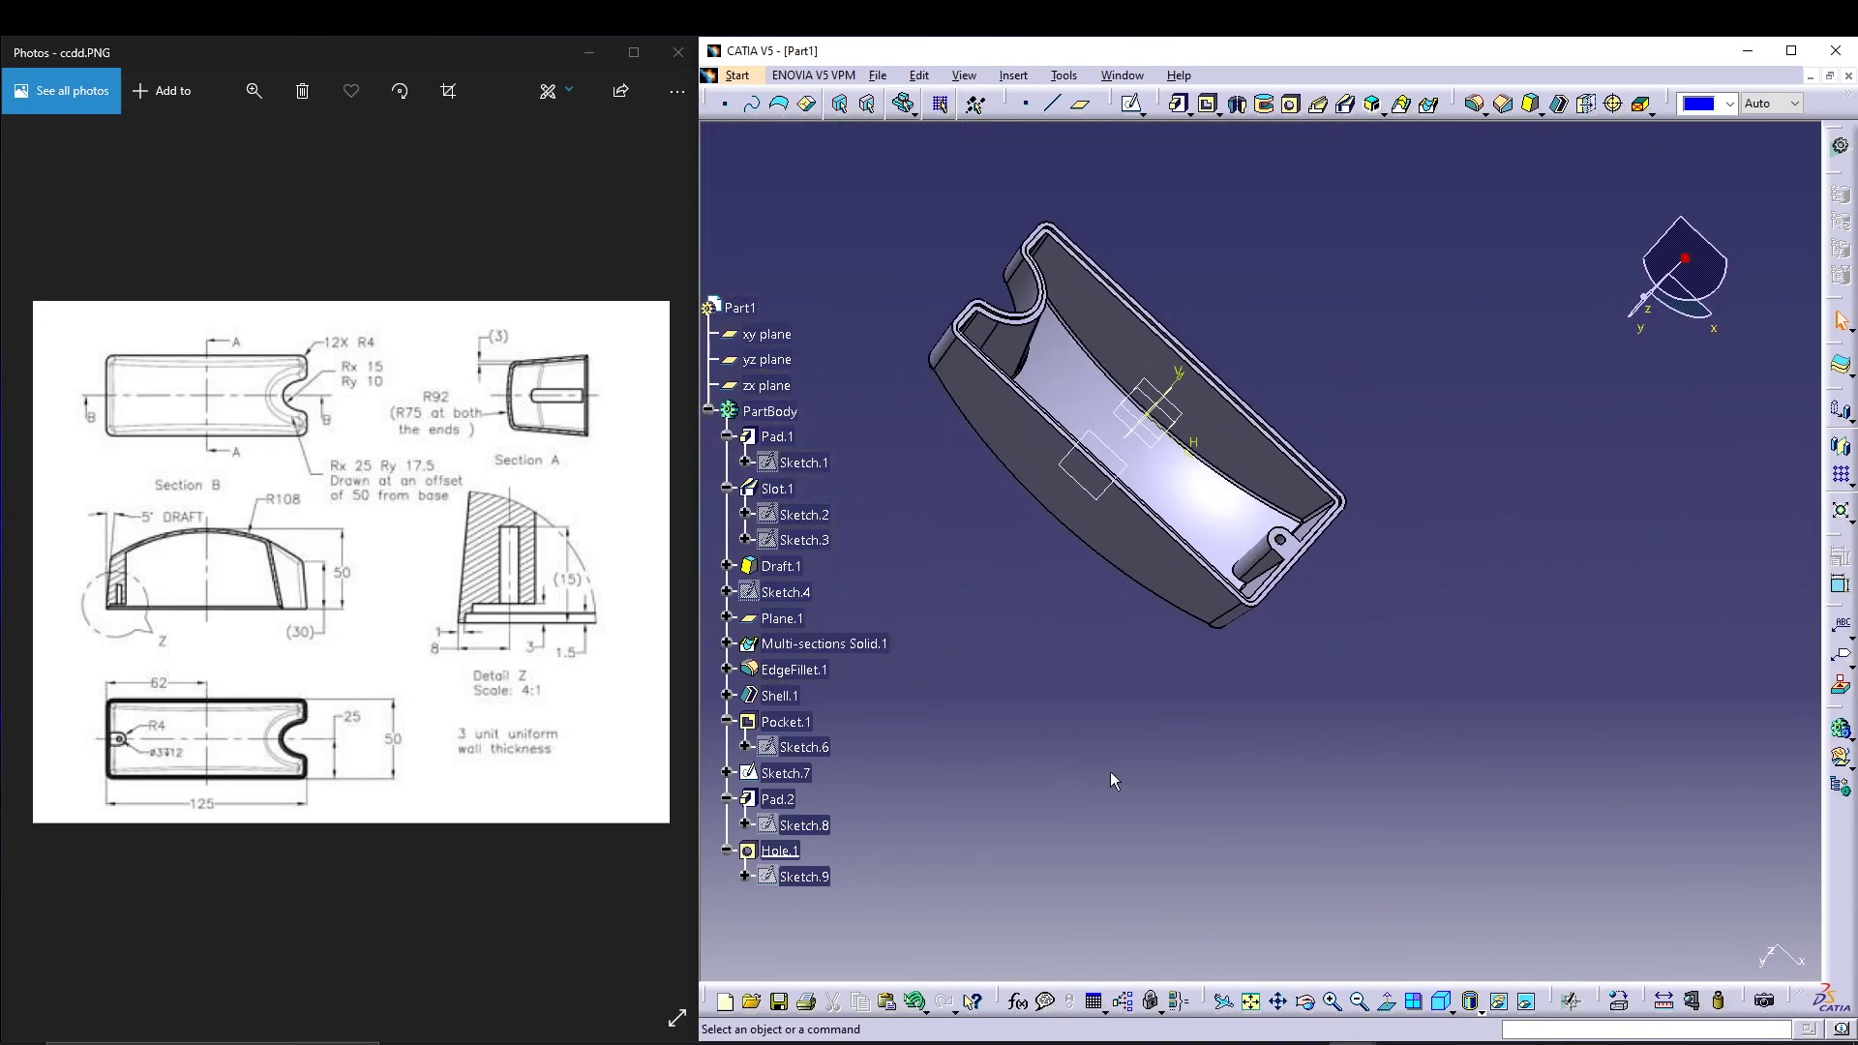
{"action": "middle_click_drag", "start_coordinate": [1424, 992], "coordinate": [1336, 668]}
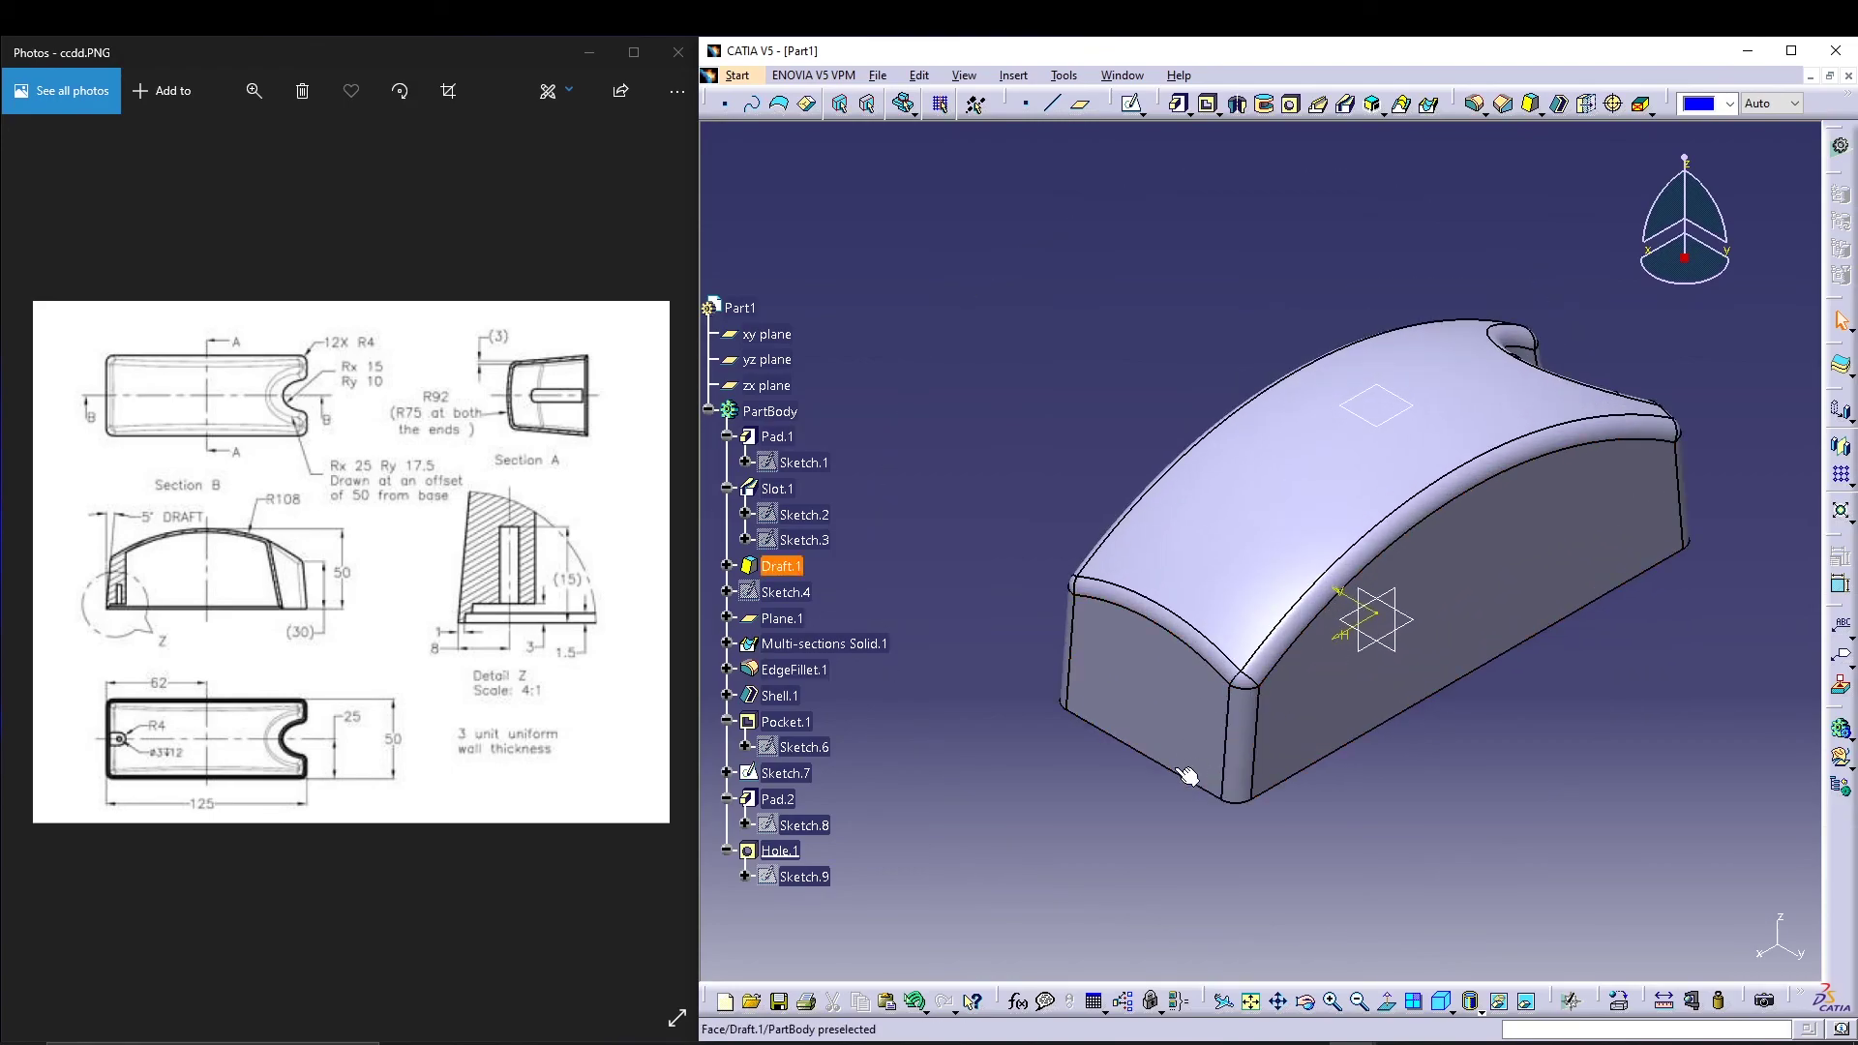
{"action": "left_click", "coordinate": [53, 559]}
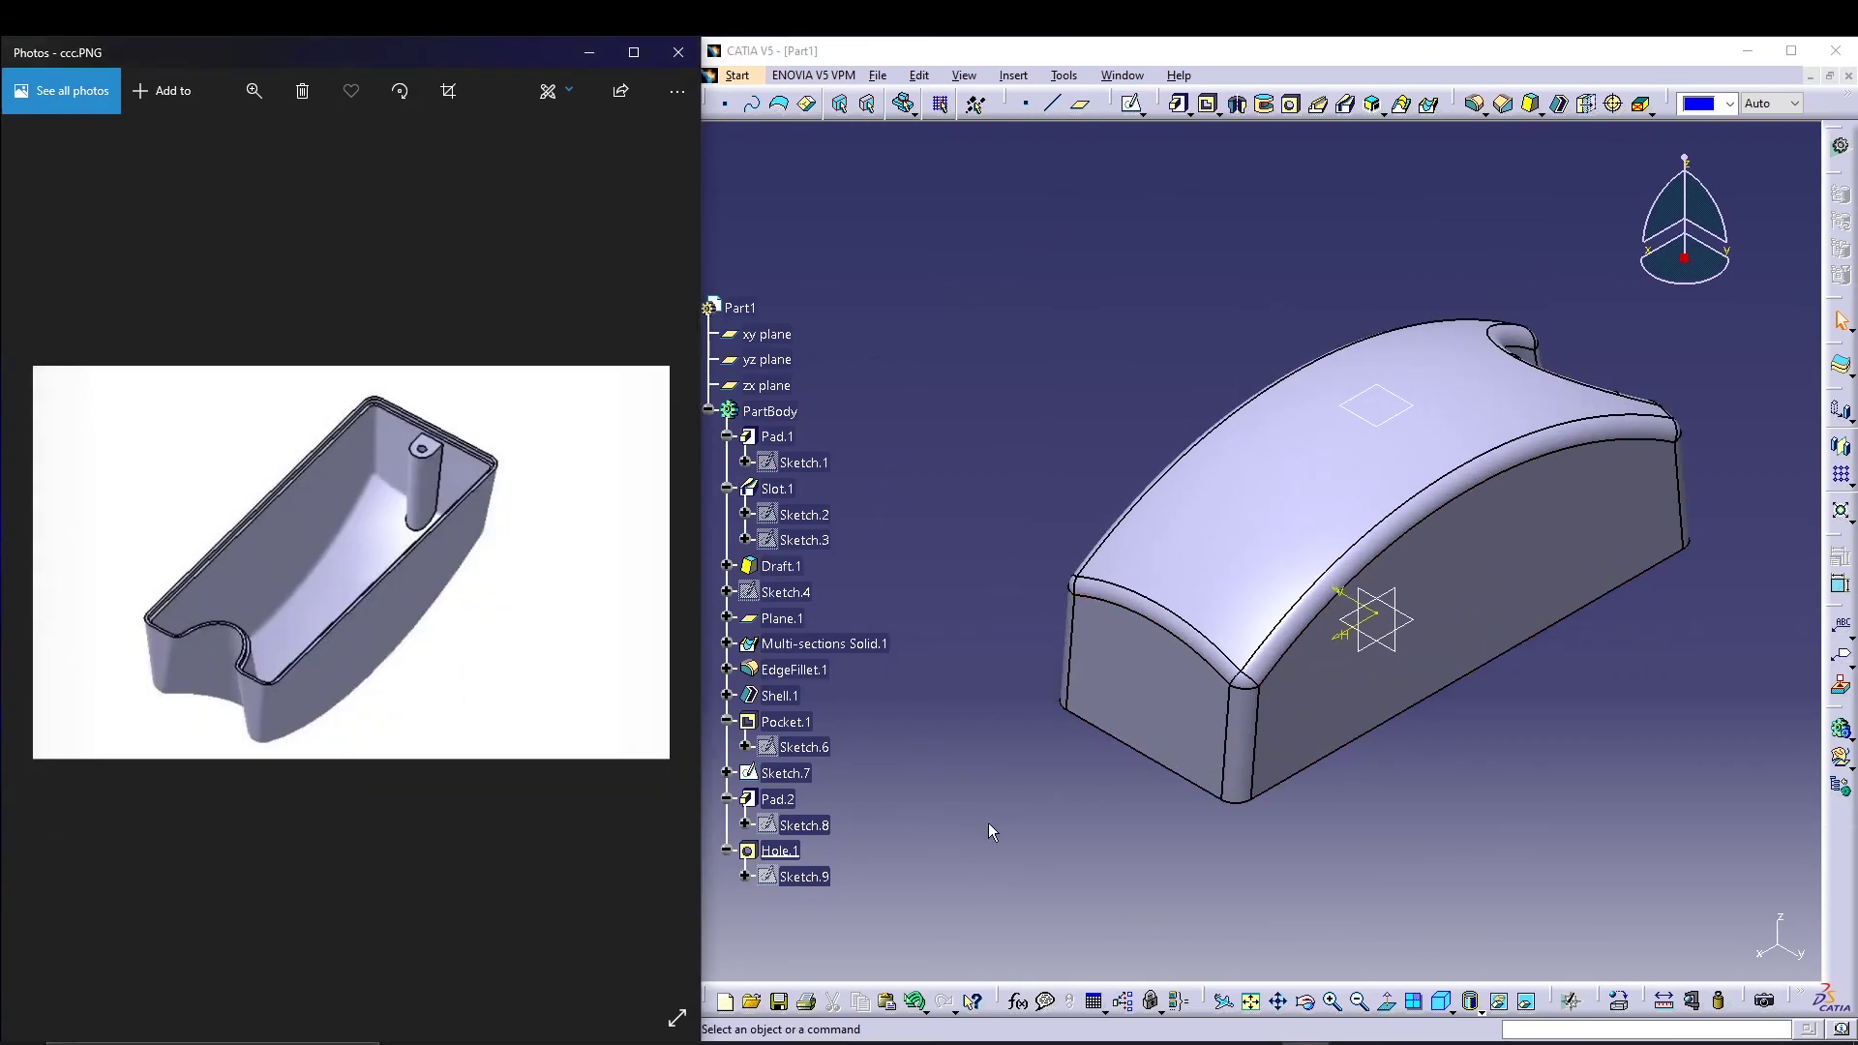
{"action": "middle_click_drag", "start_coordinate": [1074, 817], "coordinate": [1339, 237]}
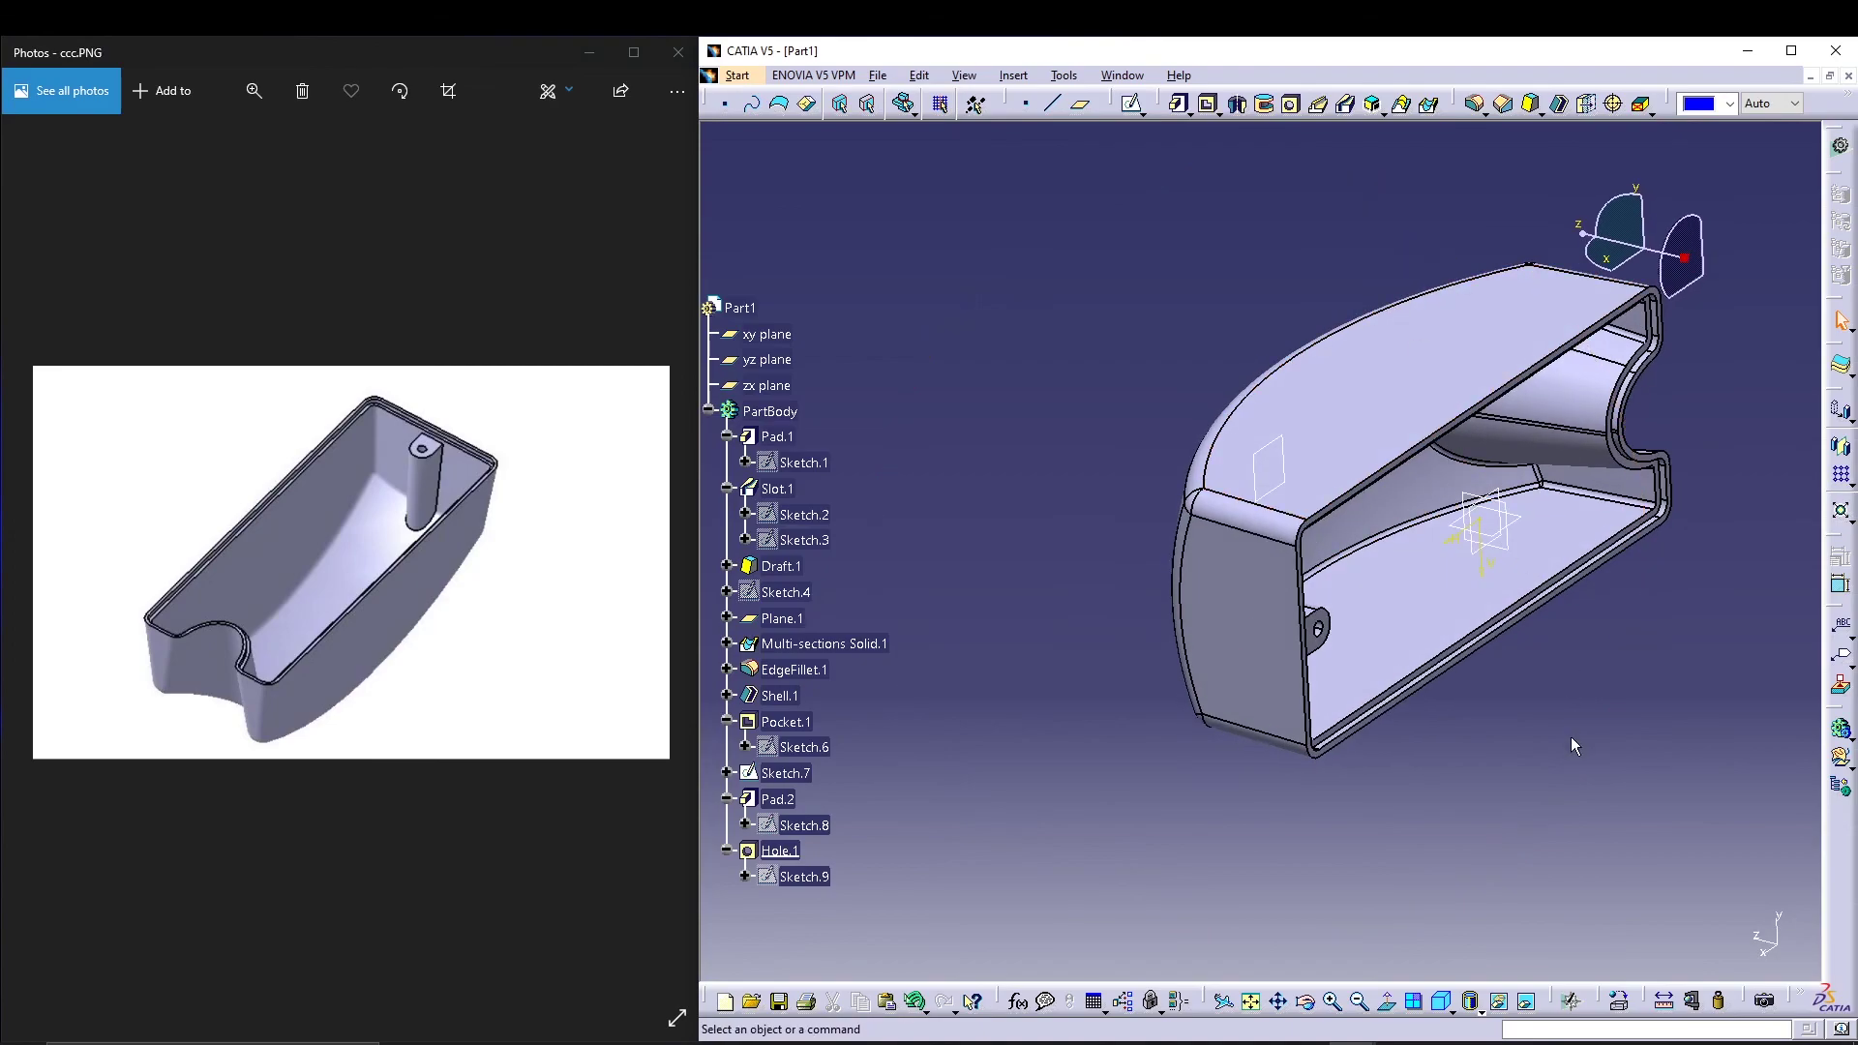
{"action": "middle_click_drag", "start_coordinate": [901, 651], "coordinate": [1398, 755]}
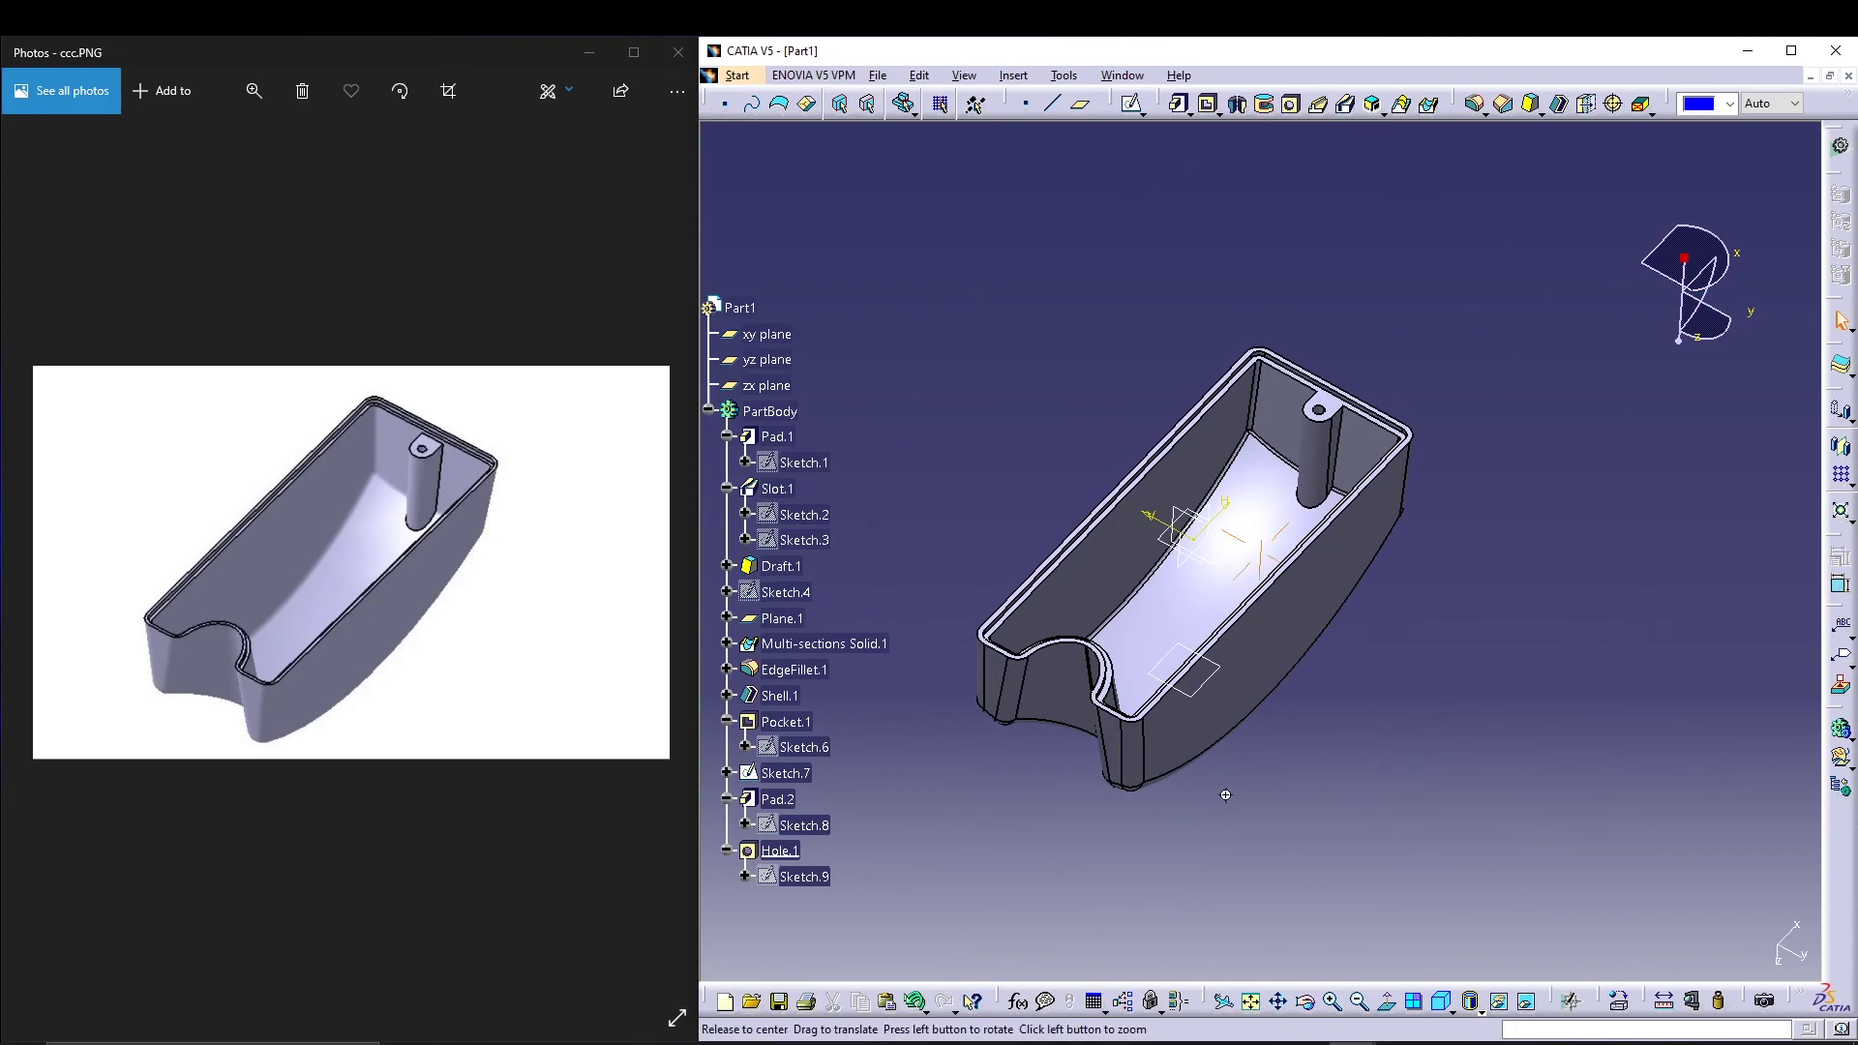
{"action": "middle_click_drag", "start_coordinate": [1239, 833], "coordinate": [1302, 786]}
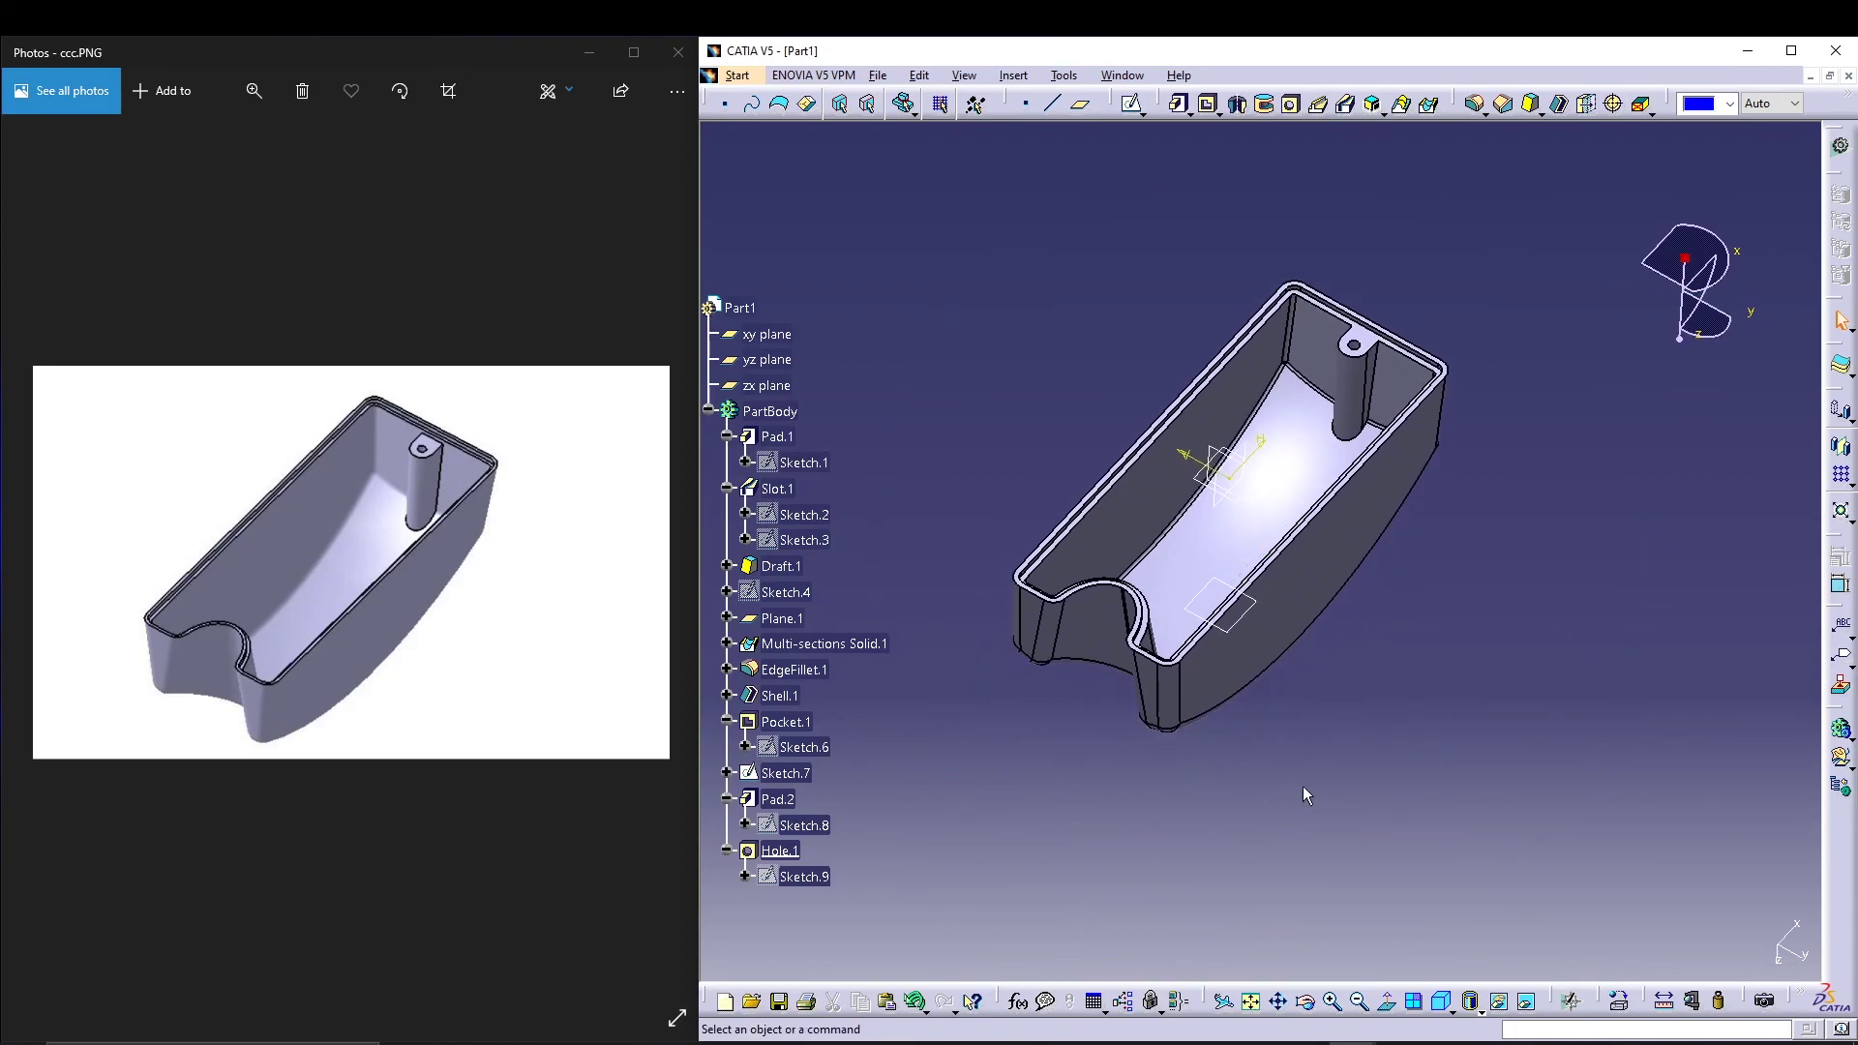
Step: Display the cover in shading with edges but without smooth edges
{"action": "left_click", "coordinate": [1472, 1007]}
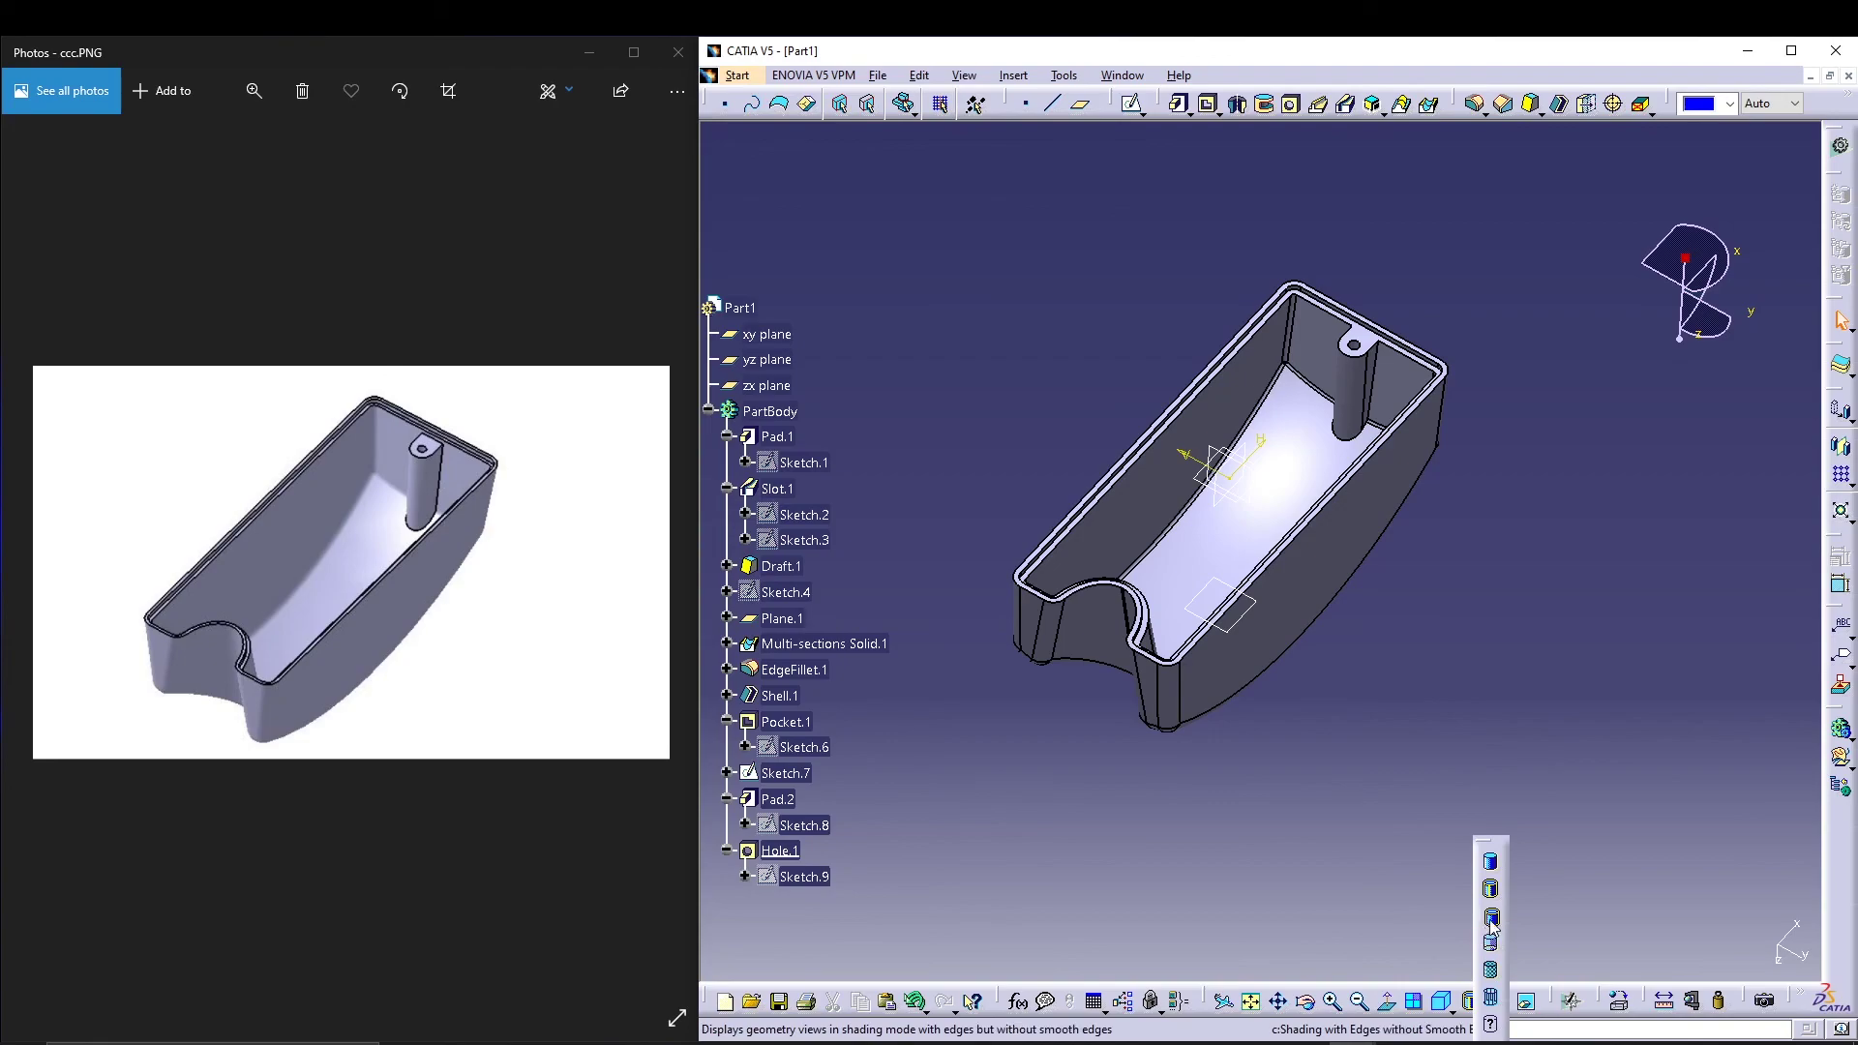
{"action": "left_click", "coordinate": [1489, 917]}
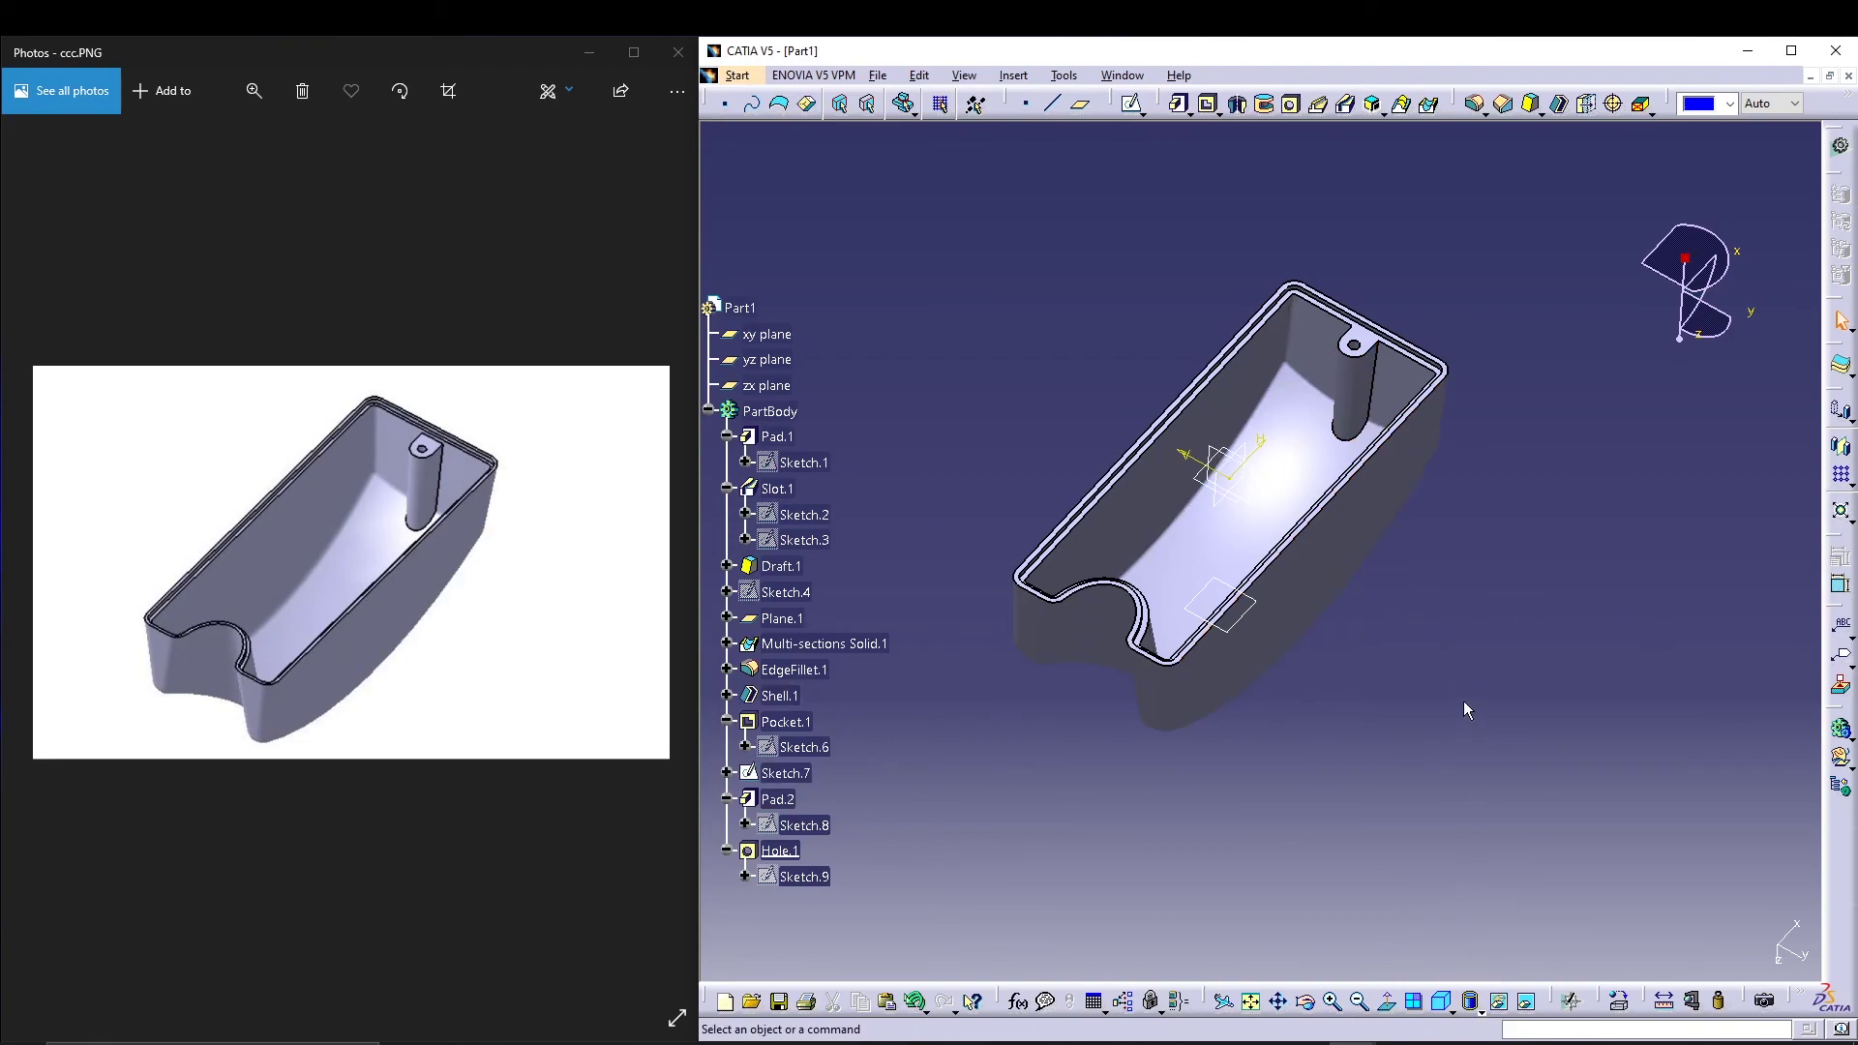
{"action": "middle_click_drag", "start_coordinate": [1463, 701], "coordinate": [1352, 730]}
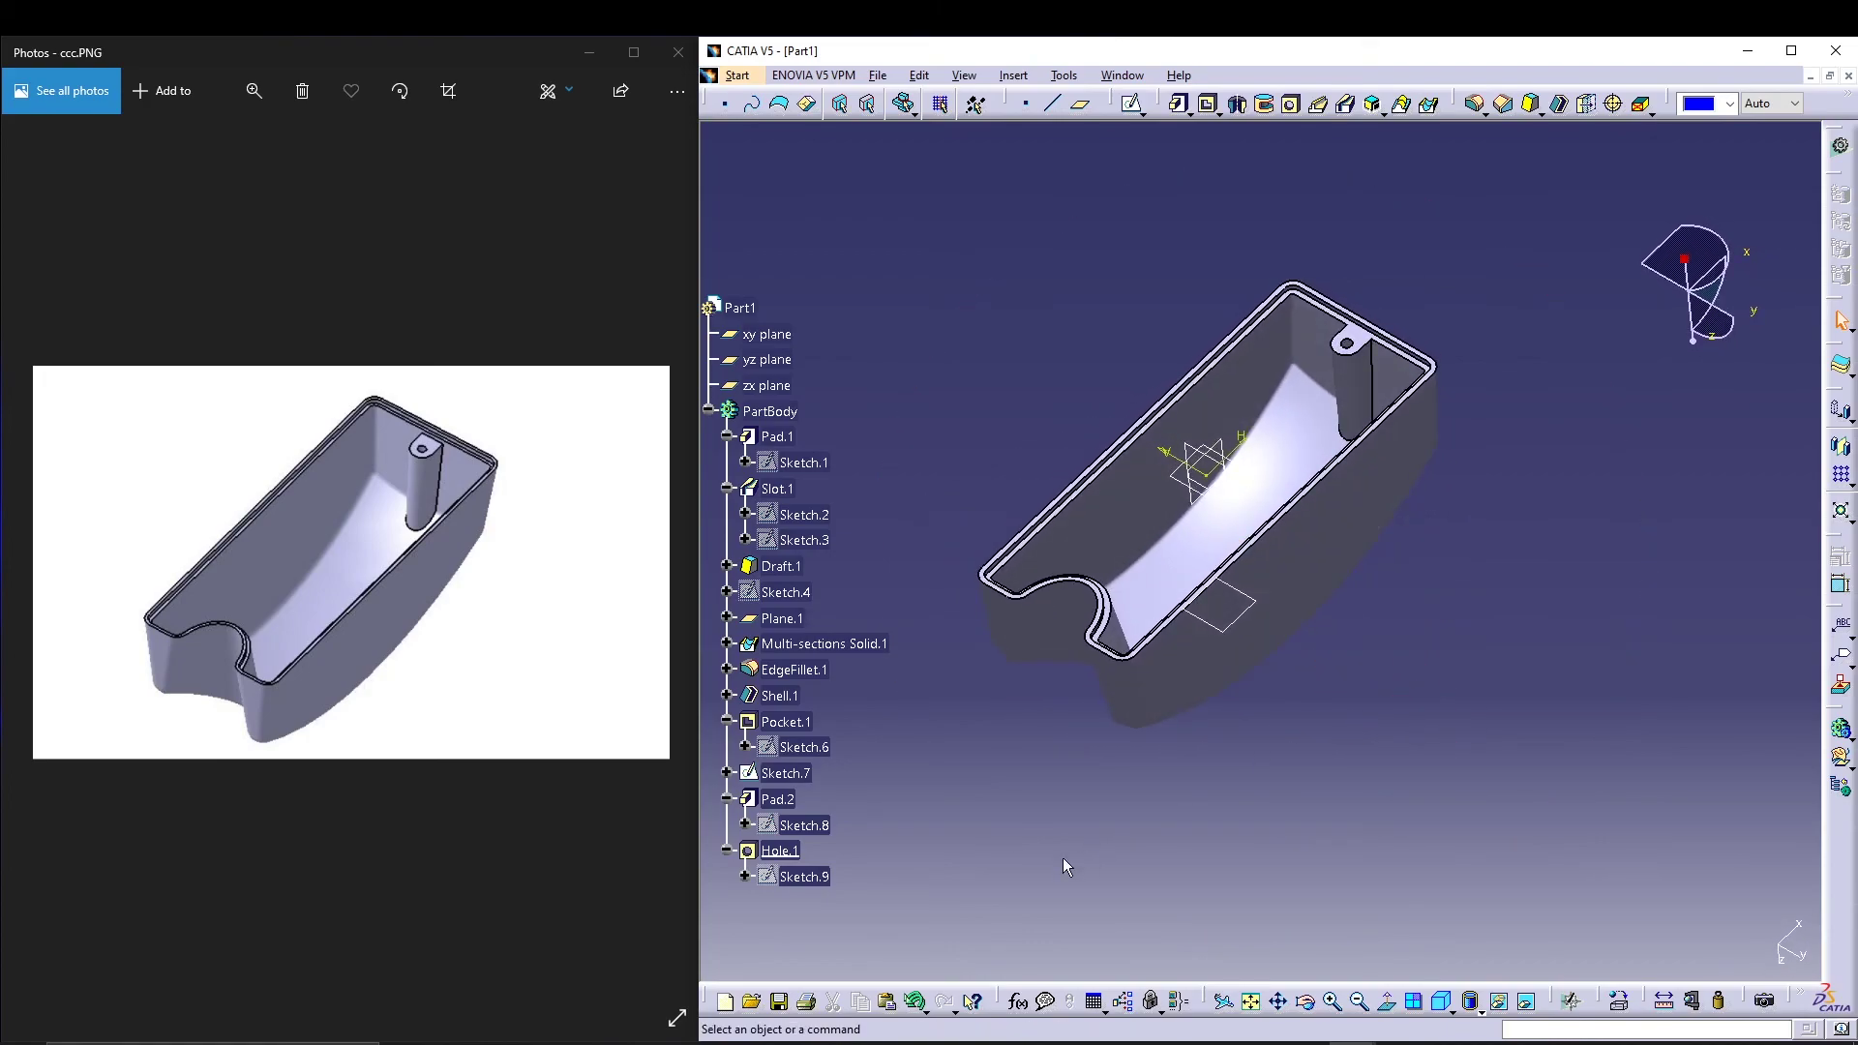
Step: Review the feature tree down to the hole and compare the cover with the dimensioned drawing ccdd.PNG
{"action": "scroll", "coordinate": [889, 730], "scroll_direction": "down", "scroll_amount": 5}
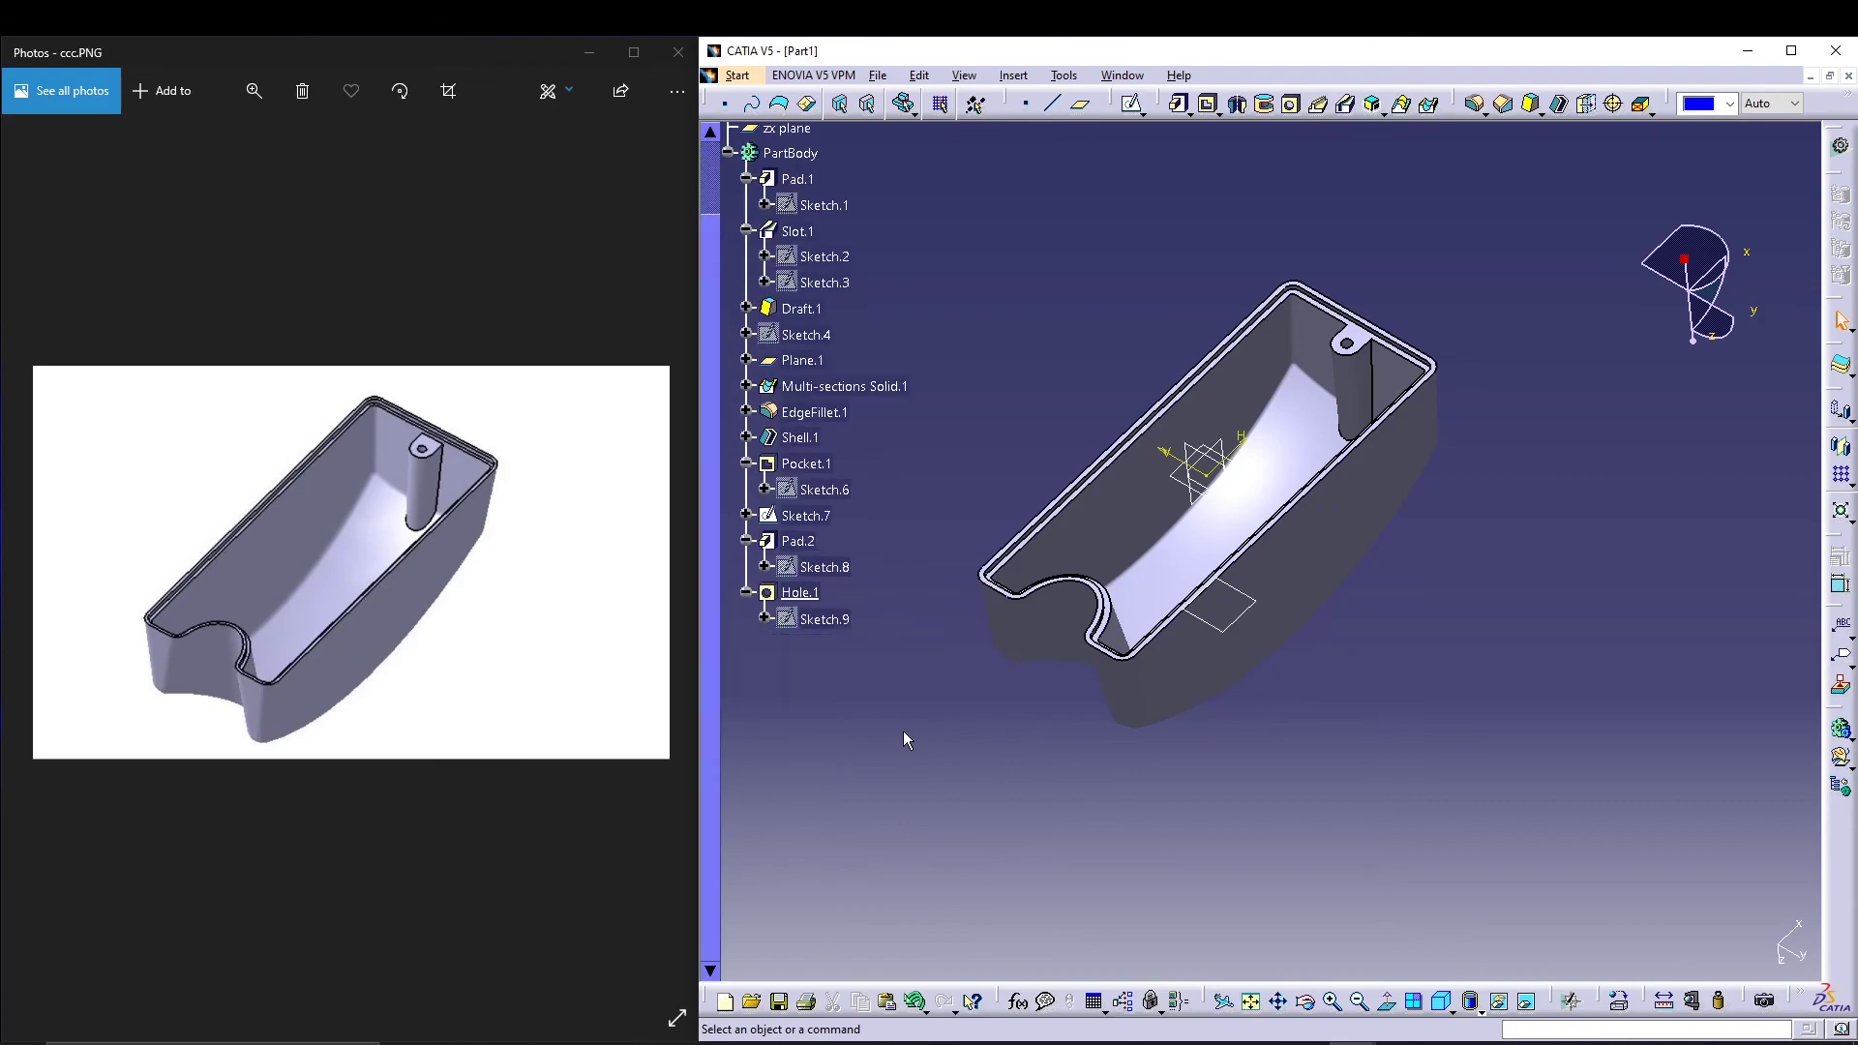
{"action": "scroll", "coordinate": [901, 702], "scroll_direction": "down", "scroll_amount": 5}
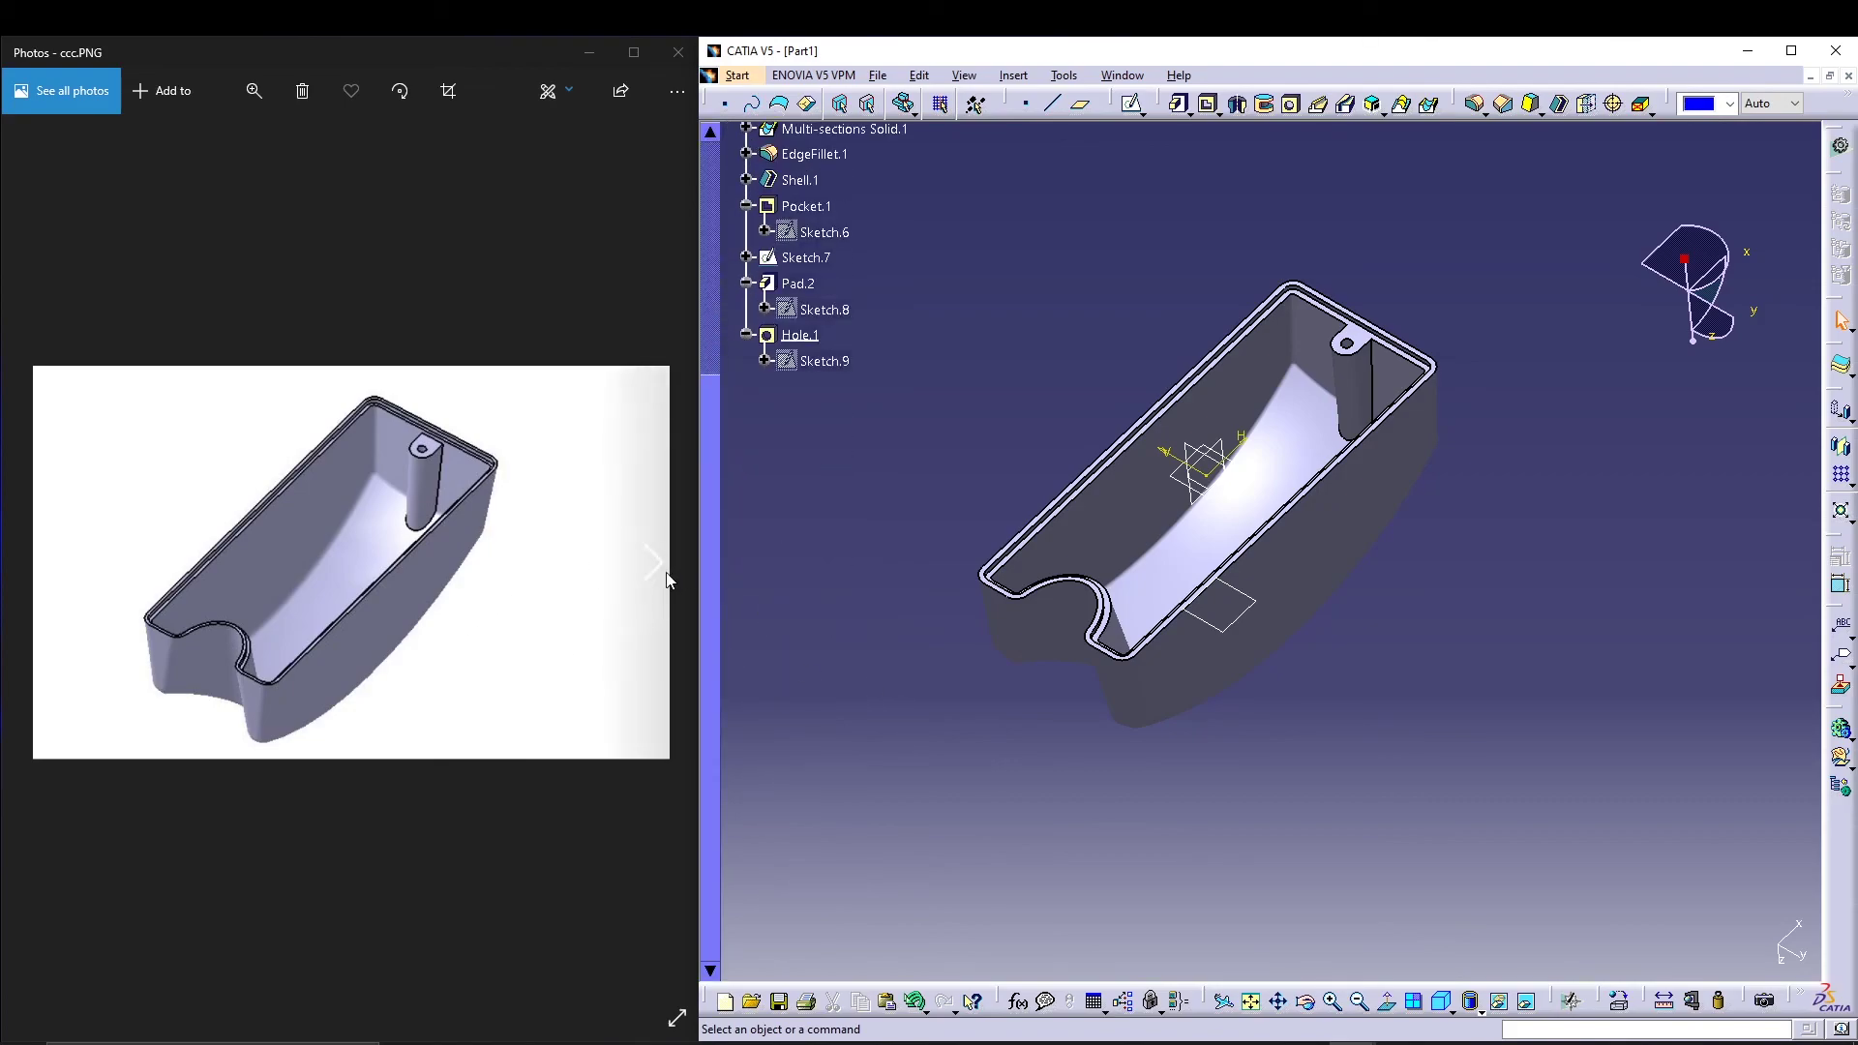
{"action": "left_click", "coordinate": [661, 571]}
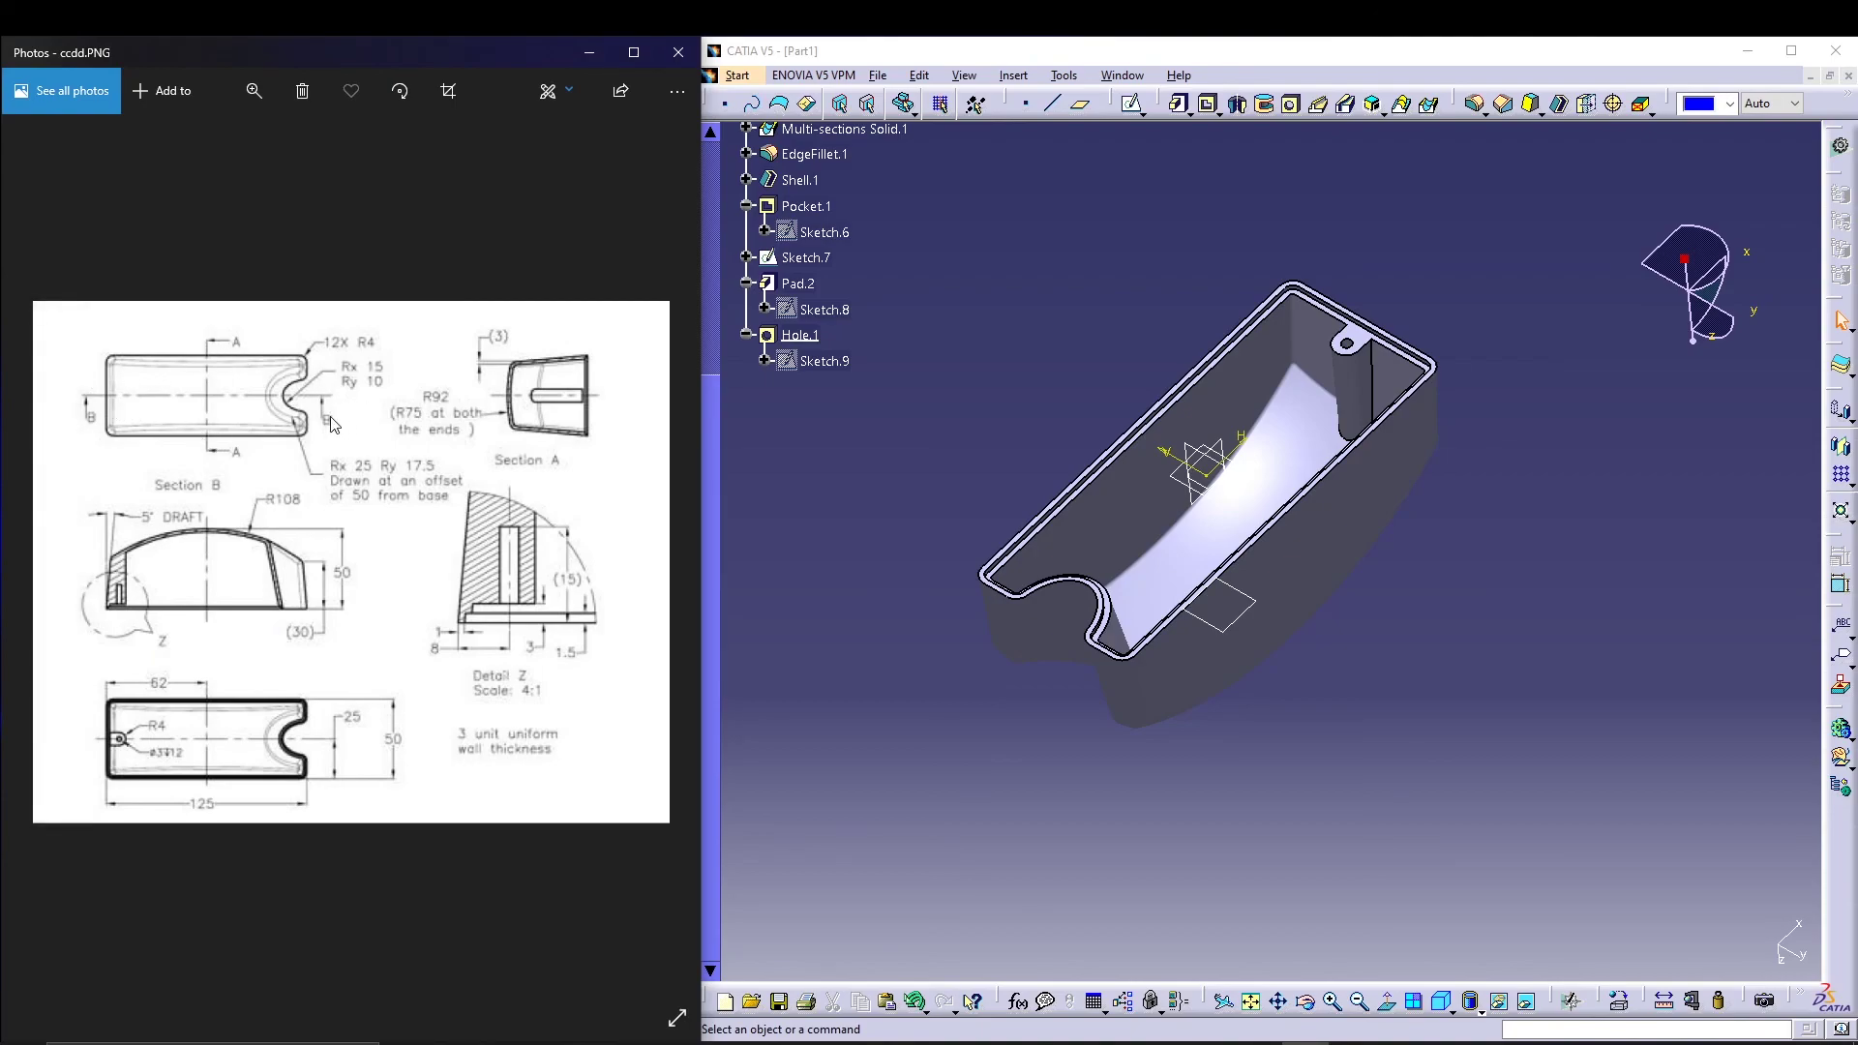
{"action": "middle_click_drag", "start_coordinate": [1363, 604], "coordinate": [1363, 602]}
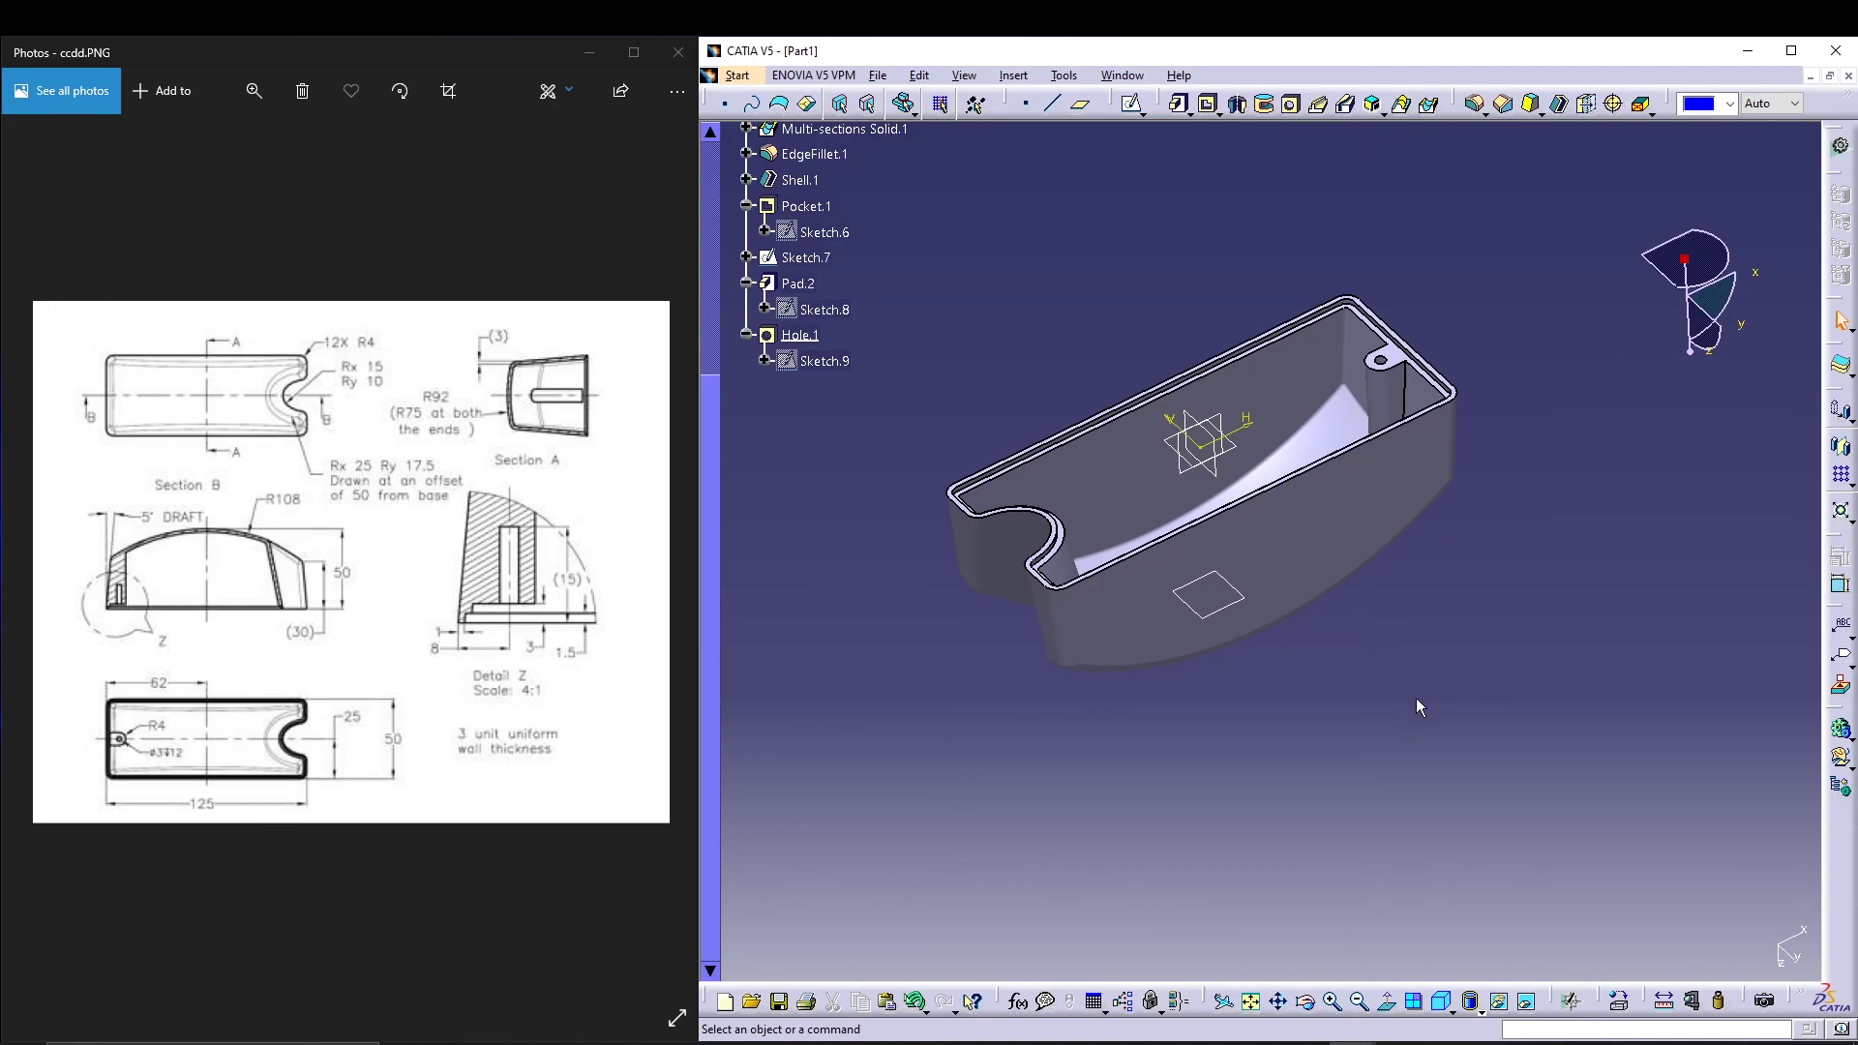